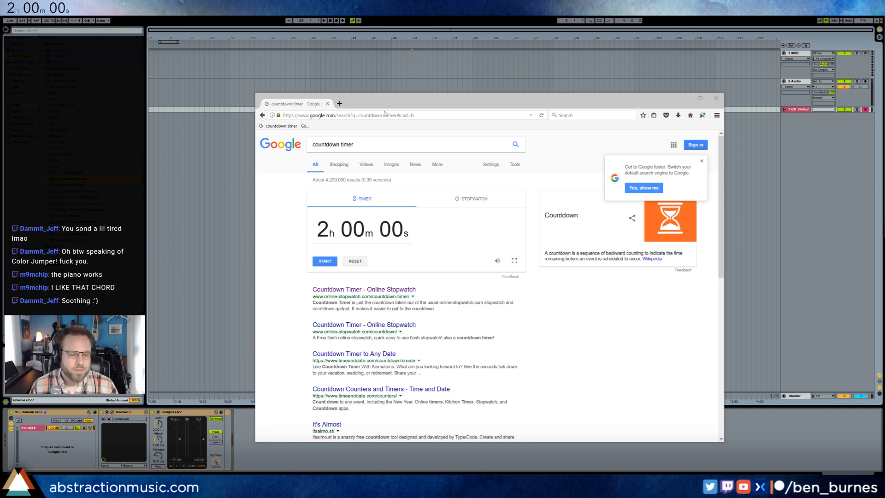
Step: Start the two-hour countdown timer and switch back to Ableton Live
{"action": "left_click", "coordinate": [325, 261]}
{"action": "left_click", "coordinate": [239, 182]}
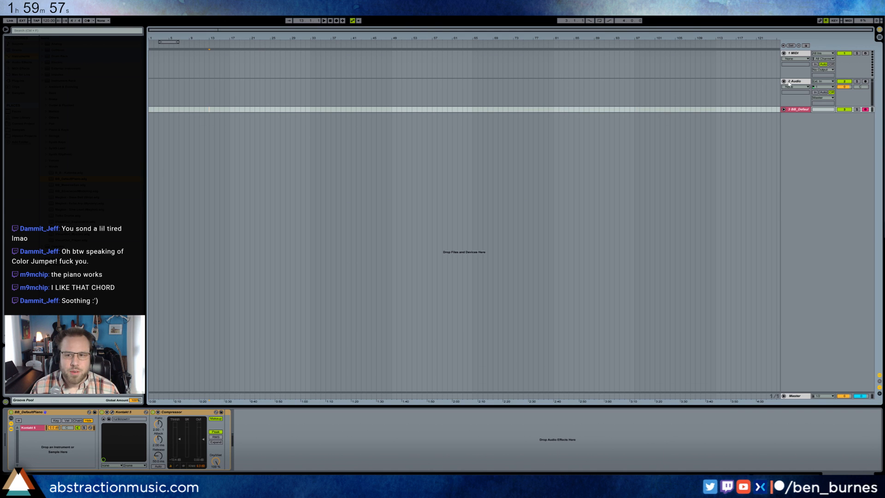
Step: Delete the empty 1 MIDI and 2 Audio tracks, keeping only the default piano track
{"action": "left_click", "coordinate": [795, 81]}
{"action": "left_click", "coordinate": [790, 54], "text": "shift"}
{"action": "key", "text": "Delete"}
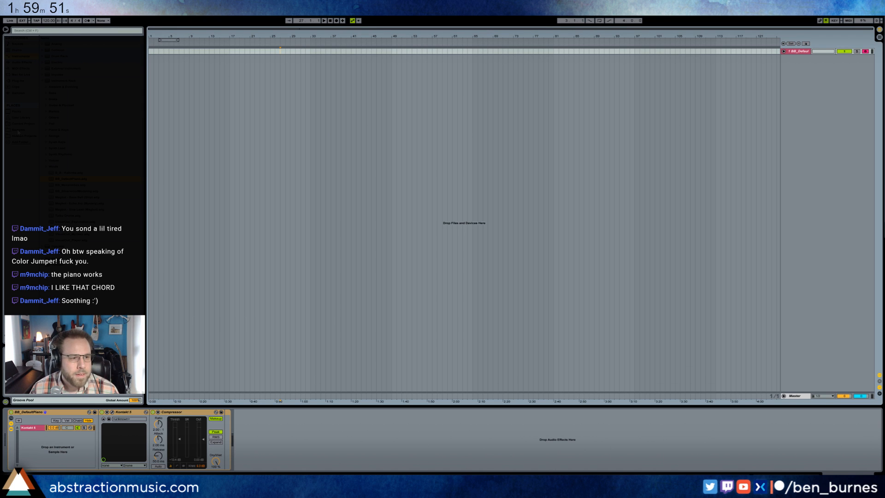
Step: Add Kontakt 5 on a new track and load the Container Ship instrument from the Sonic Ocean folder into it
{"action": "left_click", "coordinate": [23, 81]}
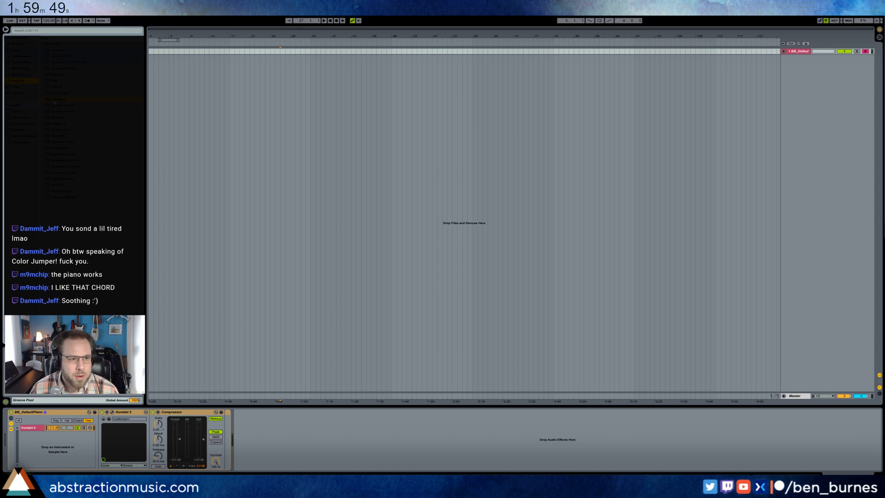
{"action": "left_click_drag", "start_coordinate": [268, 116], "coordinate": [310, 94]}
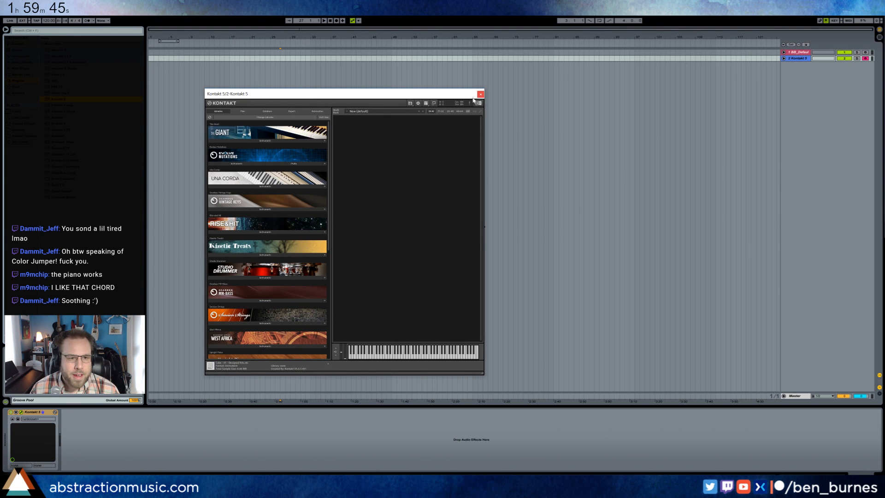
{"action": "left_click", "coordinate": [250, 112]}
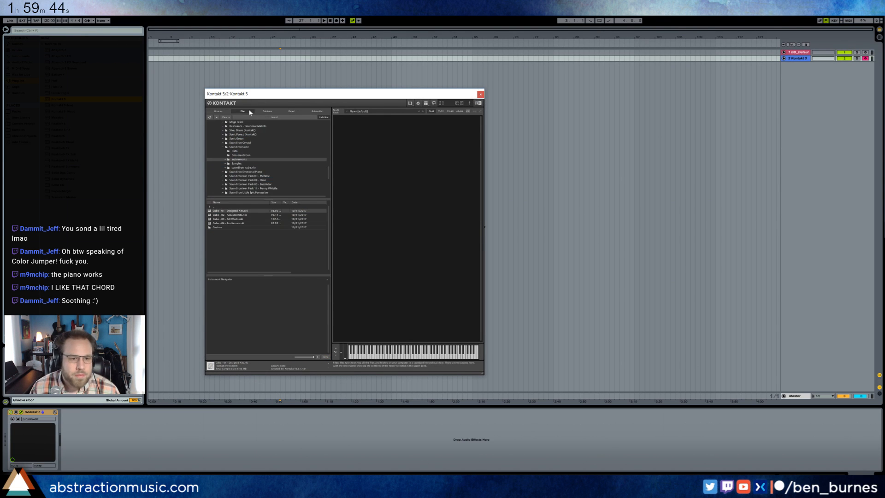
{"action": "left_click", "coordinate": [223, 147]}
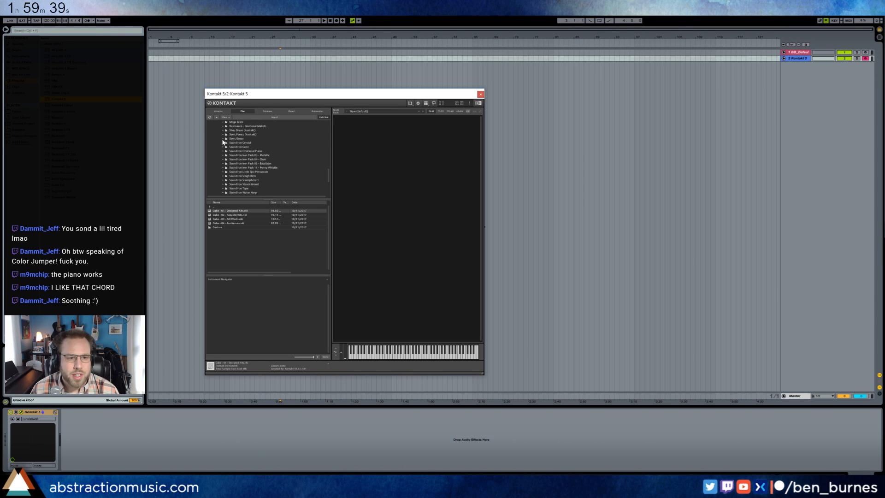
{"action": "left_click", "coordinate": [222, 139]}
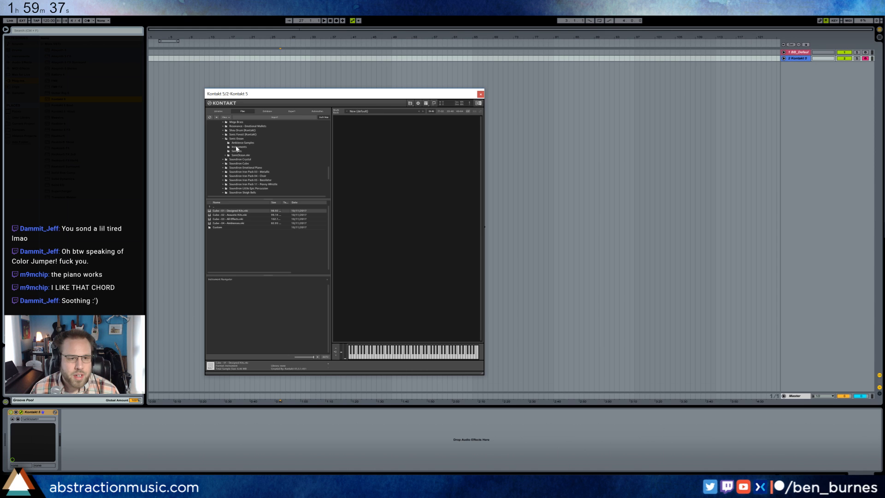
{"action": "left_click", "coordinate": [230, 147]}
{"action": "left_click", "coordinate": [233, 228]}
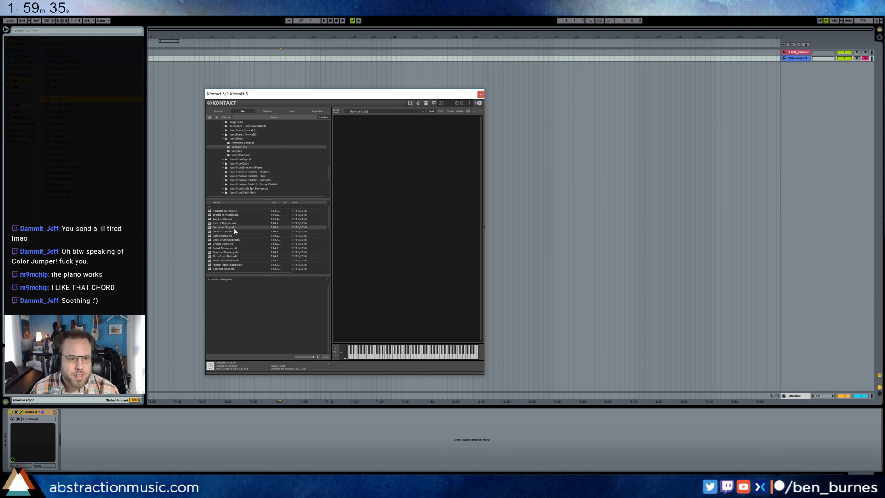
{"action": "double_click", "coordinate": [235, 229]}
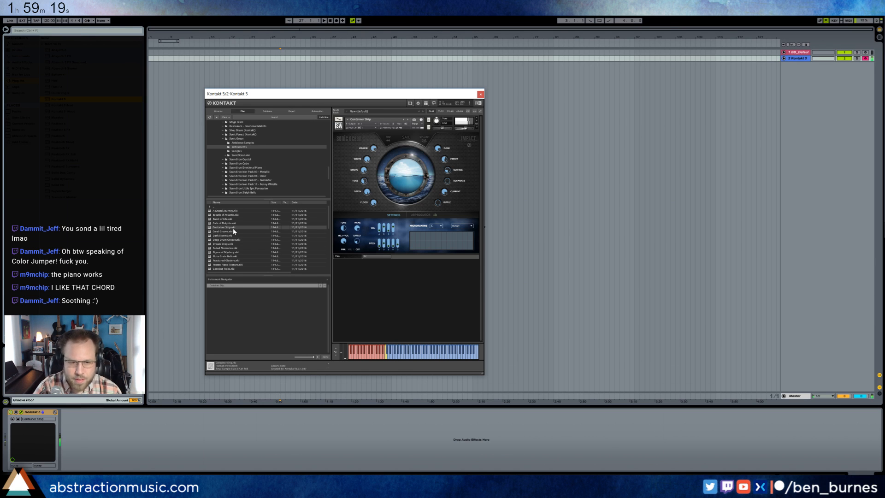
{"action": "left_click_drag", "start_coordinate": [368, 95], "coordinate": [339, 95]}
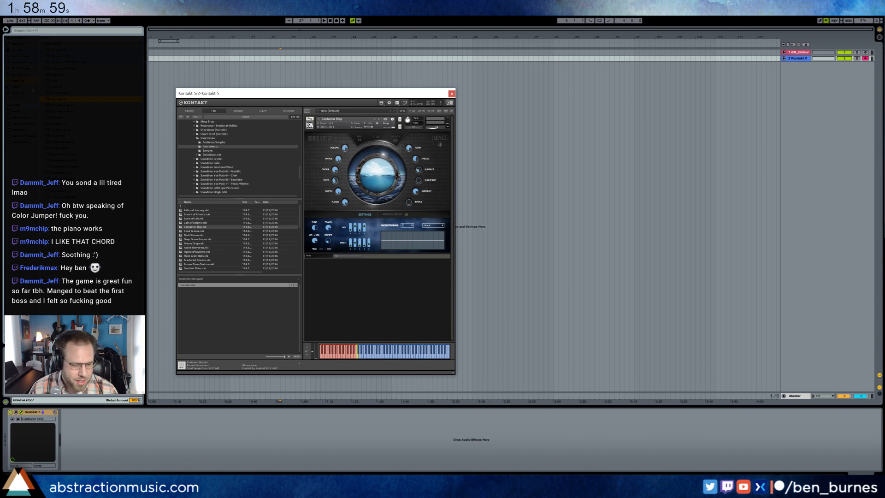
Step: Add the ValhallaRoom reverb plug-in after Kontakt 5 in the track's device chain
{"action": "left_click", "coordinate": [24, 63]}
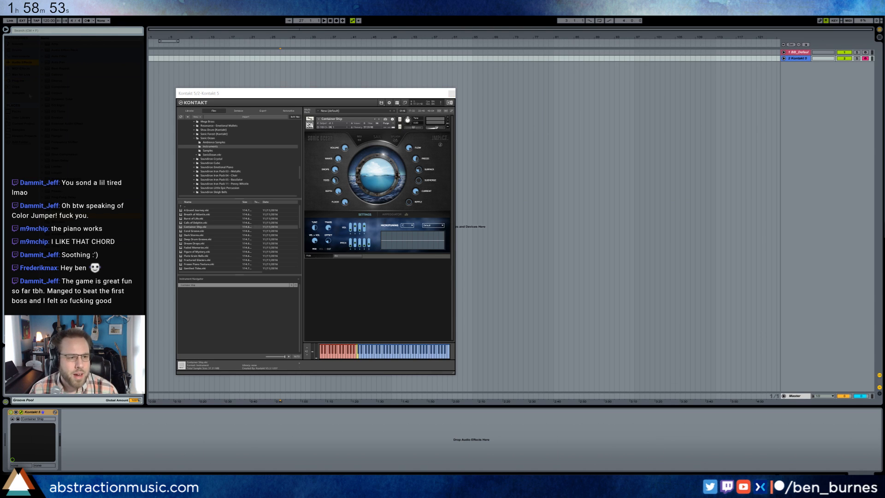
{"action": "left_click", "coordinate": [24, 81]}
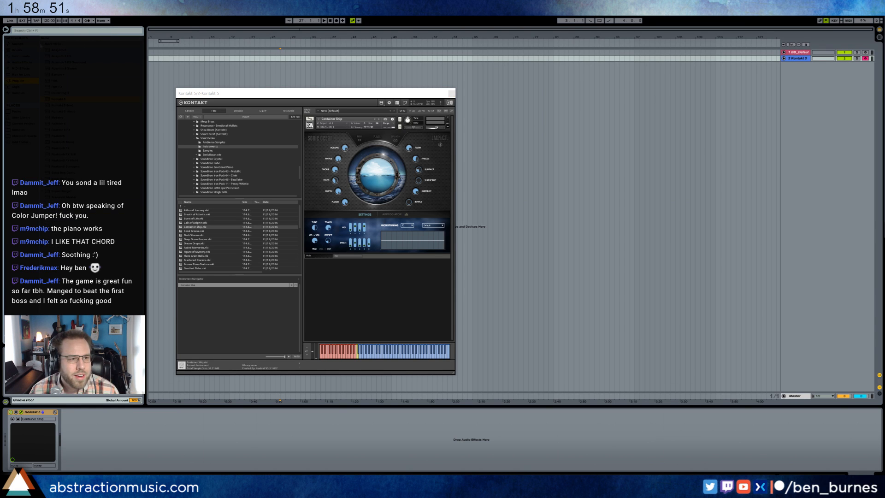
{"action": "left_click", "coordinate": [42, 45]}
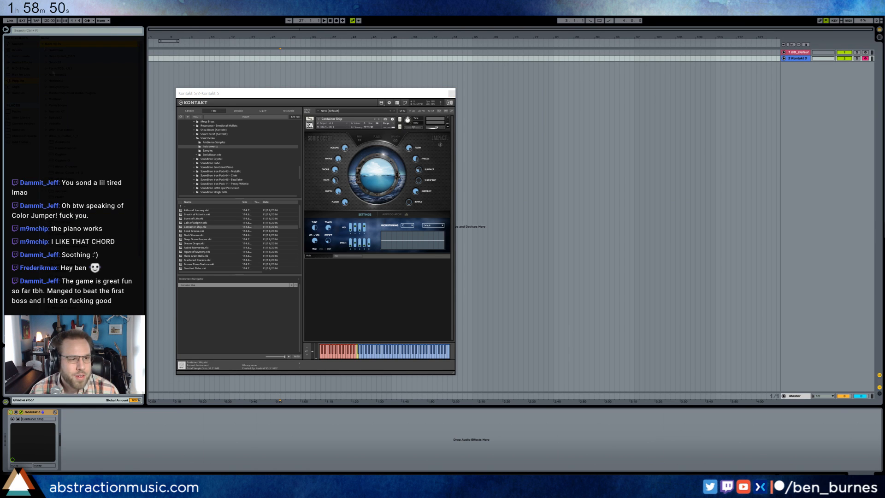
{"action": "left_click", "coordinate": [46, 124]}
{"action": "left_click_drag", "start_coordinate": [68, 130], "coordinate": [152, 436]}
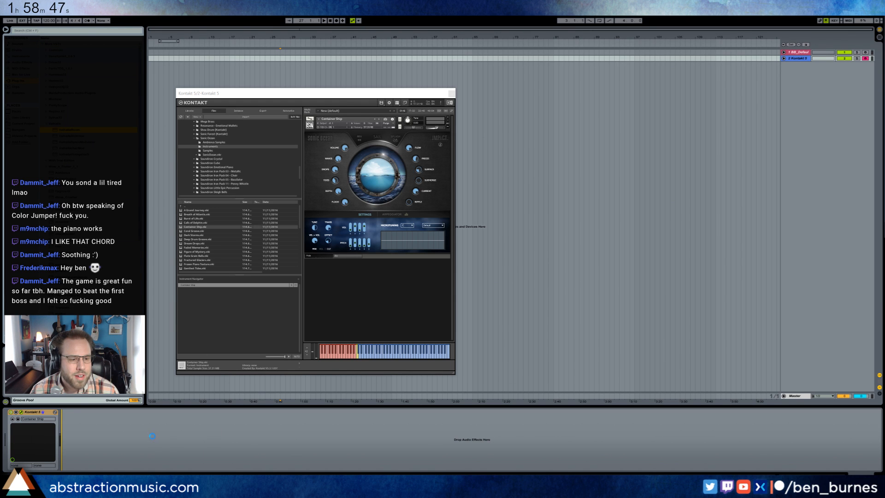
Step: Set ValhallaRoom's mix to about 47 % and its decay to about 5.8 s, and place its window beside Kontakt
{"action": "left_click_drag", "start_coordinate": [279, 97], "coordinate": [486, 149]}
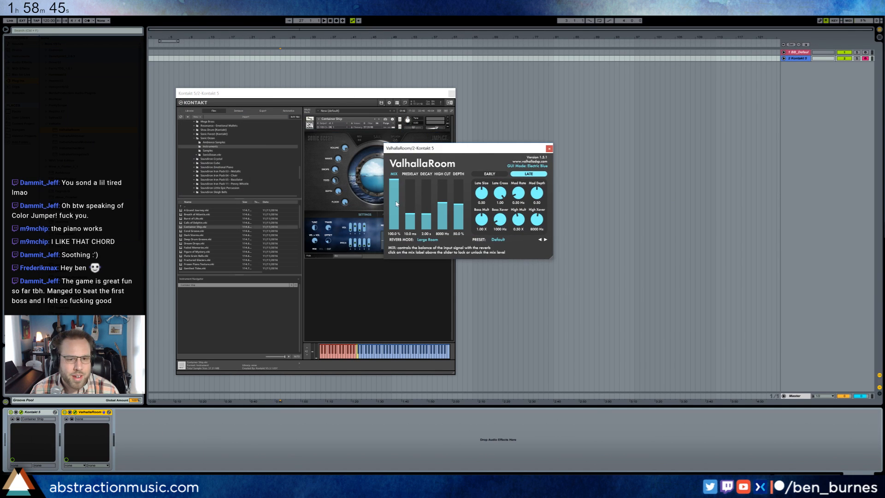
{"action": "left_click_drag", "start_coordinate": [394, 193], "coordinate": [427, 207]}
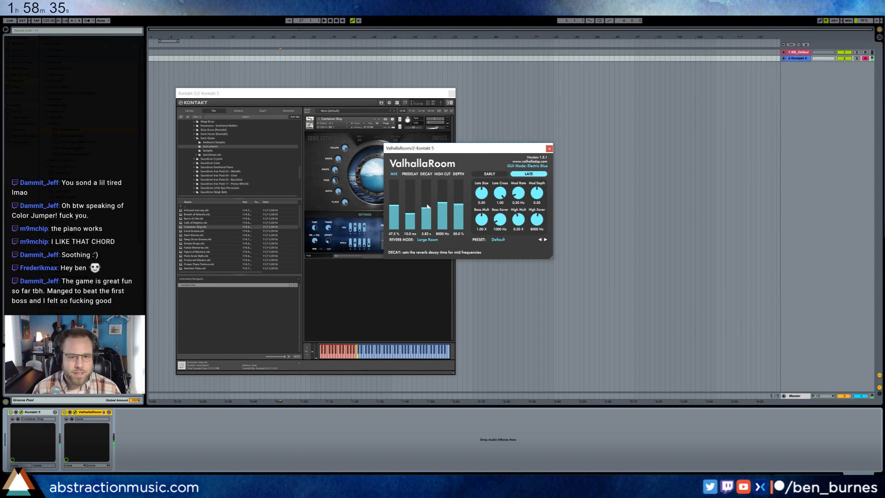
{"action": "left_click_drag", "start_coordinate": [484, 148], "coordinate": [569, 175]}
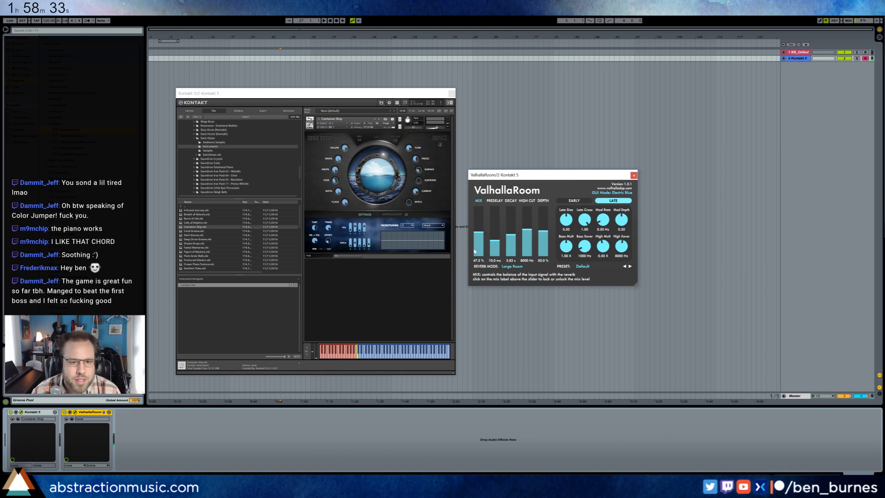
Step: Adjust the knob below Depth in the Container Ship instrument and close the Kontakt window
{"action": "left_click", "coordinate": [356, 245]}
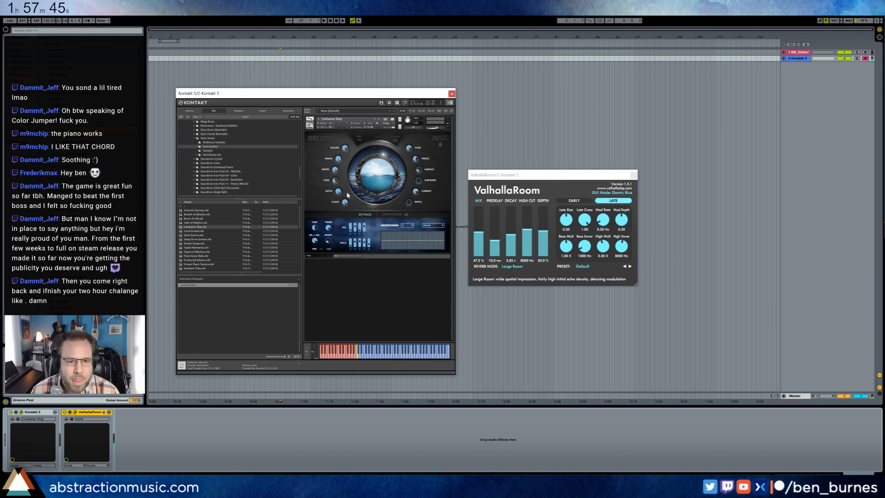
{"action": "left_click_drag", "start_coordinate": [344, 203], "coordinate": [349, 210]}
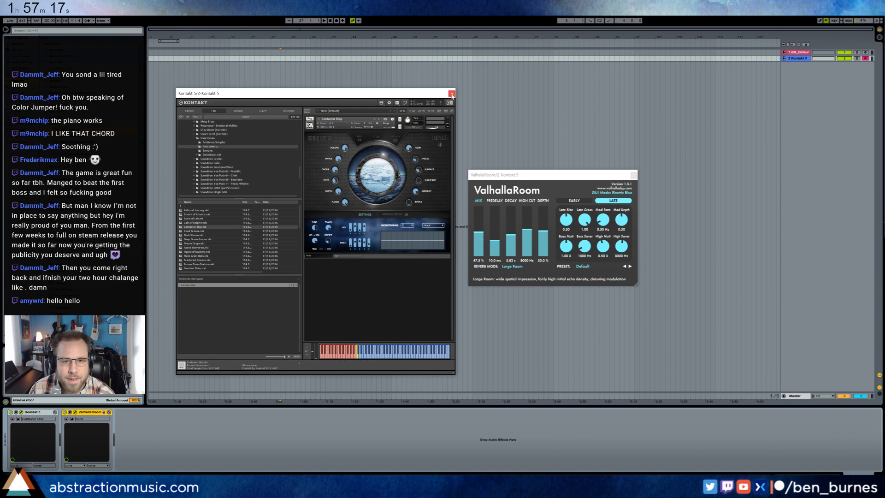
{"action": "left_click", "coordinate": [452, 94]}
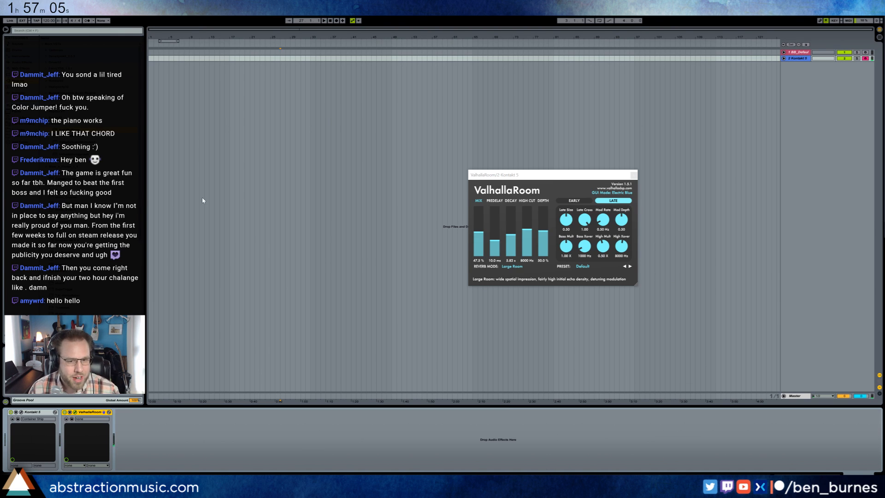
Step: Tap in a song tempo of 70 BPM and switch on the metronome
{"action": "left_click", "coordinate": [39, 21]}
{"action": "left_click", "coordinate": [39, 22]}
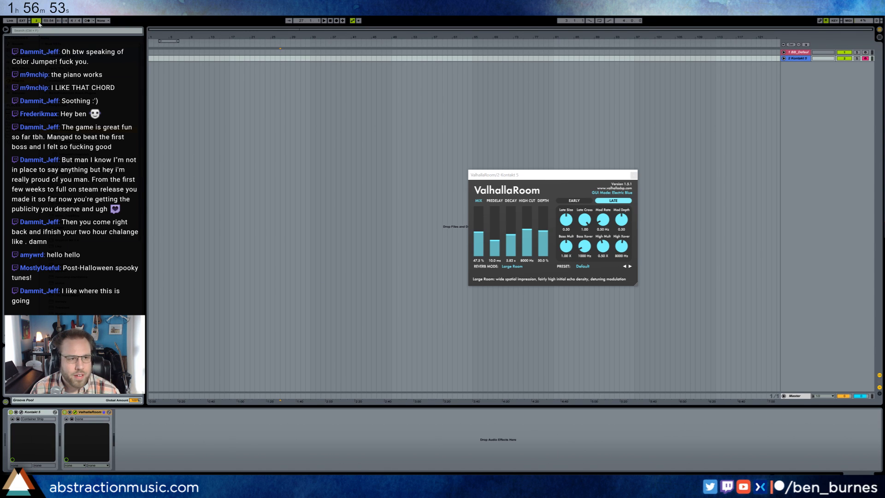
{"action": "left_click", "coordinate": [39, 22]}
{"action": "left_click", "coordinate": [39, 23]}
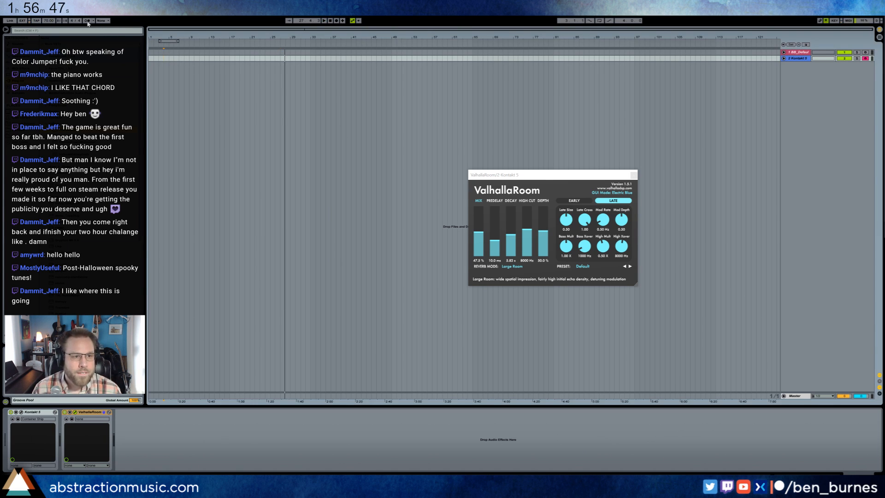
Step: Record a four-bar MIDI clip starting at bar 5 on the Kontakt 5 track
{"action": "left_click", "coordinate": [165, 61]}
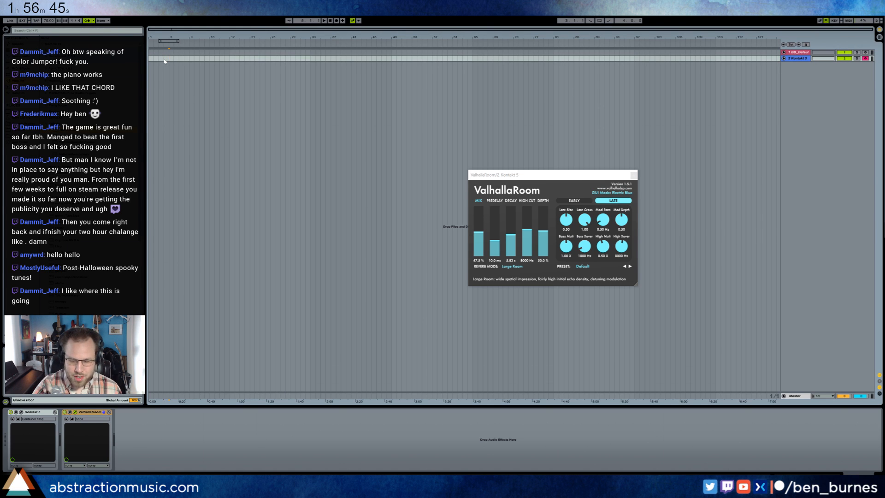
{"action": "key", "text": "F9"}
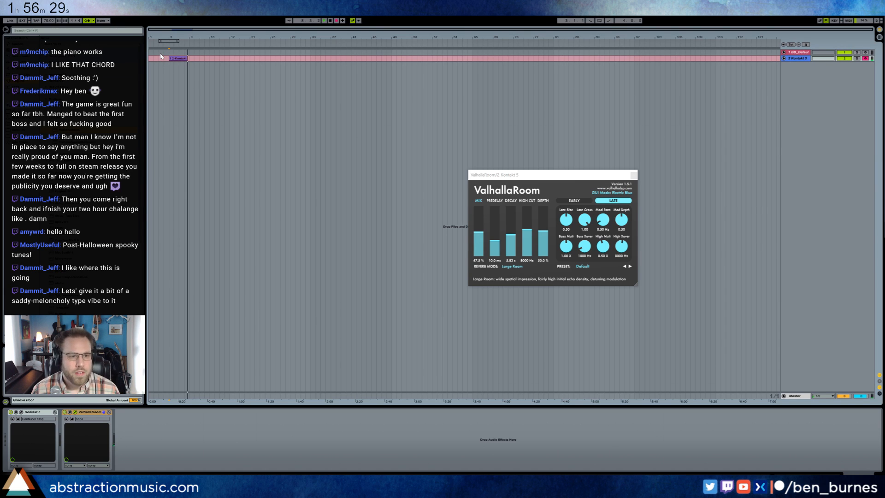
{"action": "key", "text": "space"}
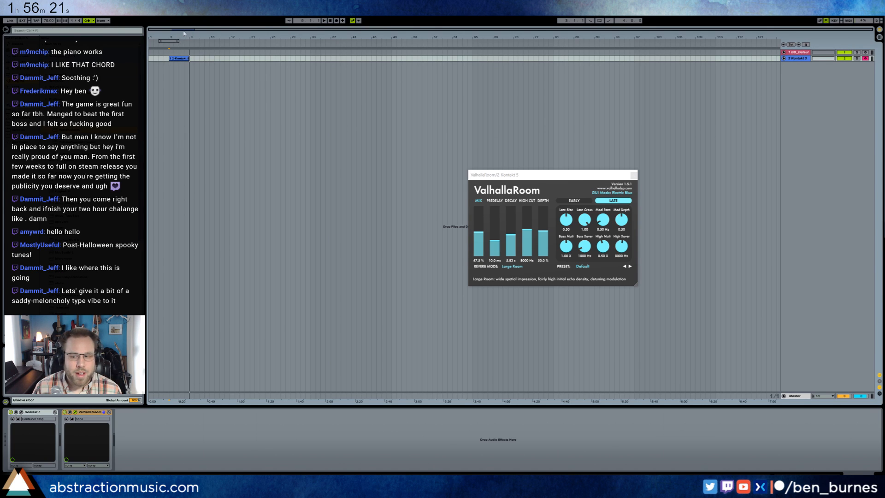
Step: Unfold the Kontakt 5 track and open the recorded clip in the note editor, with the ValhallaRoom window closed
{"action": "mouse_move", "coordinate": [190, 46]}
{"action": "left_mouse_down"}
{"action": "mouse_move", "coordinate": [190, 35]}
{"action": "mouse_move", "coordinate": [189, 74]}
{"action": "left_mouse_up"}
{"action": "left_click_drag", "start_coordinate": [229, 36], "coordinate": [320, 60]}
{"action": "left_click", "coordinate": [784, 59]}
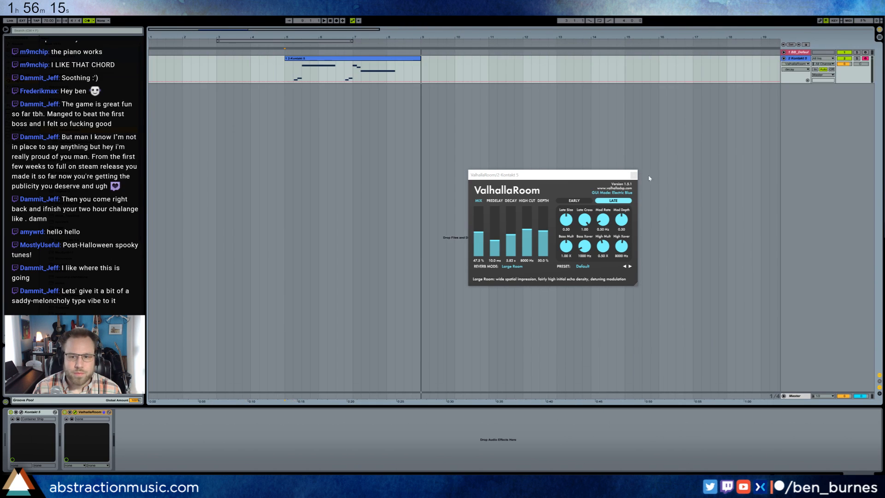
{"action": "left_click", "coordinate": [633, 175]}
{"action": "double_click", "coordinate": [296, 58]}
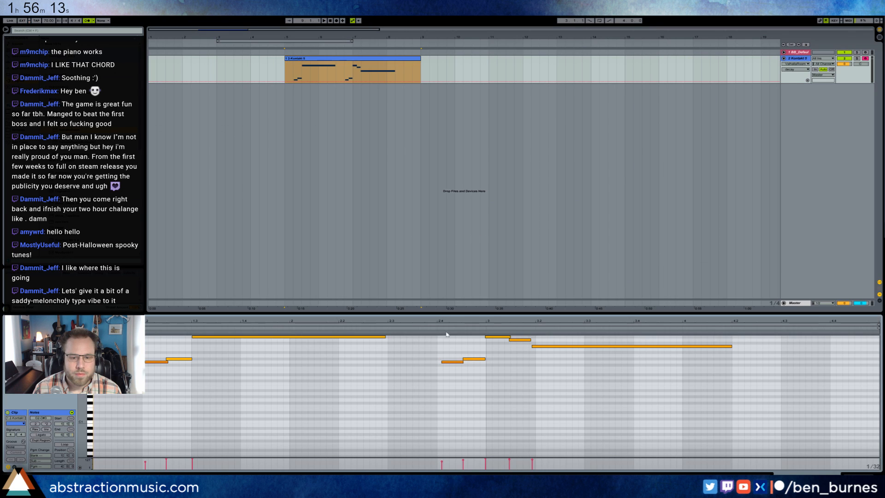
Step: Move all notes of the clip's second phrase about one beat earlier so its long note starts at clip bar 3
{"action": "left_click", "coordinate": [519, 387]}
{"action": "mouse_move", "coordinate": [430, 379]}
{"action": "left_mouse_down"}
{"action": "mouse_move", "coordinate": [531, 321]}
{"action": "mouse_move", "coordinate": [549, 343]}
{"action": "mouse_move", "coordinate": [506, 350]}
{"action": "left_mouse_up"}
{"action": "left_click", "coordinate": [390, 135]}
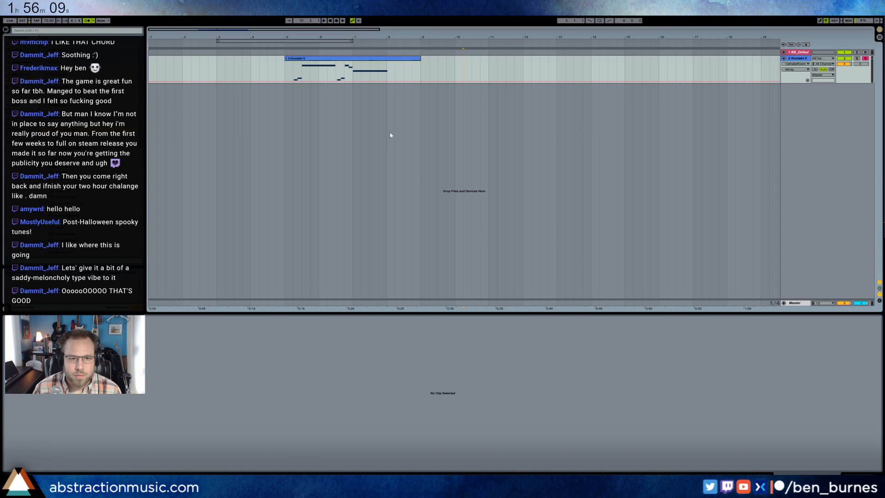
Step: Trim the clip's end to arrangement bar 8 and play the clip in a loop
{"action": "left_click", "coordinate": [382, 64]}
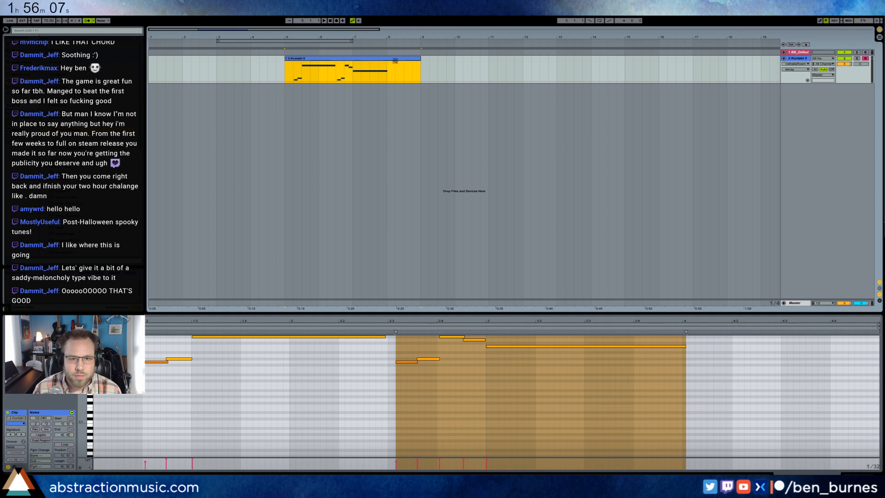
{"action": "left_click_drag", "start_coordinate": [413, 63], "coordinate": [387, 62]}
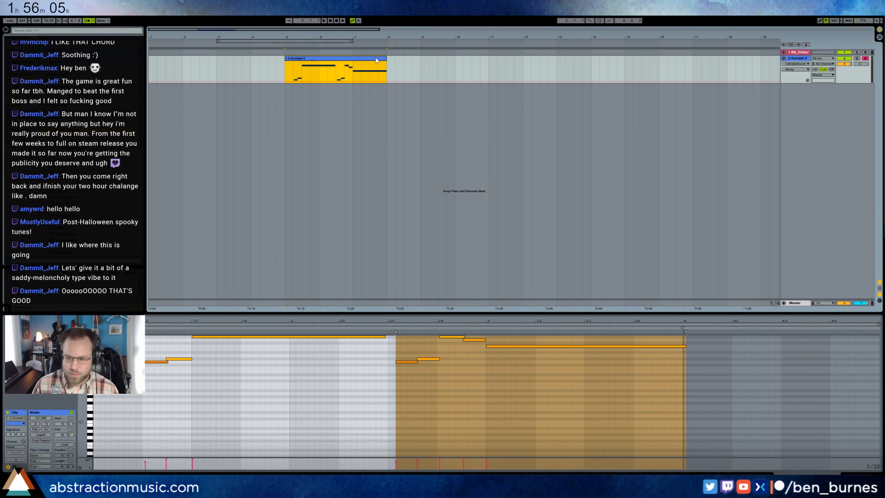
{"action": "key", "text": "ctrl+l"}
{"action": "key", "text": "space"}
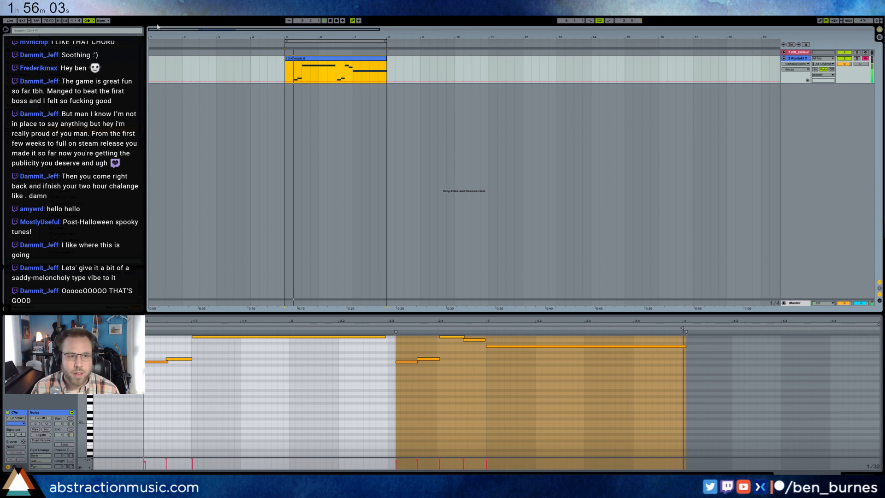
Step: Shift the four short notes of the second phrase slightly earlier and quantize them to the 1/8 grid
{"action": "left_click", "coordinate": [336, 153]}
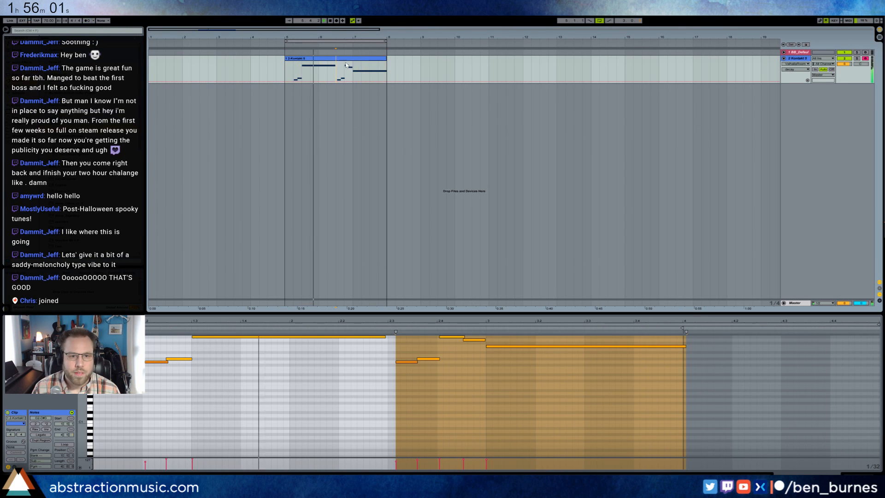
{"action": "left_click", "coordinate": [335, 408]}
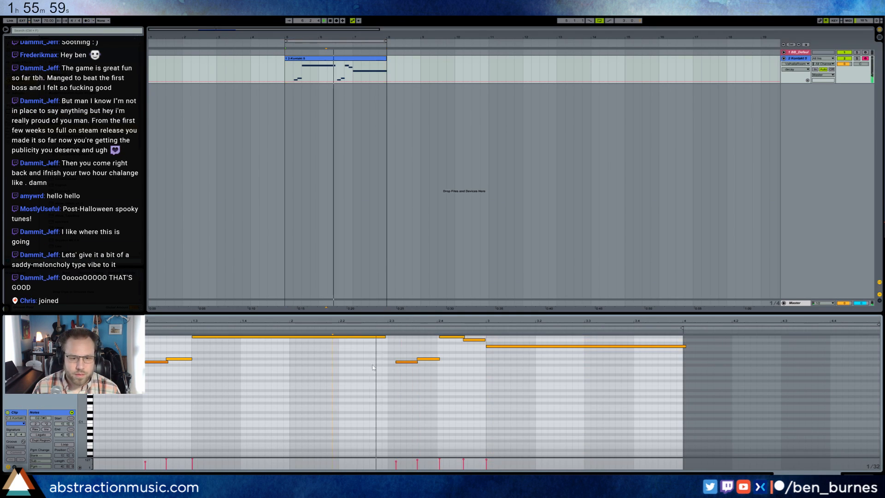
{"action": "left_click_drag", "start_coordinate": [399, 350], "coordinate": [428, 380]}
{"action": "key", "text": "Left"}
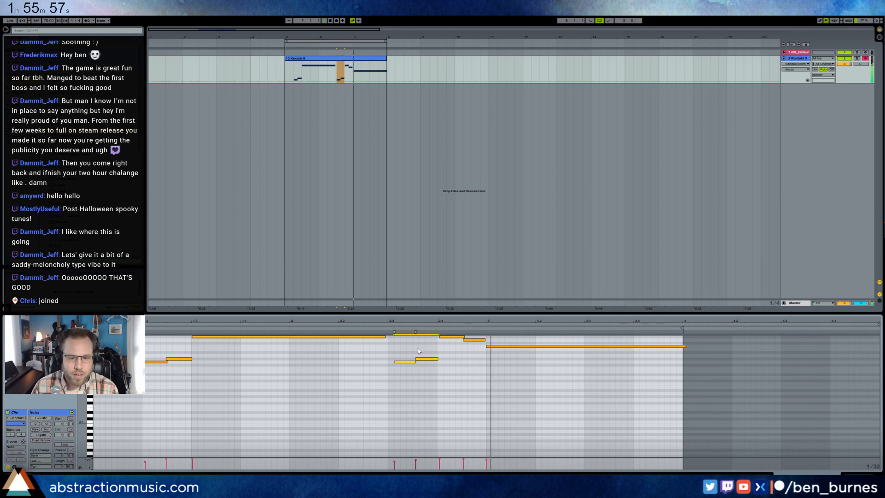
{"action": "left_click_drag", "start_coordinate": [406, 350], "coordinate": [477, 339]}
{"action": "key", "text": "ctrl+u"}
{"action": "key", "text": "ctrl+u"}
{"action": "key", "text": "ctrl+u"}
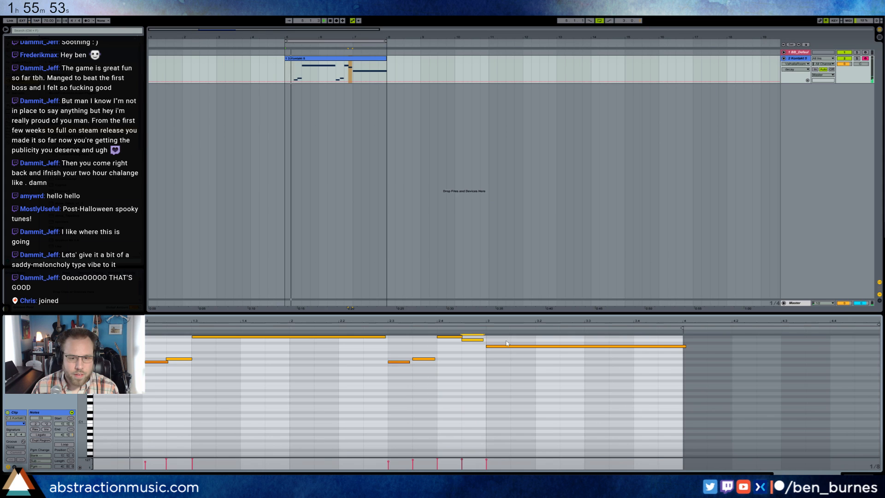
Step: Quantize the first phrase's notes and the starts and ends of all notes in the clip to the 1/8 grid
{"action": "left_click_drag", "start_coordinate": [149, 346], "coordinate": [159, 375]}
{"action": "key", "text": "ctrl+u"}
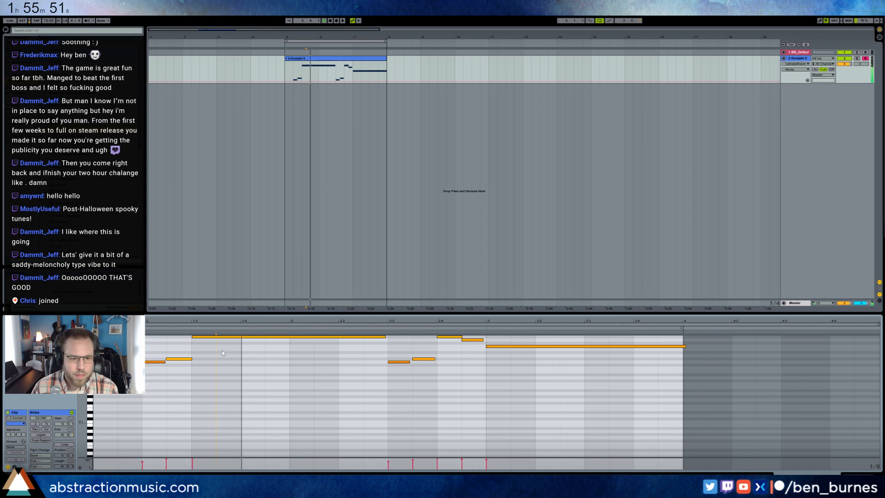
{"action": "left_click_drag", "start_coordinate": [222, 350], "coordinate": [231, 335]}
{"action": "key", "text": "ctrl+u"}
{"action": "key", "text": "ctrl+a"}
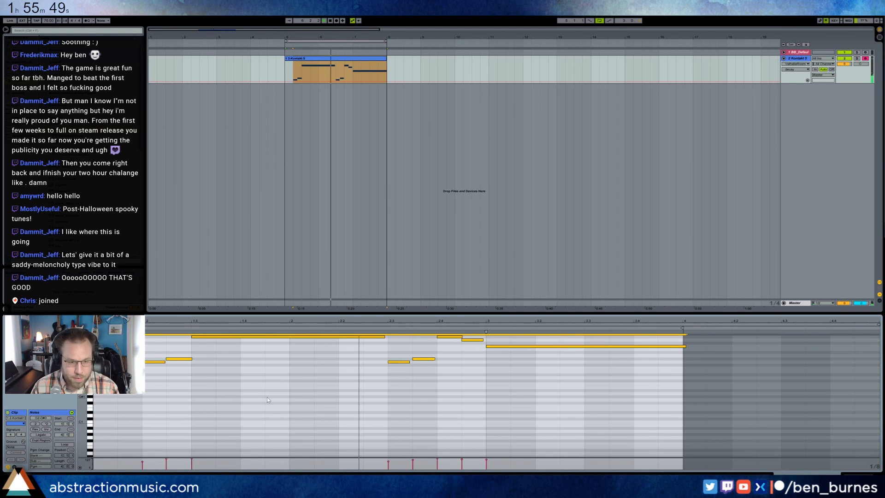
{"action": "key", "text": "ctrl+u"}
{"action": "left_click", "coordinate": [470, 388]}
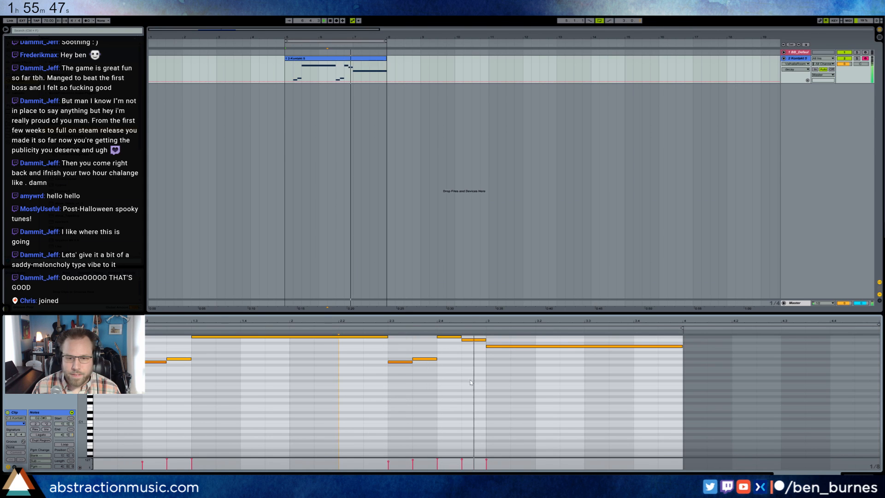
Step: Set the song tempo to 75 BPM
{"action": "left_click", "coordinate": [47, 21]}
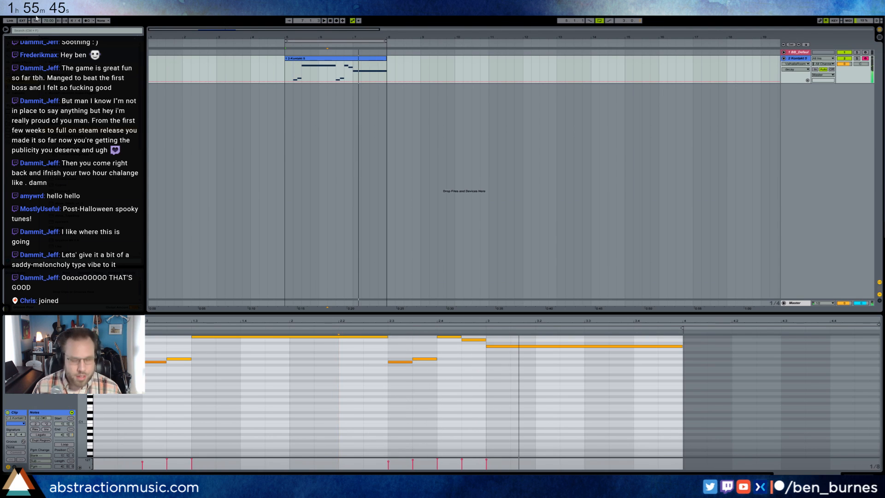
{"action": "type", "text": "75"}
{"action": "key", "text": "Return"}
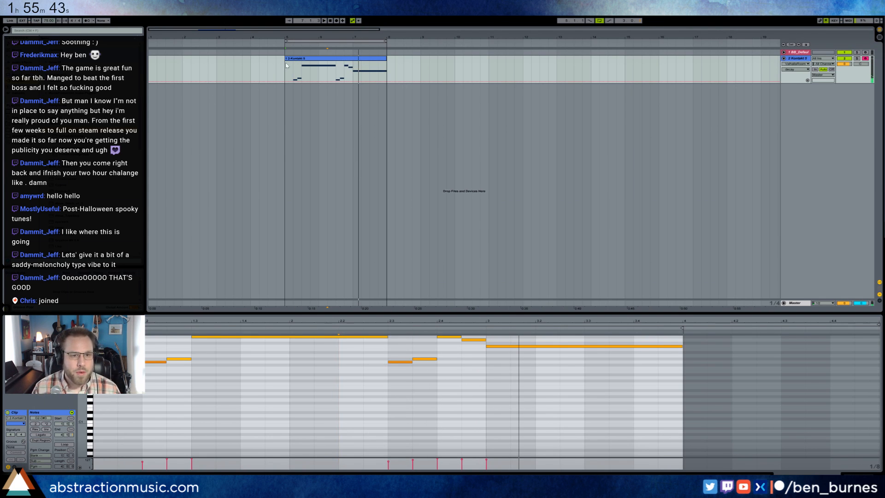
{"action": "key", "text": "space"}
{"action": "key", "text": "ctrl+s"}
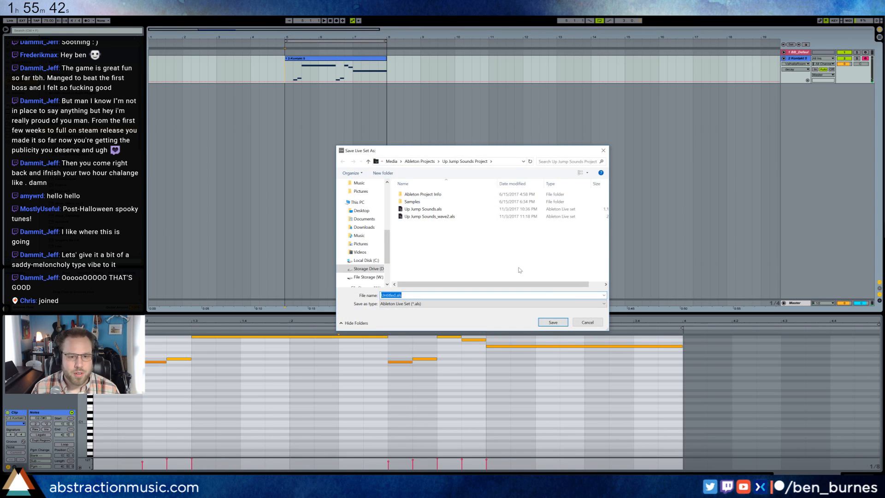
{"action": "left_click", "coordinate": [586, 322]}
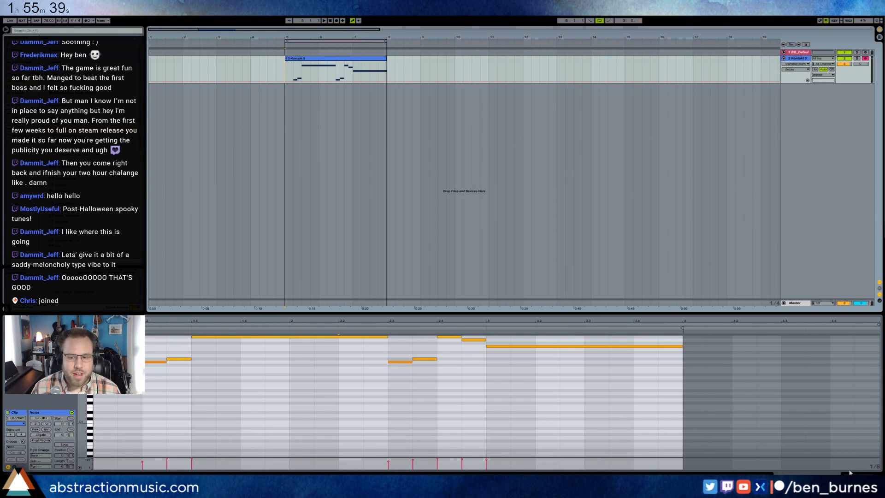
Step: Open the Kontakt 5 instrument window from the device view, audition the looped melody, and close the window
{"action": "key", "text": "shift+Tab"}
{"action": "left_click", "coordinate": [21, 412]}
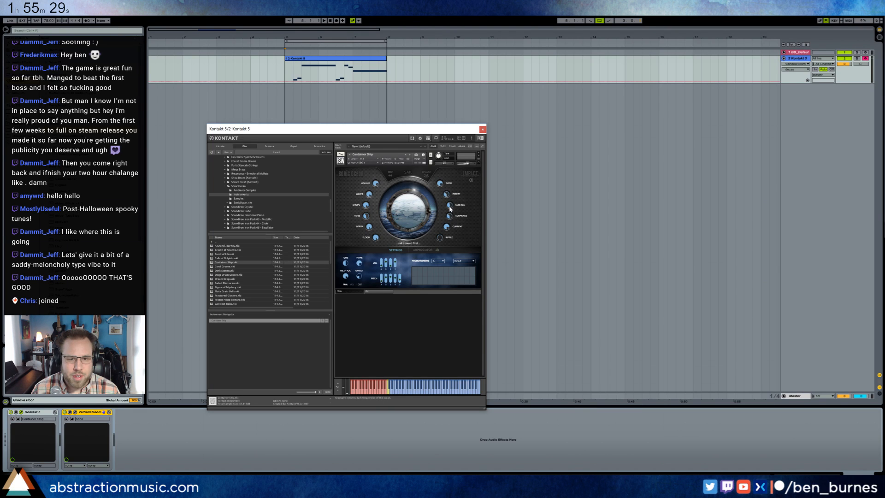
{"action": "key", "text": "space"}
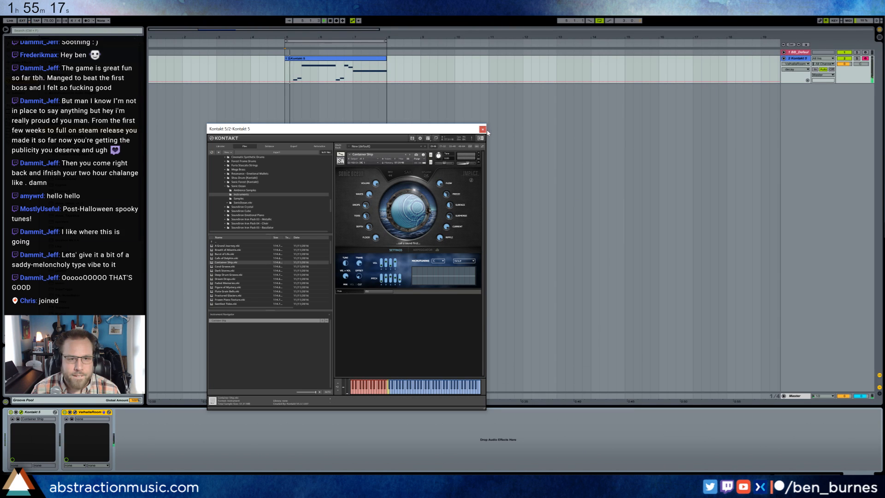
{"action": "left_click", "coordinate": [482, 130]}
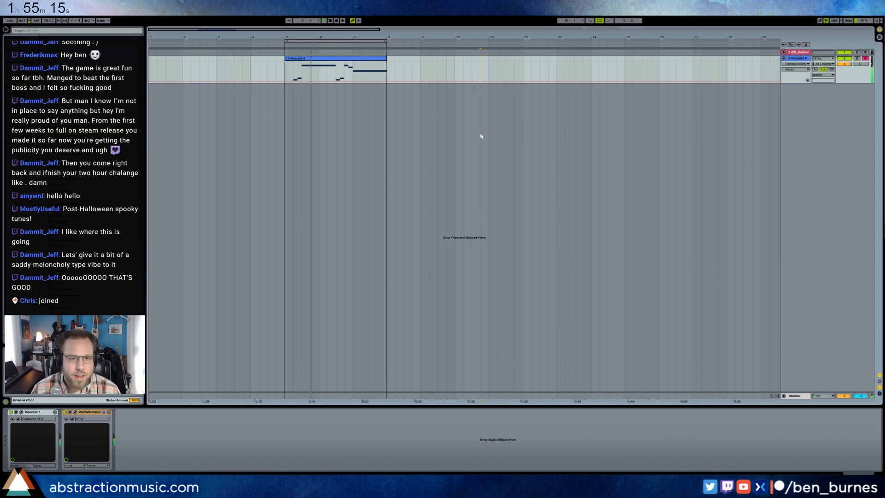
{"action": "key", "text": "ctrl+s"}
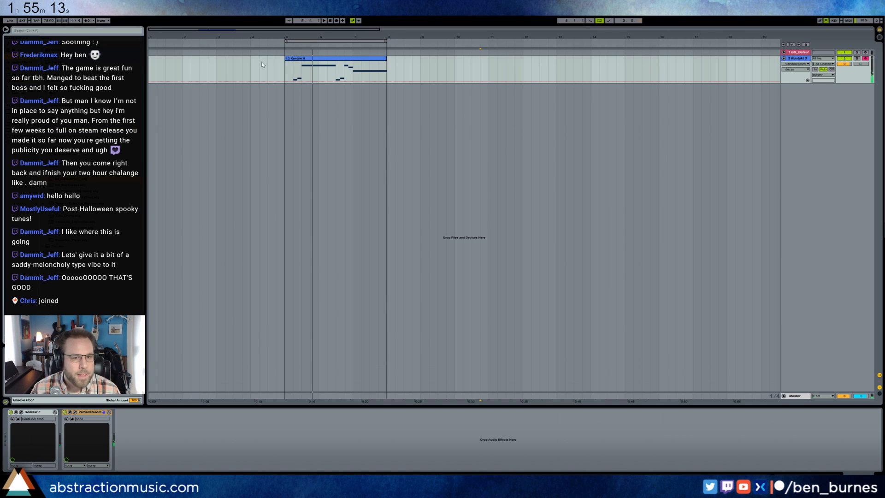
Step: Duplicate the Kontakt 5 clip directly after the original and open the copy in the note editor
{"action": "left_click", "coordinate": [328, 59]}
{"action": "key", "text": "ctrl+d"}
{"action": "double_click", "coordinate": [411, 60]}
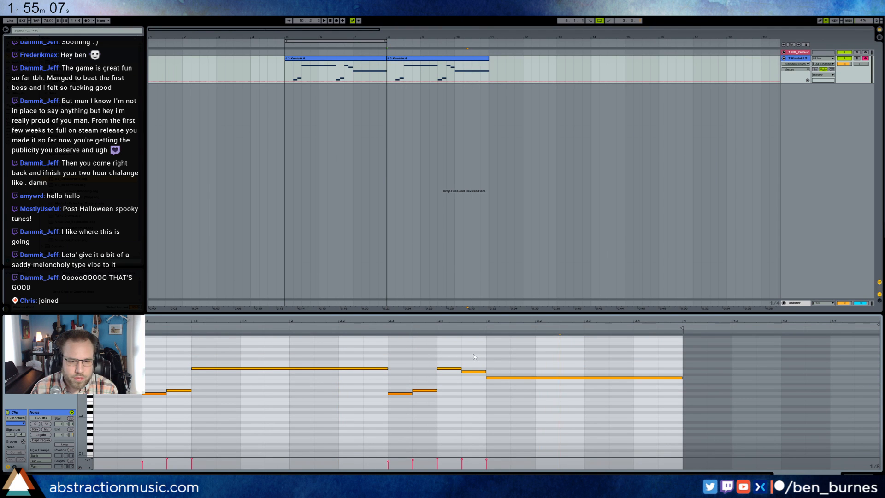
Step: In the duplicated clip, raise the last short note six semitones and the final long note seven semitones
{"action": "left_click_drag", "start_coordinate": [472, 354], "coordinate": [527, 397]}
{"action": "key", "text": "Up"}
{"action": "key", "text": "Up"}
{"action": "key", "text": "Up"}
{"action": "key", "text": "Up"}
{"action": "key", "text": "Up"}
{"action": "key", "text": "Up"}
{"action": "left_click", "coordinate": [507, 358]}
{"action": "key", "text": "Up"}
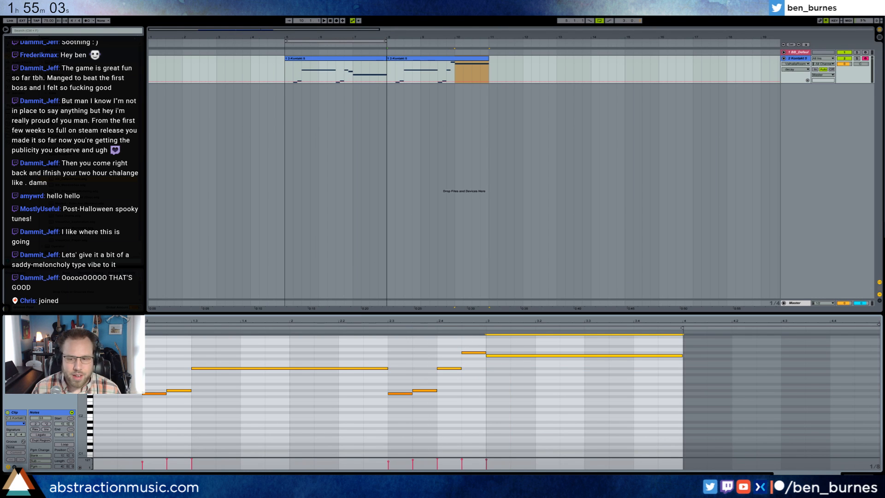
Step: Extend the arrangement loop to bar 11 so it covers both Kontakt 5 clips
{"action": "key", "text": "shift+Tab"}
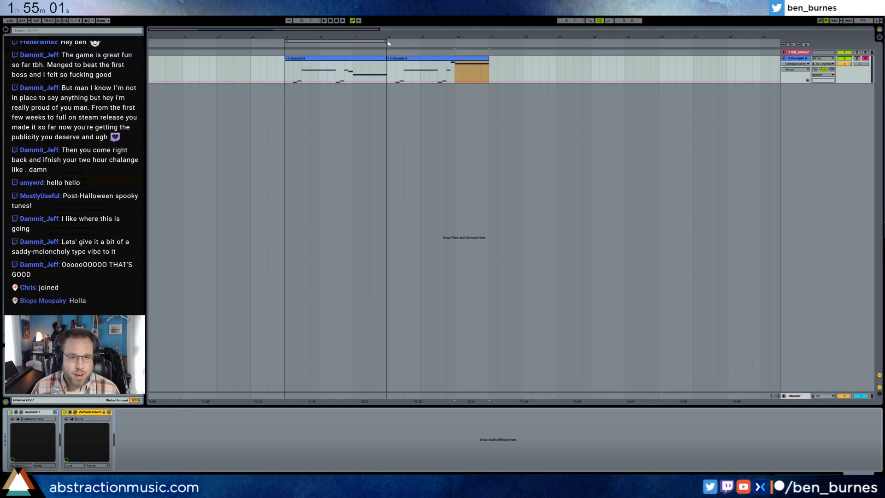
{"action": "left_click_drag", "start_coordinate": [386, 37], "coordinate": [486, 51]}
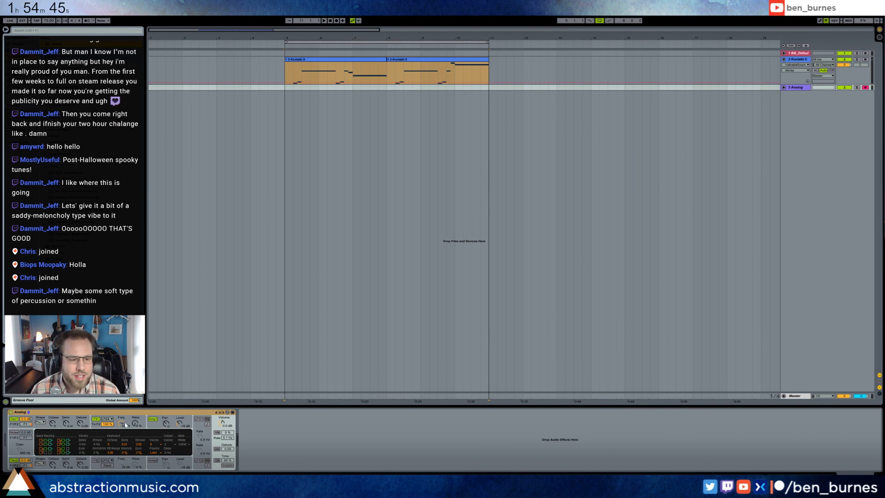
Step: Adjust the first filter's frequency in Analog and shape its envelope with a slower attack and no sustain
{"action": "left_click_drag", "start_coordinate": [121, 423], "coordinate": [121, 451]}
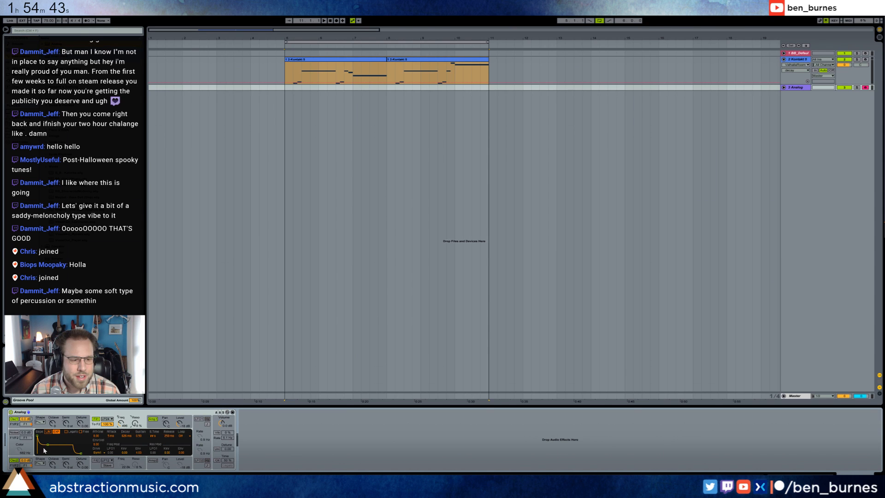
{"action": "left_click_drag", "start_coordinate": [48, 444], "coordinate": [48, 453]}
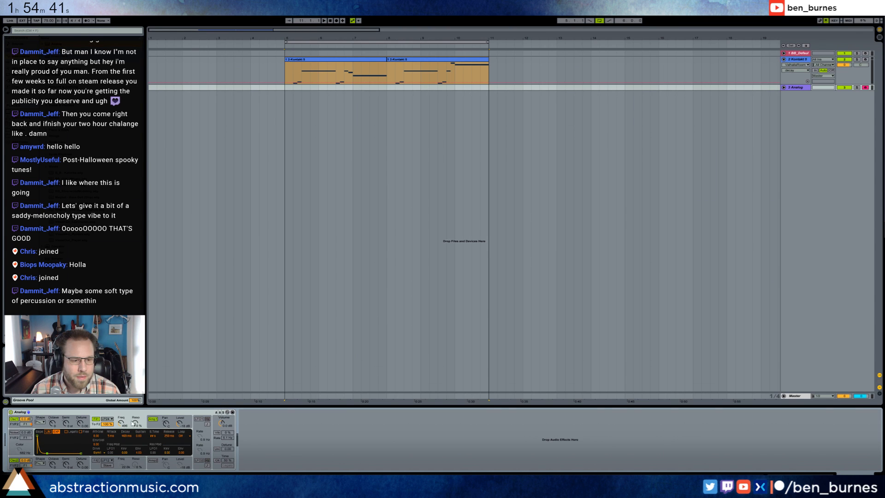
{"action": "left_click_drag", "start_coordinate": [39, 438], "coordinate": [46, 435]}
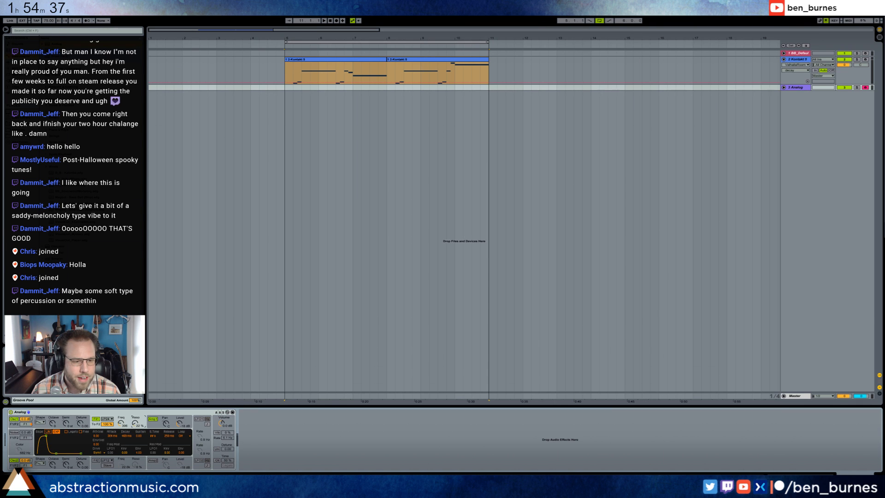
Step: Turn on Analog's unison, slightly detune both oscillators, and adjust the voice settings
{"action": "left_click", "coordinate": [216, 449]}
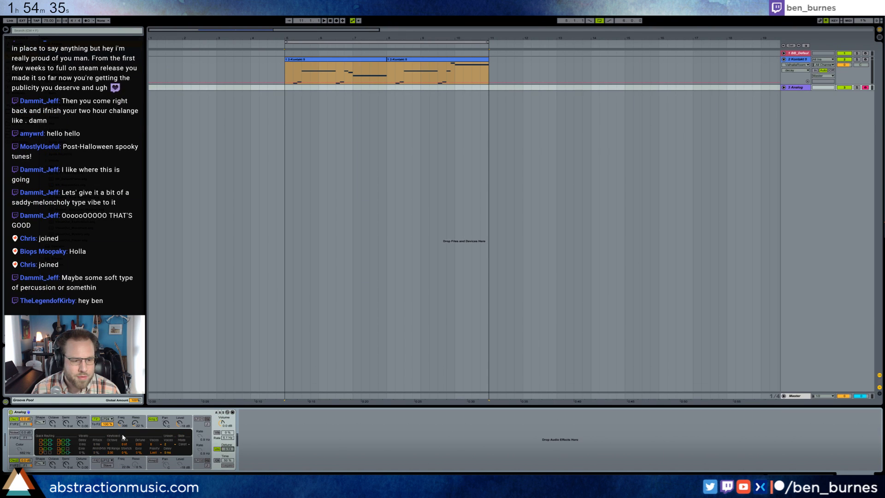
{"action": "left_click", "coordinate": [80, 424]}
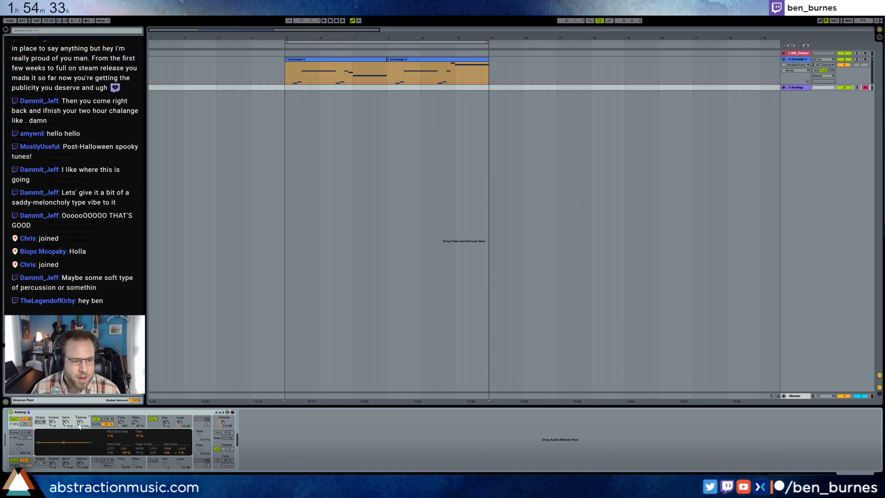
{"action": "left_click", "coordinate": [81, 468]}
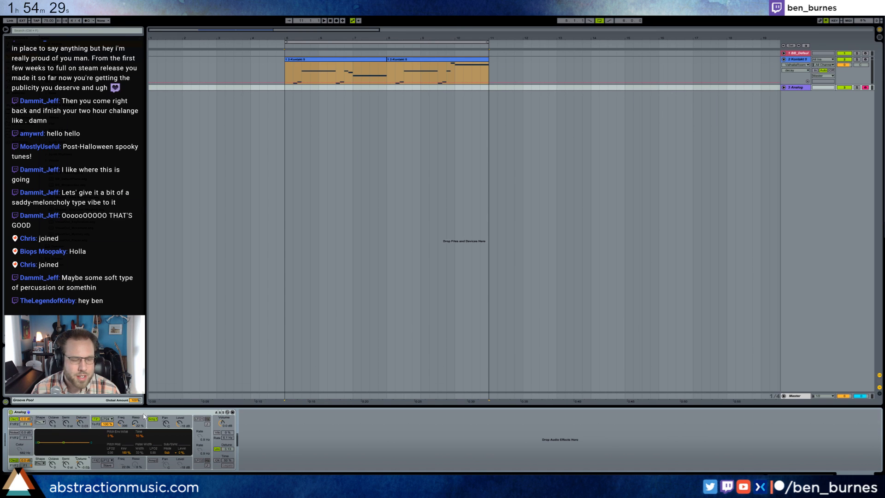
{"action": "left_click", "coordinate": [216, 444]}
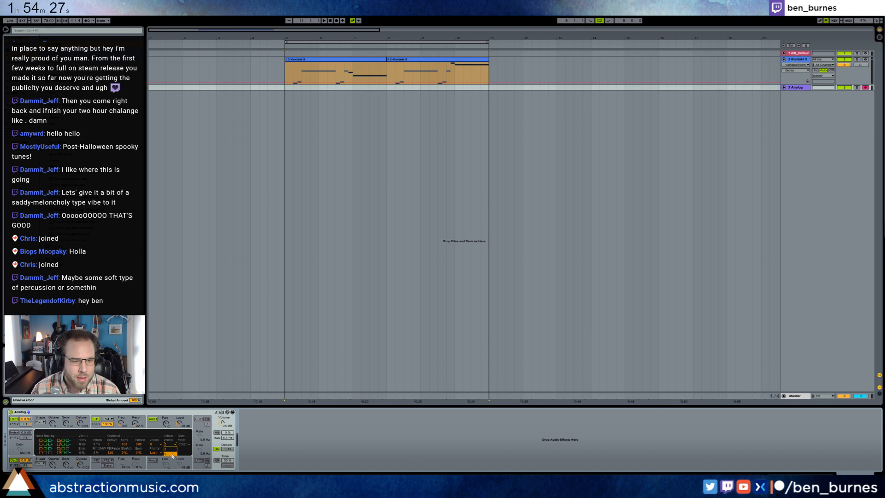
{"action": "left_click", "coordinate": [157, 444]}
{"action": "left_click", "coordinate": [156, 432]}
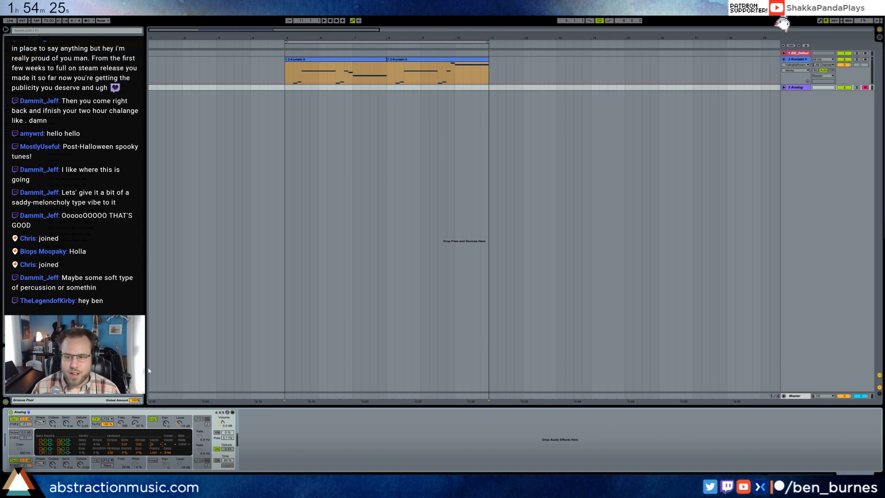
Step: Try to record a part on the Analog track starting at bar 5
{"action": "left_click", "coordinate": [285, 90]}
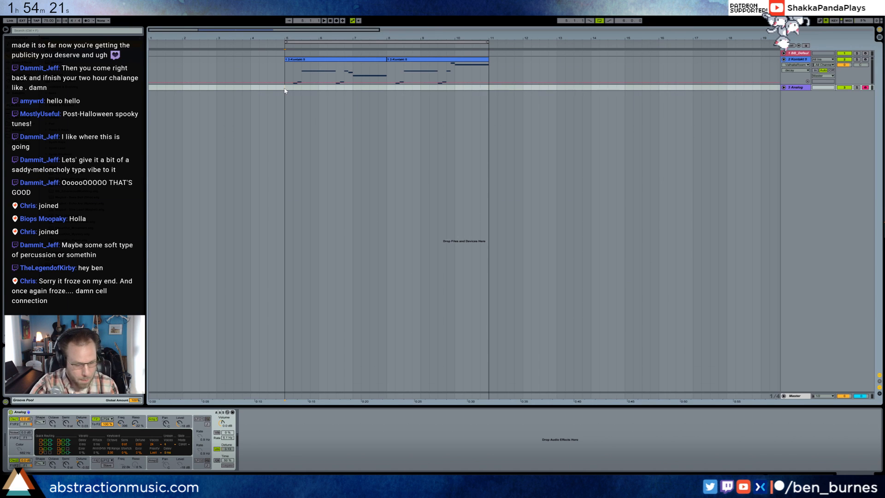
{"action": "key", "text": "F9"}
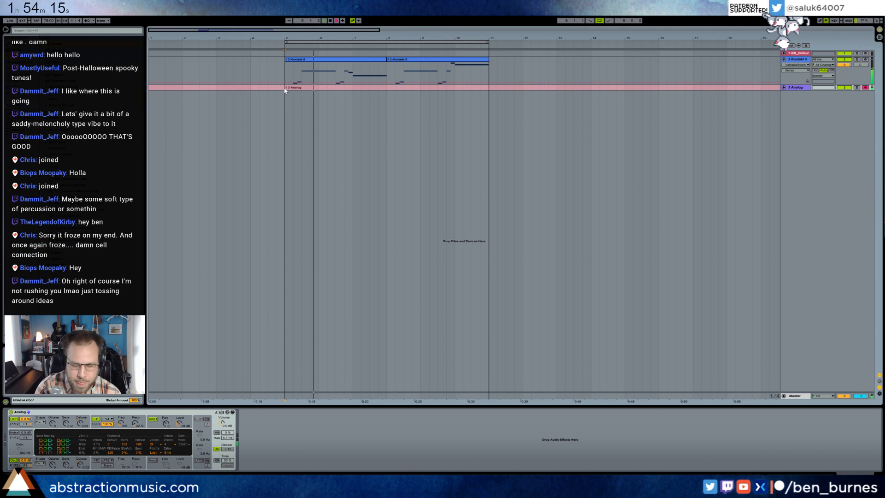
{"action": "key", "text": "space"}
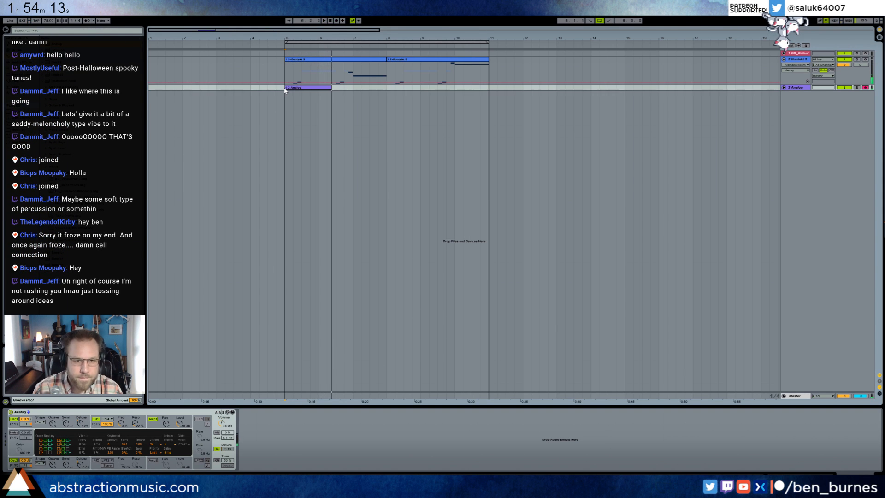
Step: Unfold the Analog track and give its first filter a higher frequency, lower resonance, faster envelope attack and adjusted envelope modulation of frequency
{"action": "left_click", "coordinate": [783, 87]}
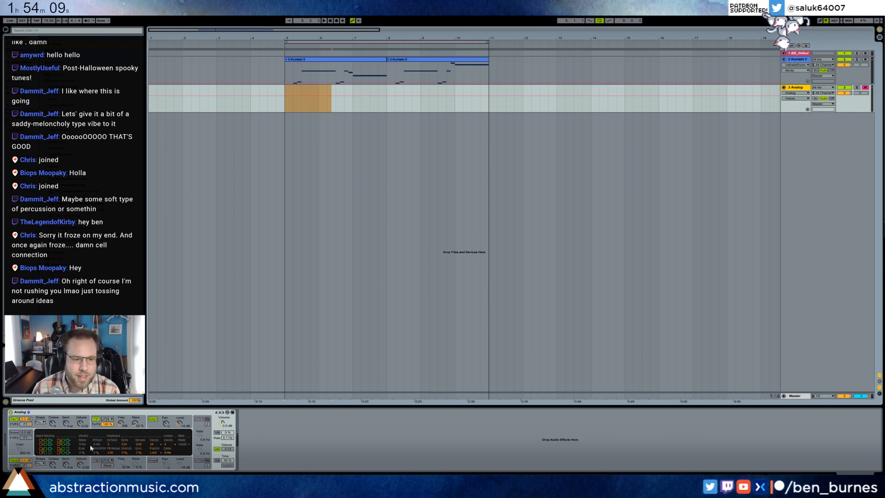
{"action": "left_click", "coordinate": [26, 450]}
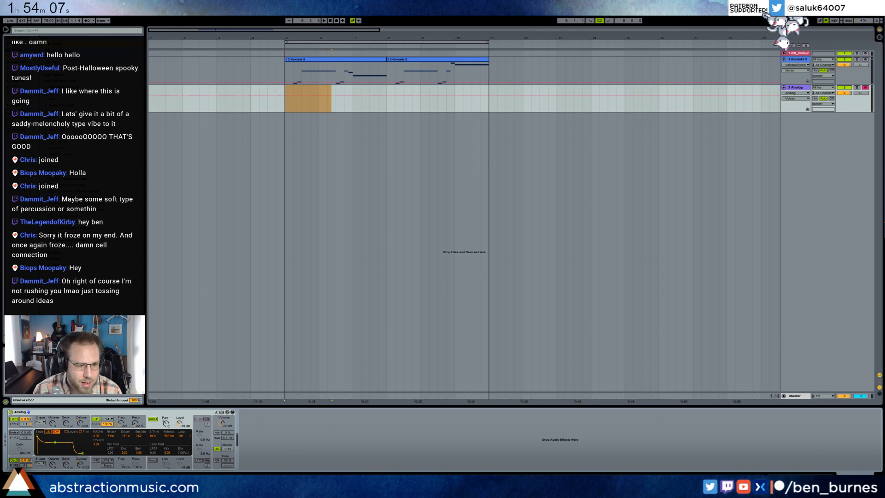
{"action": "left_click_drag", "start_coordinate": [134, 424], "coordinate": [121, 408]}
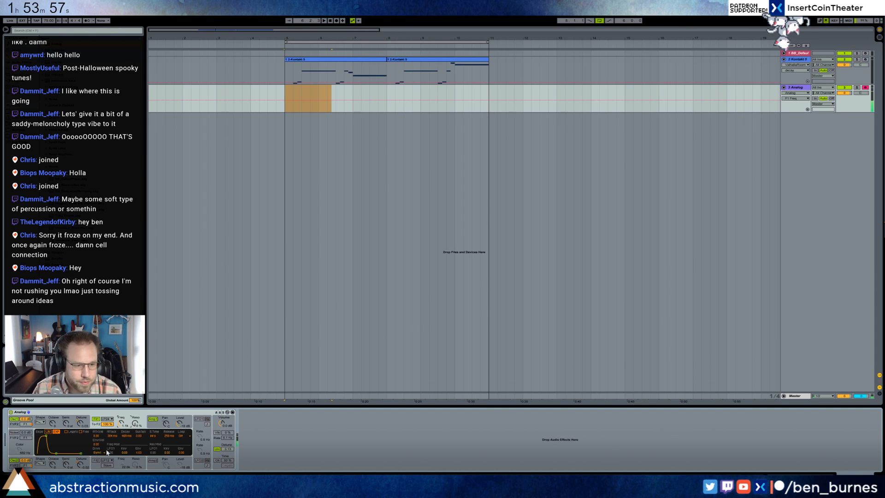
{"action": "left_click_drag", "start_coordinate": [46, 435], "coordinate": [48, 435]}
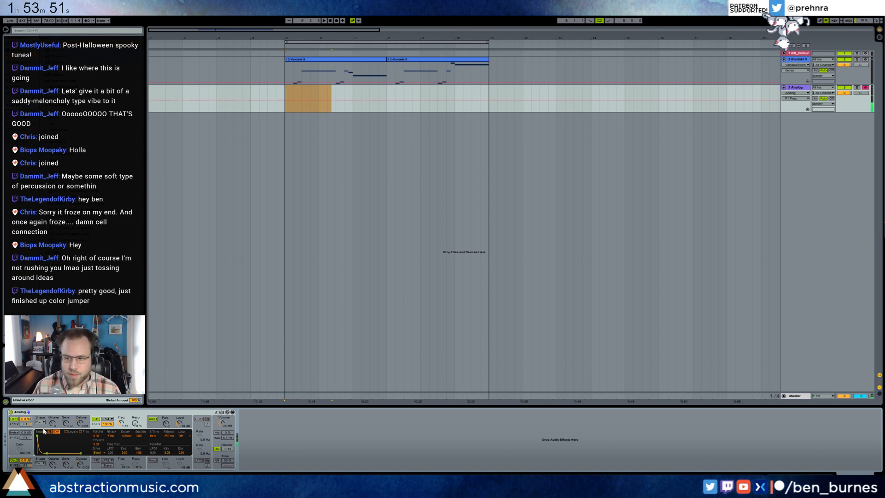
{"action": "left_click", "coordinate": [138, 453]}
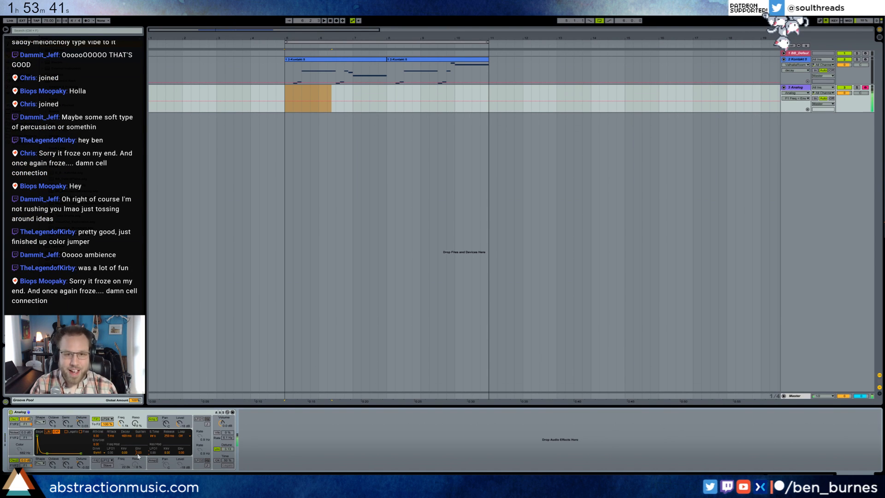
Step: Try recording a chord take on the Analog track from bar 5, discarding the recorded clip
{"action": "left_click", "coordinate": [283, 92]}
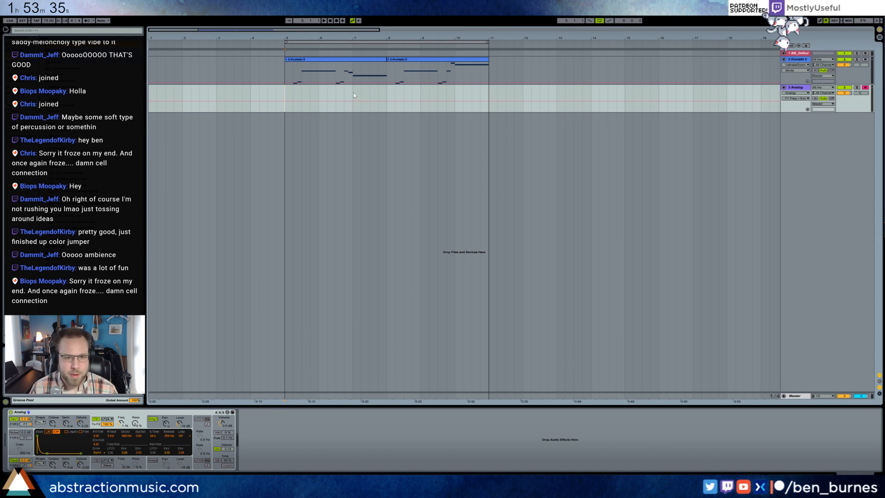
{"action": "left_click_drag", "start_coordinate": [354, 95], "coordinate": [285, 97]}
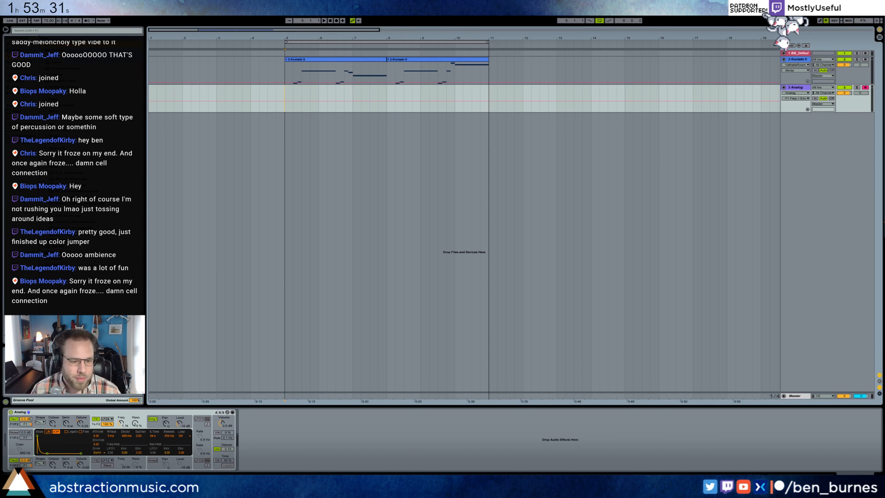
{"action": "key", "text": "alt+Tab"}
{"action": "left_click", "coordinate": [240, 261]}
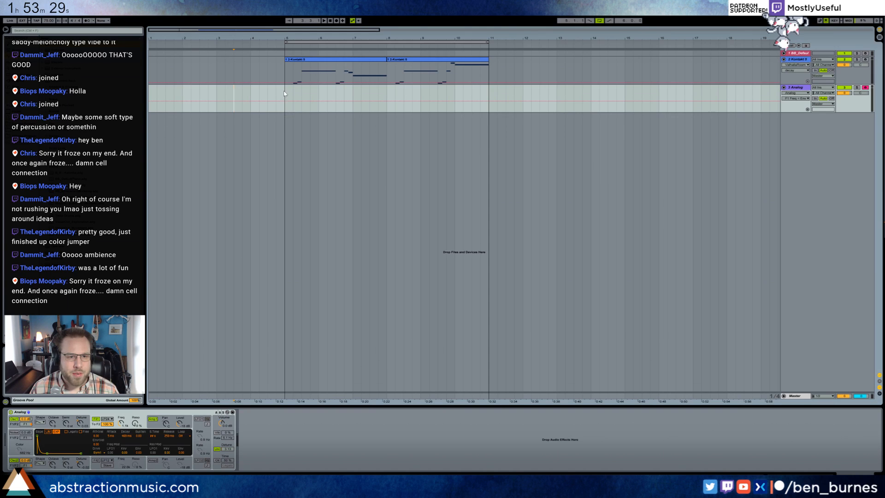
{"action": "left_click_drag", "start_coordinate": [284, 94], "coordinate": [412, 99]}
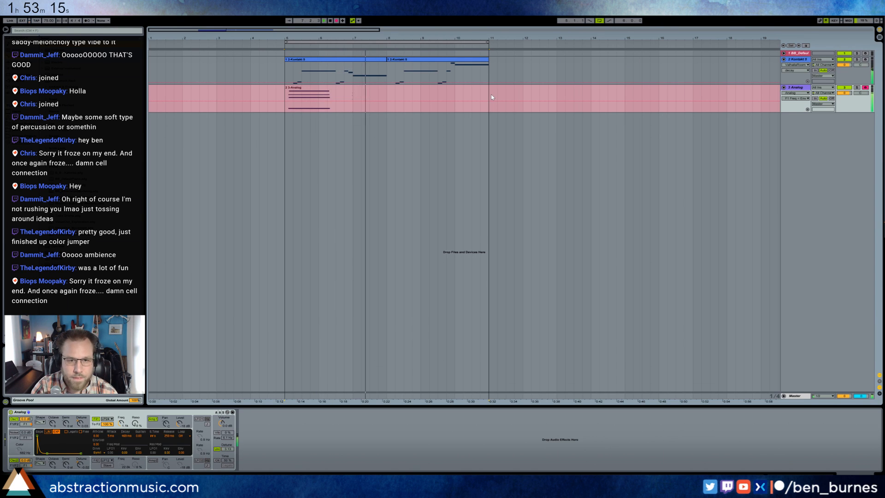
{"action": "key", "text": "space"}
{"action": "key", "text": "space"}
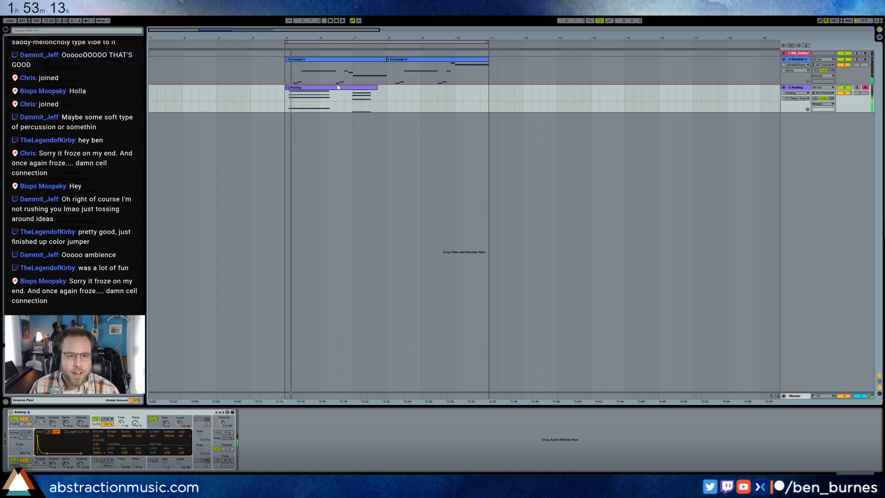
{"action": "left_click", "coordinate": [338, 87]}
{"action": "double_click", "coordinate": [319, 89]}
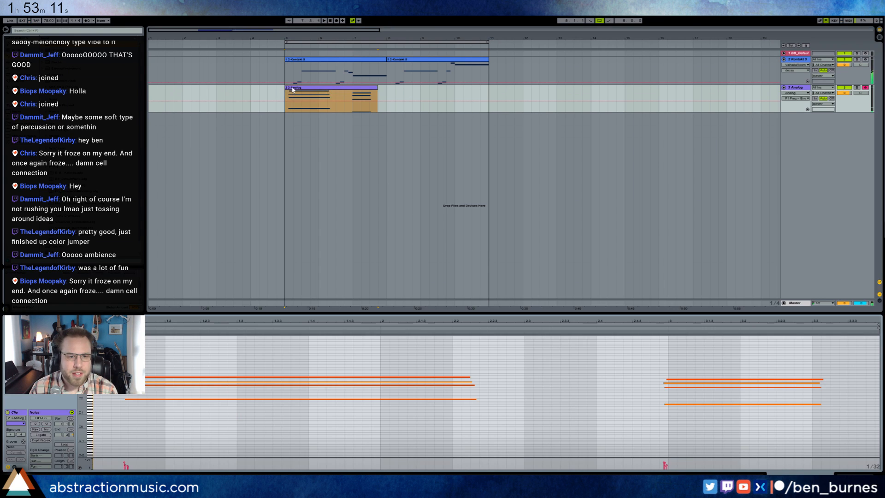
{"action": "key", "text": "Delete"}
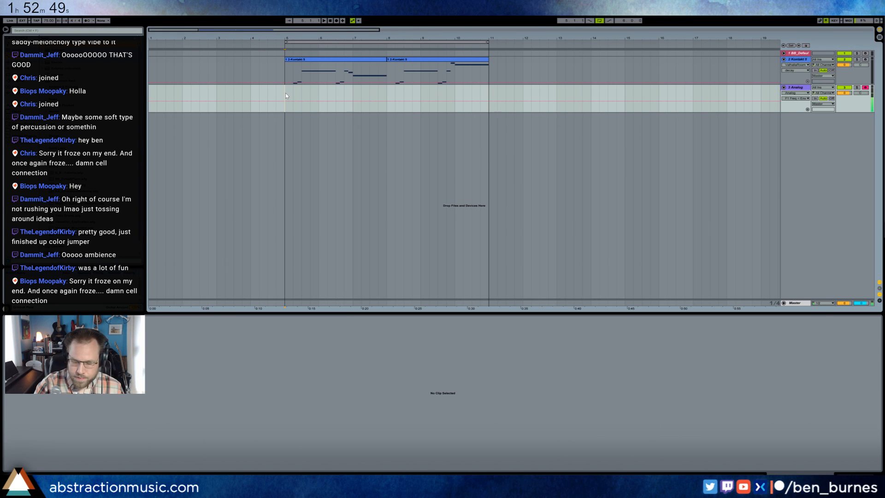
Step: Record a four-chord part on the Analog track from bar 5 to bar 11 and open its notes
{"action": "key", "text": "F9"}
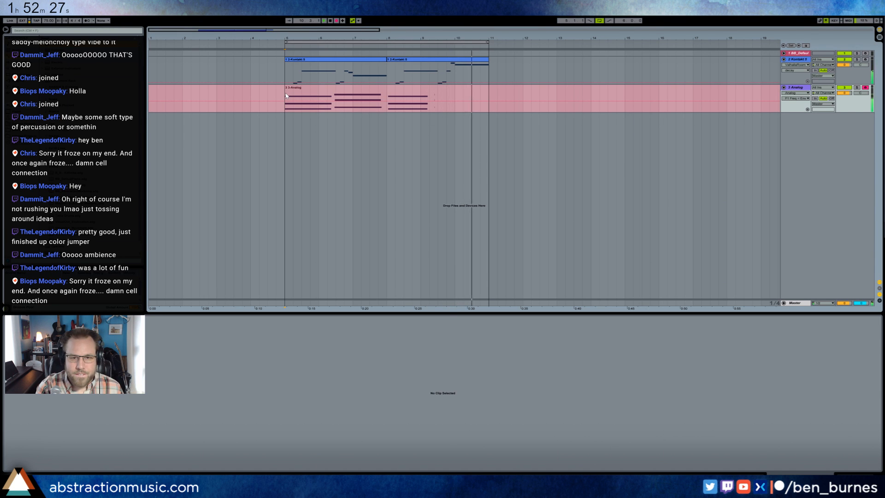
{"action": "key", "text": "space"}
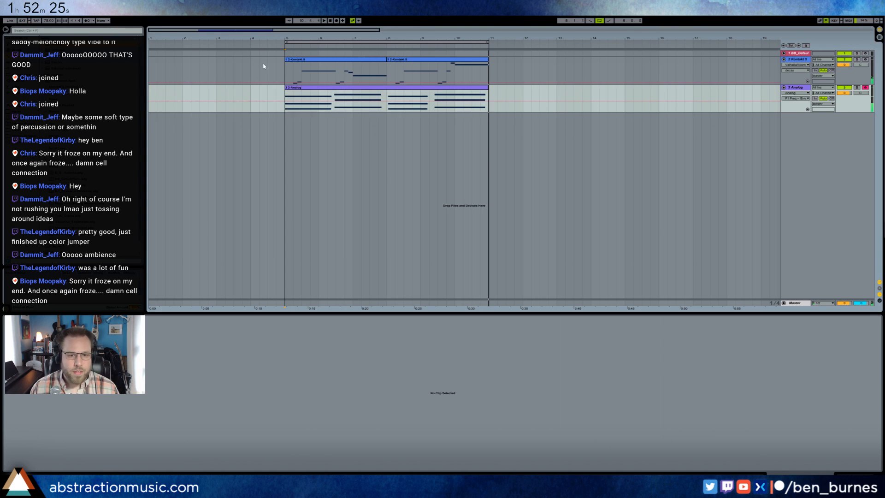
{"action": "left_click", "coordinate": [487, 86]}
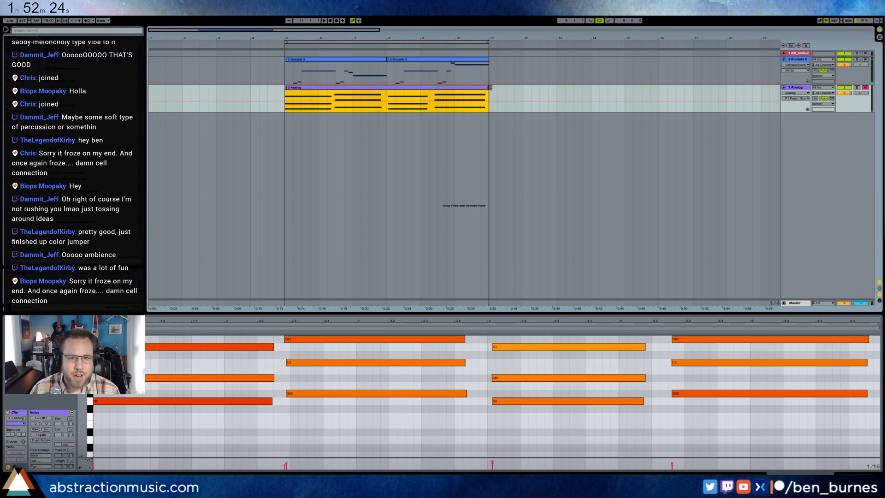
Step: Insert a MIDI track below the Kontakt track and copy both melody clips onto it at bar 5
{"action": "left_click", "coordinate": [460, 58]}
{"action": "left_click", "coordinate": [802, 59]}
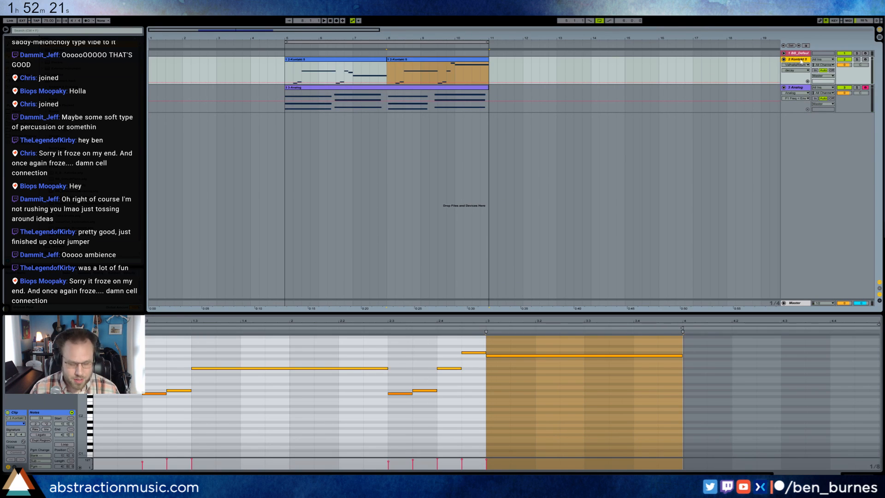
{"action": "key", "text": "ctrl+shift+t"}
{"action": "left_click", "coordinate": [366, 60]}
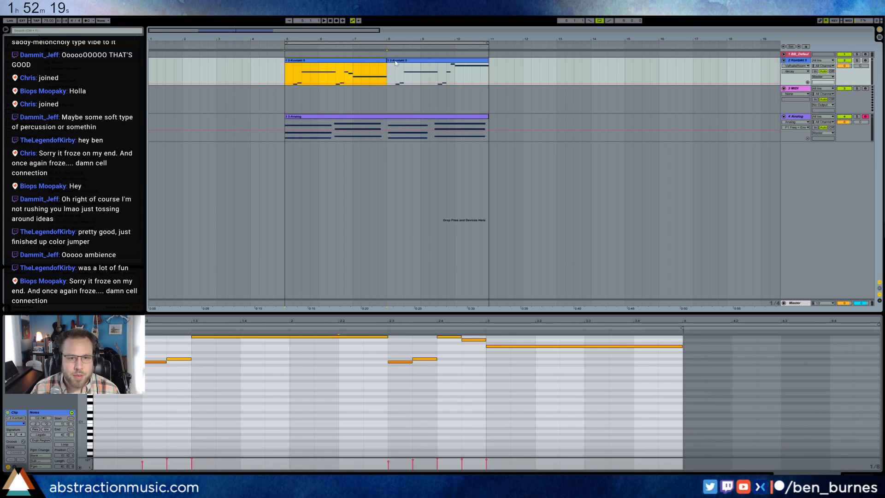
{"action": "left_click", "coordinate": [397, 61], "text": "shift"}
{"action": "left_click_drag", "start_coordinate": [397, 60], "coordinate": [400, 90]}
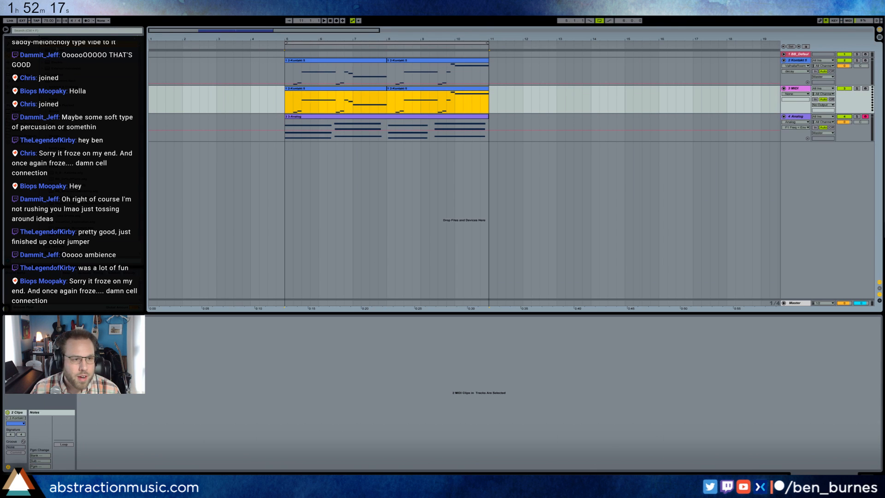
Step: Load Analog on the new MIDI track, turn off its second oscillator and play the loop
{"action": "left_click_drag", "start_coordinate": [56, 46], "coordinate": [308, 94]}
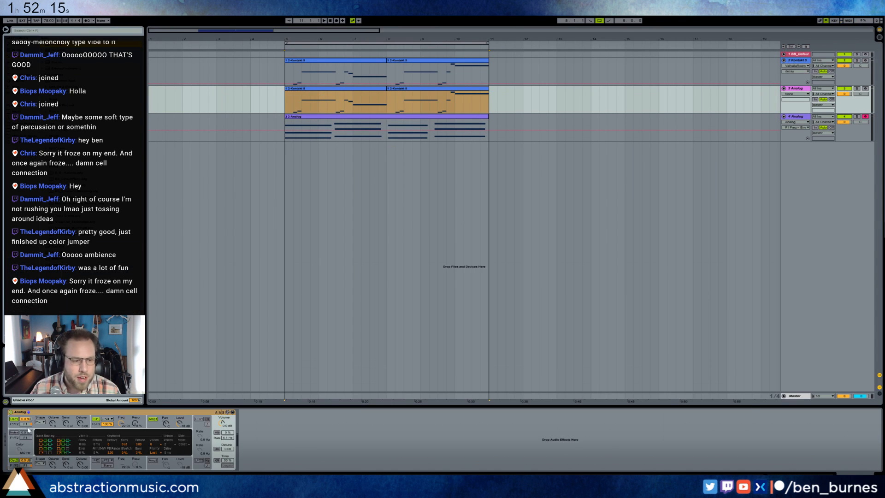
{"action": "left_click", "coordinate": [37, 422]}
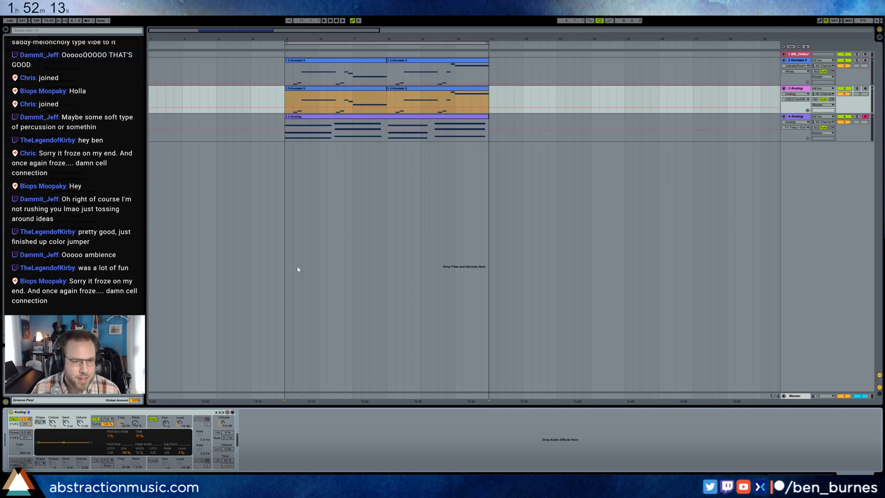
{"action": "left_click", "coordinate": [291, 103]}
{"action": "key", "text": "space"}
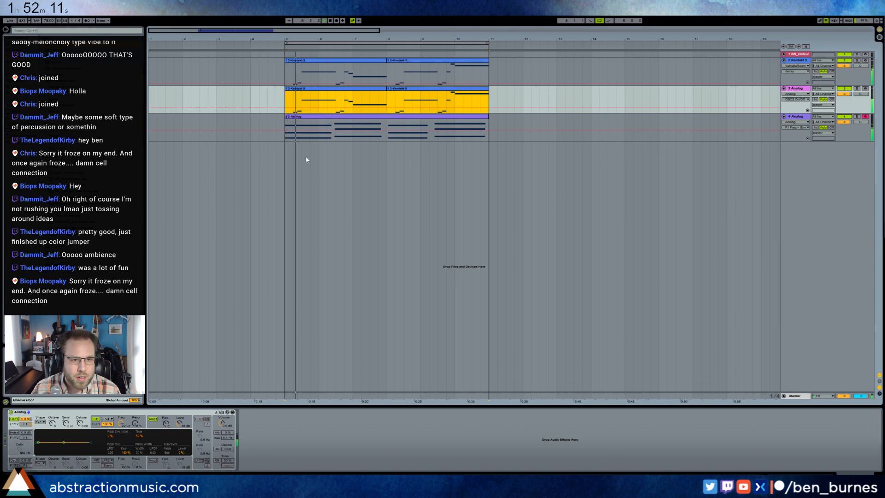
Step: Transpose the first copied melody clip up one octave and mute the original Kontakt track
{"action": "double_click", "coordinate": [307, 89]}
{"action": "left_click", "coordinate": [278, 399]}
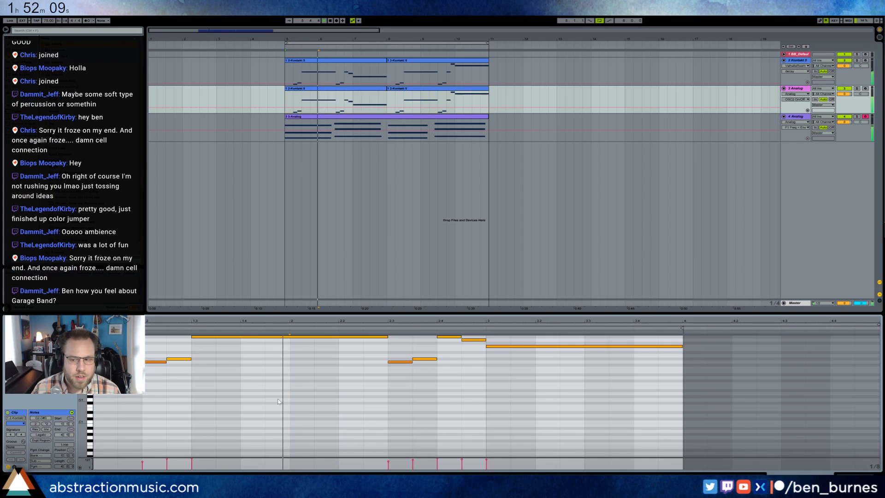
{"action": "key", "text": "ctrl+a"}
{"action": "key", "text": "shift+Up"}
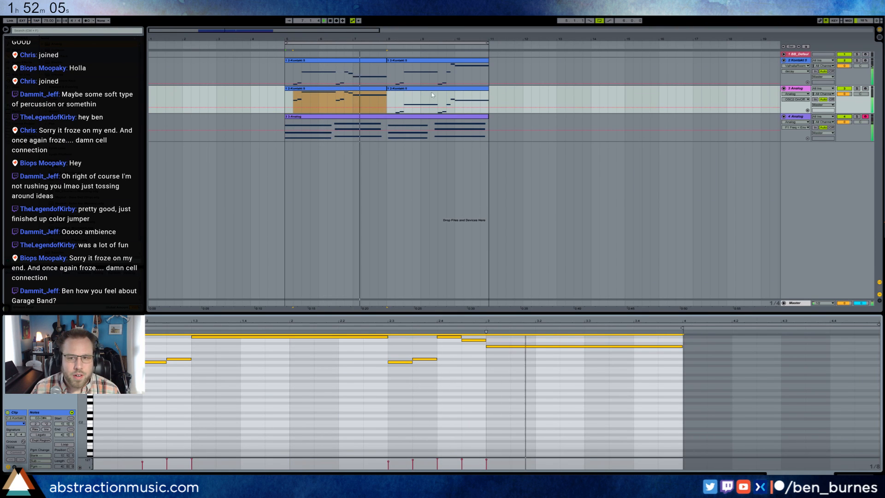
{"action": "left_click", "coordinate": [844, 60]}
{"action": "left_click", "coordinate": [376, 88]}
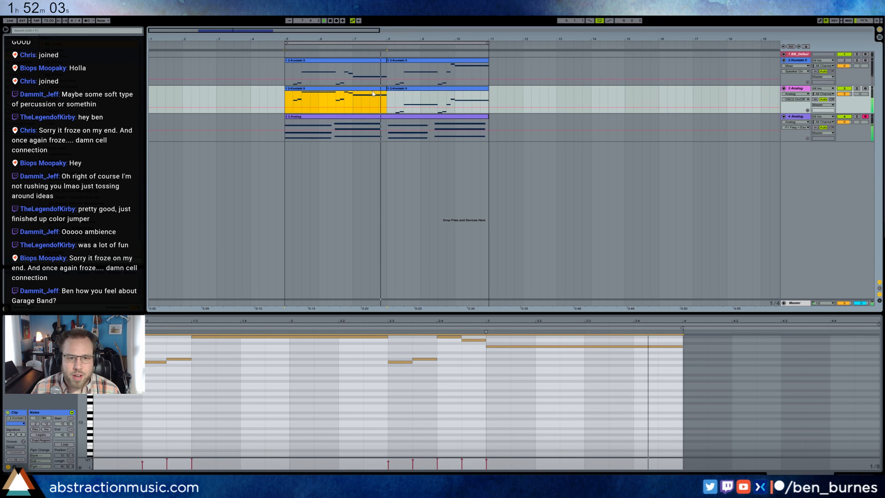
{"action": "key", "text": "space"}
Step: Transpose the second copied melody clip up one octave and play the loop from bar 5
{"action": "double_click", "coordinate": [395, 88]}
{"action": "left_click", "coordinate": [378, 407]}
{"action": "key", "text": "ctrl+a"}
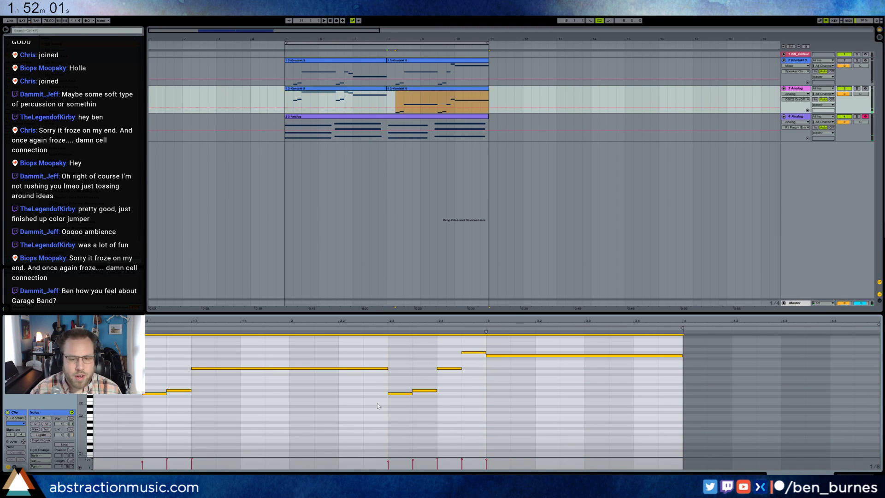
{"action": "key", "text": "shift+Up"}
{"action": "left_click", "coordinate": [285, 97]}
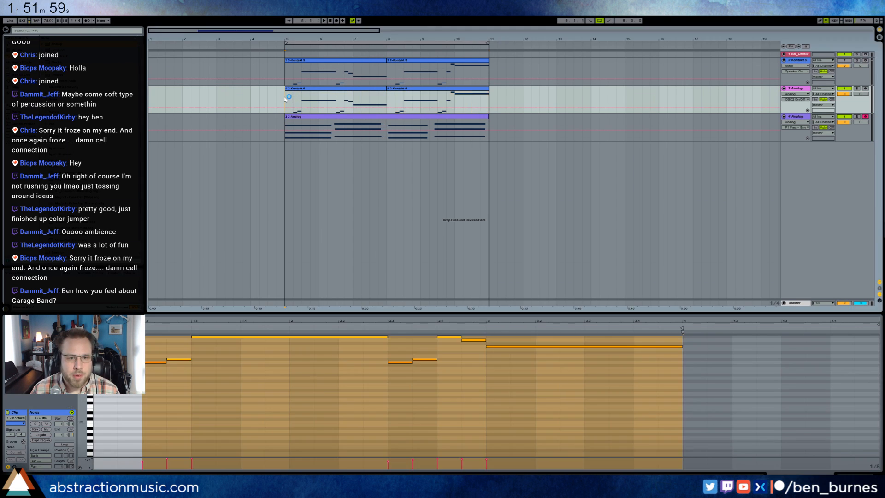
{"action": "key", "text": "space"}
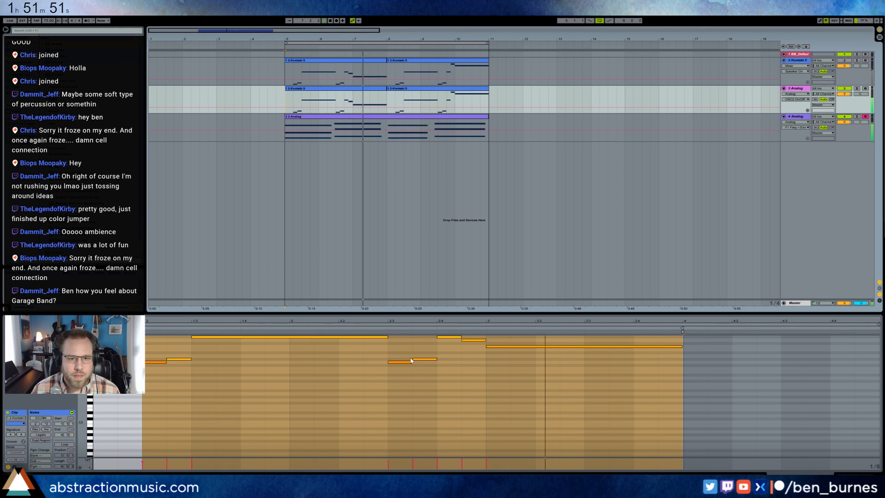
Step: Raise the top note of the third chord in the Analog chord clip by one semitone and audition the result
{"action": "left_click", "coordinate": [381, 118]}
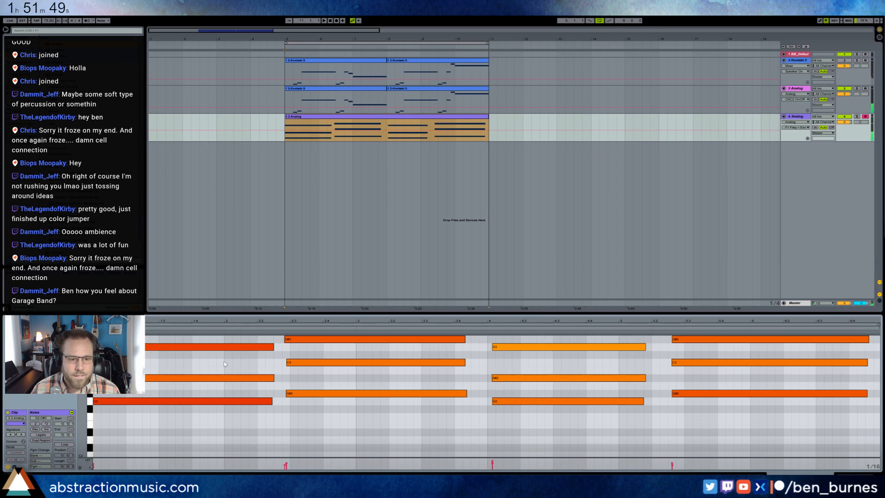
{"action": "left_click", "coordinate": [504, 349]}
{"action": "key", "text": "Up"}
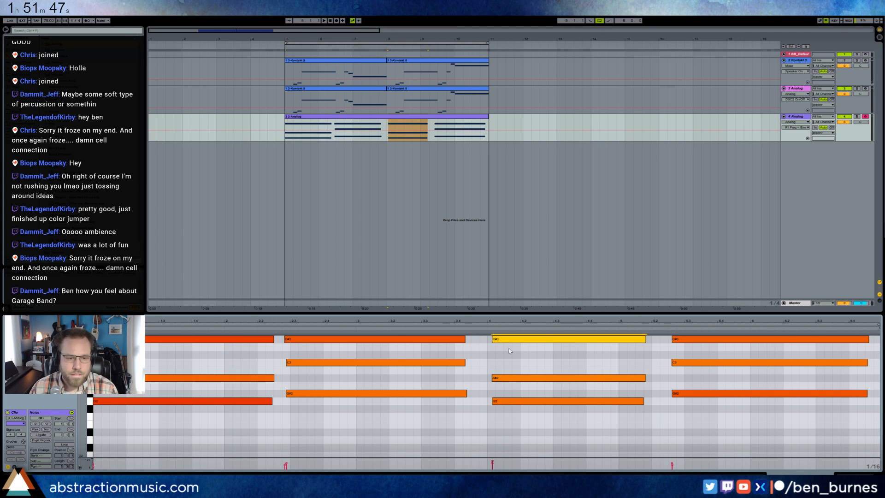
{"action": "key", "text": "space"}
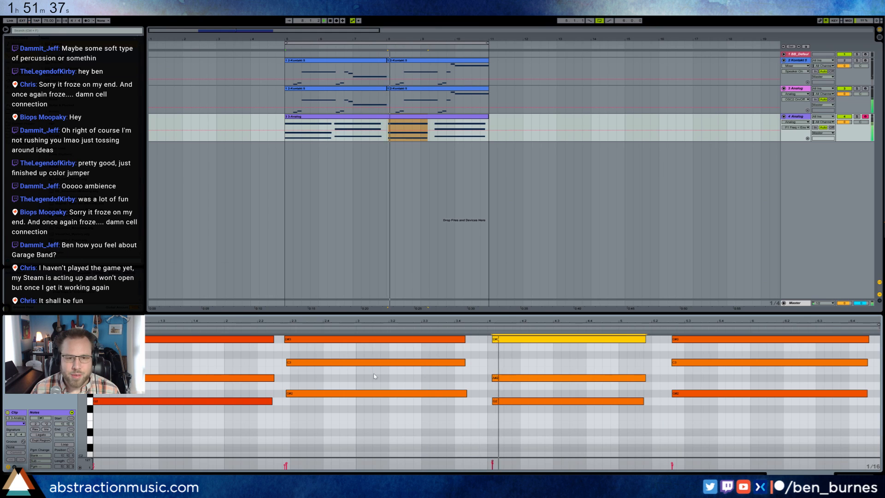
{"action": "key", "text": "space"}
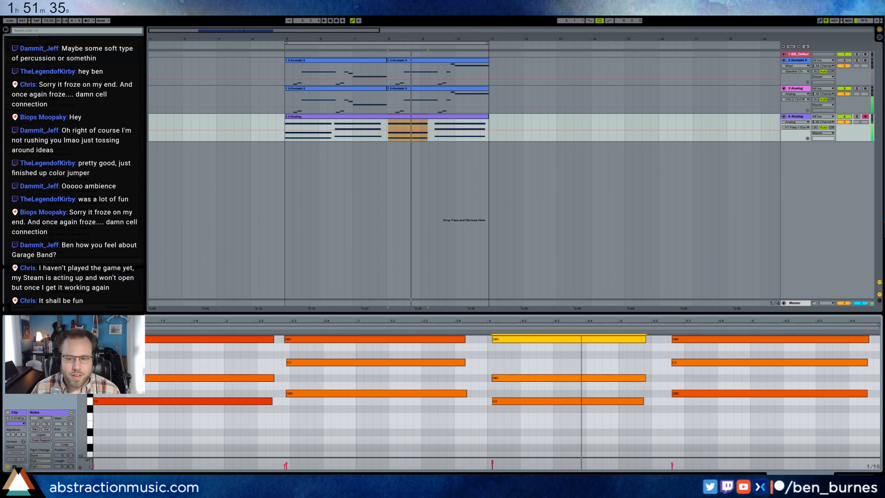
Step: Fold the Analog track holding the copied melody and play the loop from bar 5
{"action": "key", "text": "shift+Tab"}
{"action": "left_click", "coordinate": [383, 89]}
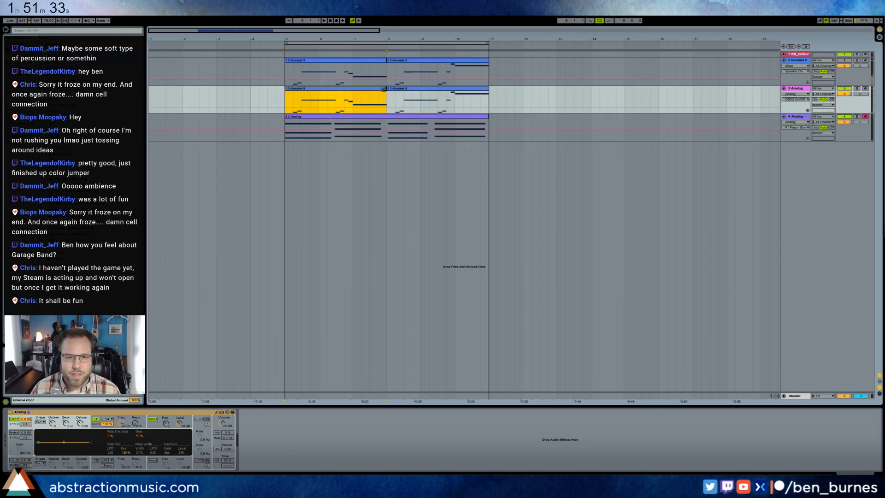
{"action": "left_click", "coordinate": [785, 90]}
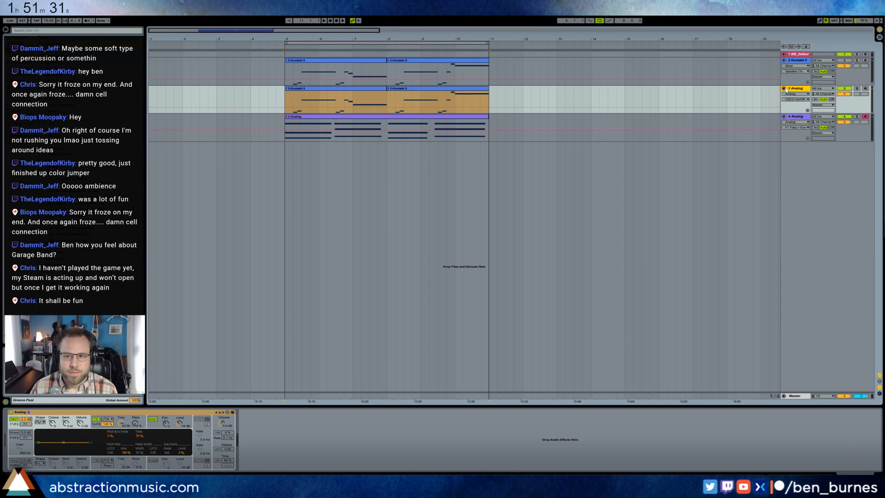
{"action": "left_click", "coordinate": [783, 89]}
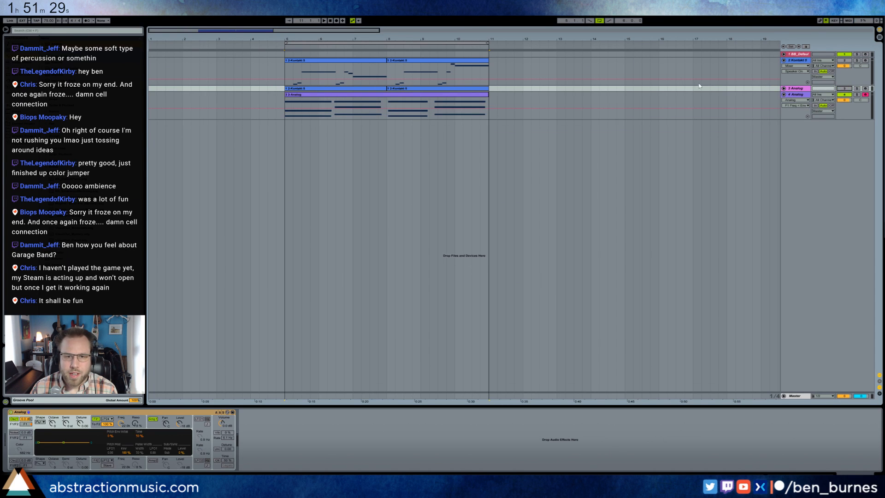
{"action": "left_click", "coordinate": [287, 112]}
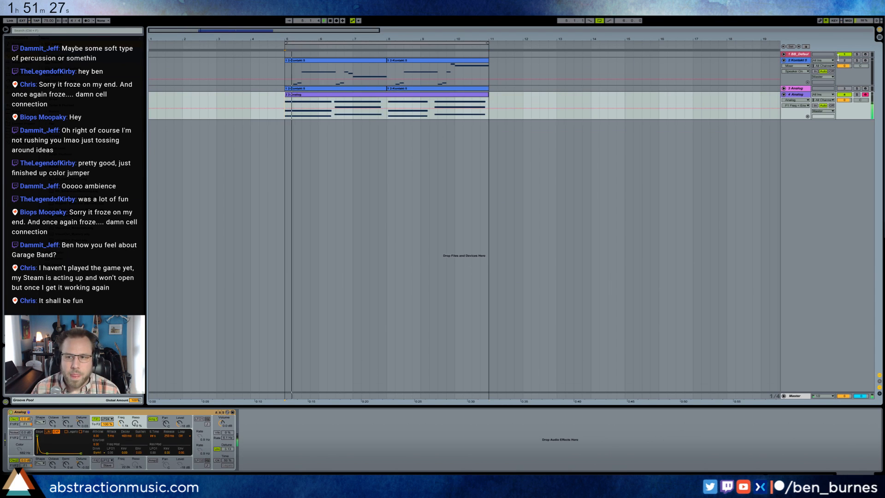
Step: Open Kontakt 5 on the melody track and turn down sound-layer knobs on the Container Ship patch during playback
{"action": "left_click", "coordinate": [784, 55]}
{"action": "left_click", "coordinate": [784, 55]}
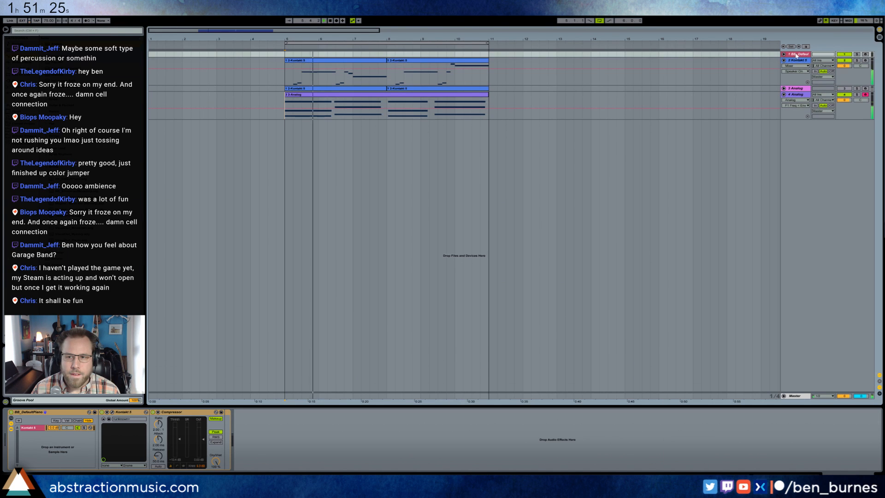
{"action": "left_click", "coordinate": [797, 60]}
{"action": "key", "text": "space"}
{"action": "left_click", "coordinate": [21, 412]}
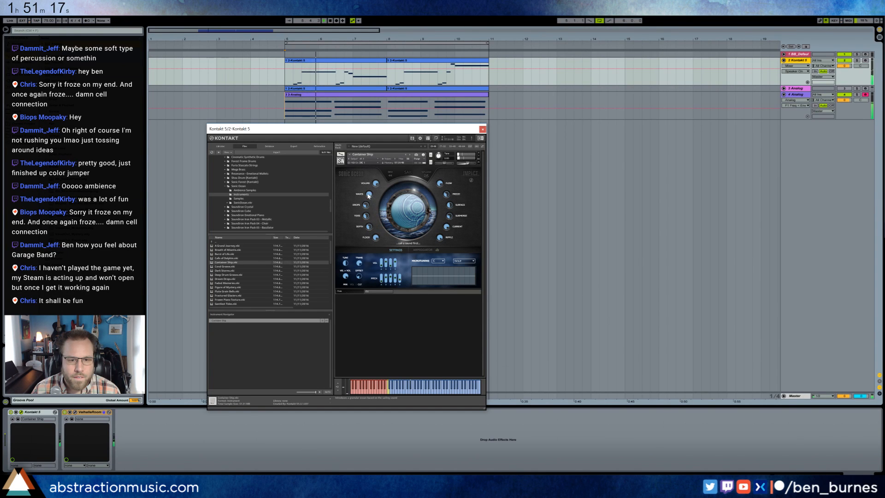
{"action": "left_click_drag", "start_coordinate": [364, 210], "coordinate": [371, 230]}
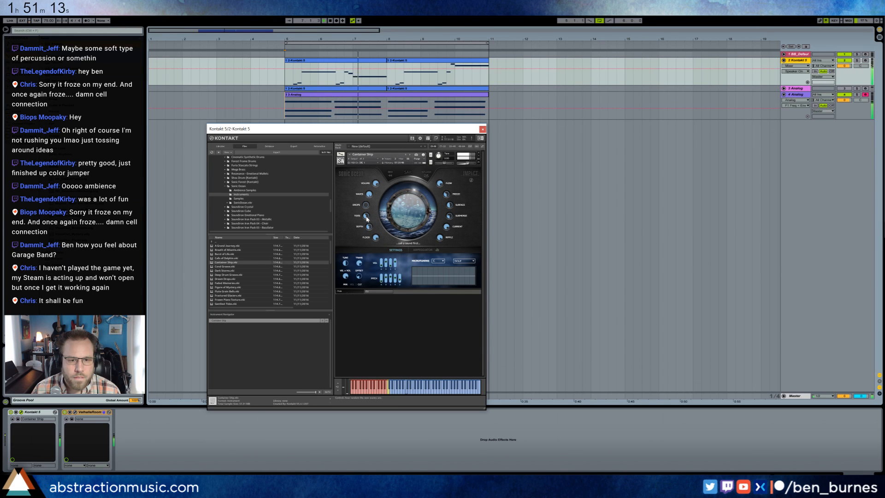
{"action": "left_click", "coordinate": [482, 129]}
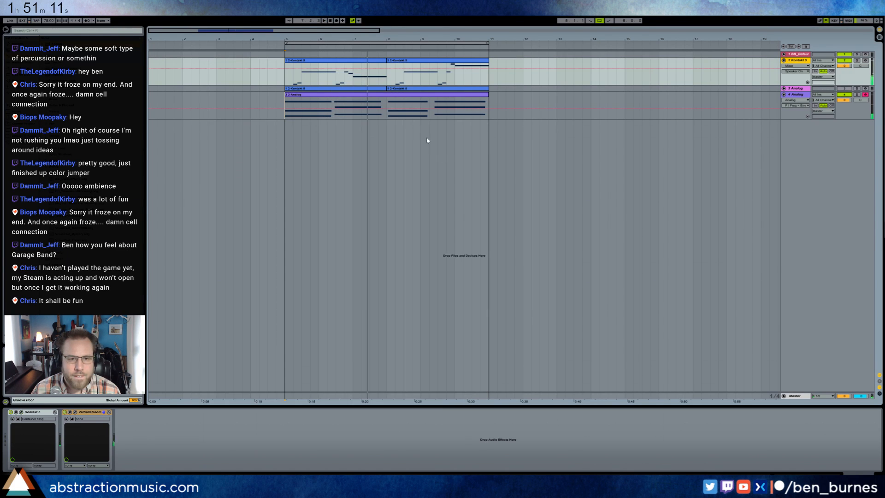
Step: Fold the Analog chord track and deactivate both Analog tracks
{"action": "left_click", "coordinate": [409, 93]}
{"action": "left_click", "coordinate": [788, 111]}
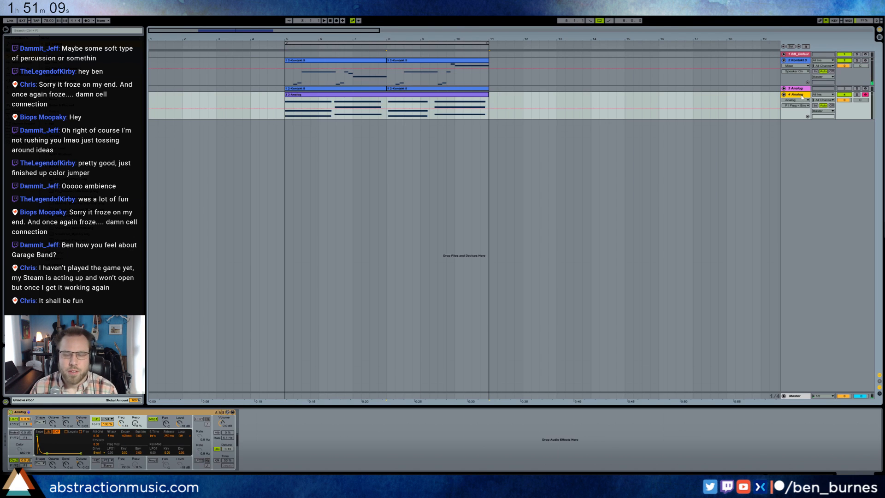
{"action": "left_click", "coordinate": [783, 94]}
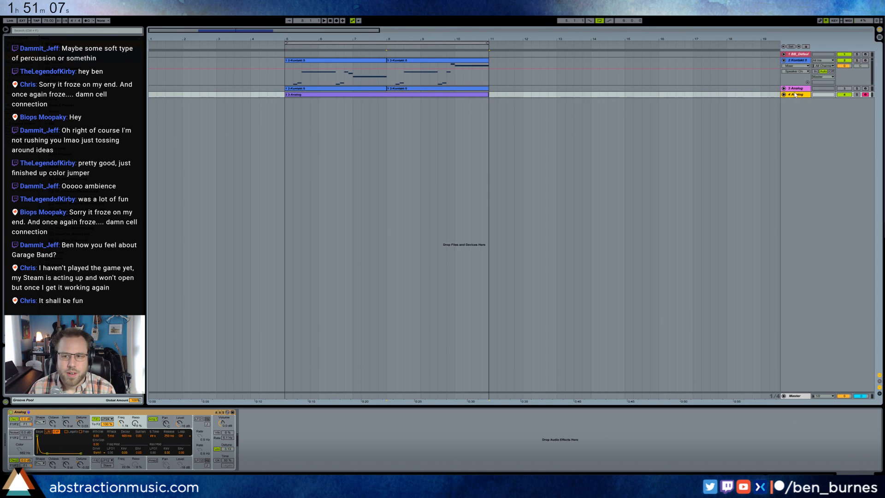
{"action": "left_click", "coordinate": [845, 95]}
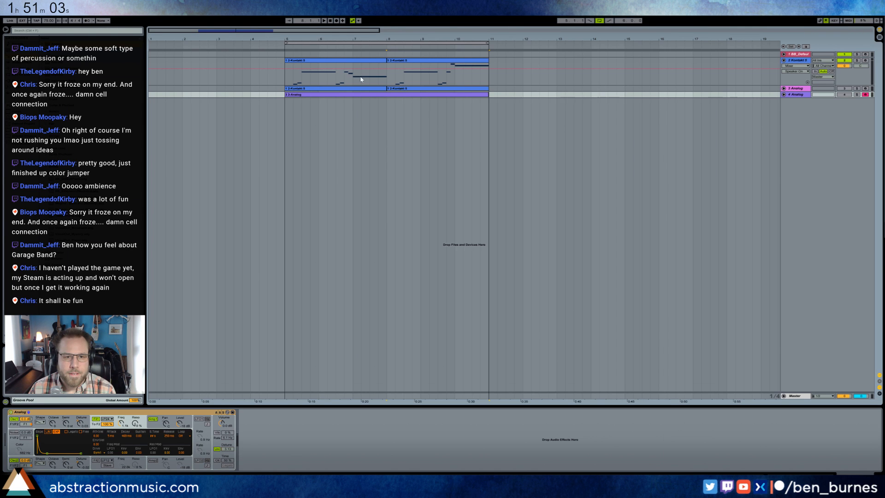
Step: Copy the ValhallaRoom reverb from the Kontakt melody track onto the BB_DefaultPiano track, unfold that track, and solo and arm it
{"action": "left_click", "coordinate": [352, 62]}
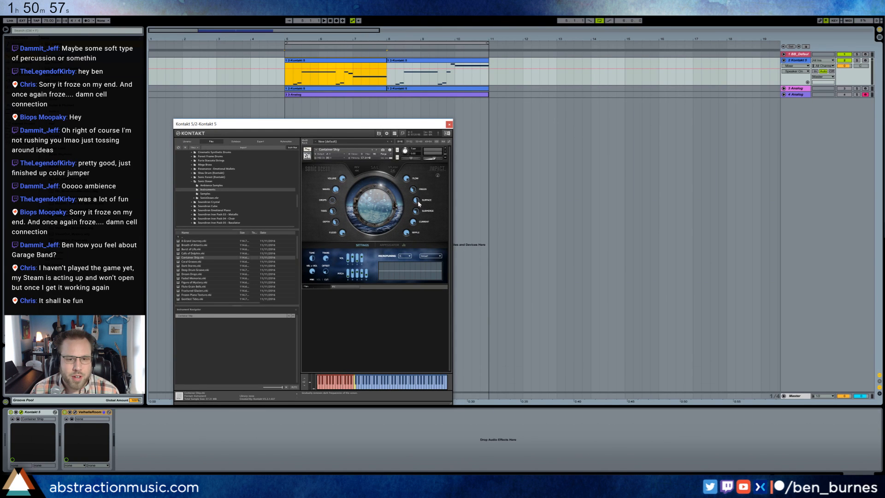
{"action": "left_click", "coordinate": [449, 124]}
{"action": "left_click", "coordinate": [790, 55]}
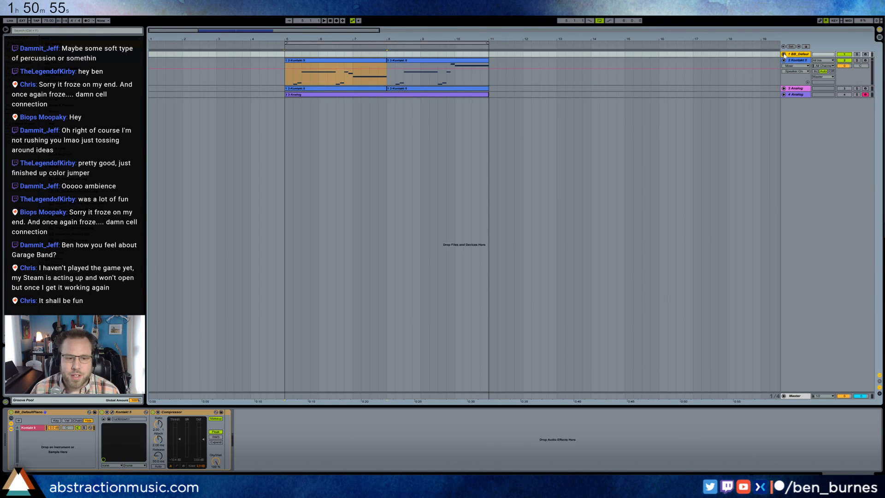
{"action": "left_click", "coordinate": [795, 60]}
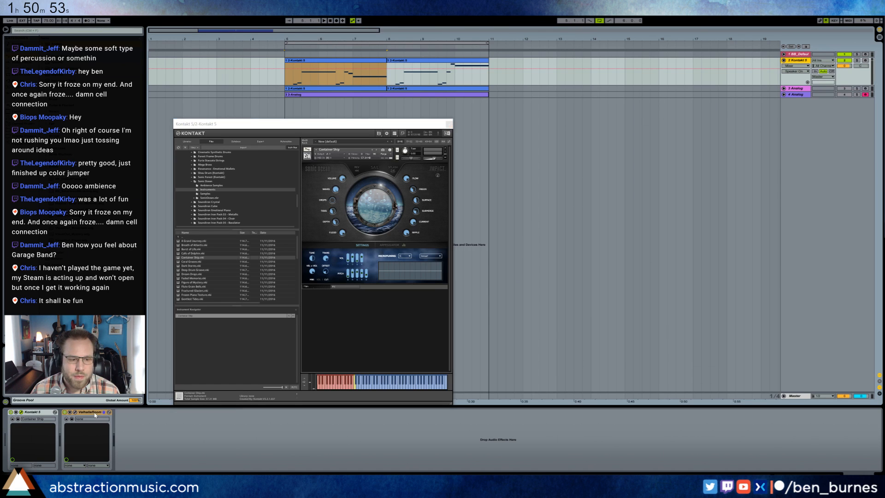
{"action": "left_click", "coordinate": [508, 54]}
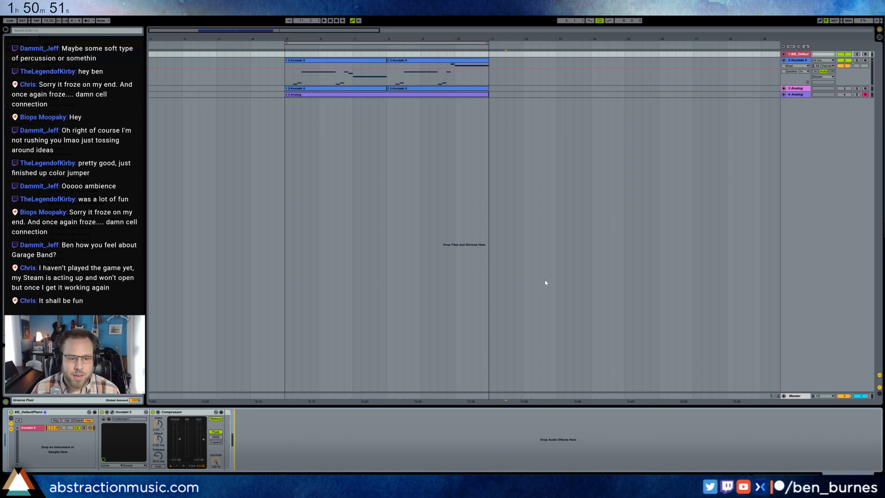
{"action": "left_click", "coordinate": [784, 54]}
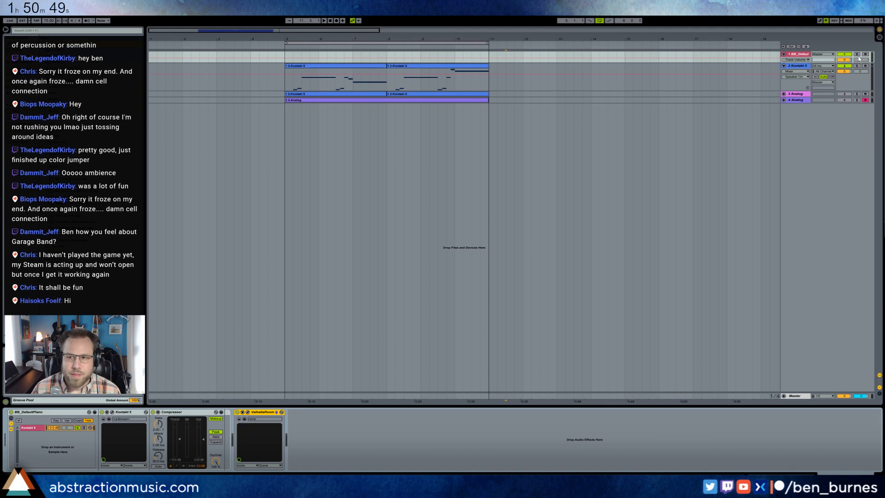
{"action": "left_click", "coordinate": [857, 54]}
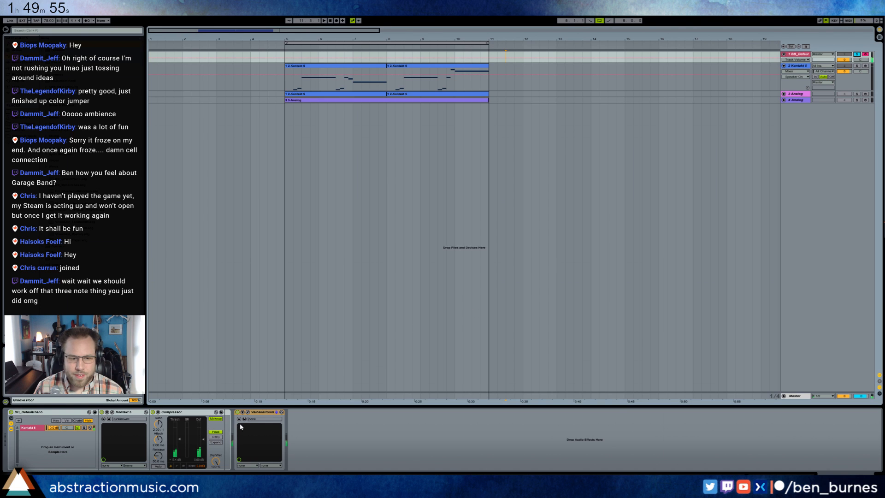
Step: Open ValhallaRoom on the piano track, lower its decay to about 3.87 s, and close the plug-in window
{"action": "left_click", "coordinate": [248, 412]}
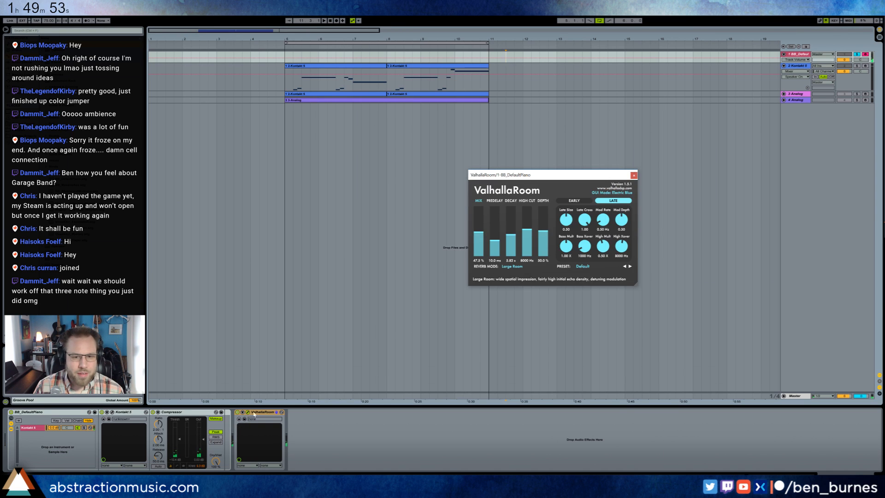
{"action": "left_click", "coordinate": [512, 241]}
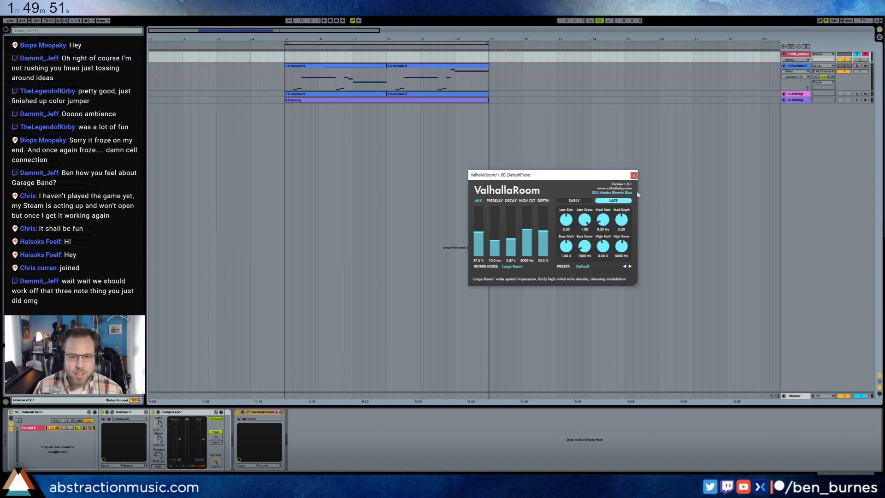
{"action": "left_click", "coordinate": [633, 175]}
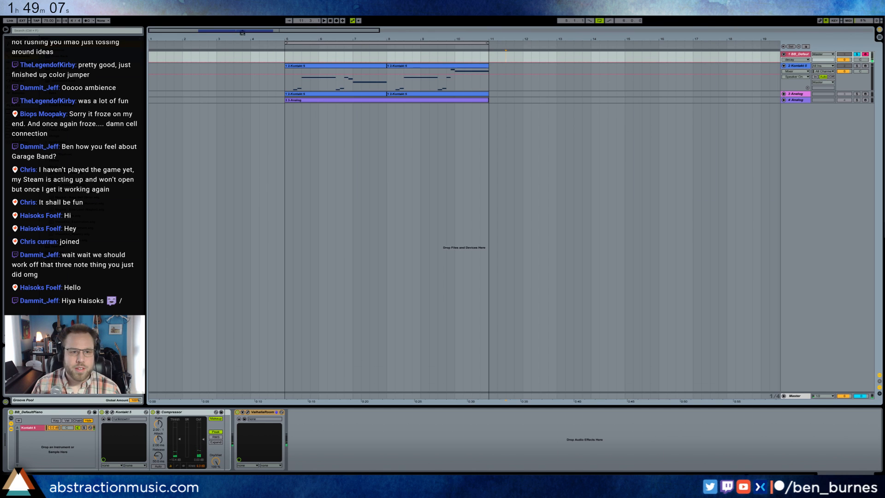
Step: Record a new piano part on the BB_DefaultPiano track from bar 13 to about bar 20
{"action": "left_click_drag", "start_coordinate": [242, 32], "coordinate": [373, 32]}
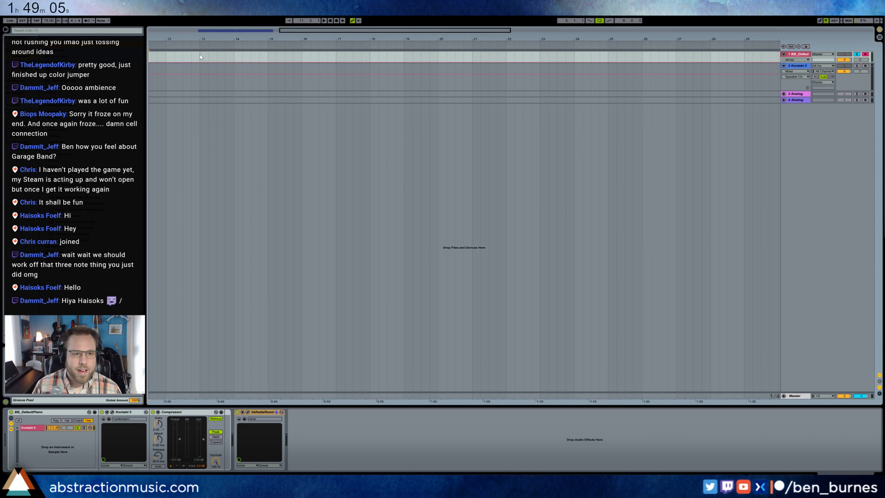
{"action": "left_click", "coordinate": [337, 21]}
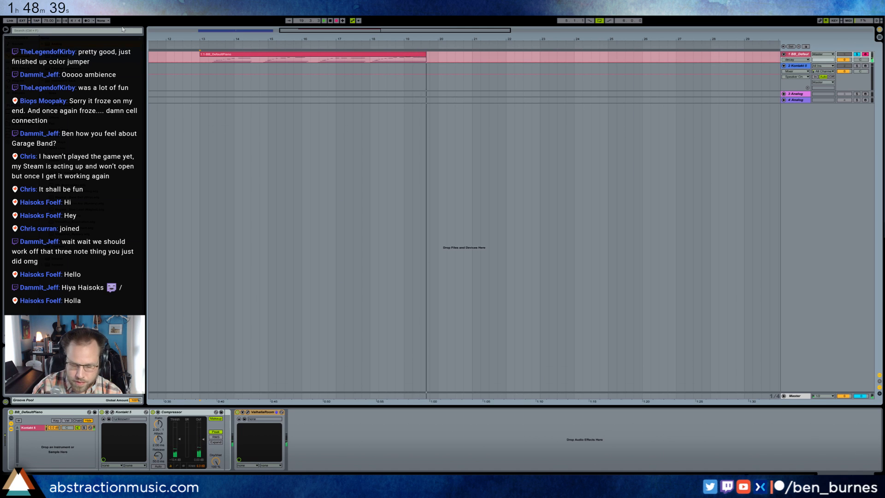
{"action": "key", "text": "space"}
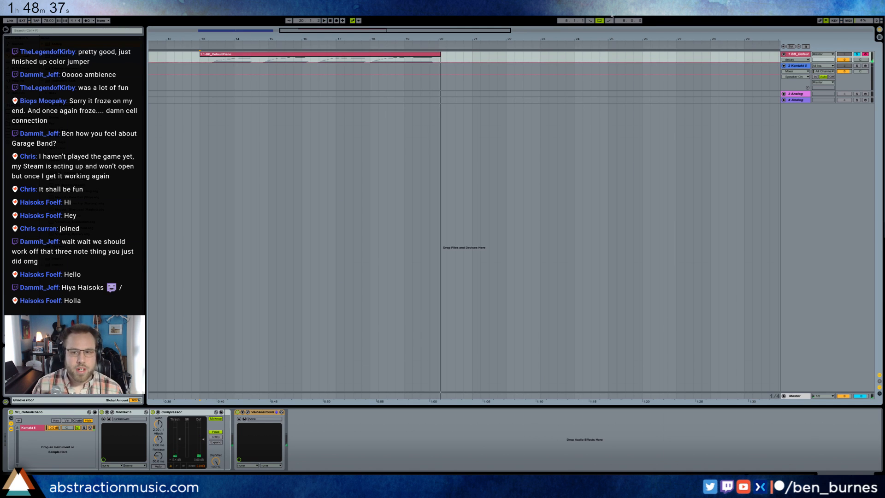
Step: Open the recorded piano clip, widen the note grid to 1/4, and move the first phrase to the clip's start
{"action": "left_click_drag", "start_coordinate": [791, 61], "coordinate": [786, 79]}
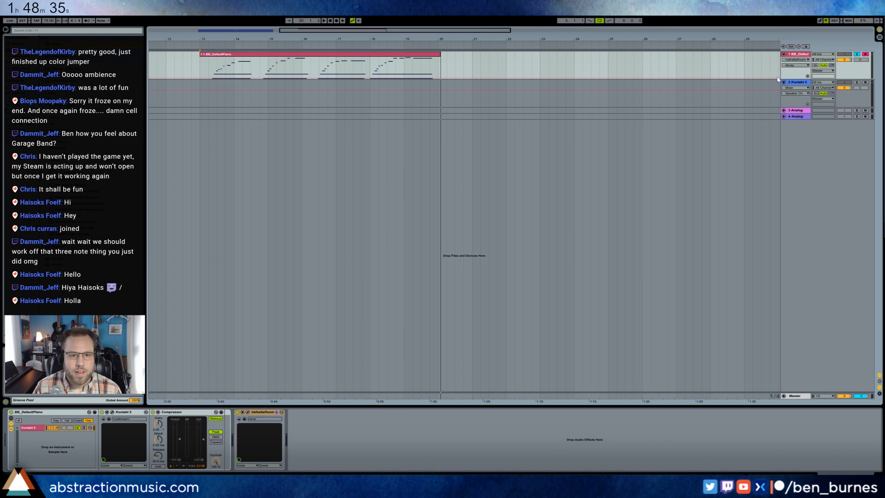
{"action": "double_click", "coordinate": [325, 57]}
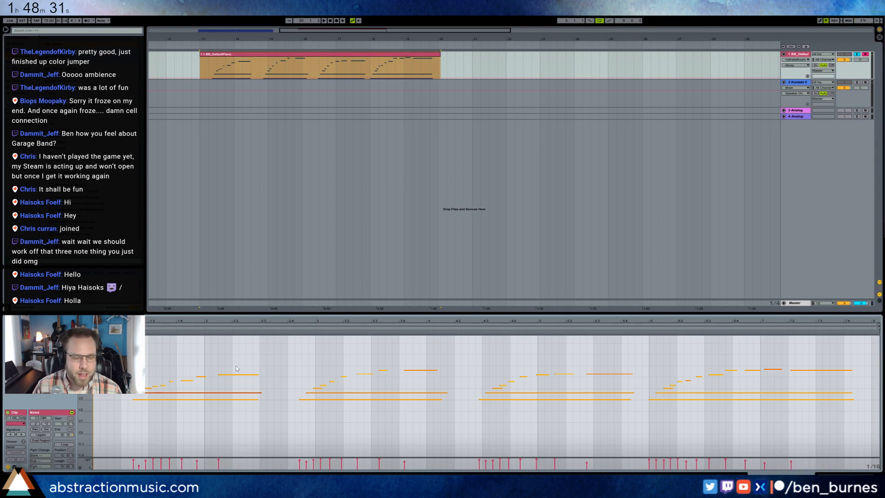
{"action": "key", "text": "ctrl+2"}
{"action": "key", "text": "ctrl+2"}
{"action": "left_click_drag", "start_coordinate": [84, 370], "coordinate": [258, 449]}
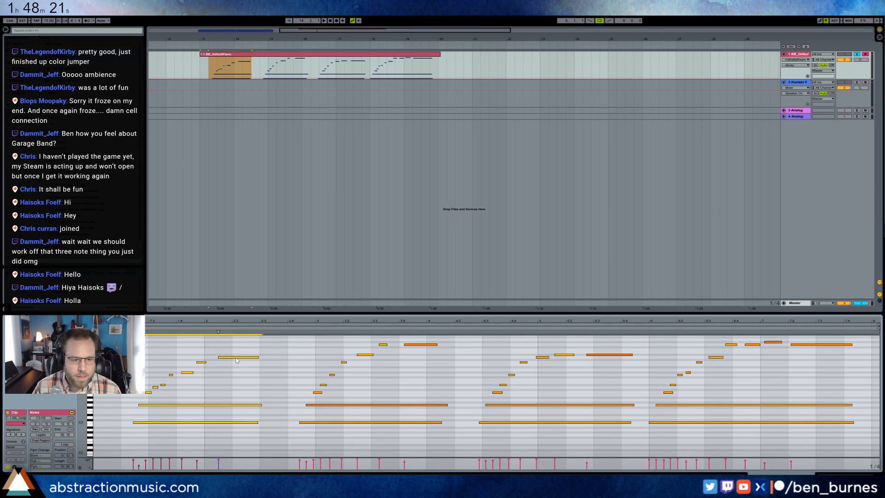
{"action": "left_click_drag", "start_coordinate": [234, 359], "coordinate": [193, 360]}
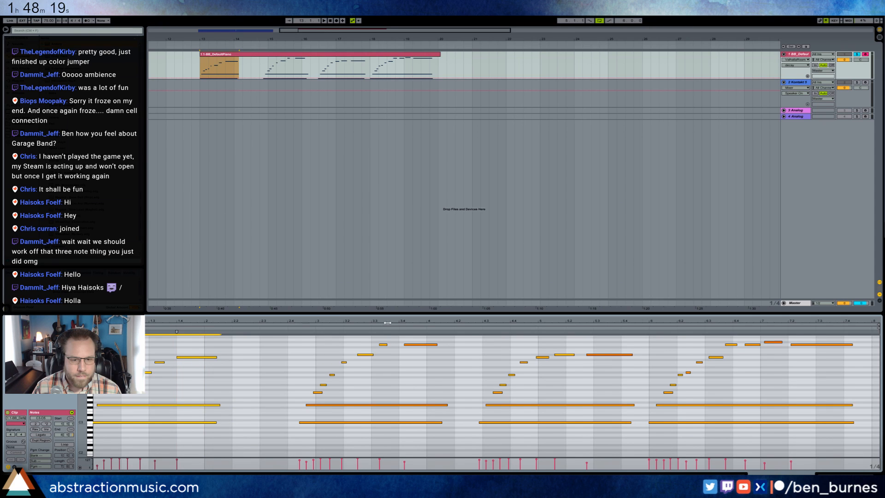
{"action": "left_click_drag", "start_coordinate": [388, 320], "coordinate": [388, 311]}
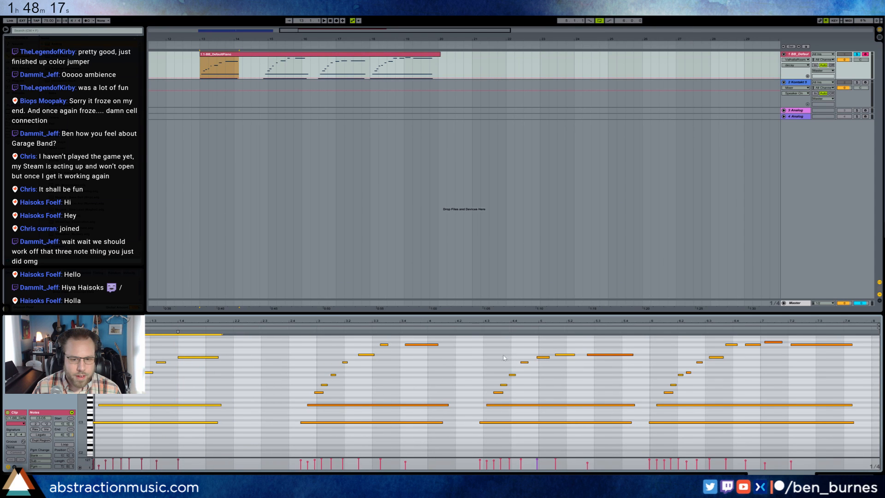
Step: Shift the third piano phrase and the second piano phrase each forward to the next grid line
{"action": "left_click_drag", "start_coordinate": [473, 347], "coordinate": [594, 448]}
{"action": "key", "text": "Right"}
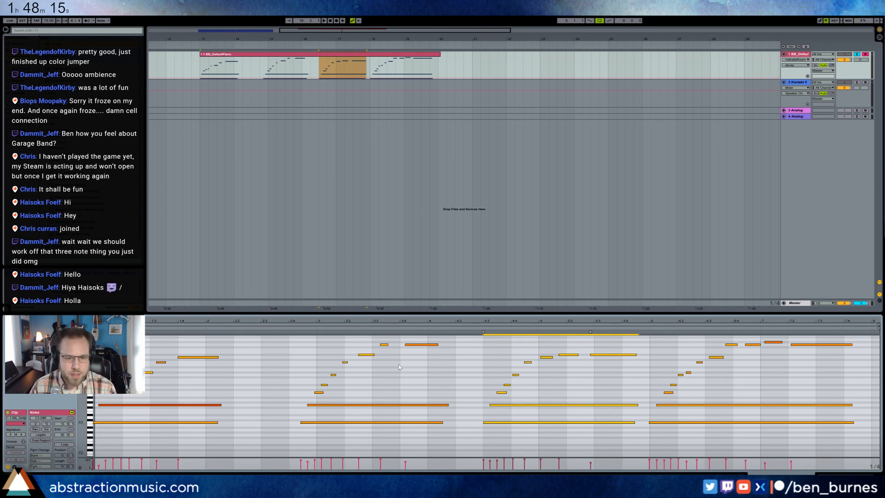
{"action": "left_click_drag", "start_coordinate": [289, 337], "coordinate": [429, 439]}
{"action": "key", "text": "Right"}
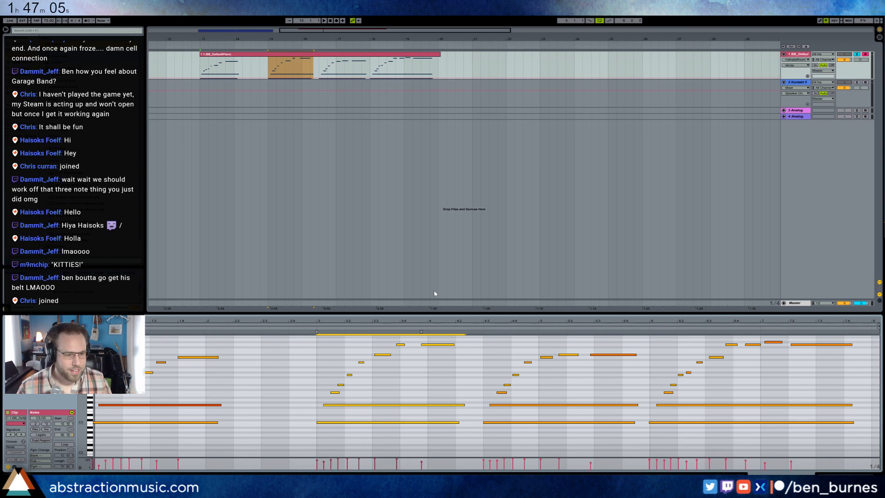
Step: Play the aligned piano clip from its beginning and nudge the first phrase's lowest held note slightly later
{"action": "left_click", "coordinate": [262, 57]}
{"action": "key", "text": "space"}
{"action": "left_click", "coordinate": [124, 429]}
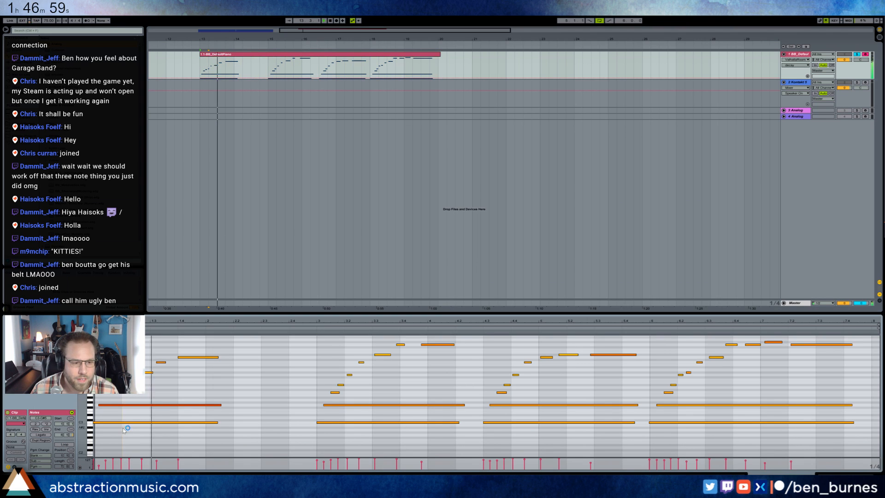
{"action": "left_click", "coordinate": [130, 405]}
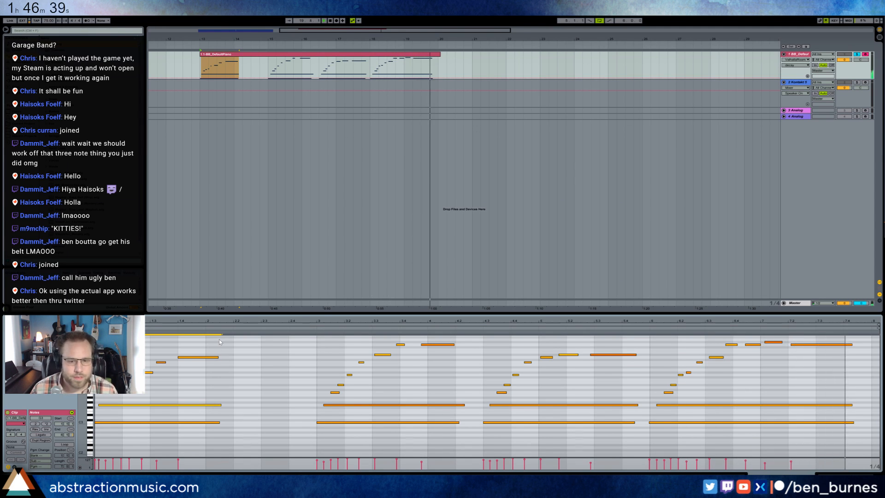
{"action": "left_click", "coordinate": [319, 345]}
{"action": "key", "text": "space"}
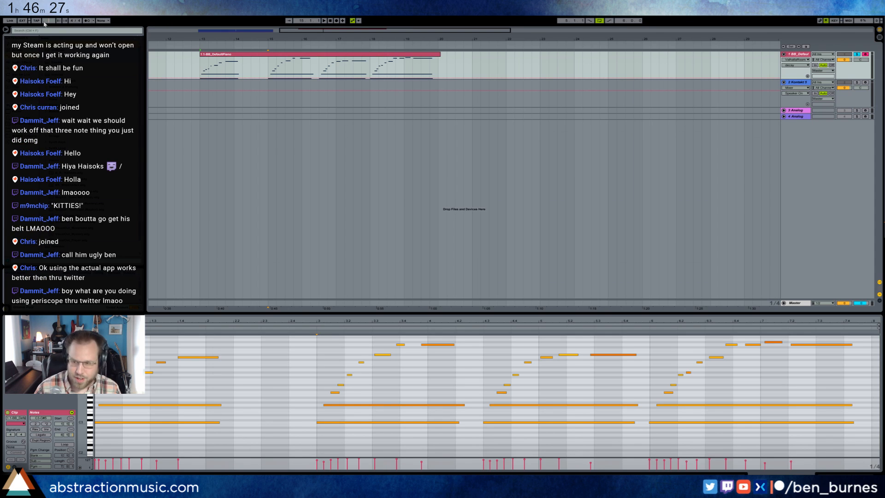
Step: Try a song tempo of 95 BPM and place the insert marker in the gap after the first piano phrase
{"action": "type", "text": "95"}
{"action": "key", "text": "Return"}
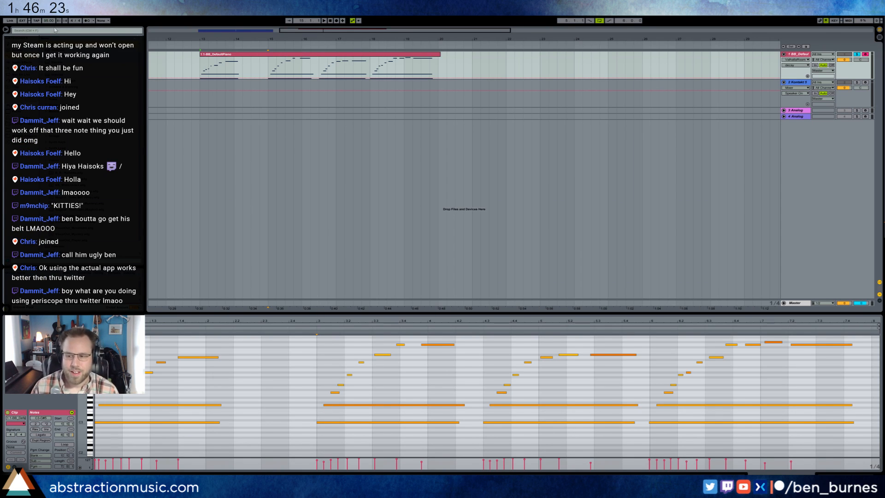
{"action": "left_click", "coordinate": [261, 351]}
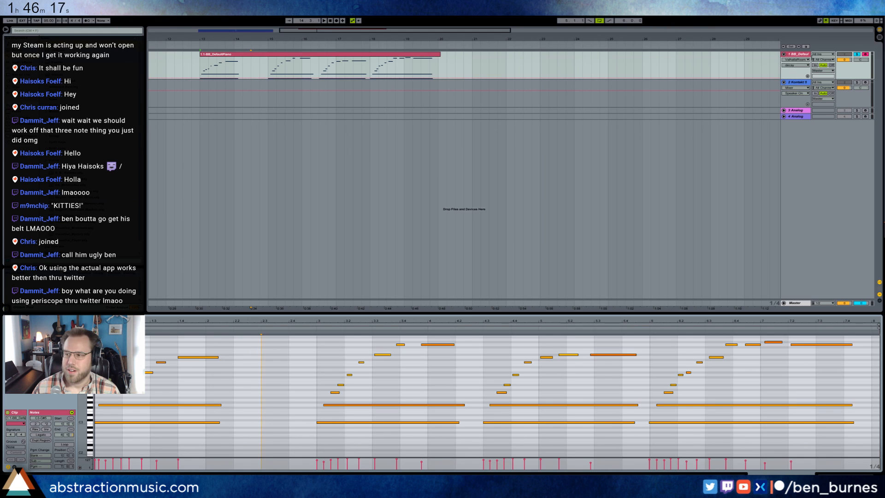
Step: Bring up the Twitter browser window, check the Two Hour Track Challenge tweet from the notifications, and move the window away
{"action": "left_click_drag", "start_coordinate": [604, 3], "coordinate": [451, 161]}
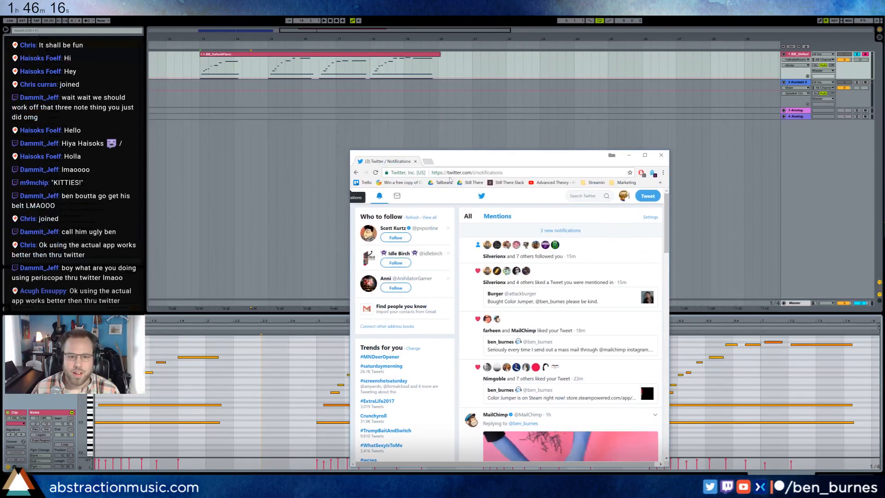
{"action": "left_click", "coordinate": [554, 237]}
{"action": "left_click", "coordinate": [548, 265]}
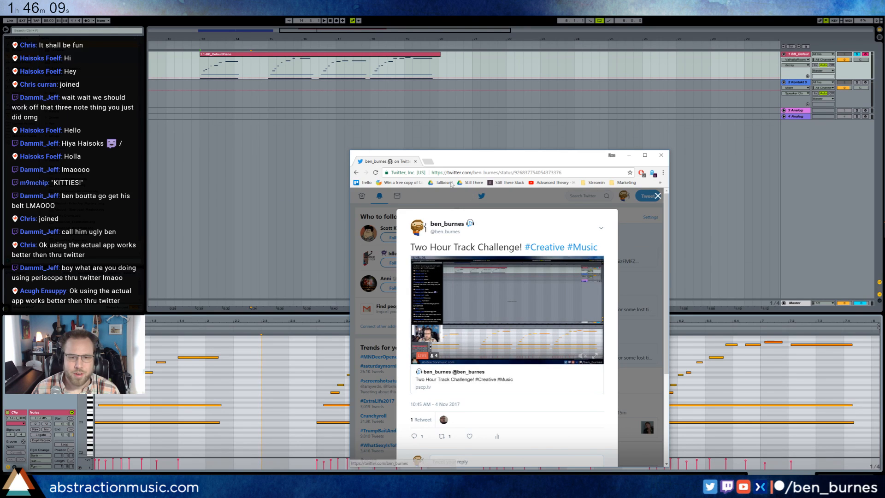
{"action": "left_click_drag", "start_coordinate": [400, 161], "coordinate": [0, 161]}
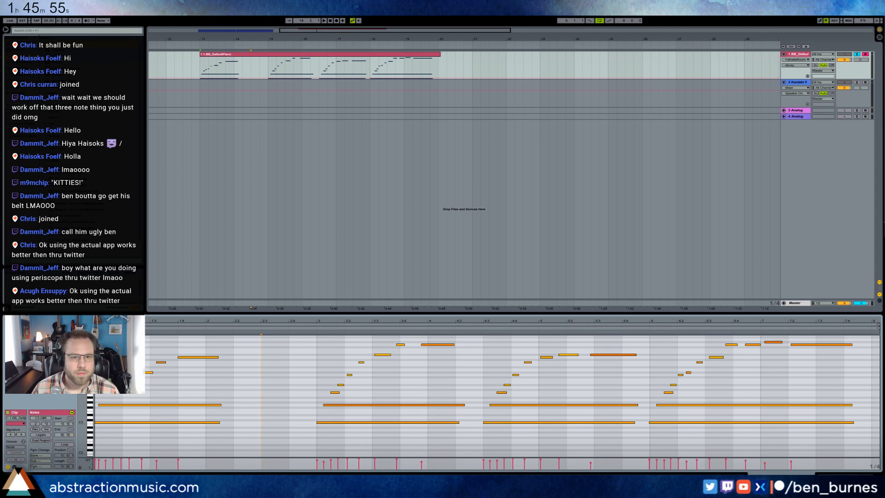
Step: Return the tempo to 75 BPM, split the piano clip between phrases, and move the second and following phrases half a bar earlier
{"action": "left_click_drag", "start_coordinate": [49, 20], "coordinate": [48, 30]}
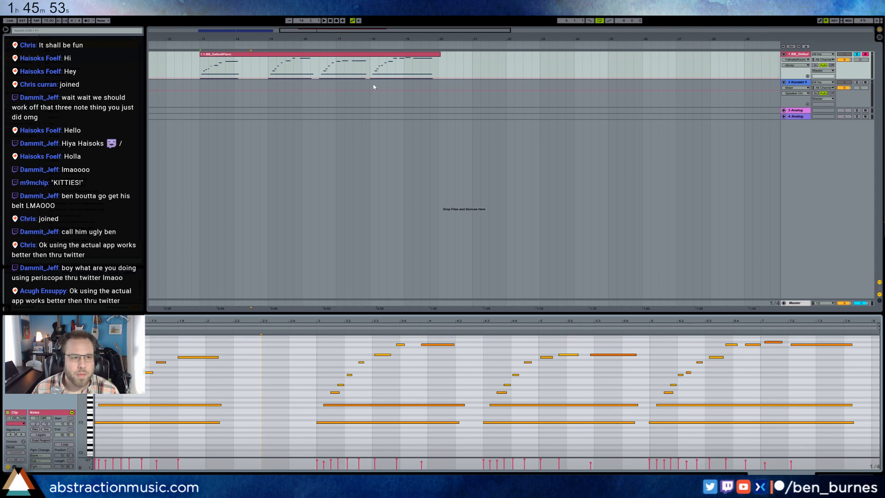
{"action": "left_click_drag", "start_coordinate": [269, 63], "coordinate": [311, 57]}
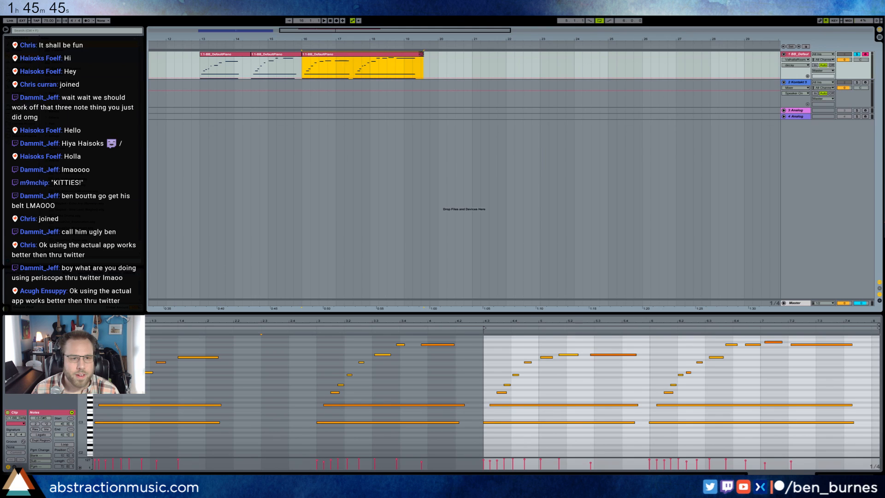
Step: Play the rearranged piano phrases from bar 13 and try nudging the first phrase's upper held note slightly later
{"action": "left_click", "coordinate": [200, 64]}
{"action": "key", "text": "space"}
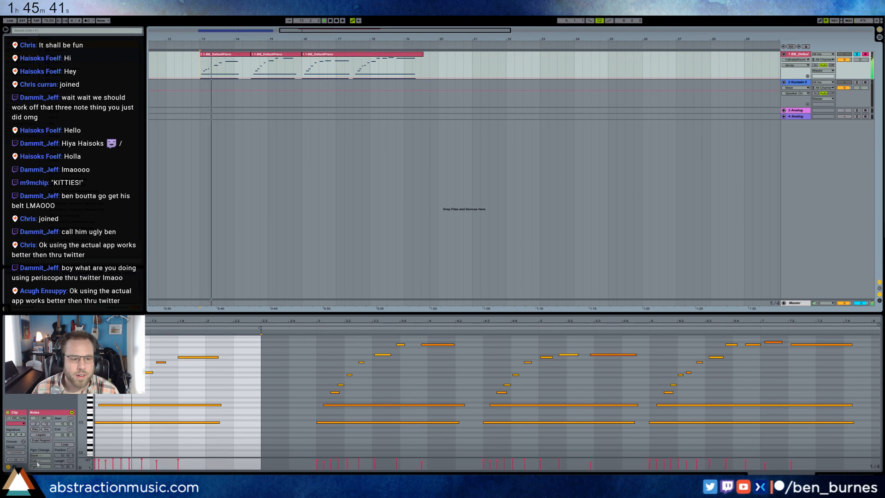
{"action": "left_click", "coordinate": [109, 404]}
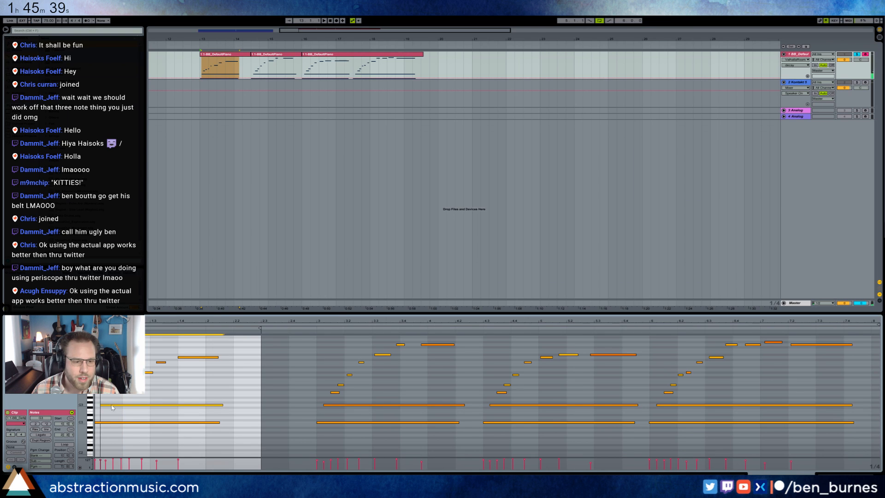
{"action": "left_click", "coordinate": [409, 57]}
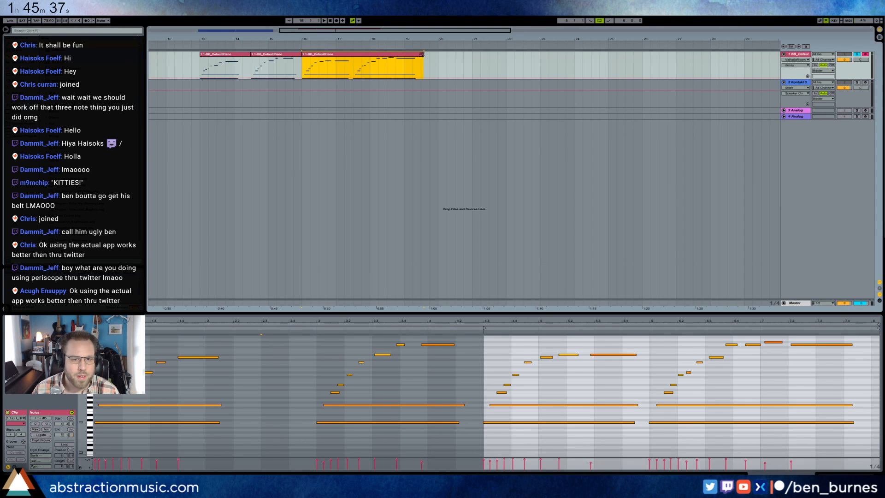
Step: Trim the last piano clip to end at bar 19 and consolidate all the piano clips into one
{"action": "left_click_drag", "start_coordinate": [422, 54], "coordinate": [404, 54]}
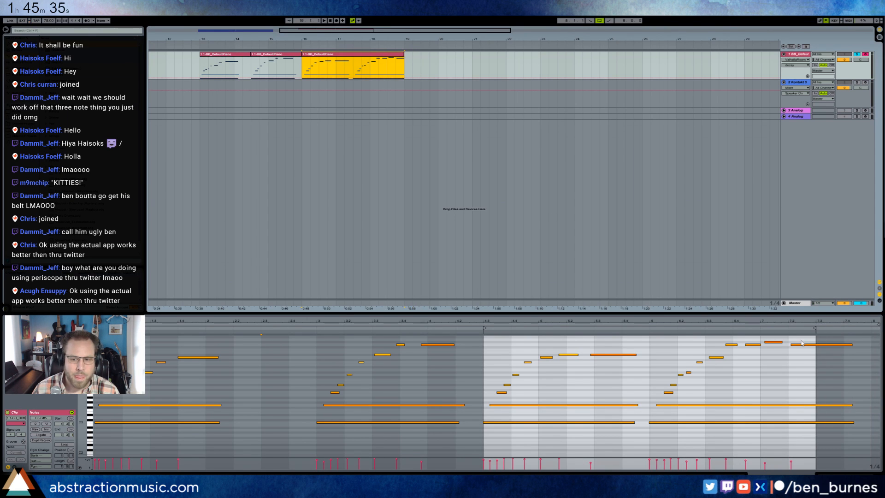
{"action": "left_click_drag", "start_coordinate": [801, 341], "coordinate": [815, 422]}
{"action": "left_click", "coordinate": [234, 59], "text": "shift"}
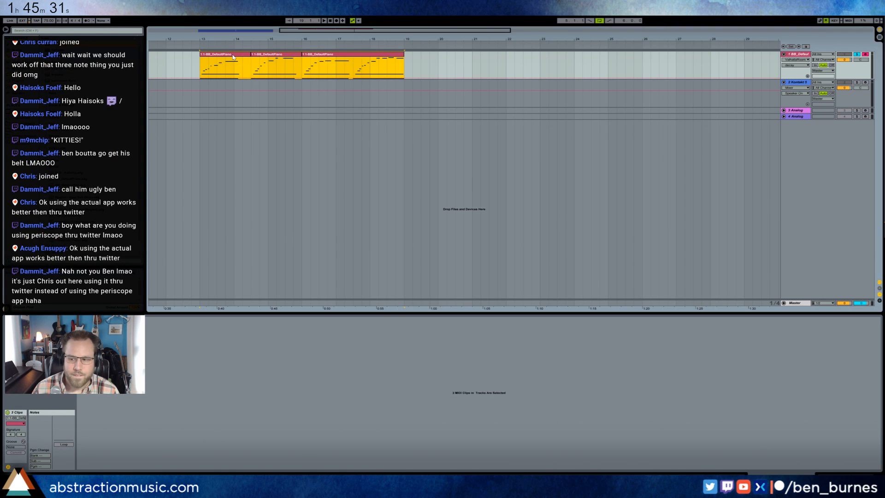
{"action": "key", "text": "ctrl+j"}
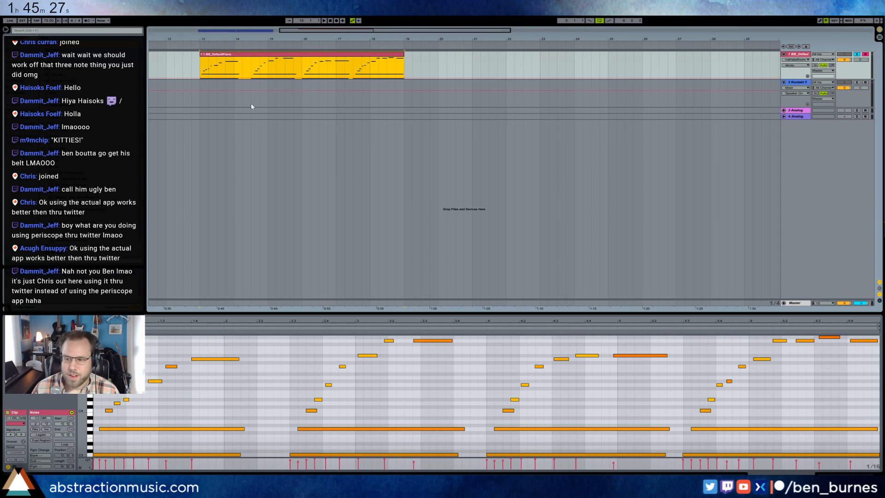
Step: Set the song's time signature to 6/4, give the piano clip a matching signature numerator of 6, and play it
{"action": "key", "text": "space"}
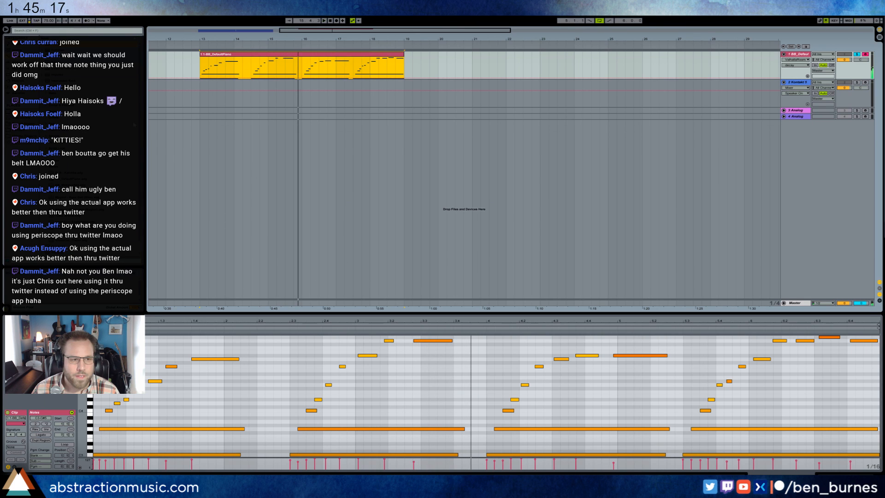
{"action": "left_click_drag", "start_coordinate": [71, 21], "coordinate": [71, 16]}
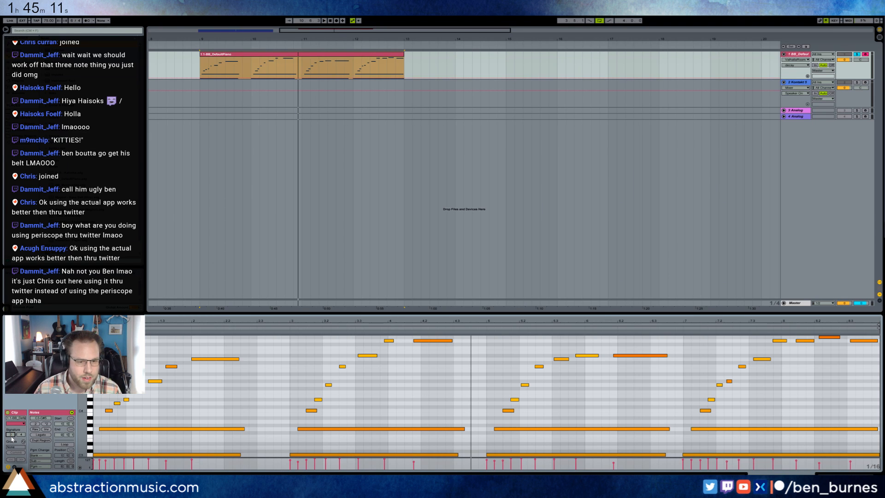
{"action": "type", "text": "6"}
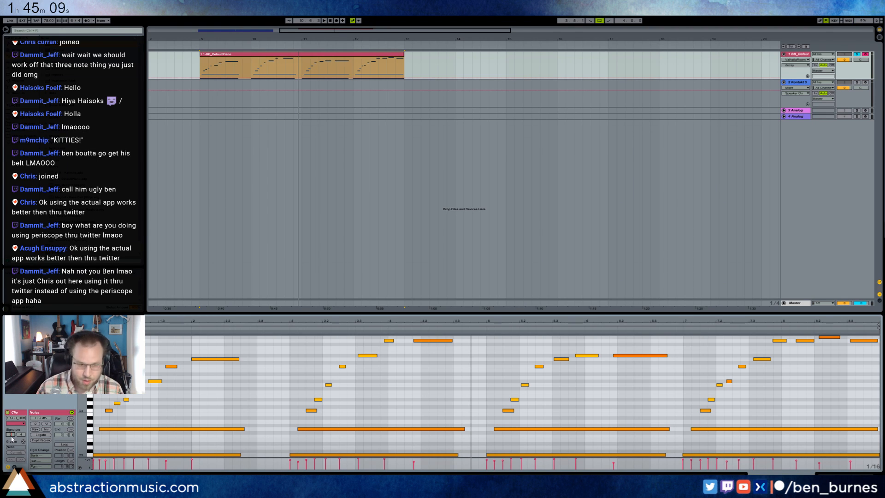
{"action": "key", "text": "Return"}
{"action": "key", "text": "space"}
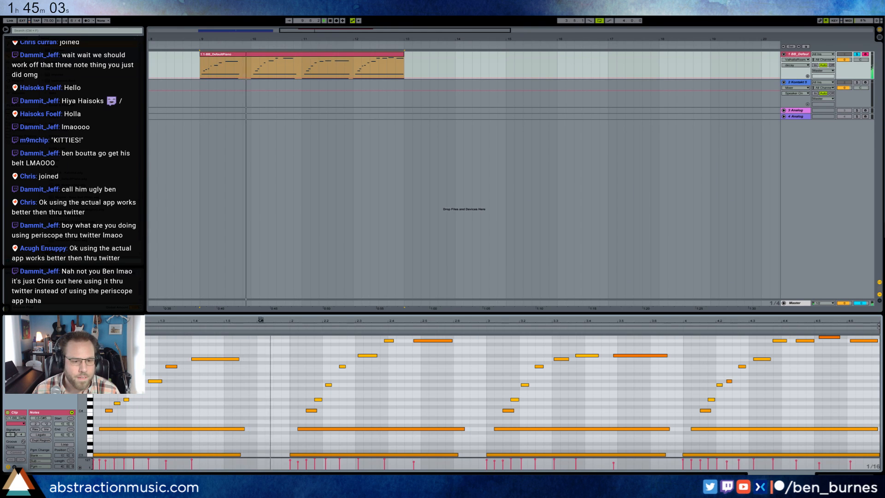
Step: Add a MIDI track holding an empty Drum Rack and loop the song over the piano clip from bar 9 to 13
{"action": "key", "text": "shift+Tab"}
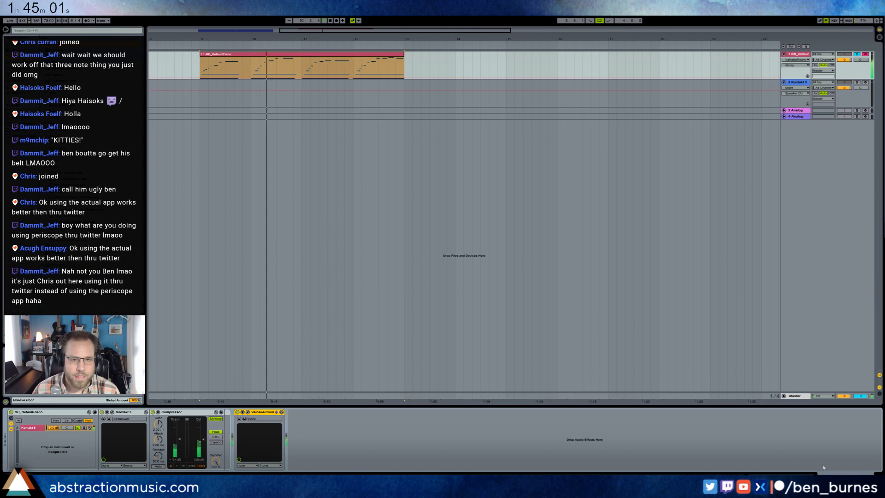
{"action": "left_click", "coordinate": [481, 198]}
{"action": "key", "text": "ctrl+shift+t"}
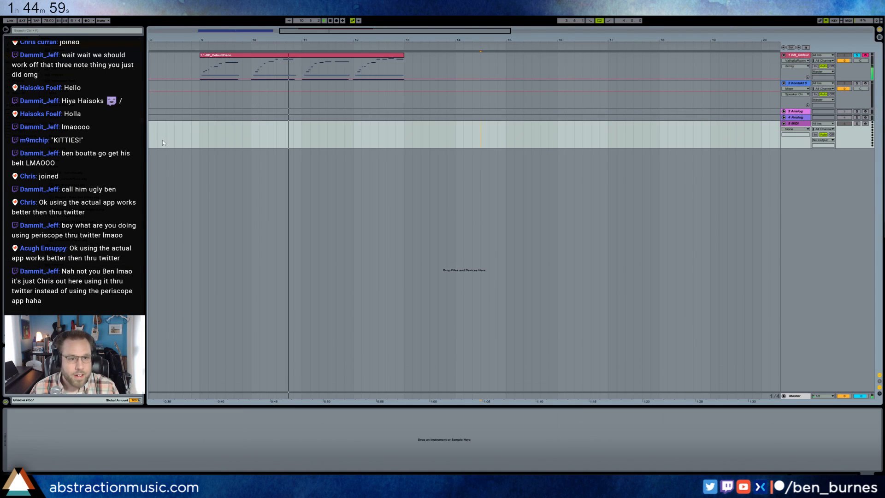
{"action": "left_click_drag", "start_coordinate": [88, 56], "coordinate": [278, 134]}
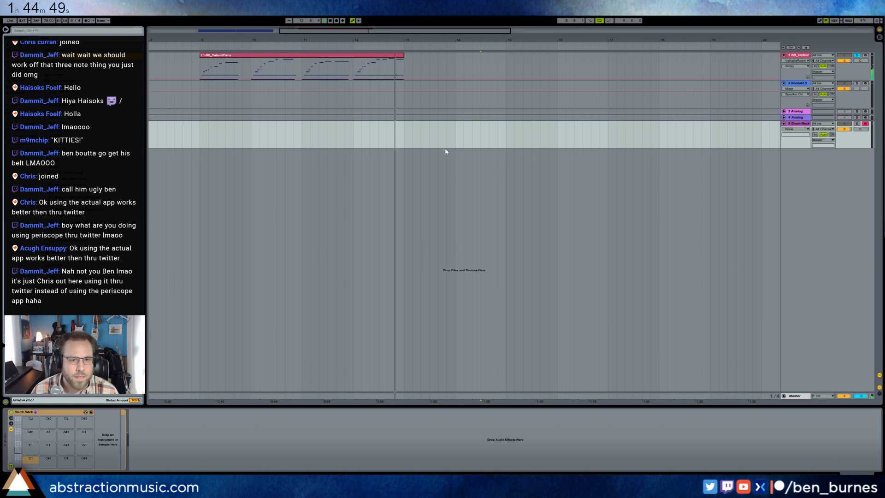
{"action": "key", "text": "space"}
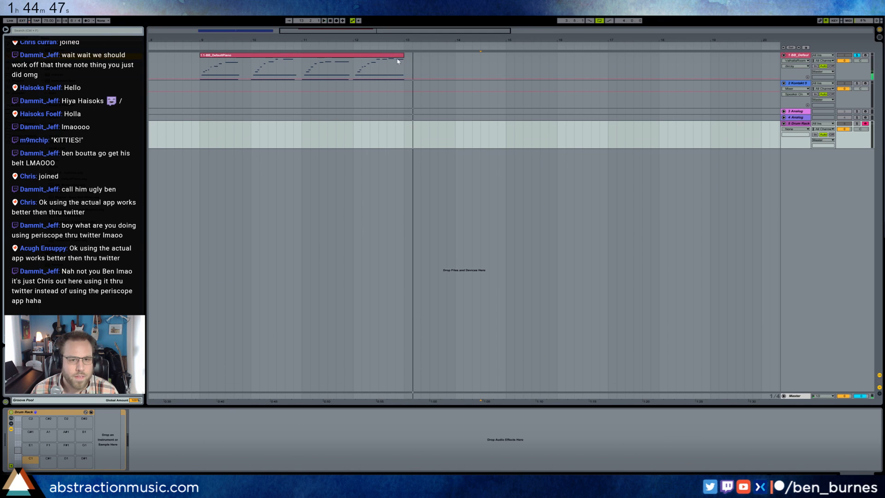
{"action": "left_click", "coordinate": [400, 57]}
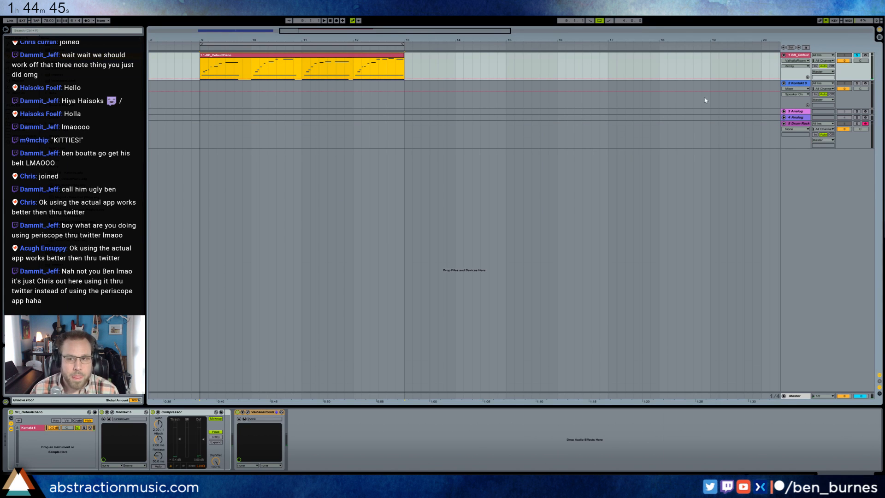
Step: Load a kick2_OH_F sample onto the Drum Rack's first pad and a snareStick_OH_F sample onto the pad beside it
{"action": "left_click", "coordinate": [799, 124]}
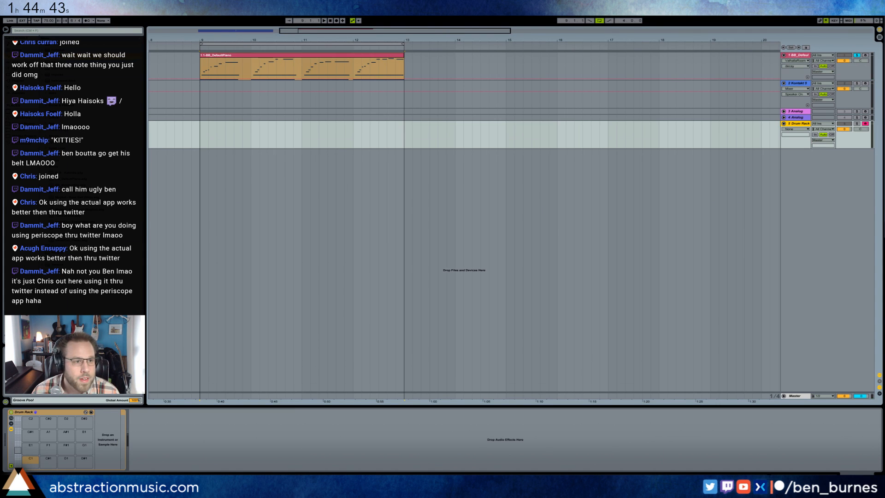
{"action": "left_click", "coordinate": [21, 63]}
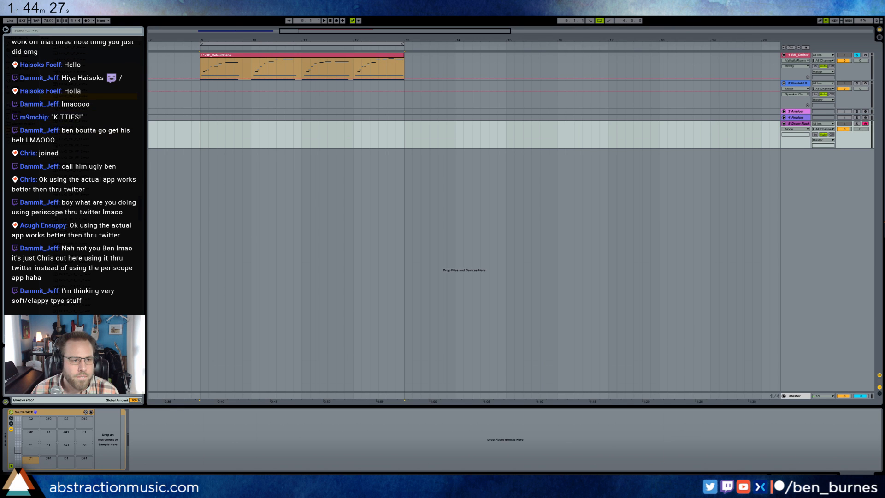
{"action": "left_click", "coordinate": [188, 214]}
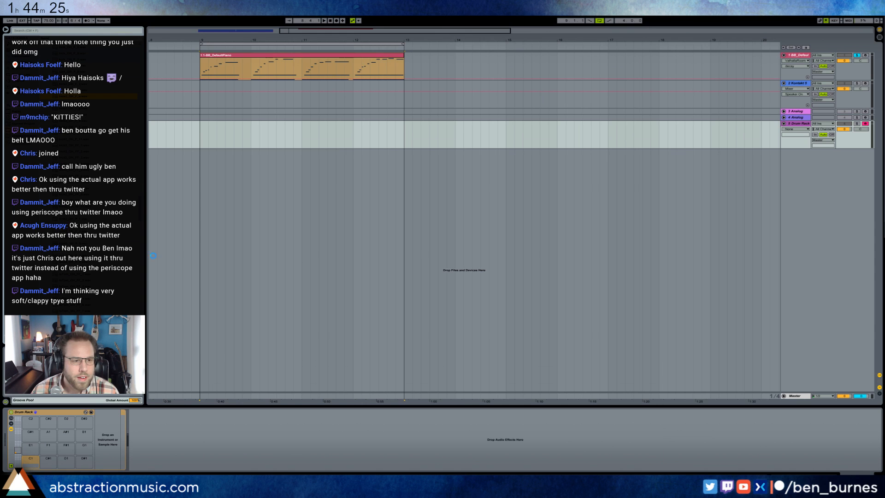
{"action": "left_click_drag", "start_coordinate": [74, 96], "coordinate": [30, 463]}
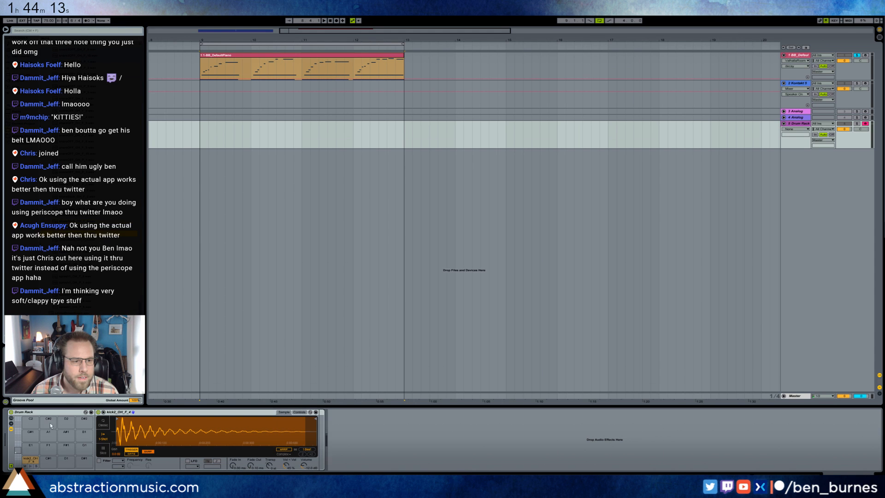
{"action": "left_click_drag", "start_coordinate": [76, 234], "coordinate": [49, 459]}
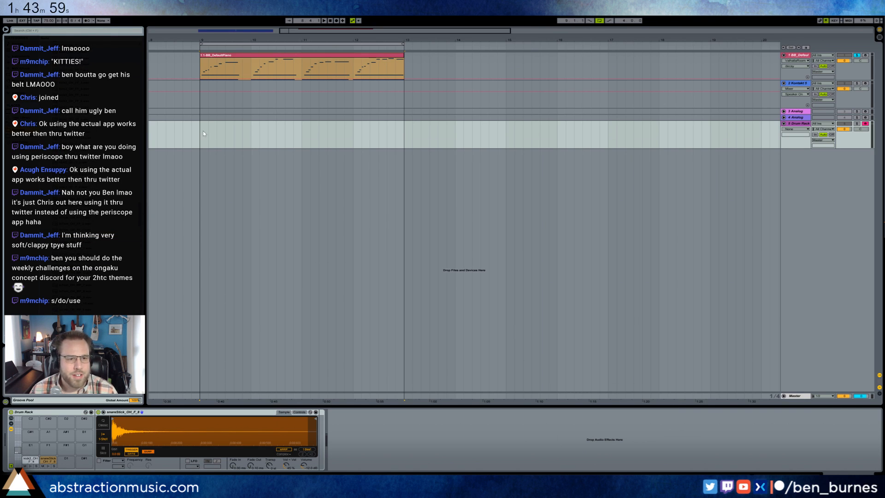
Step: Create a one-bar MIDI clip at bar 9 on the Drum Rack track, extend its loop to bar 13, and open its notes
{"action": "left_click_drag", "start_coordinate": [202, 134], "coordinate": [225, 136]}
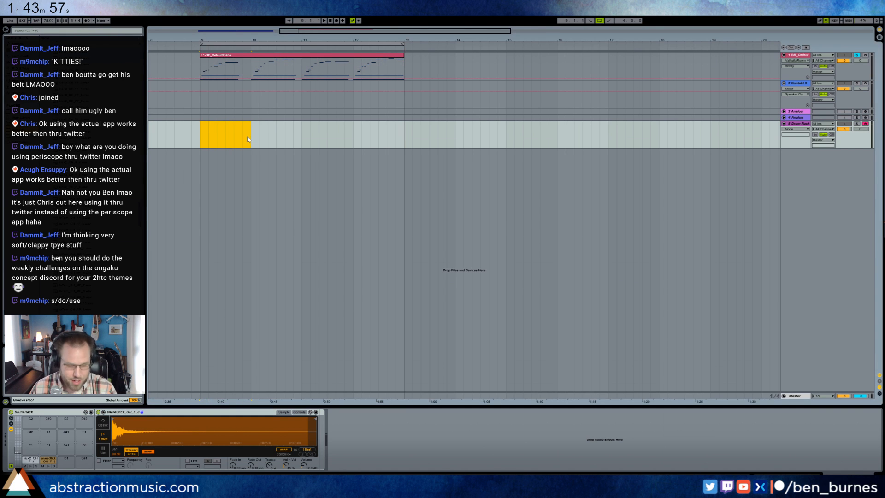
{"action": "key", "text": "ctrl+shift+m"}
{"action": "left_click_drag", "start_coordinate": [255, 125], "coordinate": [402, 124]}
{"action": "double_click", "coordinate": [352, 131]}
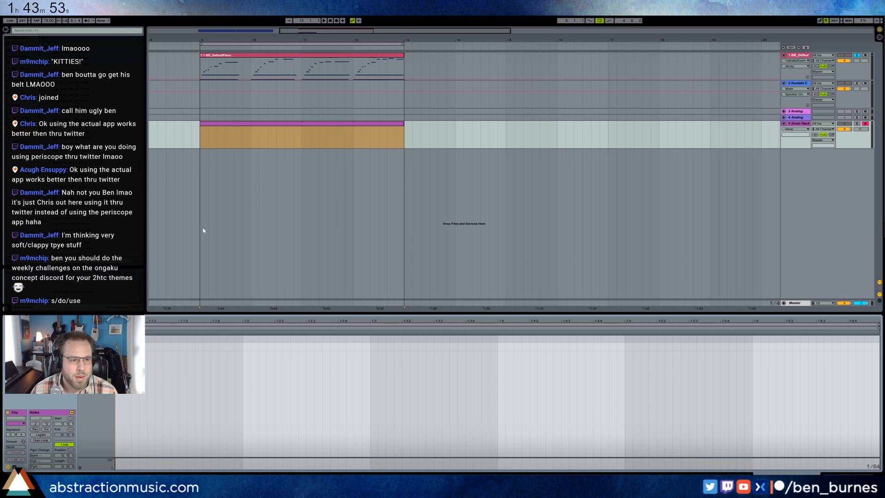
Step: Program half-beat drum notes with a kick on beat 1 and snare stick hits on beats 2, 4 and 6
{"action": "double_click", "coordinate": [119, 347]}
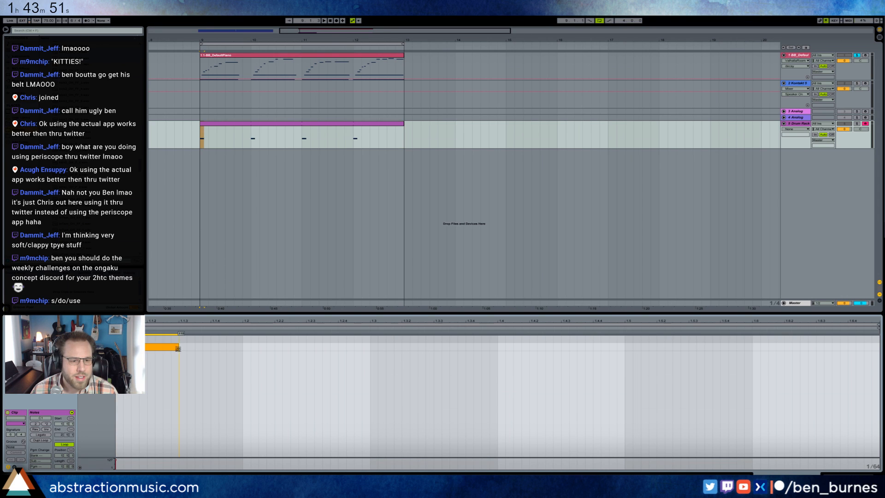
{"action": "double_click", "coordinate": [247, 339]}
{"action": "left_click_drag", "start_coordinate": [253, 339], "coordinate": [305, 339]}
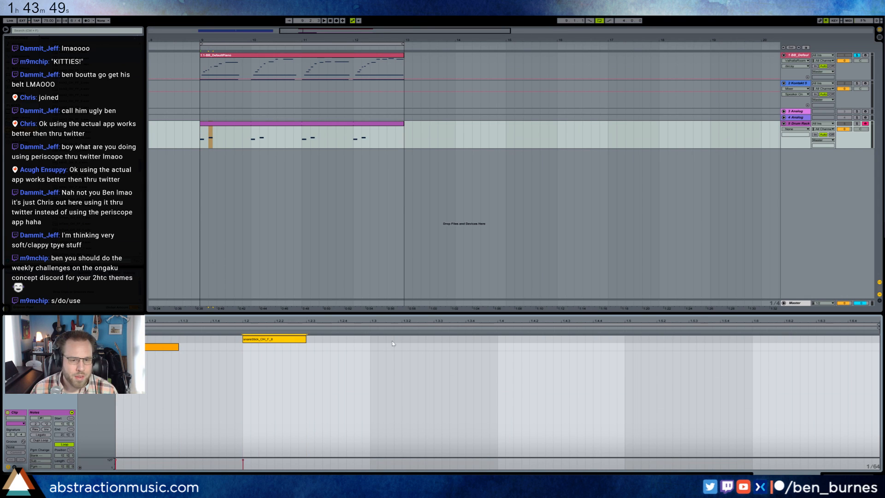
{"action": "left_click_drag", "start_coordinate": [497, 338], "coordinate": [282, 341]}
{"action": "key", "text": "ctrl+d"}
{"action": "key", "text": "ctrl+d"}
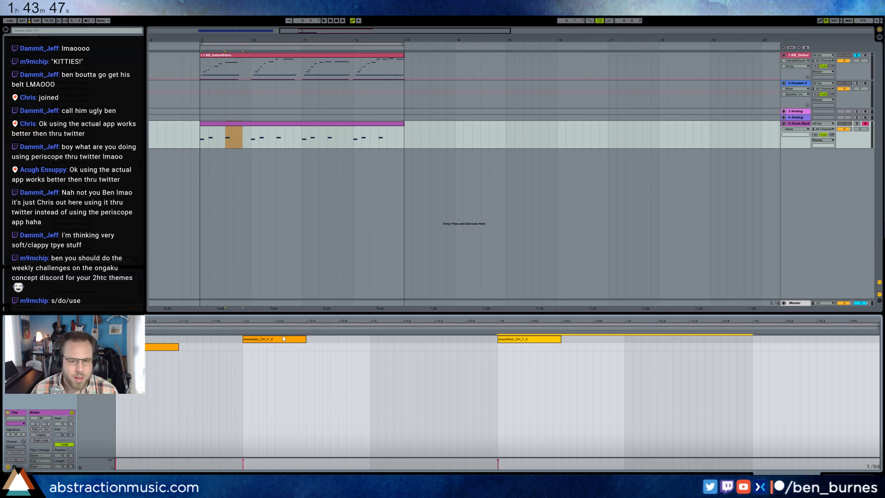
Step: Add half-beat kick notes on beat 5 and on the offbeats after beats 2, 3 and 6
{"action": "double_click", "coordinate": [307, 348]}
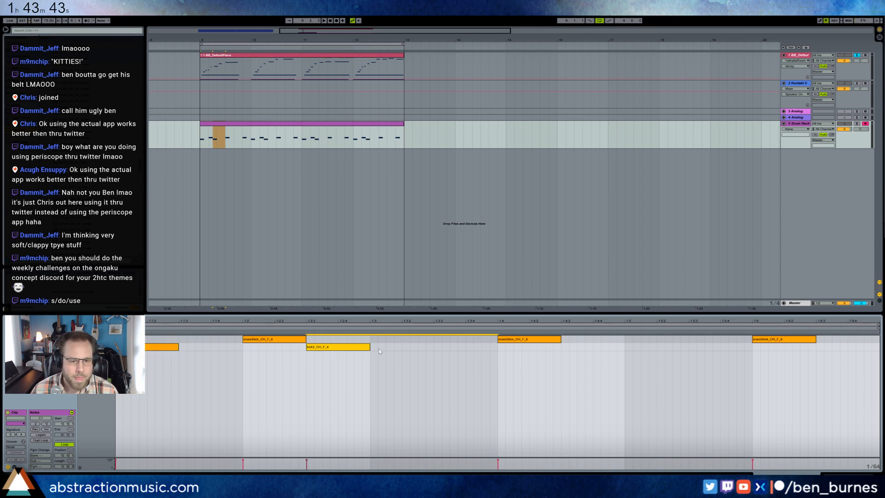
{"action": "key", "text": "ctrl+d"}
{"action": "left_click_drag", "start_coordinate": [506, 348], "coordinate": [324, 349]}
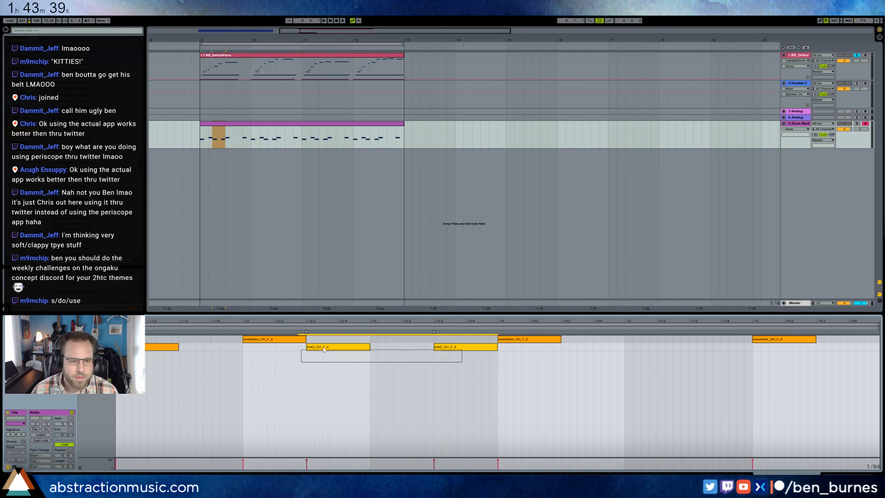
{"action": "double_click", "coordinate": [627, 348]}
{"action": "left_click_drag", "start_coordinate": [657, 347], "coordinate": [682, 347]}
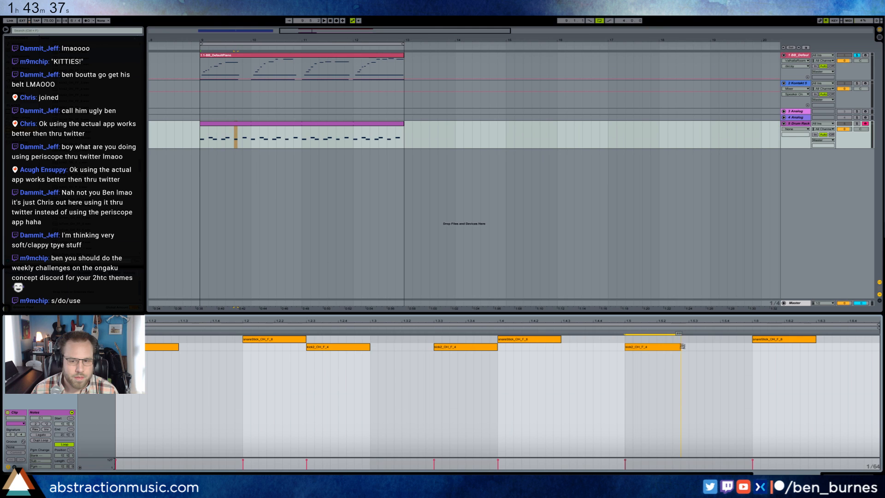
{"action": "left_click", "coordinate": [818, 350]}
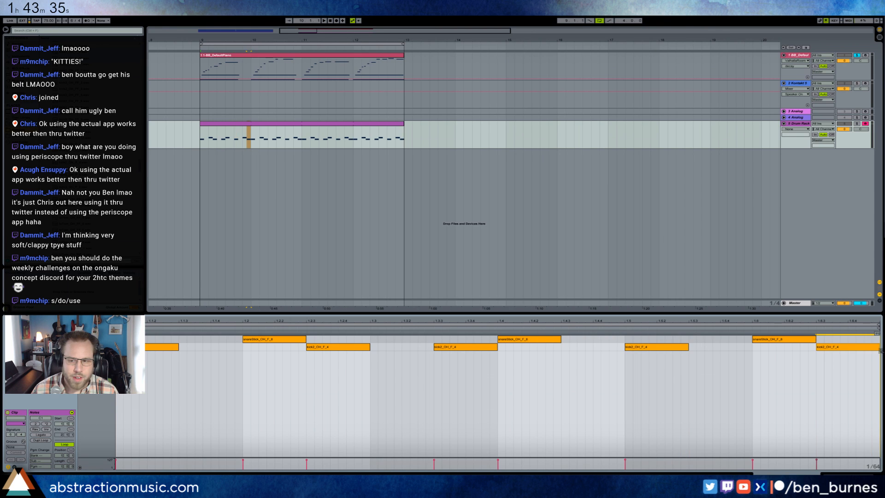
Step: Search the browser for swing, apply a swing groove to the drum clip, and play it with the piano track's solo turned off
{"action": "left_click", "coordinate": [29, 31]}
{"action": "type", "text": "swing"}
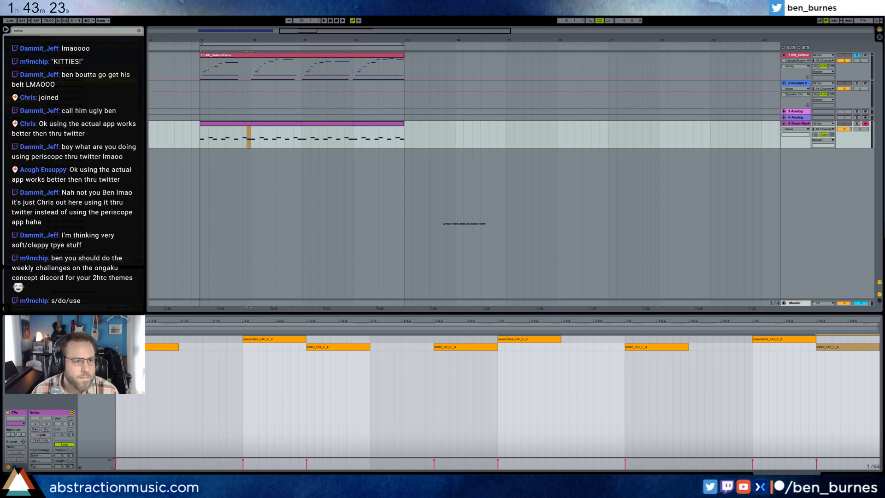
{"action": "left_click_drag", "start_coordinate": [54, 285], "coordinate": [226, 124]}
{"action": "key", "text": "space"}
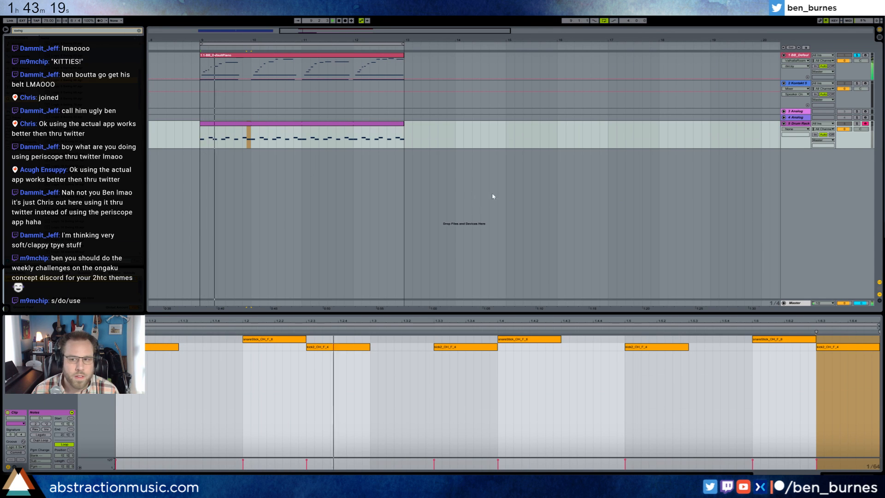
{"action": "left_click", "coordinate": [856, 55]}
{"action": "key", "text": "space"}
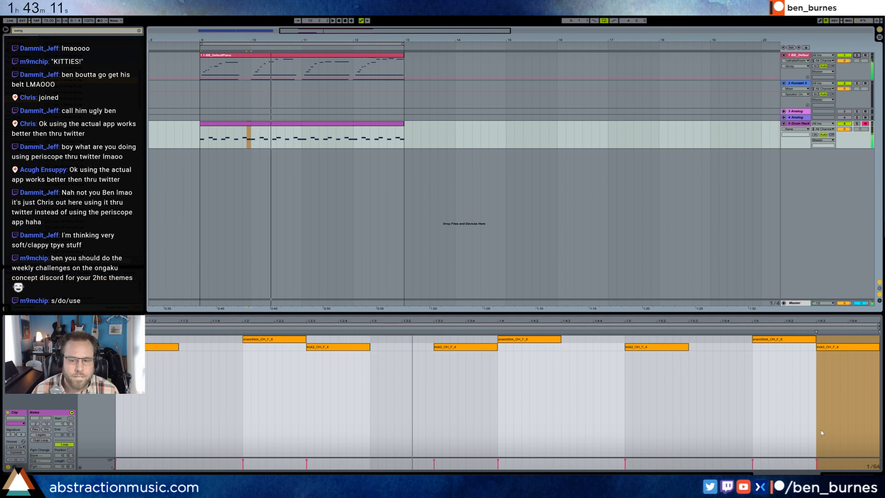
Step: Load the hihatClosed_OH_F_7 sample onto the Drum Rack pad above the kick and reopen the drum clip's notes
{"action": "key", "text": "shift+Tab"}
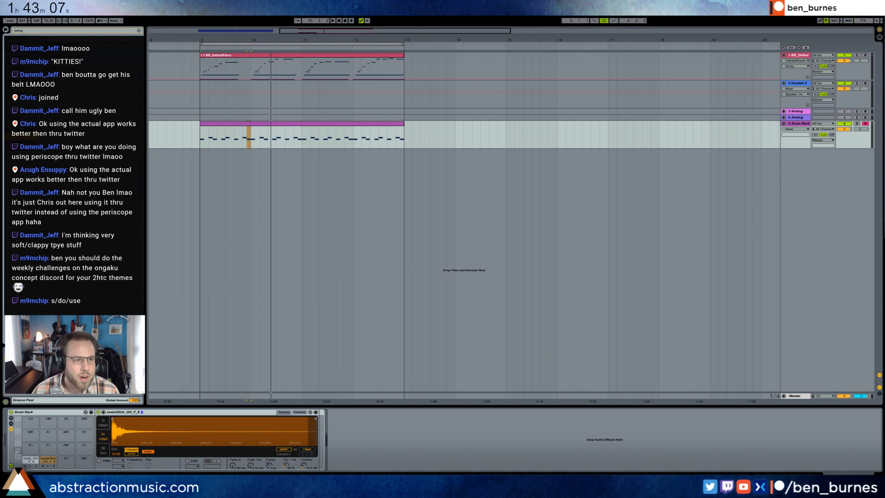
{"action": "left_click", "coordinate": [25, 32]}
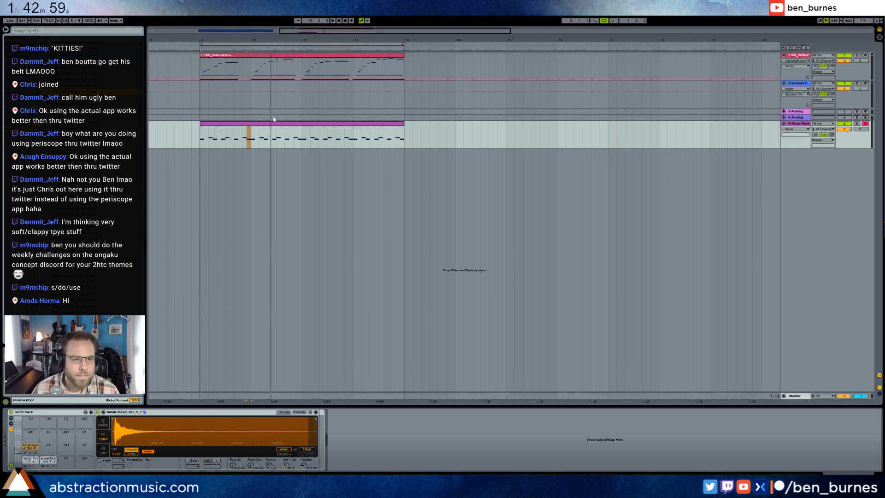
{"action": "double_click", "coordinate": [249, 136]}
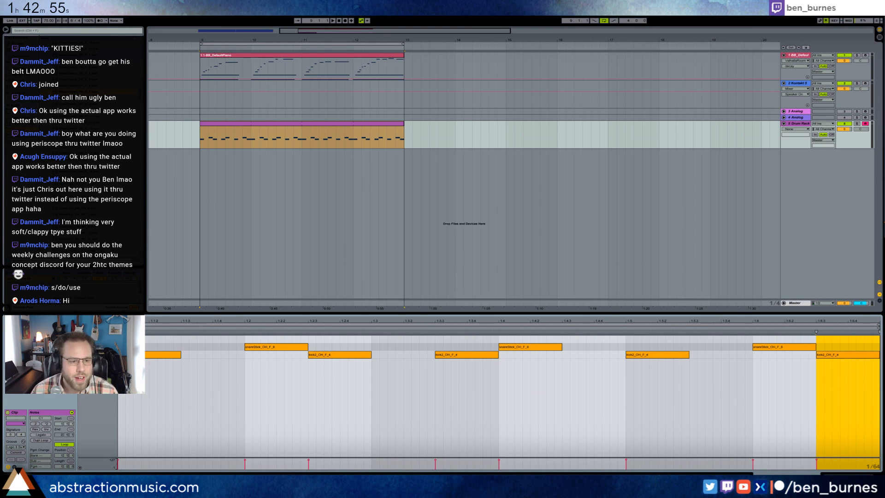
Step: Fill the whole drum bar with consecutive half-beat closed hi-hat notes, placing every second hit at a lower velocity
{"action": "left_click", "coordinate": [118, 376]}
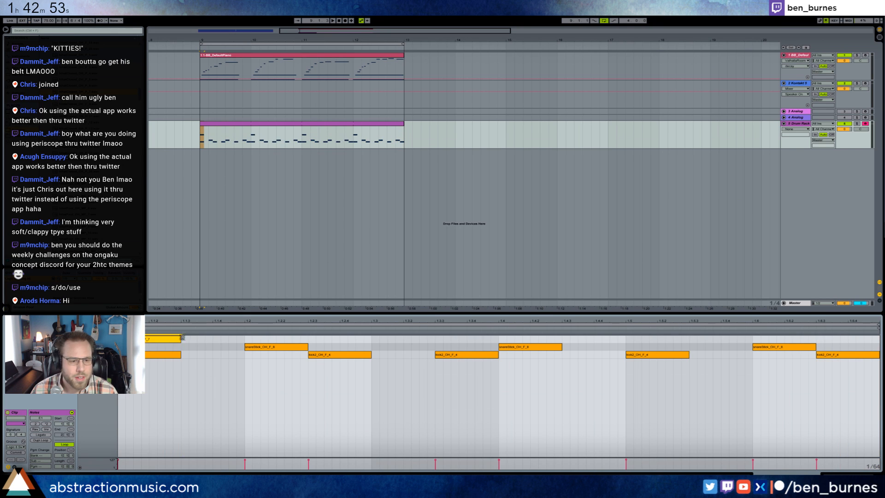
{"action": "left_click_drag", "start_coordinate": [184, 340], "coordinate": [240, 354]}
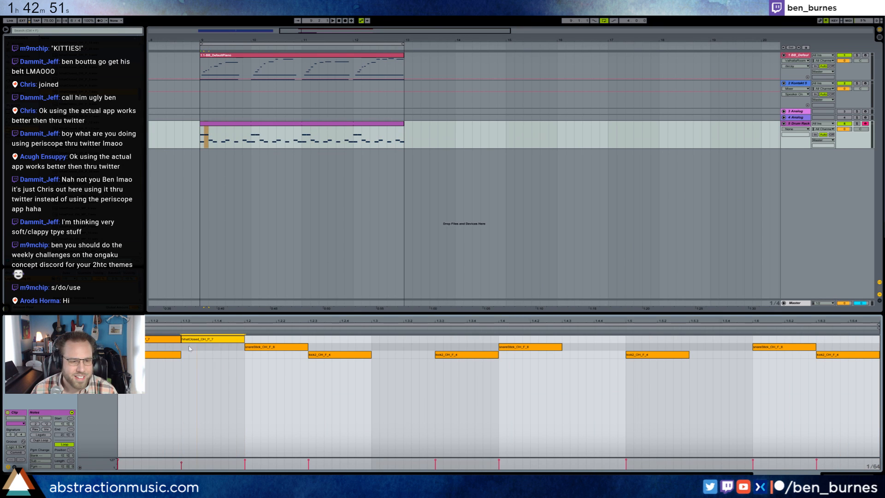
{"action": "key", "text": "ctrl+d"}
{"action": "key", "text": "ctrl+d"}
{"action": "key", "text": "ctrl+d"}
{"action": "key", "text": "ctrl+d"}
{"action": "key", "text": "ctrl+d"}
{"action": "key", "text": "ctrl+d"}
{"action": "key", "text": "ctrl+d"}
{"action": "key", "text": "ctrl+d"}
{"action": "key", "text": "ctrl+d"}
{"action": "key", "text": "ctrl+d"}
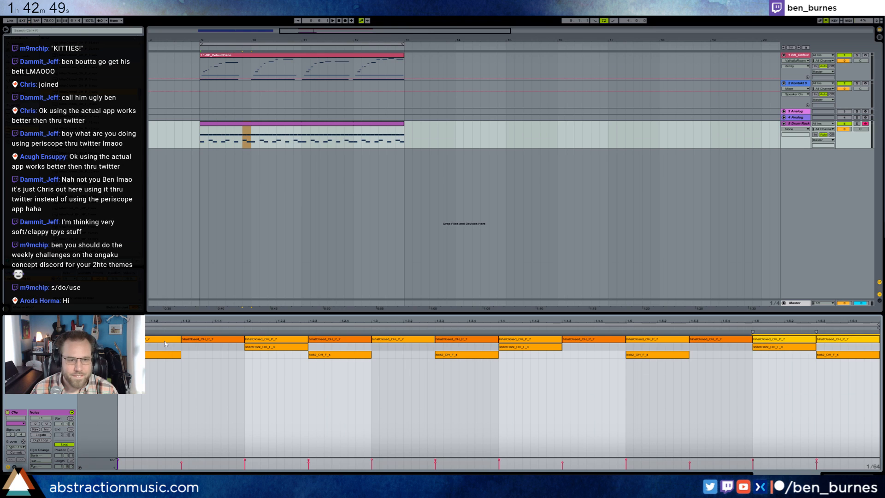
Step: Play the looped section and select the entire row of closed hi-hat notes in the drum clip
{"action": "key", "text": "space"}
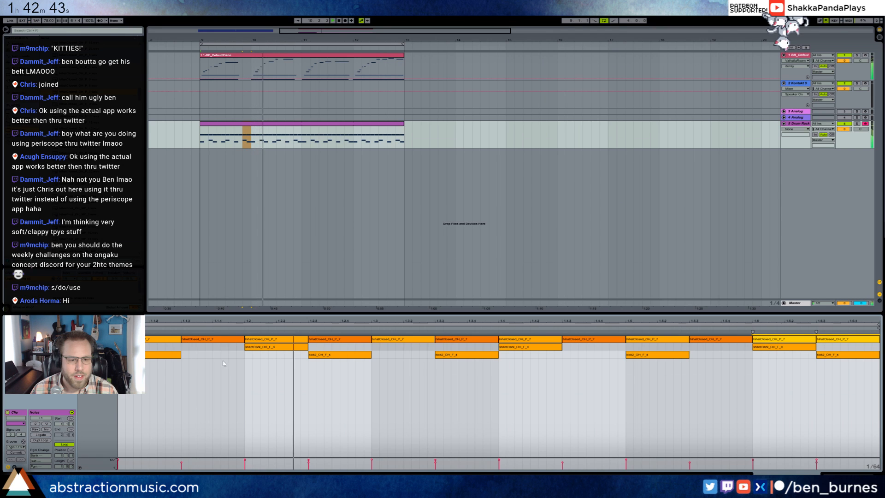
{"action": "left_click", "coordinate": [408, 371]}
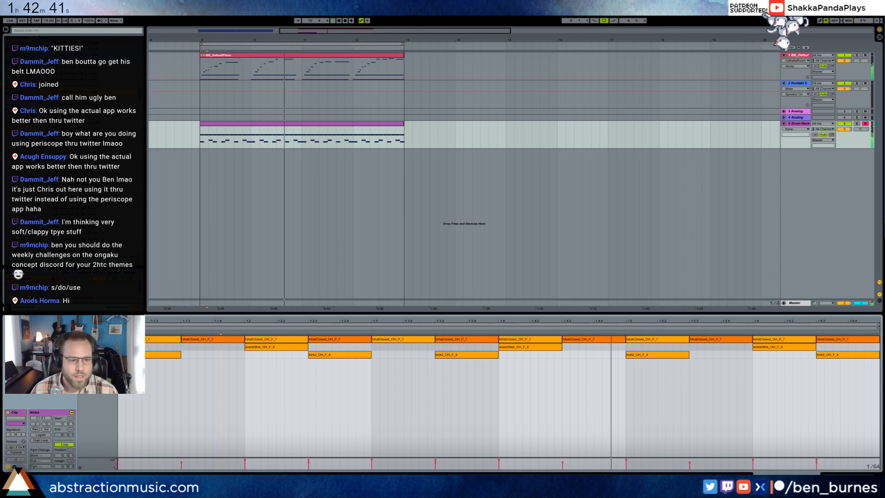
{"action": "left_click", "coordinate": [102, 339]}
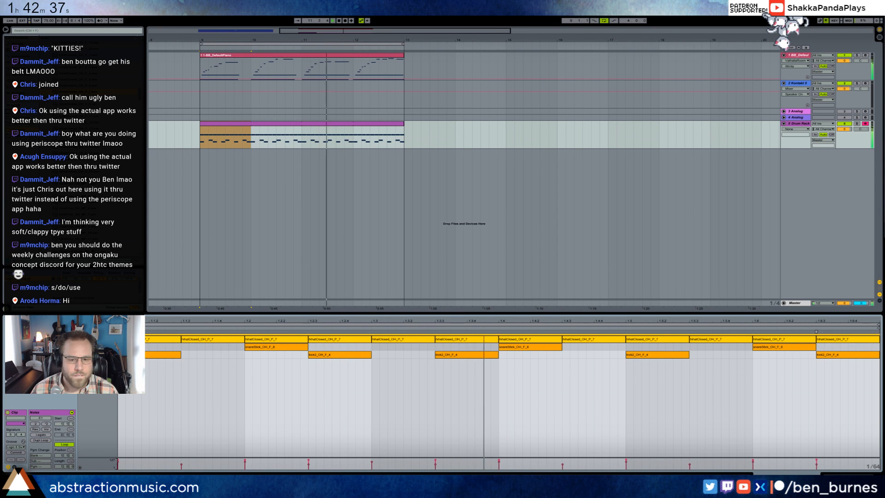
Step: Open the piano clip's notes and nudge the first bar's rising melody notes and upper bass note slightly later
{"action": "key", "text": "shift+Tab"}
{"action": "double_click", "coordinate": [306, 55]}
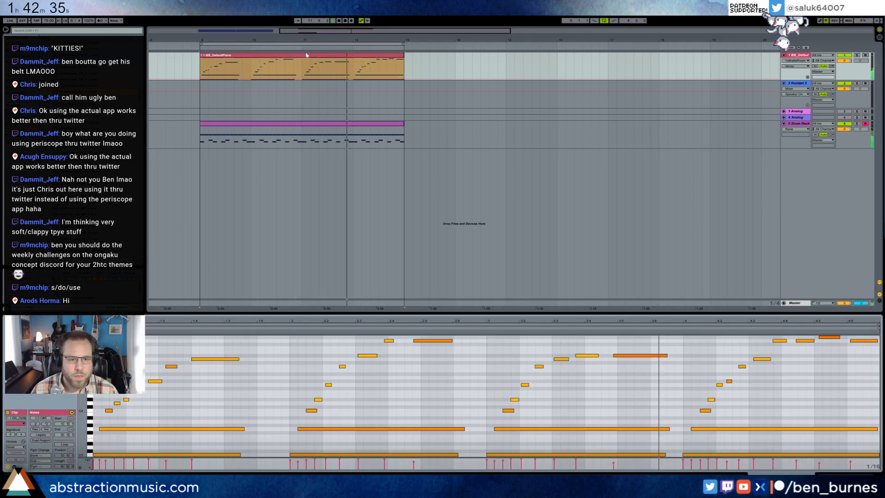
{"action": "left_click", "coordinate": [119, 429]}
{"action": "left_click", "coordinate": [119, 403]}
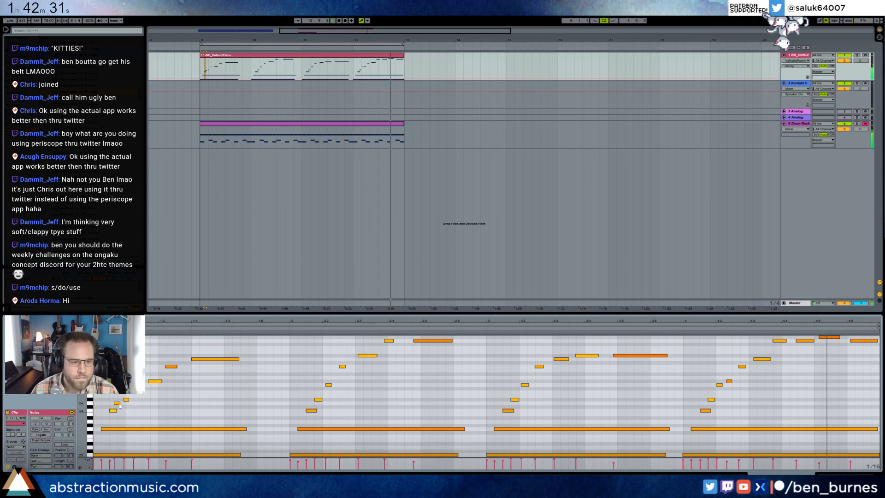
{"action": "left_click_drag", "start_coordinate": [120, 404], "coordinate": [183, 369]}
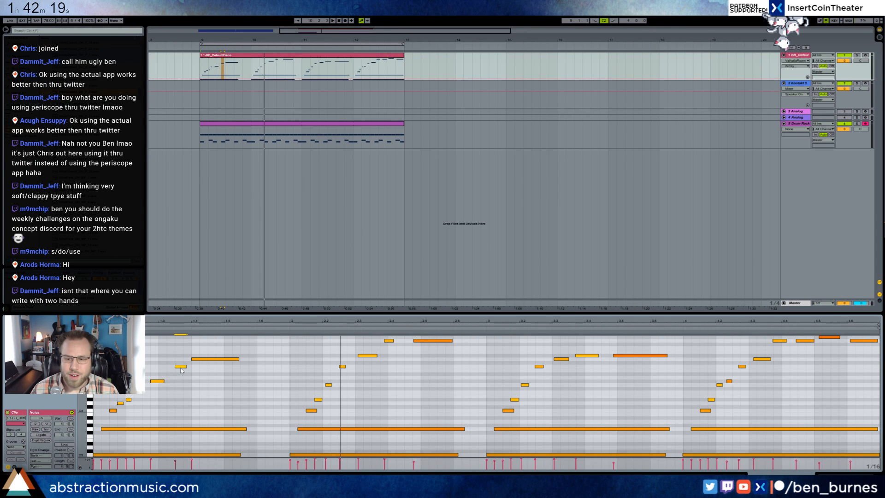
{"action": "left_click", "coordinate": [209, 379]}
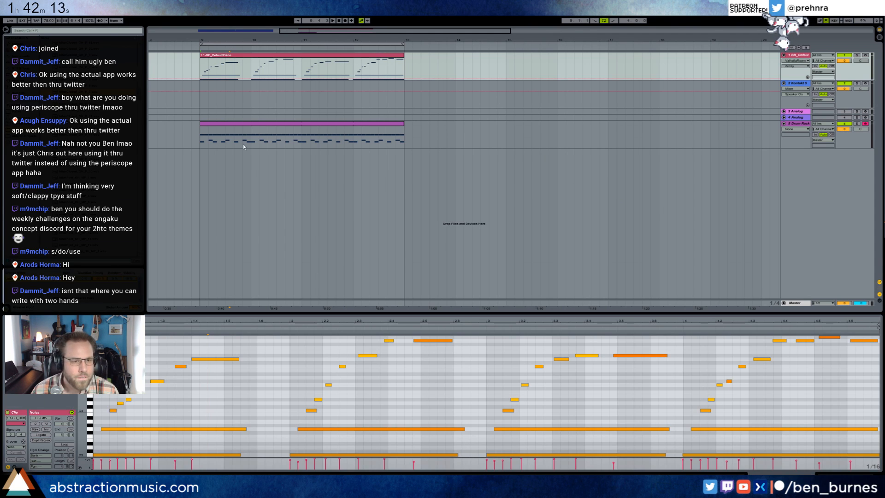
Step: Nudge the second bar's rising piano melody notes slightly earlier to tighten their timing and replay the loop
{"action": "left_click", "coordinate": [256, 59]}
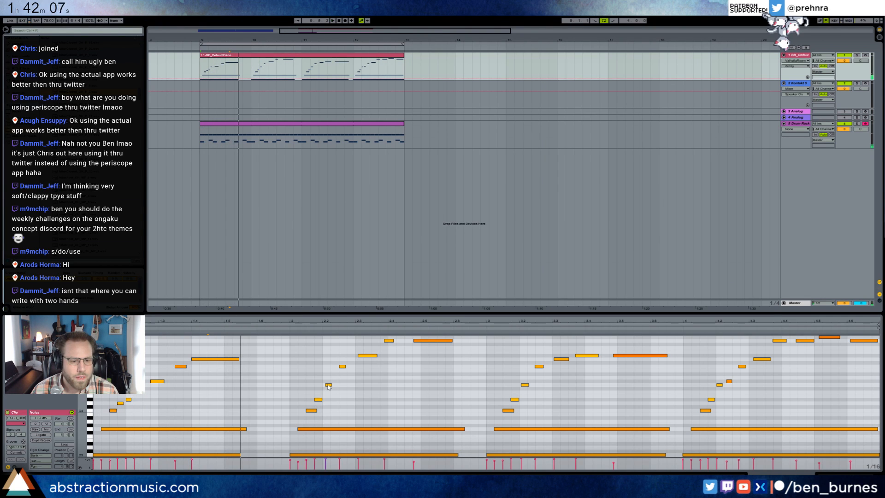
{"action": "left_click_drag", "start_coordinate": [329, 386], "coordinate": [325, 386]}
{"action": "left_click", "coordinate": [361, 356]}
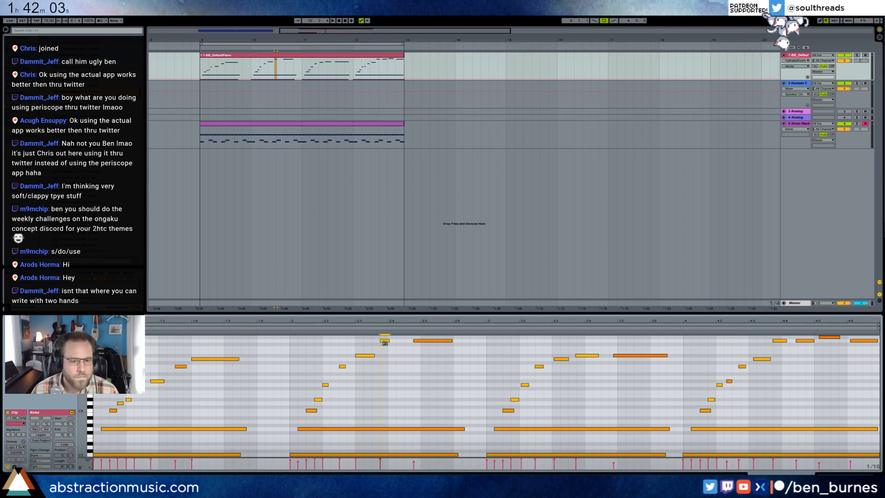
{"action": "left_click", "coordinate": [417, 341]}
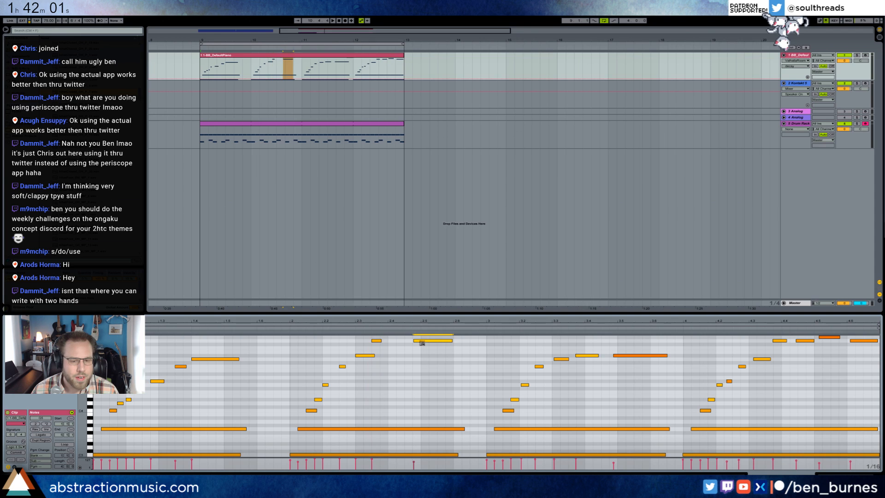
{"action": "key", "text": "space"}
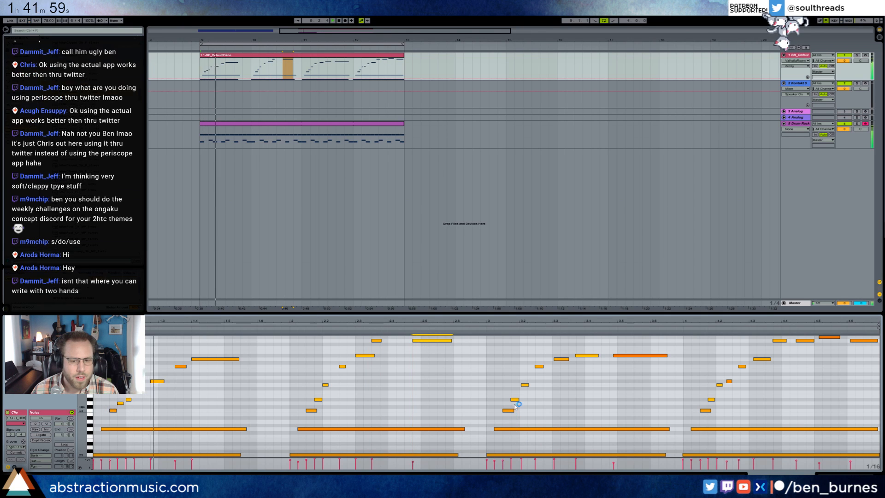
Step: Adjust the third bar's piano timing by moving the rising notes slightly earlier and the long final note slightly later
{"action": "left_click", "coordinate": [539, 367]}
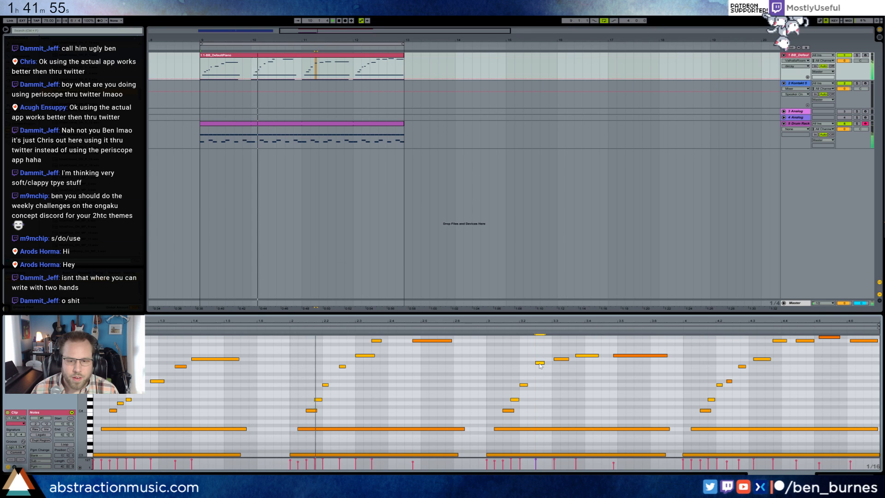
{"action": "left_click", "coordinate": [588, 356]}
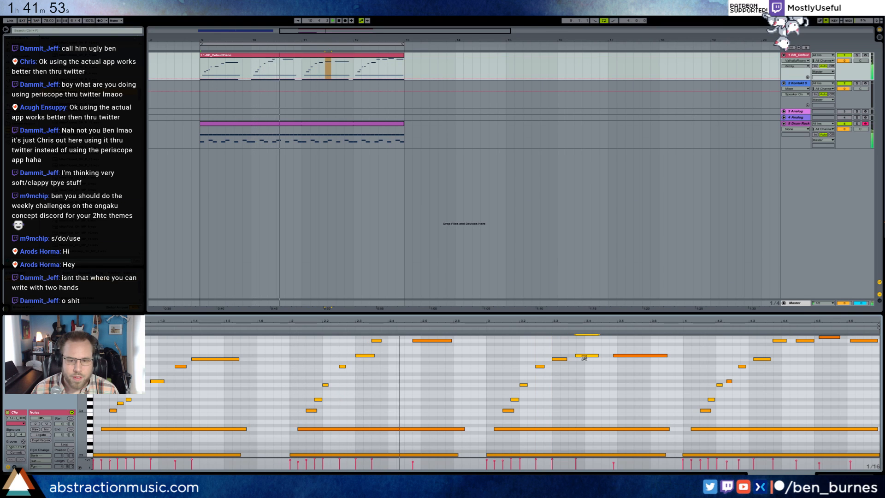
{"action": "left_click_drag", "start_coordinate": [629, 359], "coordinate": [634, 359]}
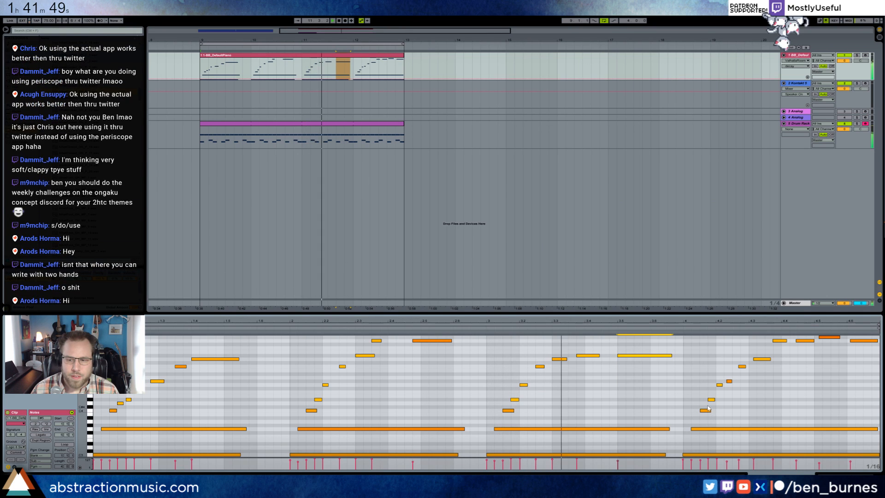
Step: Fine-tune the timing of the fourth bar's rising piano notes and return to the piano track's devices
{"action": "left_click", "coordinate": [729, 381]}
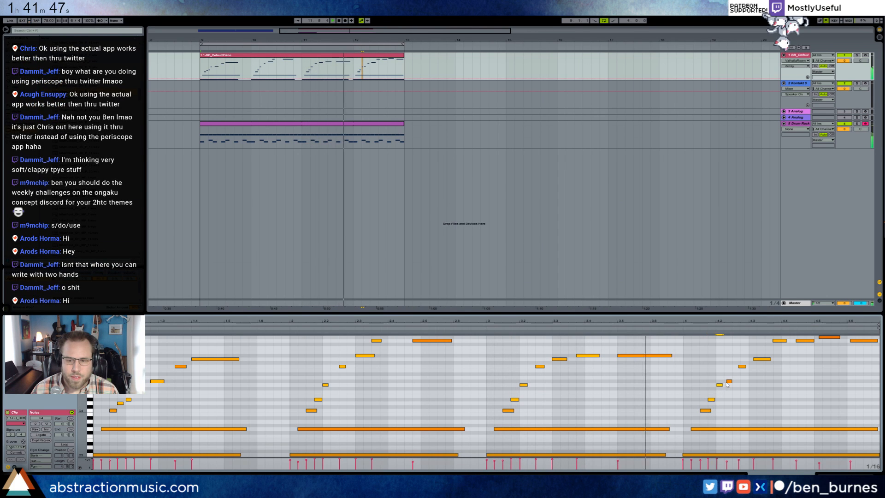
{"action": "left_click", "coordinate": [755, 360]}
{"action": "left_click", "coordinate": [779, 341]}
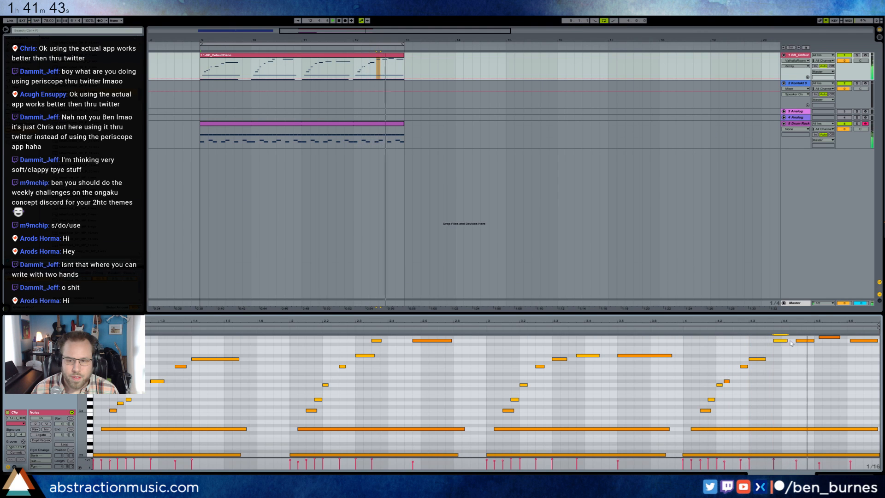
{"action": "left_click_drag", "start_coordinate": [779, 342], "coordinate": [856, 343]}
{"action": "key", "text": "shift+Tab"}
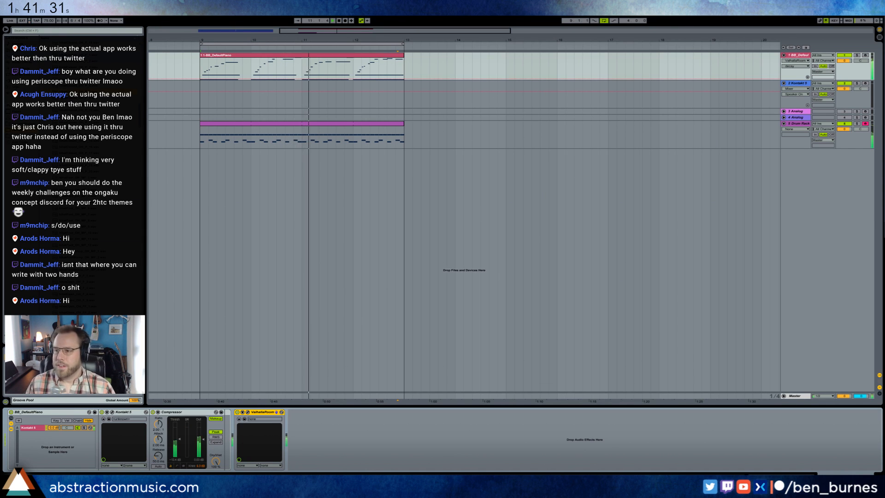
{"action": "left_click_drag", "start_coordinate": [461, 5], "coordinate": [442, 98]}
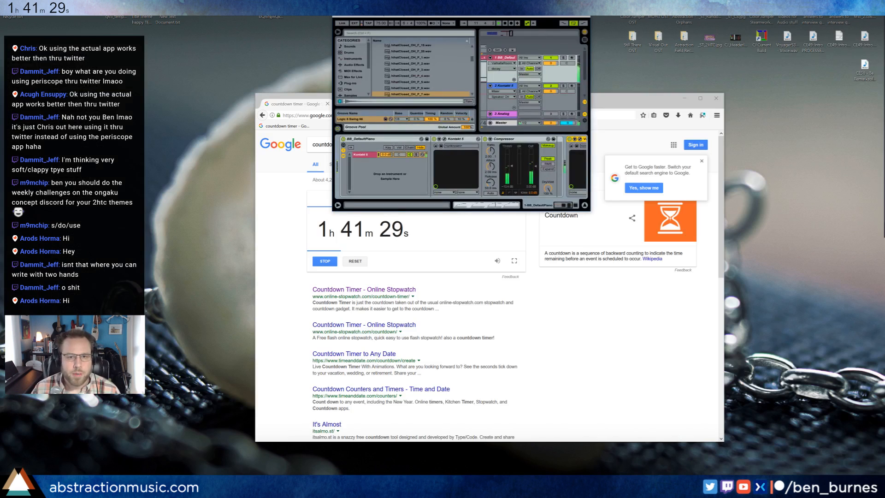
{"action": "left_click_drag", "start_coordinate": [461, 6], "coordinate": [454, 0]}
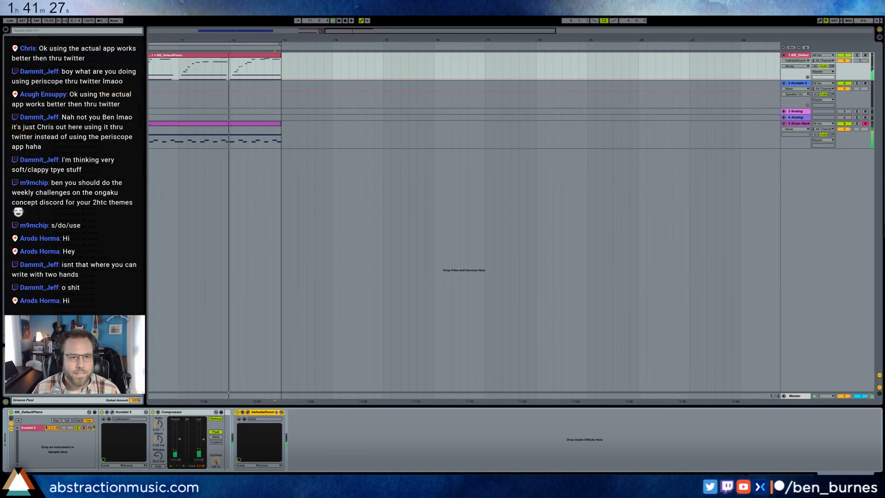
Step: Insert a new MIDI track below the Drum Rack track and load Operator onto it
{"action": "left_click_drag", "start_coordinate": [461, 41], "coordinate": [625, 36]}
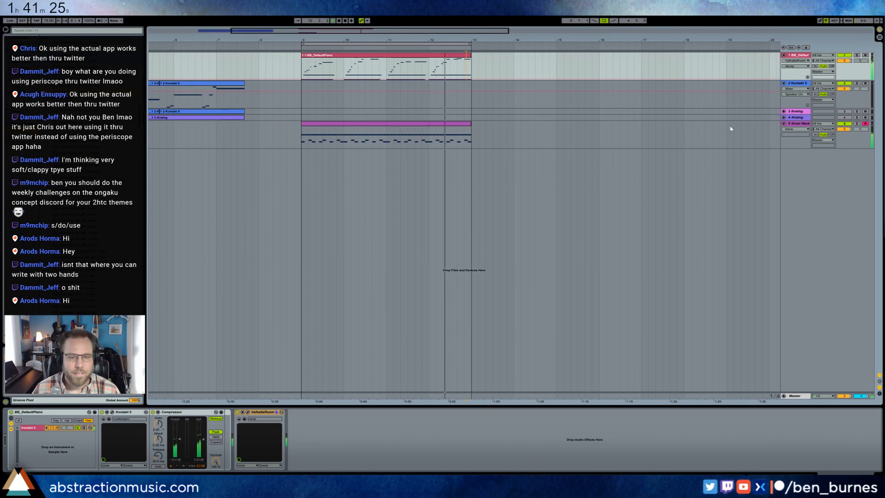
{"action": "left_click", "coordinate": [670, 191]}
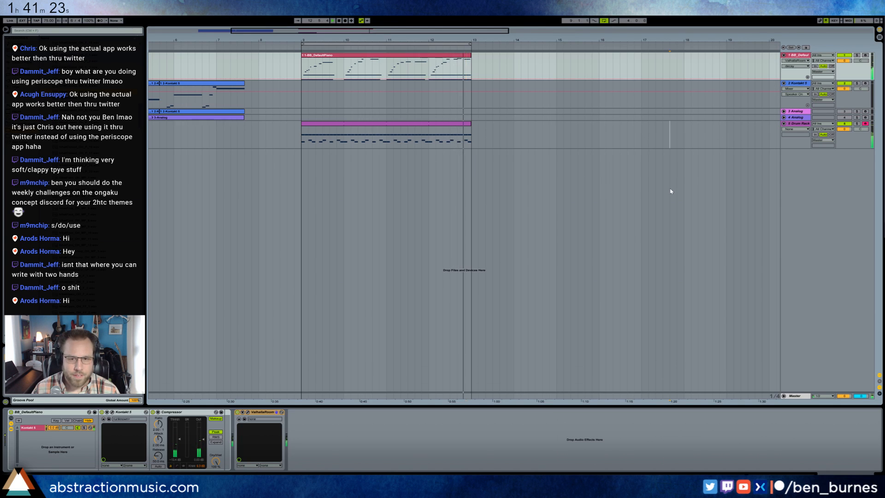
{"action": "key", "text": "ctrl+shift+t"}
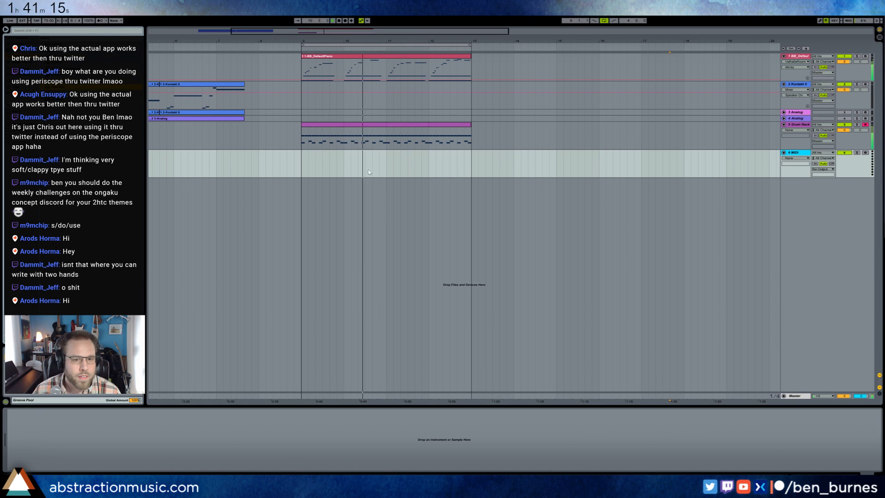
{"action": "left_click_drag", "start_coordinate": [369, 172], "coordinate": [368, 173]}
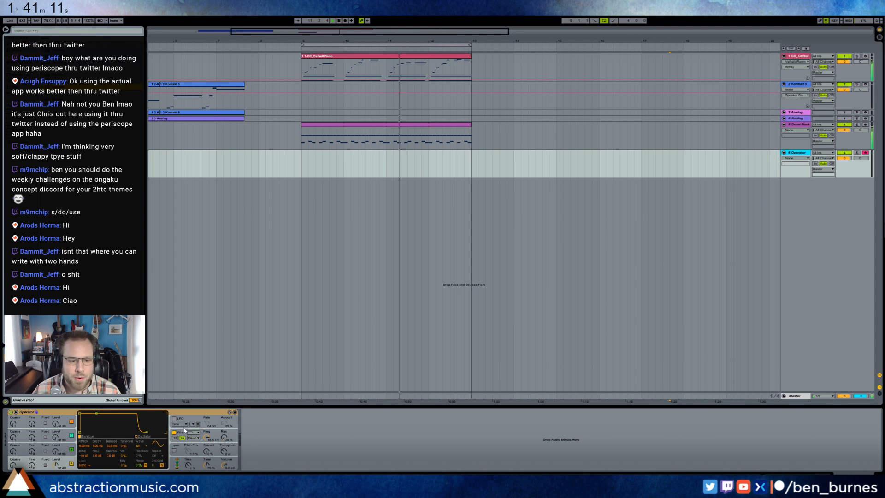
Step: Lower Operator's filter frequency and adjust its spread and oscillator A level
{"action": "left_click", "coordinate": [213, 439]}
{"action": "left_click_drag", "start_coordinate": [207, 439], "coordinate": [207, 446]}
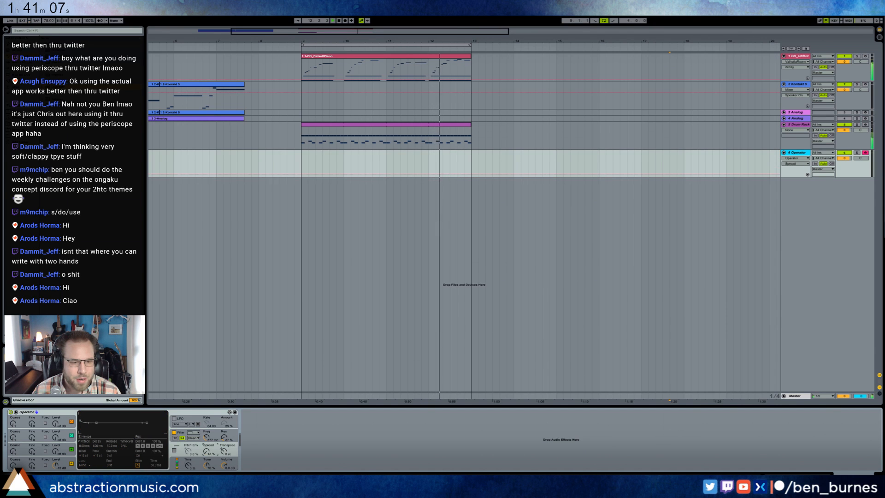
{"action": "left_click", "coordinate": [57, 465]}
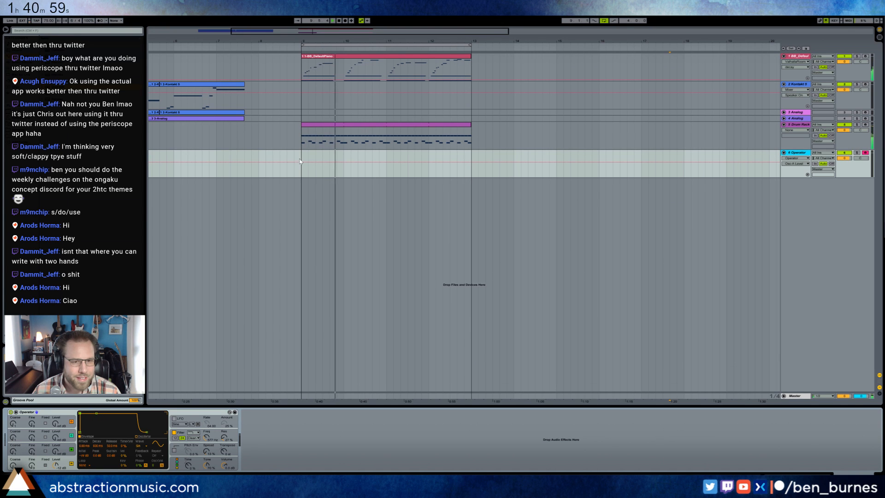
Step: Create an empty MIDI clip on the Operator track spanning the four looped bars, view its notes, and return to the device
{"action": "left_click_drag", "start_coordinate": [345, 157], "coordinate": [471, 157]}
{"action": "key", "text": "ctrl+shift+m"}
{"action": "double_click", "coordinate": [462, 157]}
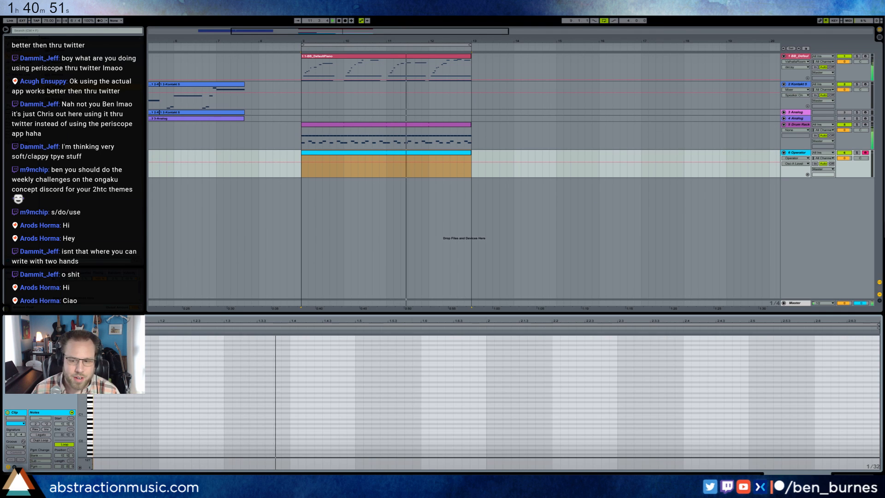
{"action": "key", "text": "shift+Tab"}
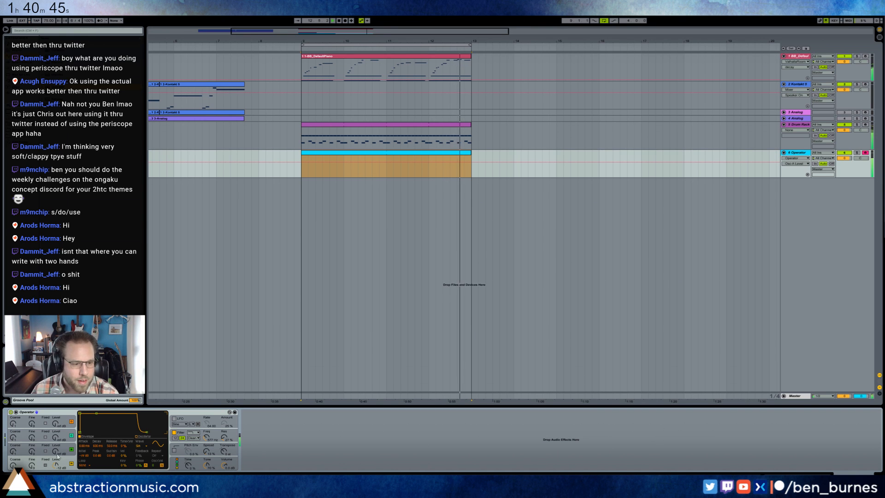
Step: Raise Operator's oscillator B level with a waveform of descending harmonics, and lower the filter frequency further
{"action": "mouse_move", "coordinate": [56, 451]}
{"action": "left_mouse_down"}
{"action": "mouse_move", "coordinate": [86, 425]}
{"action": "mouse_move", "coordinate": [98, 429]}
{"action": "left_mouse_up"}
{"action": "left_click", "coordinate": [137, 436]}
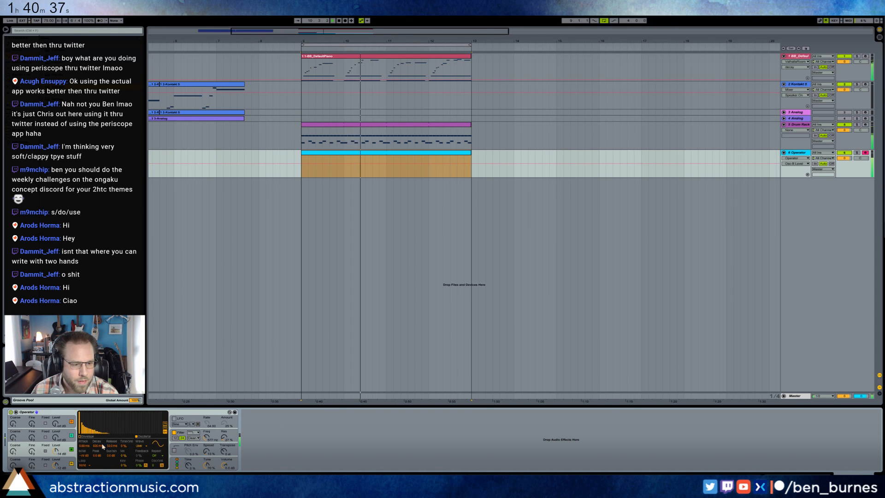
{"action": "mouse_move", "coordinate": [206, 437]}
{"action": "left_mouse_down"}
{"action": "mouse_move", "coordinate": [206, 414]}
{"action": "mouse_move", "coordinate": [207, 445]}
{"action": "left_mouse_up"}
Step: Route Operator's LFO to the filter only, removing oscillators A, B, C and D as destinations
{"action": "left_click", "coordinate": [190, 421]}
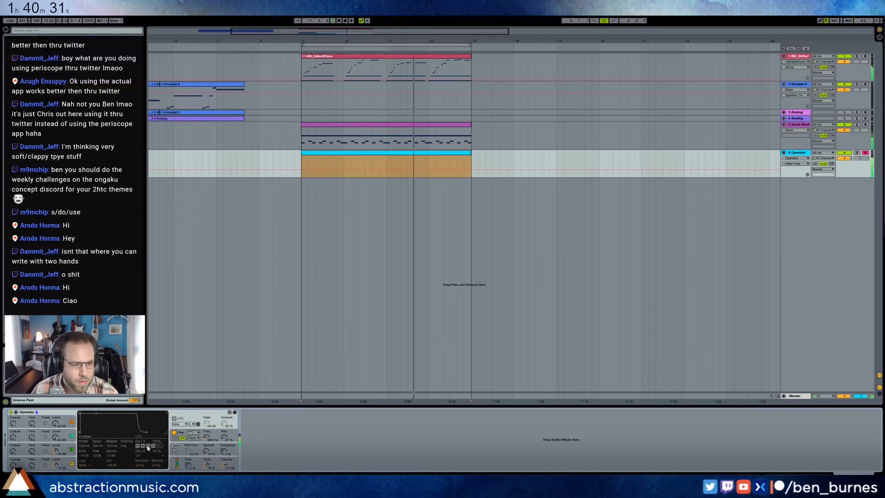
{"action": "left_click", "coordinate": [138, 446]}
{"action": "left_click", "coordinate": [142, 445]}
{"action": "left_click", "coordinate": [148, 445]}
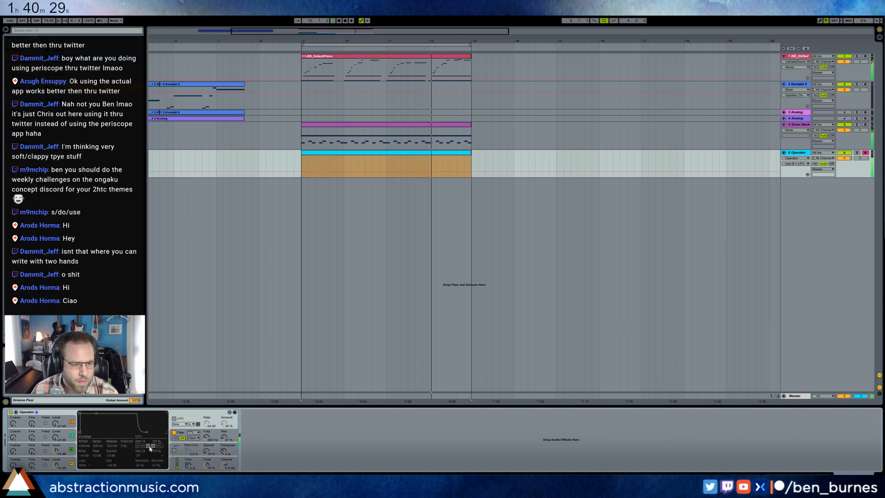
{"action": "left_click", "coordinate": [153, 446]}
{"action": "left_click", "coordinate": [159, 446]}
Step: Turn on Operator's LFO, lower its rate and raise its amount
{"action": "left_click", "coordinate": [175, 419]}
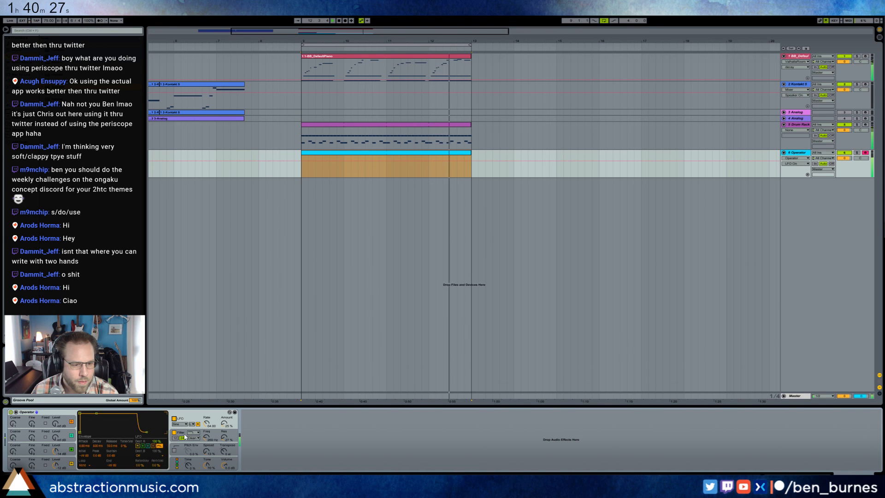
{"action": "left_click_drag", "start_coordinate": [206, 423], "coordinate": [225, 419]}
{"action": "left_click", "coordinate": [225, 423]}
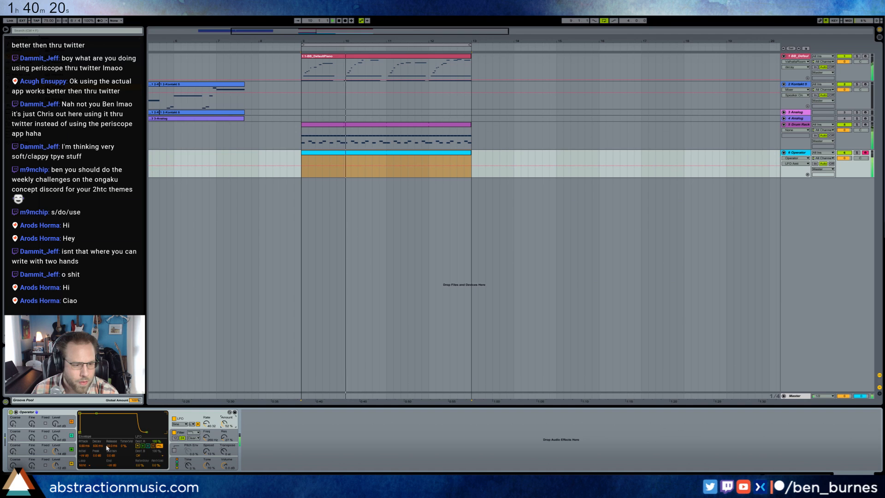
Step: Draw a custom waveform for Operator's oscillator A with strong low harmonics falling off toward the higher ones
{"action": "left_click", "coordinate": [28, 459]}
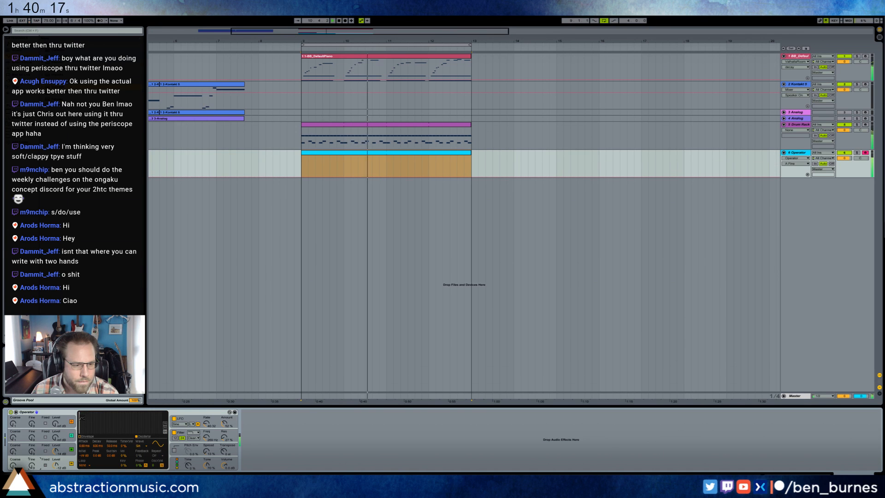
{"action": "left_click_drag", "start_coordinate": [80, 412], "coordinate": [99, 432]}
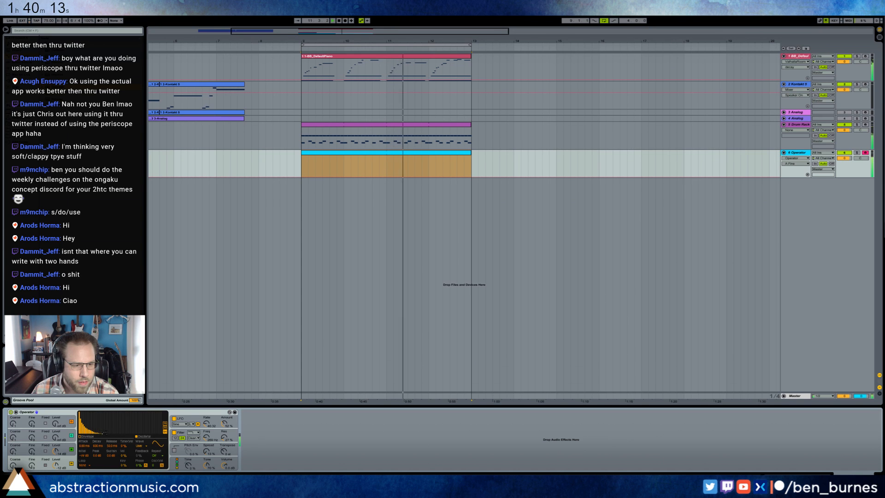
{"action": "left_click_drag", "start_coordinate": [81, 413], "coordinate": [112, 433]}
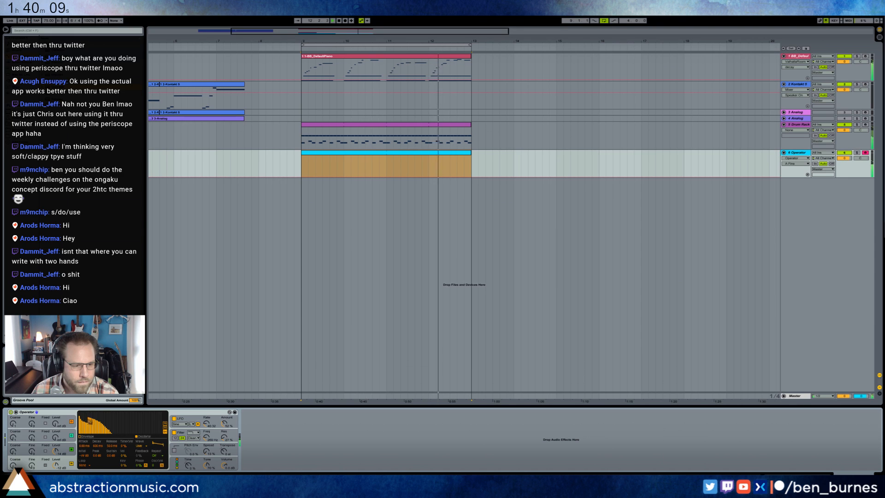
Step: Adjust Operator's filter frequency against the playing loop, stop playback and show oscillator A's settings
{"action": "left_click", "coordinate": [203, 432]}
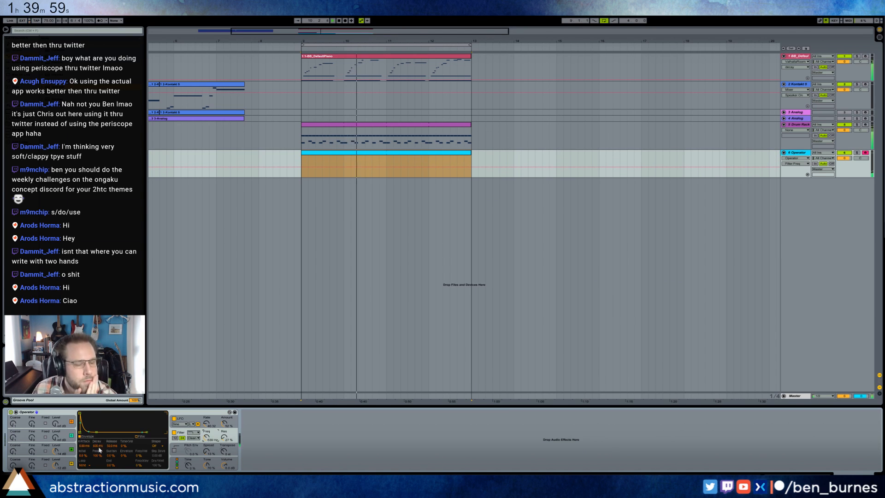
{"action": "key", "text": "space"}
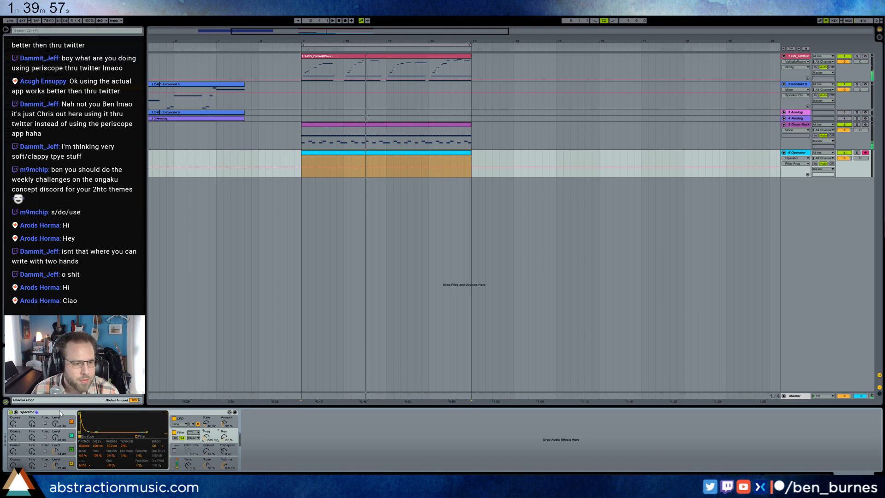
{"action": "left_click", "coordinate": [69, 460]}
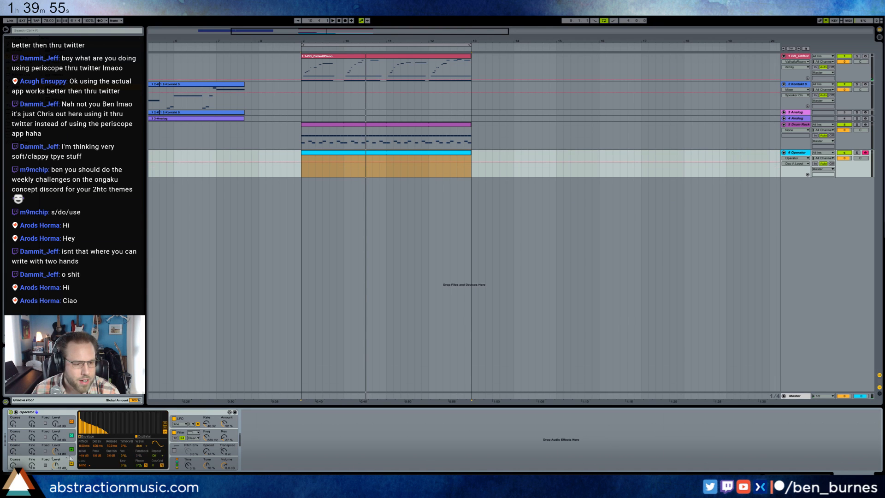
Step: Lower Operator's oscillator B coarse tuning and level, and redraw its waveform with a hump in the middle harmonics
{"action": "left_click_drag", "start_coordinate": [13, 452], "coordinate": [13, 458]}
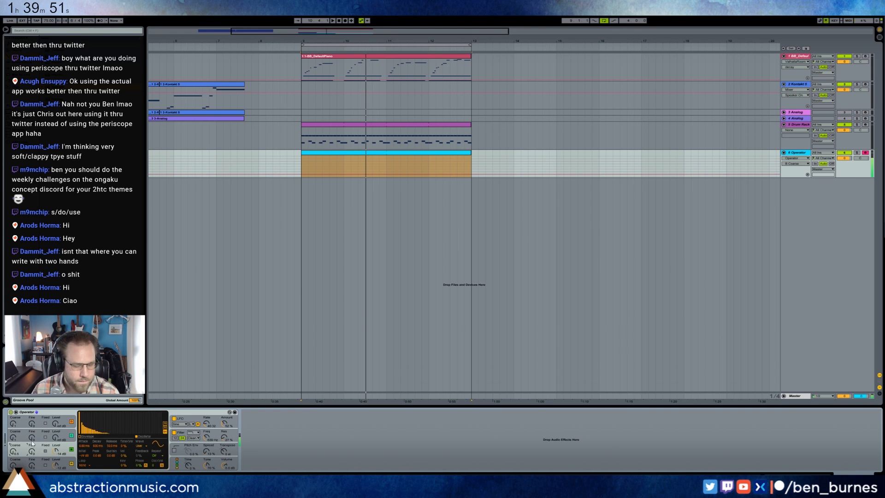
{"action": "left_click_drag", "start_coordinate": [55, 450], "coordinate": [55, 456]}
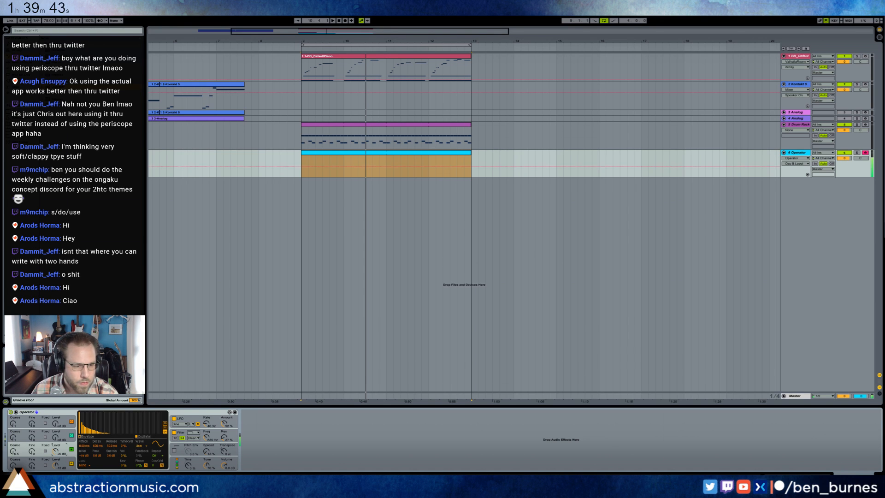
{"action": "left_click_drag", "start_coordinate": [55, 451], "coordinate": [55, 449]}
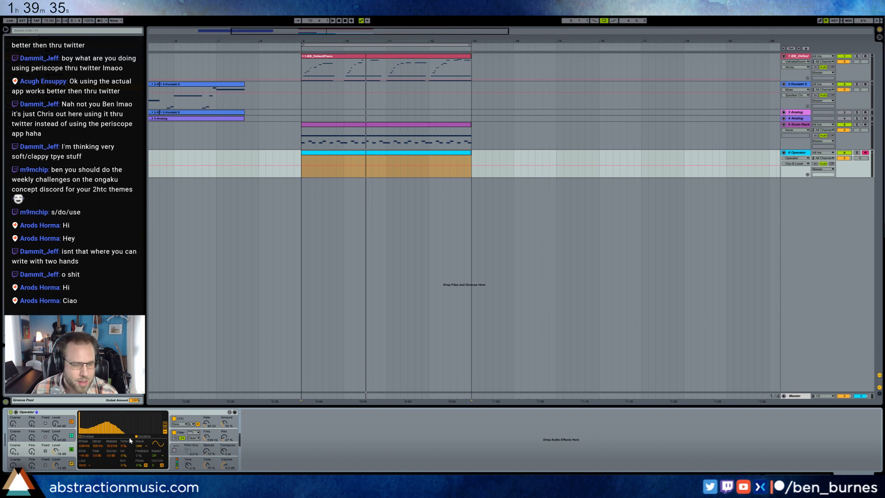
Step: Raise Operator's oscillator A level and filter frequency, and adjust the LFO rate
{"action": "left_click_drag", "start_coordinate": [58, 463], "coordinate": [59, 445]}
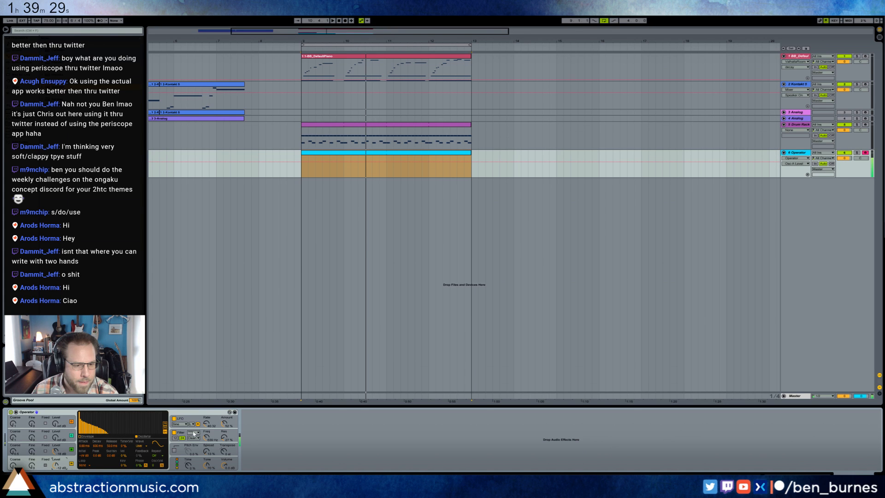
{"action": "left_click_drag", "start_coordinate": [205, 440], "coordinate": [203, 431]}
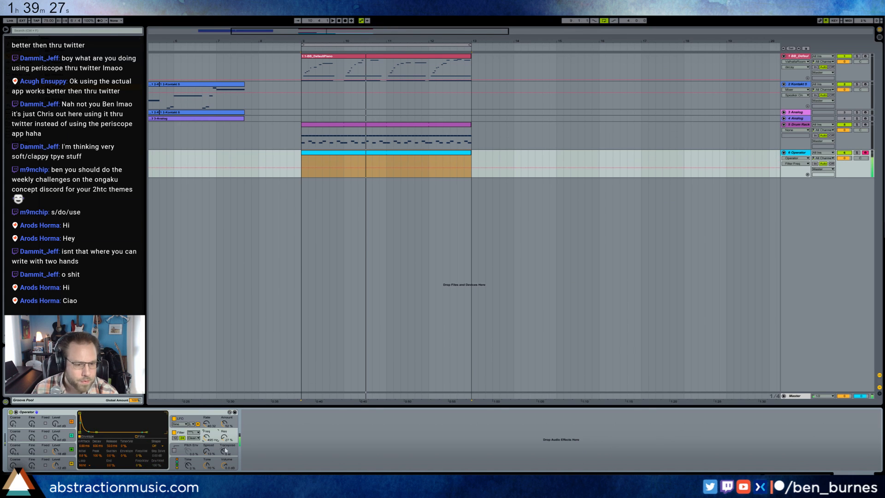
{"action": "left_click", "coordinate": [191, 419]}
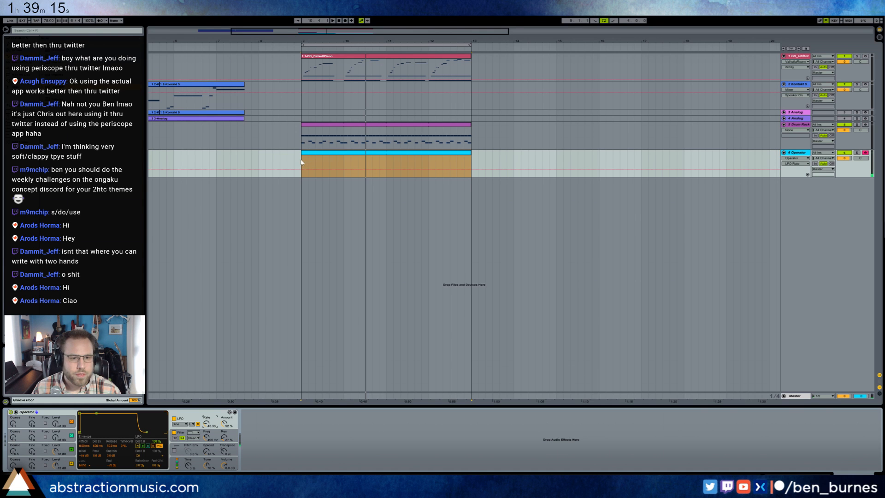
Step: Enter a sustained five-beat note in the Operator clip's first bar, lower it one semitone and duplicate it into the second bar
{"action": "left_click_drag", "start_coordinate": [302, 161], "coordinate": [343, 162]}
{"action": "double_click", "coordinate": [343, 153]}
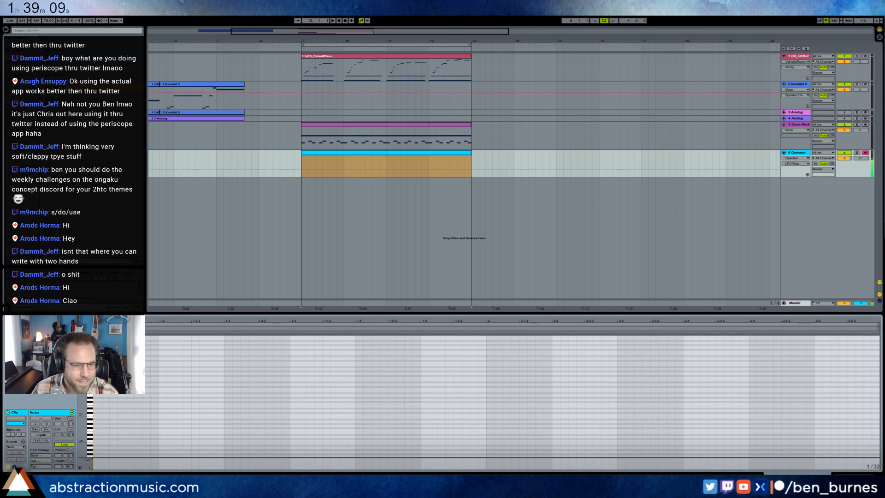
{"action": "left_click", "coordinate": [95, 386]}
{"action": "left_click_drag", "start_coordinate": [95, 387], "coordinate": [420, 385]}
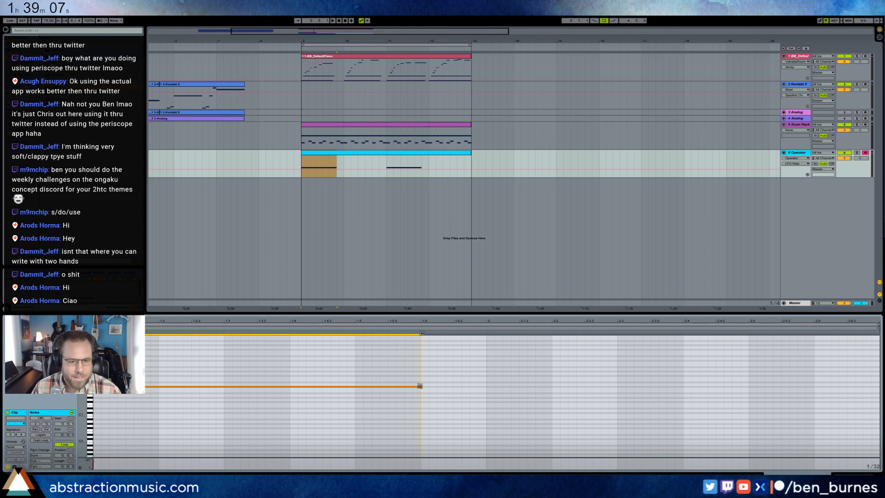
{"action": "key", "text": "Down"}
{"action": "left_click_drag", "start_coordinate": [487, 377], "coordinate": [371, 398]}
{"action": "key", "text": "ctrl+d"}
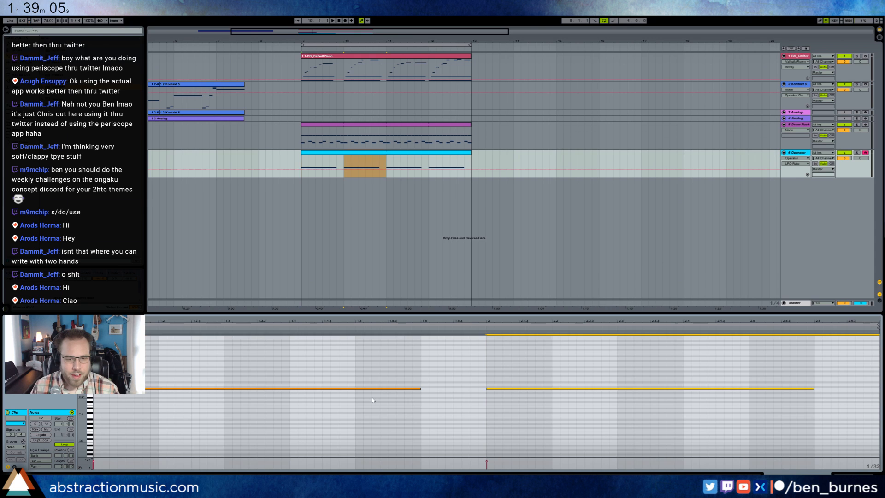
Step: Play the loop and lower Operator's filter frequency while adjusting its LFO
{"action": "key", "text": "space"}
{"action": "key", "text": "shift+Tab"}
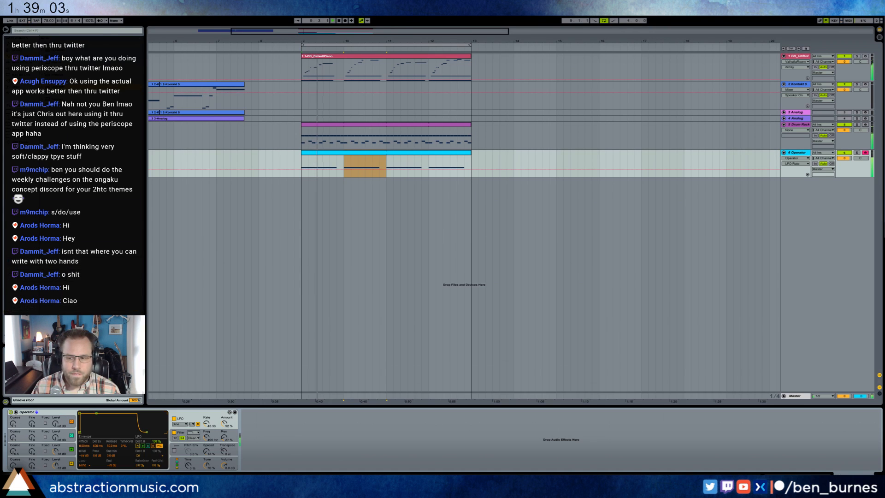
{"action": "mouse_move", "coordinate": [207, 437]}
{"action": "left_mouse_down"}
{"action": "mouse_move", "coordinate": [207, 446]}
{"action": "mouse_move", "coordinate": [204, 415]}
{"action": "mouse_move", "coordinate": [207, 435]}
{"action": "left_mouse_up"}
{"action": "left_click", "coordinate": [225, 424]}
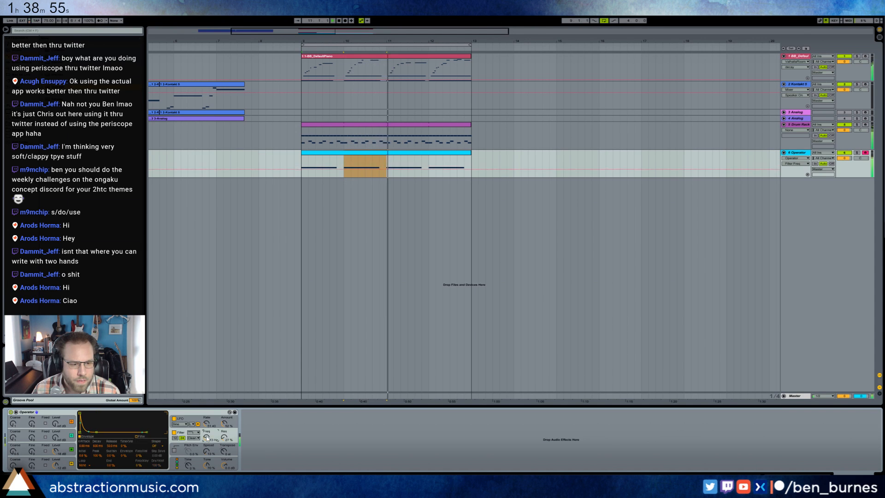
Step: Lengthen the envelope release of Operator's oscillators A and B
{"action": "left_click", "coordinate": [48, 445]}
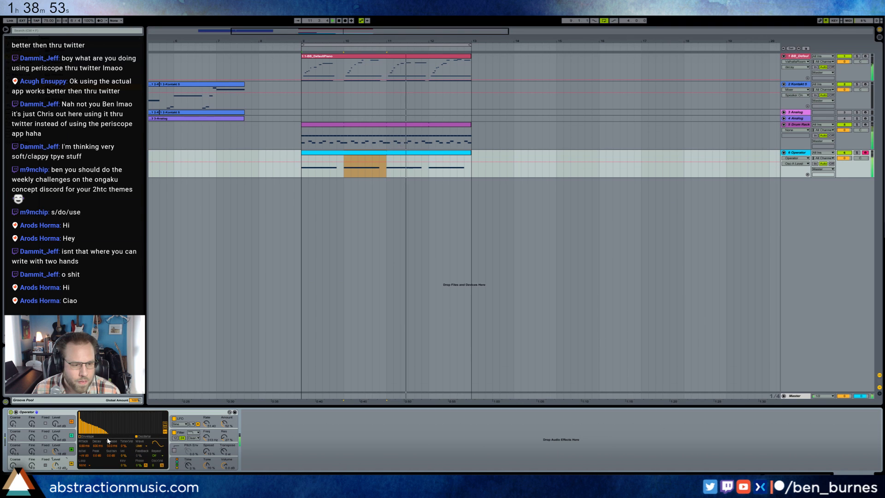
{"action": "left_click_drag", "start_coordinate": [108, 440], "coordinate": [108, 415]}
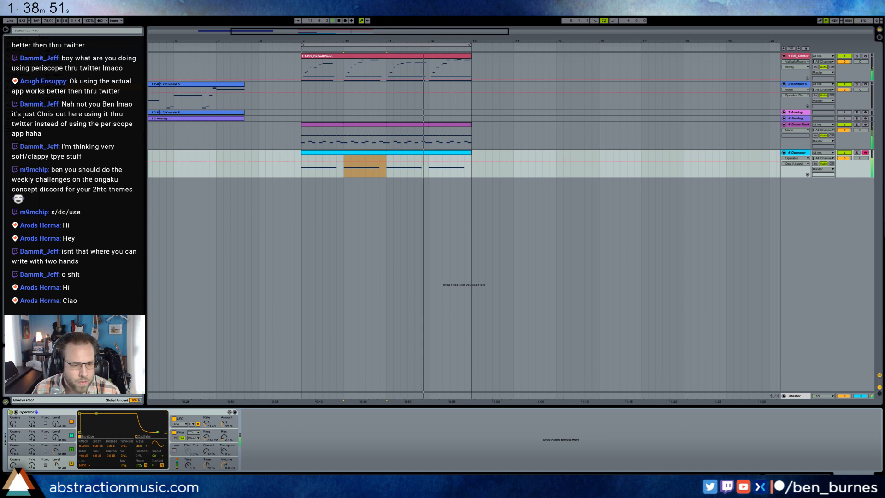
{"action": "left_click", "coordinate": [66, 452]}
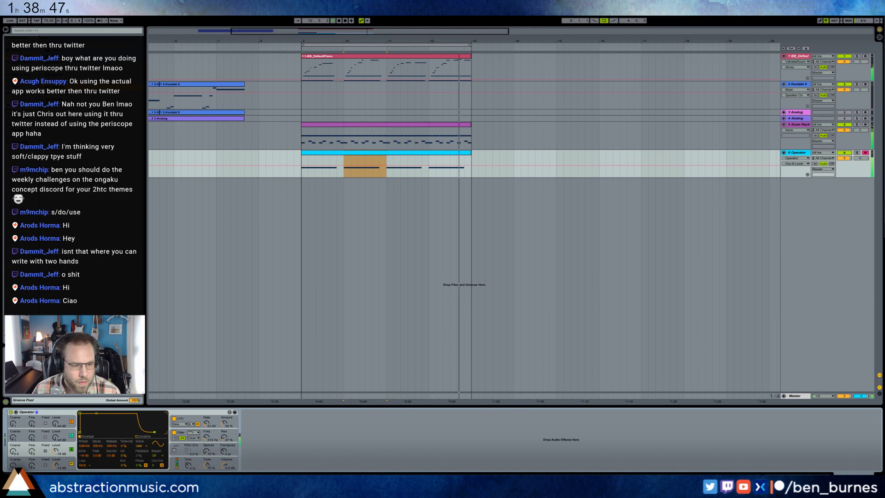
Step: Raise Operator's oscillator C level and pick a waveform for it
{"action": "left_click_drag", "start_coordinate": [56, 436], "coordinate": [56, 424]}
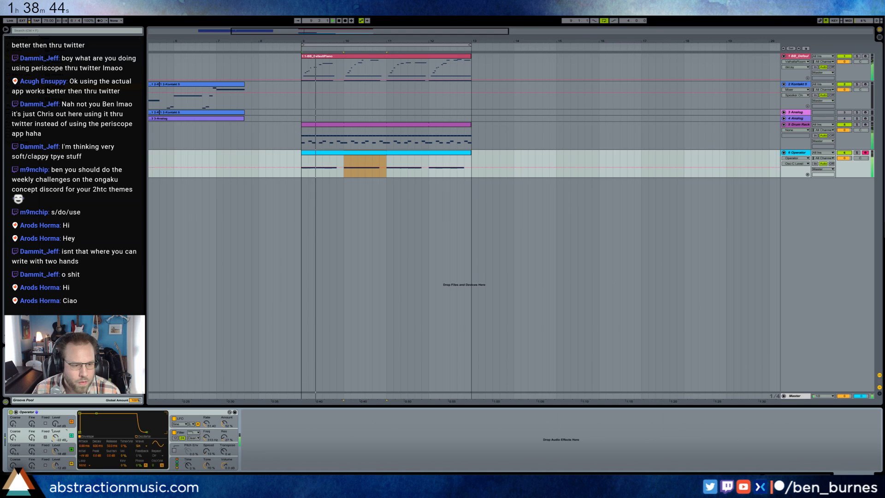
{"action": "left_click", "coordinate": [138, 437]}
{"action": "left_click", "coordinate": [138, 446]}
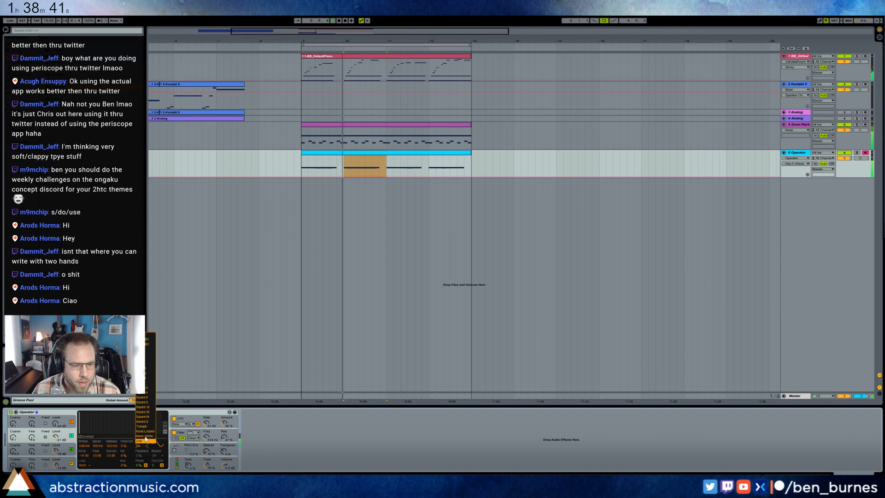
Step: Set Operator's oscillator B waveform to Square D
{"action": "left_click", "coordinate": [139, 451]}
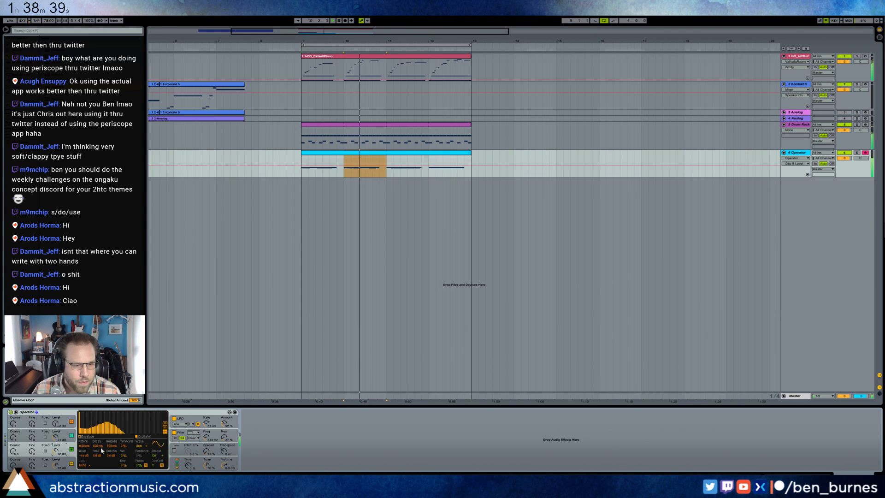
{"action": "left_click", "coordinate": [139, 446]}
{"action": "left_click", "coordinate": [142, 421]}
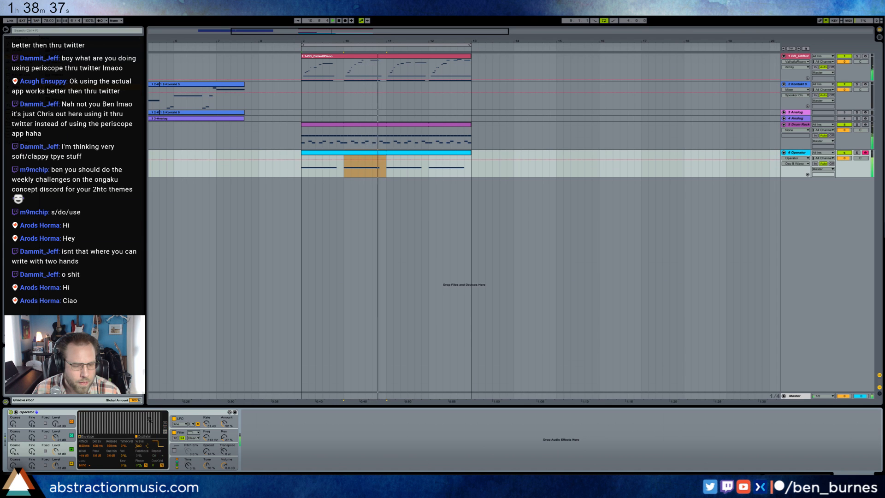
{"action": "left_click", "coordinate": [144, 446]}
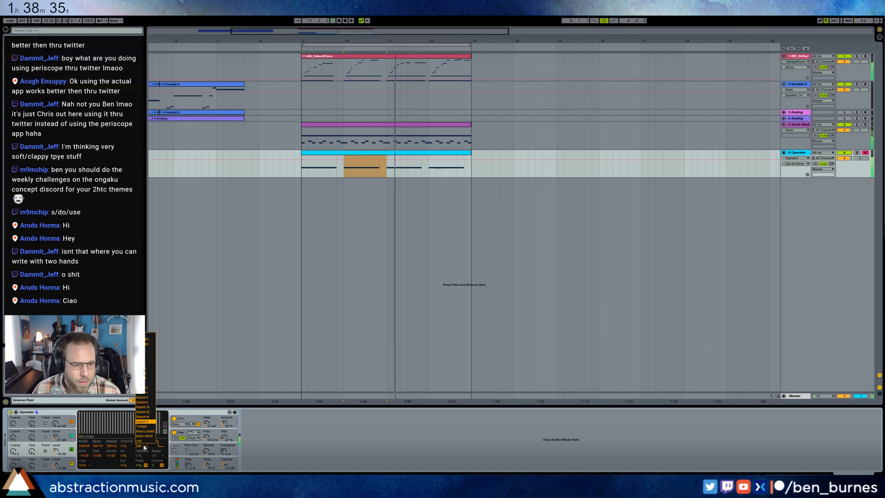
{"action": "left_click", "coordinate": [138, 441]}
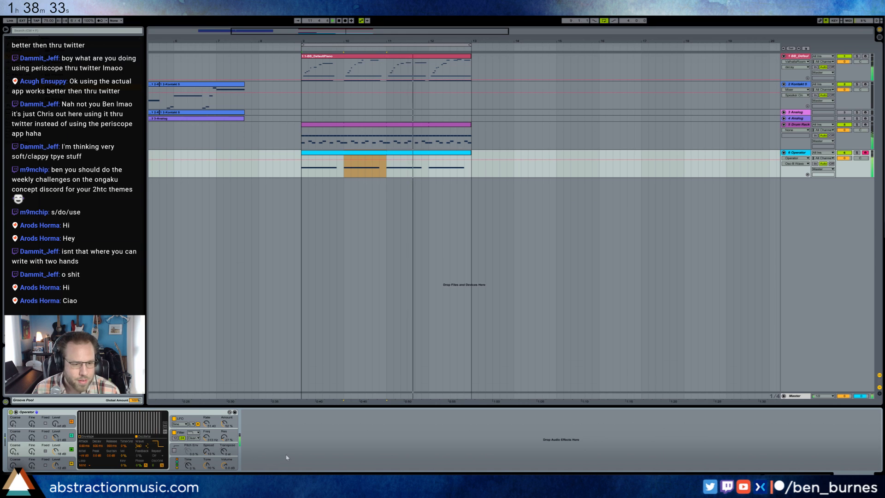
Step: Audition sawtooth waveforms on Operator's oscillator A and settle on Square 8
{"action": "left_click", "coordinate": [57, 465]}
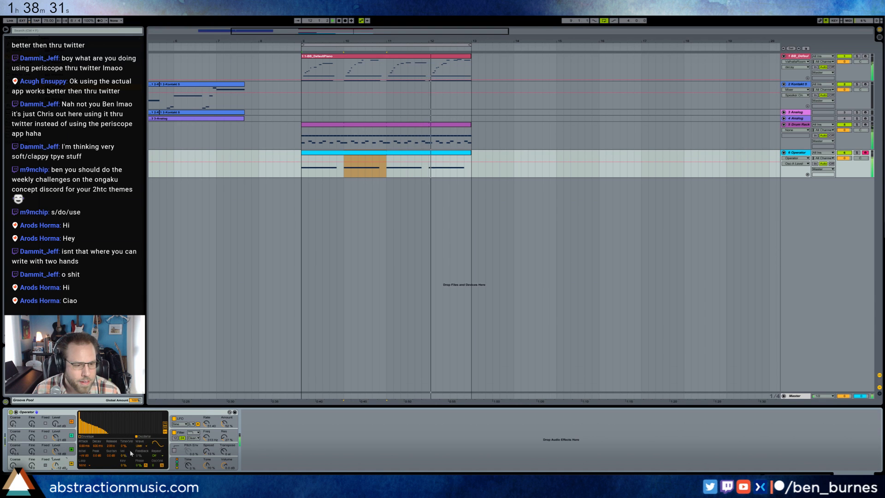
{"action": "left_click", "coordinate": [140, 445]}
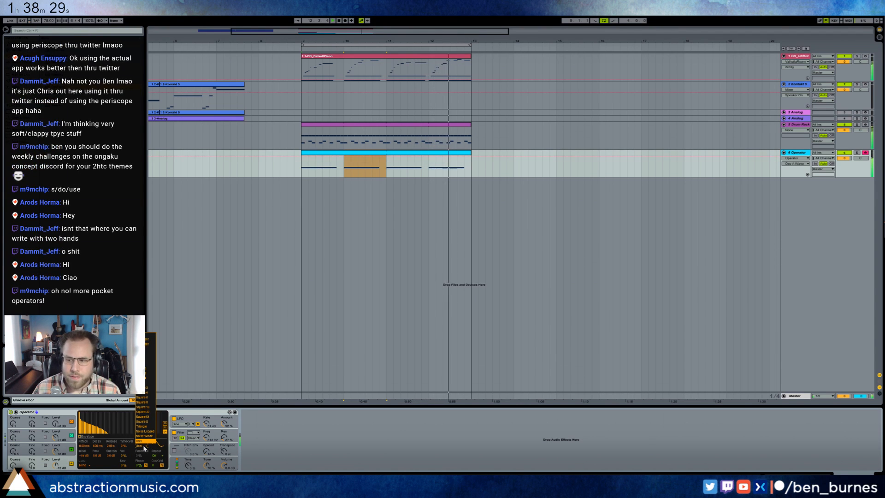
{"action": "left_click", "coordinate": [148, 369]}
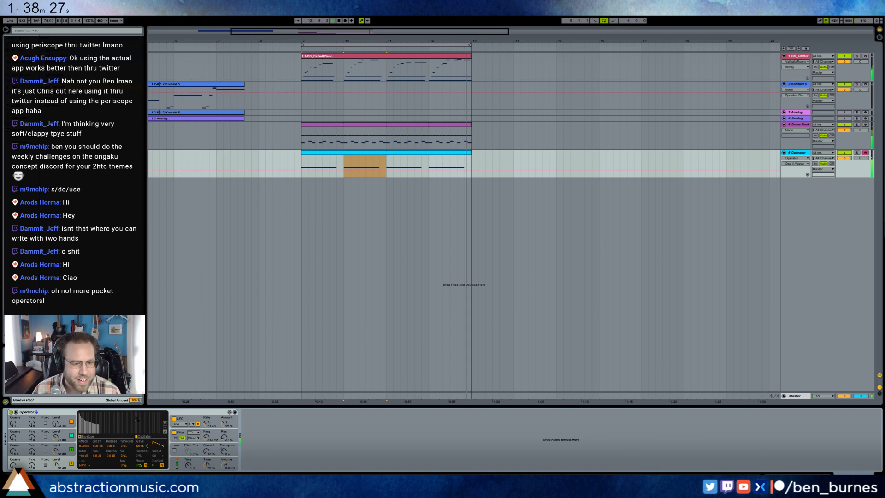
{"action": "left_click", "coordinate": [145, 446]}
{"action": "left_click", "coordinate": [148, 383]}
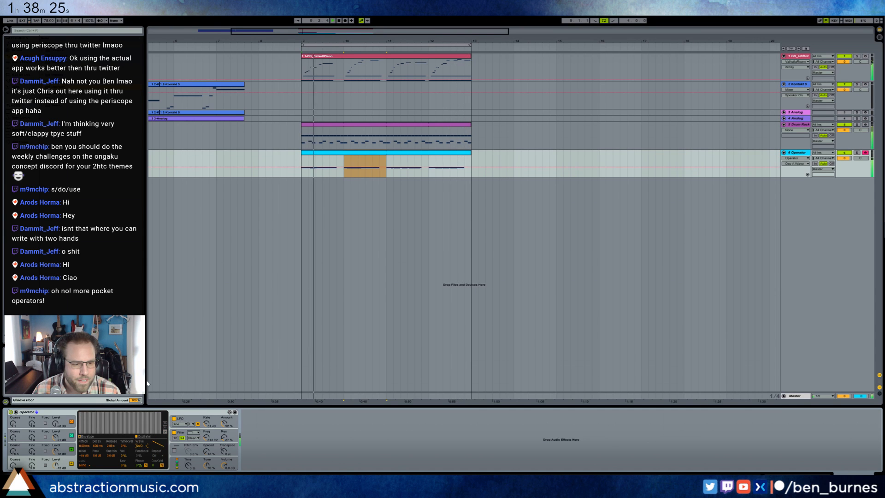
{"action": "left_click", "coordinate": [144, 445]}
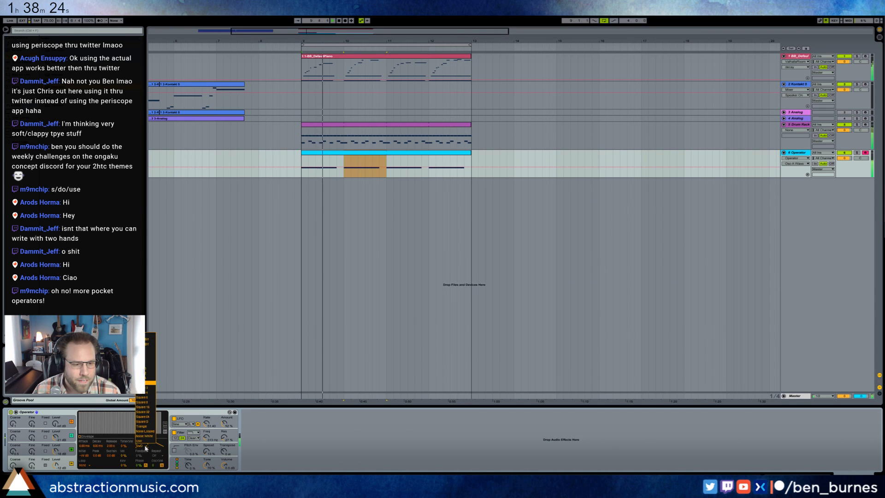
{"action": "left_click", "coordinate": [150, 403]}
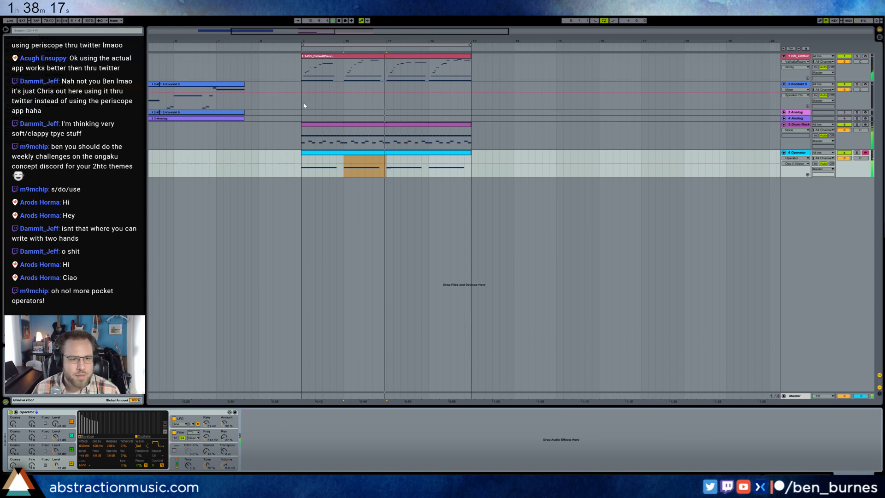
Step: Select the drum clip and slightly adjust the sample start in the Drum Rack's sampler
{"action": "left_click", "coordinate": [386, 125]}
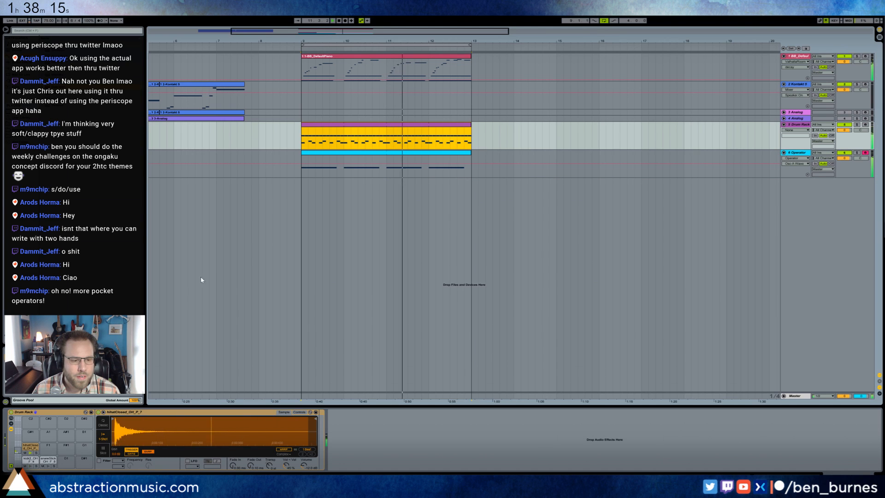
{"action": "left_click_drag", "start_coordinate": [113, 419], "coordinate": [115, 419]}
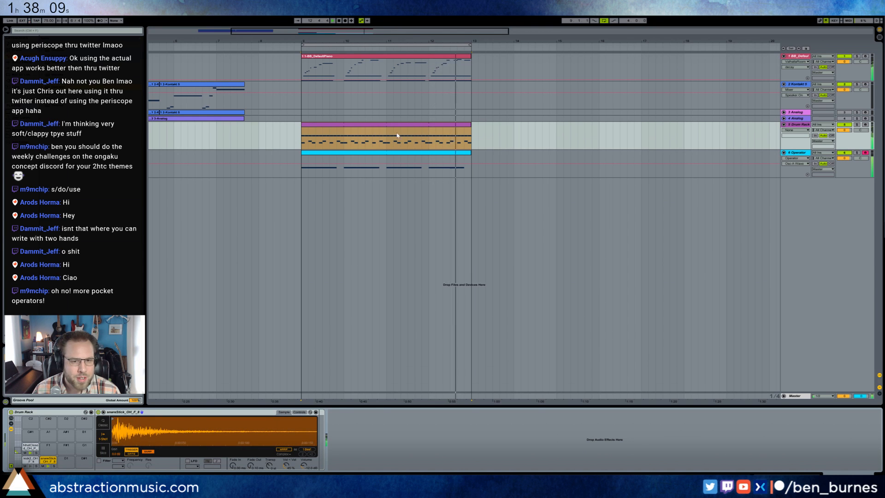
Step: Adjust Operator's filter frequency and LFO rate, and switch the LFO off
{"action": "left_click", "coordinate": [424, 153]}
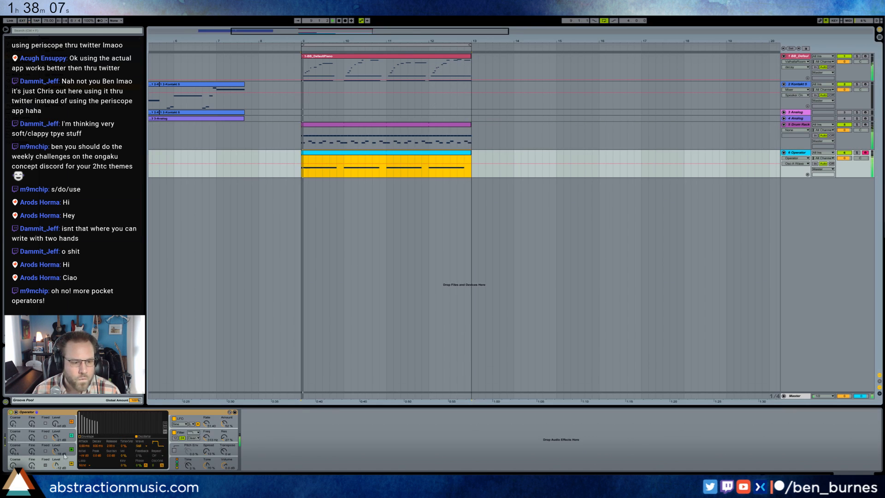
{"action": "left_click", "coordinate": [209, 440]}
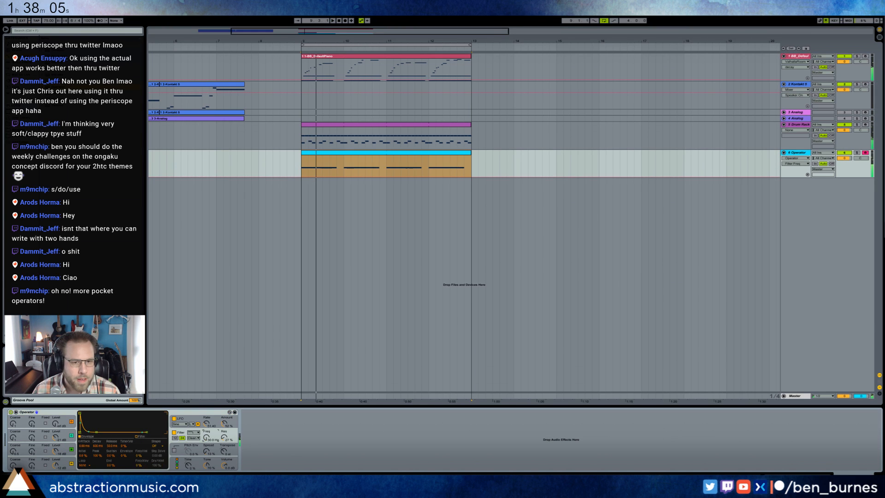
{"action": "left_click", "coordinate": [206, 422]}
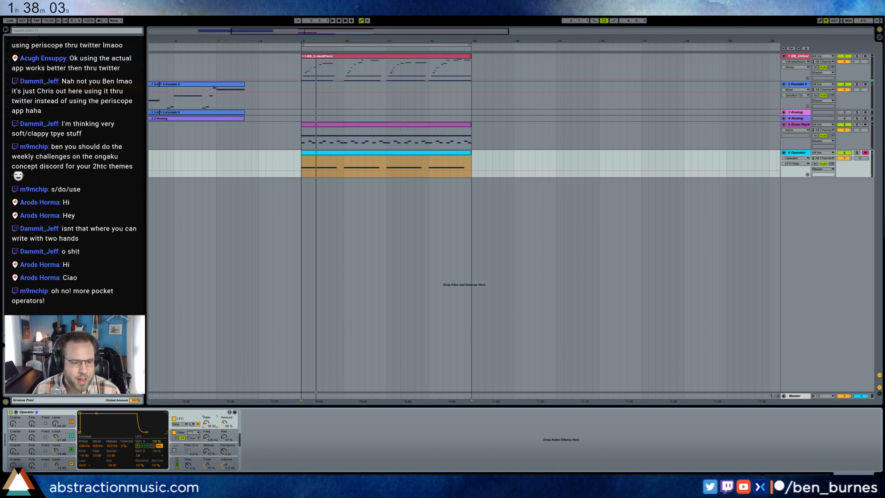
{"action": "left_click", "coordinate": [206, 439]}
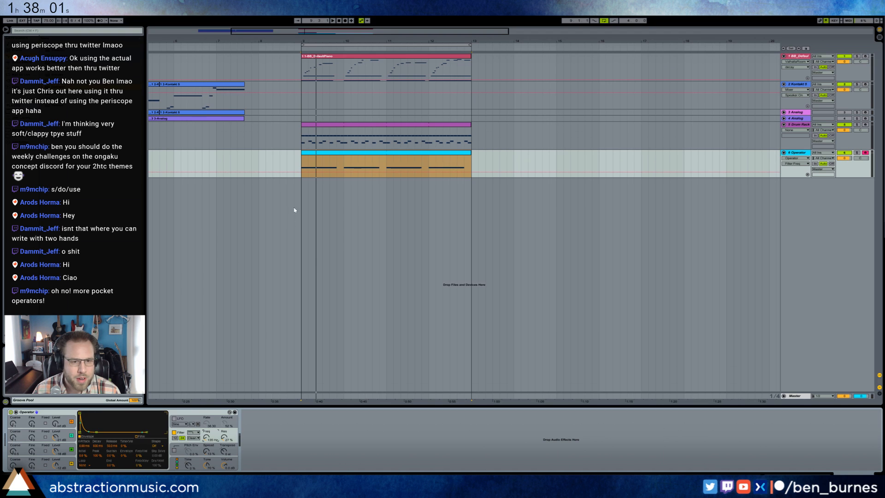
Step: Draw a rising filter frequency ramp under each of the four Operator notes in a separate automation lane and play the loop
{"action": "left_click_drag", "start_coordinate": [304, 165], "coordinate": [322, 165]}
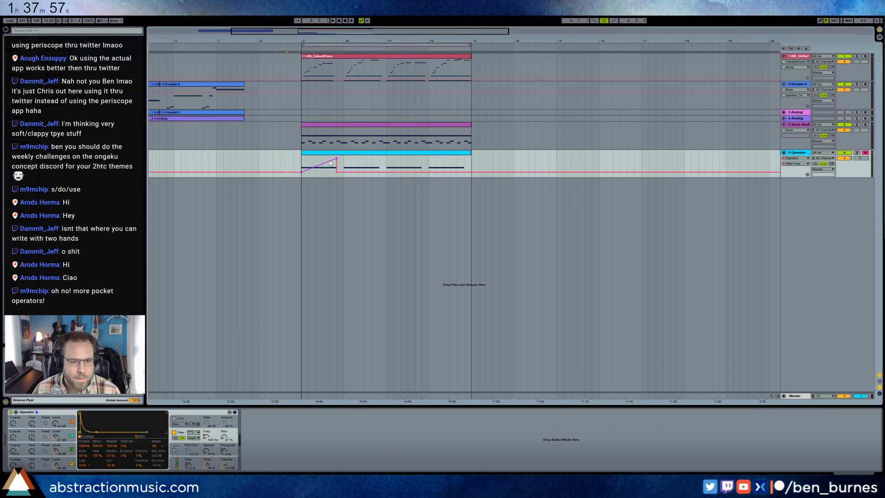
{"action": "left_click", "coordinate": [807, 174]}
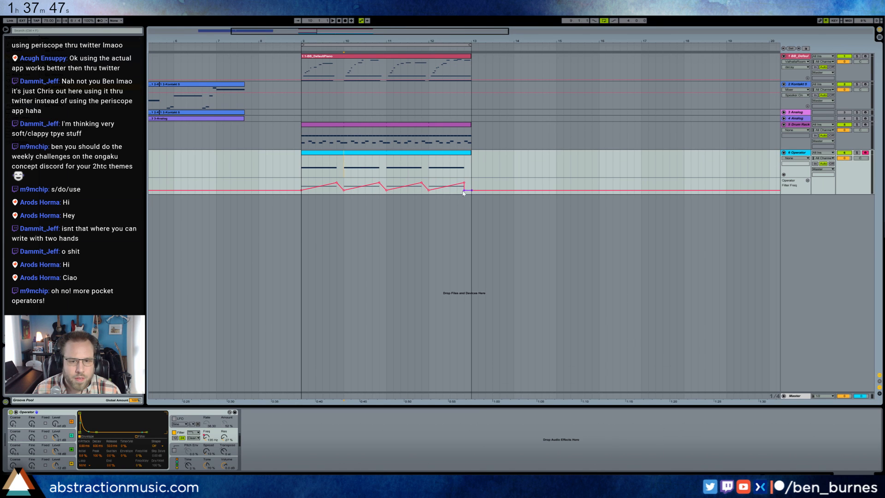
{"action": "key", "text": "space"}
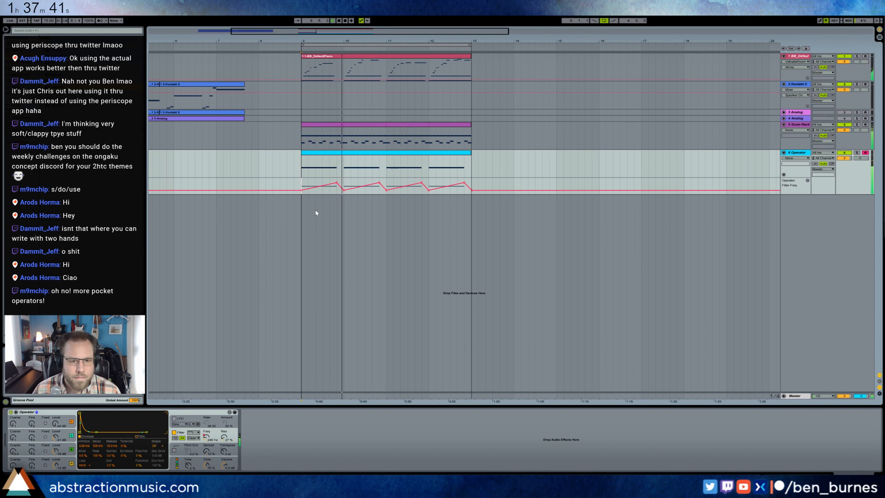
Step: Adjust the levels and envelope releases of Operator's oscillators B and C
{"action": "left_click", "coordinate": [56, 452]}
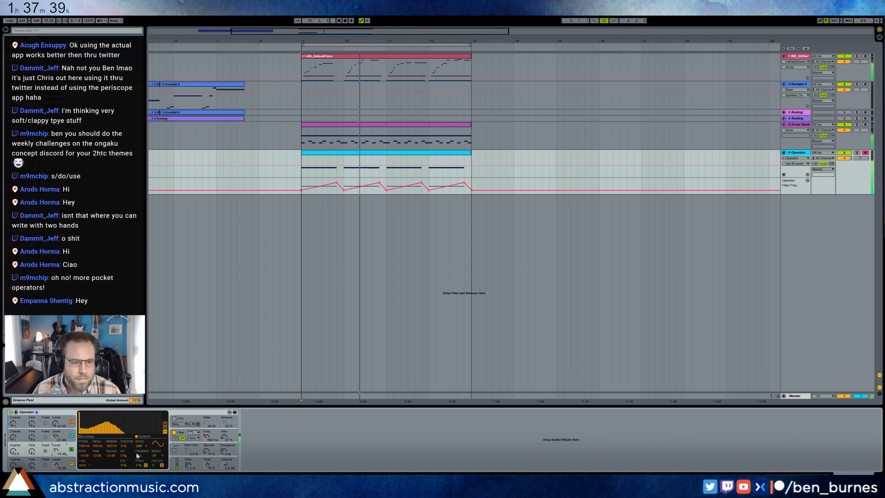
{"action": "left_click", "coordinate": [93, 436]}
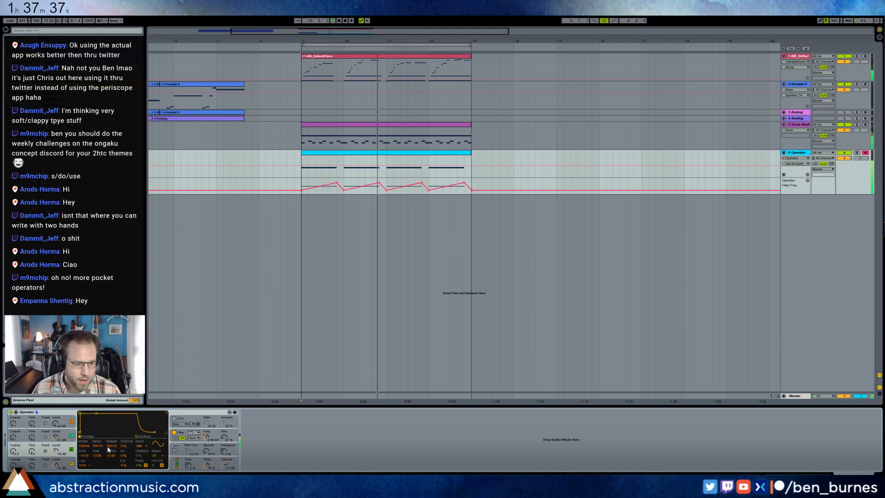
{"action": "left_click_drag", "start_coordinate": [111, 446], "coordinate": [111, 453]}
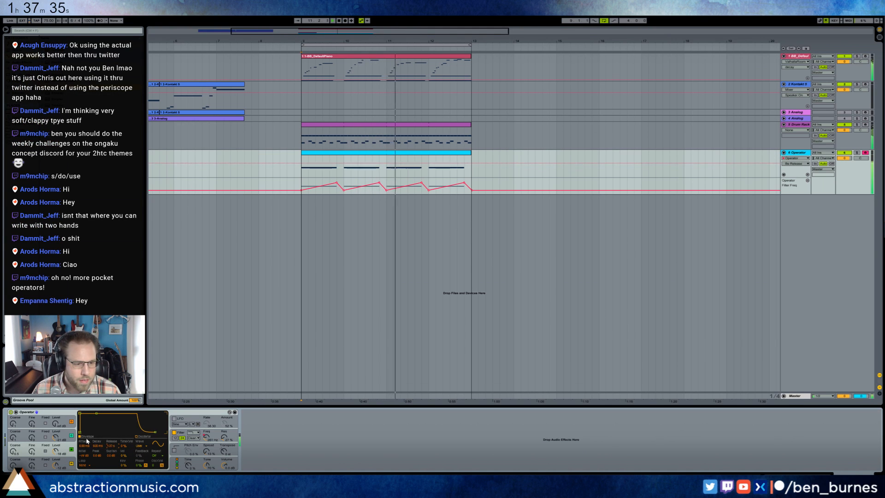
{"action": "left_click", "coordinate": [57, 438]}
{"action": "left_click_drag", "start_coordinate": [146, 432], "coordinate": [151, 433]}
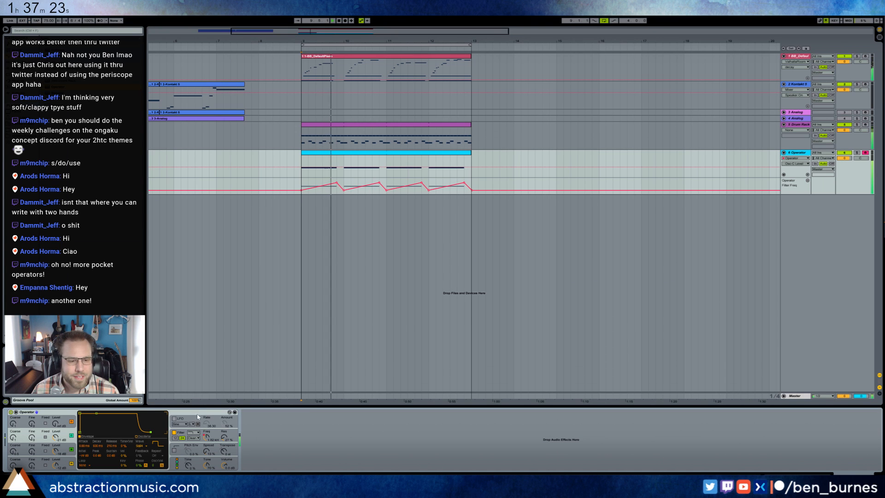
Step: Set Operator's filter resonance to 24 %, lower the Operator track volume and adjust the synth's spread
{"action": "left_click", "coordinate": [226, 441]}
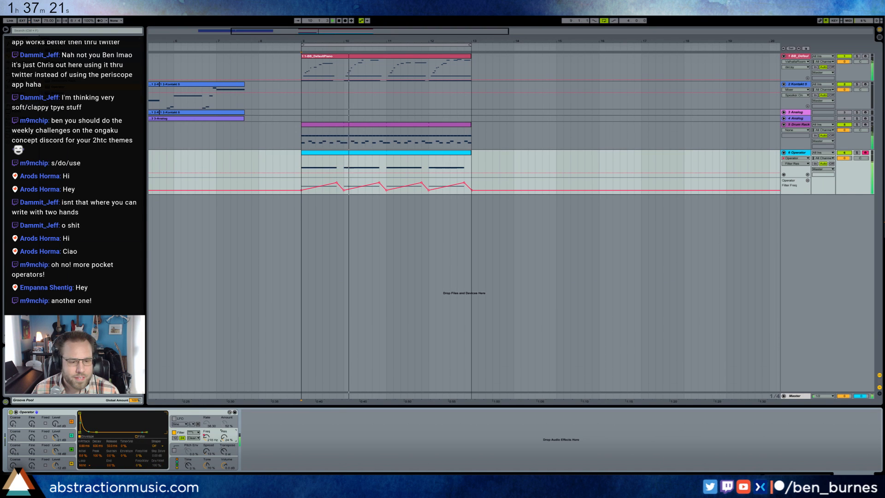
{"action": "left_click_drag", "start_coordinate": [844, 158], "coordinate": [845, 167]}
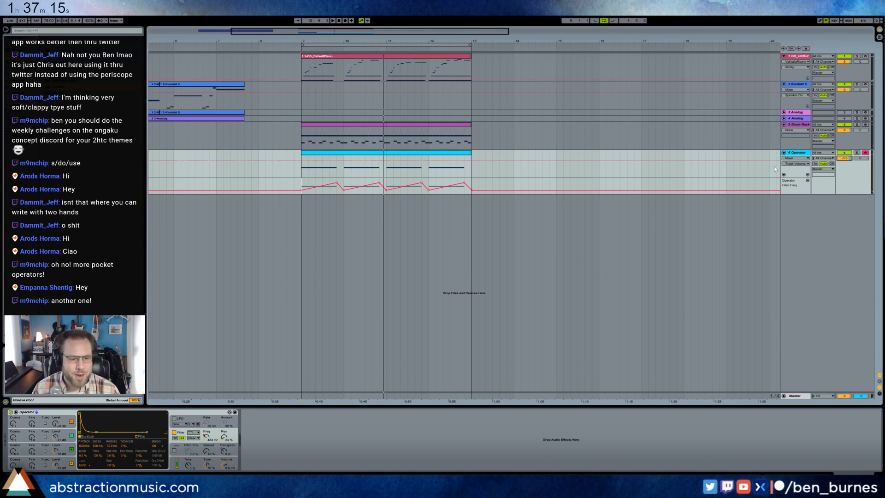
{"action": "left_click", "coordinate": [205, 451]}
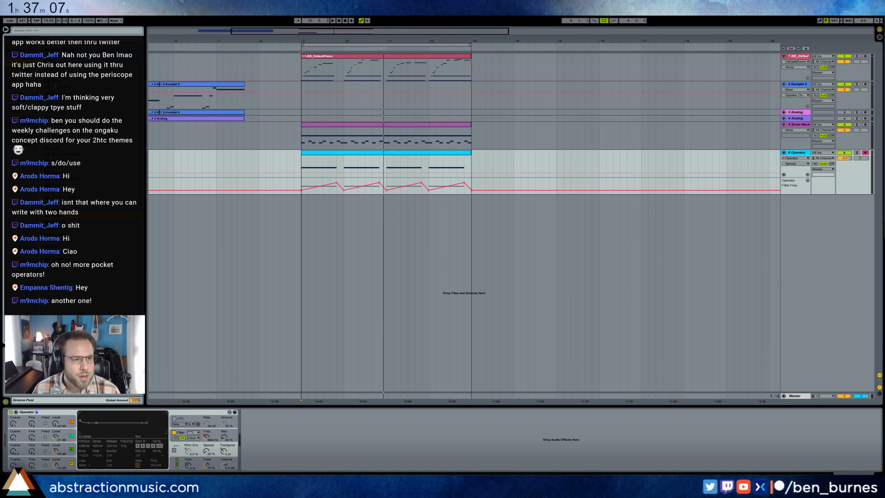
Step: Add a Chorus after Operator, group it into an Audio Effect Rack and show the rack's chain list
{"action": "left_click_drag", "start_coordinate": [275, 440], "coordinate": [281, 443]}
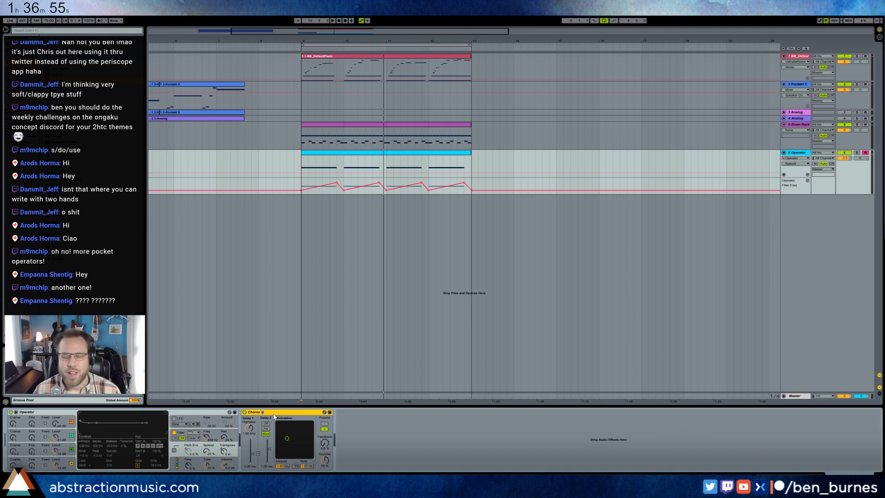
{"action": "key", "text": "ctrl+g"}
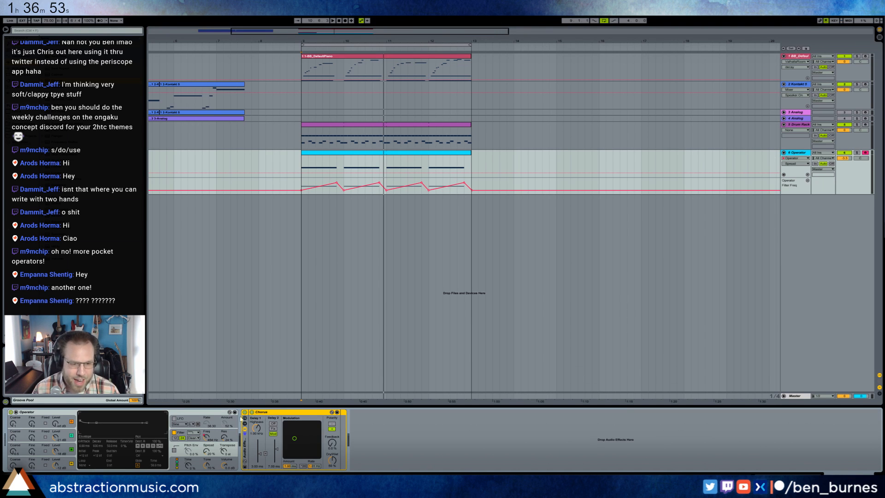
{"action": "left_click", "coordinate": [245, 424]}
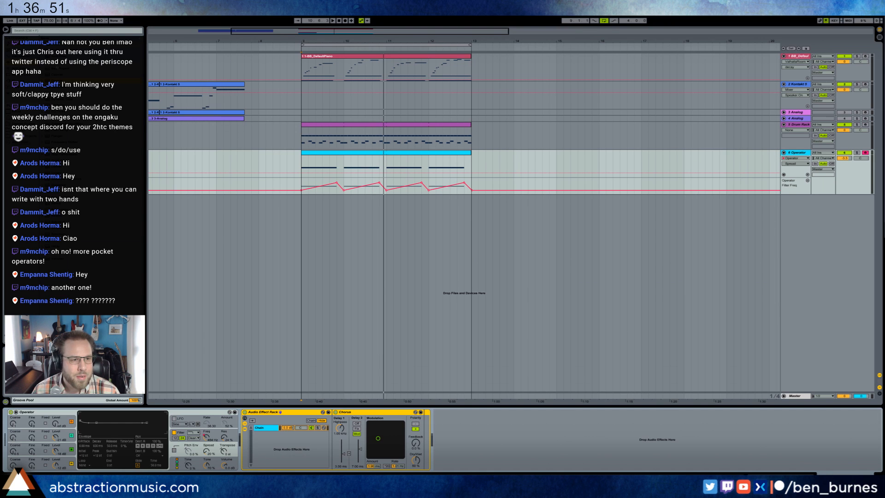
Step: Insert a high-pass Auto Filter before the Chorus and adjust the Chorus modulation and feedback
{"action": "left_click", "coordinate": [62, 57]}
{"action": "left_click_drag", "start_coordinate": [328, 431], "coordinate": [365, 458]}
{"action": "left_click", "coordinate": [362, 454]}
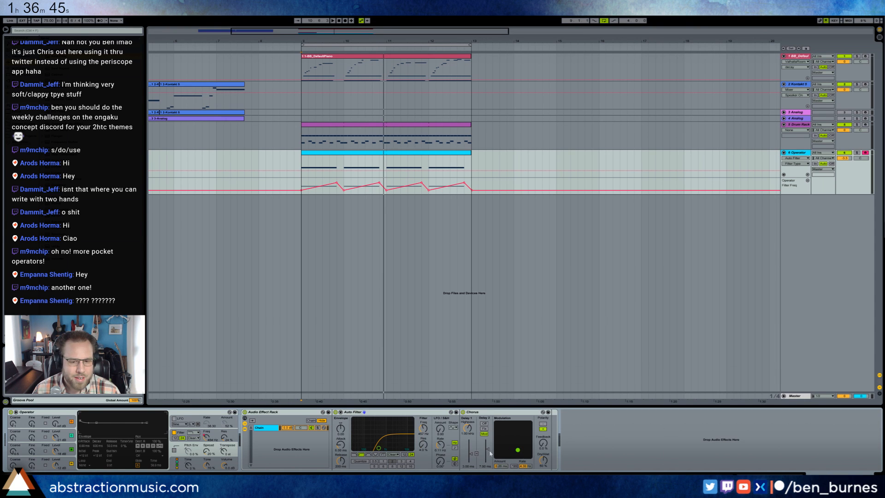
{"action": "left_click", "coordinate": [543, 444]}
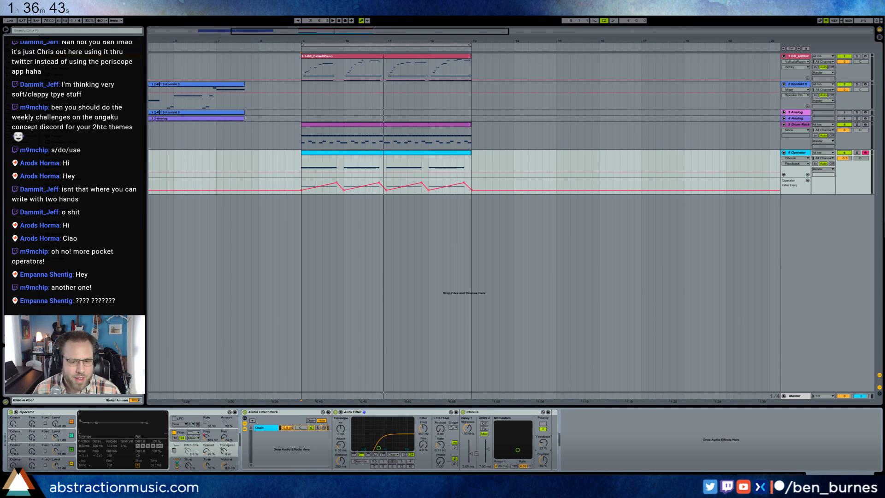
Step: Create a second chain in the rack, copy the Auto Filter into it and set it to low-pass
{"action": "right_click", "coordinate": [288, 445]}
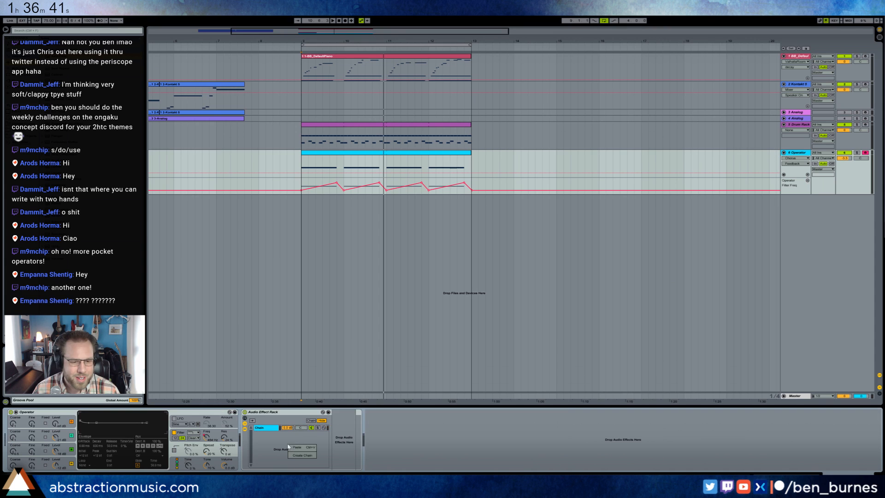
{"action": "left_click", "coordinate": [302, 456]}
{"action": "left_click", "coordinate": [268, 427]}
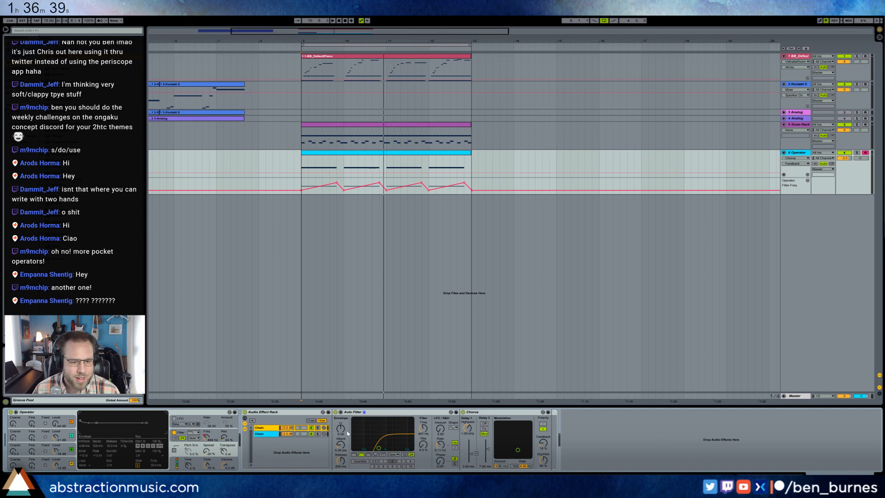
{"action": "left_click", "coordinate": [280, 434]}
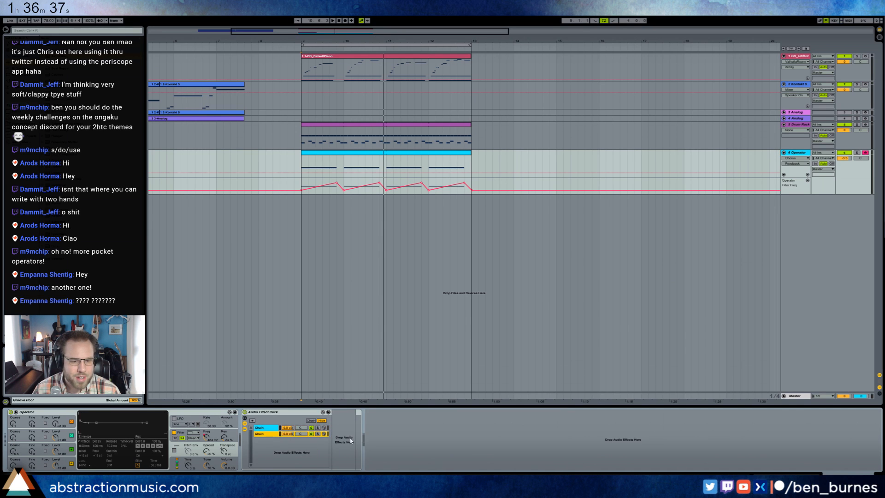
{"action": "left_click", "coordinate": [350, 441]}
{"action": "key", "text": "ctrl+v"}
{"action": "left_click", "coordinate": [354, 454]}
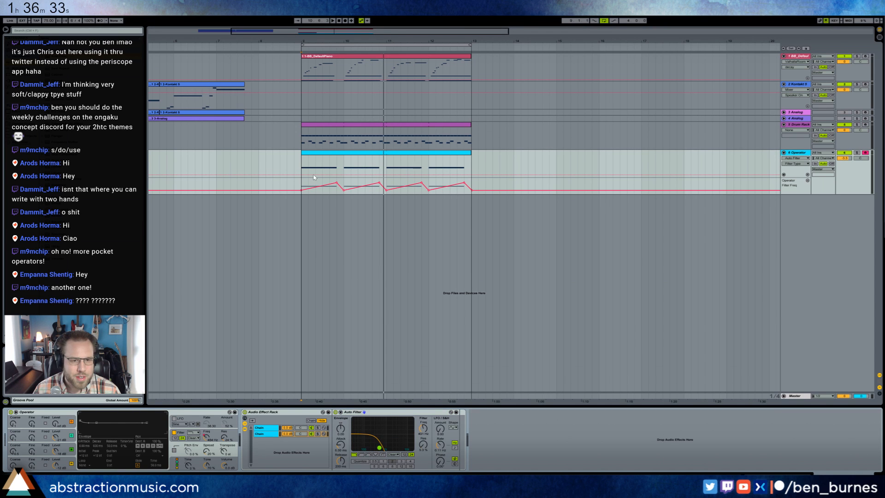
Step: Play the loop from bar 9 and fine-tune the Chorus modulation and feedback in the first chain
{"action": "left_click", "coordinate": [302, 167]}
{"action": "key", "text": "space"}
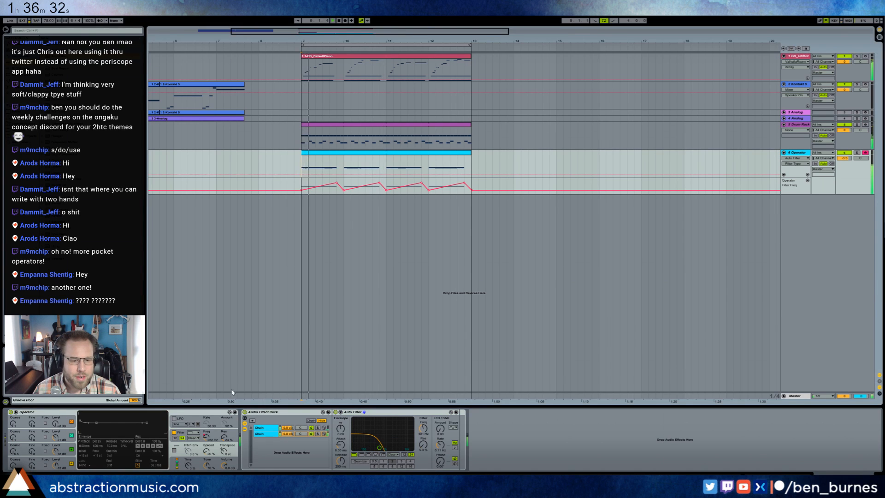
{"action": "left_click", "coordinate": [270, 426]}
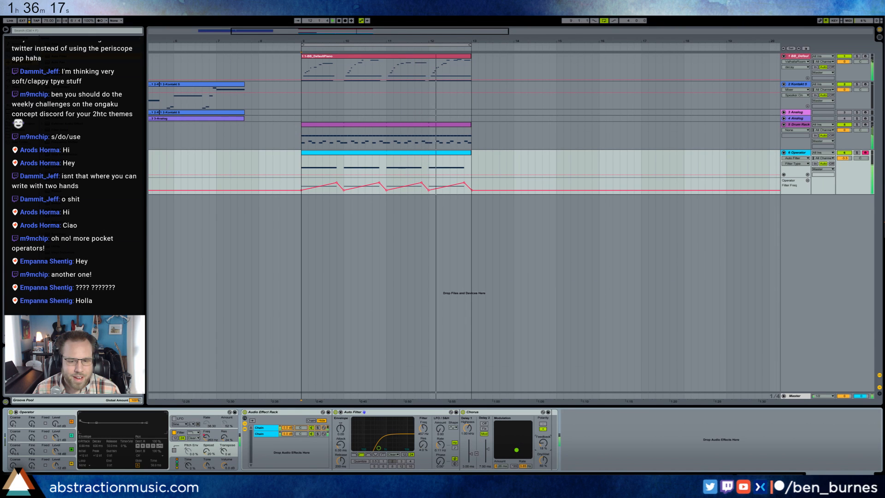
{"action": "left_click", "coordinate": [543, 443]}
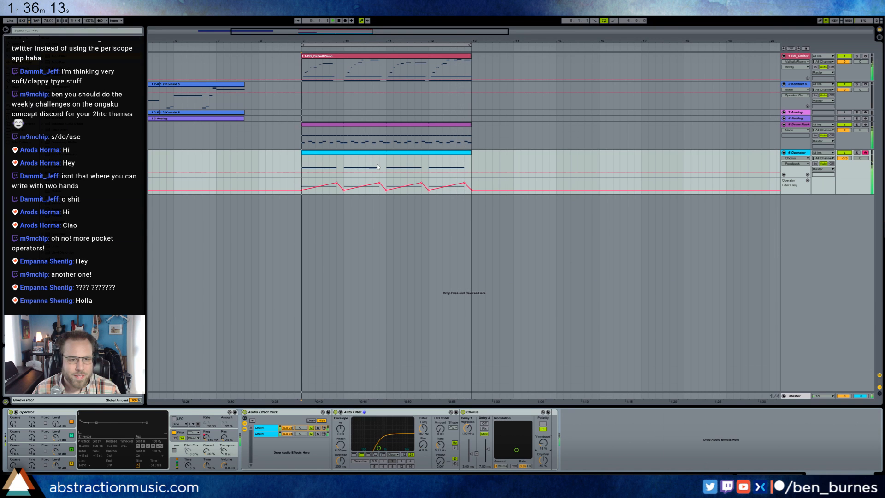
Step: Unfold the 4 Analog track, arm it for recording and activate it
{"action": "left_click", "coordinate": [799, 114]}
{"action": "left_click", "coordinate": [784, 118]}
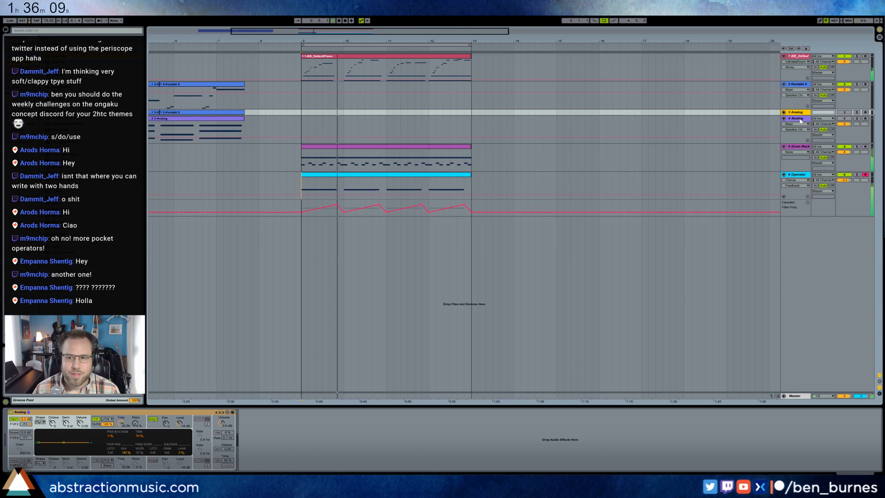
{"action": "left_click", "coordinate": [796, 119]}
{"action": "left_click", "coordinate": [864, 118]}
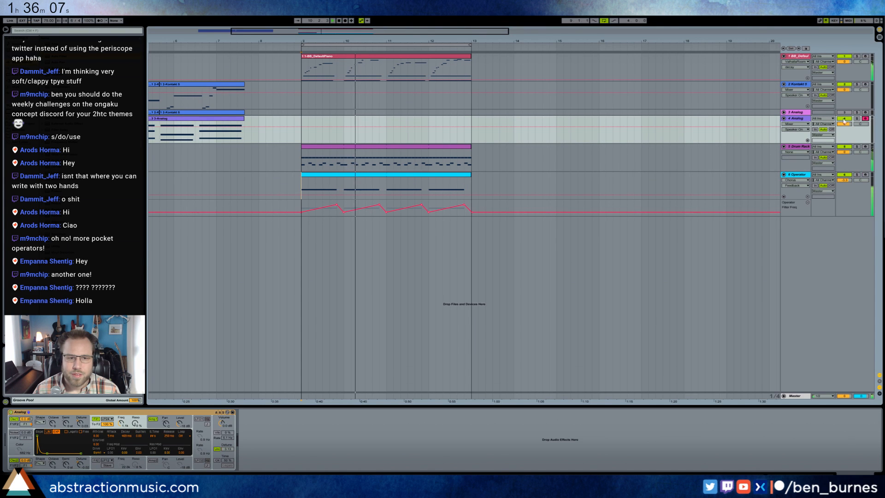
{"action": "left_click", "coordinate": [801, 119]}
Step: Adjust Analog's first filter frequency and give its amp envelope a linear slope with a slower attack
{"action": "left_click_drag", "start_coordinate": [122, 423], "coordinate": [121, 416]}
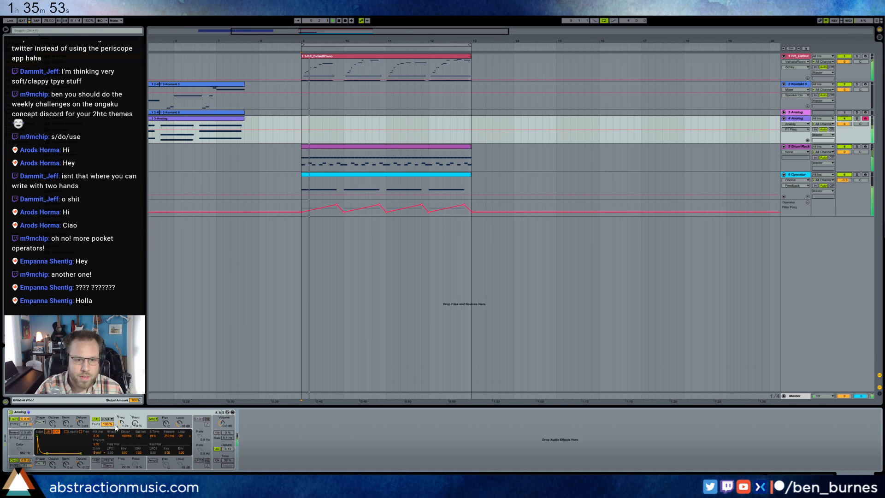
{"action": "left_click", "coordinate": [156, 426]}
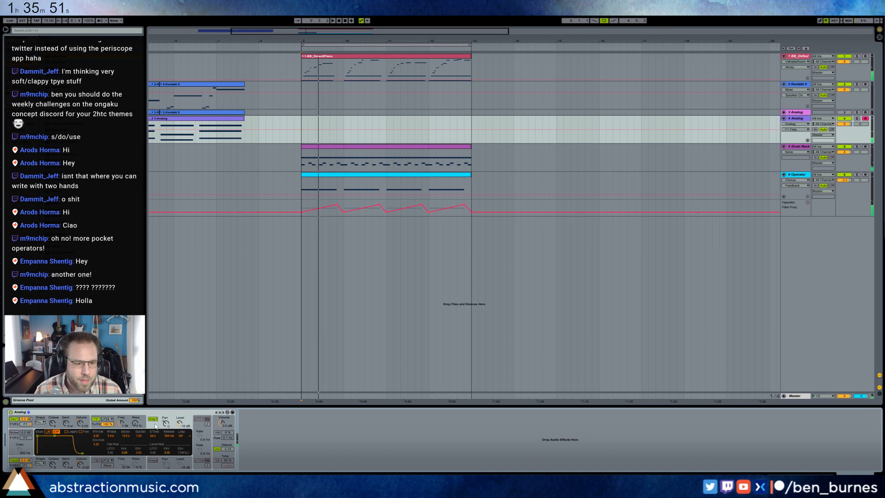
{"action": "left_click", "coordinate": [47, 432]}
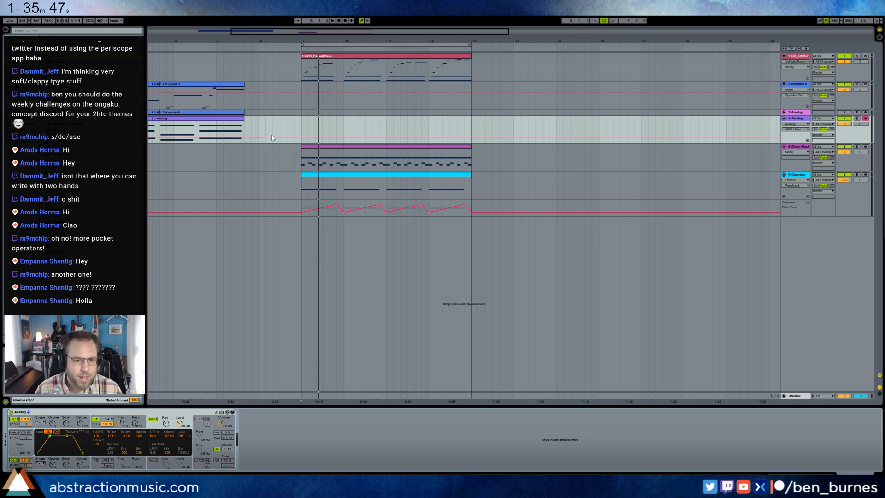
Step: Record a sustained three-note chord on the 4 Analog track starting at bar 9
{"action": "left_click", "coordinate": [301, 128]}
{"action": "key", "text": "F9"}
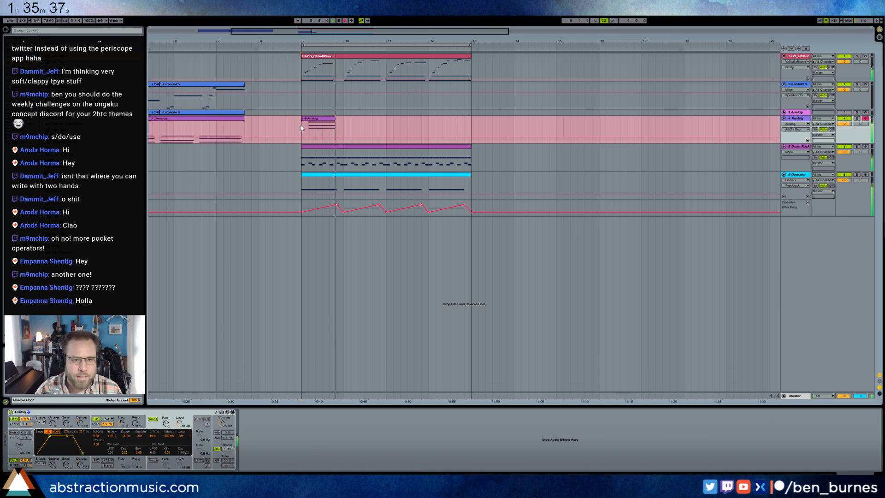
{"action": "key", "text": "space"}
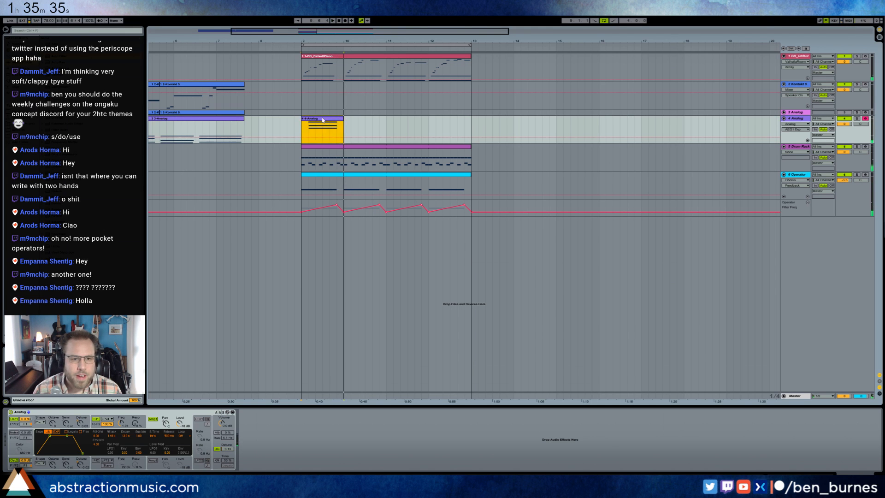
Step: Extend the recorded Analog chord clip to bar 13 and turn on its clip loop
{"action": "double_click", "coordinate": [323, 120]}
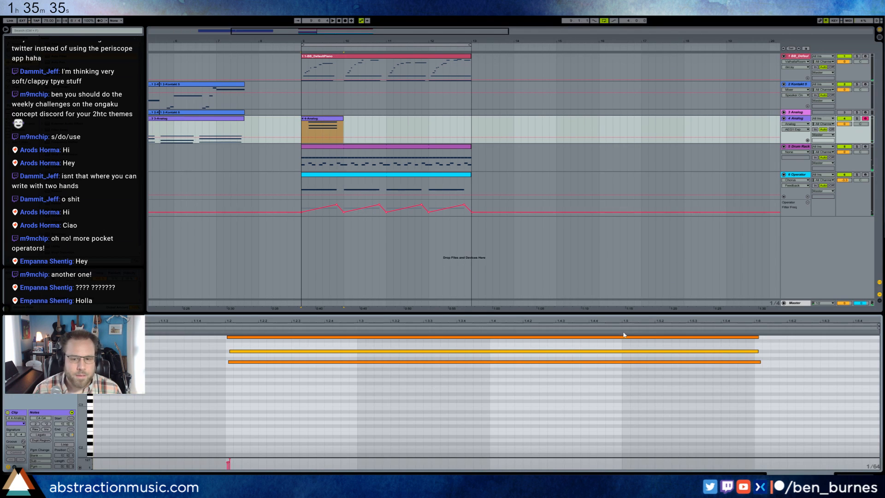
{"action": "left_click", "coordinate": [59, 467]}
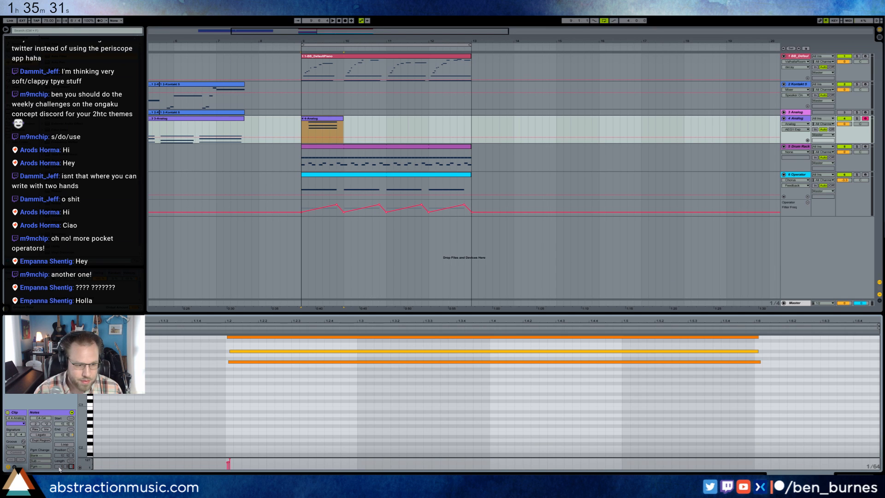
{"action": "left_click_drag", "start_coordinate": [344, 119], "coordinate": [471, 124]}
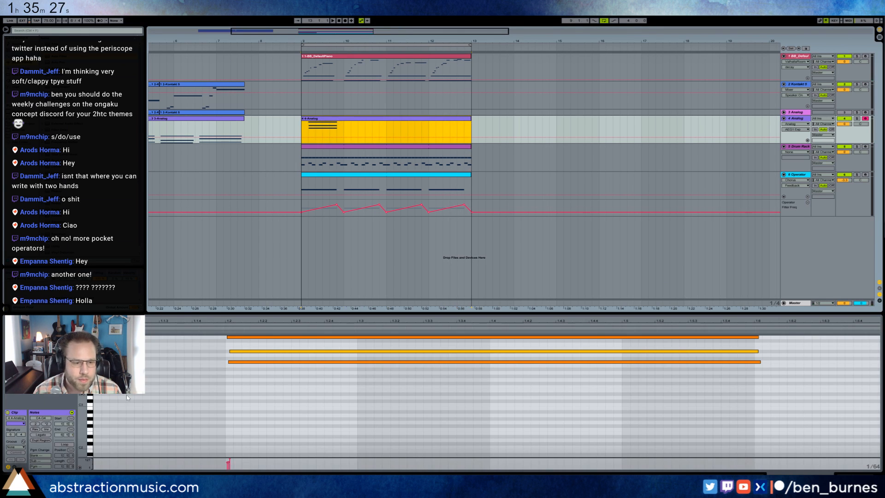
{"action": "left_click", "coordinate": [60, 445]}
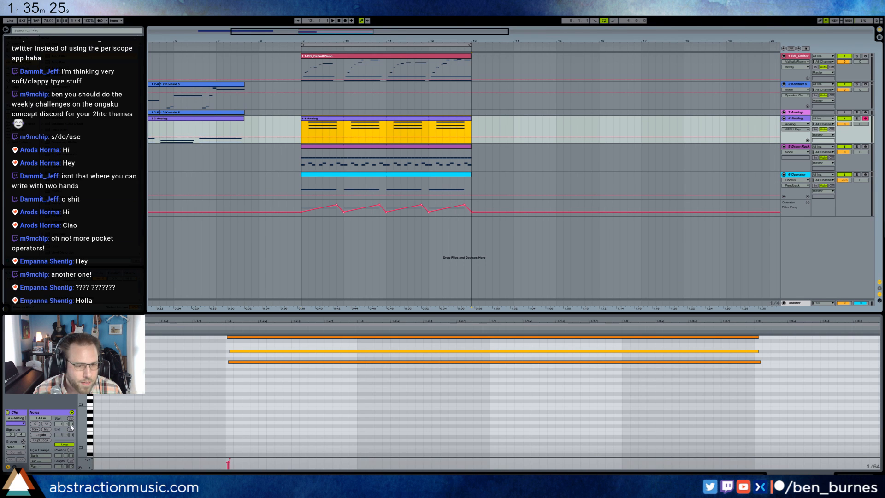
Step: Add an EQ Eight after the Chorus on the 6 Operator track and shift its two upper bands lower in frequency
{"action": "key", "text": "space"}
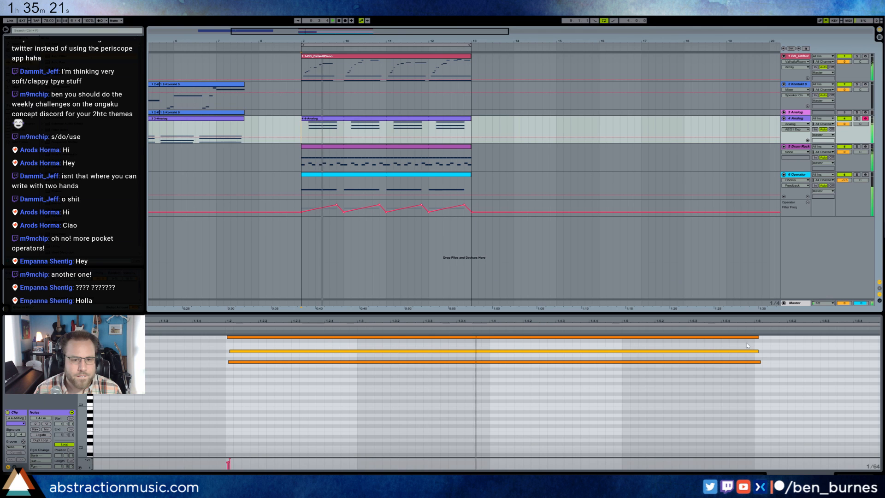
{"action": "left_click", "coordinate": [446, 191]}
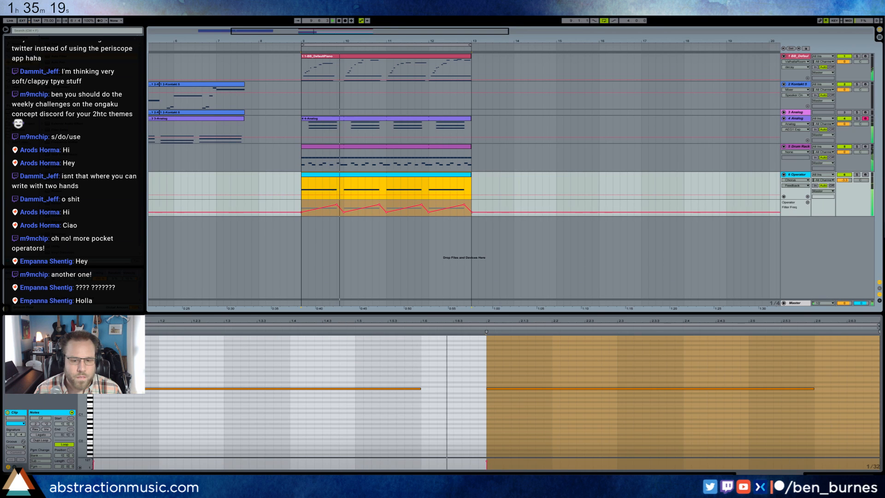
{"action": "left_click", "coordinate": [842, 477]}
{"action": "left_click_drag", "start_coordinate": [60, 105], "coordinate": [587, 446]}
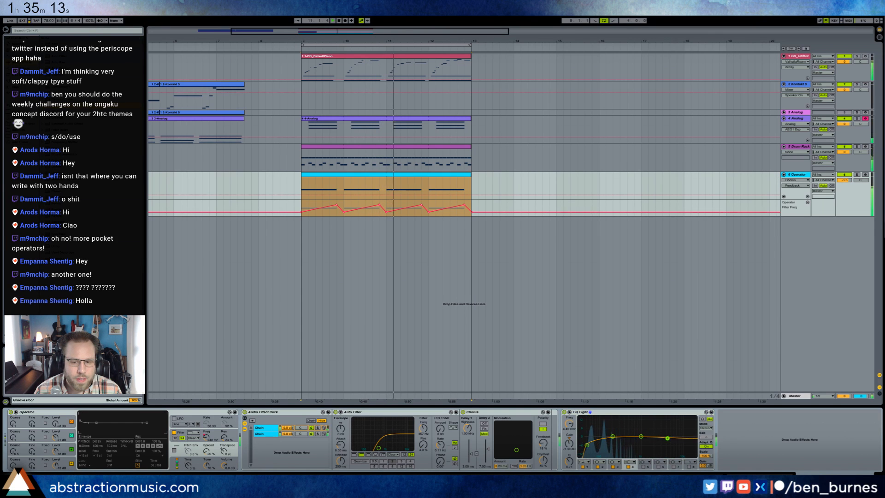
{"action": "left_click_drag", "start_coordinate": [670, 437], "coordinate": [637, 435]}
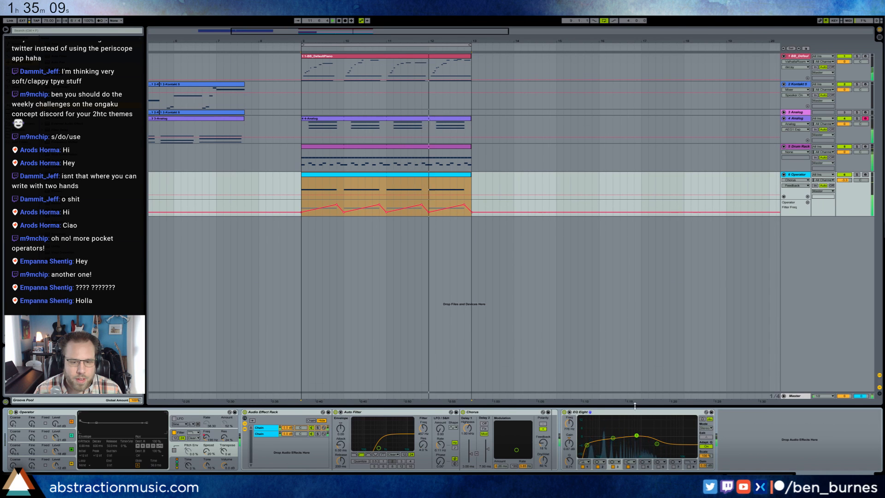
Step: Add an extra snareStick hit directly after the last snare hit in the first bar of the Drum Rack clip
{"action": "left_click", "coordinate": [452, 146]}
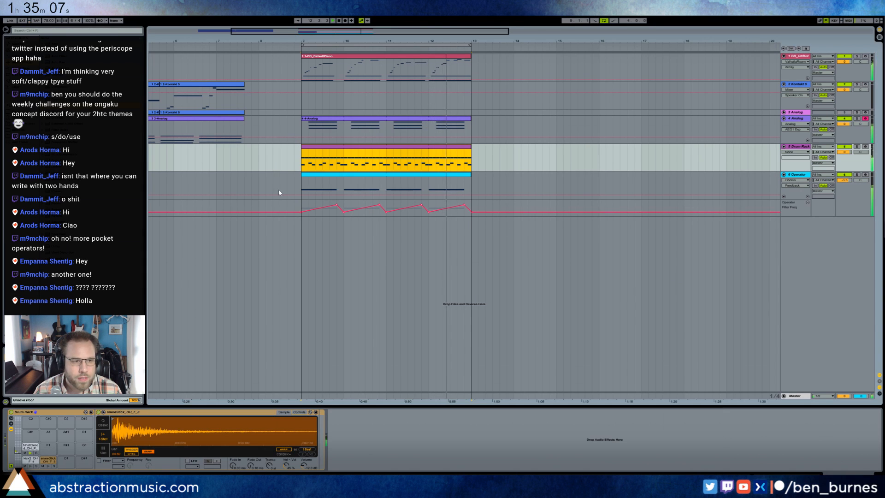
{"action": "double_click", "coordinate": [421, 146]}
{"action": "left_click", "coordinate": [528, 354]}
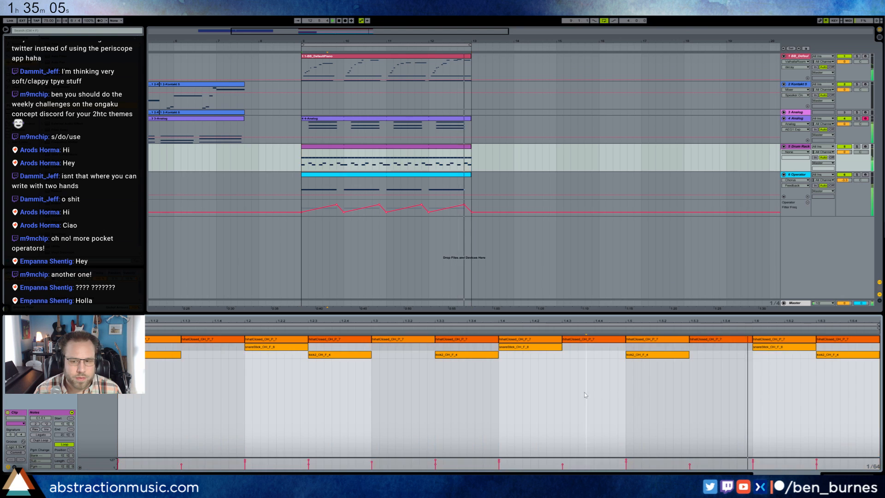
{"action": "left_click", "coordinate": [787, 347]}
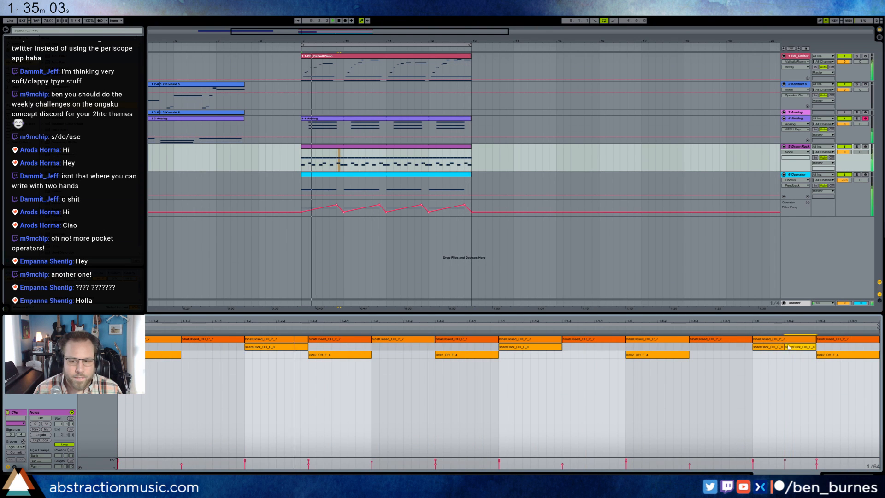
{"action": "key", "text": "ctrl+d"}
{"action": "left_click_drag", "start_coordinate": [800, 348], "coordinate": [799, 357]}
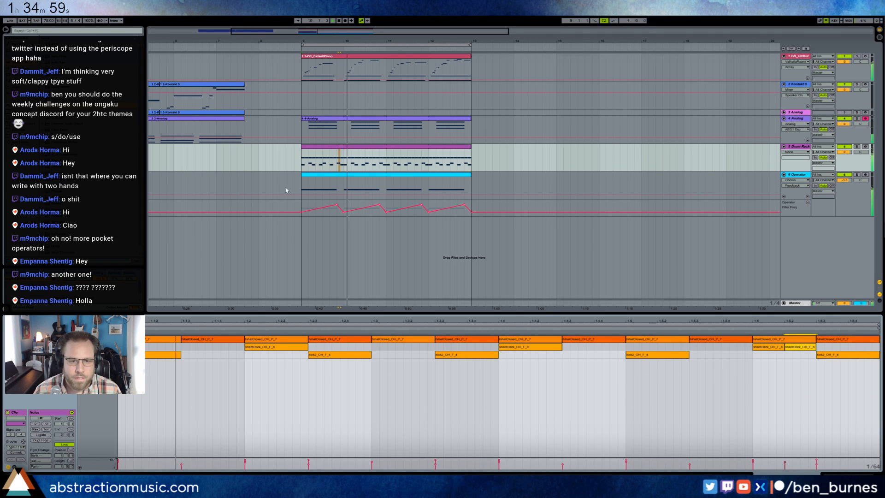
{"action": "key", "text": "space"}
{"action": "left_click", "coordinate": [356, 392]}
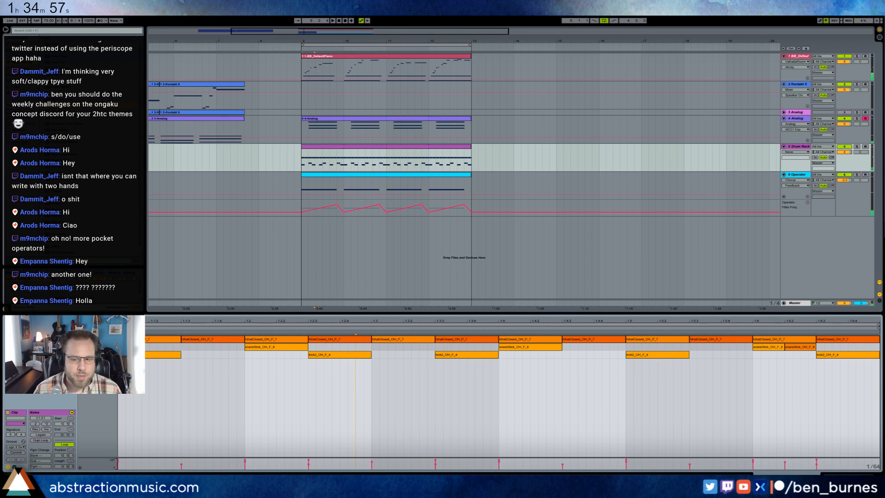
Step: Arm the 2 Kontakt 5 track and record a melody on it starting at bar 9
{"action": "key", "text": "shift+Tab"}
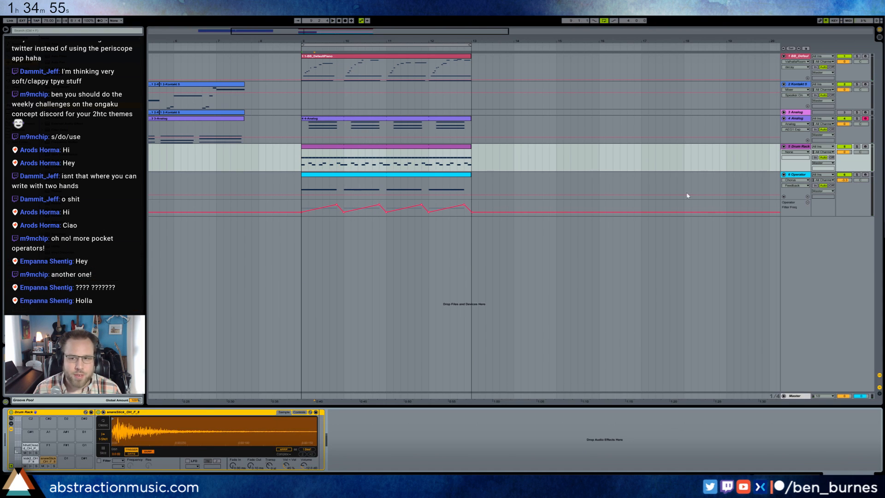
{"action": "left_click", "coordinate": [798, 85]}
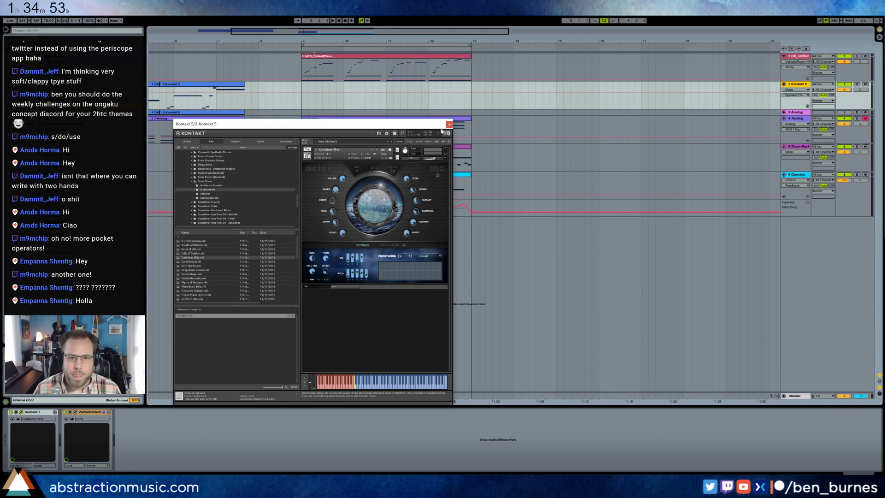
{"action": "left_click", "coordinate": [449, 124]}
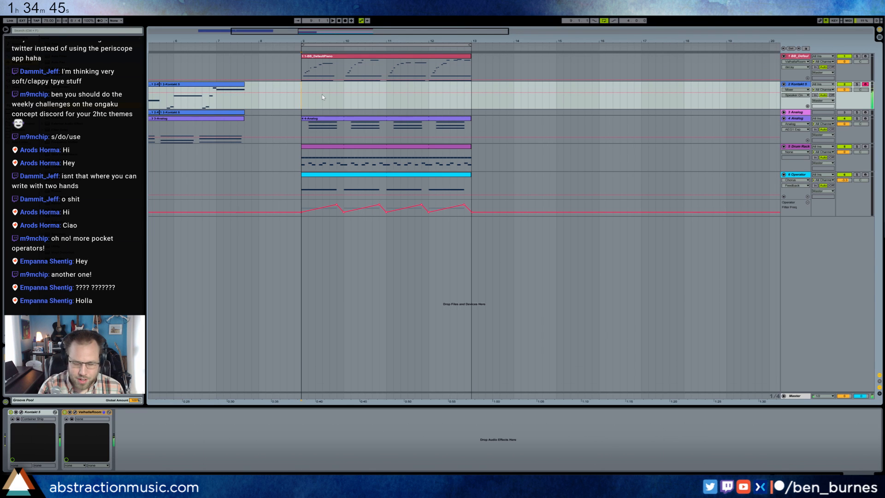
{"action": "key", "text": "F9"}
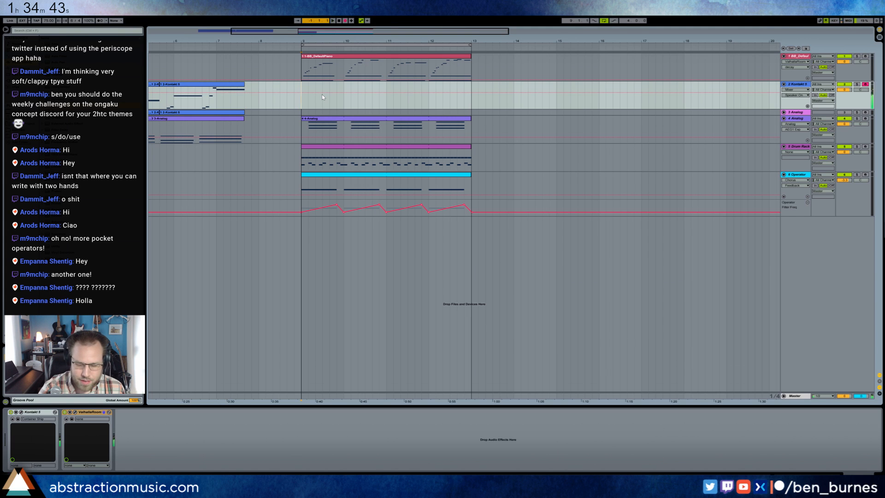
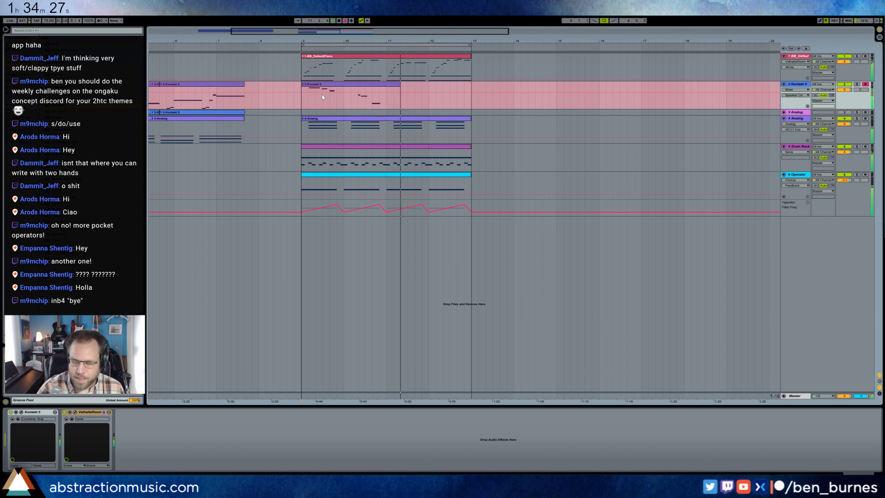
{"action": "key", "text": "space"}
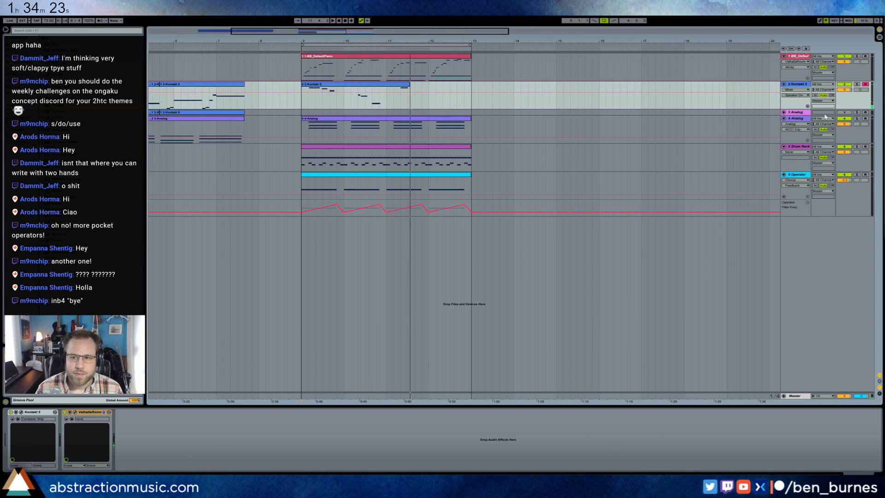
Step: Deactivate the newly recorded Kontakt clip and record a melody on the armed 3 Analog track from bar 9
{"action": "left_click", "coordinate": [865, 113]}
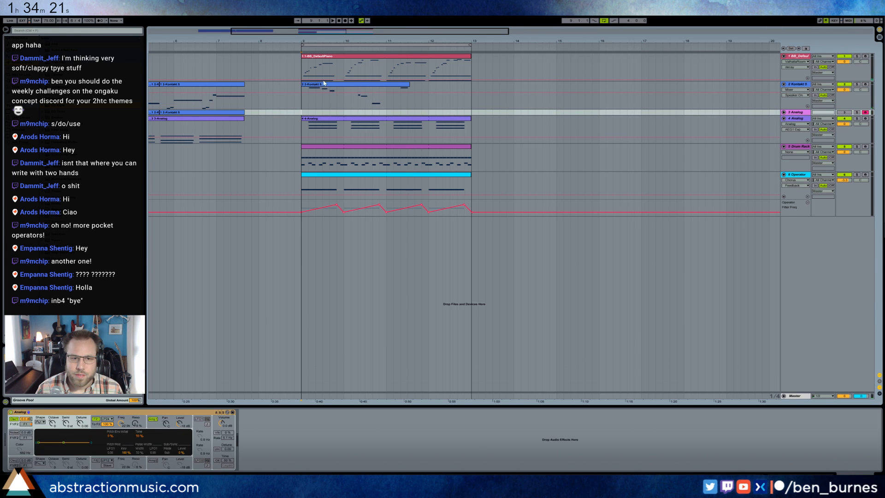
{"action": "left_click", "coordinate": [324, 83]}
{"action": "key", "text": "0"}
{"action": "left_click", "coordinate": [304, 113]}
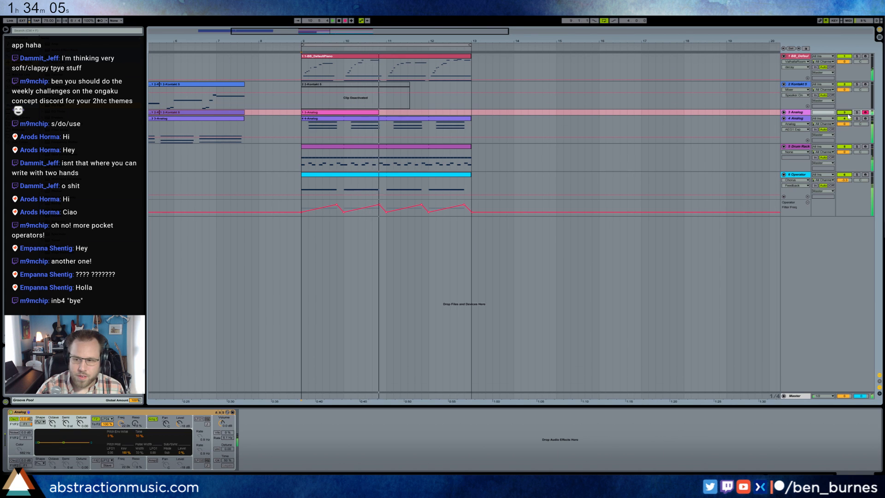
{"action": "key", "text": "space"}
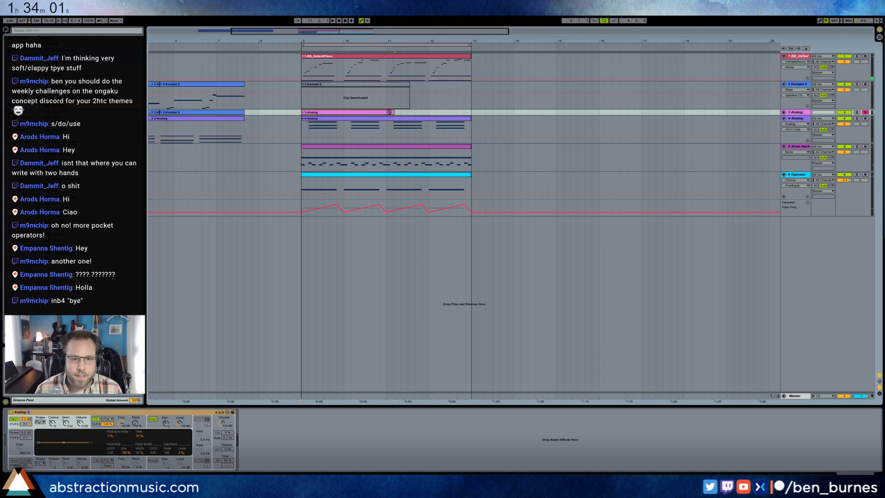
Step: Loop the recorded 3-Analog clip in two-bar repeats up to bar 13 and move it onto the 2 Kontakt 5 track
{"action": "left_click", "coordinate": [784, 112]}
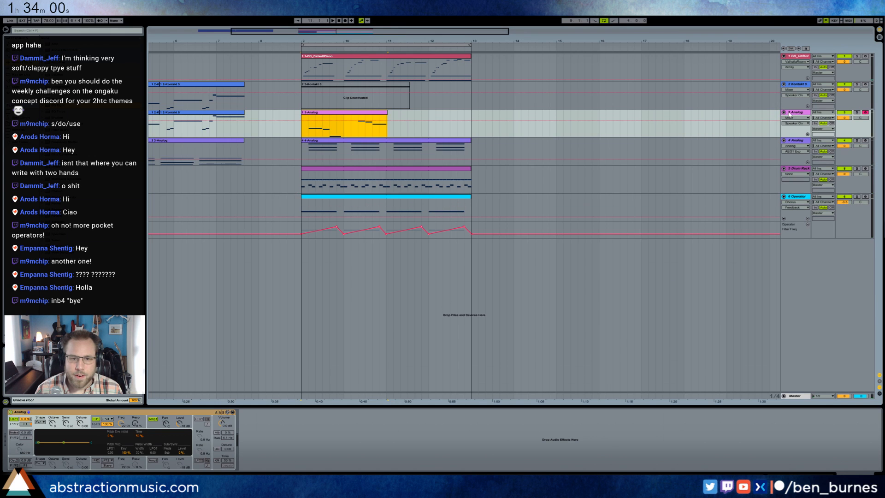
{"action": "double_click", "coordinate": [379, 114]}
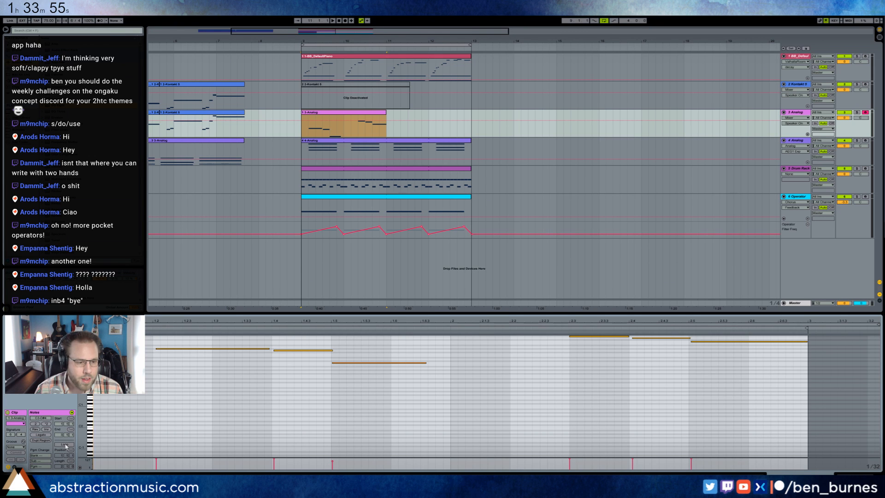
{"action": "left_click", "coordinate": [382, 116]}
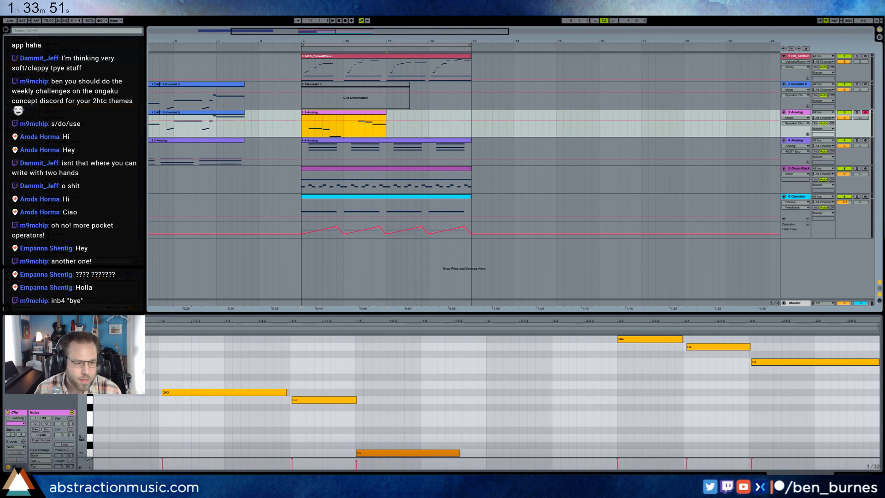
{"action": "left_click", "coordinate": [67, 445]}
{"action": "left_click_drag", "start_coordinate": [385, 113], "coordinate": [469, 103]}
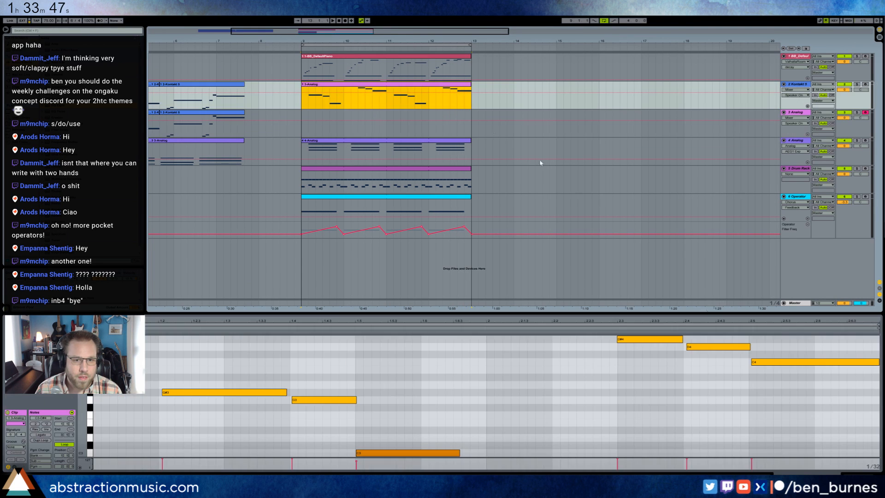
Step: Audition the instruments following Container Ship in Kontakt on the 2 Kontakt 5 track and load Dream Drops
{"action": "key", "text": "shift+Tab"}
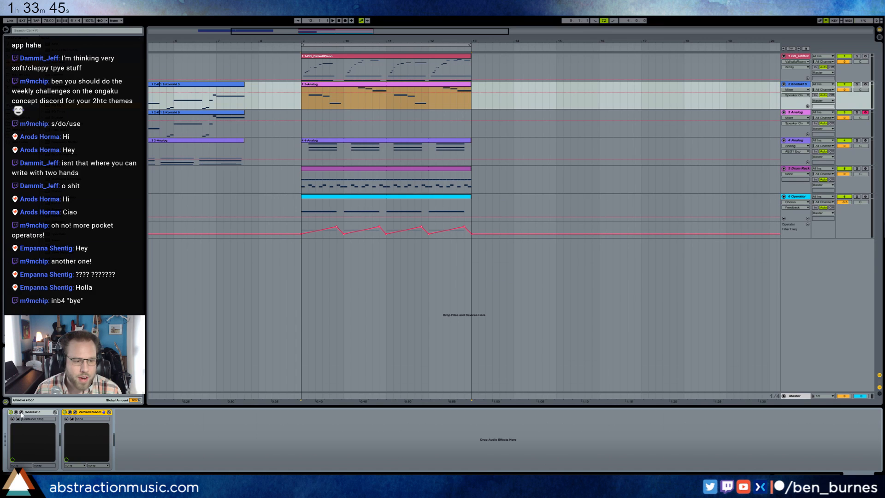
{"action": "left_click", "coordinate": [21, 412]}
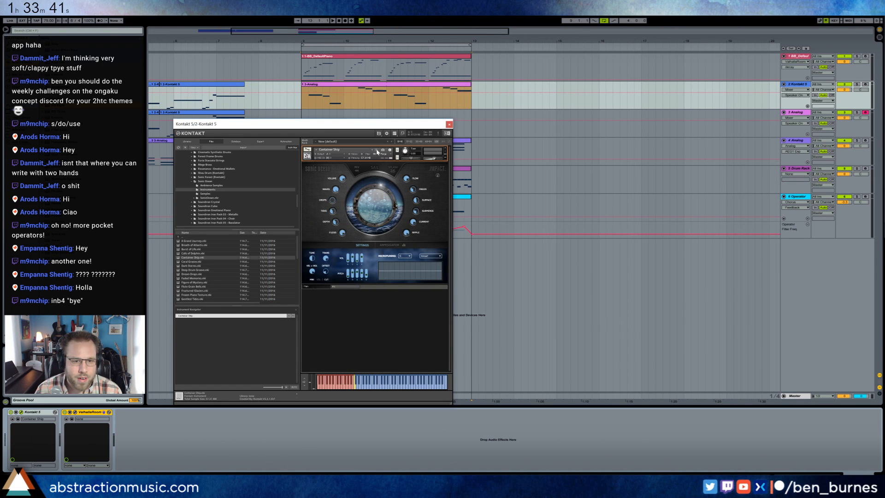
{"action": "left_click", "coordinate": [377, 152]}
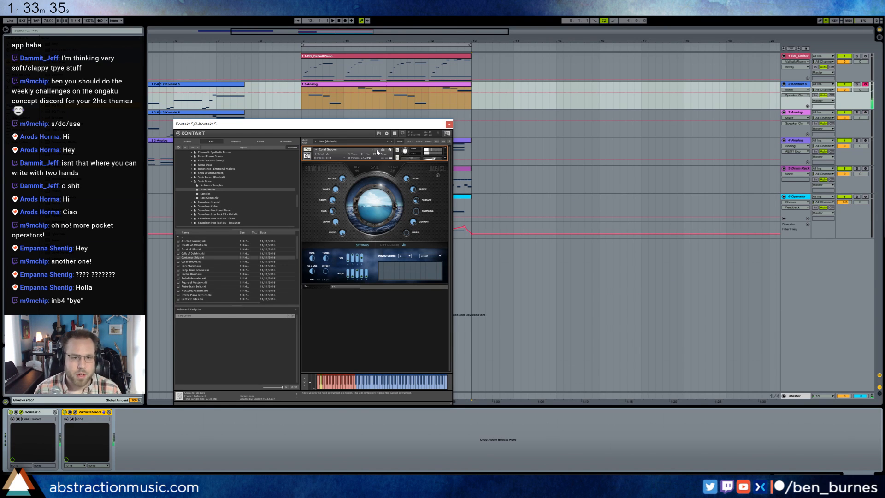
{"action": "left_click", "coordinate": [377, 153]}
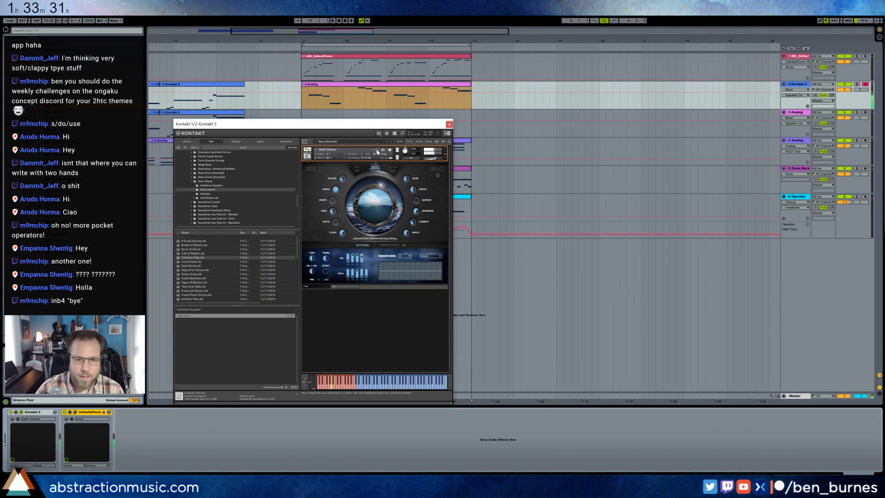
{"action": "left_click", "coordinate": [377, 150]}
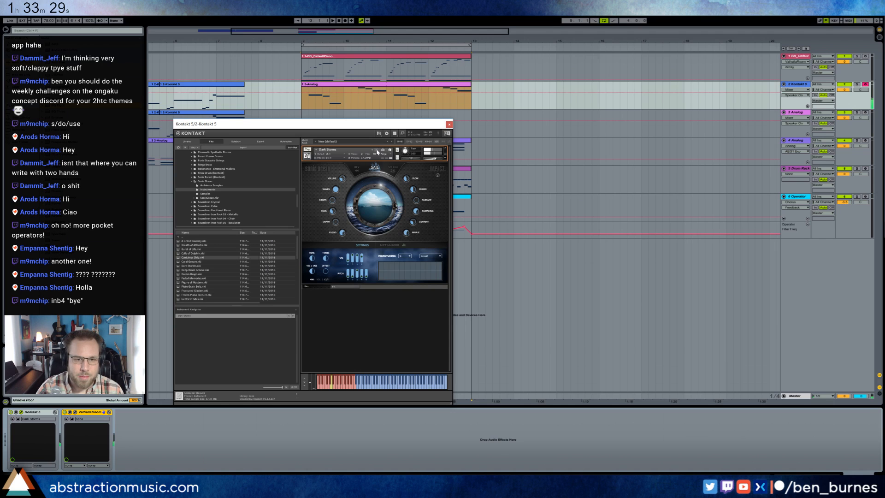
{"action": "left_click", "coordinate": [377, 151]}
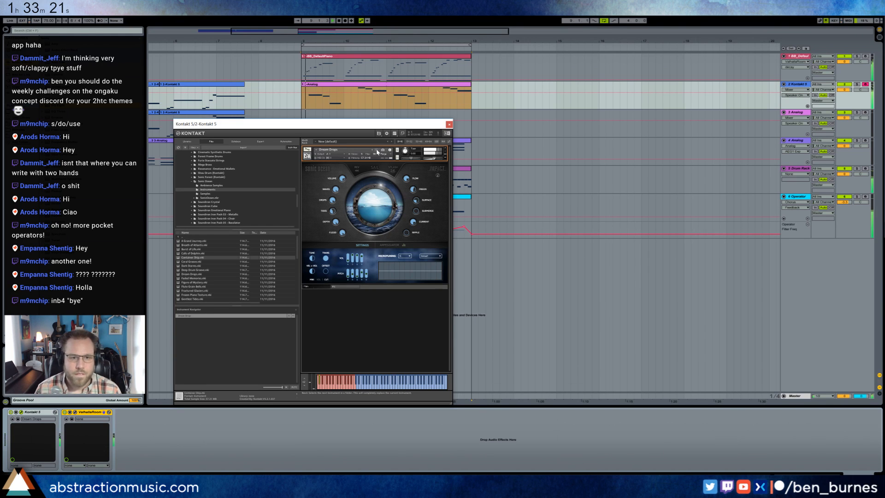
Step: In the Kontakt melody clip, nudge the last D and C notes slightly earlier, then shorten the C and add a G# after it
{"action": "double_click", "coordinate": [366, 85]}
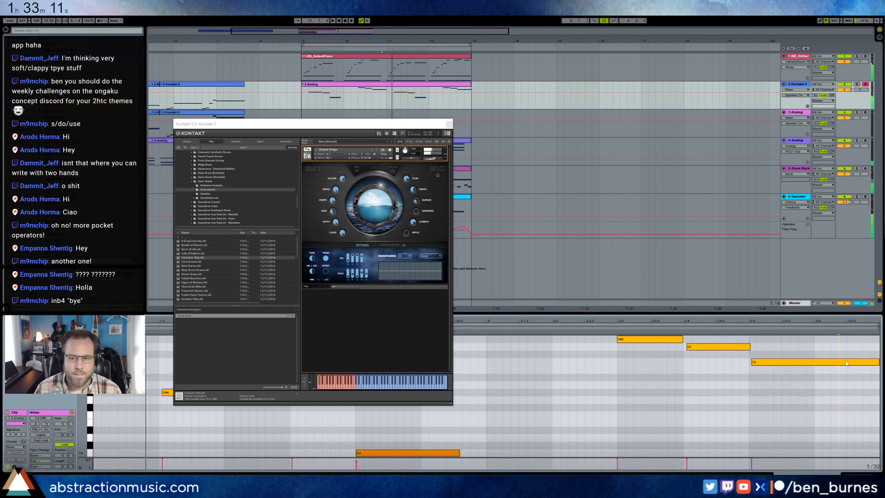
{"action": "left_click_drag", "start_coordinate": [725, 347], "coordinate": [724, 347]}
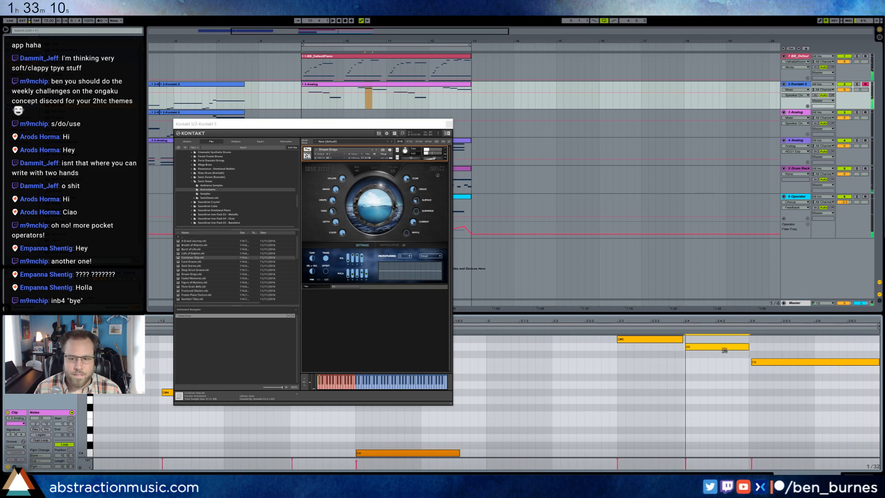
{"action": "left_click", "coordinate": [771, 361]}
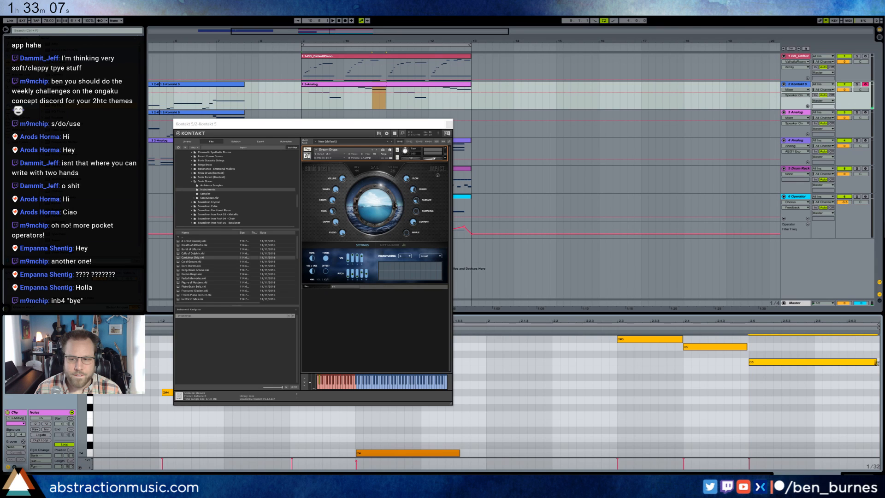
{"action": "left_click_drag", "start_coordinate": [876, 363], "coordinate": [877, 394]}
{"action": "double_click", "coordinate": [818, 392]}
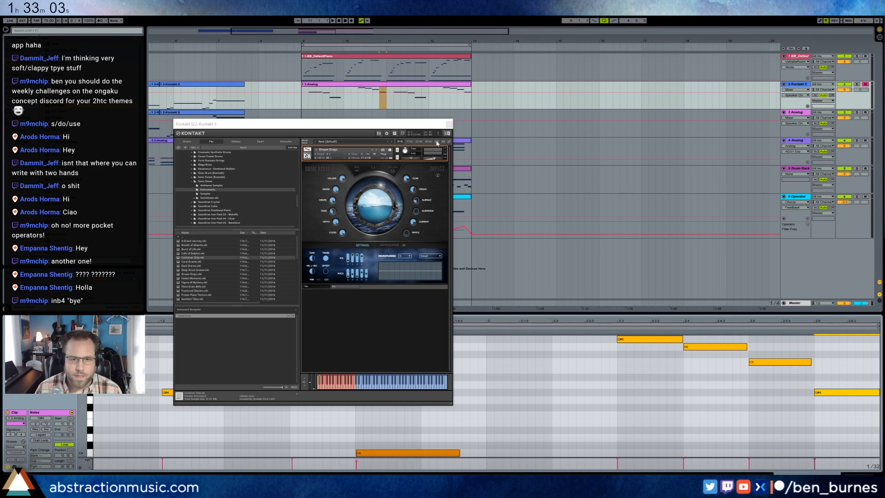
Step: Close the Kontakt window and lower the 2 Kontakt 5 track's volume during playback
{"action": "left_click", "coordinate": [449, 124]}
{"action": "key", "text": "space"}
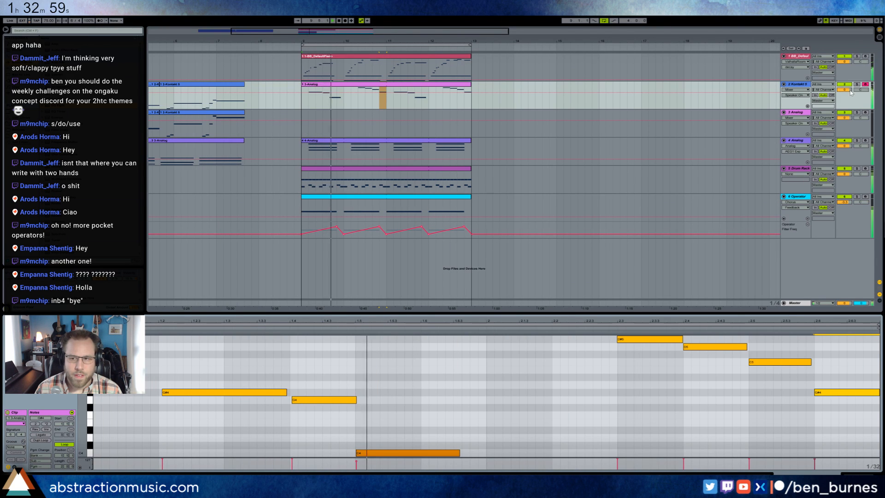
{"action": "left_click_drag", "start_coordinate": [851, 92], "coordinate": [831, 100]}
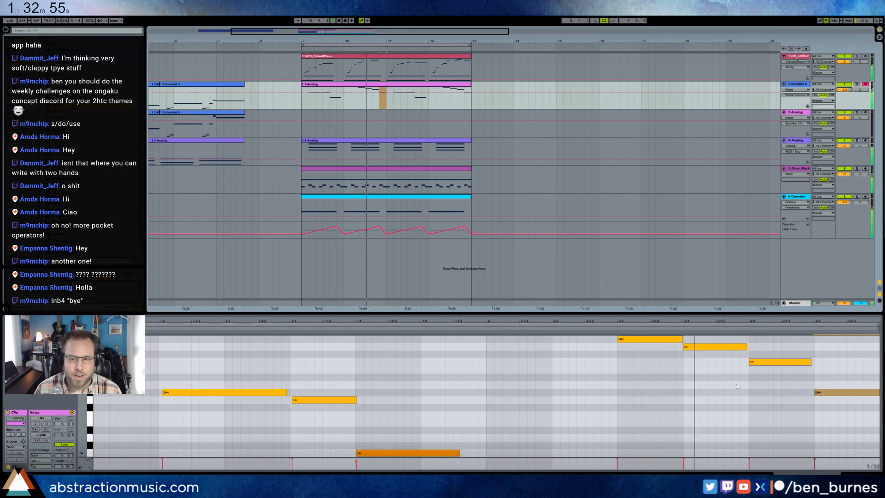
{"action": "left_click", "coordinate": [827, 398]}
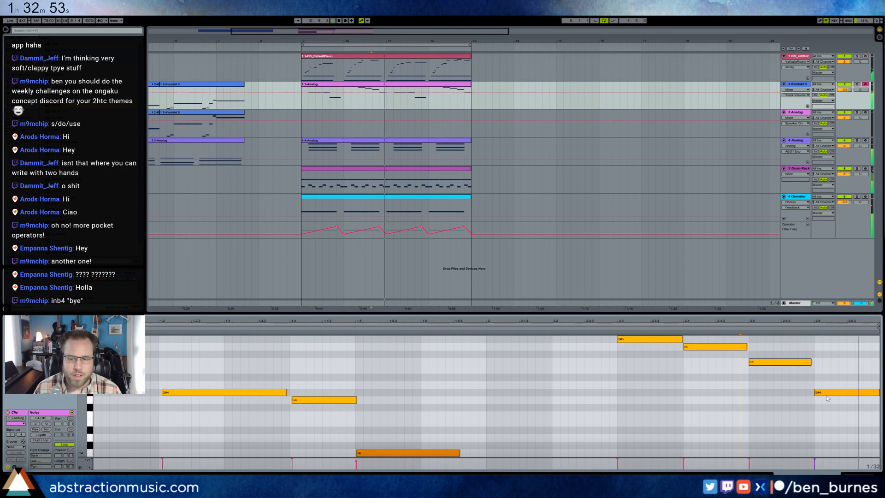
Step: Quantize the G4 and C4 notes in the first half of the Kontakt melody clip
{"action": "left_click", "coordinate": [824, 393]}
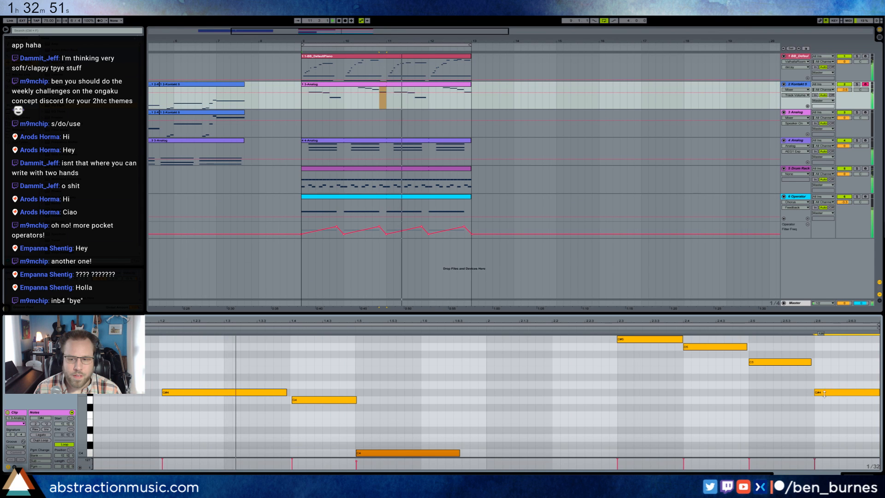
{"action": "left_click", "coordinate": [790, 396]}
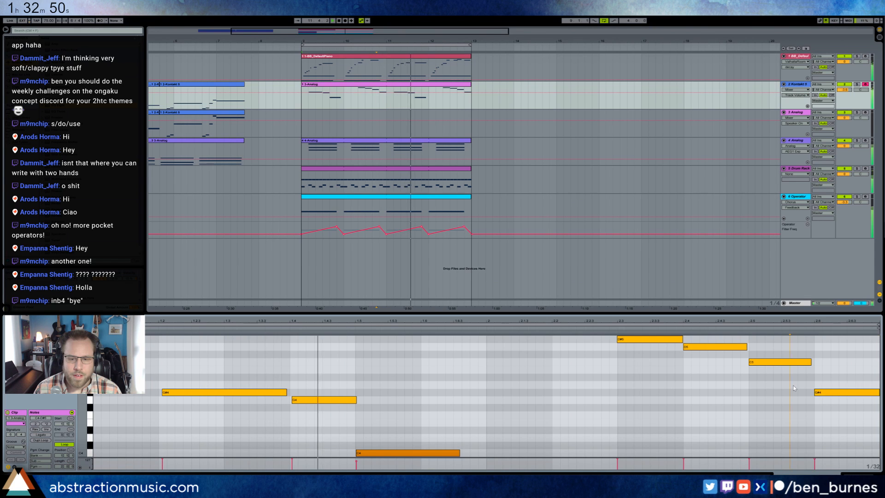
{"action": "left_click", "coordinate": [303, 398]}
{"action": "key", "text": "ctrl+u"}
{"action": "left_click", "coordinate": [415, 453]}
{"action": "key", "text": "ctrl+u"}
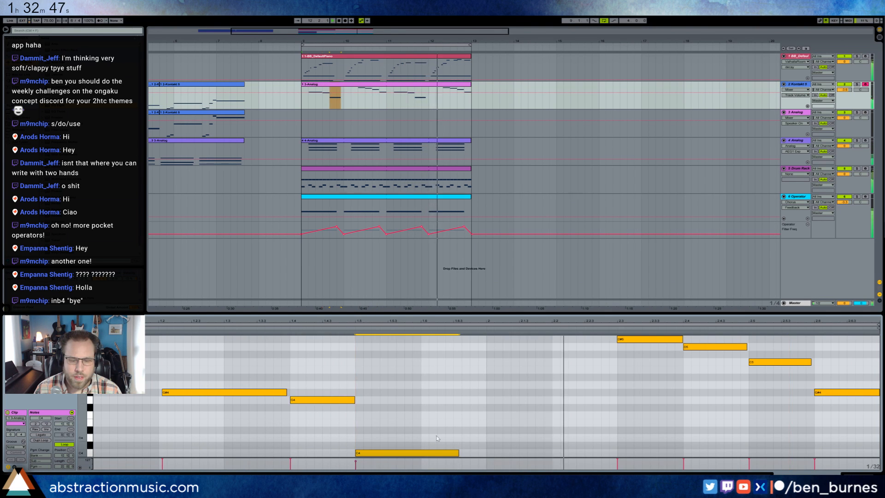
{"action": "left_click", "coordinate": [445, 438]}
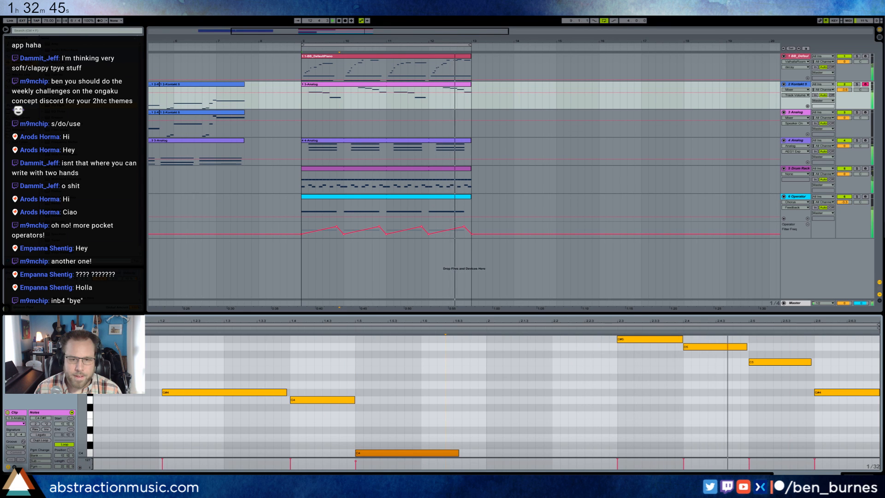
Step: Review the Operator track's devices and the Drum Rack clip's notes while the loop plays
{"action": "key", "text": "shift+Tab"}
{"action": "left_click", "coordinate": [447, 209]}
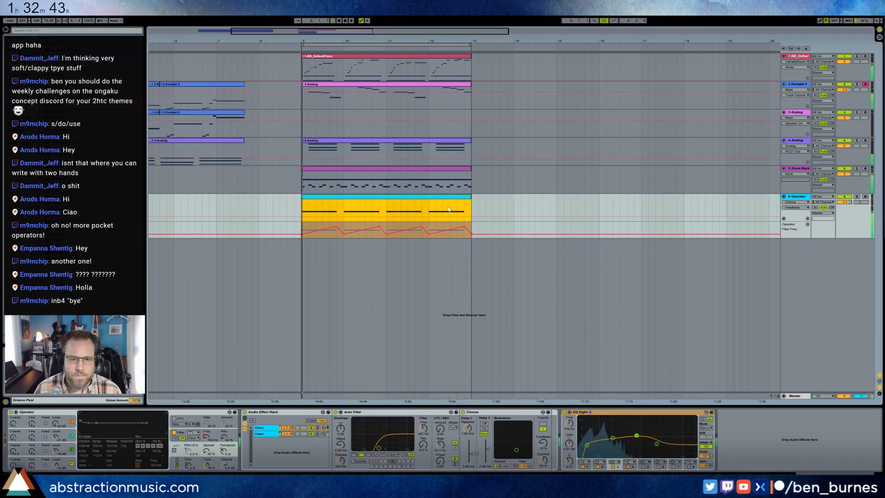
{"action": "key", "text": "Up"}
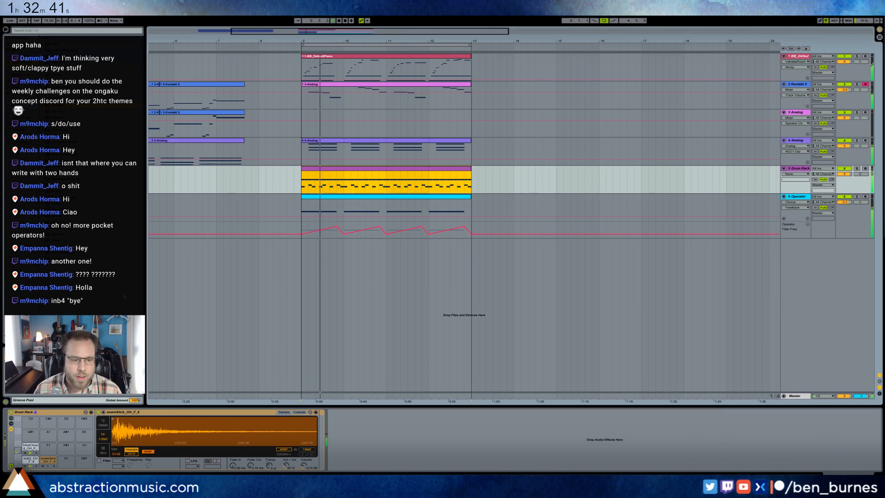
{"action": "key", "text": "shift+Tab"}
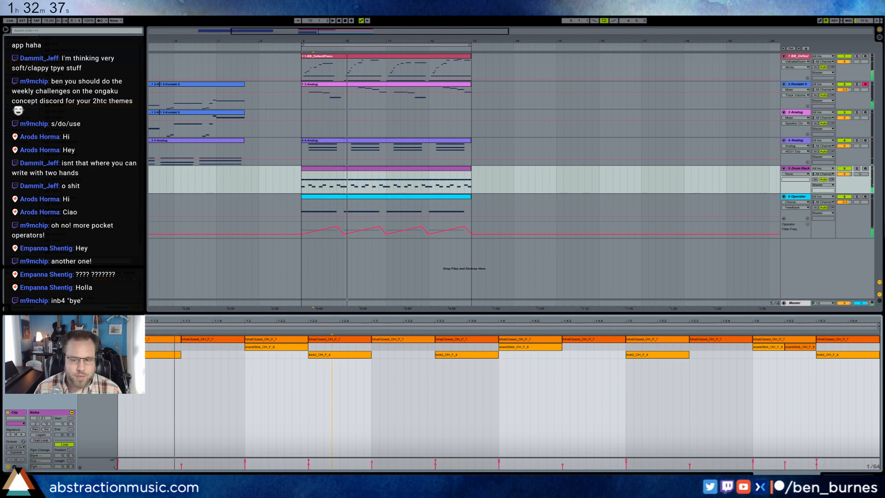
{"action": "key", "text": "shift+Tab"}
Step: Delete the old Kontakt and Analog clips before bar 8, and remove the empty 3 Analog track
{"action": "left_click", "coordinate": [289, 30]}
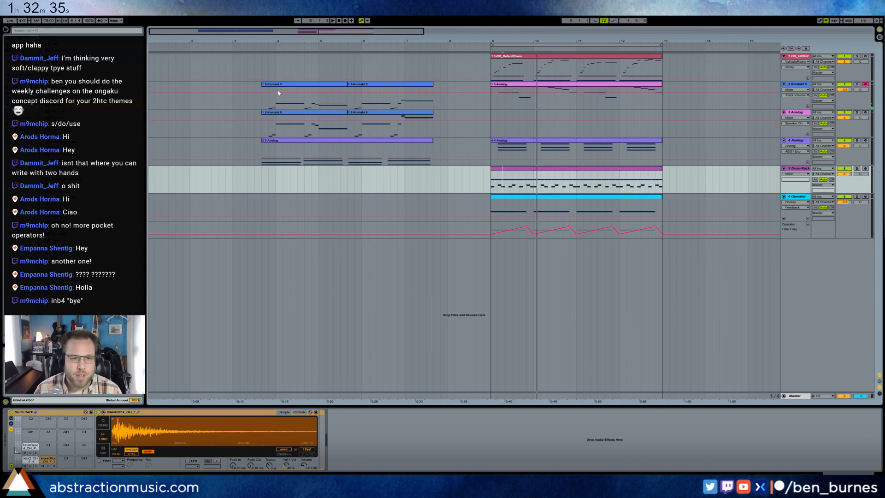
{"action": "left_click", "coordinate": [262, 96]}
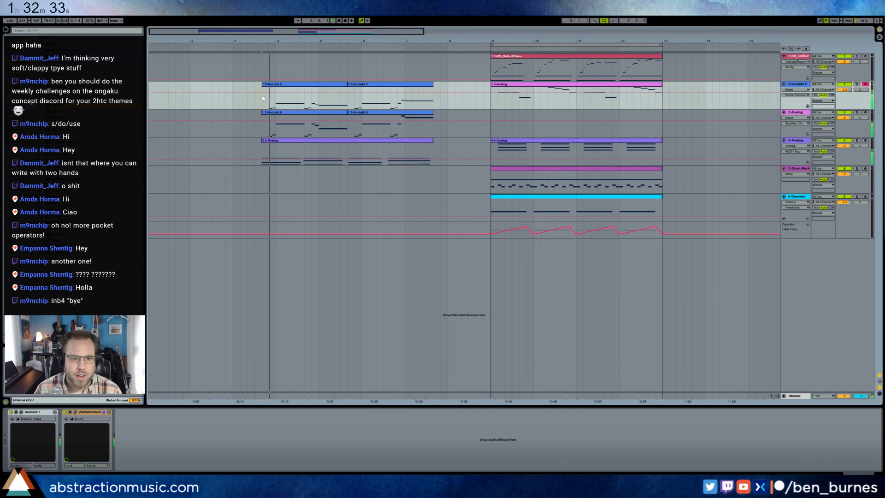
{"action": "key", "text": "space"}
{"action": "left_click_drag", "start_coordinate": [251, 100], "coordinate": [448, 161]}
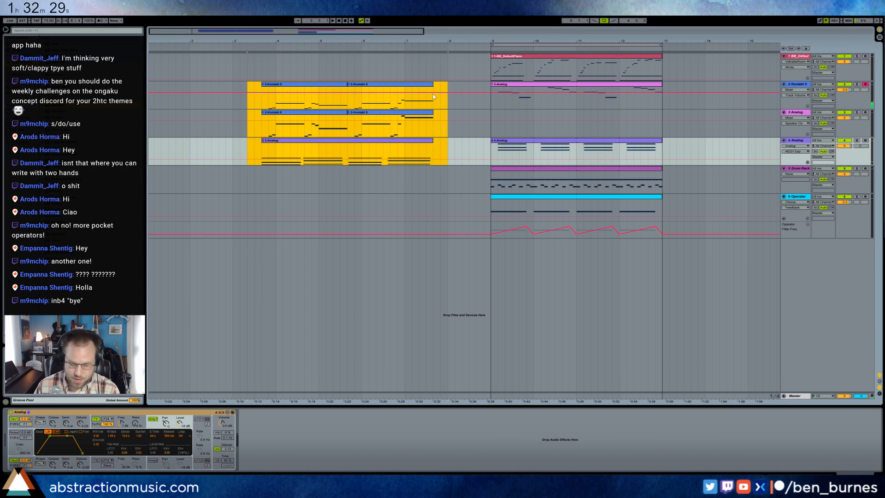
{"action": "key", "text": "Delete"}
{"action": "left_click", "coordinate": [796, 115]}
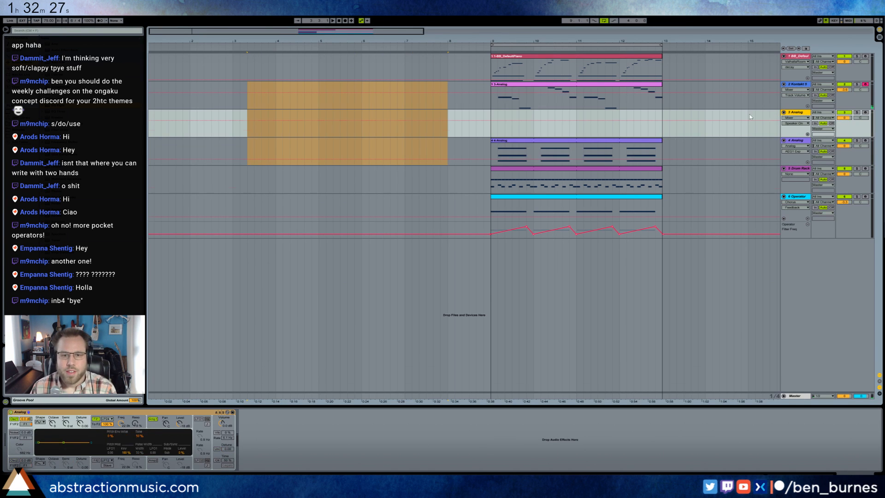
{"action": "key", "text": "Delete"}
Step: Delete the empty time between bars 2 and 8 across all tracks so the arrangement moves earlier
{"action": "left_click", "coordinate": [464, 63]}
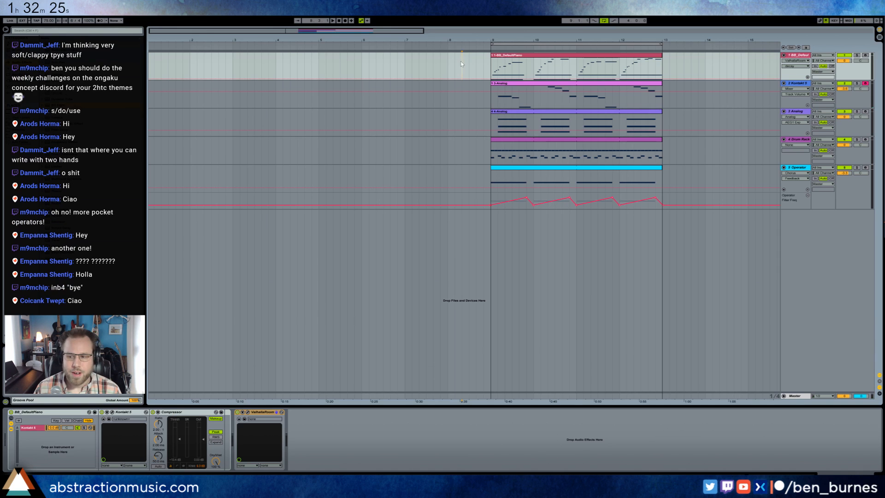
{"action": "left_click_drag", "start_coordinate": [451, 65], "coordinate": [190, 205]}
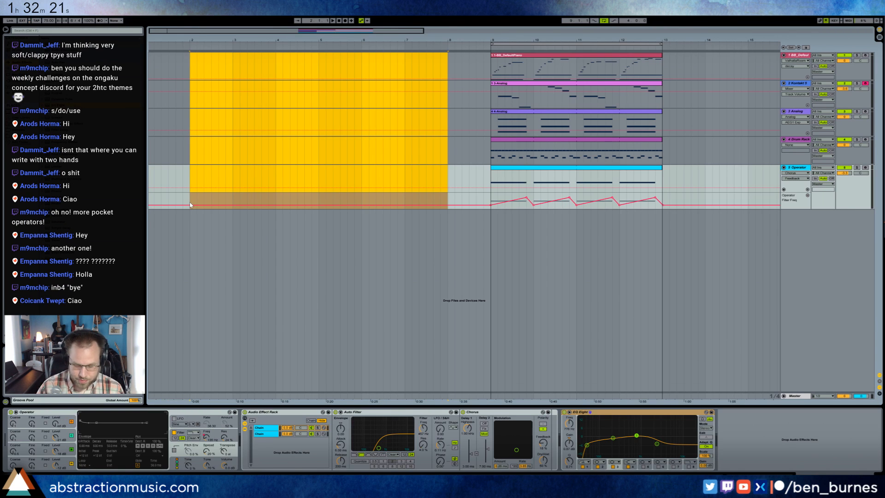
{"action": "key", "text": "ctrl+shift+Delete"}
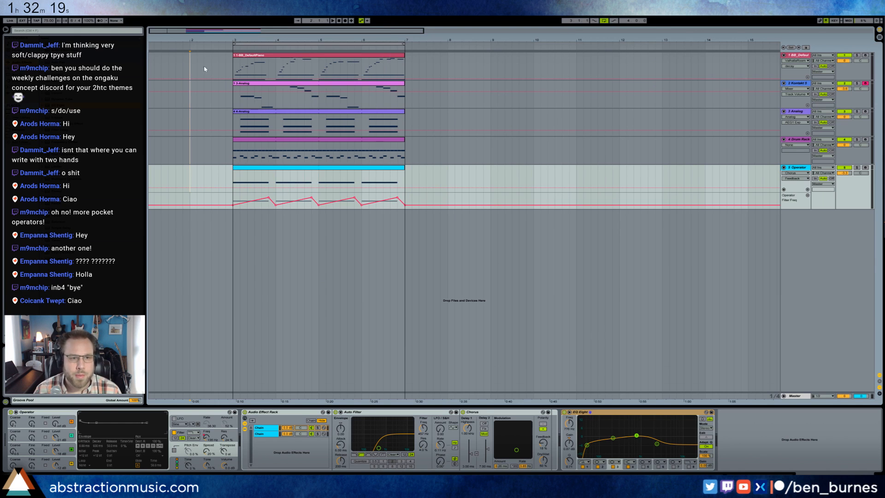
{"action": "left_click_drag", "start_coordinate": [221, 32], "coordinate": [221, 32]}
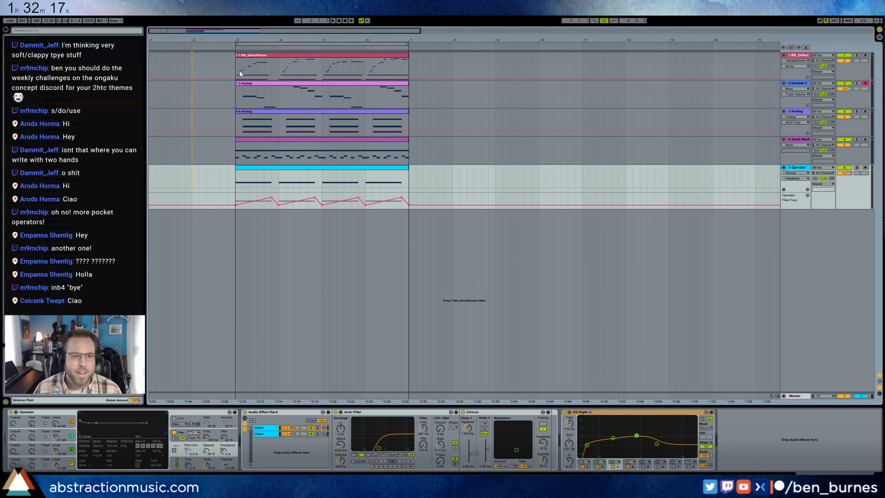
{"action": "left_click", "coordinate": [194, 60]}
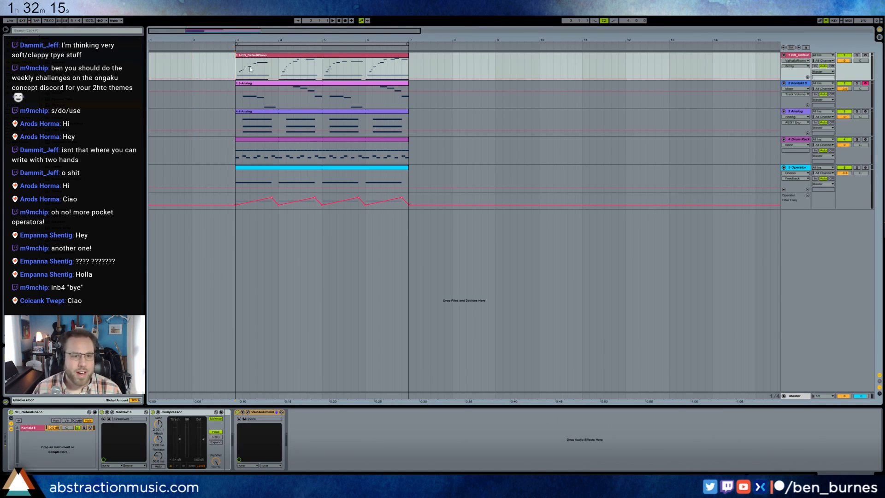
{"action": "left_click", "coordinate": [232, 123]}
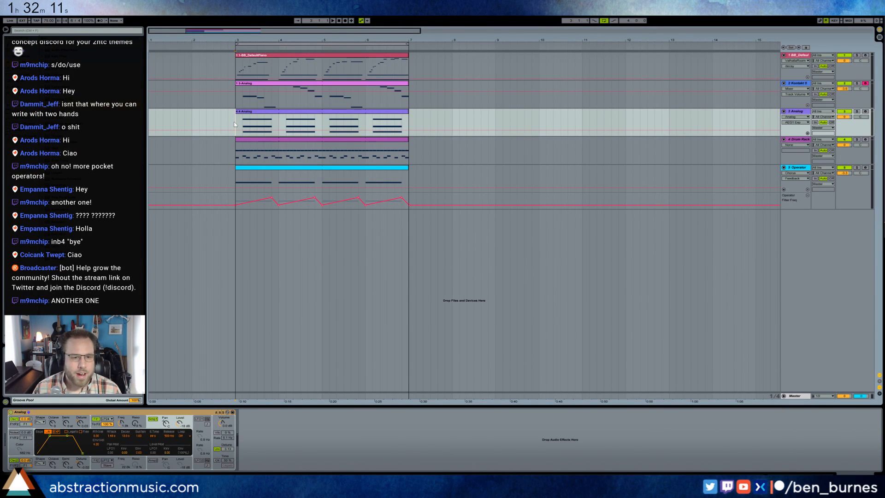
{"action": "left_click", "coordinate": [785, 190]}
{"action": "left_click", "coordinate": [784, 190]}
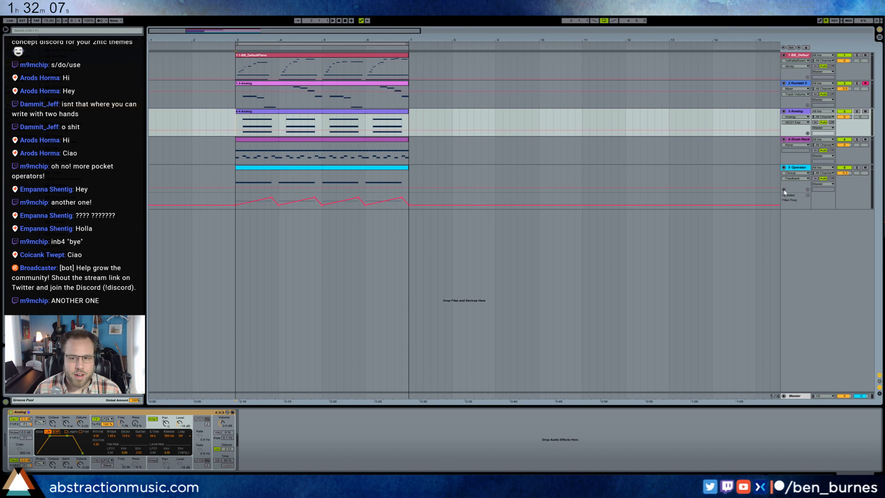
{"action": "left_click", "coordinate": [412, 259]}
{"action": "left_click", "coordinate": [239, 70]}
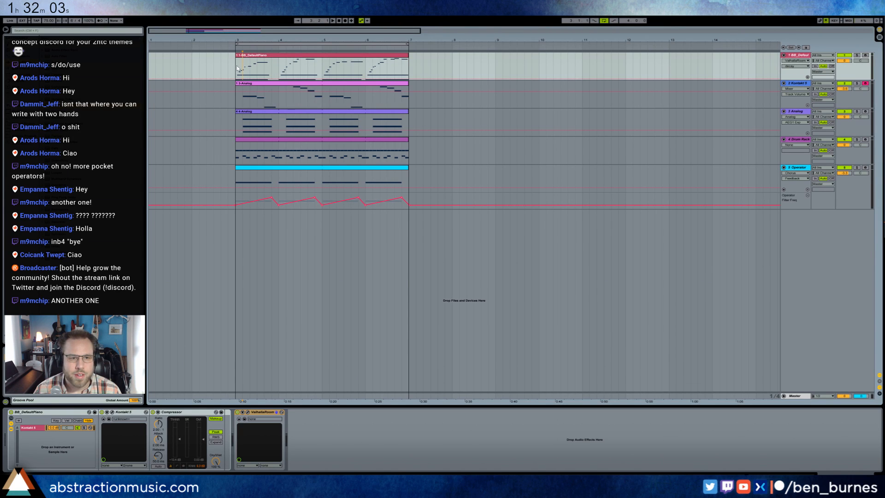
Step: Add an Overdrive effect to the Drum Rack track, lower its dry/wet amount, and play the loop
{"action": "left_click", "coordinate": [289, 142]}
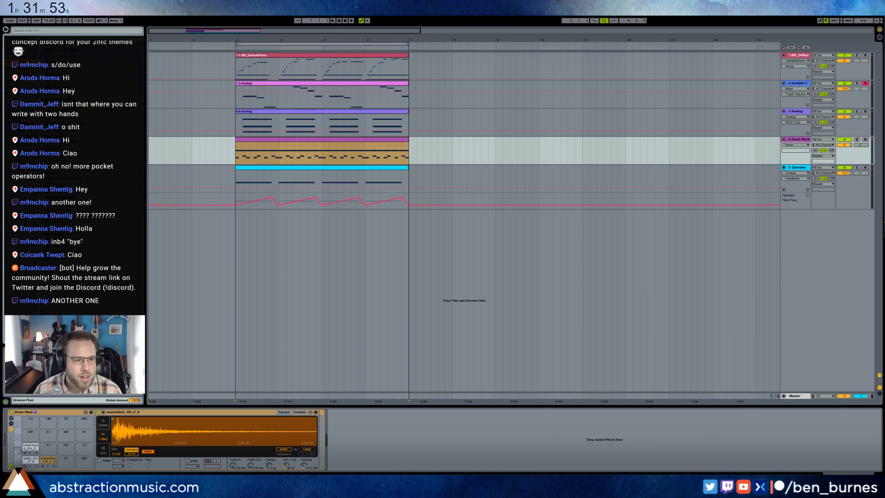
{"action": "mouse_move", "coordinate": [437, 434]}
{"action": "left_mouse_down"}
{"action": "mouse_move", "coordinate": [354, 440]}
{"action": "mouse_move", "coordinate": [354, 487]}
{"action": "left_mouse_up"}
{"action": "key", "text": "space"}
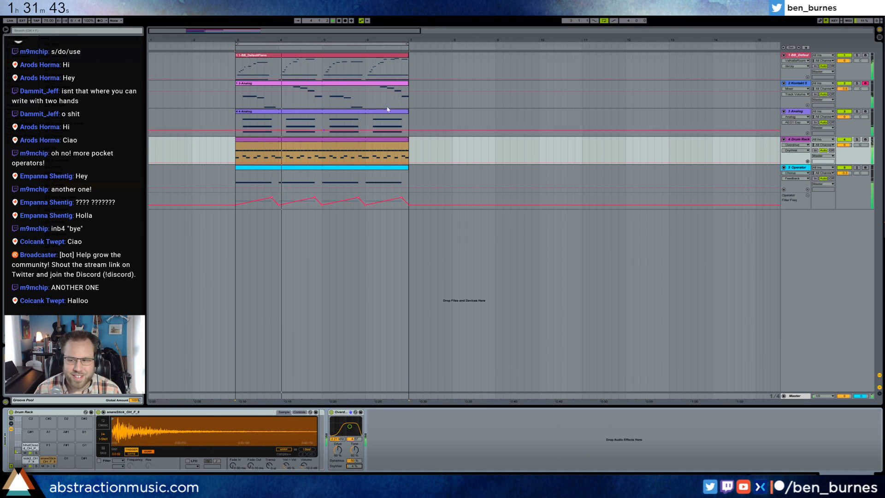
{"action": "mouse_move", "coordinate": [60, 488]}
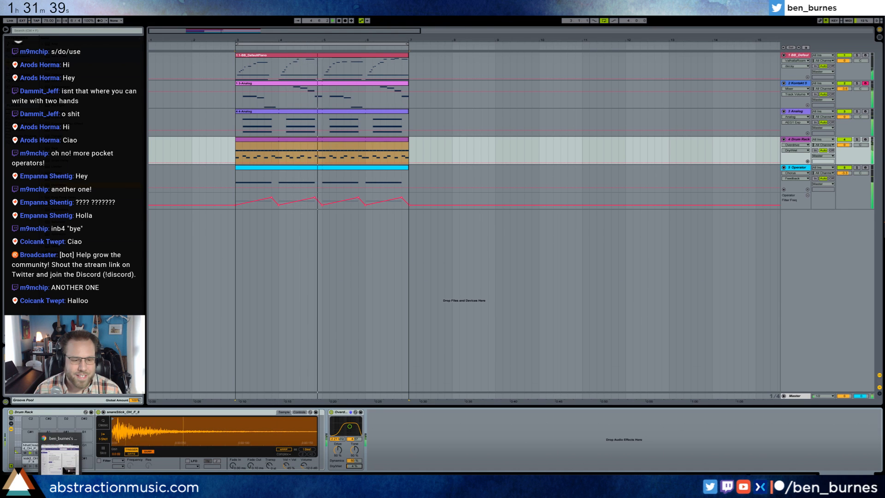
{"action": "left_click", "coordinate": [239, 149]}
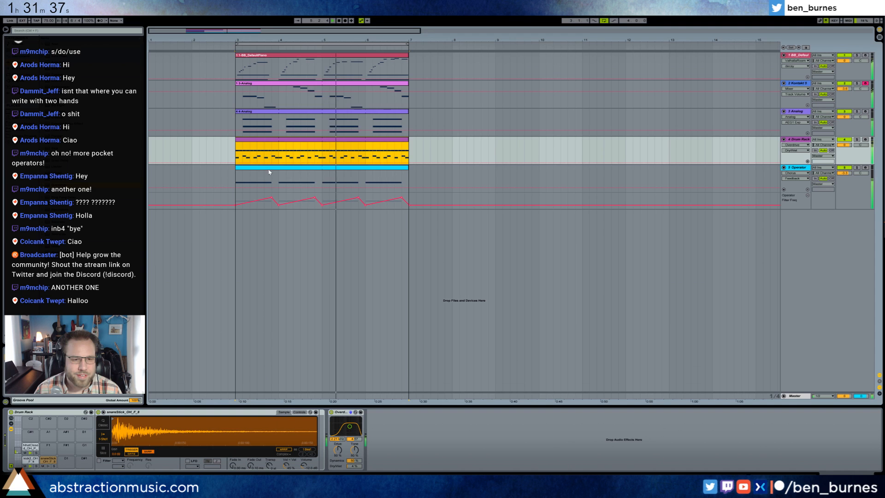
{"action": "left_click", "coordinate": [235, 150]}
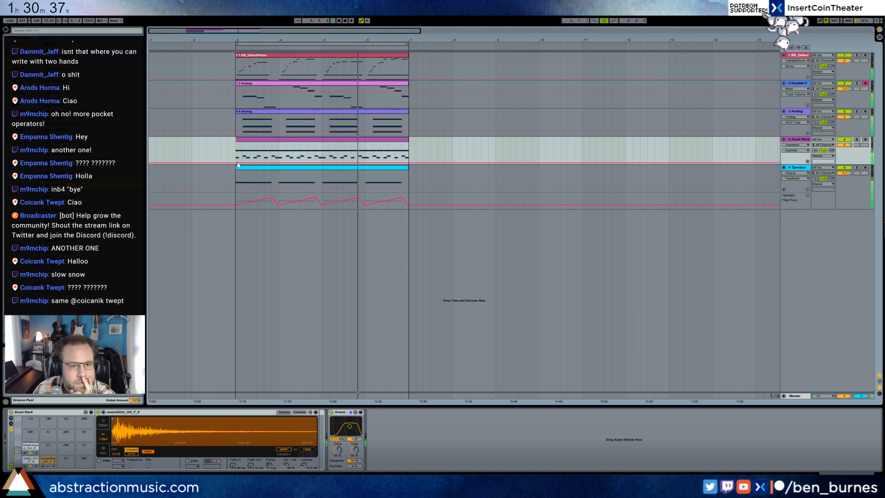
{"action": "left_click", "coordinate": [298, 142]}
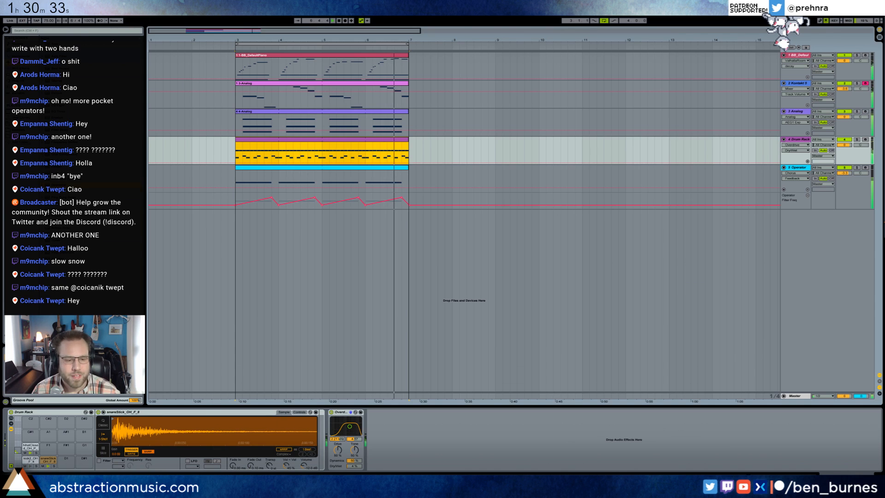
Step: Check the remaining time on the browser's countdown timer and return to the start of the drum clip
{"action": "key", "text": "alt+Tab"}
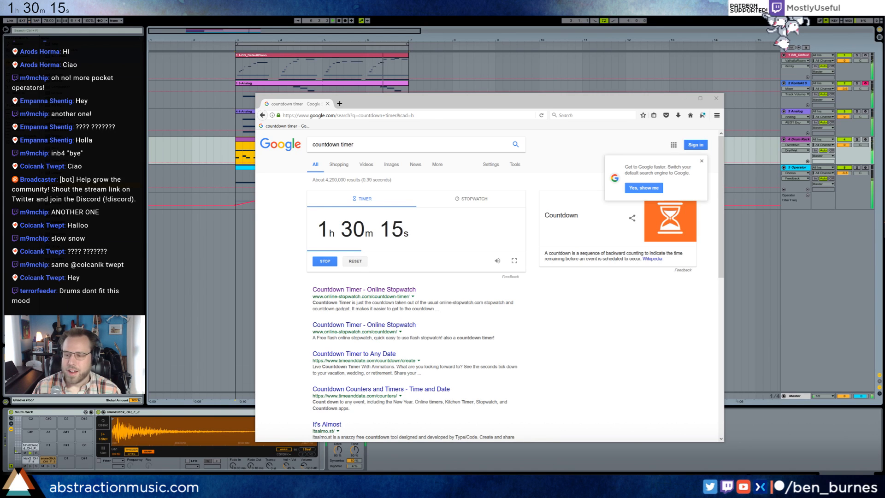
{"action": "key", "text": "alt+Tab"}
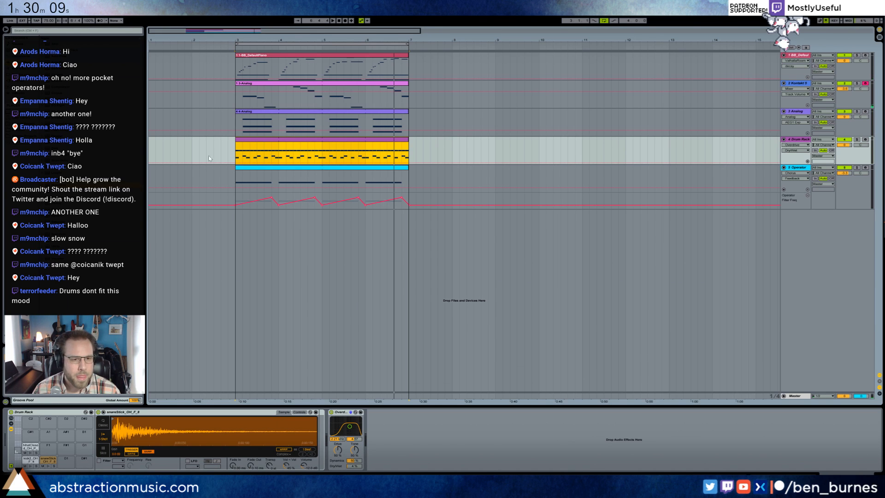
{"action": "left_click", "coordinate": [235, 147]}
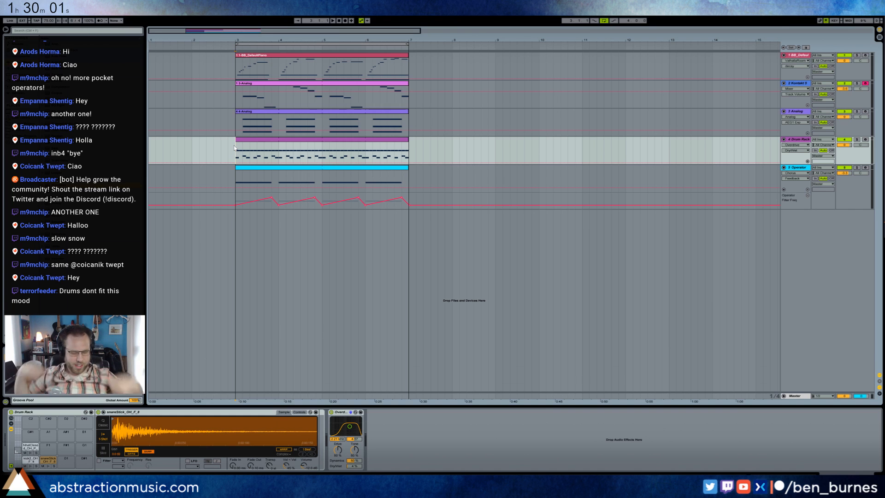
Step: Save the Live set as "2017-11-04 Slow Snow" in the Ableton Projects folder "2 Hour Tracks 2017"
{"action": "key", "text": "ctrl+shift+s"}
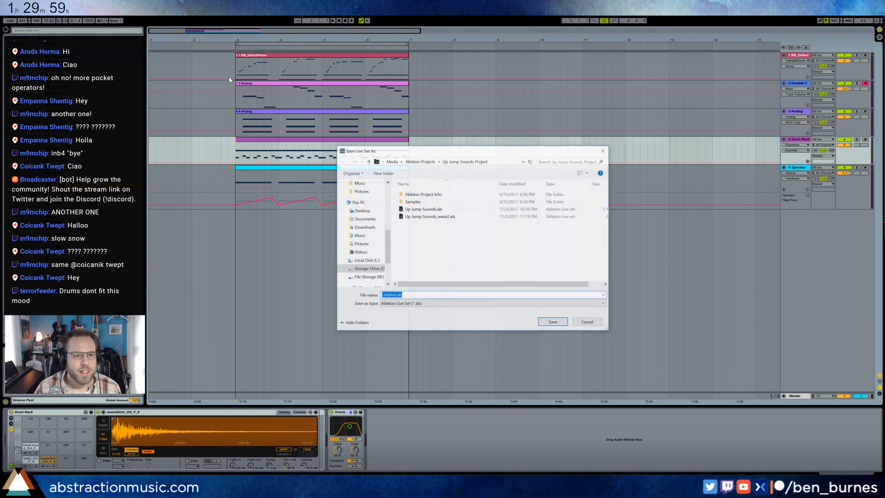
{"action": "left_click", "coordinate": [426, 161]}
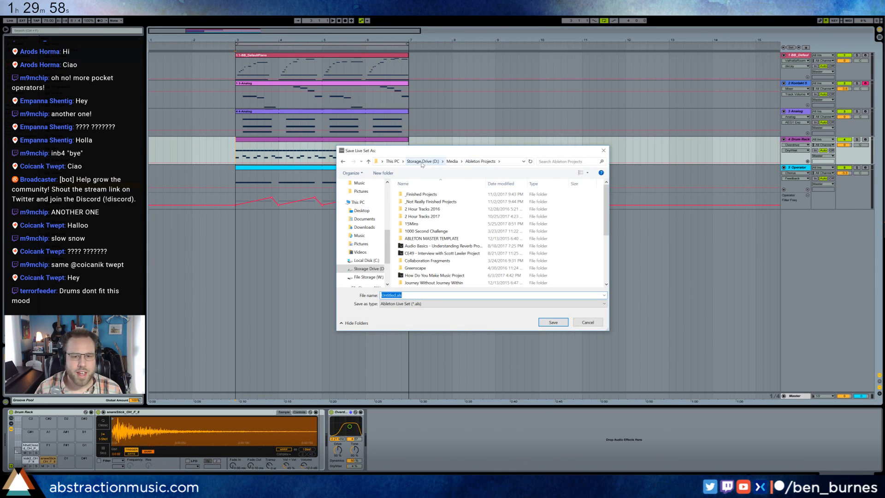
{"action": "left_click", "coordinate": [452, 161]}
{"action": "double_click", "coordinate": [419, 201]}
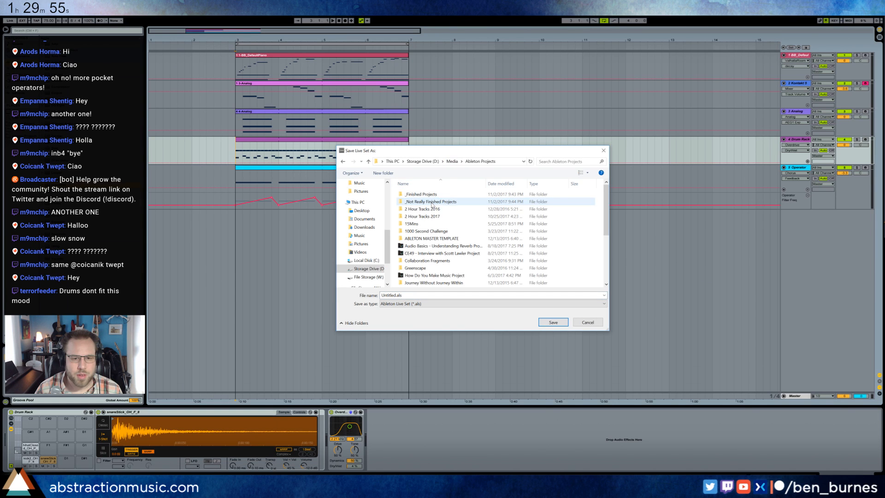
{"action": "double_click", "coordinate": [429, 212]}
{"action": "left_click", "coordinate": [438, 294]}
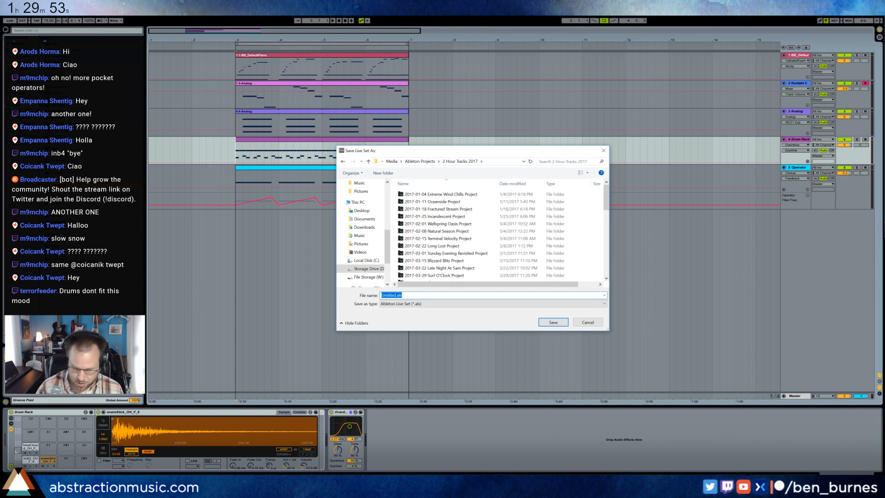
{"action": "type", "text": "2017-"}
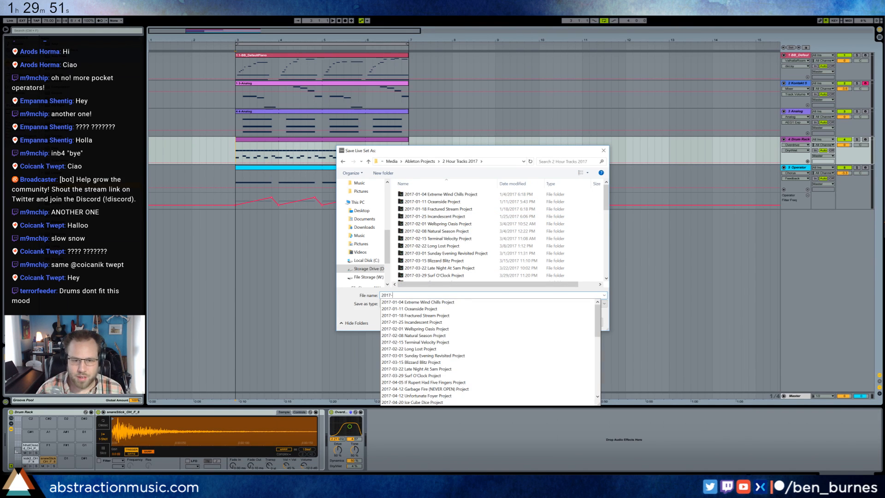
{"action": "type", "text": "11-04 Slow Snow"}
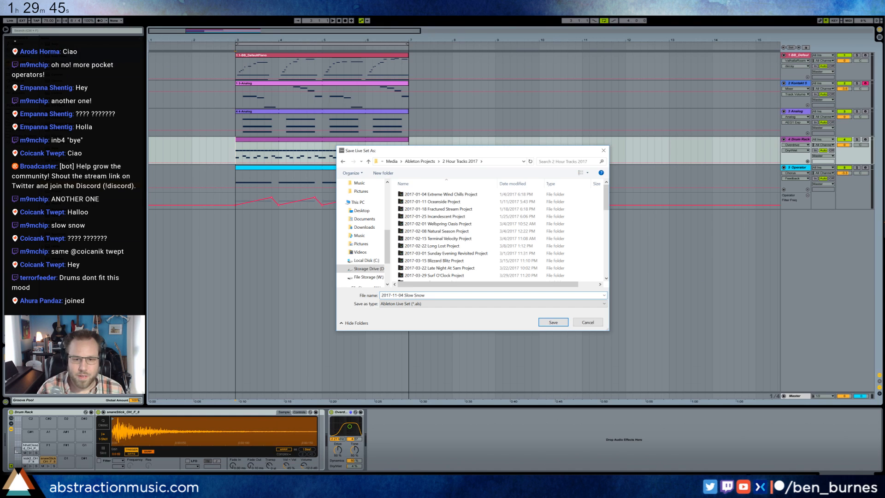
{"action": "key", "text": "Return"}
Step: Replace the snare stick sample in the Drum Rack with the Claps & Snares 045 sample
{"action": "left_click", "coordinate": [234, 179]}
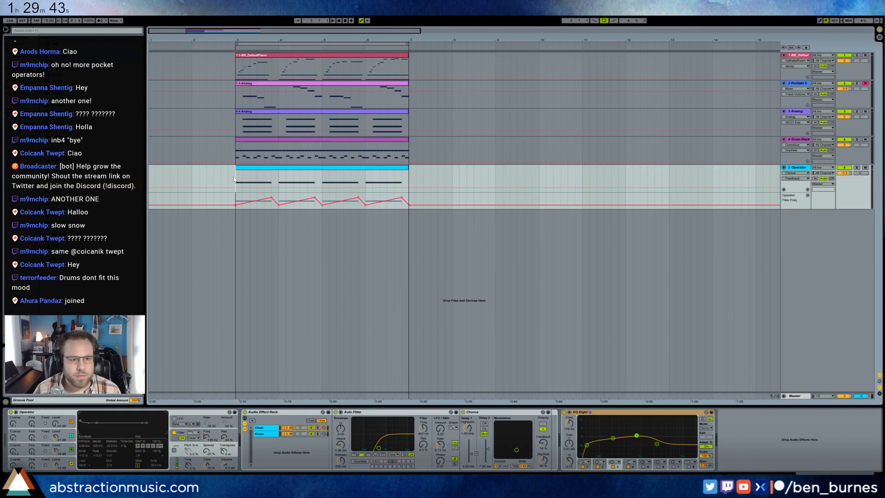
{"action": "left_click", "coordinate": [257, 140]}
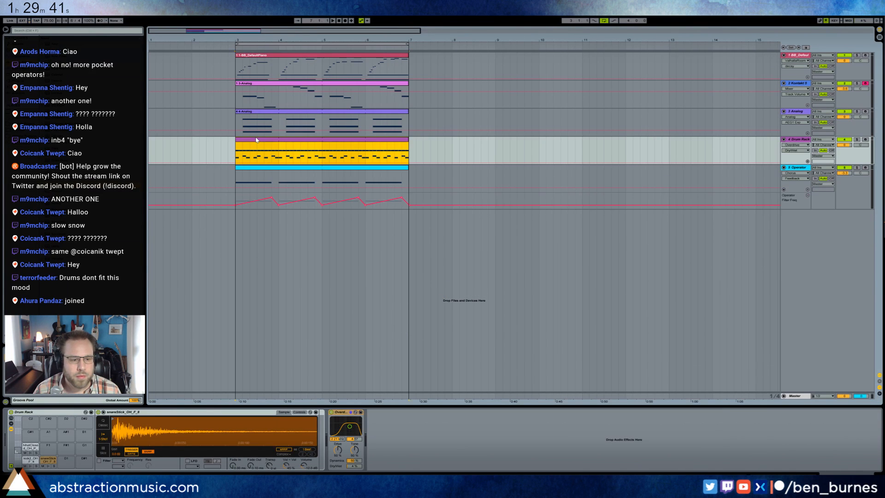
{"action": "left_click", "coordinate": [49, 461]}
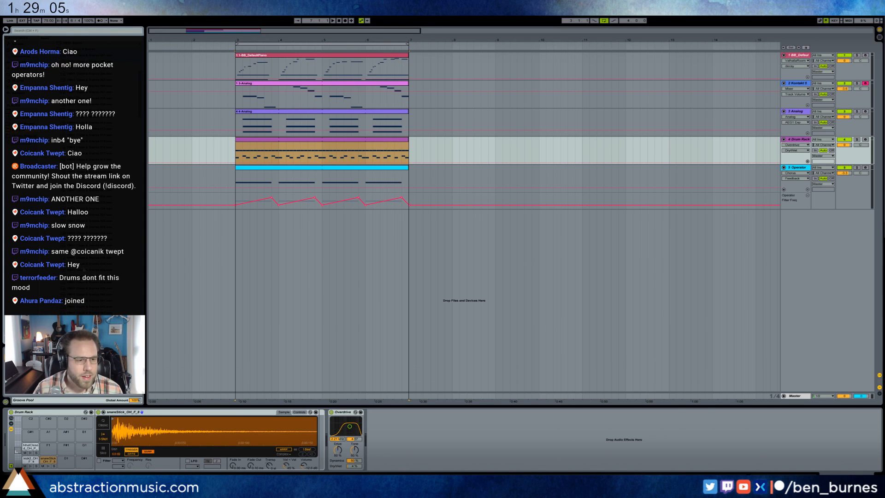
{"action": "left_click_drag", "start_coordinate": [50, 463], "coordinate": [51, 463]}
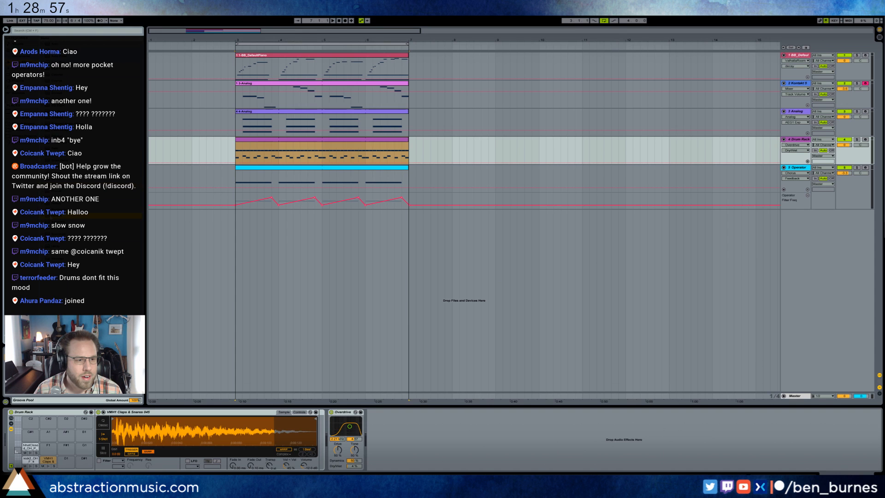
Step: Add a Reverb ahead of the Overdrive on the snare pad, adjust its decay time and start playback
{"action": "left_click_drag", "start_coordinate": [60, 215], "coordinate": [351, 444]}
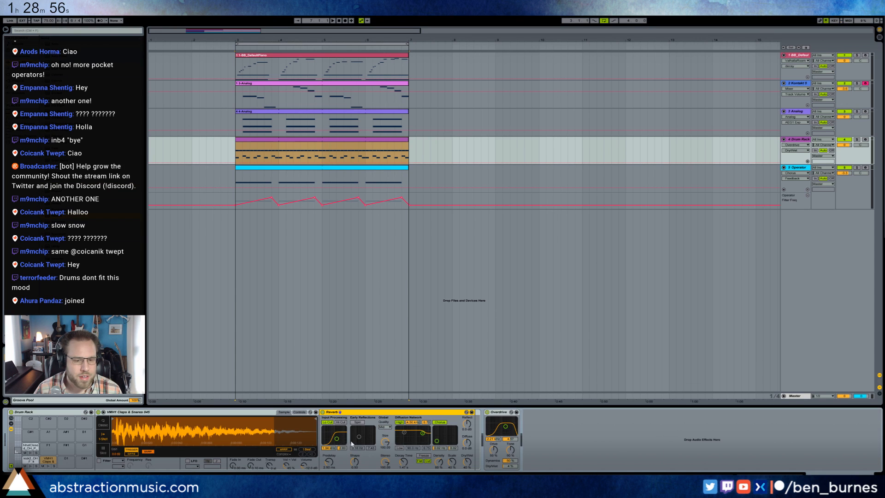
{"action": "left_click", "coordinate": [403, 462]}
{"action": "key", "text": "space"}
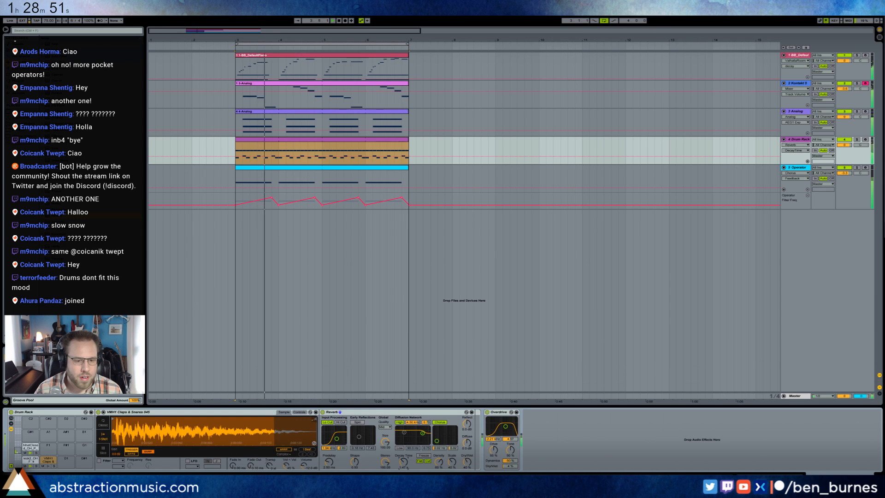
Step: Move the snare sample's end point earlier and lengthen its fade-out while the loop plays
{"action": "left_click_drag", "start_coordinate": [316, 419], "coordinate": [238, 419]}
{"action": "left_click_drag", "start_coordinate": [250, 466], "coordinate": [250, 444]}
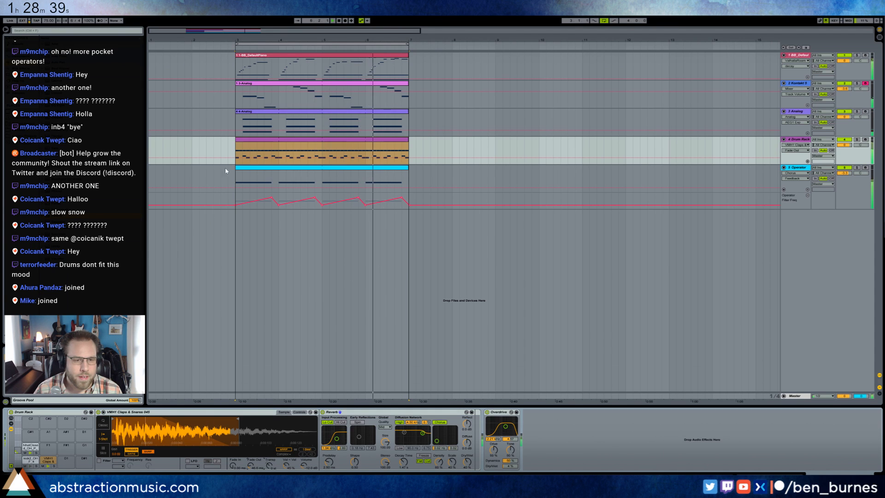
{"action": "left_click", "coordinate": [236, 147]}
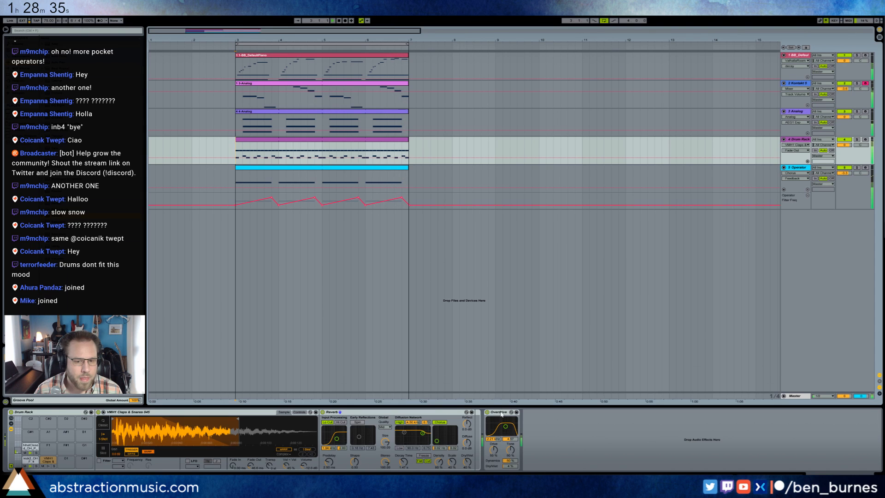
Step: Adjust the snare Overdrive's filter band and dry/wet amount, and lower the Reverb's dry/wet mix
{"action": "mouse_move", "coordinate": [502, 413]}
{"action": "left_mouse_down"}
{"action": "mouse_move", "coordinate": [477, 424]}
{"action": "mouse_move", "coordinate": [499, 427]}
{"action": "left_mouse_up"}
{"action": "left_click_drag", "start_coordinate": [501, 466], "coordinate": [501, 457]}
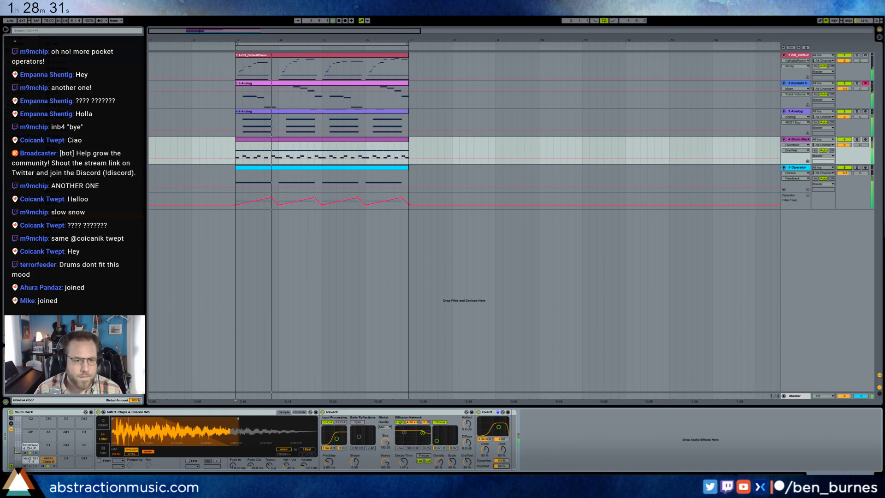
{"action": "left_click_drag", "start_coordinate": [499, 427], "coordinate": [496, 428]}
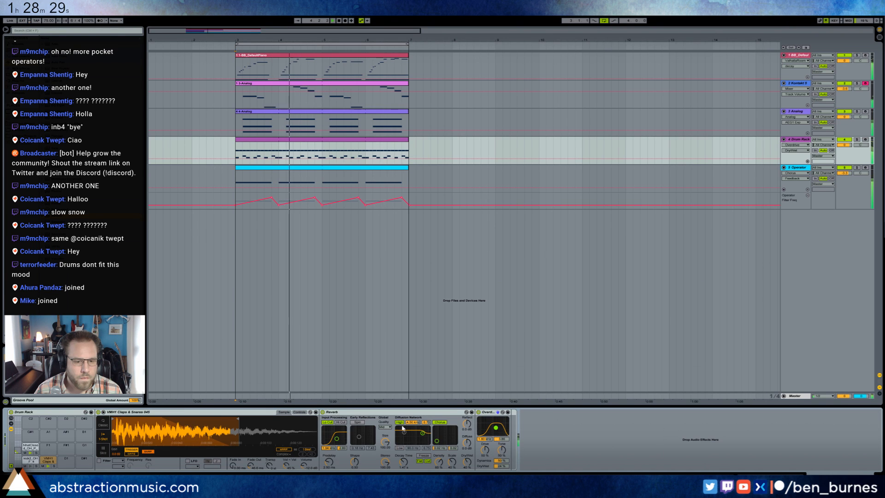
{"action": "left_click_drag", "start_coordinate": [467, 462], "coordinate": [466, 471]}
{"action": "left_click_drag", "start_coordinate": [496, 428], "coordinate": [499, 426]}
{"action": "left_click_drag", "start_coordinate": [501, 466], "coordinate": [501, 470]}
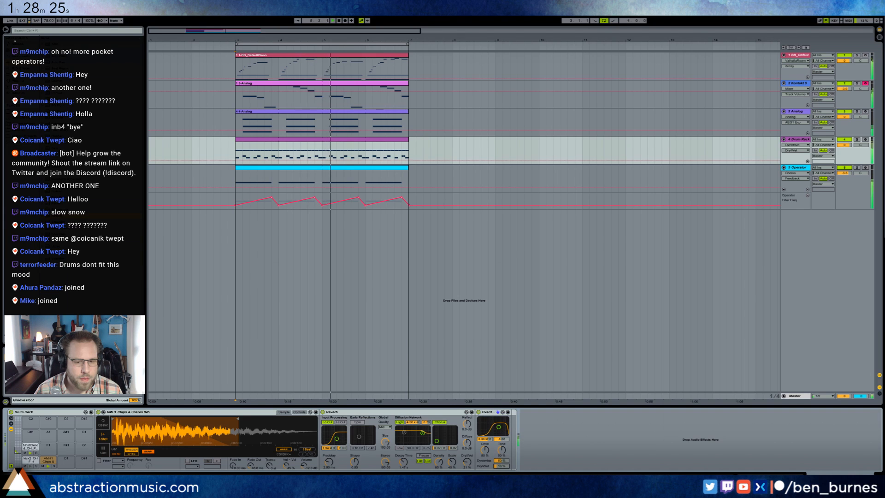
Step: Open the drum clip, halve a closed hi-hat note and duplicate the shorter hits through the pattern
{"action": "double_click", "coordinate": [332, 145]}
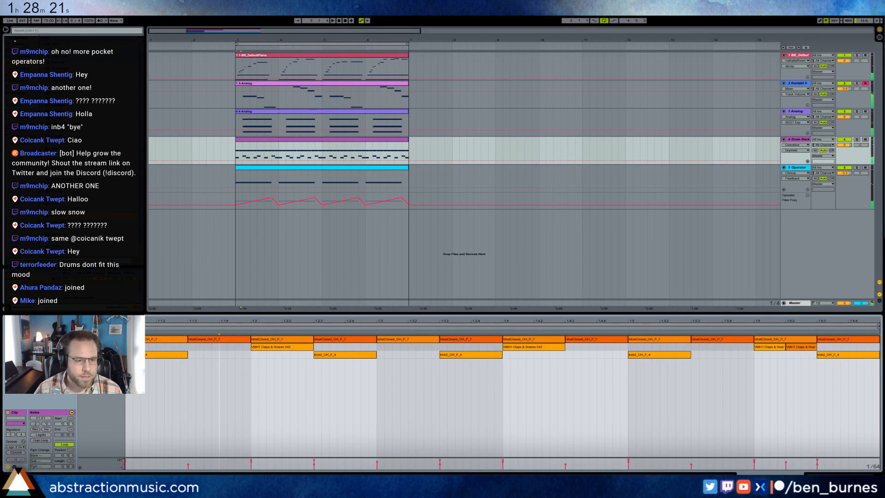
{"action": "left_click_drag", "start_coordinate": [187, 339], "coordinate": [151, 337]}
{"action": "key", "text": "ctrl+d"}
{"action": "key", "text": "space"}
{"action": "key", "text": "ctrl+d"}
{"action": "key", "text": "ctrl+d"}
{"action": "key", "text": "ctrl+d"}
{"action": "key", "text": "ctrl+d"}
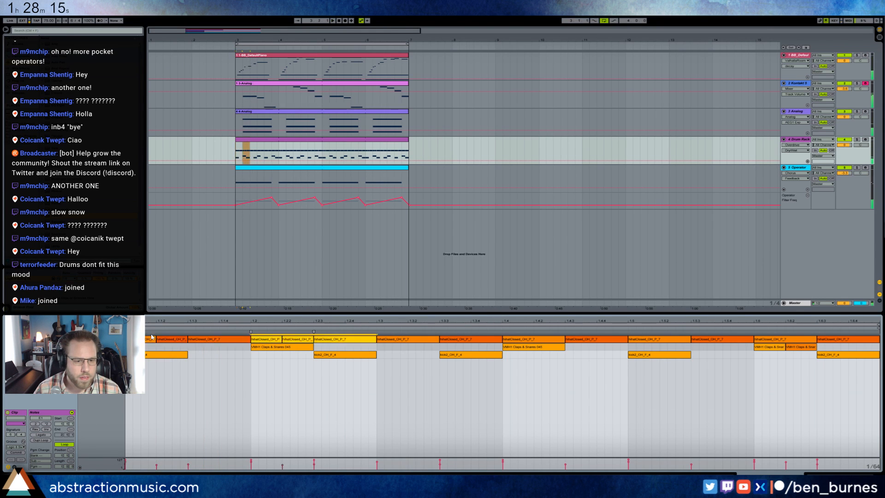
{"action": "key", "text": "ctrl+d"}
Step: Make a two-note fast closed hi-hat roll before beat 1.4 and move it to the end of the pattern
{"action": "left_click", "coordinate": [507, 413]}
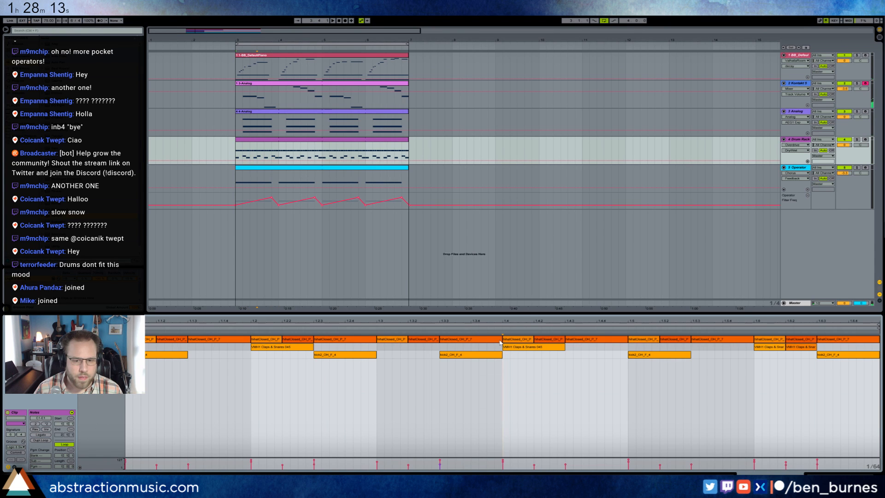
{"action": "mouse_move", "coordinate": [502, 339]}
{"action": "left_mouse_down"}
{"action": "mouse_move", "coordinate": [471, 340]}
{"action": "mouse_move", "coordinate": [488, 339]}
{"action": "left_mouse_up"}
{"action": "double_click", "coordinate": [474, 339]}
{"action": "key", "text": "ctrl+d"}
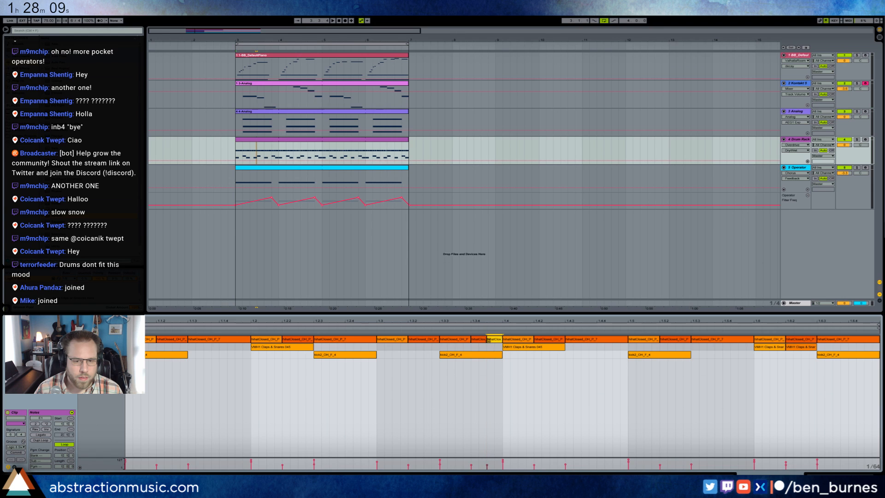
{"action": "key", "text": "Delete"}
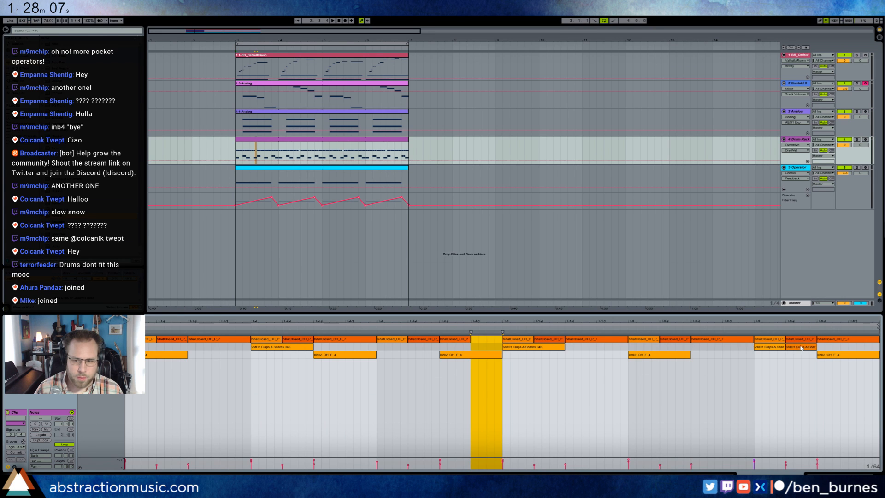
{"action": "left_click", "coordinate": [848, 349]}
{"action": "key", "text": "ctrl+v"}
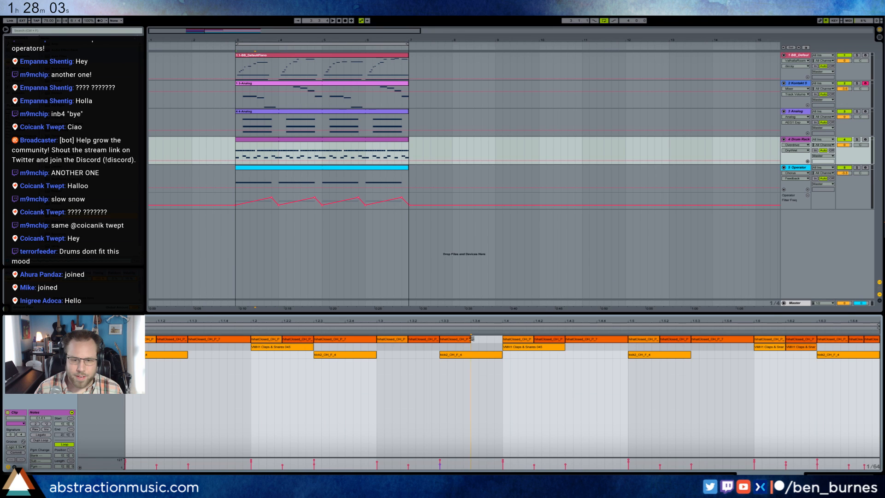
Step: Extend the closed hi-hat note to fill the gap before beat 1.4, and play back the drum pattern
{"action": "left_click_drag", "start_coordinate": [470, 339], "coordinate": [492, 341]}
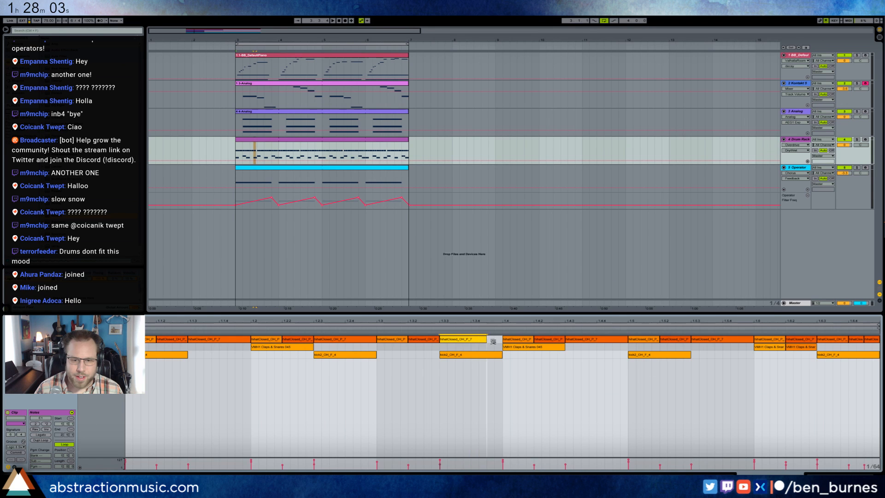
{"action": "left_click", "coordinate": [254, 143]}
{"action": "key", "text": "space"}
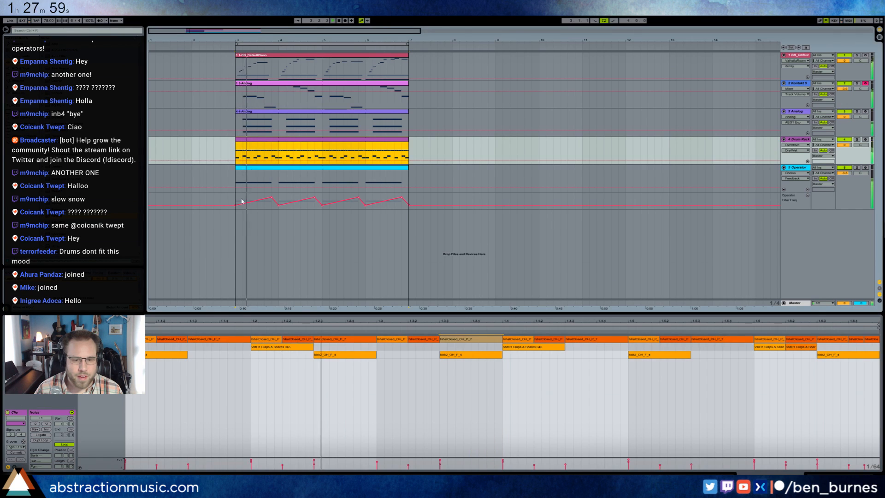
{"action": "left_click", "coordinate": [440, 392]}
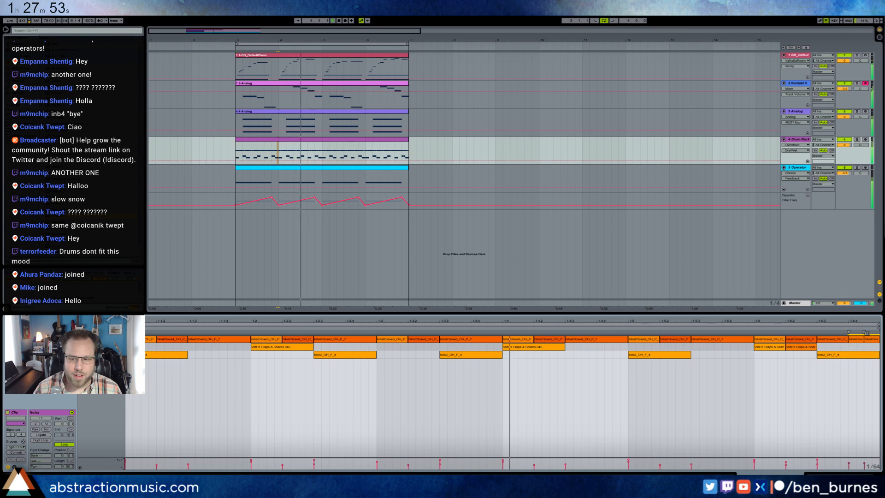
{"action": "left_click", "coordinate": [769, 432]}
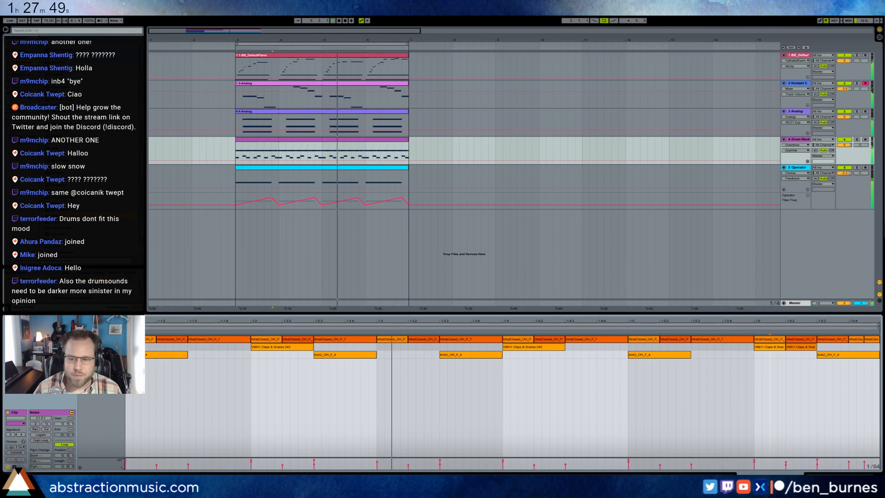
Step: Return to the drum devices, lower the snare sample's transposition and readjust its fade-out
{"action": "key", "text": "shift+Tab"}
{"action": "left_click_drag", "start_coordinate": [269, 466], "coordinate": [270, 491]}
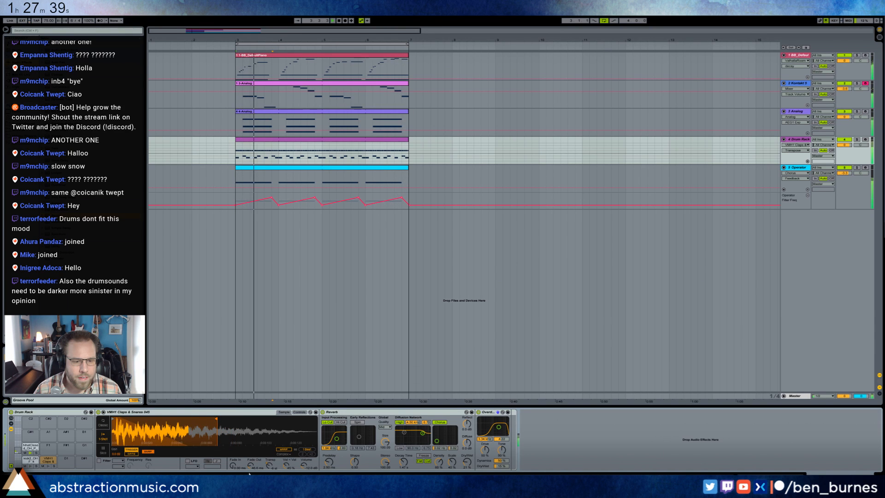
{"action": "left_click_drag", "start_coordinate": [254, 465], "coordinate": [254, 470]}
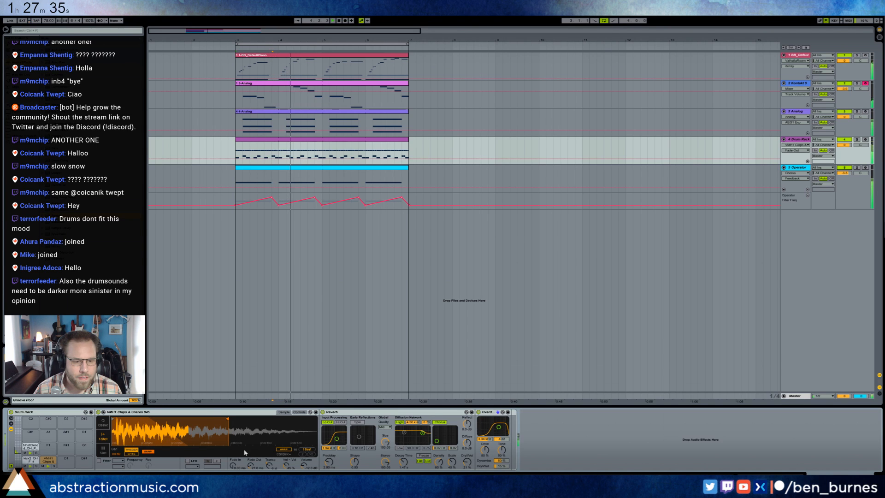
{"action": "left_click_drag", "start_coordinate": [254, 469], "coordinate": [254, 463]}
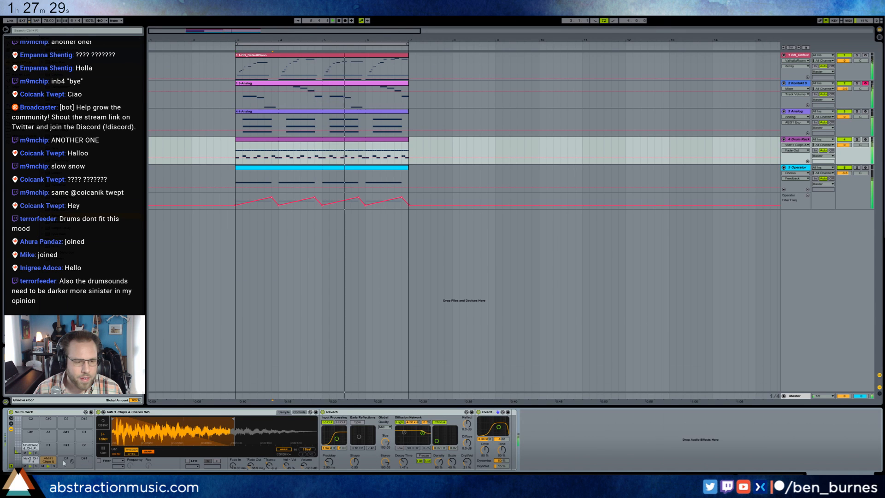
Step: Add a Saturator to the kick pad, set its curve type to Medium Curve and lower its output level
{"action": "left_click", "coordinate": [29, 460]}
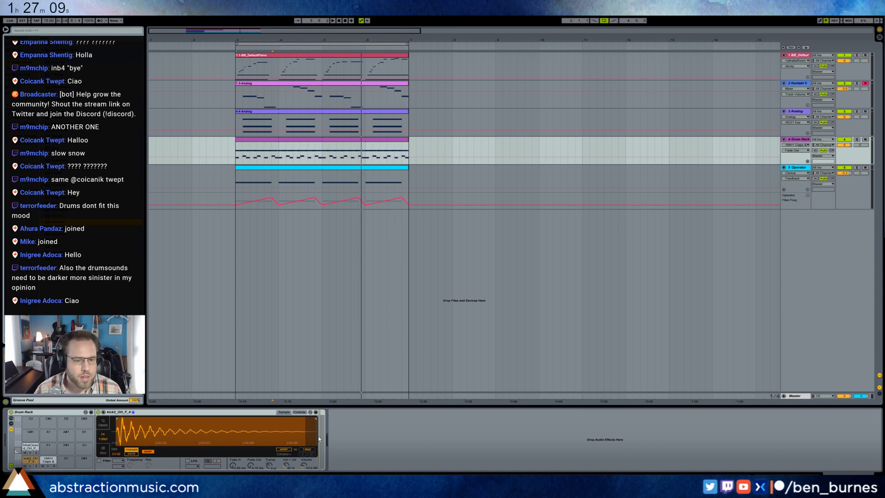
{"action": "left_click_drag", "start_coordinate": [319, 439], "coordinate": [320, 439]}
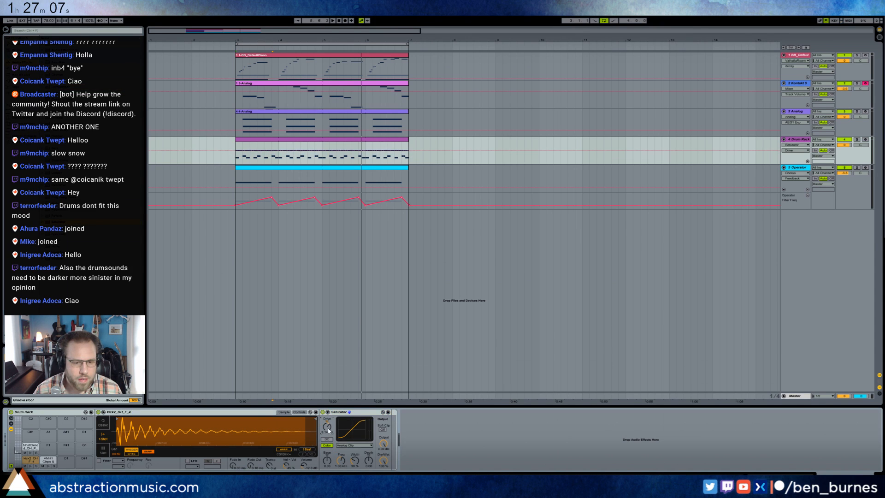
{"action": "left_click", "coordinate": [355, 445]}
{"action": "left_click", "coordinate": [353, 455]}
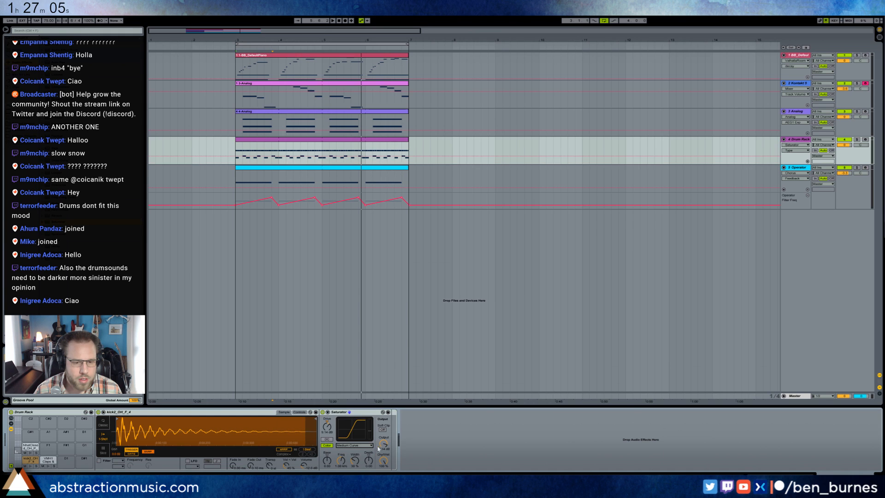
{"action": "left_click_drag", "start_coordinate": [384, 443], "coordinate": [383, 447]}
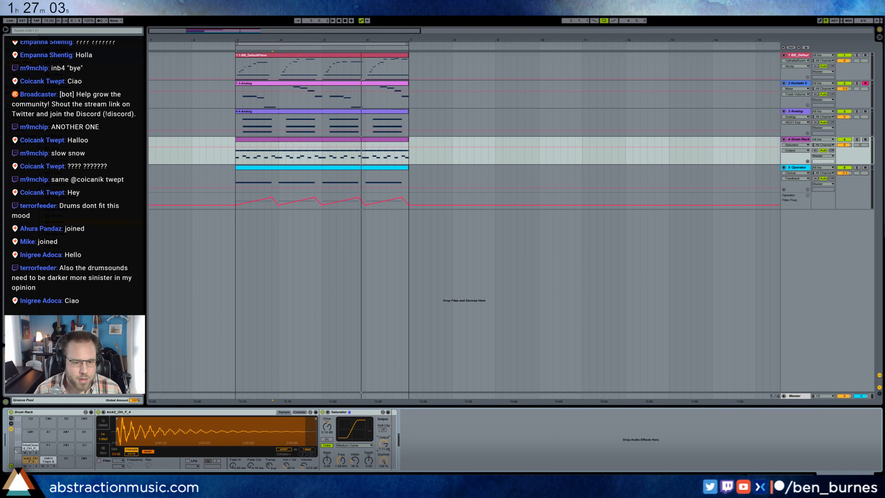
Step: Play back the loop while shaping the kick Saturator's base, depth and frequency, and readjust its output level
{"action": "key", "text": "space"}
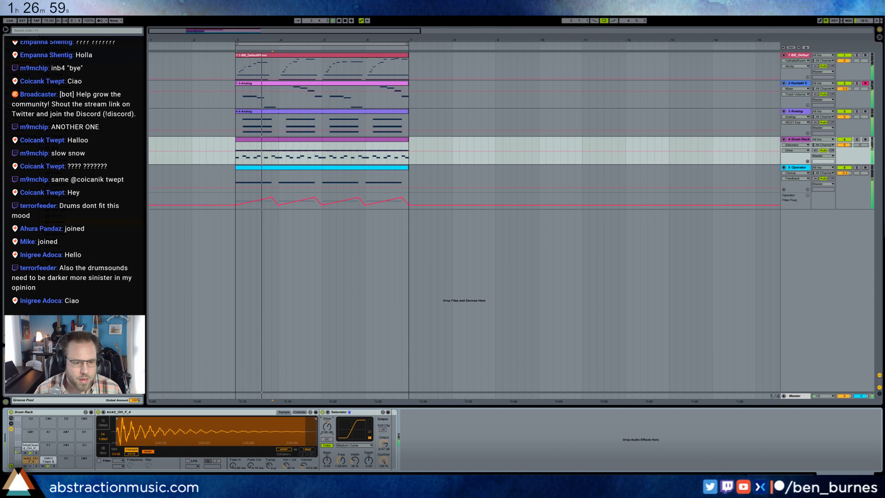
{"action": "left_click_drag", "start_coordinate": [327, 461], "coordinate": [369, 459]}
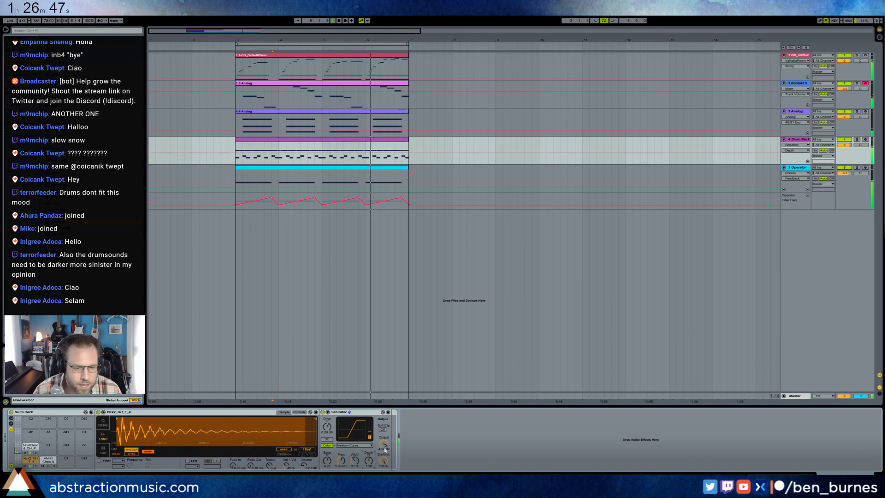
{"action": "left_click_drag", "start_coordinate": [341, 460], "coordinate": [341, 454]}
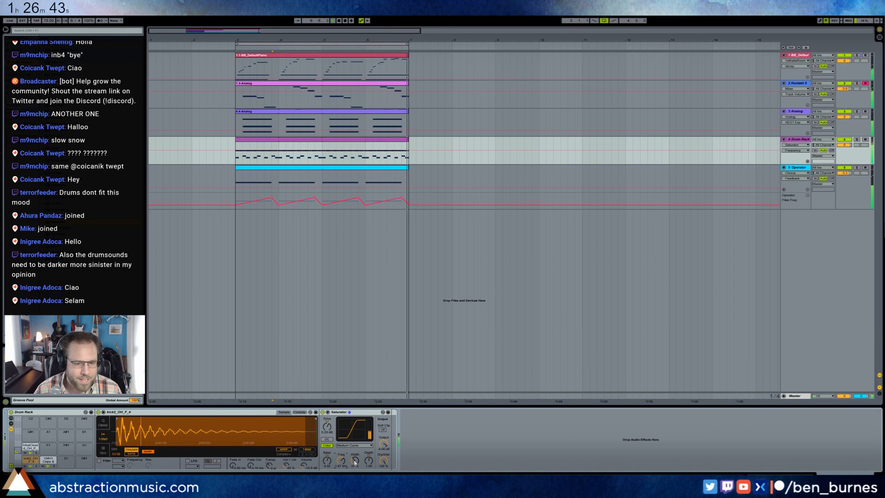
{"action": "left_click_drag", "start_coordinate": [341, 461], "coordinate": [384, 448]}
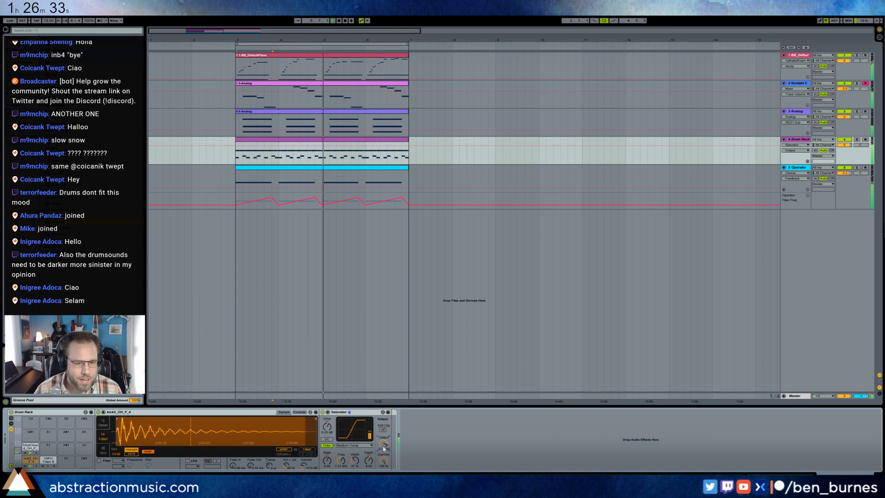
Step: Load a VMH1 Minimal Perc sample onto the free pad above the closed hi-hat and open the drum clip's notes
{"action": "left_click", "coordinate": [233, 204]}
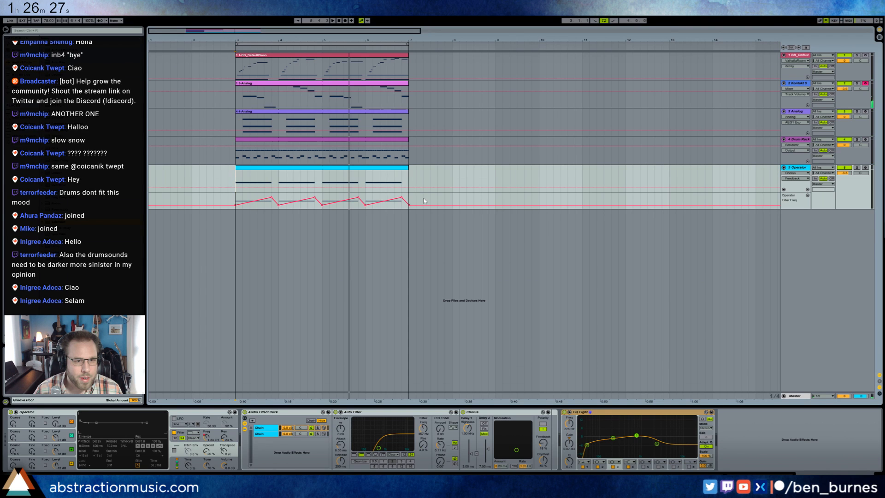
{"action": "double_click", "coordinate": [254, 149]}
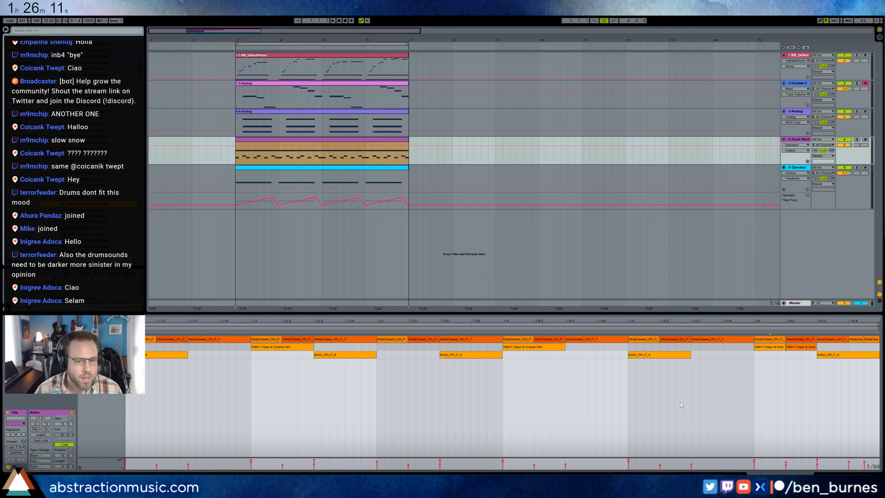
{"action": "key", "text": "shift+Tab"}
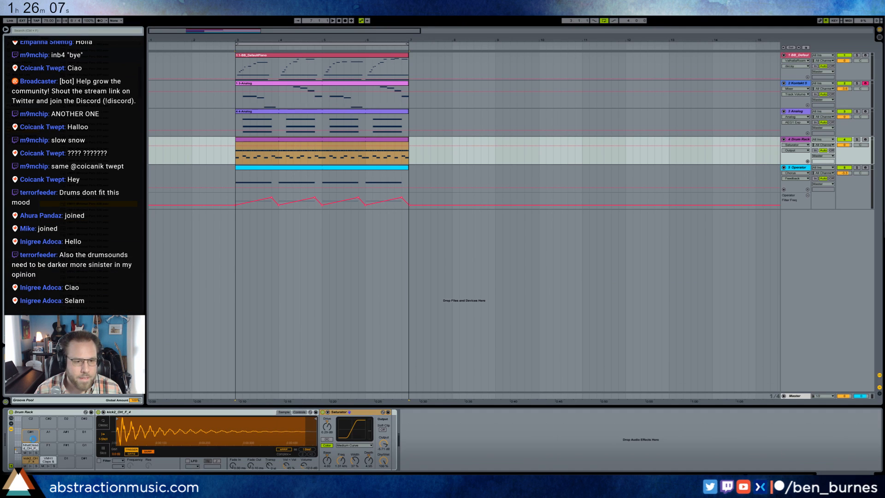
{"action": "key", "text": "shift+Tab"}
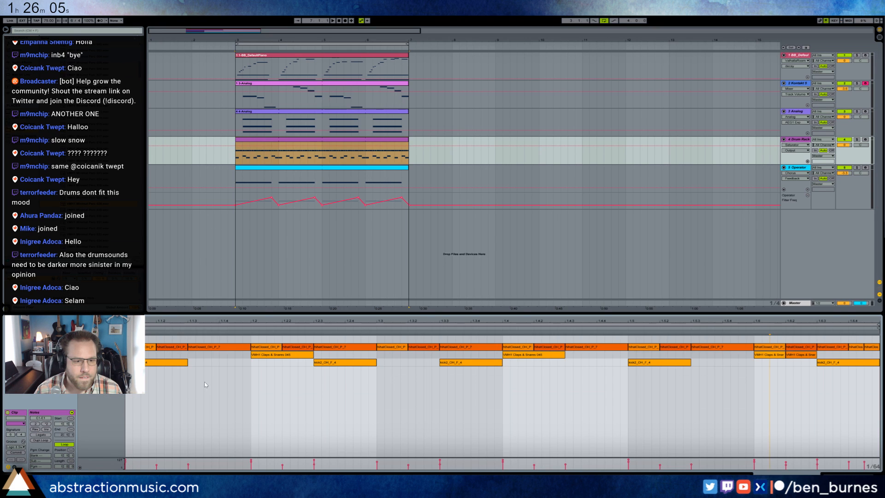
Step: Add short Minimal Perc hits, duplicate them through the rest of the drum pattern and play it back
{"action": "double_click", "coordinate": [157, 340]}
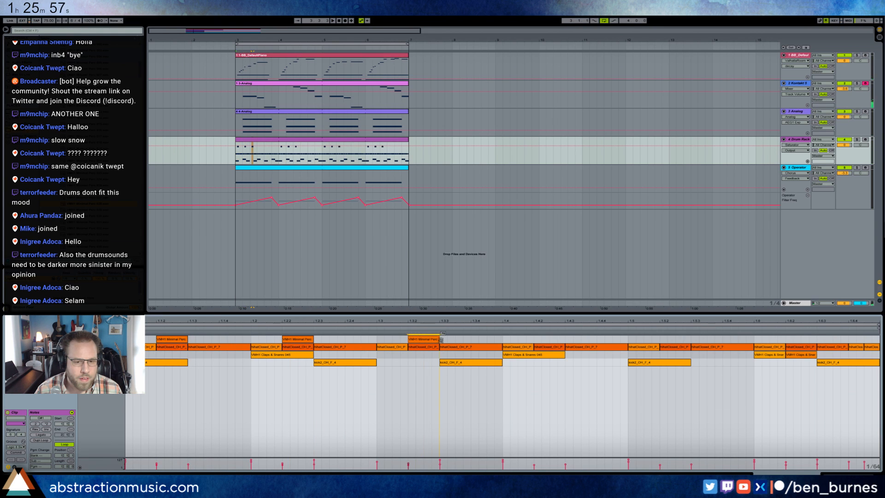
{"action": "left_click_drag", "start_coordinate": [274, 333], "coordinate": [168, 342]}
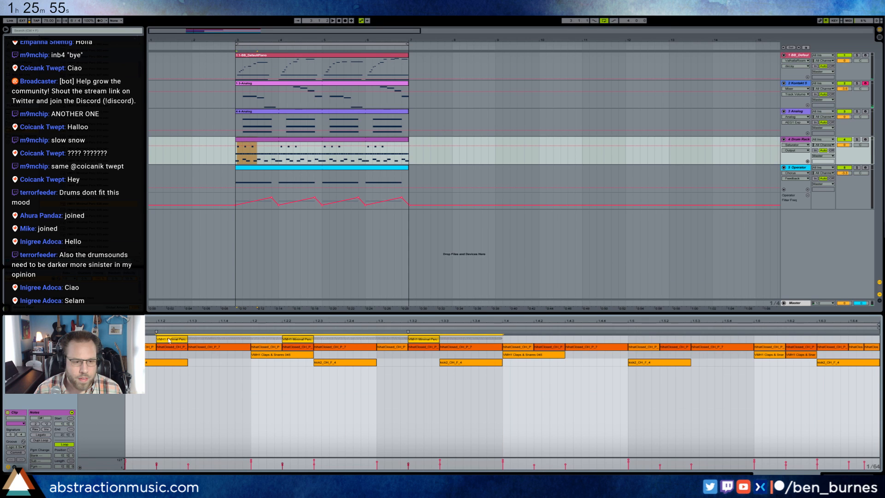
{"action": "key", "text": "ctrl+d"}
{"action": "left_click_drag", "start_coordinate": [533, 338], "coordinate": [572, 342]}
{"action": "left_click", "coordinate": [739, 343]}
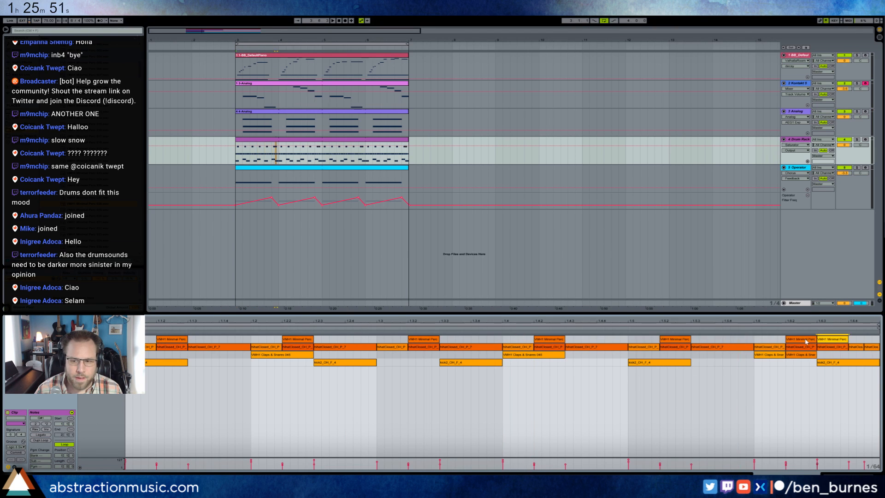
{"action": "key", "text": "space"}
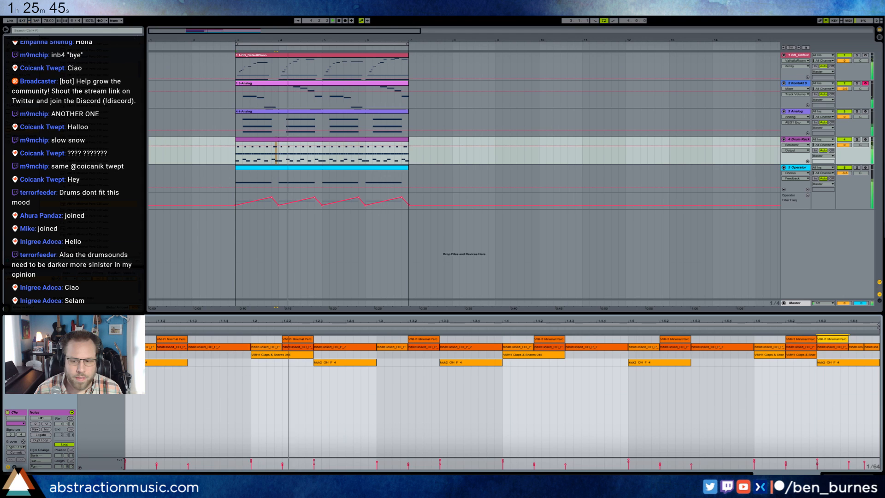
Step: Show the drum rack's chains, adjust the Minimal Perc chain's panning and add a Utility to change its stereo width
{"action": "key", "text": "shift+Tab"}
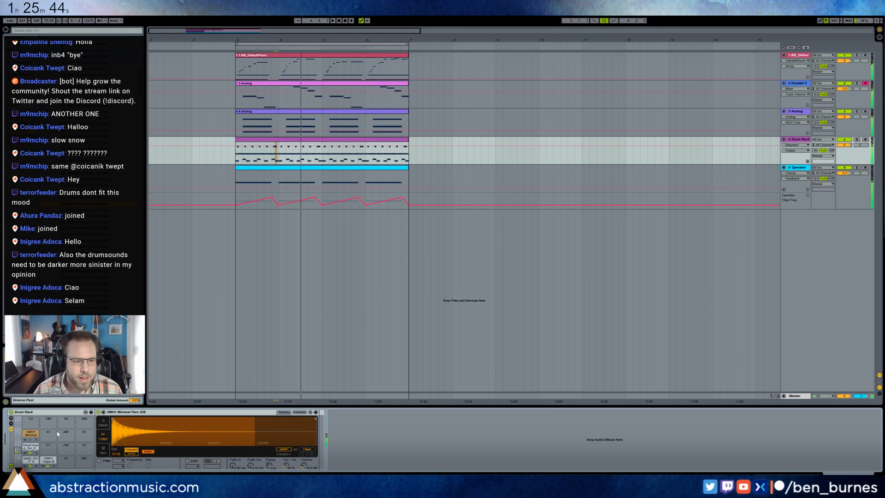
{"action": "left_click", "coordinate": [11, 424]}
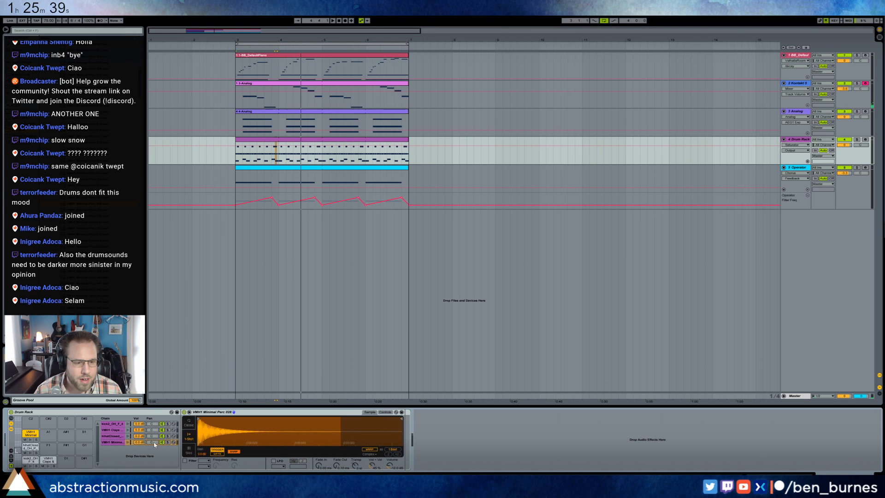
{"action": "mouse_move", "coordinate": [155, 444]}
{"action": "left_mouse_down"}
{"action": "mouse_move", "coordinate": [154, 456]}
{"action": "mouse_move", "coordinate": [155, 438]}
{"action": "left_mouse_up"}
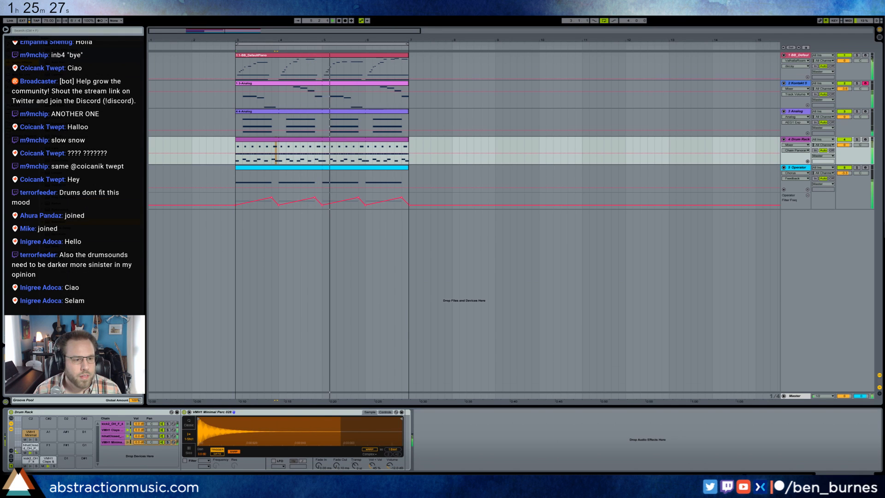
{"action": "left_click_drag", "start_coordinate": [406, 435], "coordinate": [420, 488]}
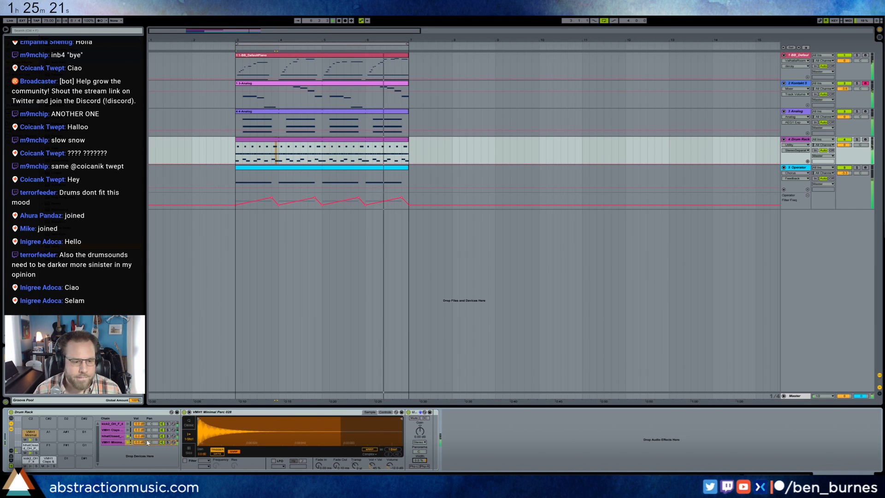
{"action": "left_click_drag", "start_coordinate": [152, 442], "coordinate": [152, 446]}
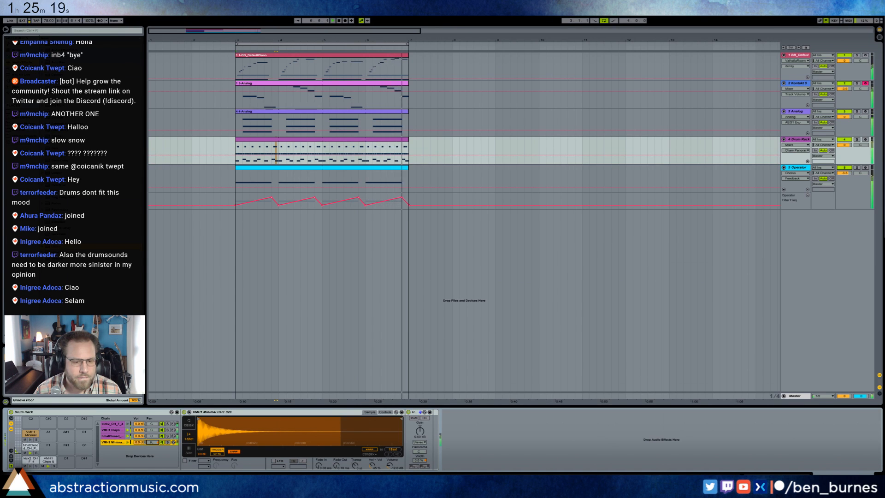
{"action": "left_click", "coordinate": [418, 460]}
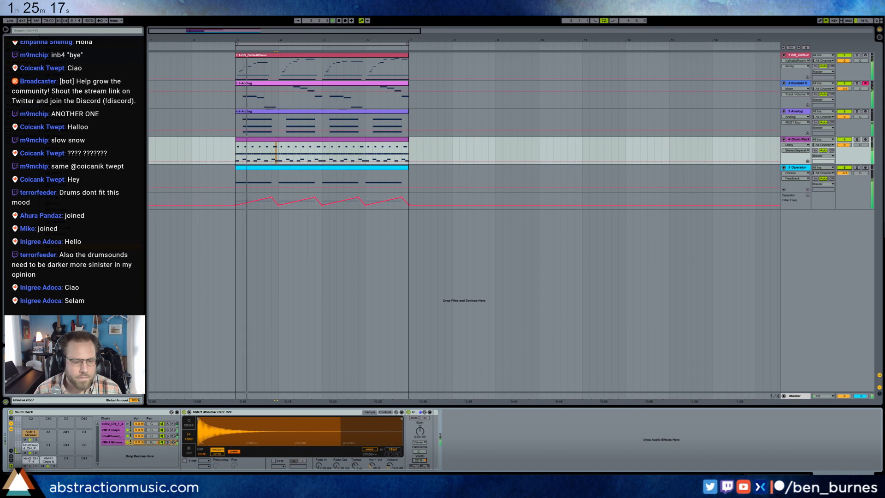
Step: Load a VEH2 Snares sample onto the empty drum rack pad beside the clap
{"action": "left_click", "coordinate": [251, 162]}
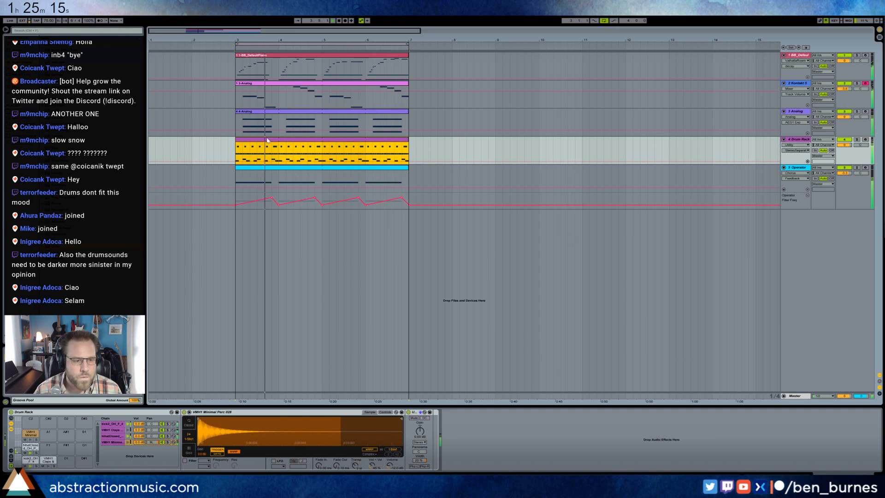
{"action": "left_click", "coordinate": [48, 460]}
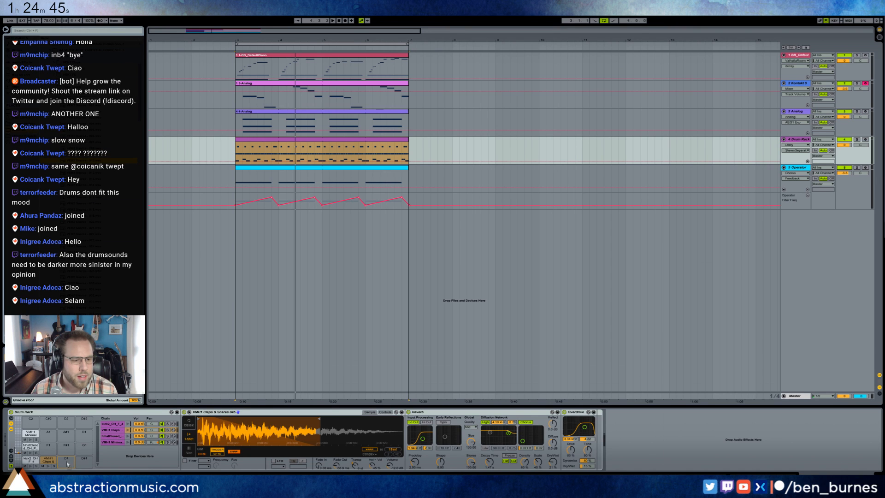
{"action": "left_click_drag", "start_coordinate": [67, 464], "coordinate": [67, 463]}
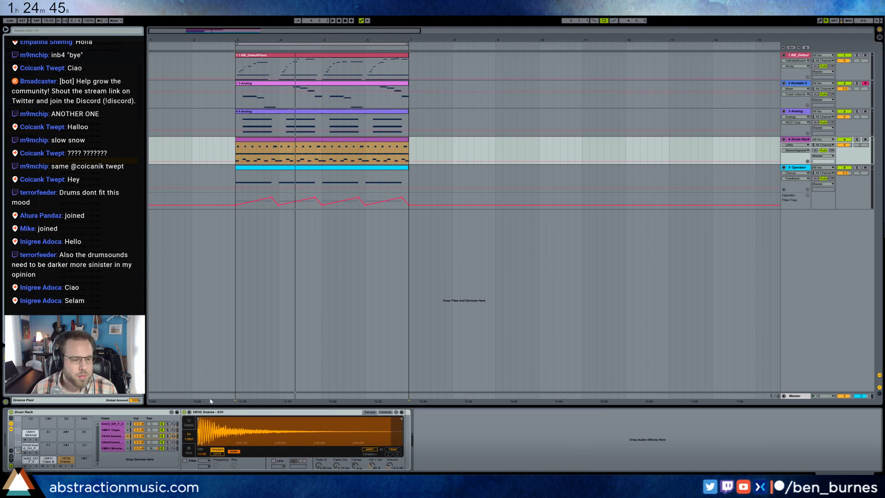
Step: Layer a VEH2 Snares note over the clap at beat 1.4, matching its length, and play back the pattern
{"action": "double_click", "coordinate": [301, 140]}
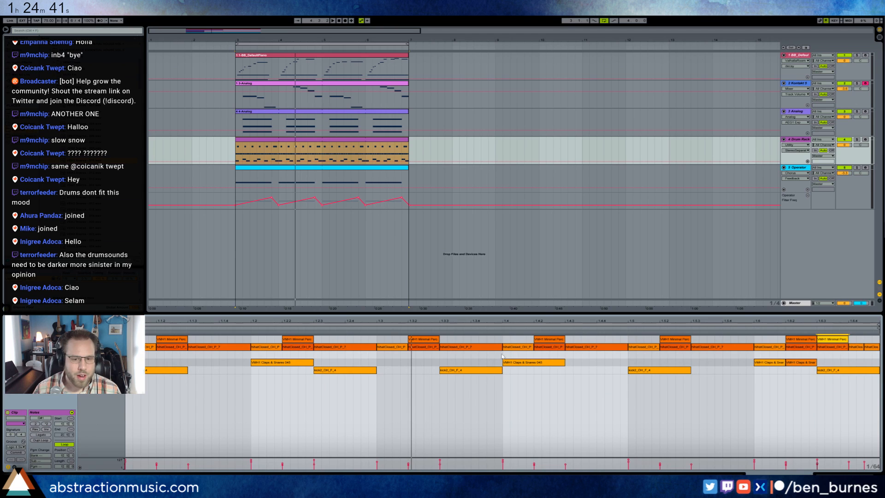
{"action": "double_click", "coordinate": [504, 355]}
{"action": "left_click_drag", "start_coordinate": [504, 355], "coordinate": [557, 355]}
{"action": "key", "text": "space"}
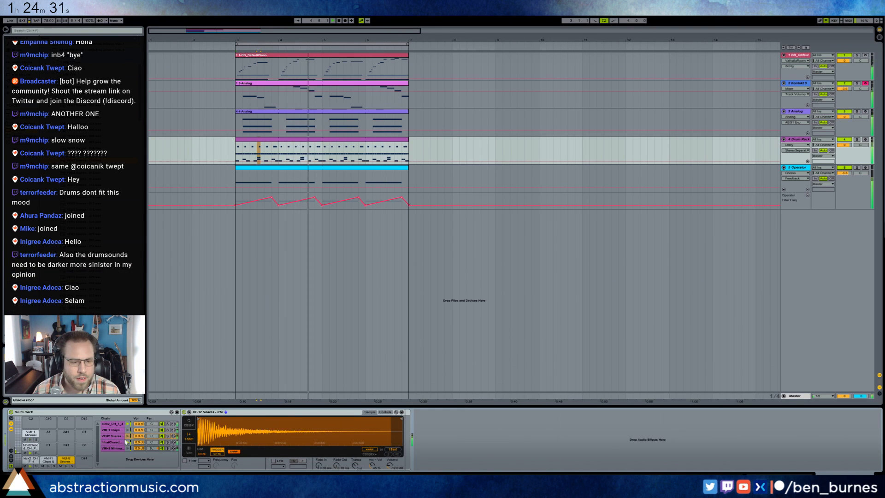
{"action": "double_click", "coordinate": [336, 141]}
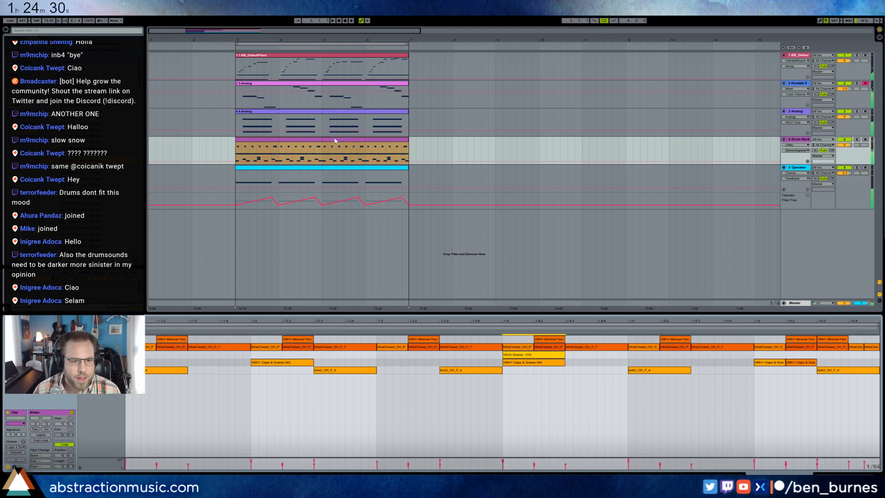
{"action": "left_click", "coordinate": [572, 430]}
{"action": "key", "text": "shift+Tab"}
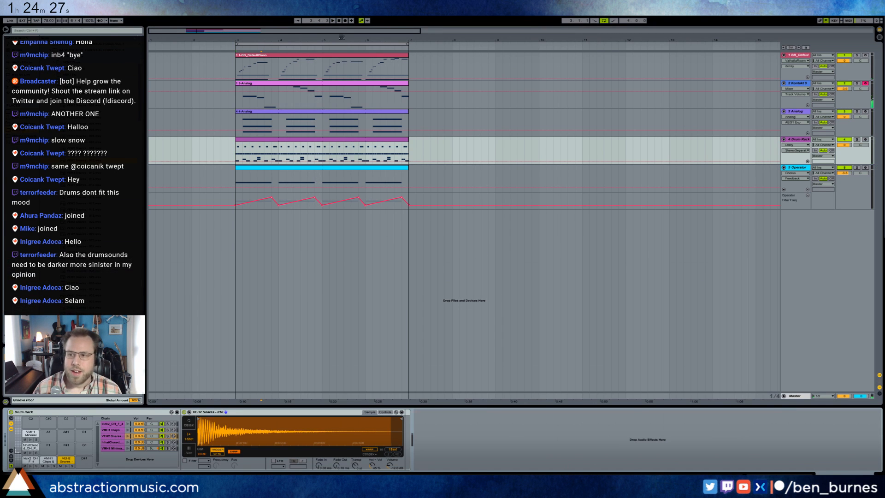
Step: Zoom out the arrangement and reopen the drum clip to review its Minimal Perc notes
{"action": "double_click", "coordinate": [305, 30]}
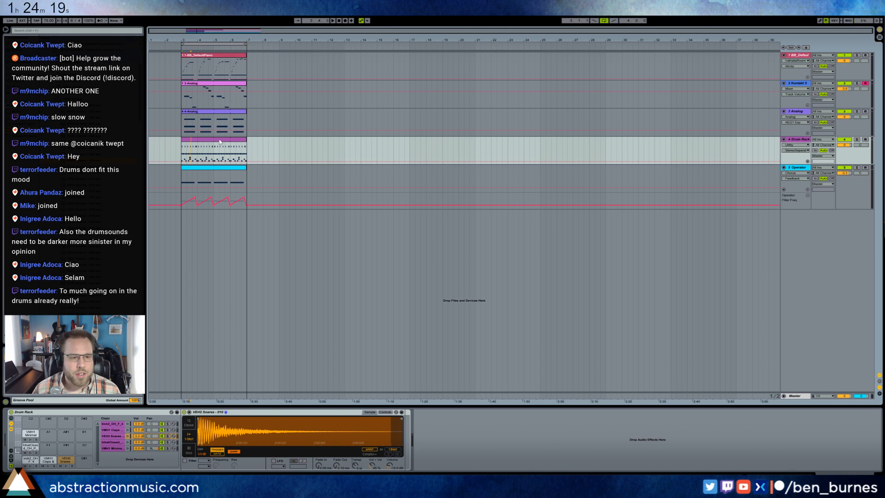
{"action": "left_click", "coordinate": [210, 56]}
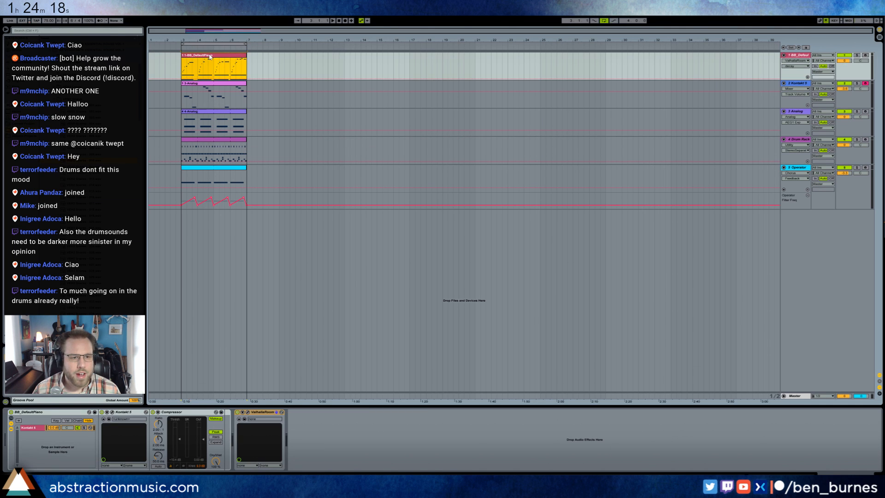
{"action": "double_click", "coordinate": [213, 139]}
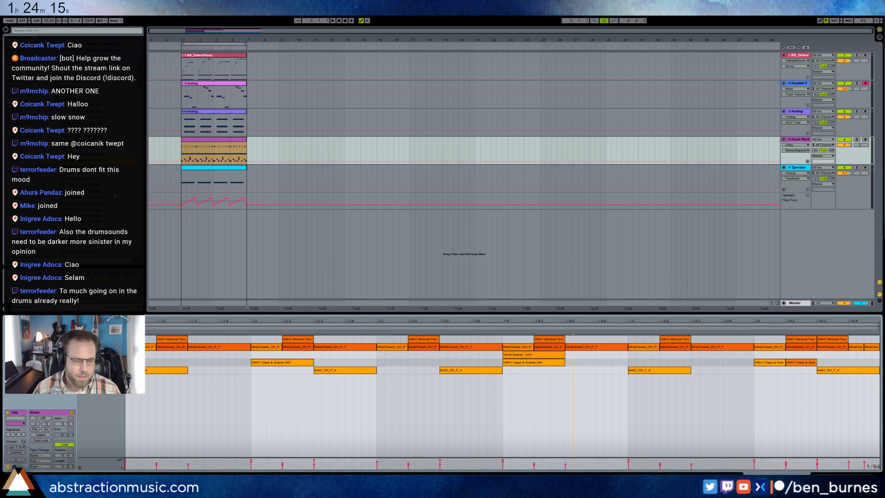
{"action": "left_click", "coordinate": [110, 339]}
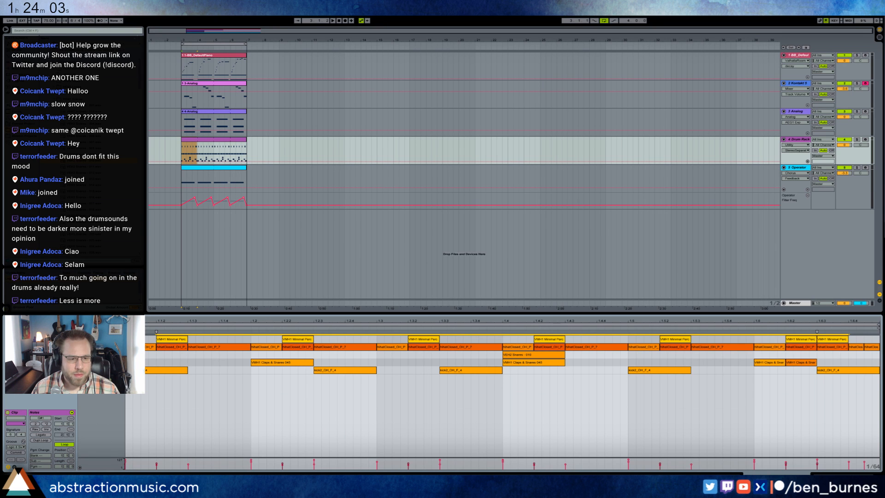
{"action": "left_click_drag", "start_coordinate": [146, 364], "coordinate": [150, 400]}
{"action": "left_click", "coordinate": [111, 340]}
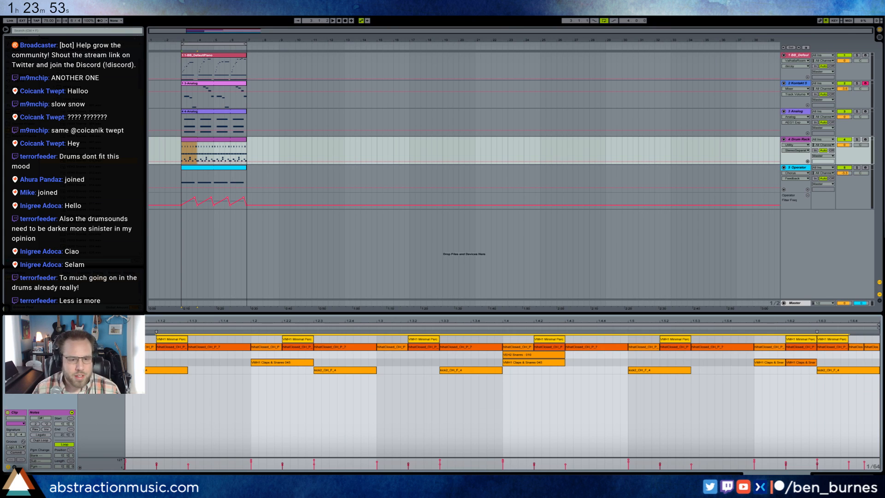
{"action": "left_click", "coordinate": [220, 400]}
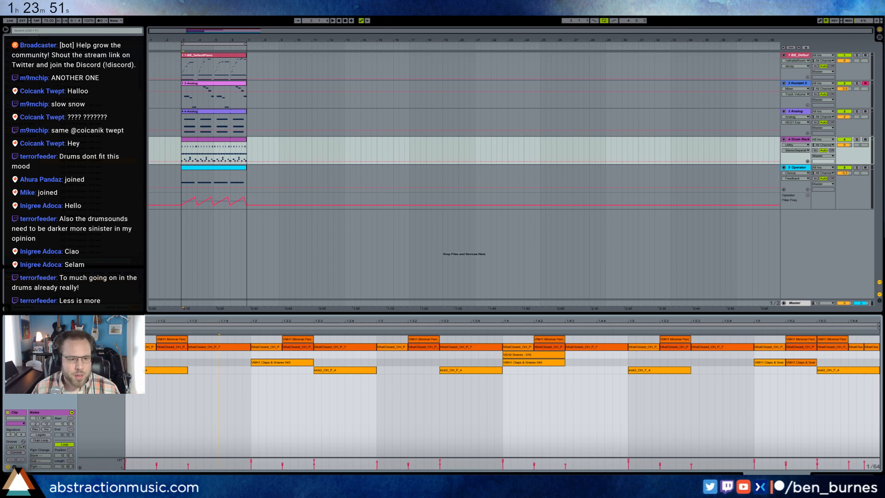
Step: Review the Operator and Drum Rack clips and play back the full loop, moving the chat window out of the way
{"action": "left_click", "coordinate": [111, 339]}
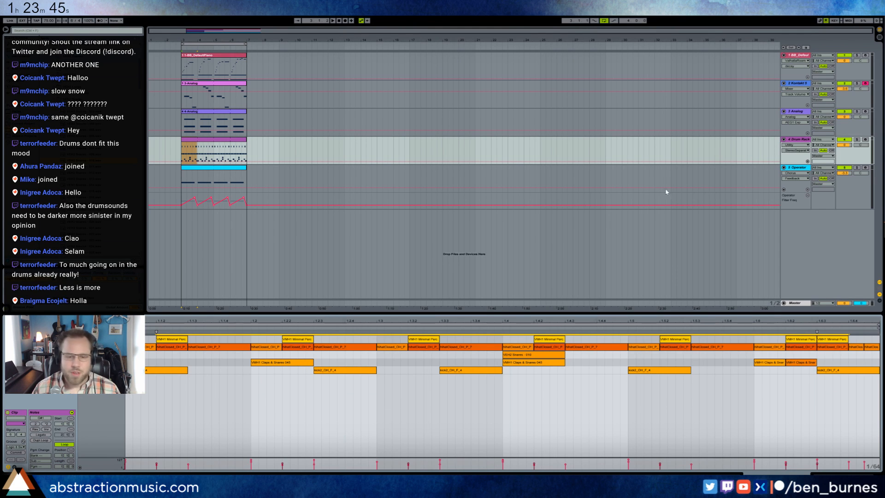
{"action": "left_click", "coordinate": [183, 179]}
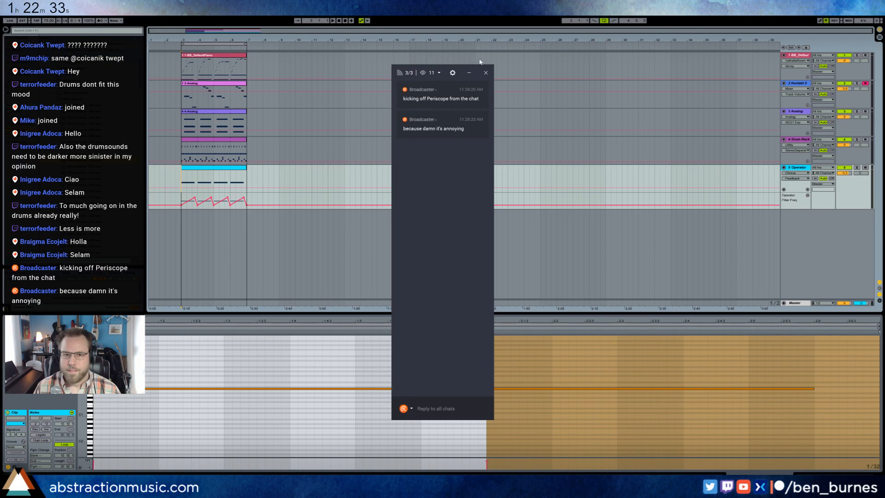
{"action": "left_click_drag", "start_coordinate": [413, 71], "coordinate": [882, 92]}
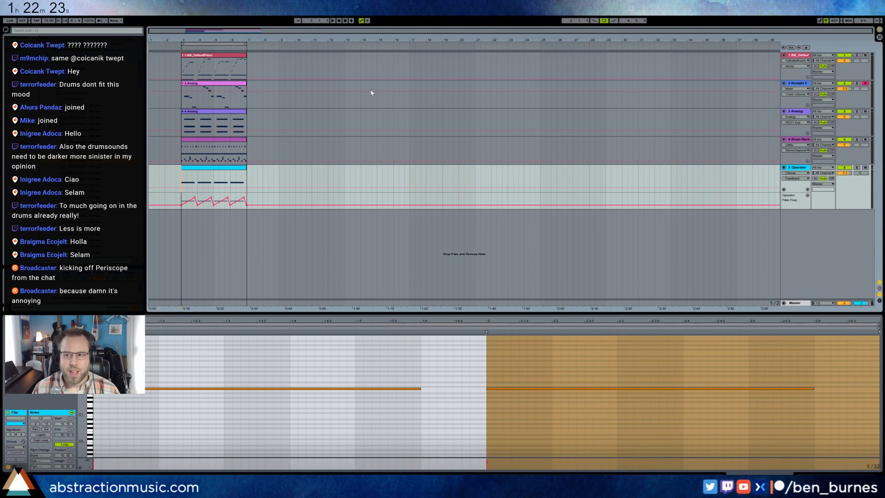
{"action": "left_click", "coordinate": [182, 155]}
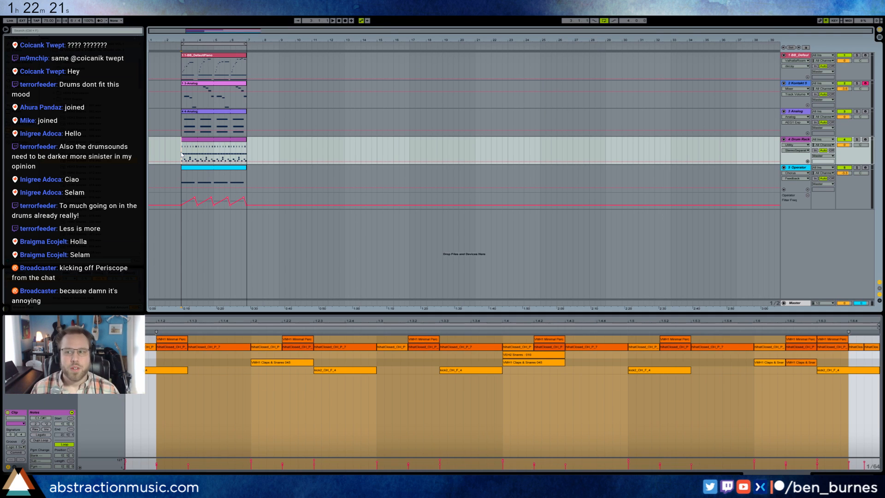
{"action": "key", "text": "space"}
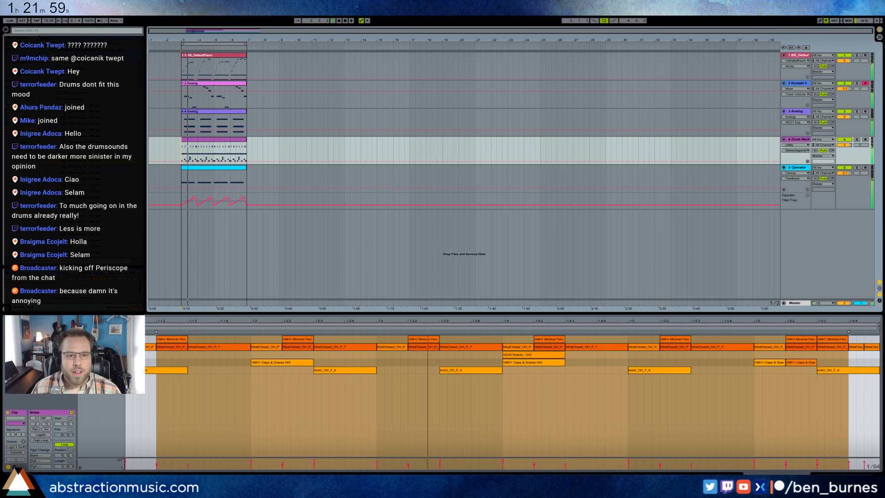
{"action": "left_click", "coordinate": [238, 157]}
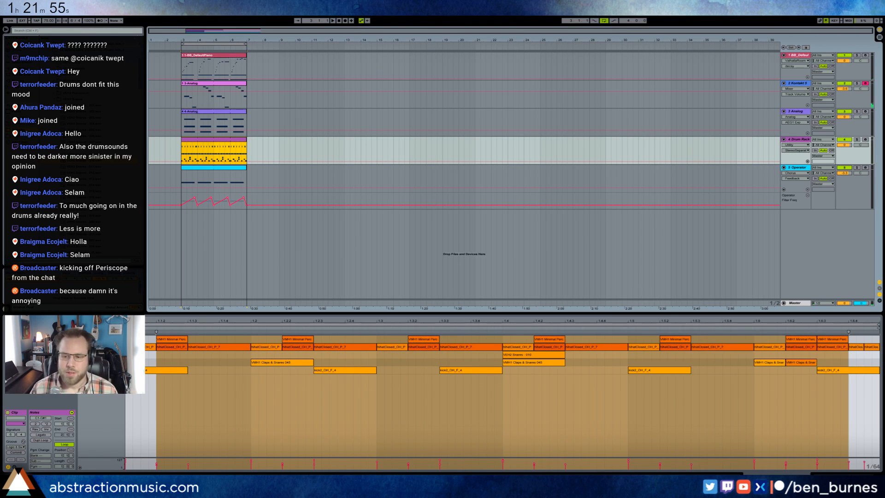
Step: Move the Kontakt, Analog, Drum Rack and Operator clips together to start at bar 7, and play the piano alone from bar 3
{"action": "key", "text": "shift+Tab"}
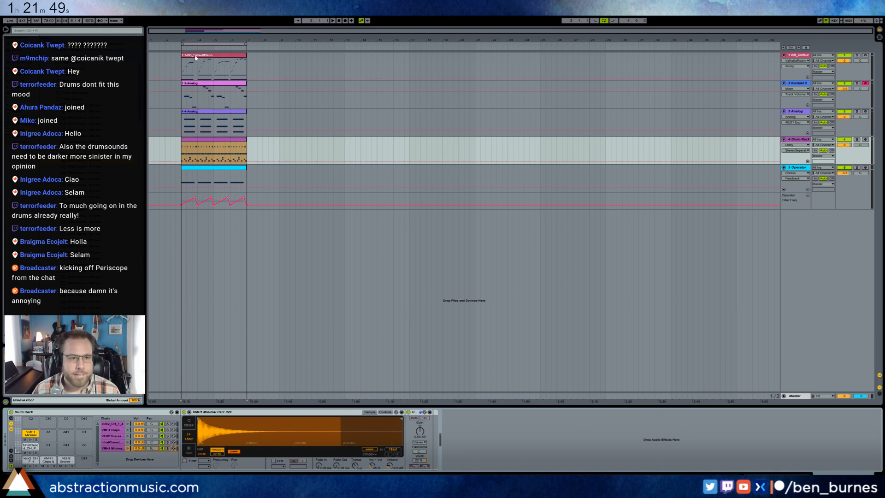
{"action": "left_click_drag", "start_coordinate": [181, 90], "coordinate": [248, 206]}
{"action": "left_click_drag", "start_coordinate": [206, 85], "coordinate": [271, 88]}
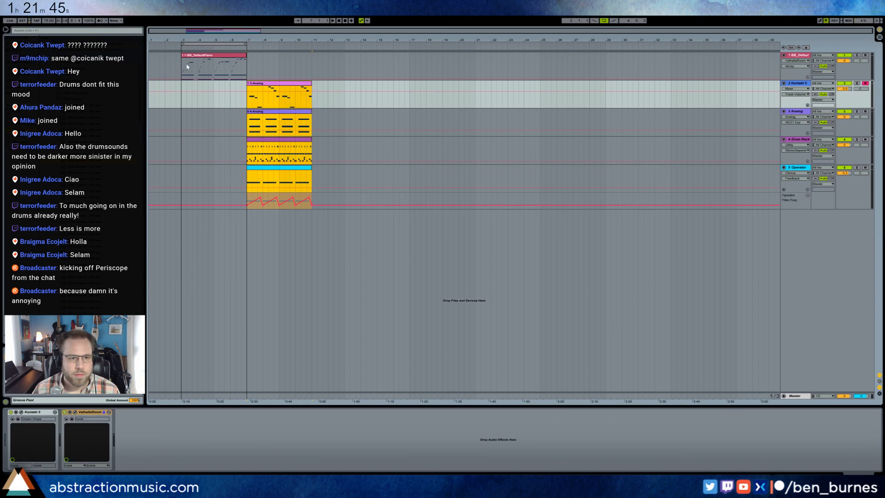
{"action": "left_click", "coordinate": [183, 69]}
{"action": "key", "text": "space"}
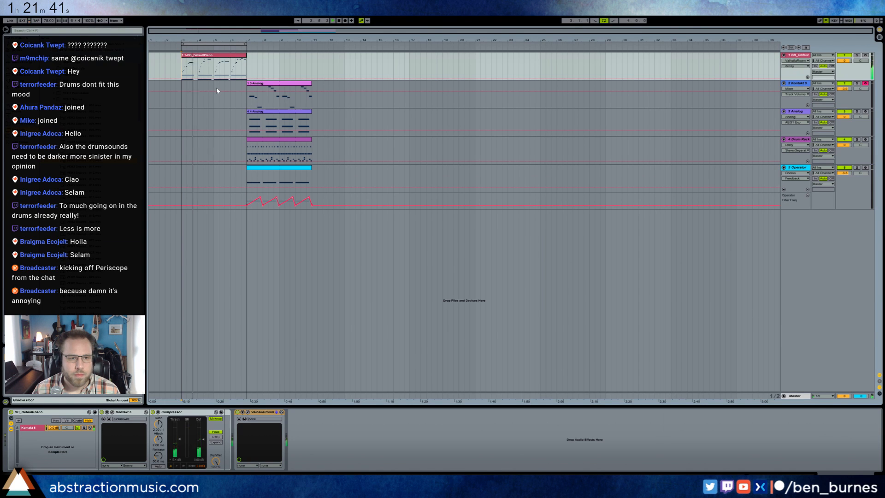
Step: Extend the Analog pad clip back to bar 3 and play it together with the piano
{"action": "left_click_drag", "start_coordinate": [265, 112], "coordinate": [312, 112]}
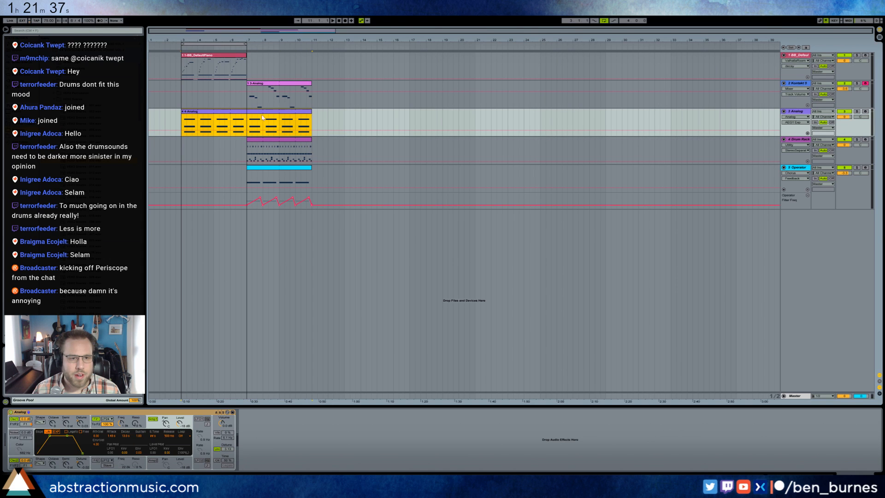
{"action": "left_click", "coordinate": [181, 117]}
{"action": "key", "text": "space"}
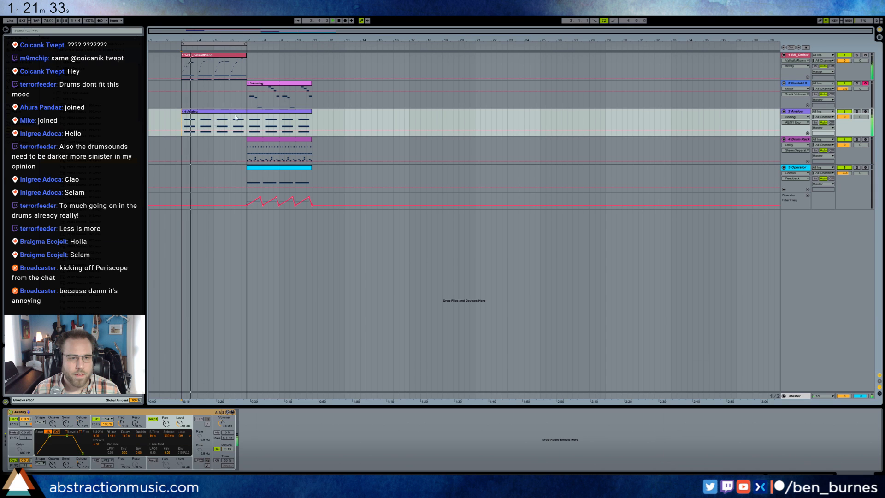
Step: Return to the Analog track's devices, adjust the synth's filter 1 resonance and play the pad back
{"action": "double_click", "coordinate": [221, 122]}
{"action": "key", "text": "shift+Tab"}
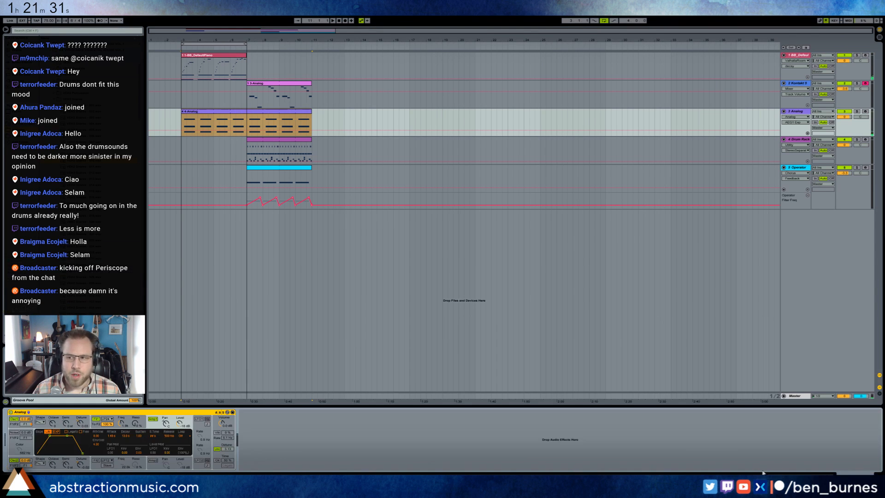
{"action": "key", "text": "space"}
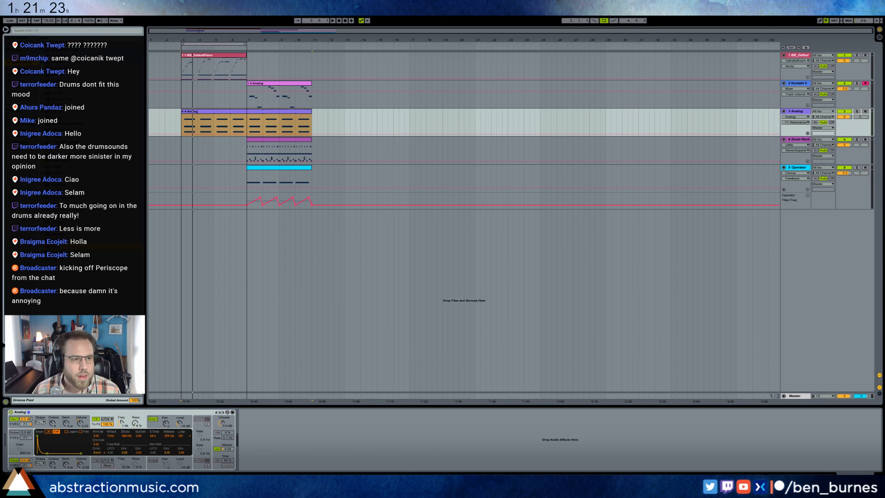
{"action": "mouse_move", "coordinate": [60, 480]}
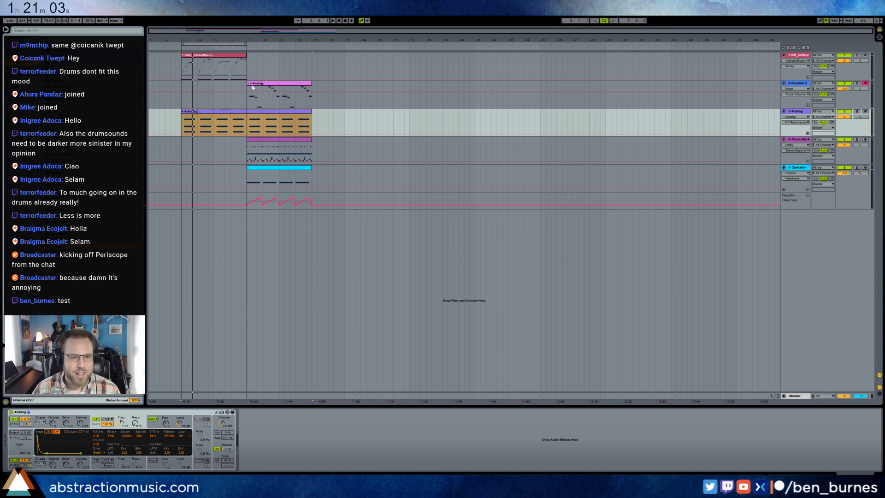
Step: Turn on looping for the piano clip, extend it to bar 11 and play the arrangement from bar 3
{"action": "double_click", "coordinate": [243, 57]}
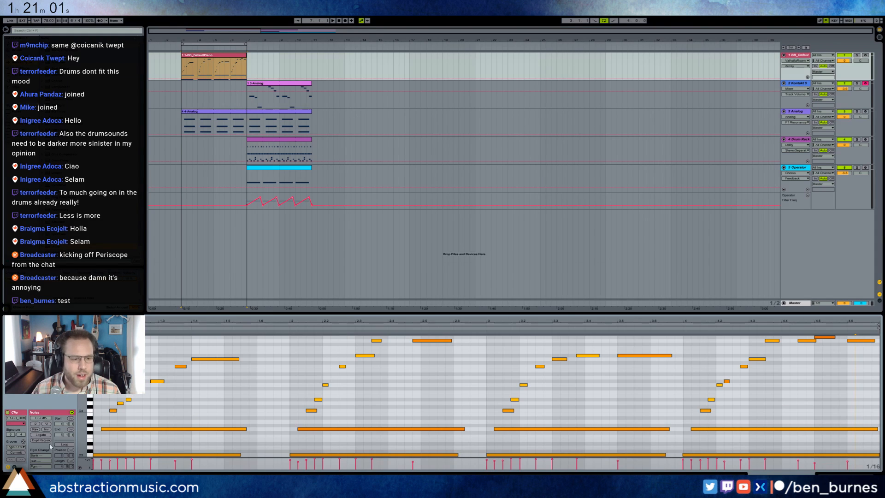
{"action": "left_click", "coordinate": [67, 445]}
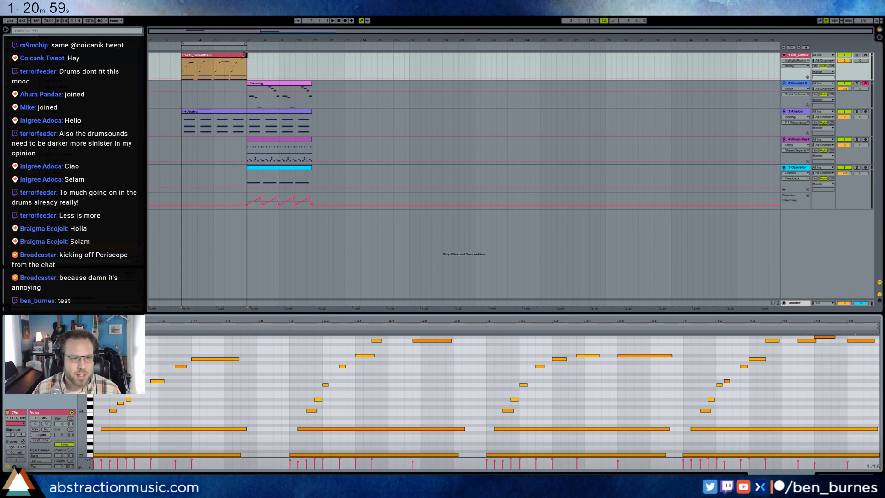
{"action": "left_click_drag", "start_coordinate": [245, 55], "coordinate": [311, 55]}
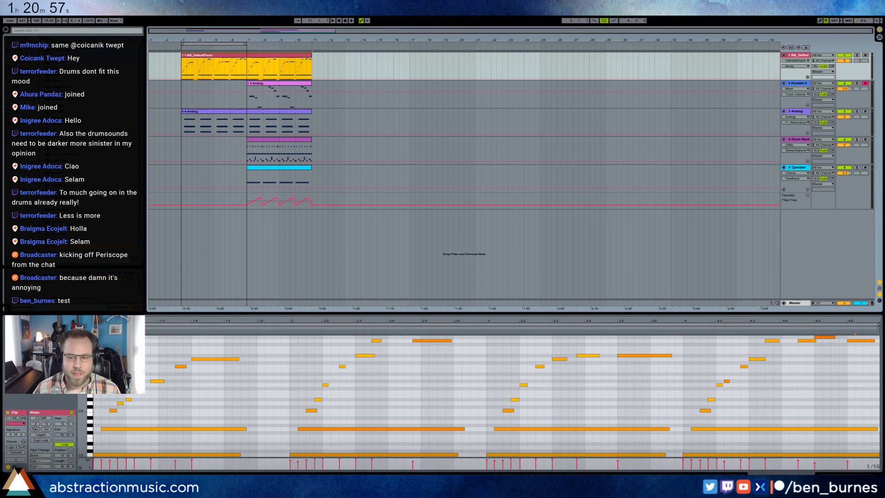
{"action": "key", "text": "shift+Tab"}
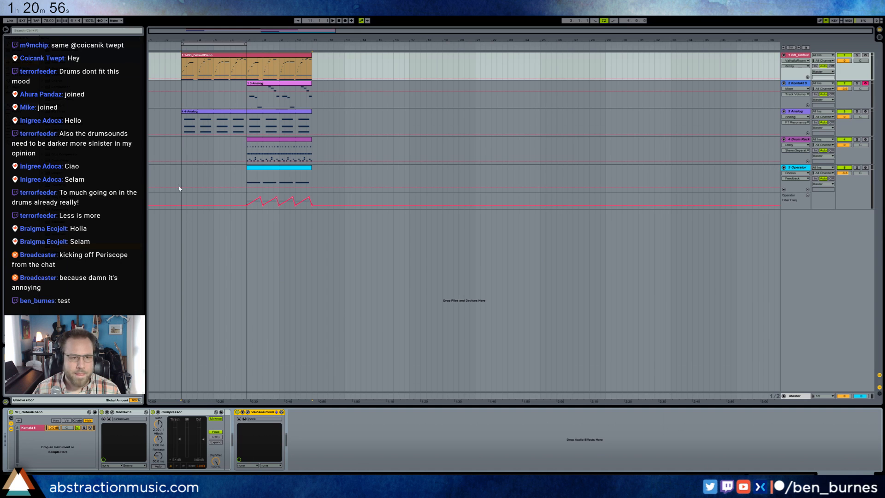
{"action": "left_click", "coordinate": [186, 67]}
{"action": "left_click", "coordinate": [181, 60]}
{"action": "key", "text": "space"}
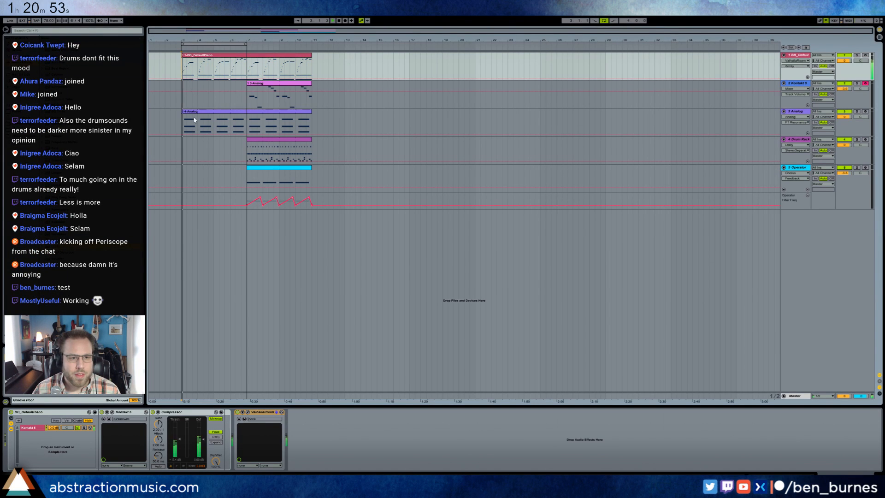
Step: Add a Reverb to the Analog track, adjust its decay time and dry/wet mix, and play back from bar 3
{"action": "left_click", "coordinate": [228, 111]}
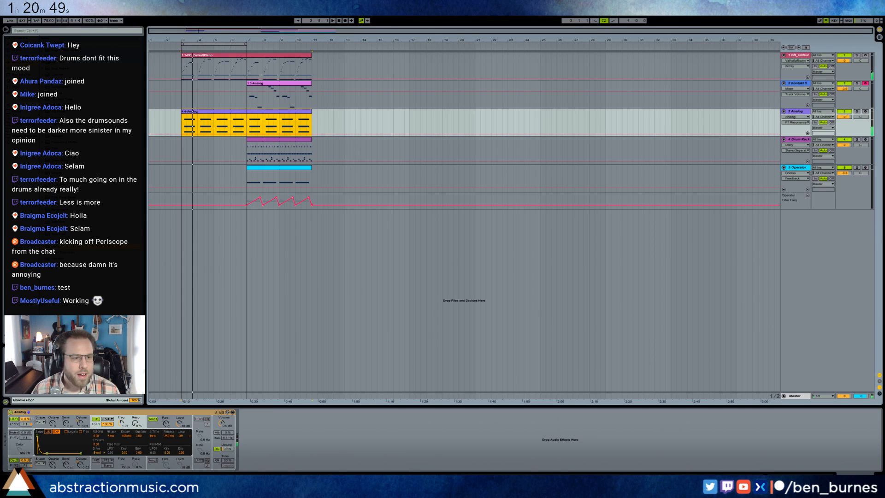
{"action": "left_click_drag", "start_coordinate": [69, 215], "coordinate": [278, 435]}
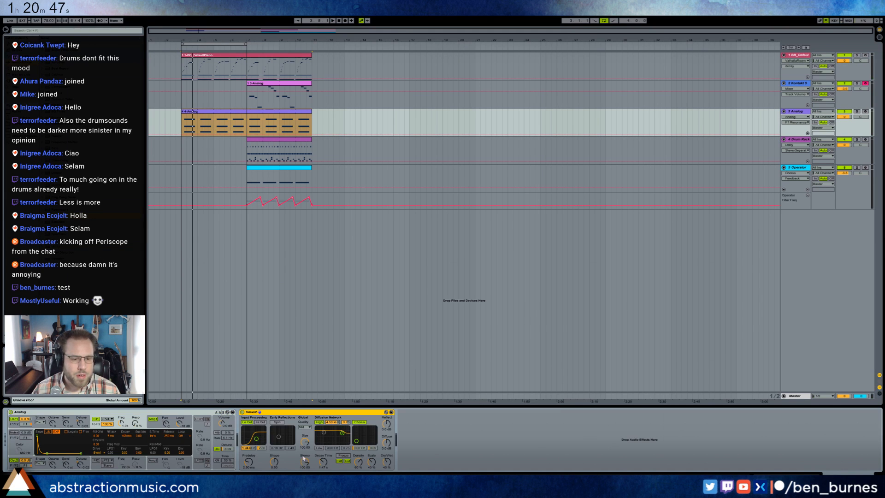
{"action": "left_click", "coordinate": [323, 461]}
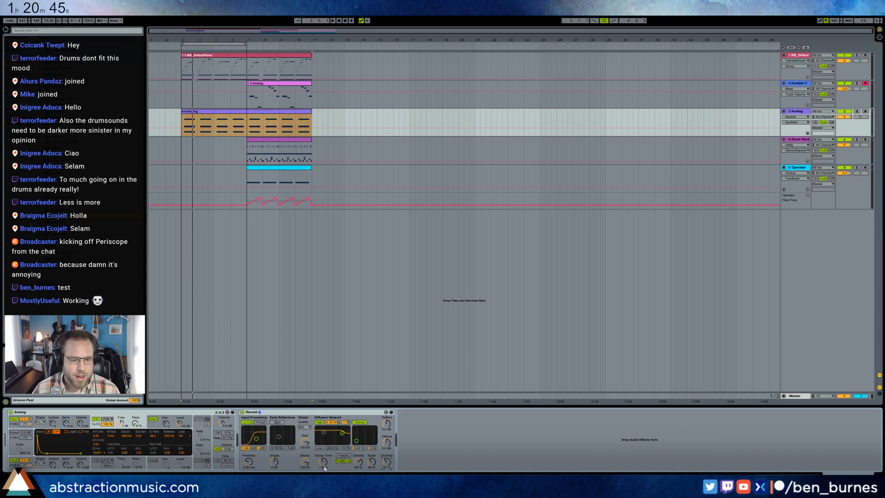
{"action": "left_click", "coordinate": [385, 462]}
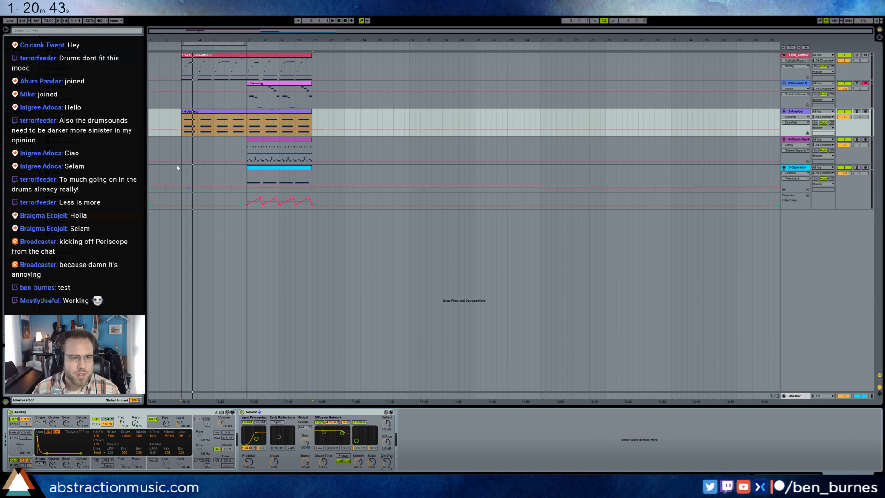
{"action": "left_click", "coordinate": [181, 120]}
{"action": "key", "text": "space"}
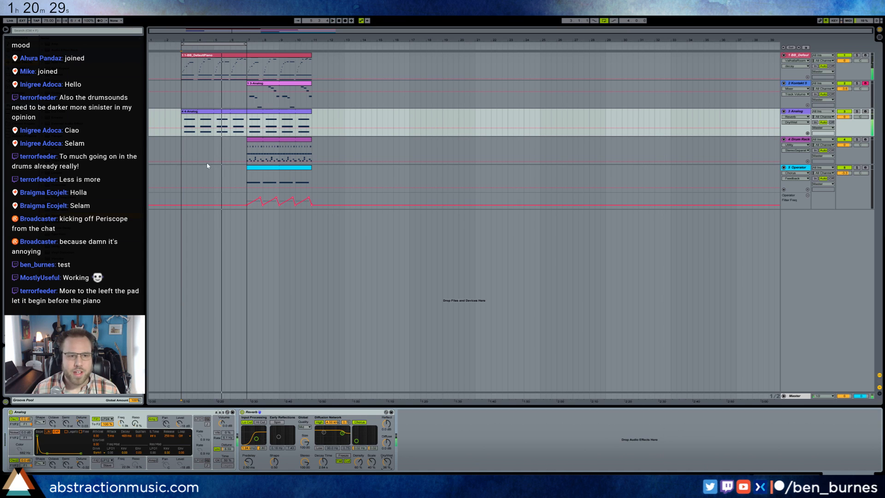
{"action": "key", "text": "space"}
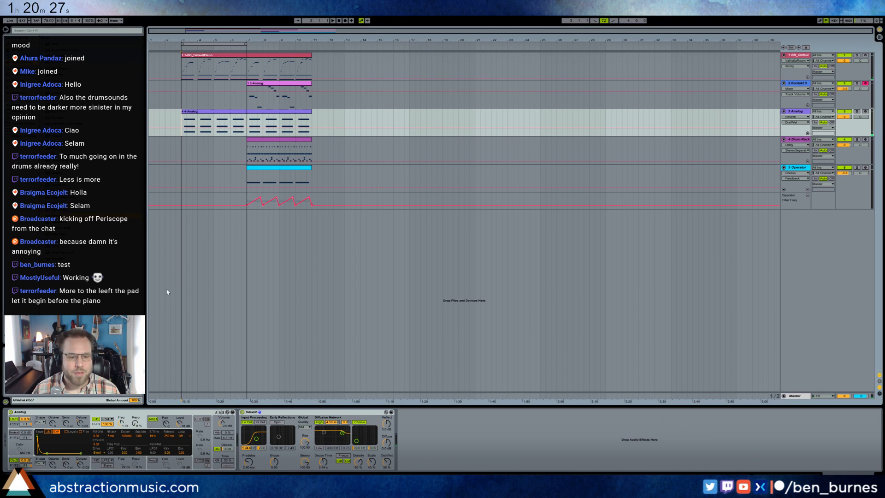
Step: Show the Analog synth's Amp 1 settings and fine-tune its amplitude envelope during playback
{"action": "key", "text": "space"}
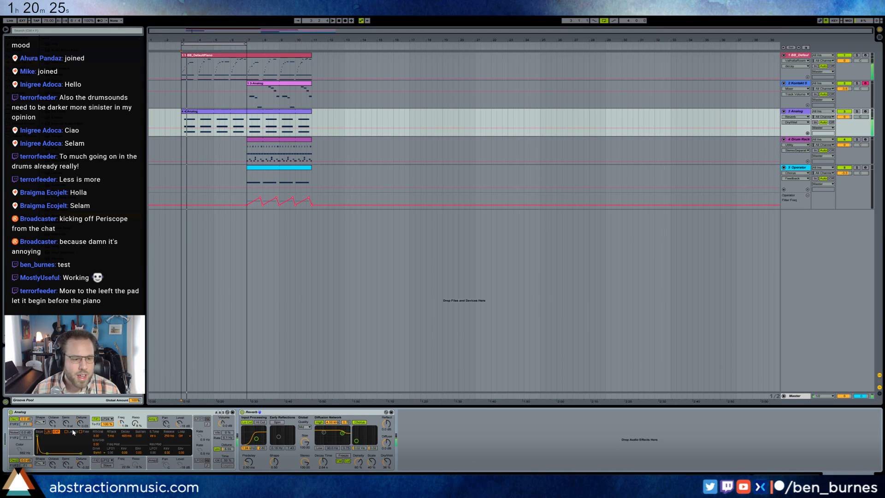
{"action": "left_click", "coordinate": [155, 424]}
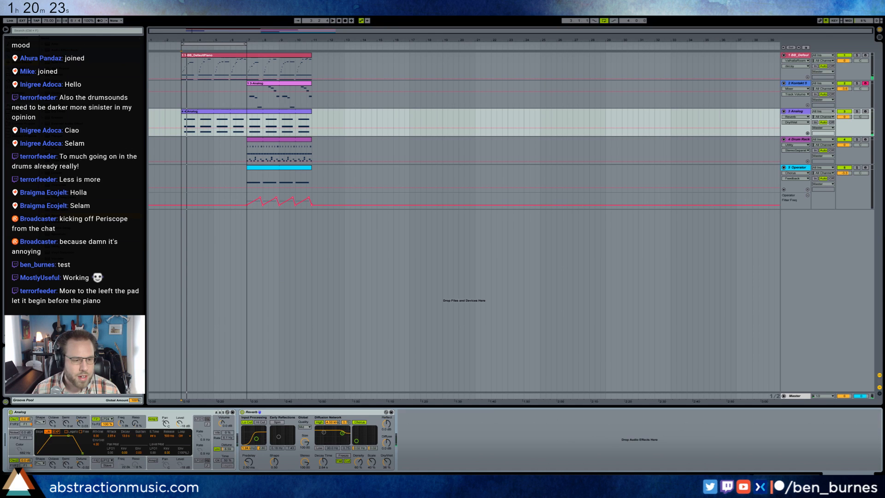
{"action": "left_click", "coordinate": [183, 122]}
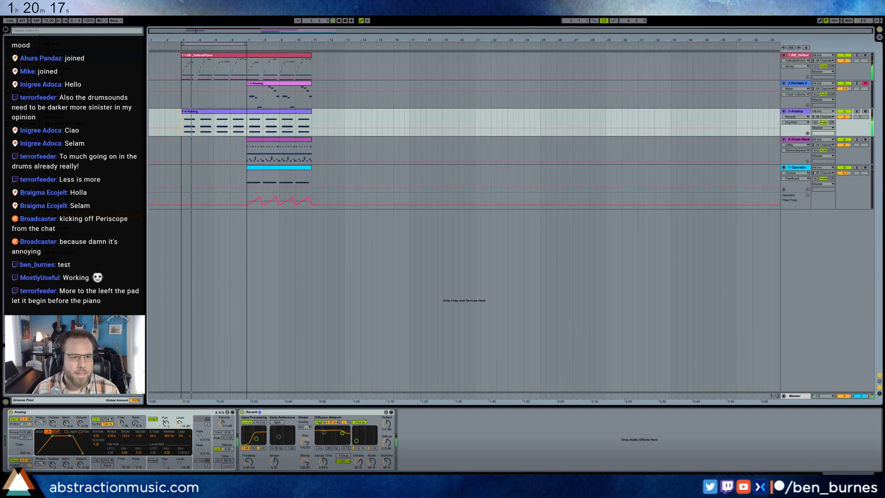
{"action": "left_click_drag", "start_coordinate": [82, 454], "coordinate": [84, 455]}
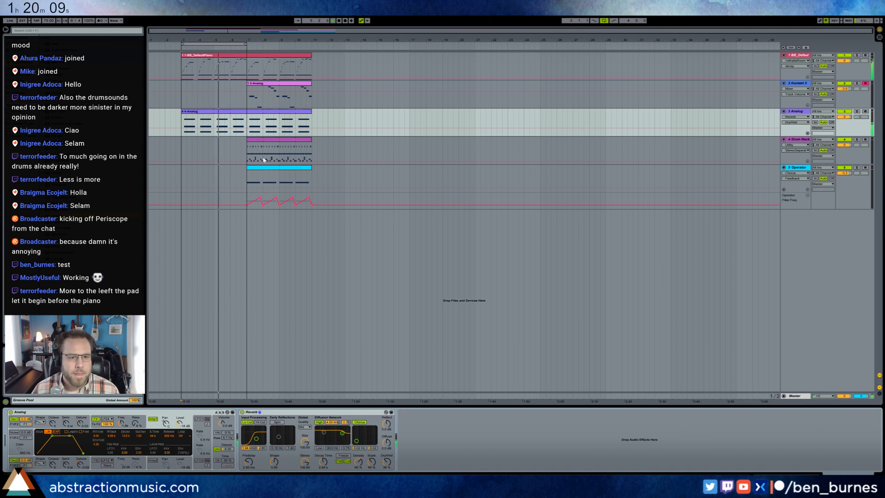
Step: Extend the drum clip's start back to bar 6 and open its notes for editing
{"action": "left_click", "coordinate": [245, 142]}
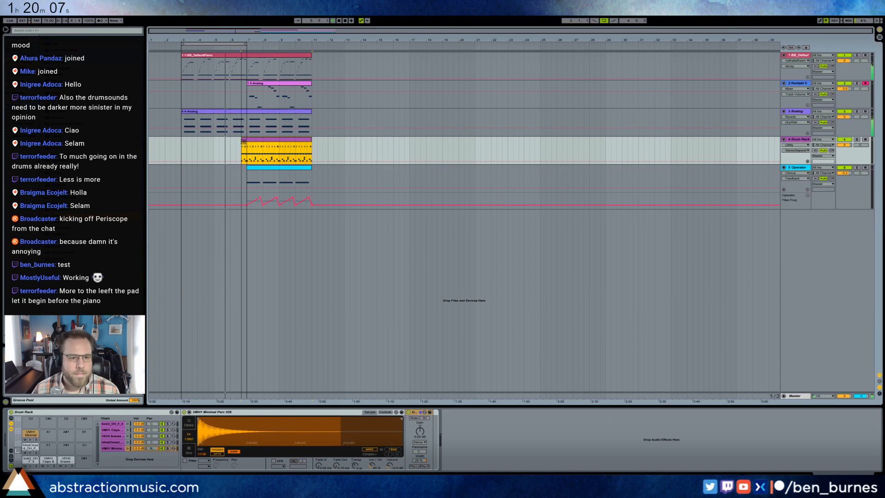
{"action": "key", "text": "space"}
{"action": "left_click_drag", "start_coordinate": [248, 152], "coordinate": [259, 152]}
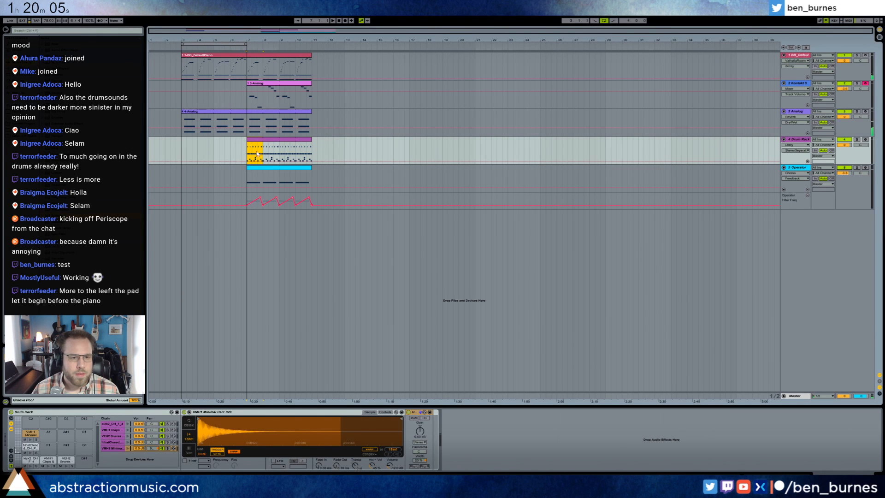
{"action": "double_click", "coordinate": [237, 141]}
Step: Delete the kick, clap and snare notes ahead of the closing pair of clap notes in the drum clip's first bar
{"action": "left_click", "coordinate": [206, 378]}
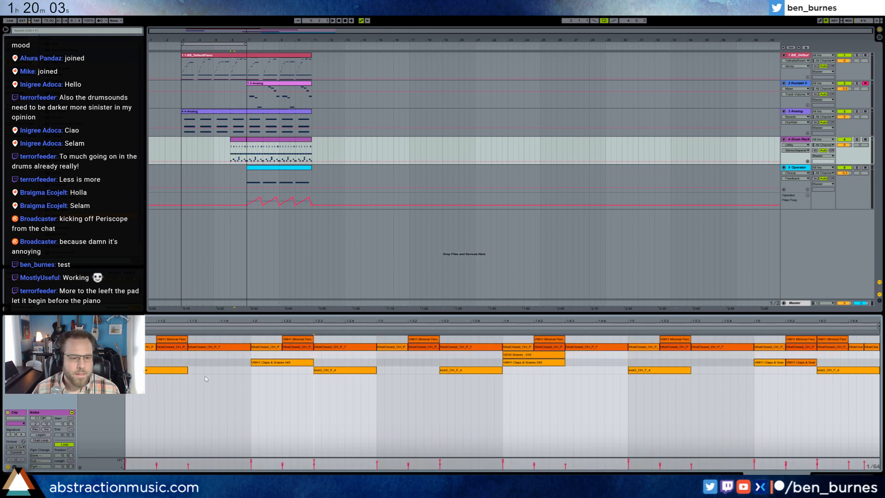
{"action": "left_click_drag", "start_coordinate": [156, 362], "coordinate": [549, 395]}
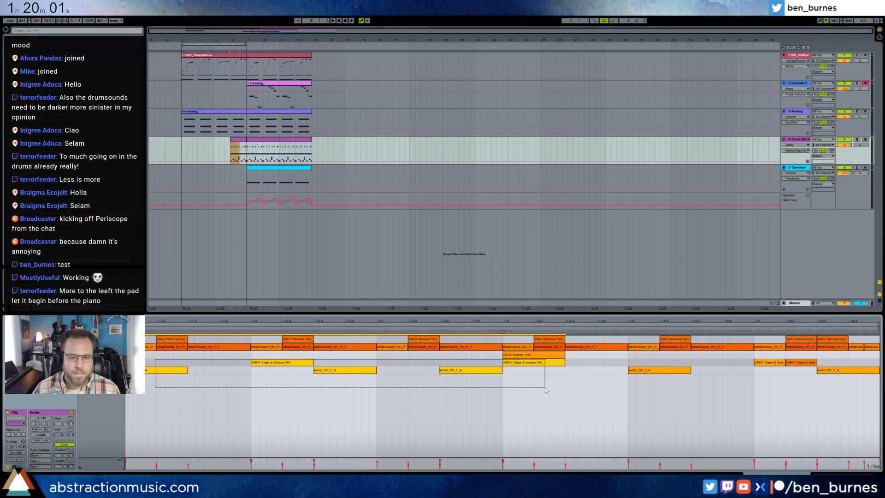
{"action": "left_click_drag", "start_coordinate": [168, 356], "coordinate": [635, 397]}
{"action": "key", "text": "Delete"}
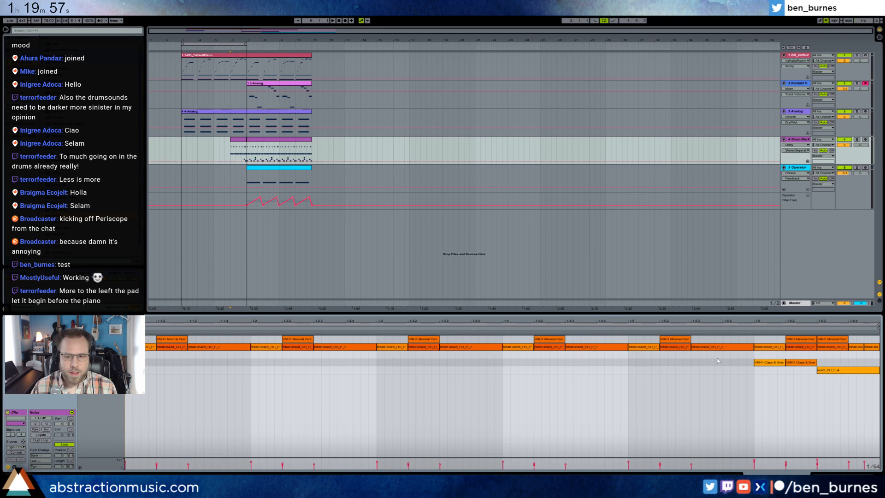
Step: Delete the Minimal Perc notes and all but the last few closed hi-hat notes in the drum clip's first bar
{"action": "left_click_drag", "start_coordinate": [704, 341], "coordinate": [259, 331]}
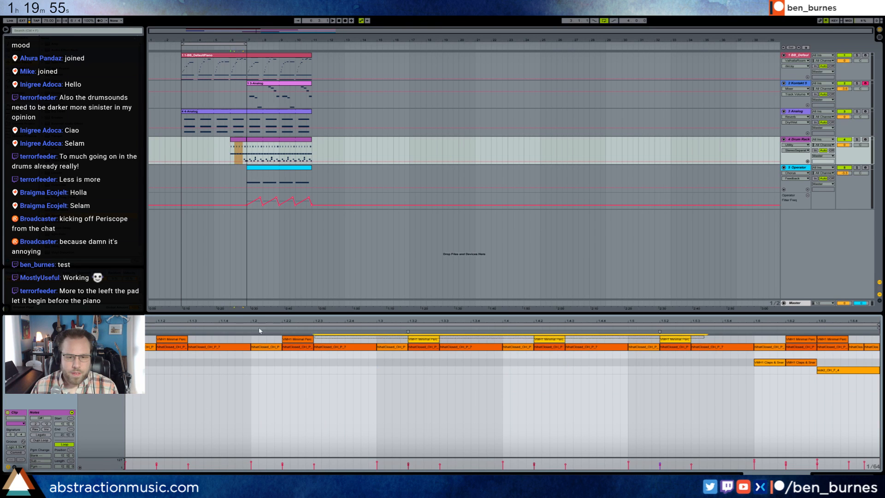
{"action": "key", "text": "Delete"}
{"action": "left_click_drag", "start_coordinate": [792, 339], "coordinate": [840, 338]}
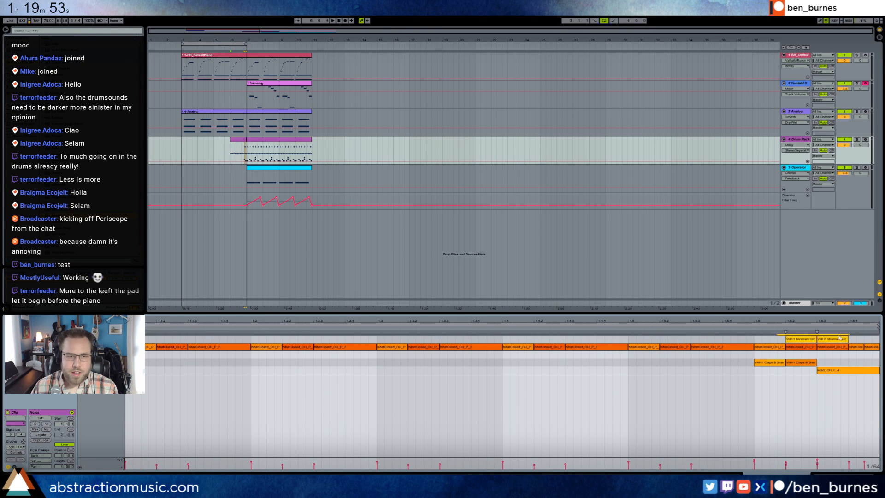
{"action": "left_click_drag", "start_coordinate": [620, 340], "coordinate": [146, 333]}
{"action": "key", "text": "Delete"}
{"action": "left_click_drag", "start_coordinate": [705, 337], "coordinate": [706, 361]}
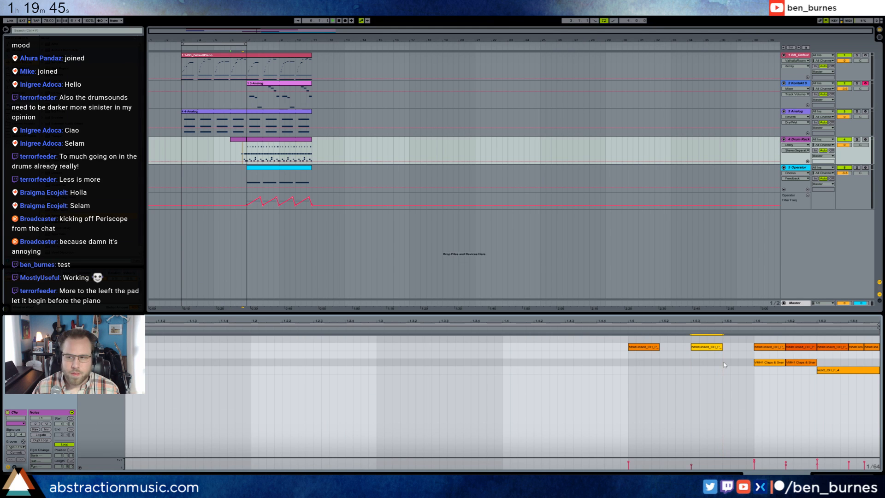
Step: Play back the intro from bar 3 and move the loop region to bars 7 to 11
{"action": "key", "text": "space"}
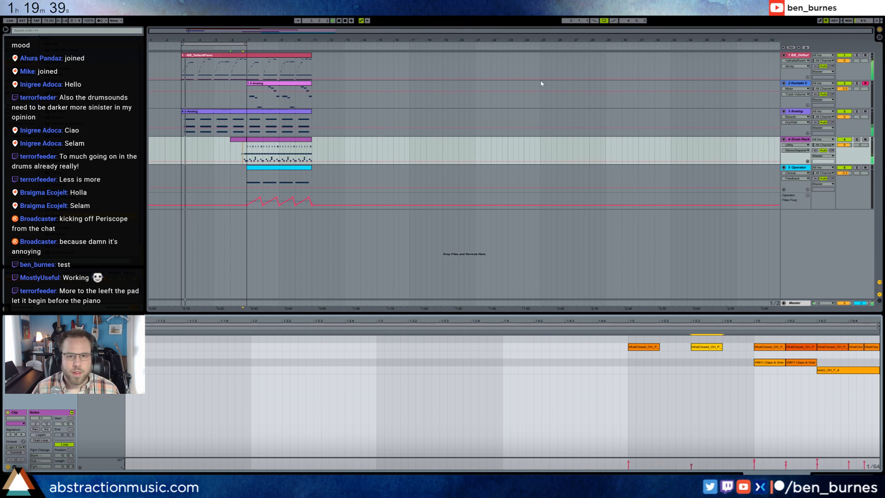
{"action": "left_click_drag", "start_coordinate": [223, 45], "coordinate": [290, 49]}
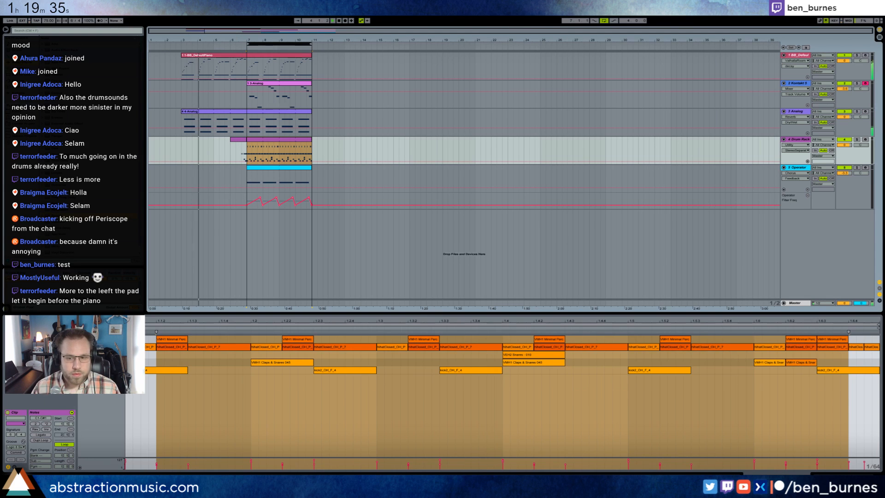
{"action": "left_click", "coordinate": [533, 228]}
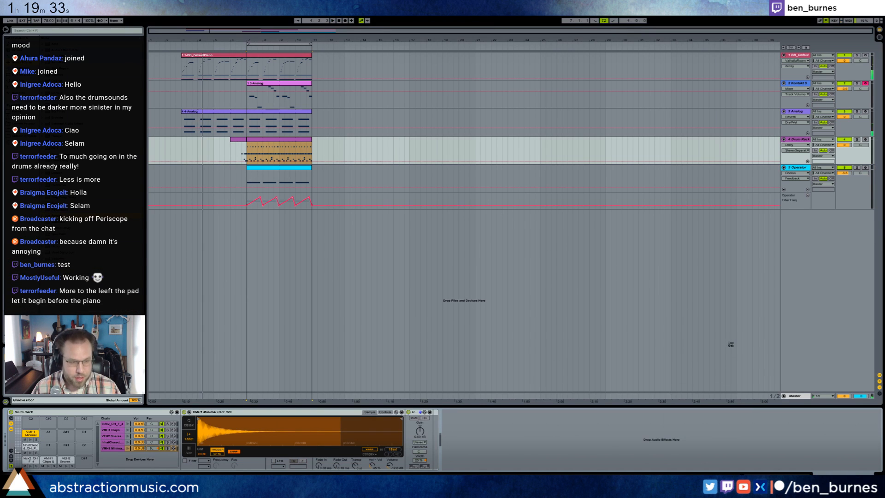
Step: Insert a return track and move the piano track's ValhallaRoom reverb onto it
{"action": "key", "text": "ctrl+alt+t"}
{"action": "left_click", "coordinate": [231, 57]}
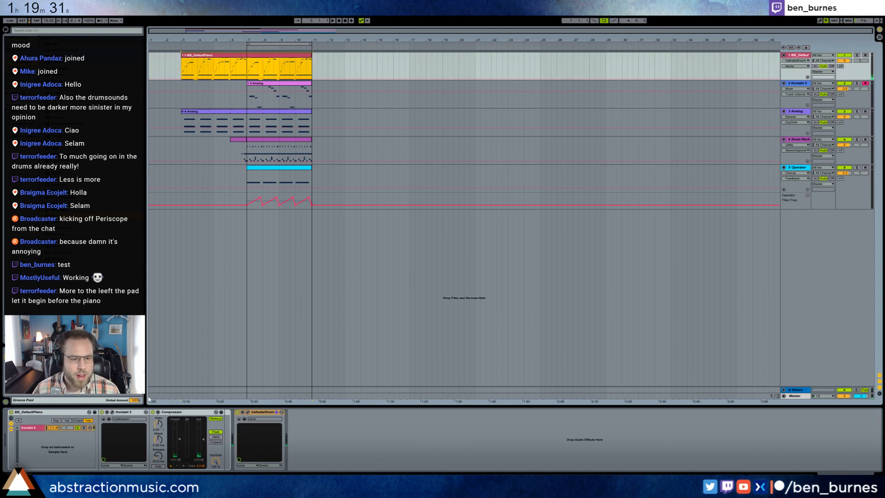
{"action": "left_click", "coordinate": [258, 412]}
{"action": "key", "text": "Delete"}
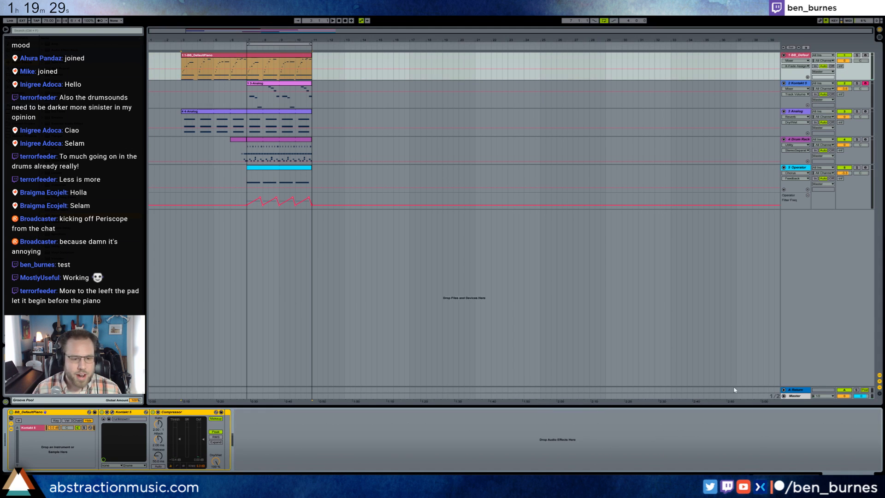
{"action": "left_click", "coordinate": [798, 391]}
{"action": "left_click", "coordinate": [222, 454]}
{"action": "key", "text": "ctrl+v"}
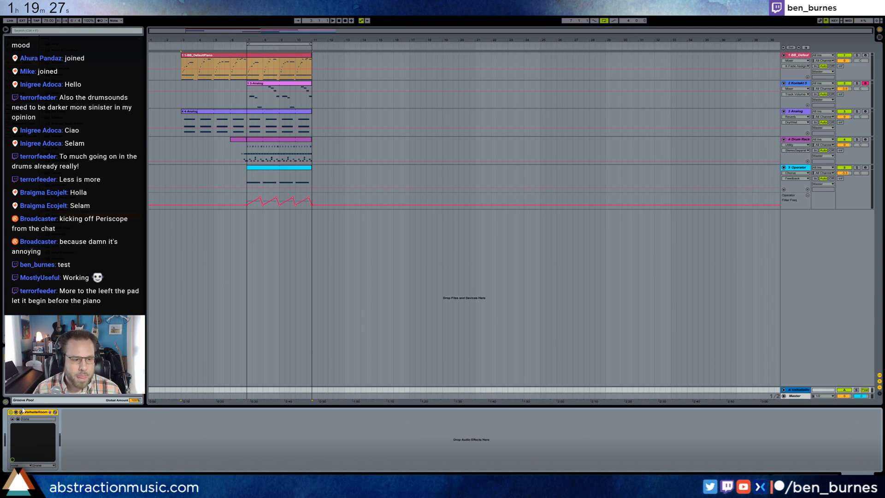
Step: Set the return track's ValhallaRoom mix to 100% and shorten its decay
{"action": "left_click", "coordinate": [21, 412]}
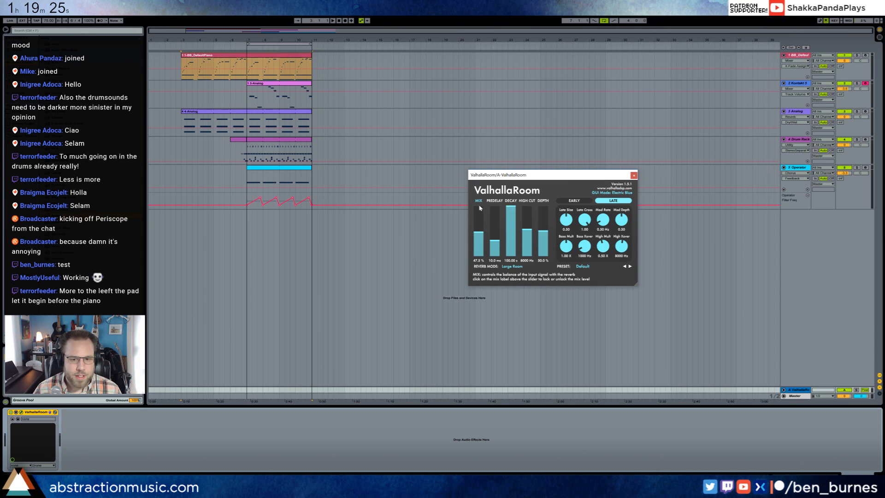
{"action": "left_click_drag", "start_coordinate": [479, 226], "coordinate": [483, 198]}
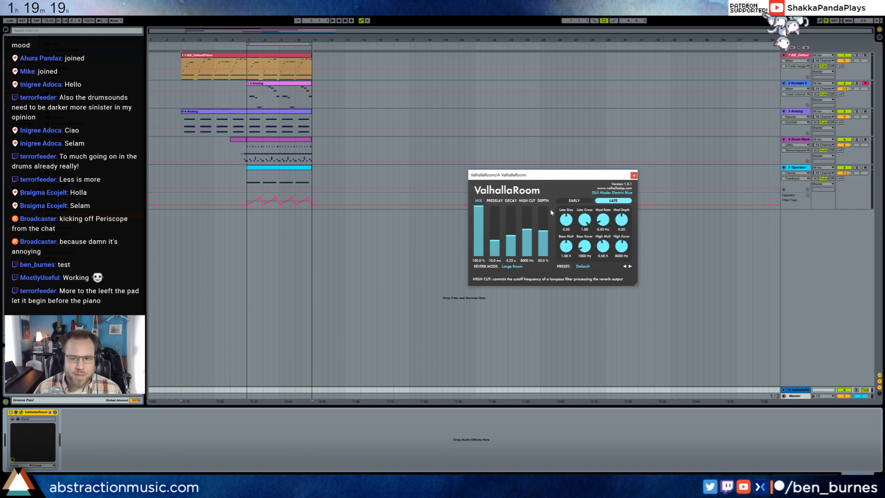
{"action": "left_click", "coordinate": [634, 175]}
Step: Raise the piano track's send to the reverb return, and replace the Kontakt 5 track's own ValhallaRoom with the same send
{"action": "left_click_drag", "start_coordinate": [842, 67], "coordinate": [840, 58]}
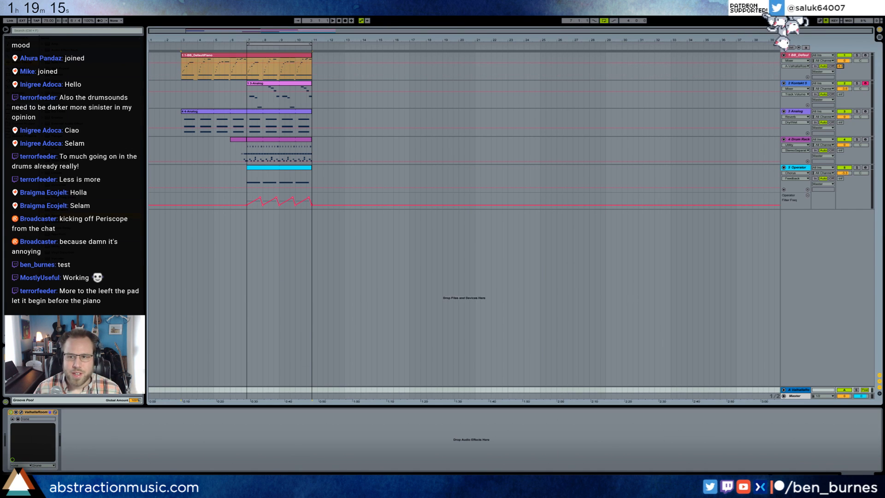
{"action": "left_click", "coordinate": [805, 83]}
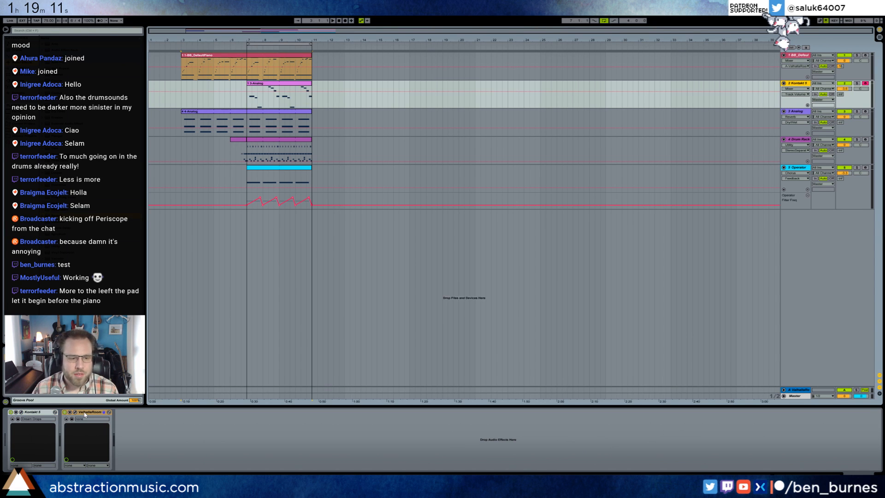
{"action": "left_click", "coordinate": [88, 430]}
{"action": "key", "text": "Delete"}
{"action": "left_click", "coordinate": [840, 99]}
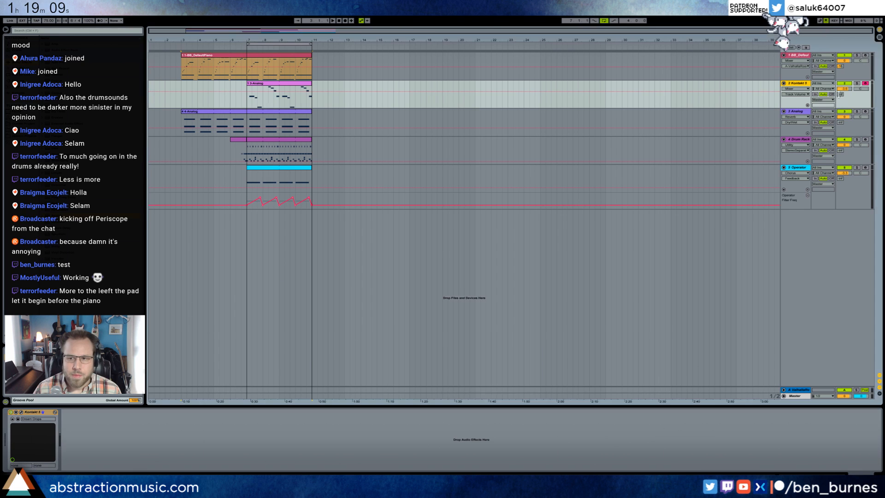
{"action": "left_click_drag", "start_coordinate": [841, 95], "coordinate": [840, 78]}
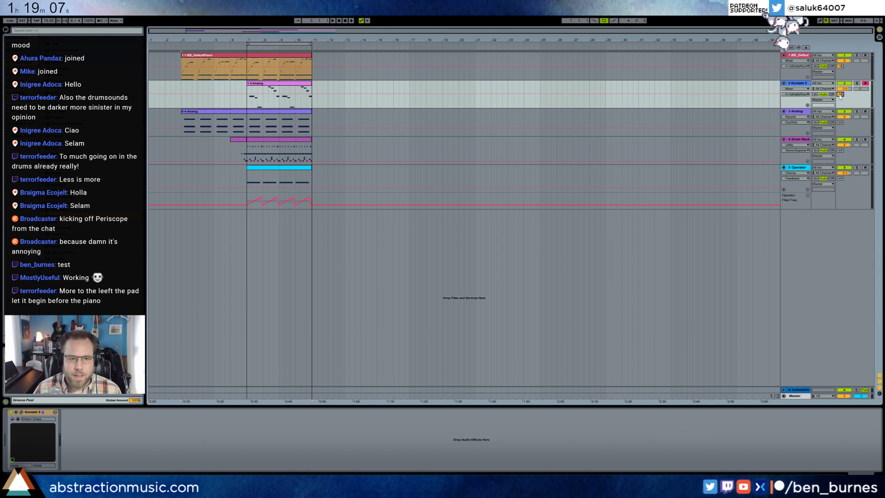
Step: Replace the Analog track's Reverb with a send to the reverb return, and adjust its send level during playback from bar 3
{"action": "left_click_drag", "start_coordinate": [840, 123], "coordinate": [840, 120]}
{"action": "left_click", "coordinate": [797, 112]}
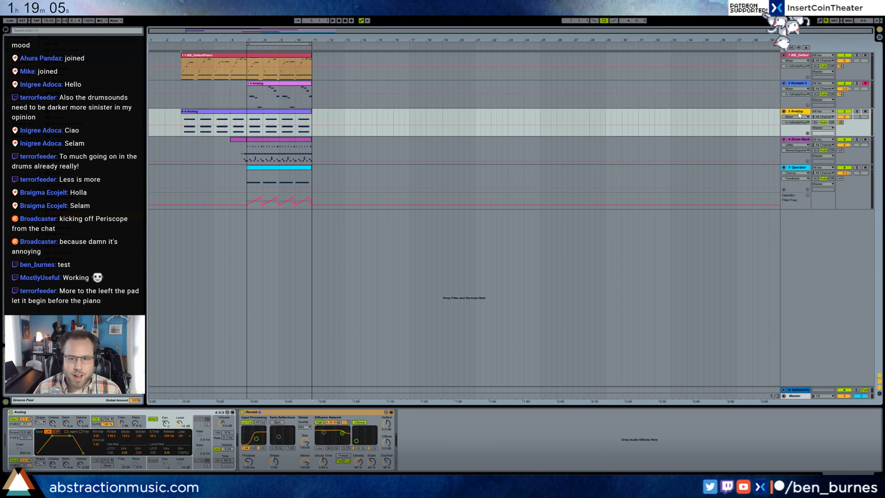
{"action": "left_click", "coordinate": [313, 413]}
{"action": "key", "text": "Delete"}
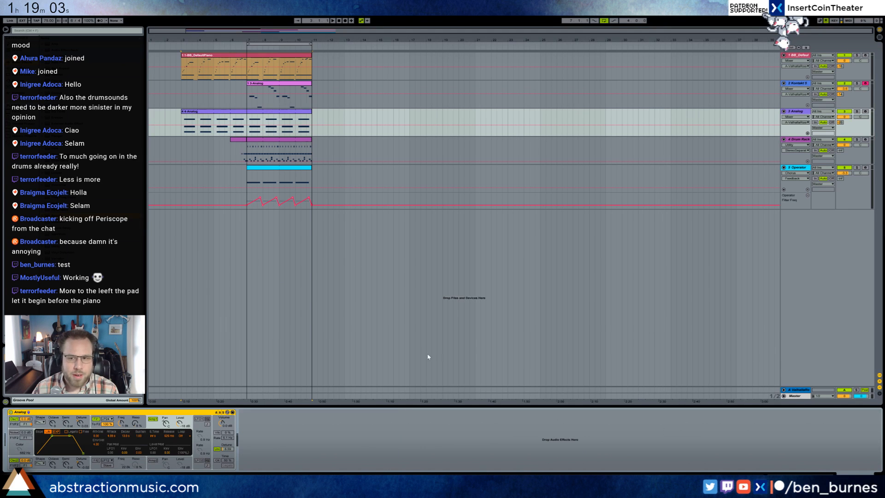
{"action": "left_click", "coordinate": [180, 117]}
{"action": "key", "text": "space"}
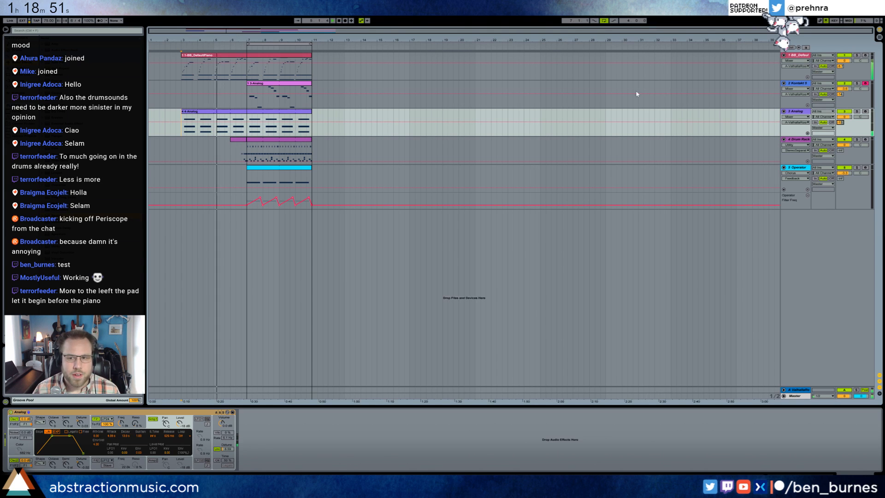
{"action": "left_click_drag", "start_coordinate": [839, 124], "coordinate": [840, 137]}
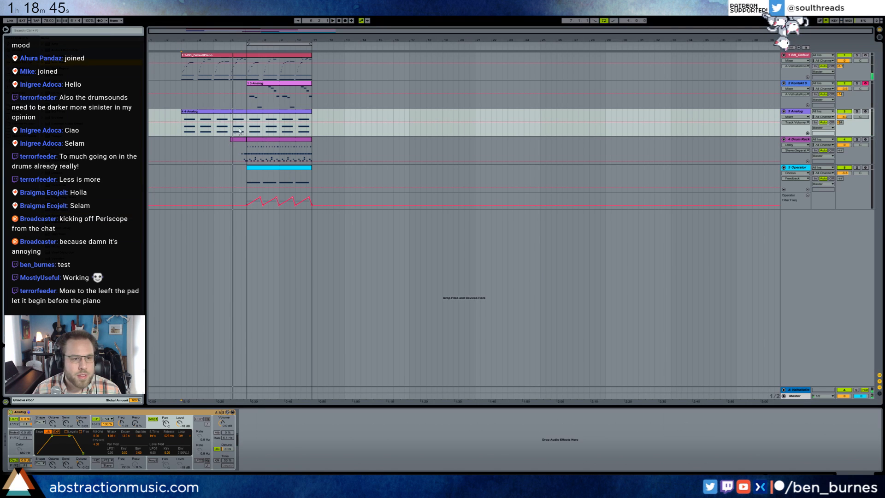
Step: Add a tempo-synced Auto Pan to the Analog track, adjust its waveform shape and amount, and start playback
{"action": "left_click_drag", "start_coordinate": [247, 445], "coordinate": [247, 414]}
{"action": "left_click", "coordinate": [263, 464]}
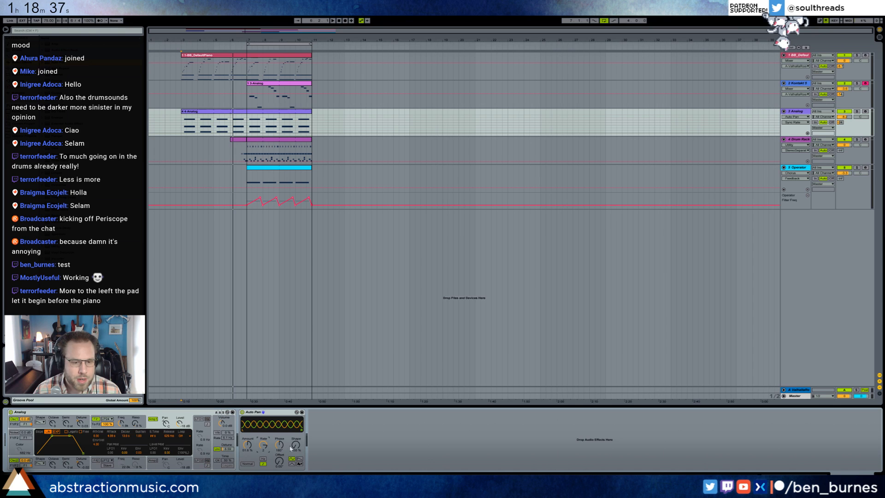
{"action": "left_click_drag", "start_coordinate": [291, 448], "coordinate": [251, 431]}
{"action": "key", "text": "space"}
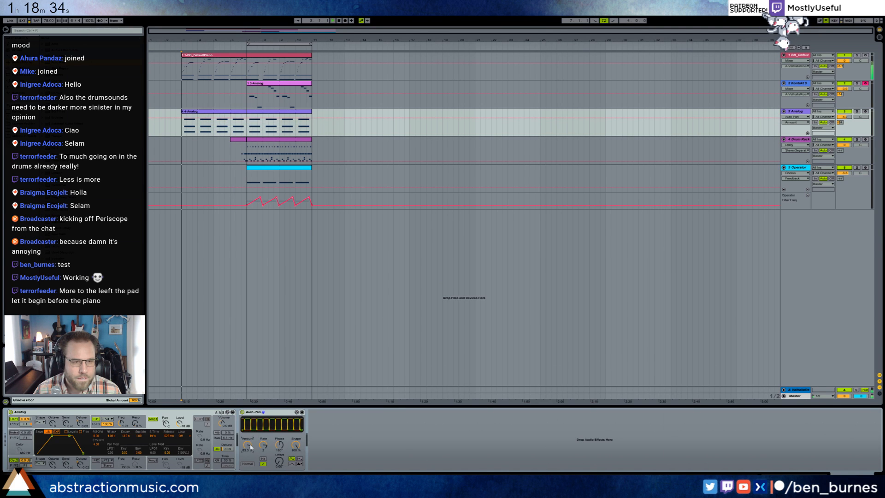
Step: Adjust the Auto Pan's offset, synced rate and amount on the Analog track while listening from bar 3
{"action": "left_click", "coordinate": [278, 460]}
{"action": "left_click_drag", "start_coordinate": [279, 460], "coordinate": [279, 458]}
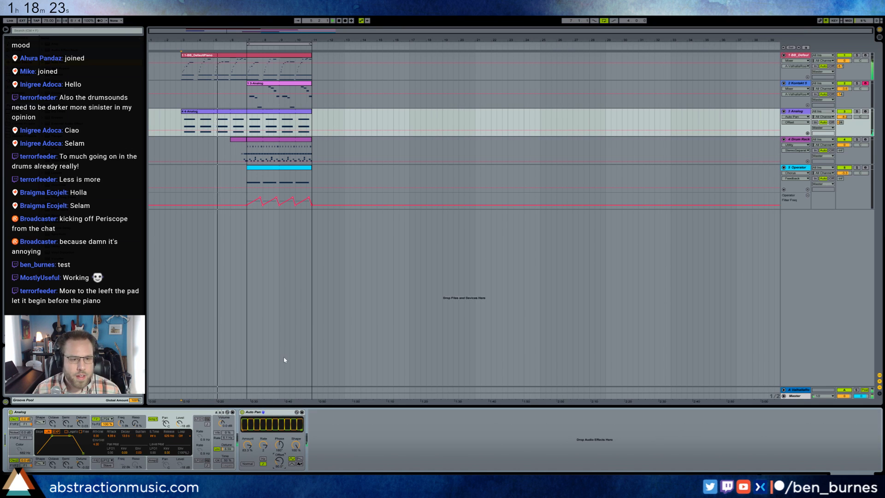
{"action": "left_click", "coordinate": [262, 445]}
{"action": "key", "text": "space"}
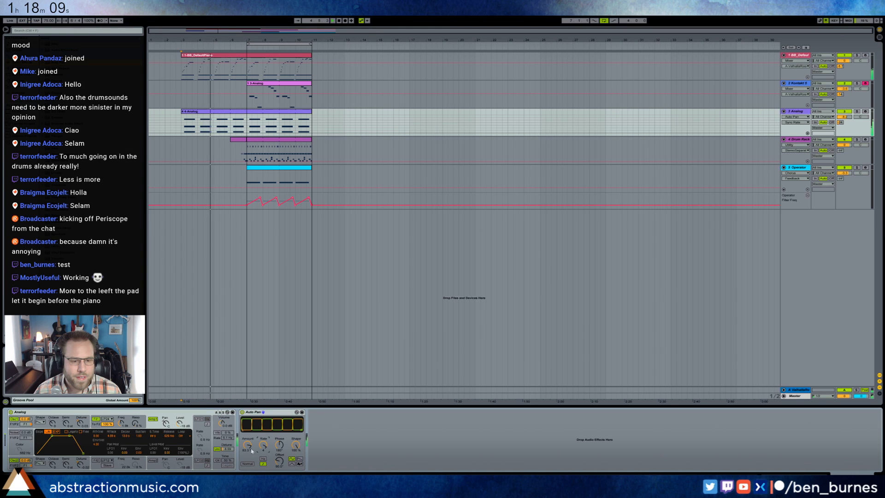
{"action": "mouse_move", "coordinate": [248, 446]}
{"action": "left_mouse_down"}
{"action": "mouse_move", "coordinate": [248, 454]}
{"action": "mouse_move", "coordinate": [264, 449]}
{"action": "left_mouse_up"}
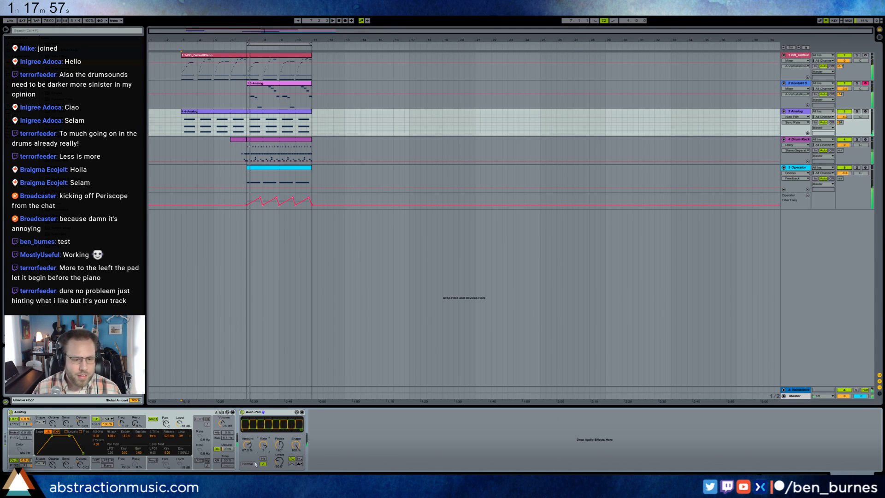
Step: Move the Kontakt 5 track's clip from bar 7 to bar 11 and play back the drum section from bar 7
{"action": "left_click_drag", "start_coordinate": [264, 83], "coordinate": [328, 85]}
{"action": "key", "text": "space"}
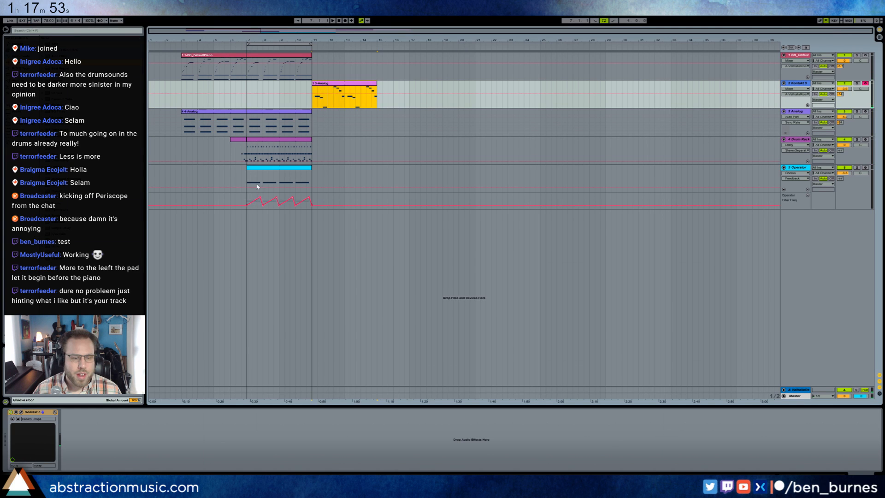
{"action": "left_click", "coordinate": [183, 173]}
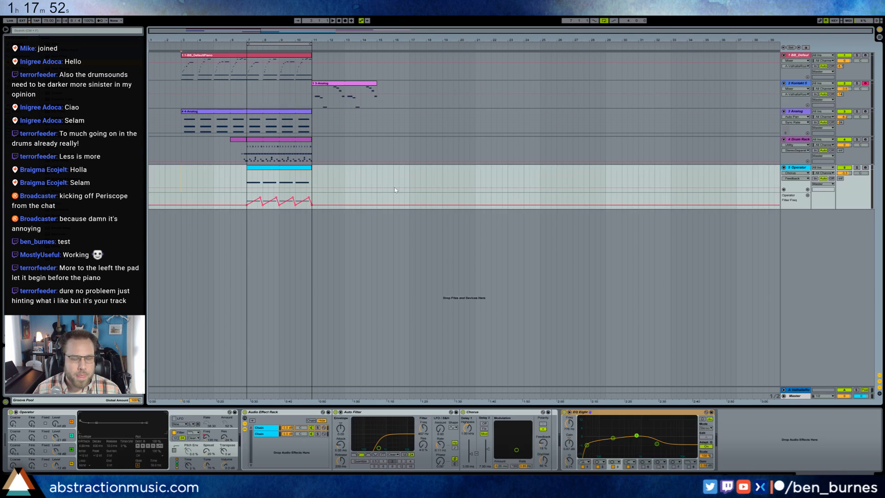
{"action": "left_click", "coordinate": [821, 459]}
{"action": "left_click", "coordinate": [246, 176]}
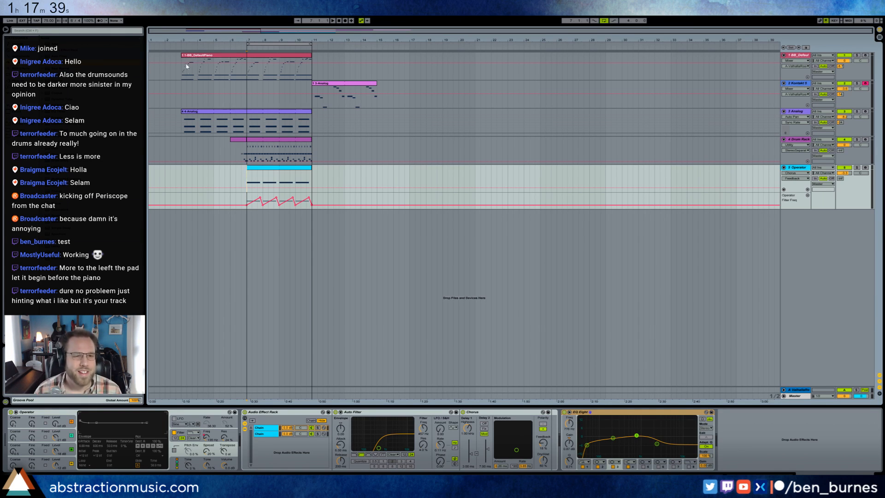
{"action": "left_click", "coordinate": [246, 75]}
{"action": "key", "text": "space"}
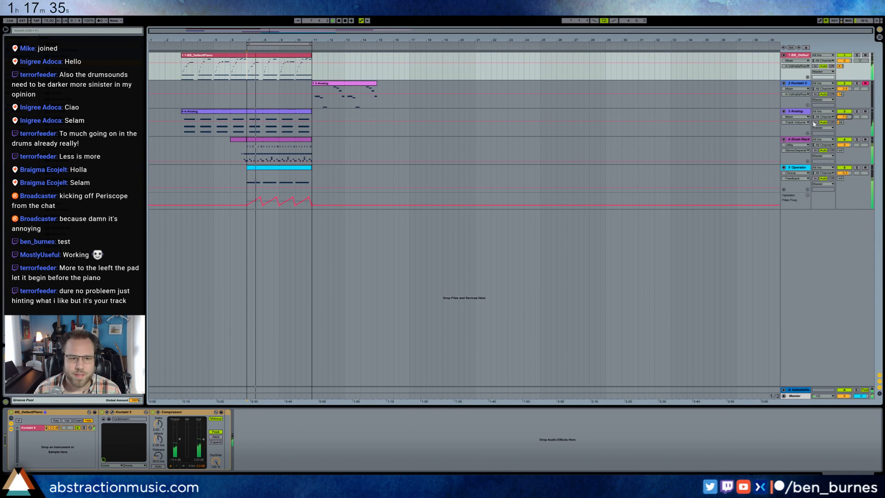
Step: Remove the separate snare layer from the drum clip and delete its pad from the Drum Rack
{"action": "left_click", "coordinate": [287, 143]}
{"action": "double_click", "coordinate": [286, 144]}
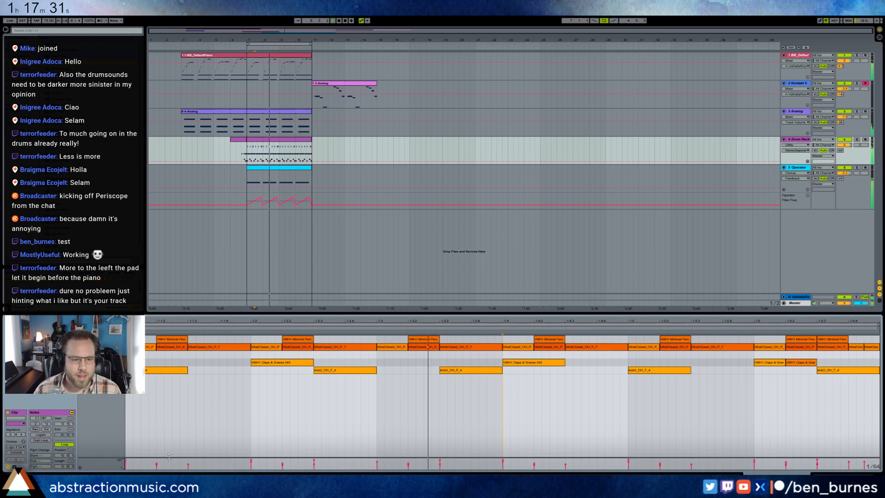
{"action": "left_click", "coordinate": [822, 469]}
{"action": "key", "text": "shift+Tab"}
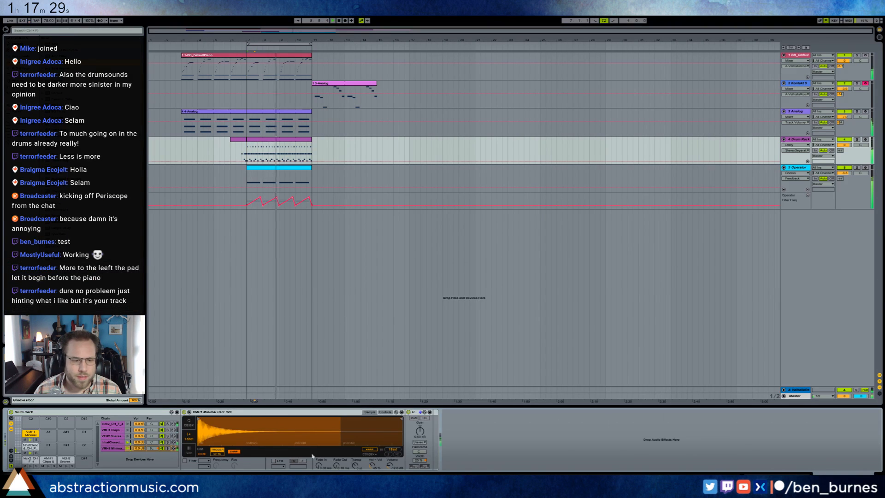
{"action": "left_click", "coordinate": [67, 460]}
{"action": "key", "text": "Delete"}
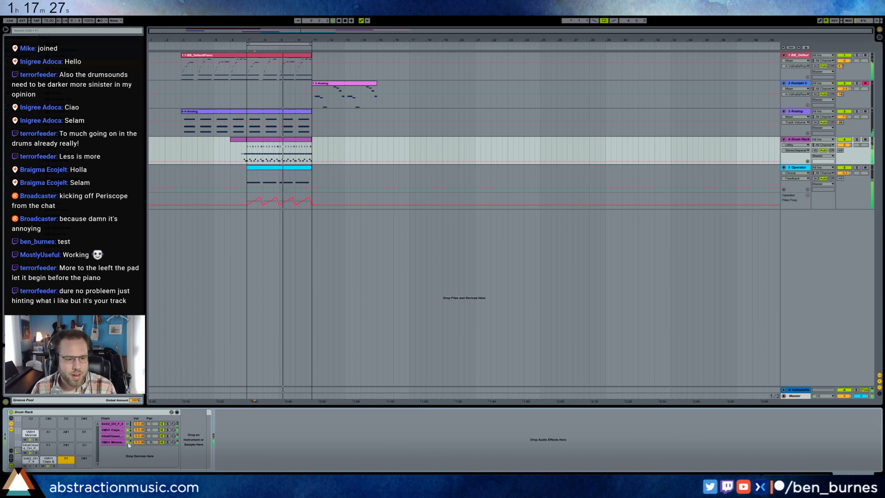
Step: Raise the predelay of the Reverb on the Claps & Snares pad and reopen the drum clip's notes
{"action": "left_click", "coordinate": [50, 460]}
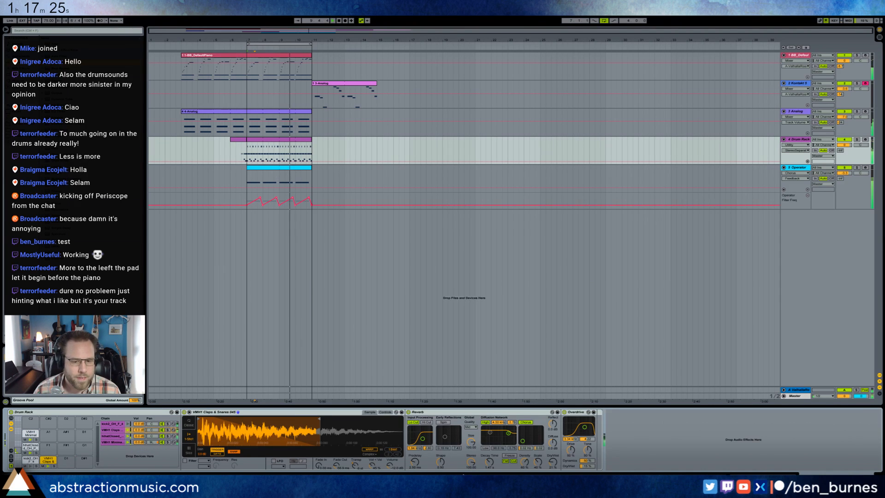
{"action": "left_click_drag", "start_coordinate": [415, 463], "coordinate": [415, 420]}
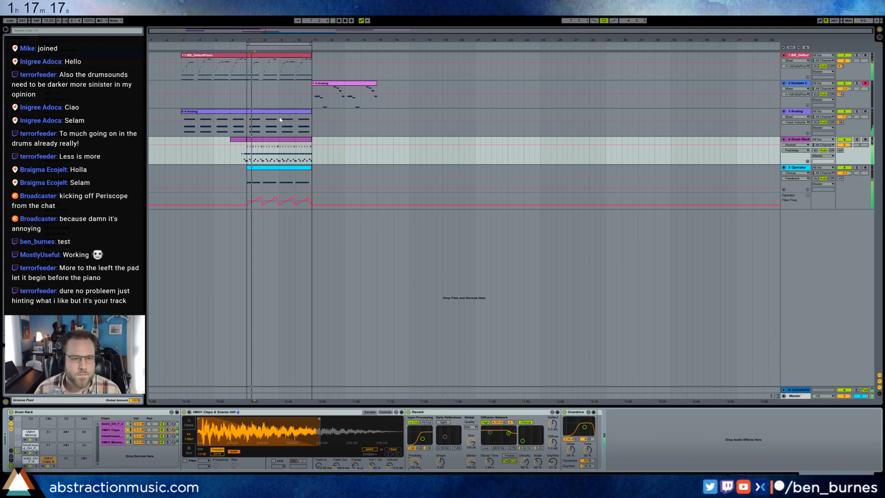
{"action": "left_click", "coordinate": [350, 85]}
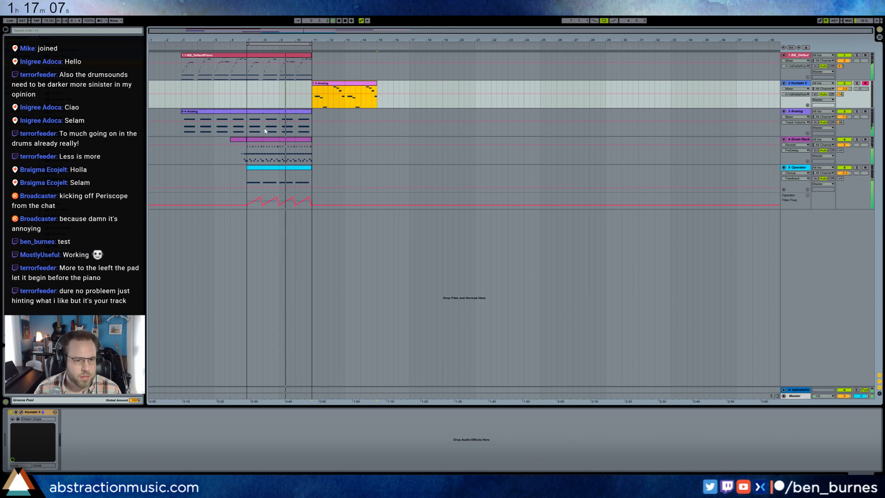
{"action": "double_click", "coordinate": [284, 140]}
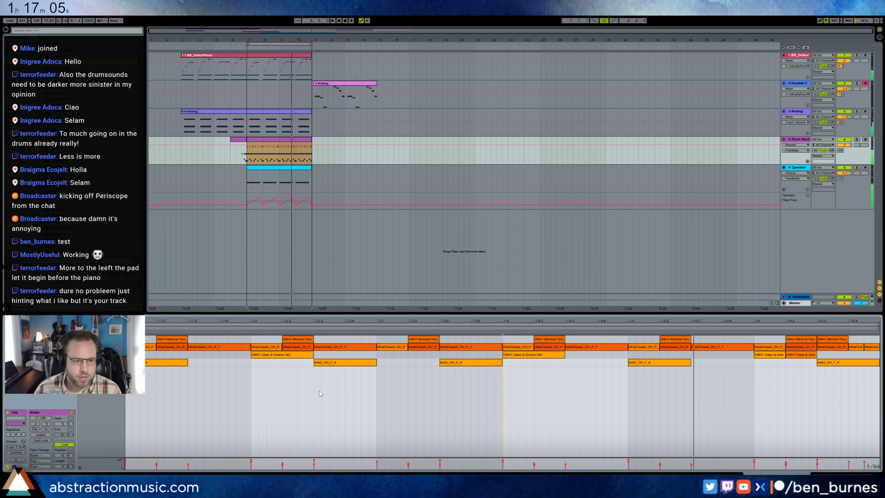
Step: In the drum clip, add a kick note on 1.3 and delete the kick a sixteenth after it
{"action": "left_click", "coordinate": [245, 399]}
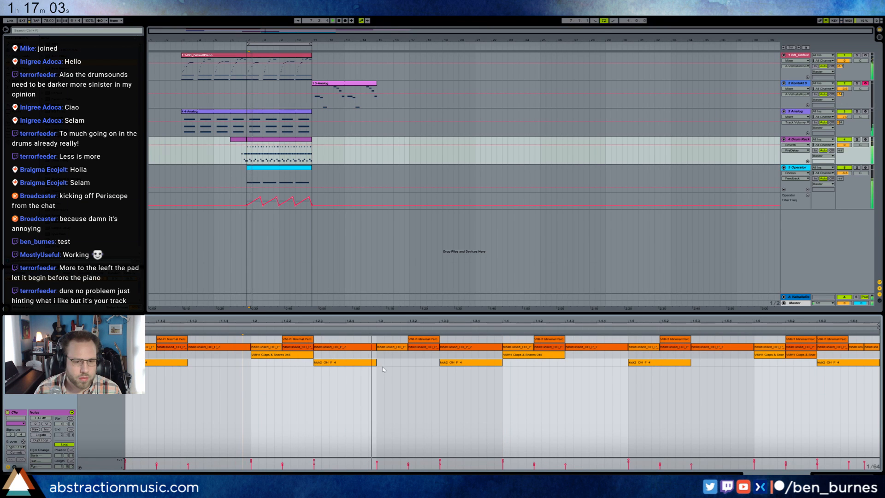
{"action": "left_click_drag", "start_coordinate": [412, 364], "coordinate": [440, 364]}
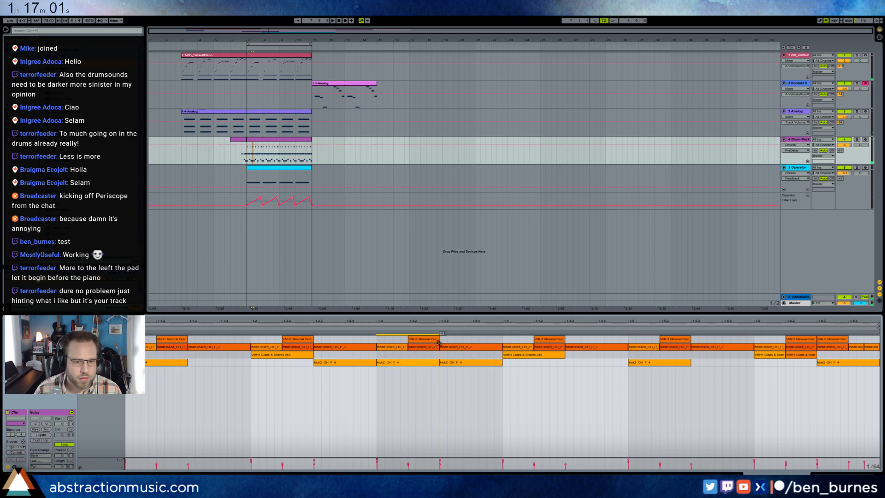
{"action": "double_click", "coordinate": [454, 363]}
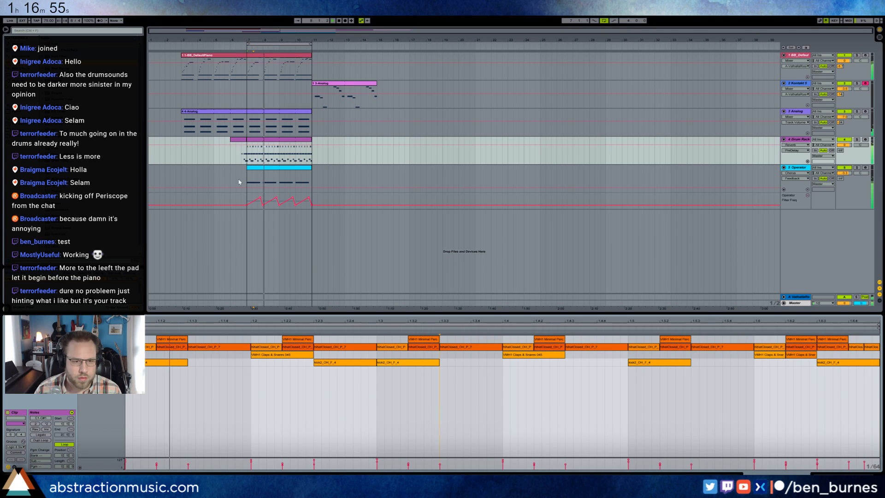
Step: Consolidate bars 7 to 9 of the drum part into a separate two-bar clip
{"action": "left_click_drag", "start_coordinate": [248, 156], "coordinate": [284, 160]}
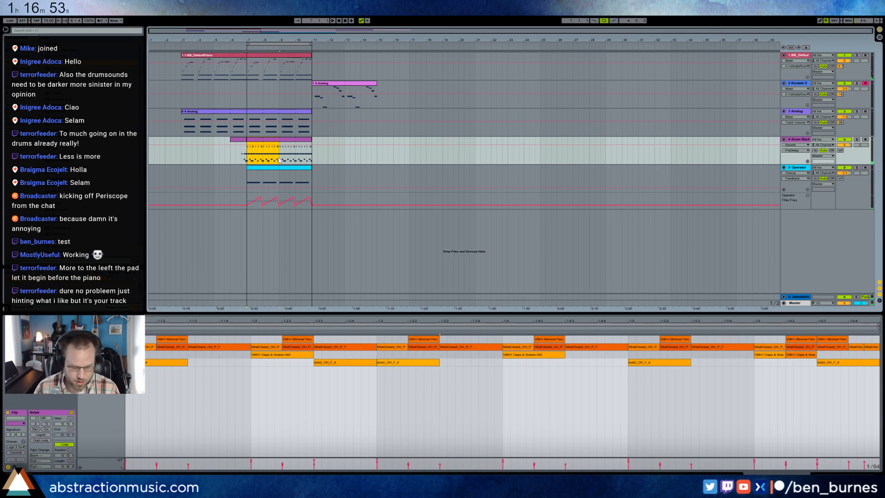
{"action": "key", "text": "ctrl+j"}
{"action": "left_click", "coordinate": [360, 392]}
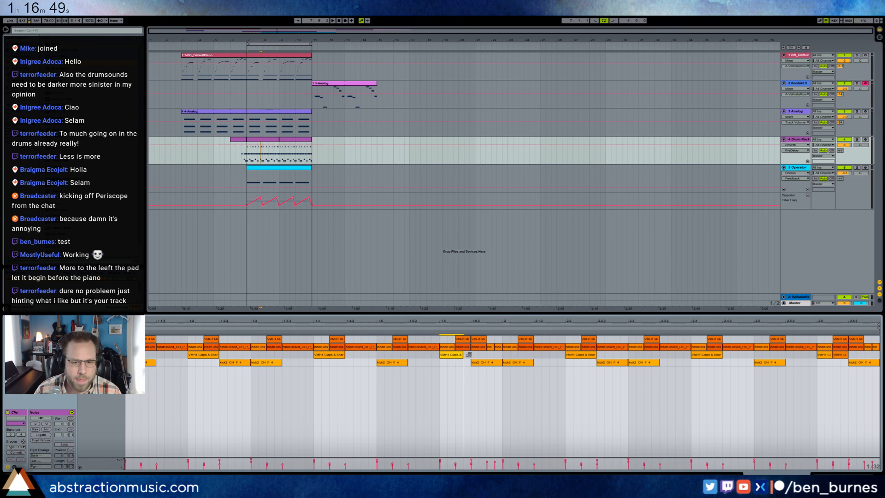
Step: Move the kick just before clip bar 2 slightly earlier and the kick on 2.3 slightly later
{"action": "left_click_drag", "start_coordinate": [470, 358], "coordinate": [495, 363]}
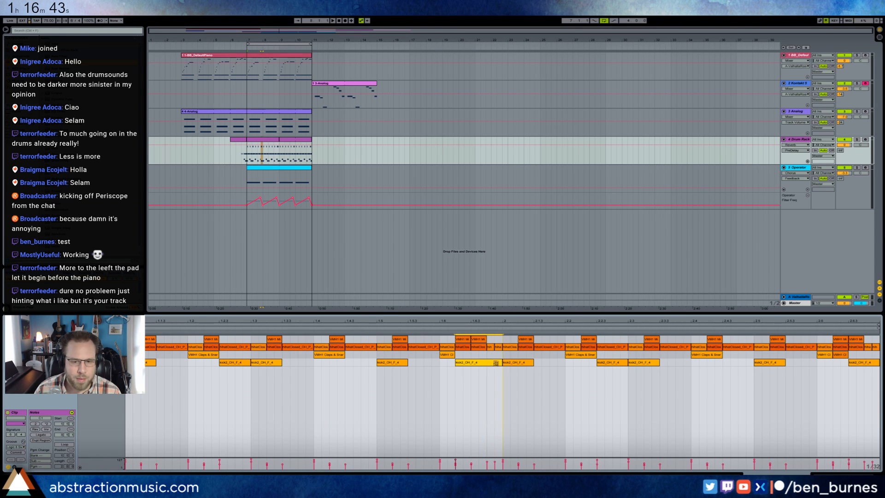
{"action": "left_click", "coordinate": [651, 371]}
{"action": "key", "text": "space"}
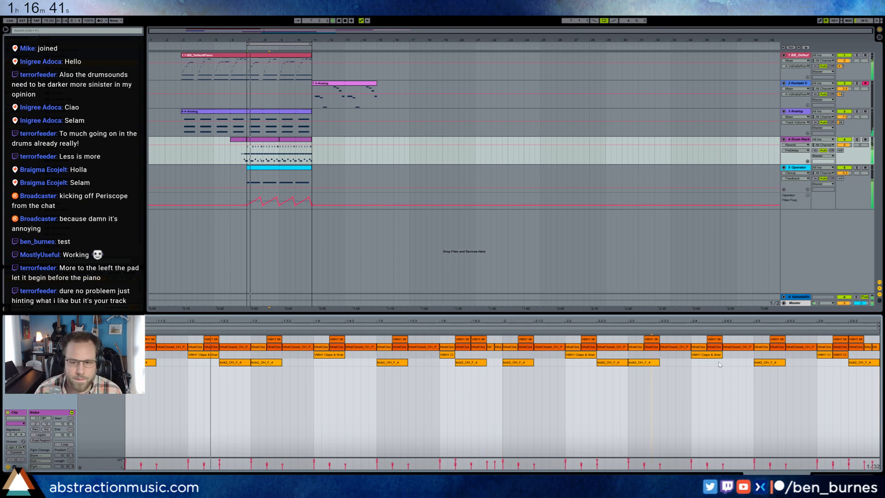
{"action": "left_click", "coordinate": [642, 363]}
{"action": "left_click_drag", "start_coordinate": [642, 363], "coordinate": [660, 364]}
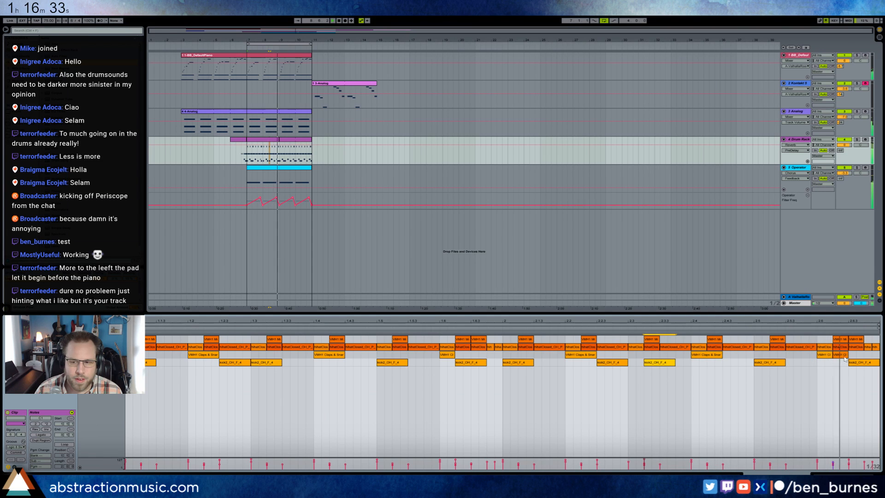
Step: Repeat the edited two-bar drum pattern over bars 9 to 11 and consolidate both halves into one four-bar clip
{"action": "left_click", "coordinate": [288, 144]}
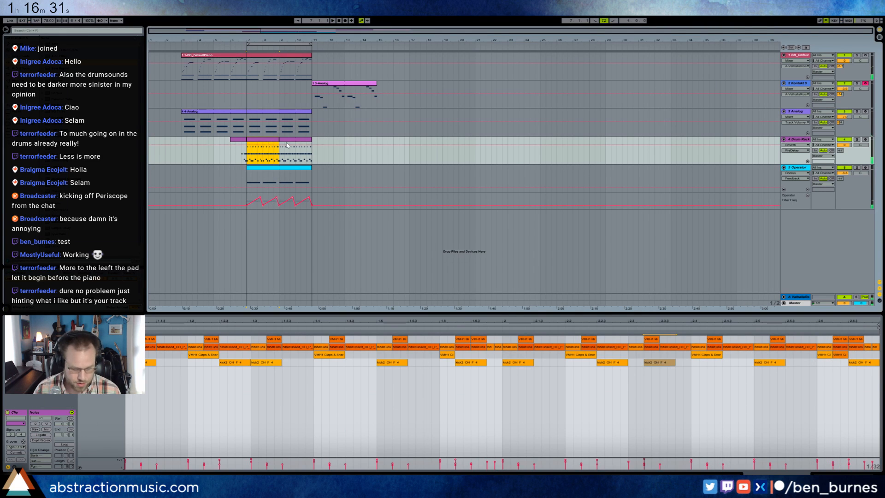
{"action": "double_click", "coordinate": [257, 144]}
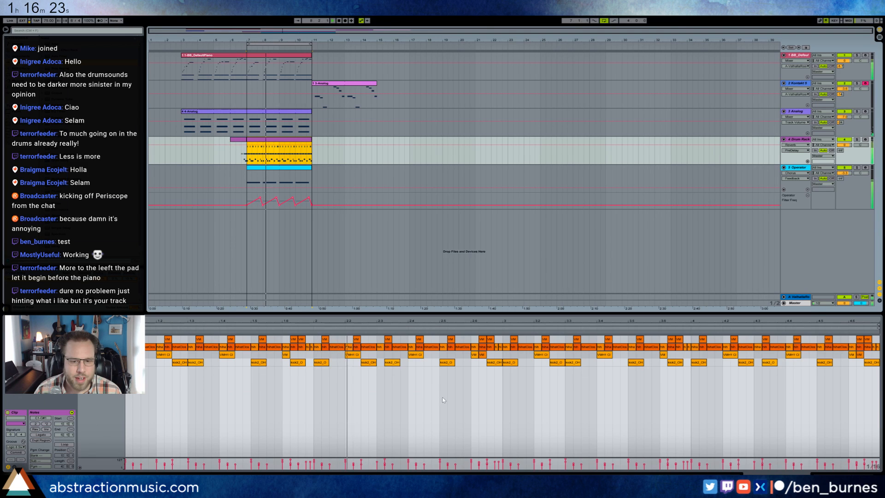
Step: Shift the second kick of the pair around 3.3 ahead of the beat and move the kick on 3.5 a sixteenth earlier
{"action": "left_click", "coordinate": [518, 371]}
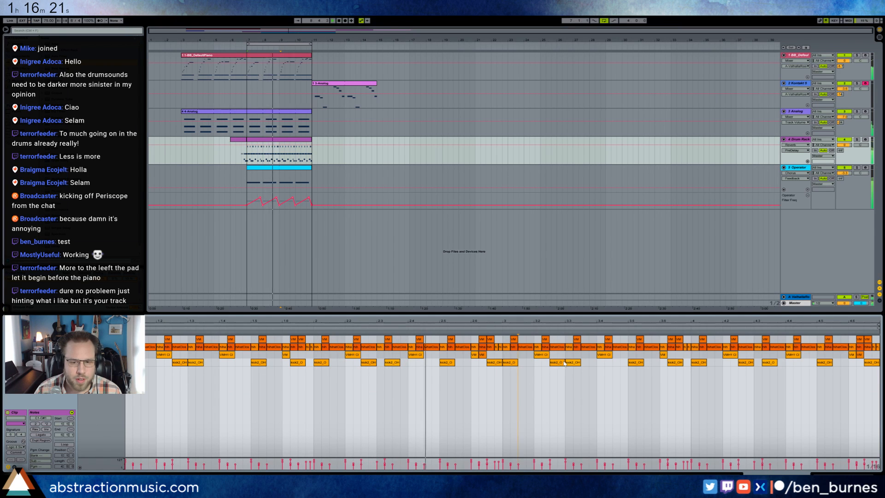
{"action": "left_click", "coordinate": [565, 362]}
{"action": "left_click_drag", "start_coordinate": [565, 361], "coordinate": [558, 362]}
{"action": "double_click", "coordinate": [561, 363]}
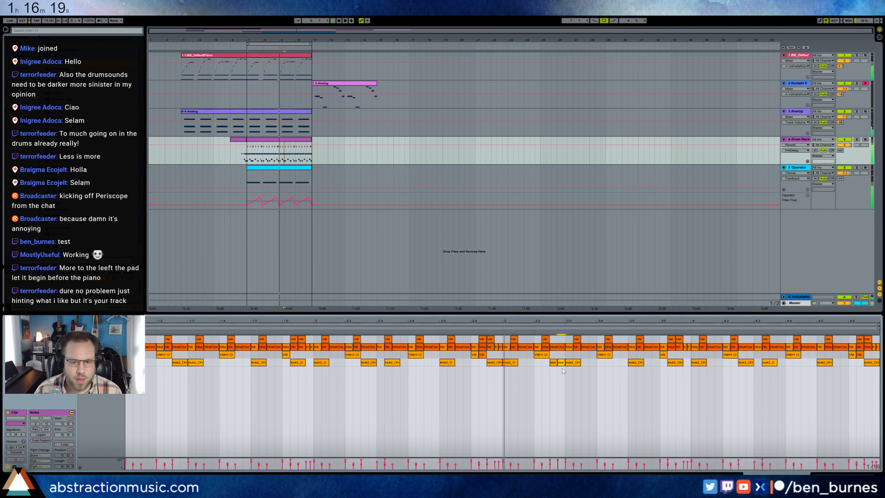
{"action": "double_click", "coordinate": [577, 362]}
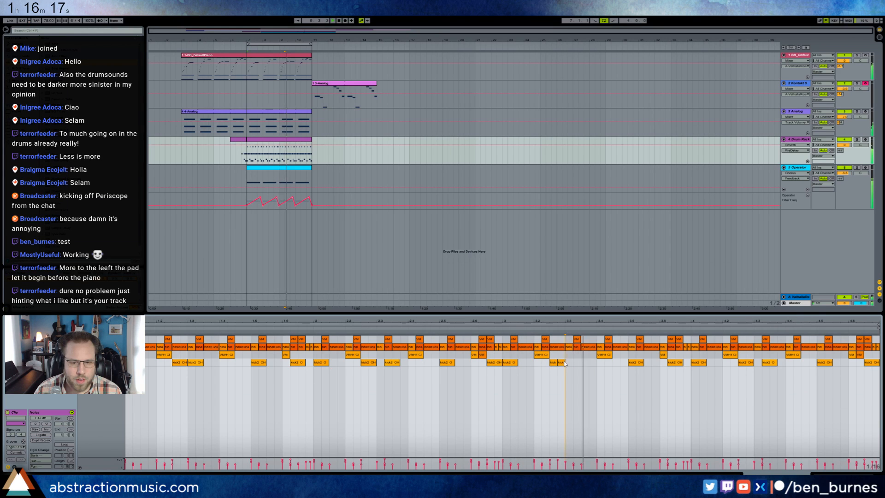
{"action": "double_click", "coordinate": [566, 362]}
{"action": "double_click", "coordinate": [567, 363]}
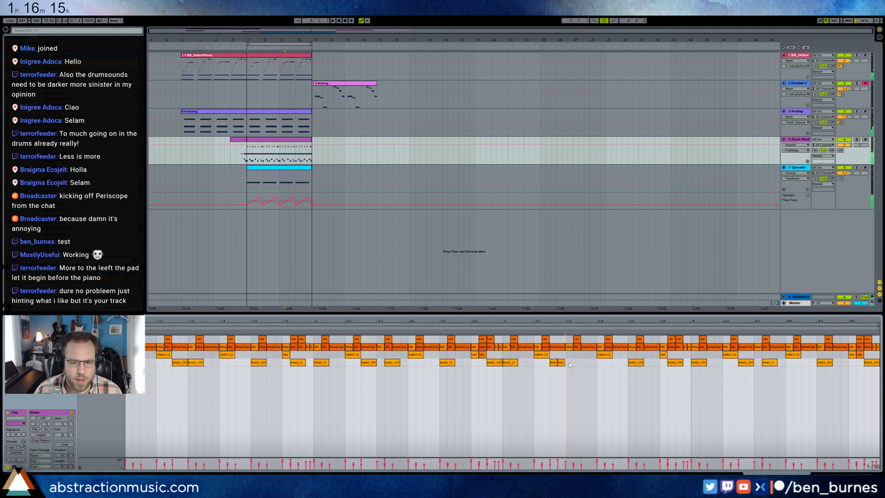
{"action": "left_click_drag", "start_coordinate": [565, 363], "coordinate": [572, 364]}
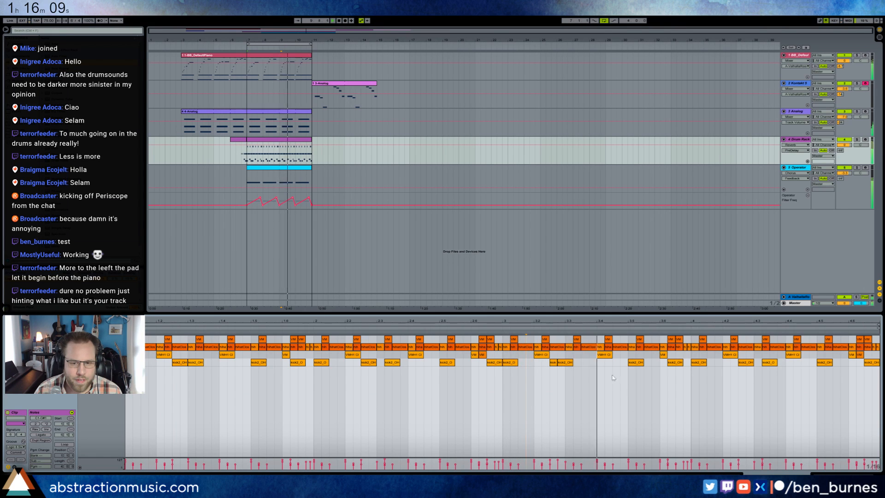
{"action": "left_click_drag", "start_coordinate": [635, 364], "coordinate": [620, 362]}
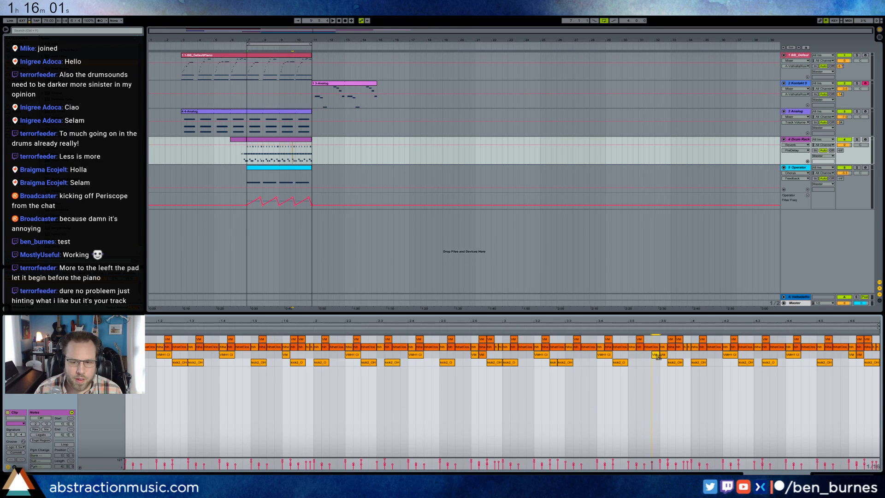
Step: Add short clap notes just before 3.6 and clip bar 4, plus a short kick just before 4.5
{"action": "key", "text": "space"}
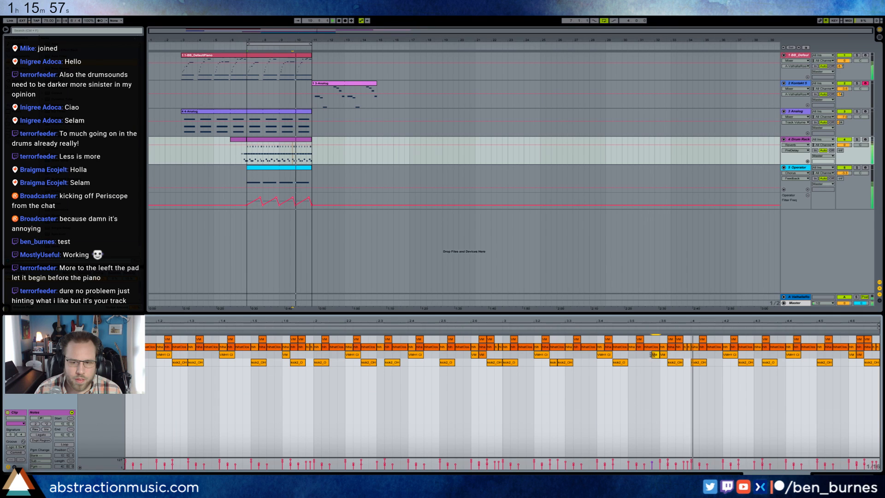
{"action": "double_click", "coordinate": [685, 355]}
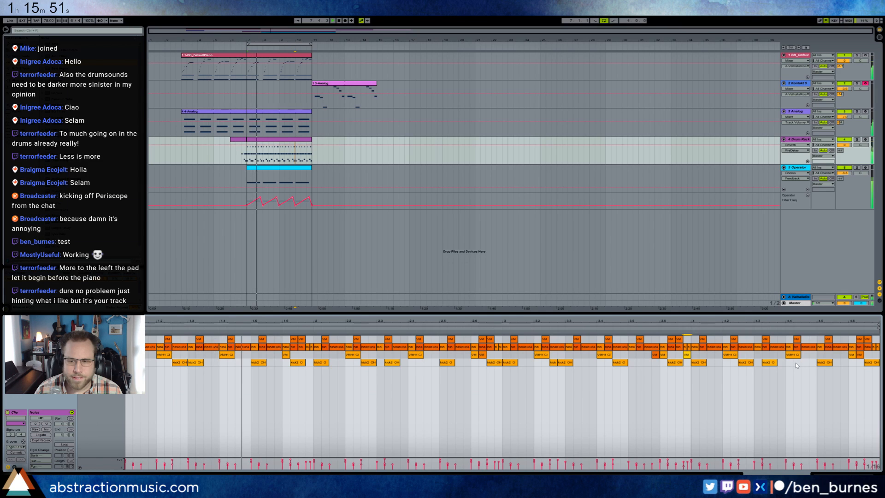
{"action": "double_click", "coordinate": [812, 363]}
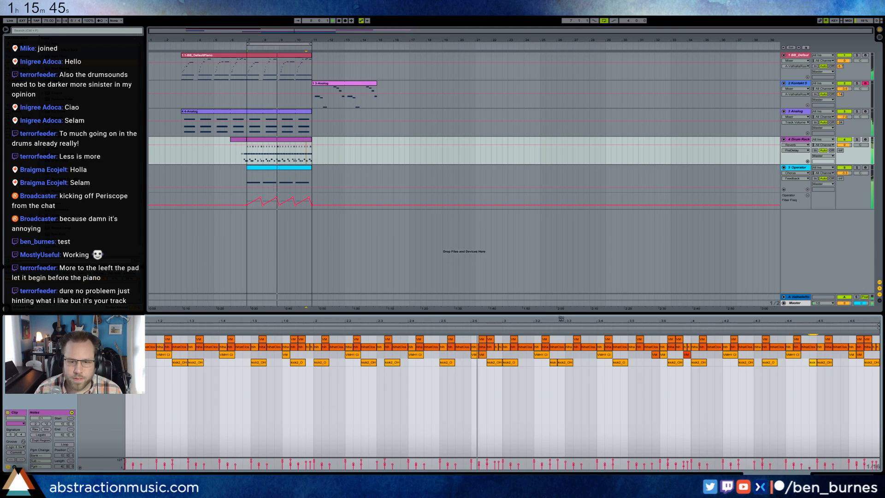
Step: Split a closed hi-hat note near the end of the drum clip into two short hits and play it back
{"action": "left_click_drag", "start_coordinate": [558, 321], "coordinate": [204, 366]}
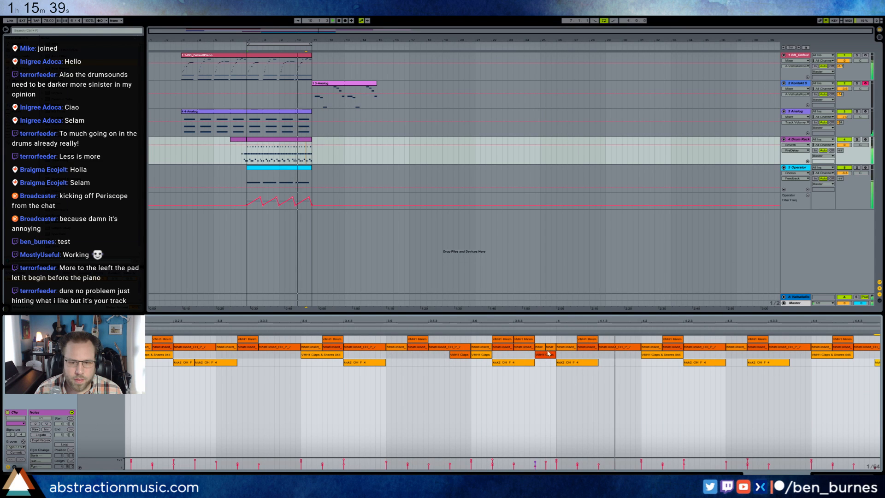
{"action": "left_click_drag", "start_coordinate": [655, 321], "coordinate": [468, 321]}
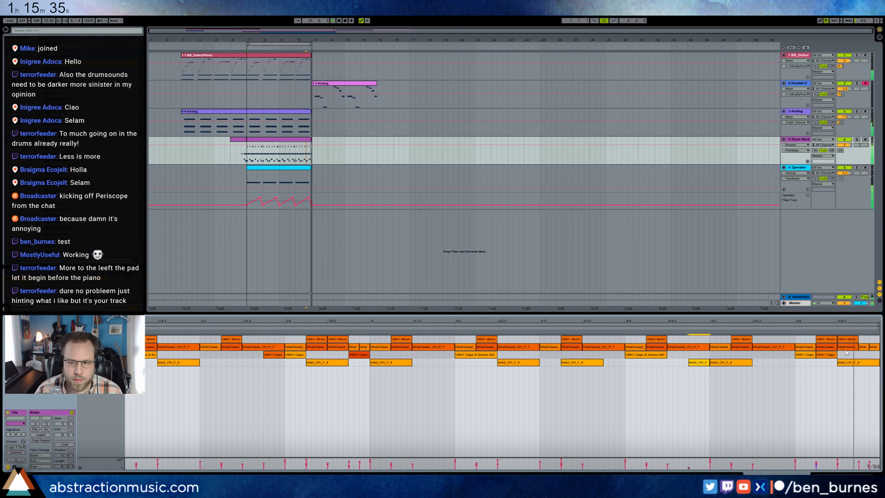
{"action": "key", "text": "space"}
{"action": "left_click_drag", "start_coordinate": [868, 339], "coordinate": [850, 349]}
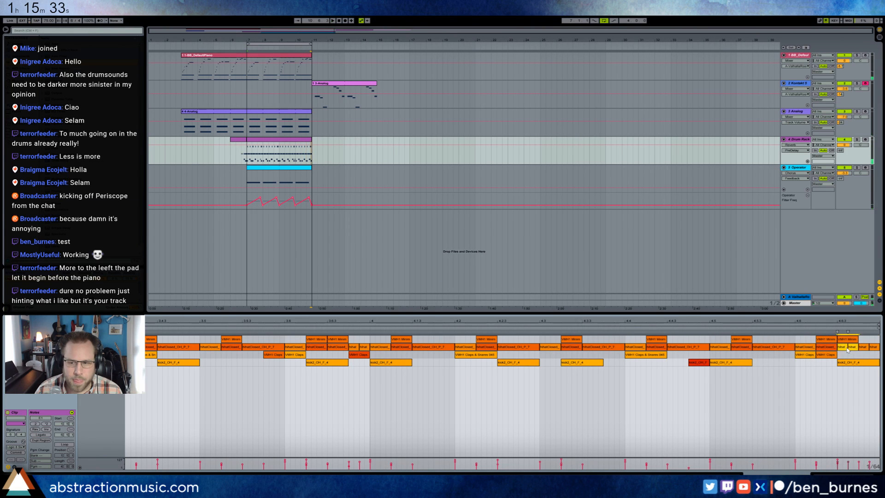
{"action": "key", "text": "space"}
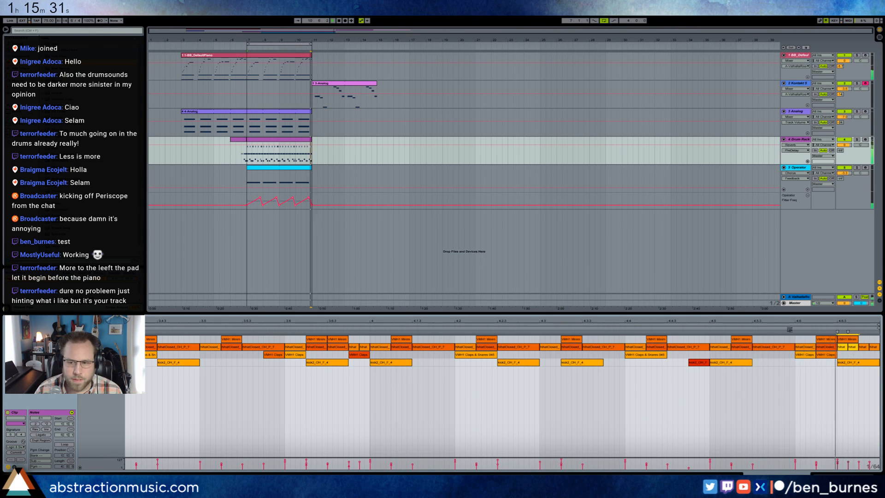
Step: Swap the kick pad's sample in the Drum Rack for VEH2 Soft Kicks - 007 and play the drum section
{"action": "key", "text": "shift+Tab"}
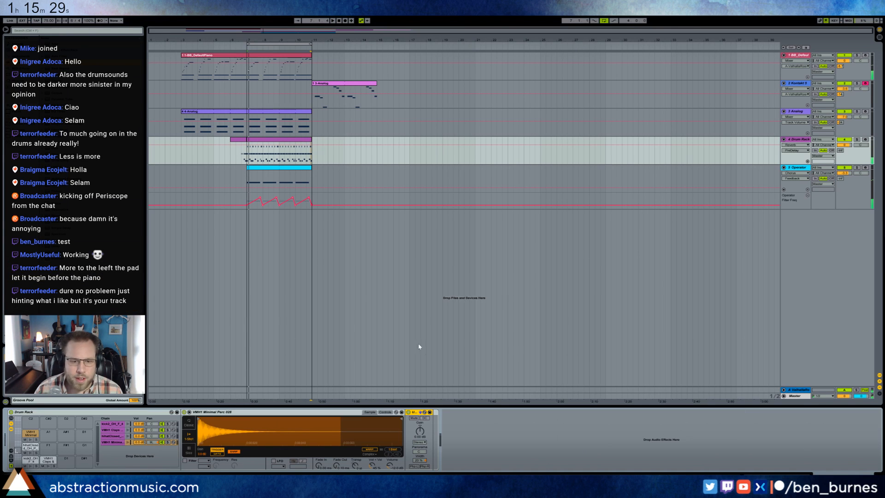
{"action": "left_click", "coordinate": [30, 466]}
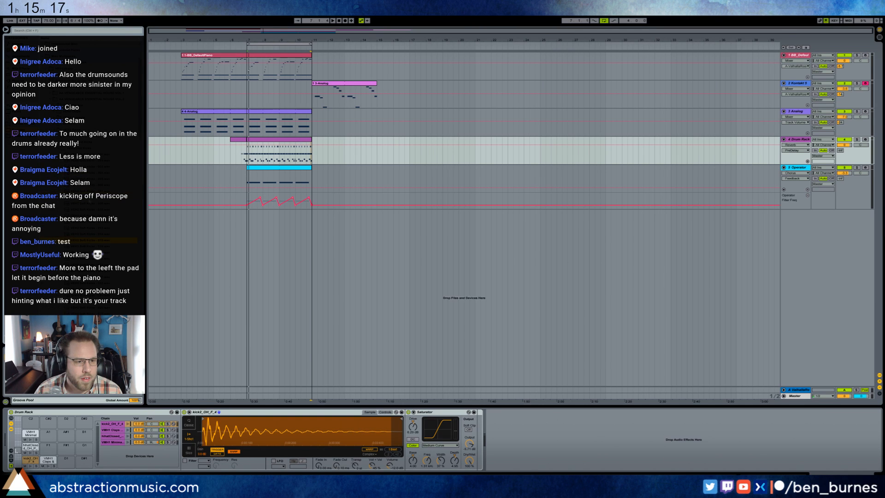
{"action": "key", "text": "space"}
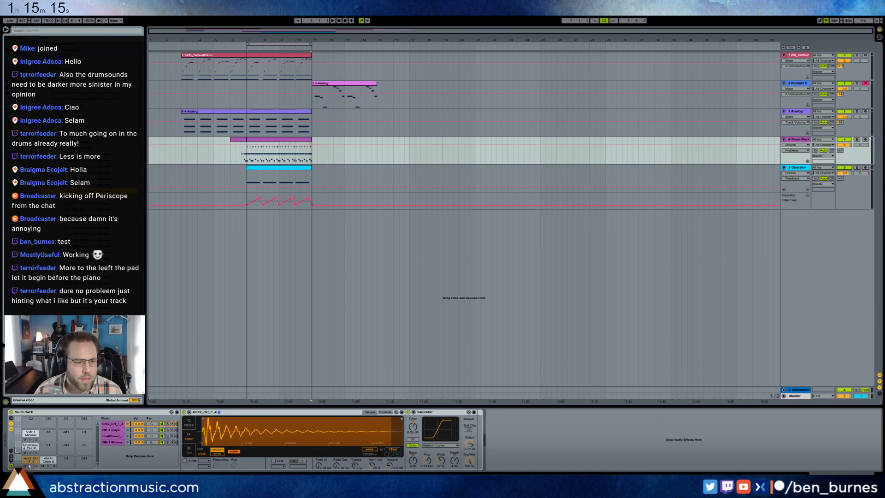
{"action": "key", "text": "space"}
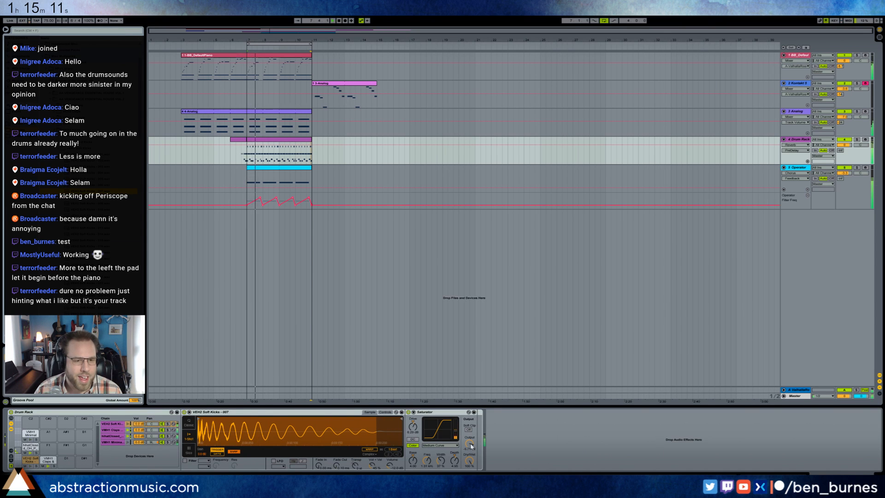
Step: Adjust the kick pad's Saturator dry/wet and lower the kick chain's volume while listening
{"action": "left_click_drag", "start_coordinate": [470, 460], "coordinate": [469, 470]}
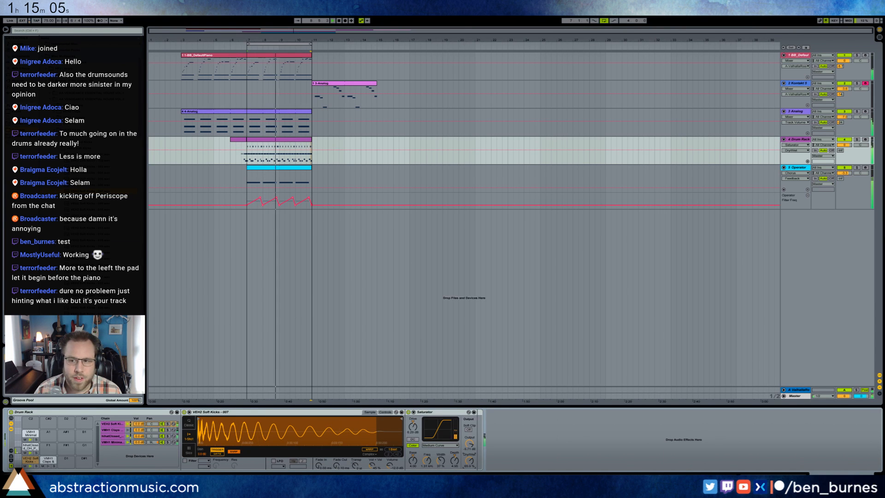
{"action": "left_click_drag", "start_coordinate": [469, 460], "coordinate": [469, 453]}
{"action": "left_click_drag", "start_coordinate": [138, 426], "coordinate": [138, 429]}
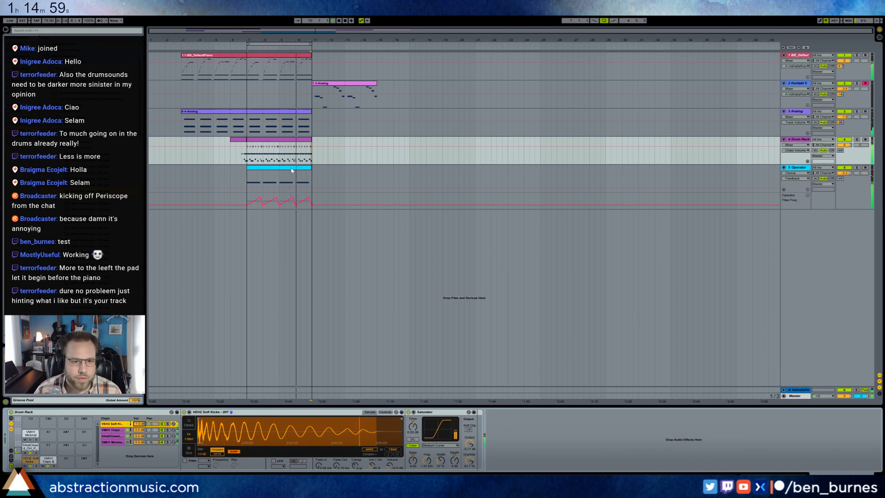
Step: Reduce the dry/wet amount of the Reverb on the Drum Rack's Claps & Snares pad
{"action": "left_click", "coordinate": [797, 84]}
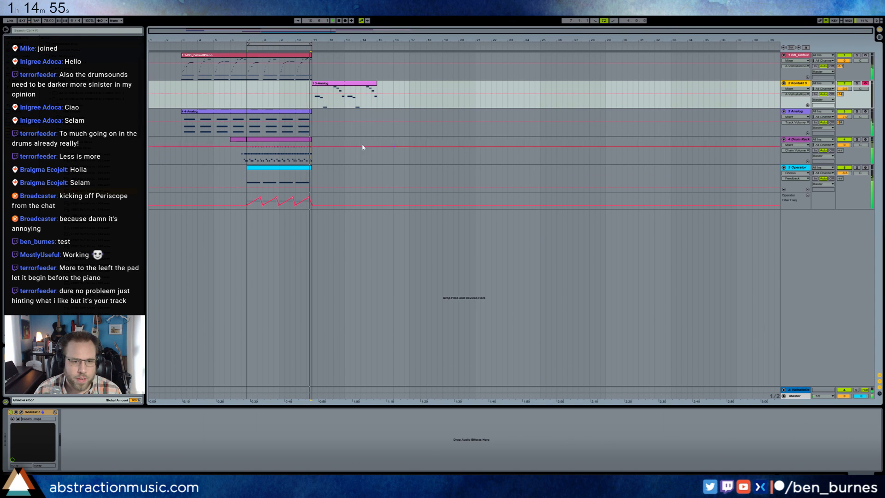
{"action": "left_click", "coordinate": [289, 140]}
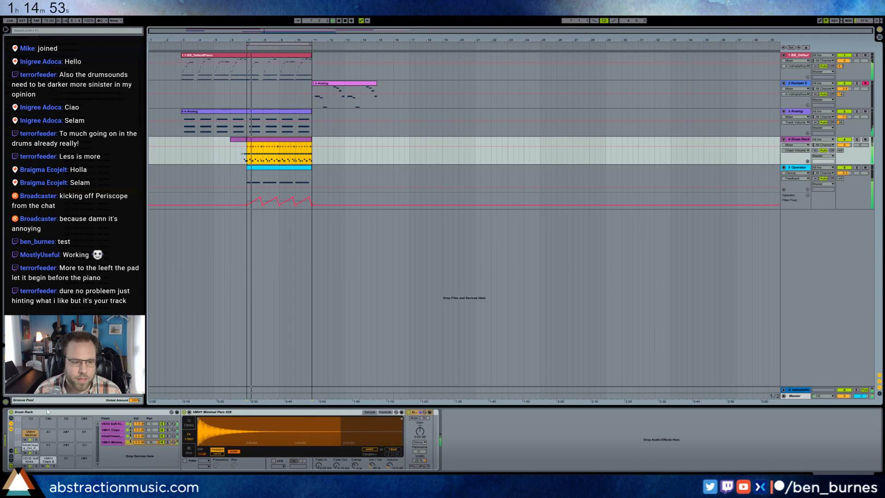
{"action": "left_click", "coordinate": [48, 459]}
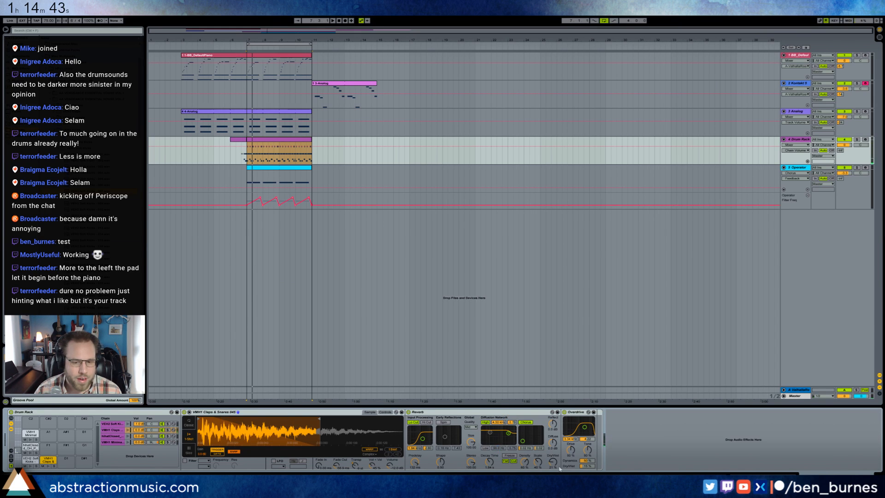
{"action": "left_click_drag", "start_coordinate": [554, 464], "coordinate": [554, 468]}
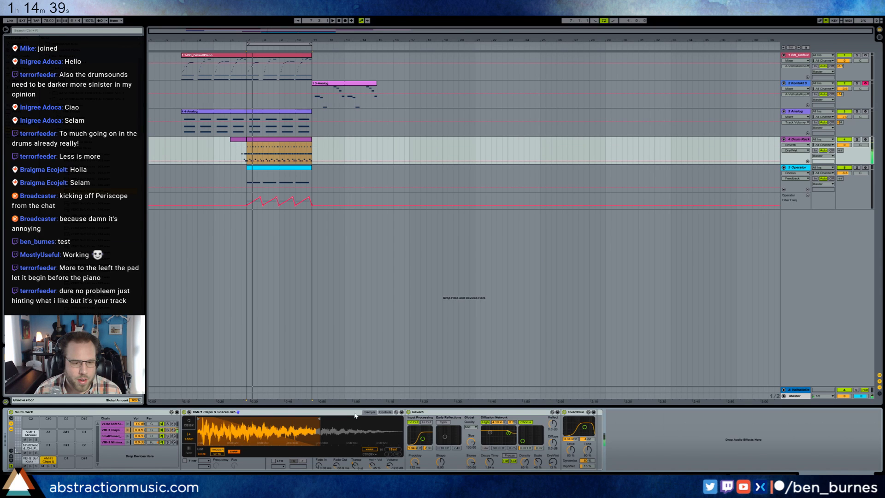
Step: Shorten the Claps & Snares sample by pulling in its end point, and lengthen its fade-out
{"action": "left_click_drag", "start_coordinate": [319, 418], "coordinate": [268, 418]}
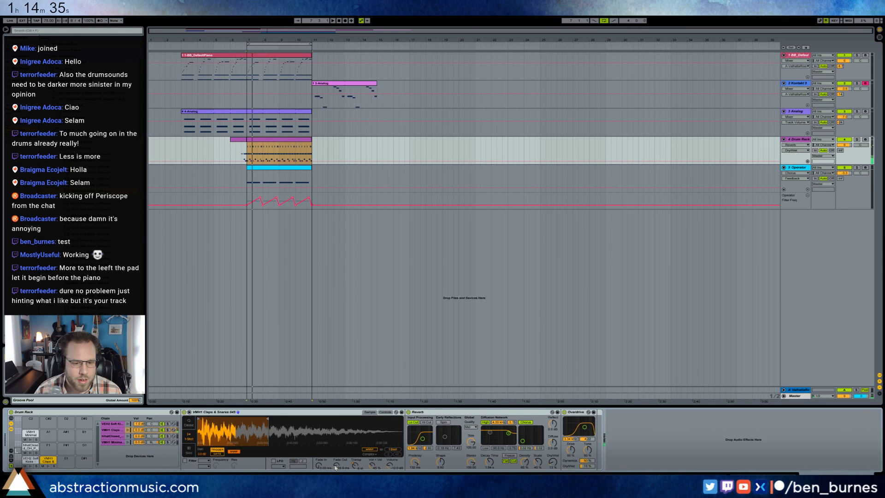
{"action": "left_click_drag", "start_coordinate": [336, 466], "coordinate": [332, 460]}
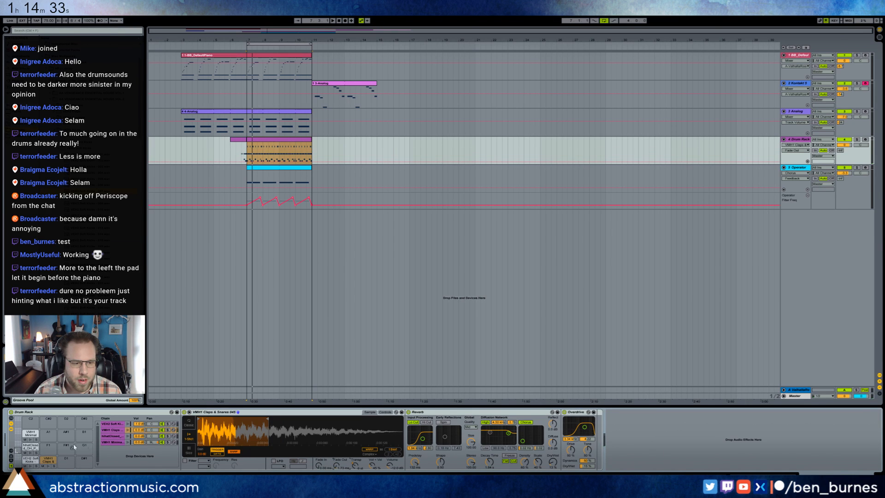
Step: Adjust the Claps & Snares sample's fade-out and extend its end point slightly while listening to the drum section
{"action": "left_click", "coordinate": [233, 452]}
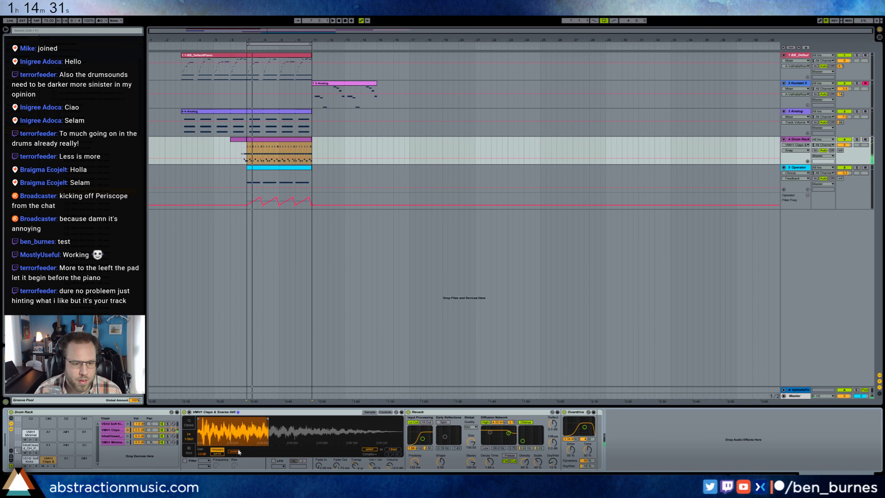
{"action": "left_click_drag", "start_coordinate": [336, 466], "coordinate": [334, 460]}
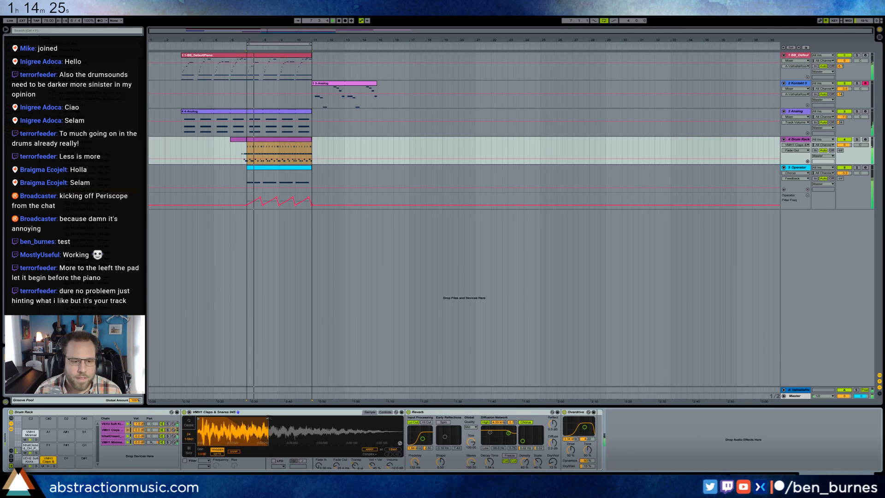
{"action": "left_click_drag", "start_coordinate": [268, 418], "coordinate": [277, 418]}
Step: Group the Claps & Snares Simpler into an Instrument Rack and layer VEH2 Snares - 011 in it as a second chain
{"action": "left_click", "coordinate": [238, 412]}
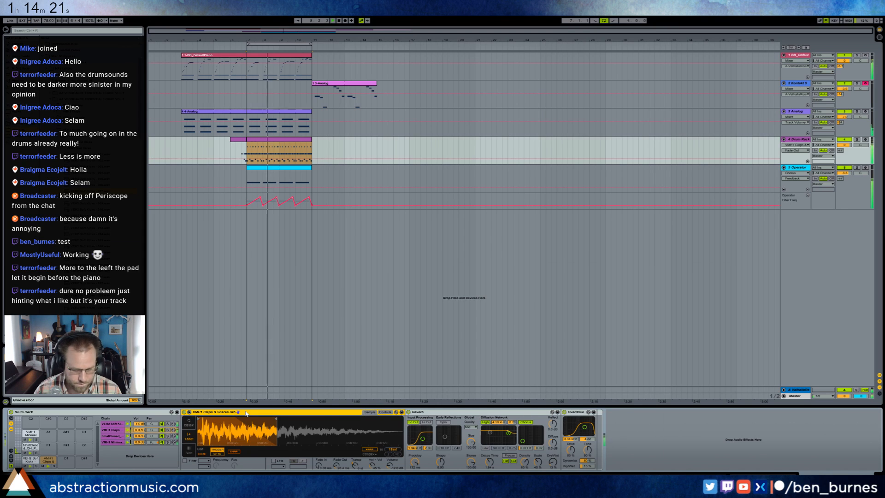
{"action": "key", "text": "ctrl+g"}
{"action": "key", "text": "ctrl+g"}
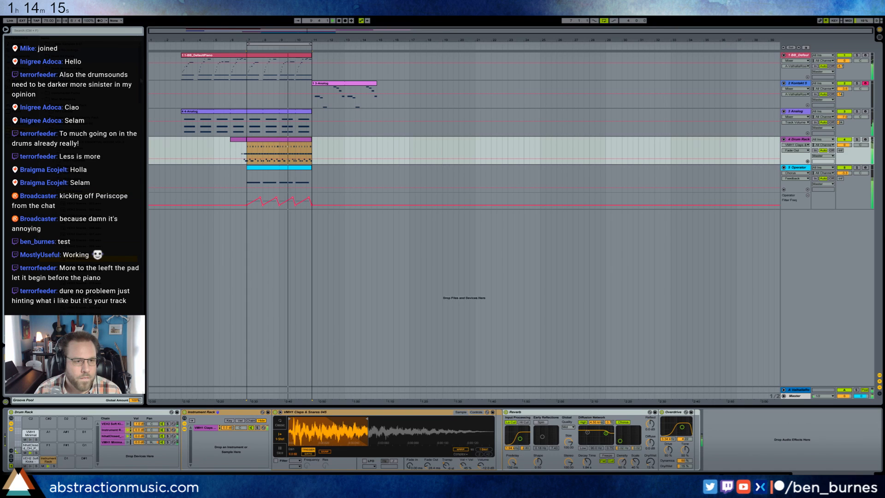
{"action": "left_click_drag", "start_coordinate": [92, 252], "coordinate": [234, 444]}
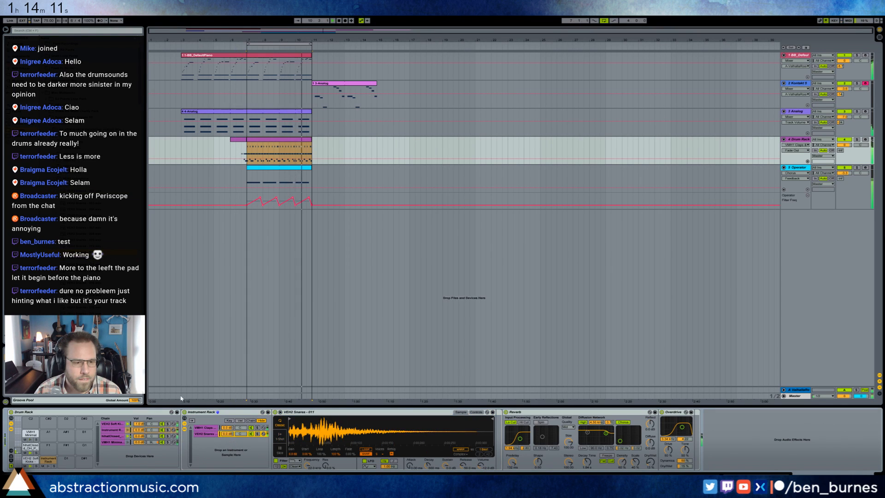
Step: Load VEH2 Snares - 011 on the empty pad beside the Instrument Rack pad and delete its chain from the rack
{"action": "left_click_drag", "start_coordinate": [92, 252], "coordinate": [65, 459]}
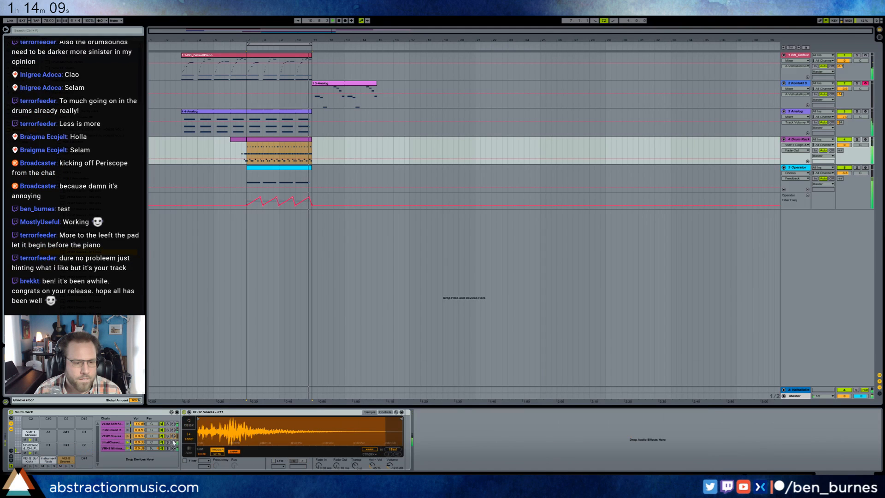
{"action": "left_click", "coordinate": [49, 460]}
{"action": "left_click", "coordinate": [197, 434]}
{"action": "key", "text": "Delete"}
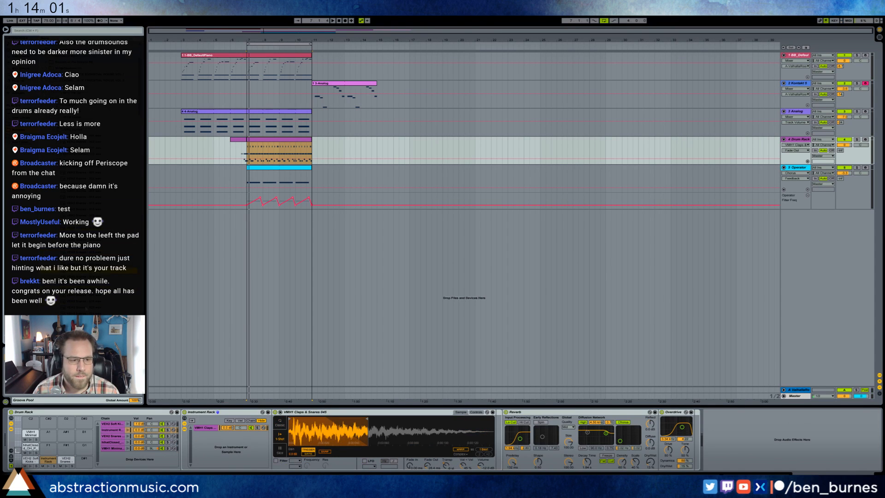
Step: Layer a different VEH2 Snares sample in the Instrument Rack, switch it to One-Shot, and shape its tail with a shorter end point and a fade-out
{"action": "left_click_drag", "start_coordinate": [187, 398], "coordinate": [225, 443]}
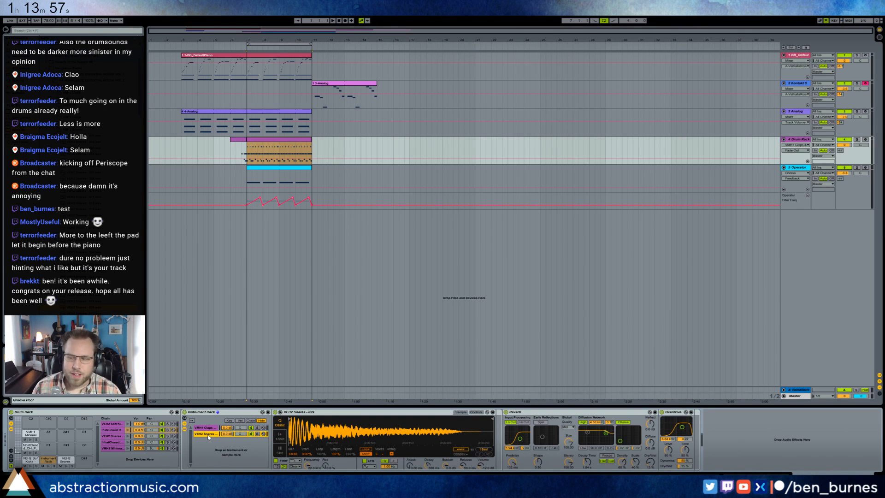
{"action": "left_click_drag", "start_coordinate": [492, 419], "coordinate": [385, 419]}
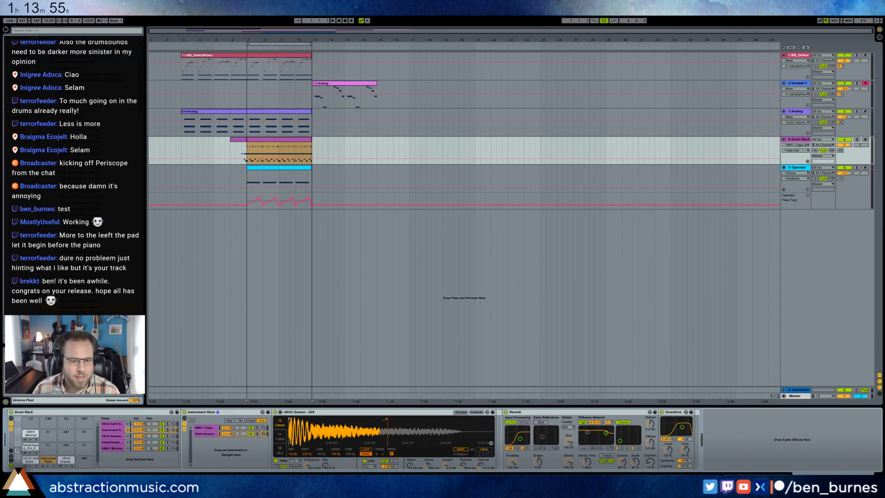
{"action": "left_click", "coordinate": [280, 435]}
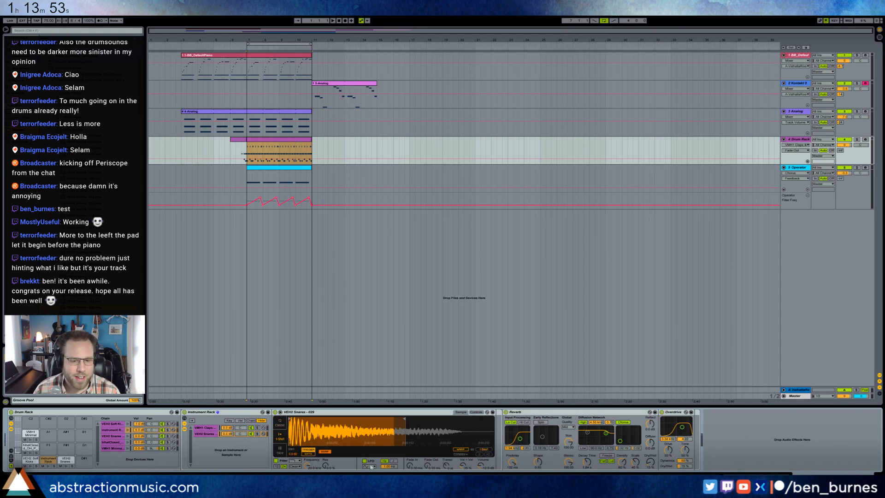
{"action": "left_click_drag", "start_coordinate": [422, 467], "coordinate": [424, 461]}
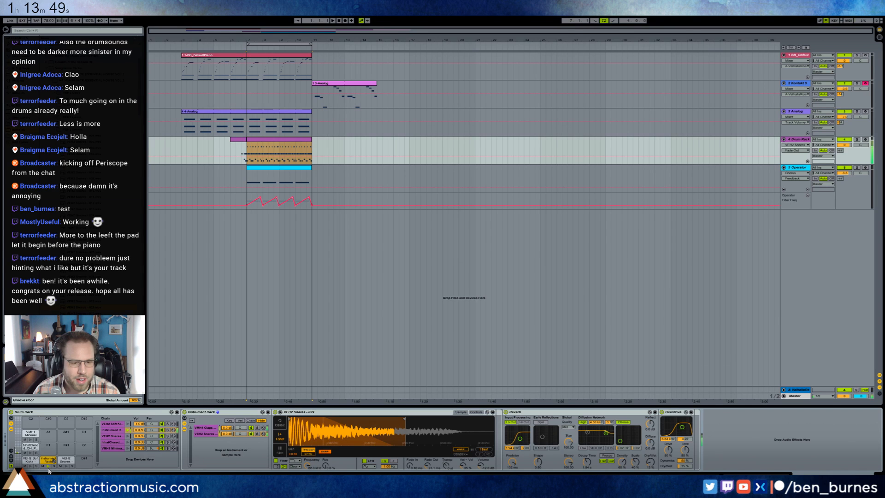
{"action": "left_click_drag", "start_coordinate": [403, 419], "coordinate": [386, 419]}
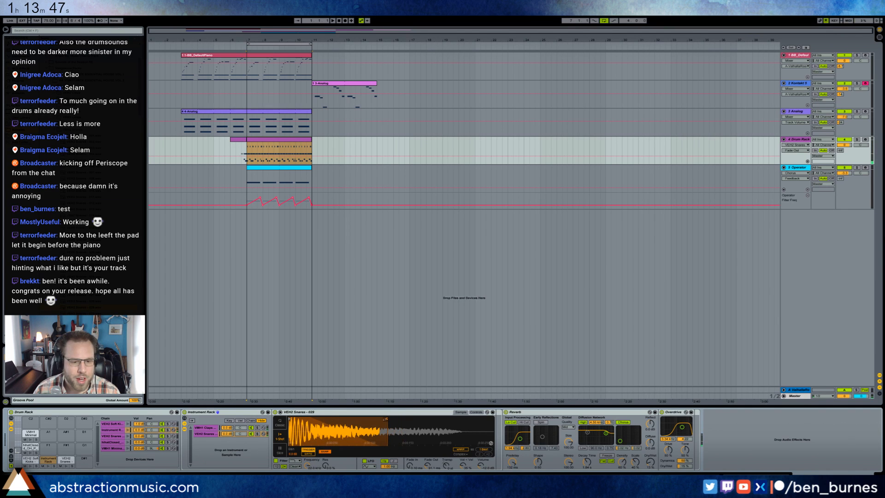
Step: Add a VEH2 Snares note above the first Instrument Rack hit in the drum clip and duplicate it through the rest of the clip
{"action": "double_click", "coordinate": [304, 143]}
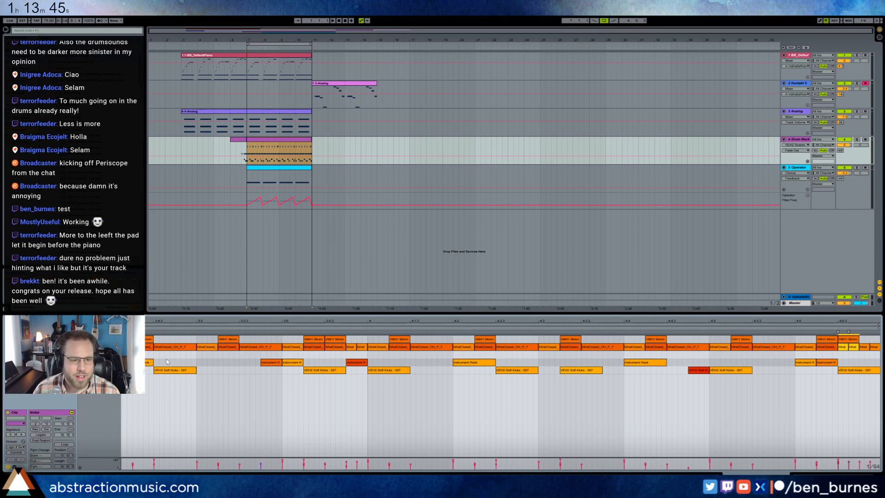
{"action": "left_click_drag", "start_coordinate": [624, 321], "coordinate": [623, 285]}
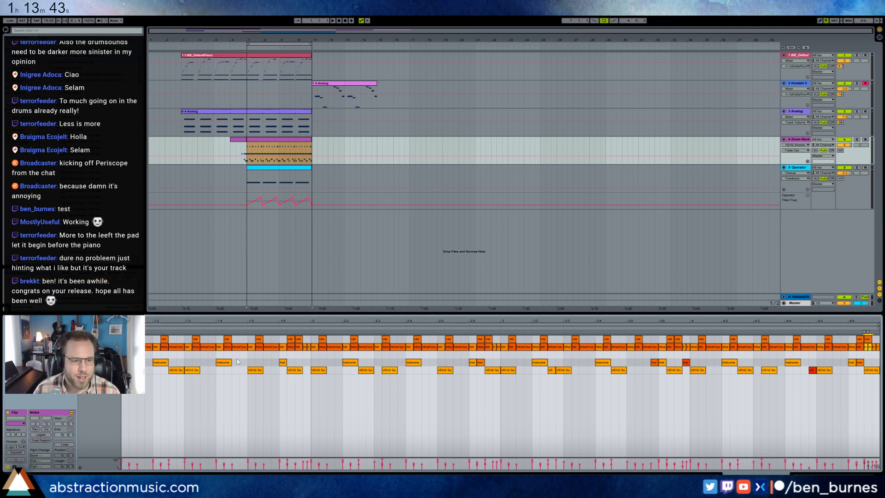
{"action": "double_click", "coordinate": [157, 355]}
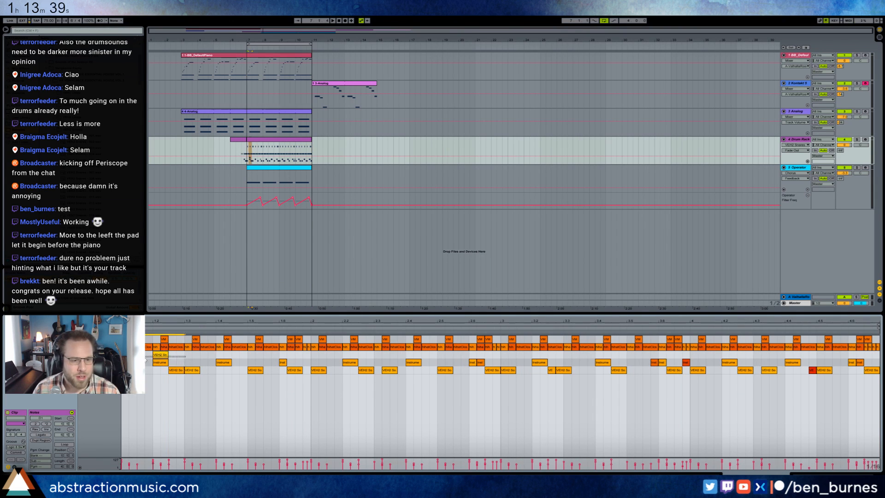
{"action": "key", "text": "ctrl+d"}
{"action": "key", "text": "ctrl+d"}
{"action": "key", "text": "ctrl+d"}
{"action": "key", "text": "ctrl+d"}
{"action": "key", "text": "ctrl+d"}
{"action": "key", "text": "ctrl+d"}
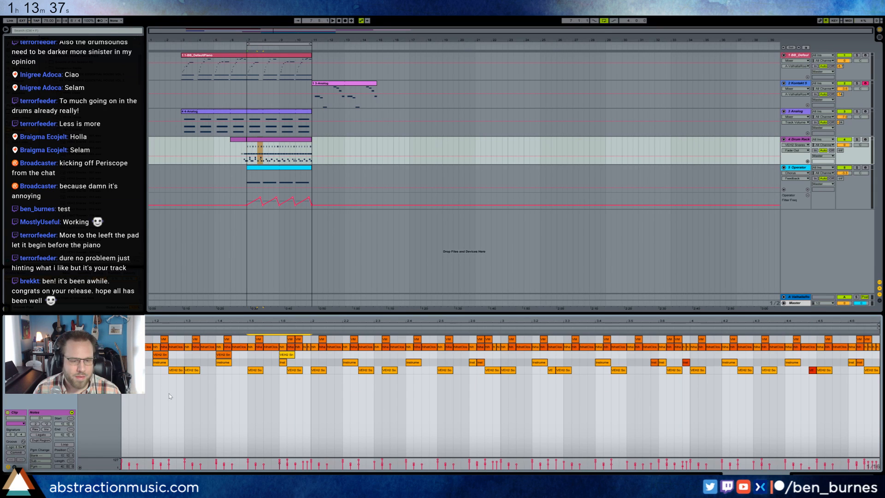
{"action": "key", "text": "ctrl+d"}
{"action": "key", "text": "ctrl+d"}
{"action": "key", "text": "ctrl+d"}
{"action": "key", "text": "ctrl+d"}
{"action": "key", "text": "ctrl+d"}
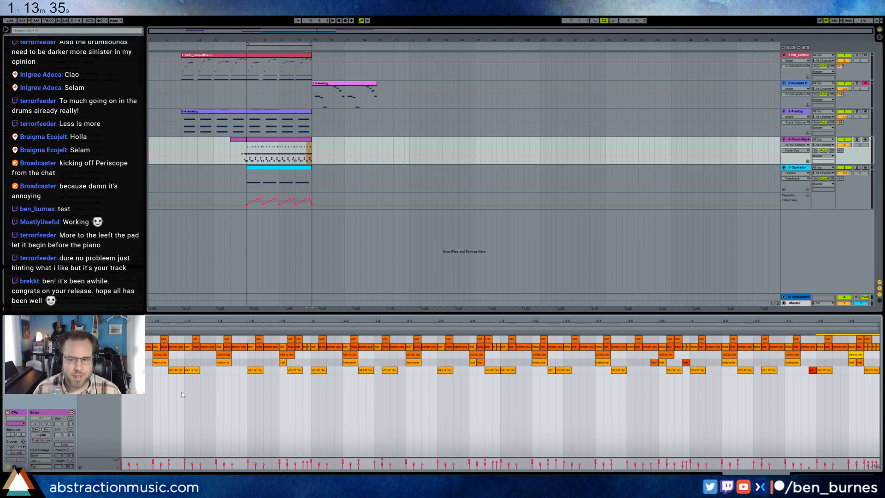
Step: Play the drum section and review the VEH2 Snares notes and the snare pad's sample settings
{"action": "key", "text": "space"}
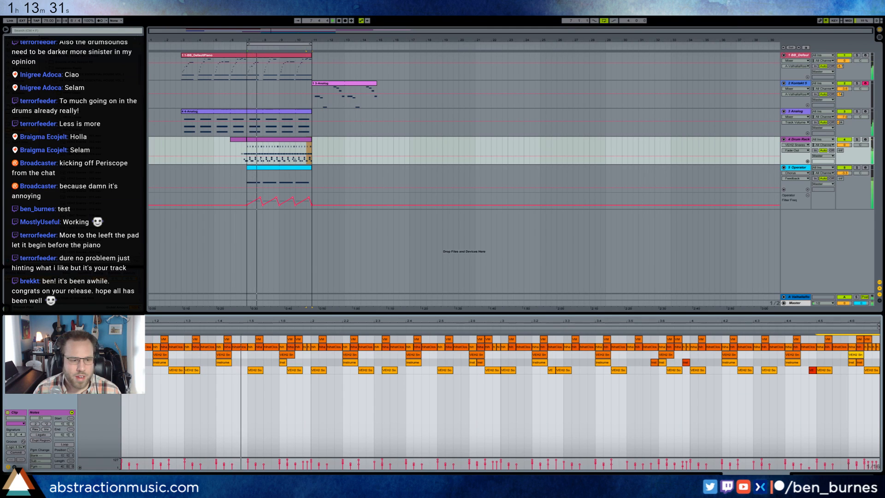
{"action": "left_click", "coordinate": [101, 355]}
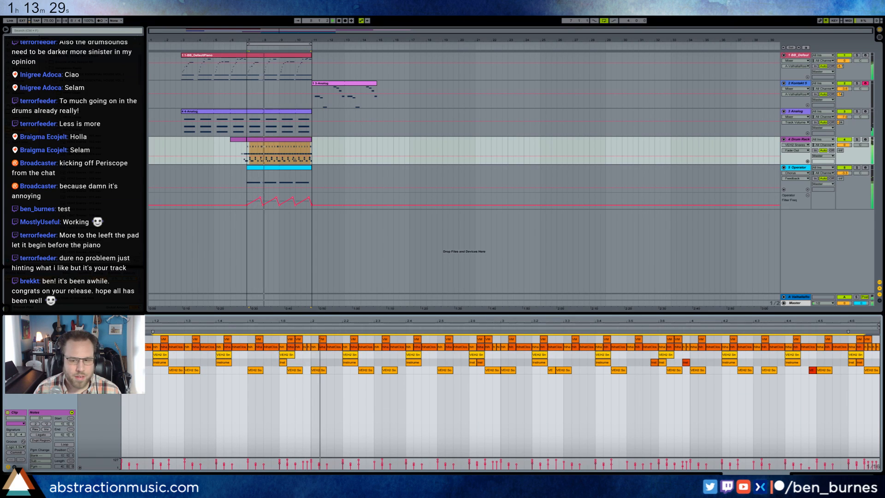
{"action": "key", "text": "shift+Tab"}
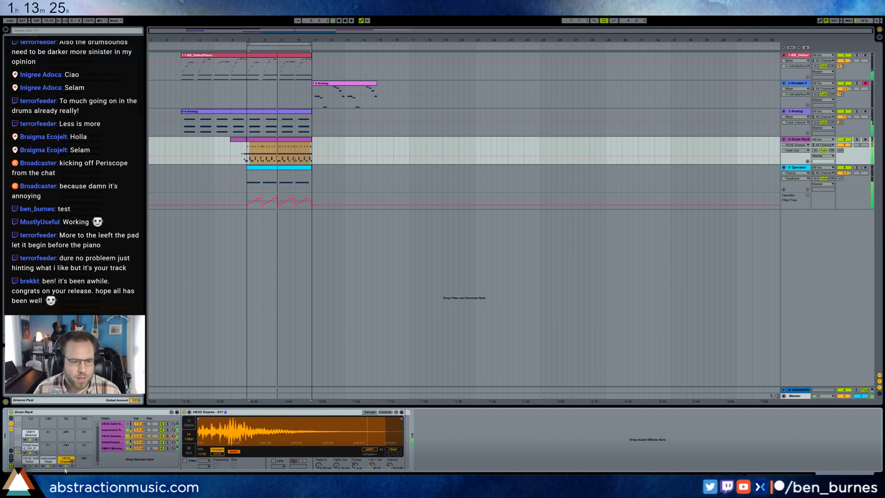
{"action": "double_click", "coordinate": [269, 143]}
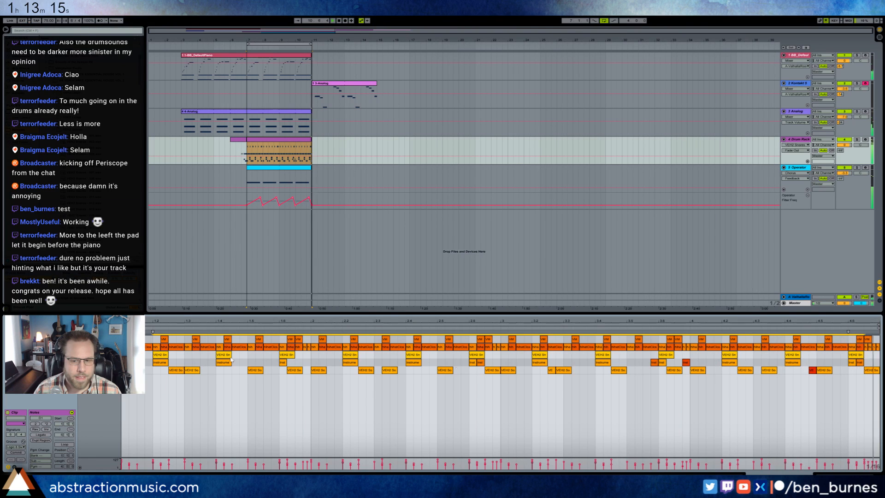
{"action": "key", "text": "shift+Tab"}
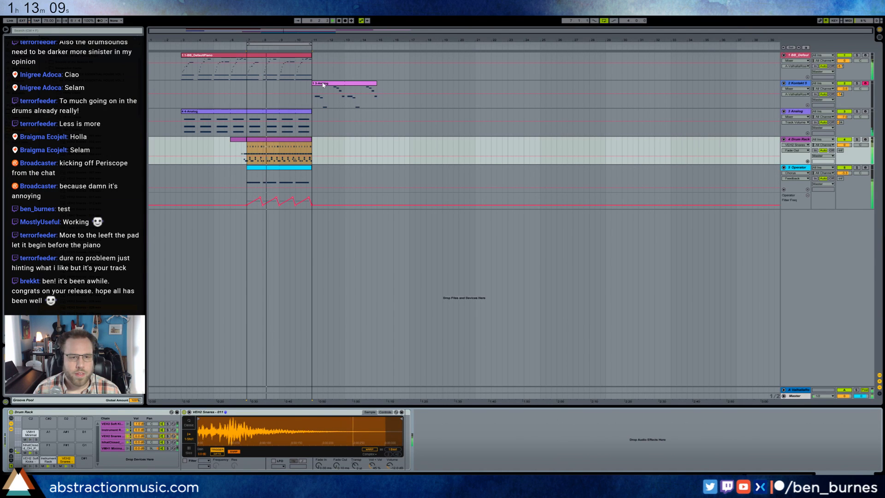
Step: Try the Kontakt track's 3-Analog clip over the drum section, park it at bar 17, and set the playback start to bar 3
{"action": "left_click_drag", "start_coordinate": [317, 87], "coordinate": [257, 91]}
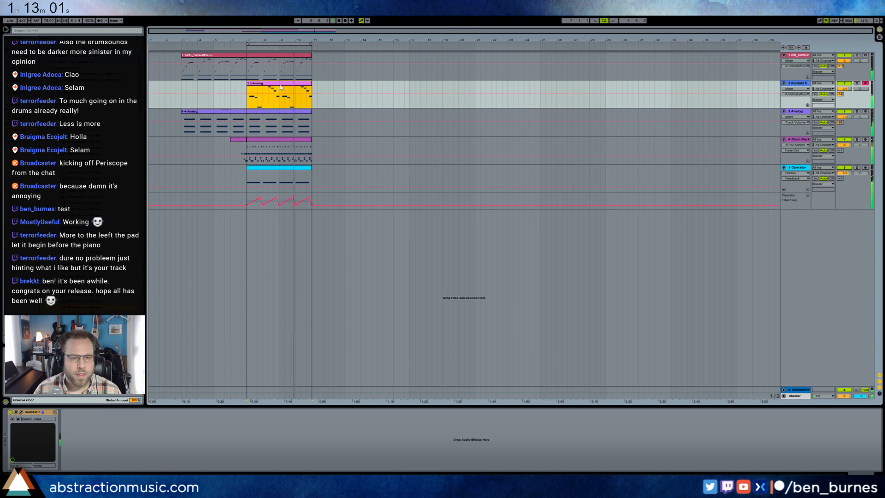
{"action": "left_click_drag", "start_coordinate": [281, 86], "coordinate": [463, 96]}
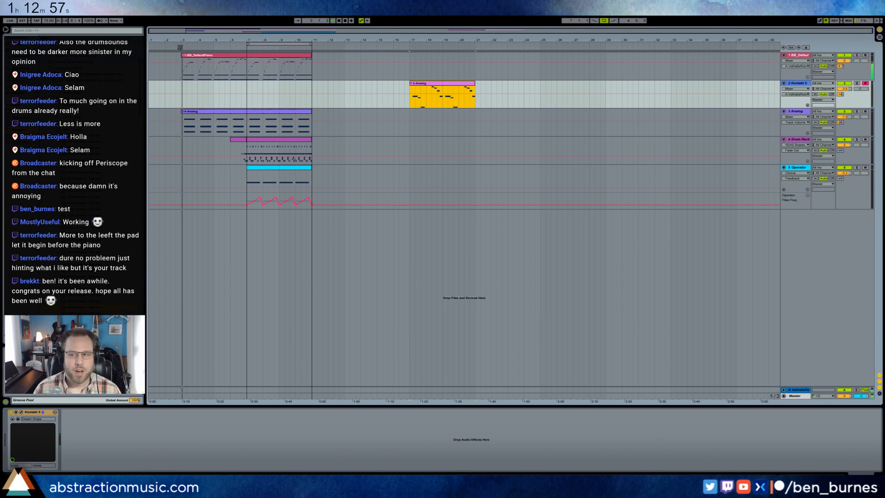
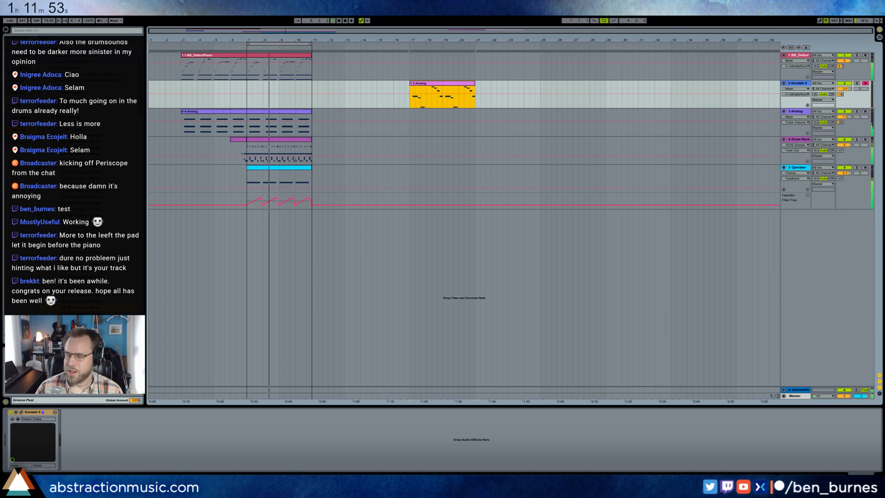
{"action": "left_click", "coordinate": [181, 77]}
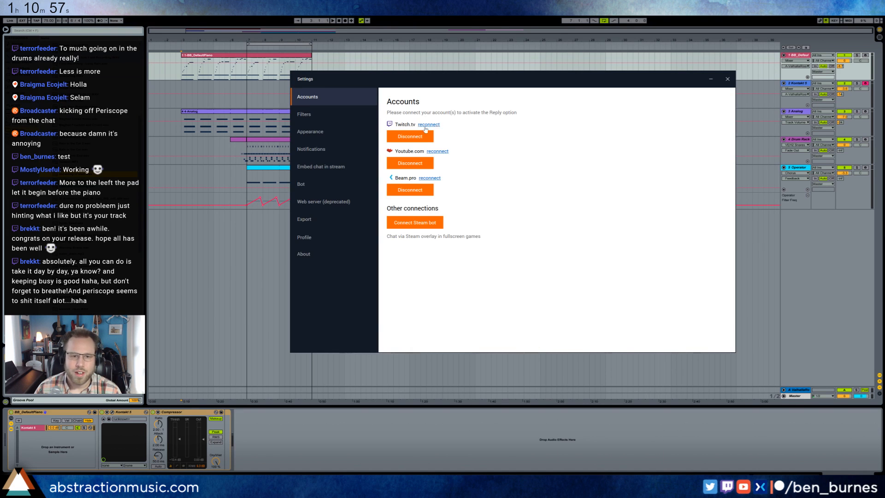
Step: Look through the Restream chat settings from Filters to Bot, recheck the connected accounts, and close the window
{"action": "left_click", "coordinate": [335, 115]}
{"action": "left_click", "coordinate": [335, 132]}
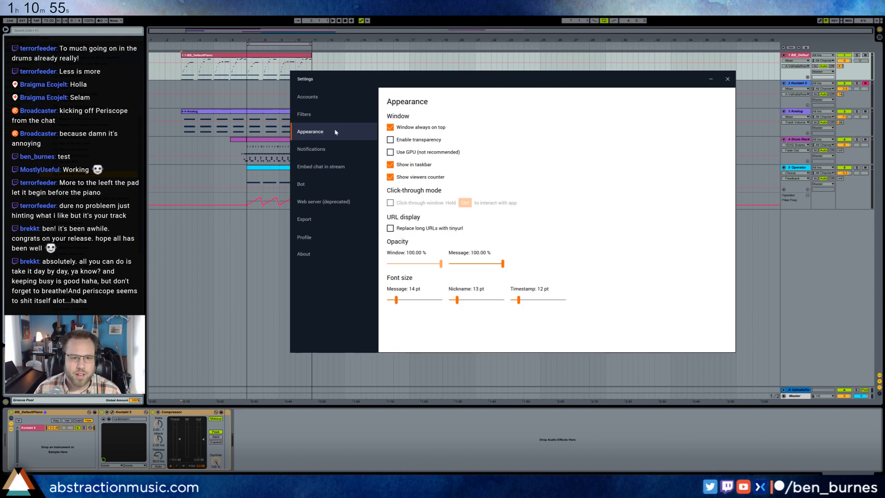
{"action": "left_click", "coordinate": [337, 149]}
{"action": "left_click", "coordinate": [339, 167]}
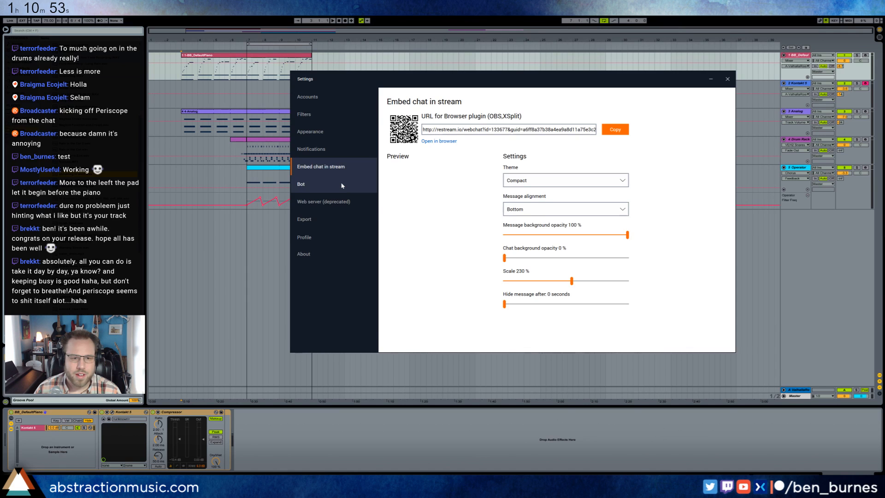
{"action": "left_click", "coordinate": [342, 185]}
{"action": "left_click", "coordinate": [331, 100]}
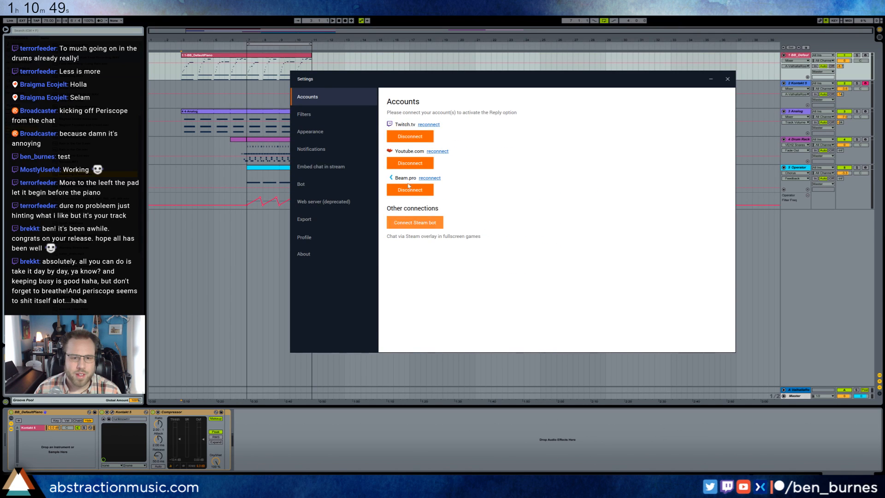
{"action": "left_click", "coordinate": [727, 81]}
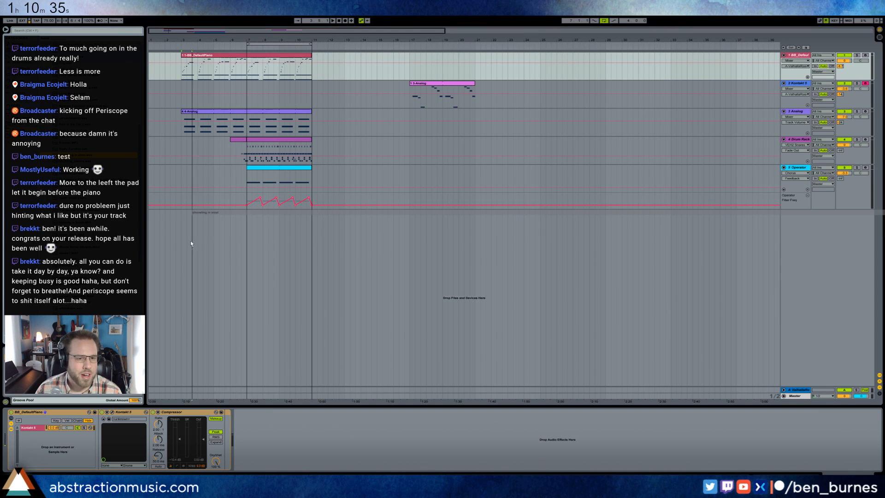
Step: Place a long ambient recording on a new audio track at bar 13, audition it from the middle, and delete the clip
{"action": "left_click", "coordinate": [349, 237]}
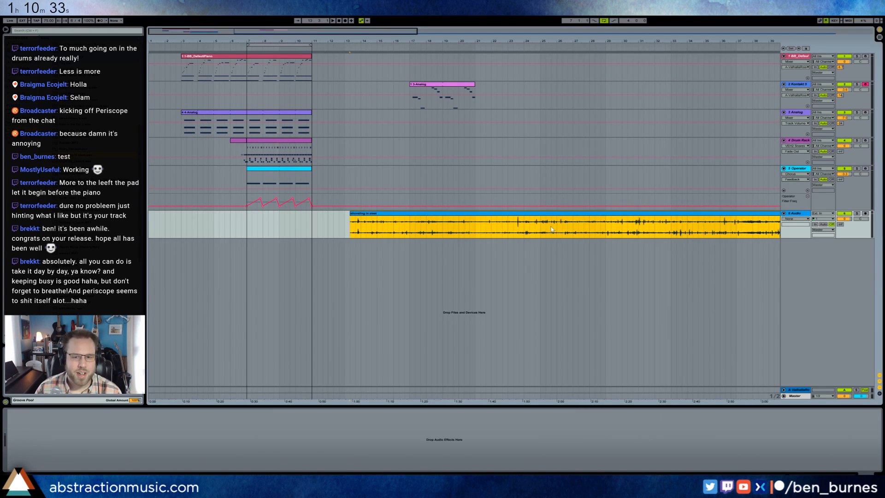
{"action": "left_click", "coordinate": [552, 230]}
{"action": "key", "text": "space"}
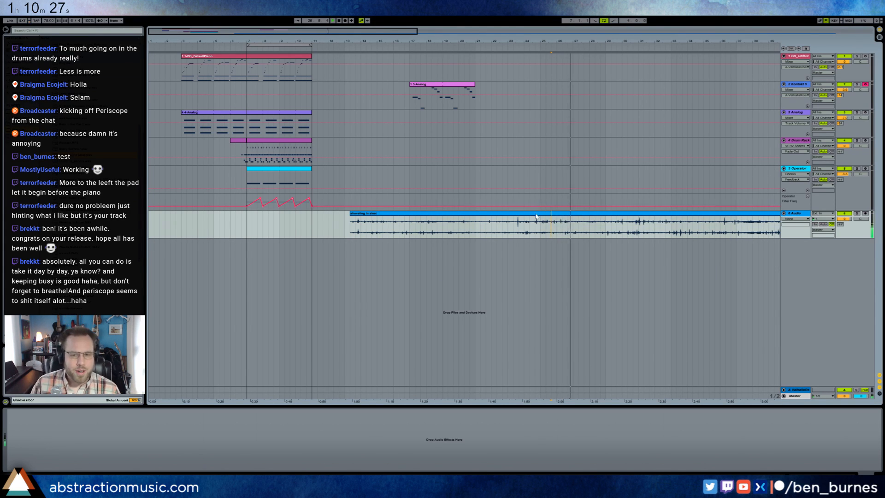
{"action": "left_click", "coordinate": [536, 214]}
{"action": "key", "text": "space"}
{"action": "key", "text": "Delete"}
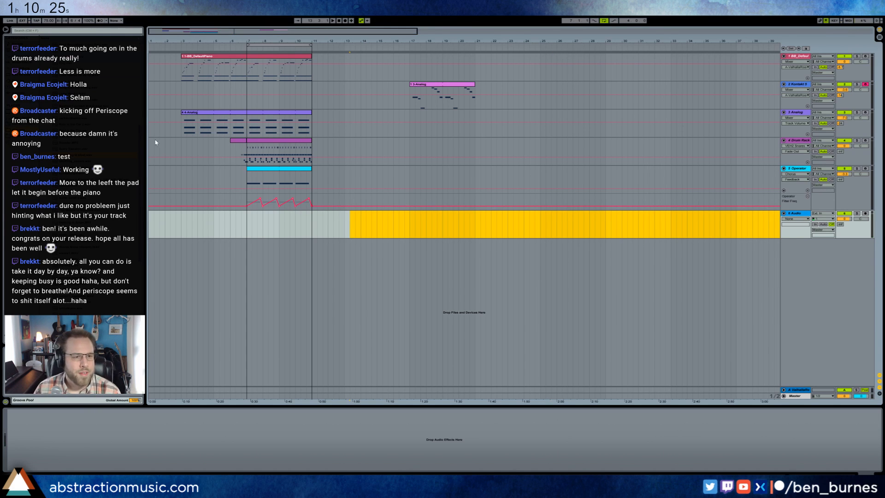
Step: Find the walking-on-snow recording in the browser and place it on the new audio track at bar 3
{"action": "left_click_drag", "start_coordinate": [142, 138], "coordinate": [145, 97]}
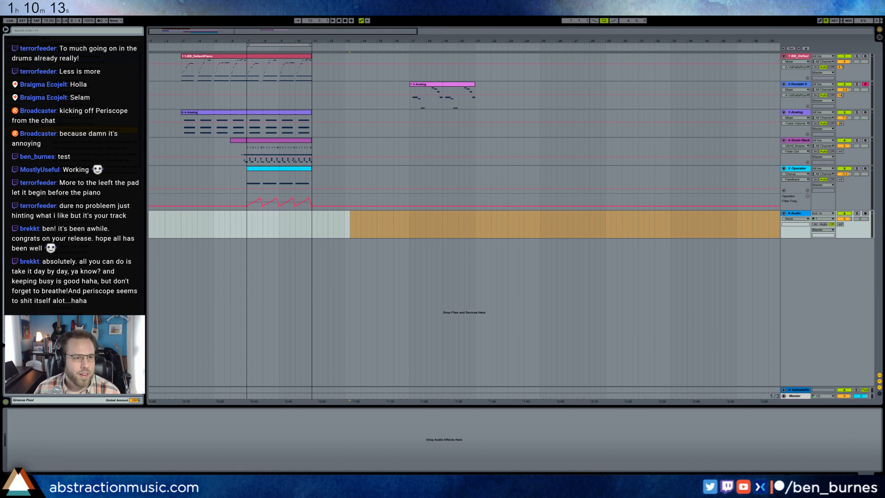
{"action": "left_click_drag", "start_coordinate": [223, 203], "coordinate": [181, 230]}
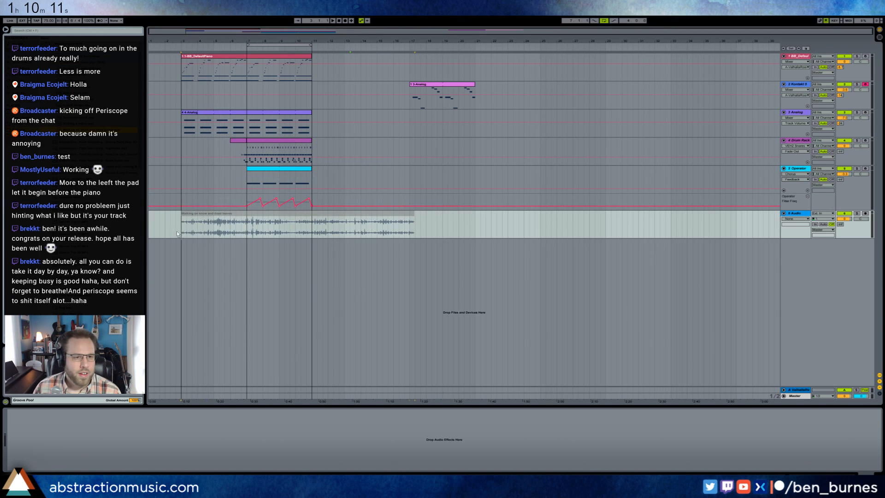
Step: Play the snow recording from bar 3, add a high-pass Auto Filter to its track, and adjust the track volume
{"action": "left_click", "coordinate": [175, 227]}
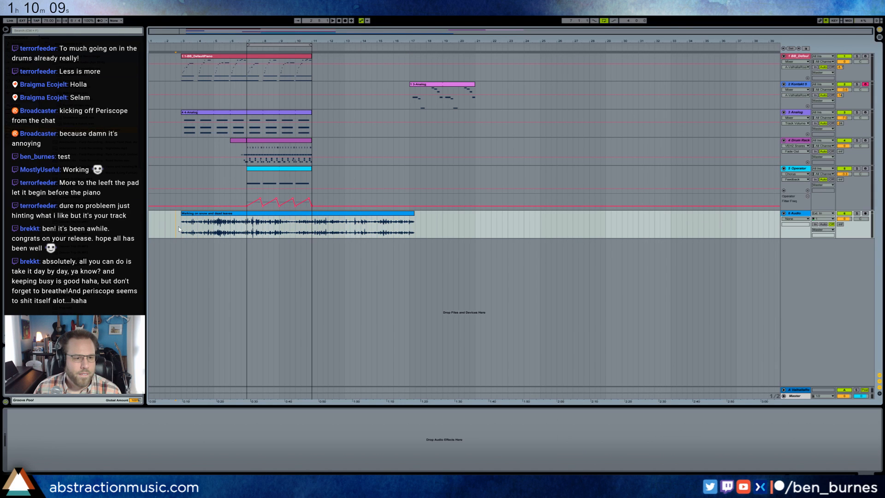
{"action": "key", "text": "space"}
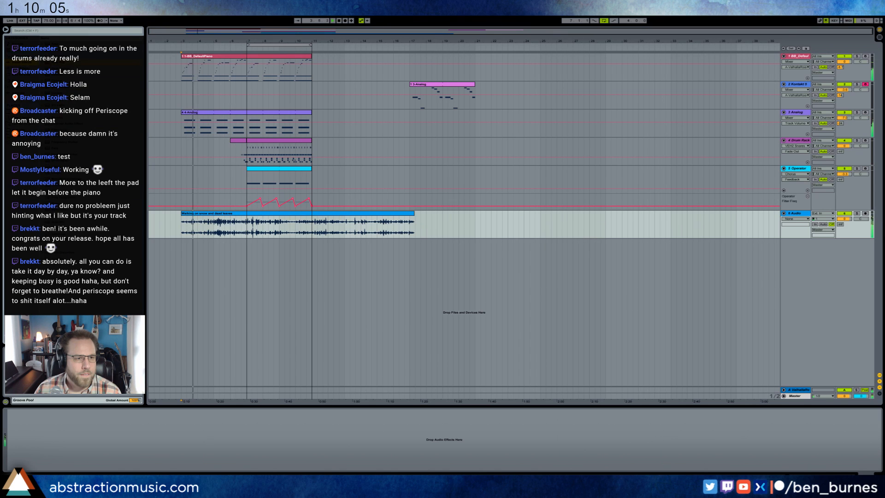
{"action": "left_click_drag", "start_coordinate": [60, 57], "coordinate": [100, 430]}
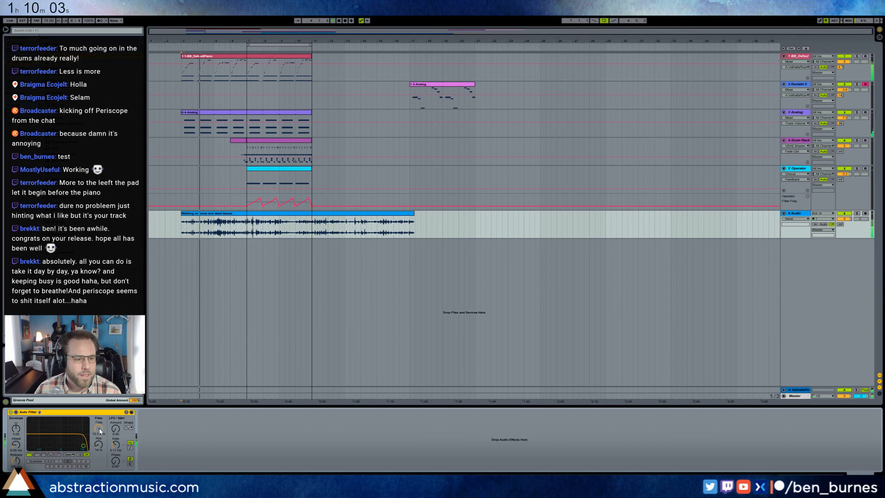
{"action": "left_click", "coordinate": [36, 455]}
{"action": "left_click_drag", "start_coordinate": [55, 447], "coordinate": [44, 448]}
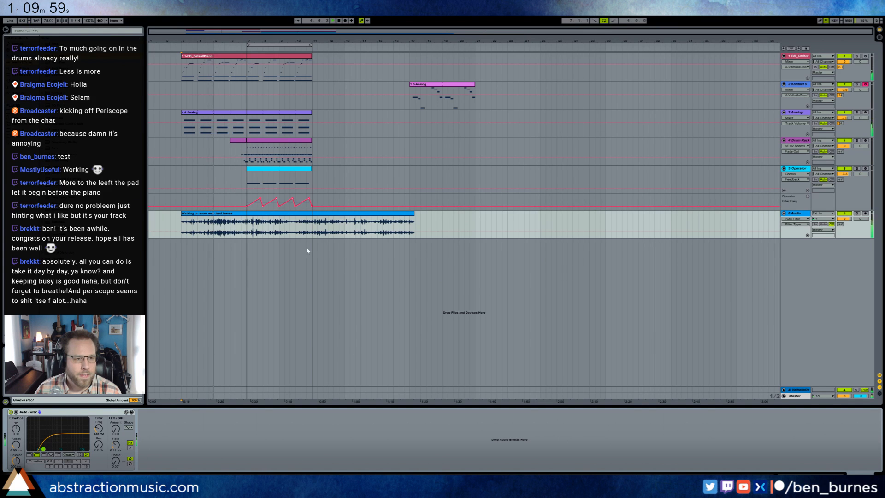
{"action": "mouse_move", "coordinate": [844, 219]}
{"action": "left_mouse_down"}
{"action": "mouse_move", "coordinate": [845, 239]}
{"action": "mouse_move", "coordinate": [844, 215]}
{"action": "left_mouse_up"}
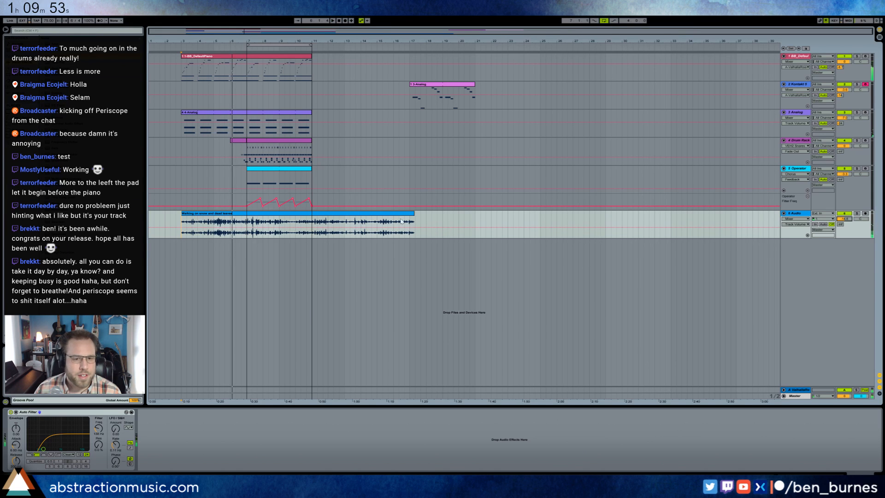
Step: Trim the walking-on-snow clip to end just past bar 7 with a fade-in and fade-out, and rebalance its volume and ValhallaRoom send
{"action": "left_click_drag", "start_coordinate": [414, 214], "coordinate": [230, 217]}
{"action": "key", "text": "ctrl+alt+f"}
{"action": "left_click", "coordinate": [264, 223]}
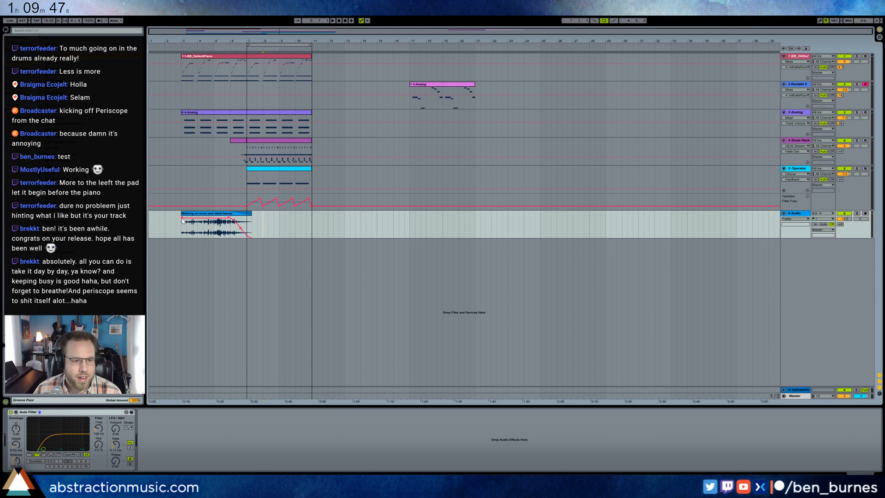
{"action": "left_click", "coordinate": [183, 225]}
{"action": "key", "text": "space"}
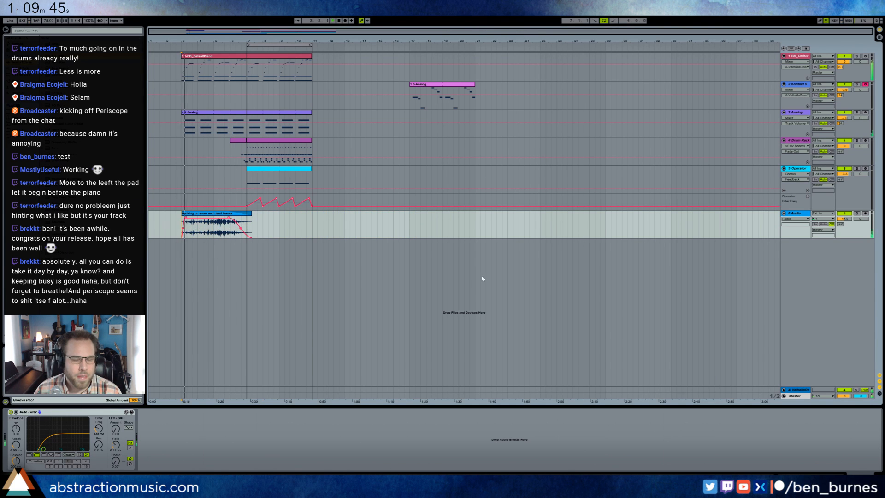
{"action": "left_click_drag", "start_coordinate": [844, 219], "coordinate": [841, 213]}
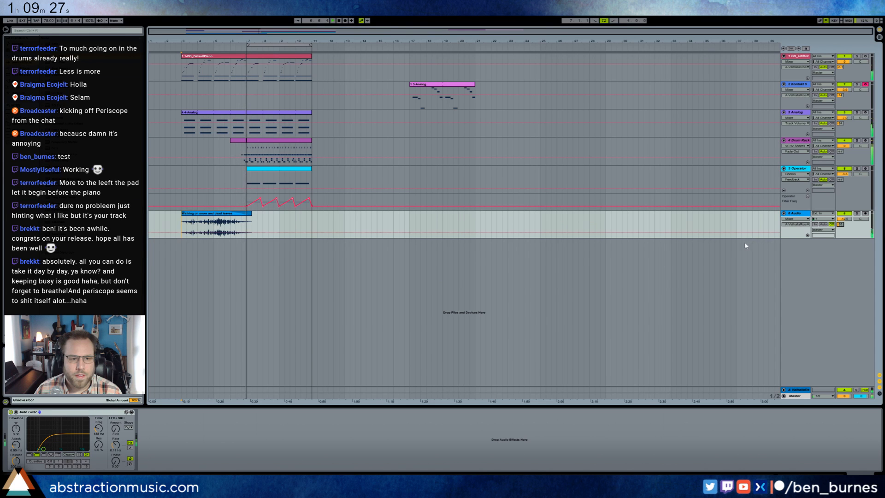
Step: Open the piano clip's notes and check the highest note near the end of its fourth bar
{"action": "double_click", "coordinate": [237, 62]}
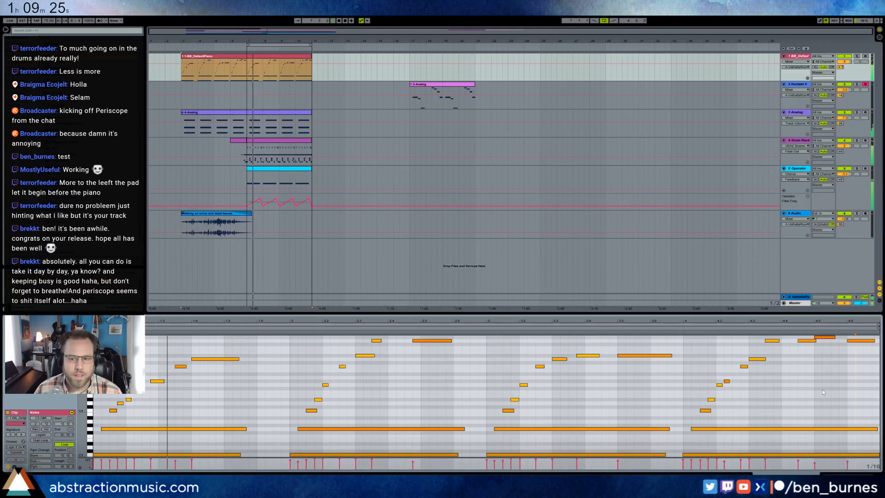
{"action": "left_click_drag", "start_coordinate": [827, 337], "coordinate": [852, 343]}
{"action": "left_click", "coordinate": [825, 337]}
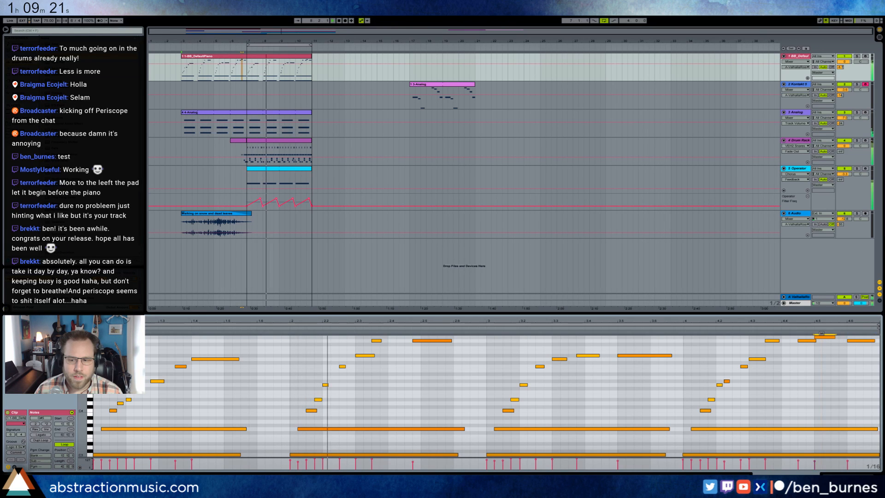
{"action": "key", "text": "shift+Tab"}
Step: Adjust an oscillator's level and coarse tuning and the Spread amount in the bass track's Operator
{"action": "left_click", "coordinate": [278, 169]}
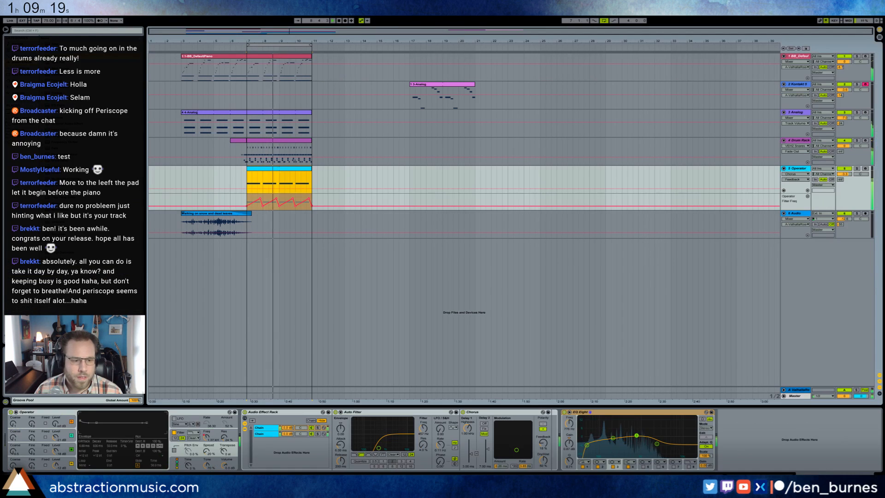
{"action": "left_click", "coordinate": [60, 464]}
{"action": "left_click_drag", "start_coordinate": [56, 451], "coordinate": [13, 433]}
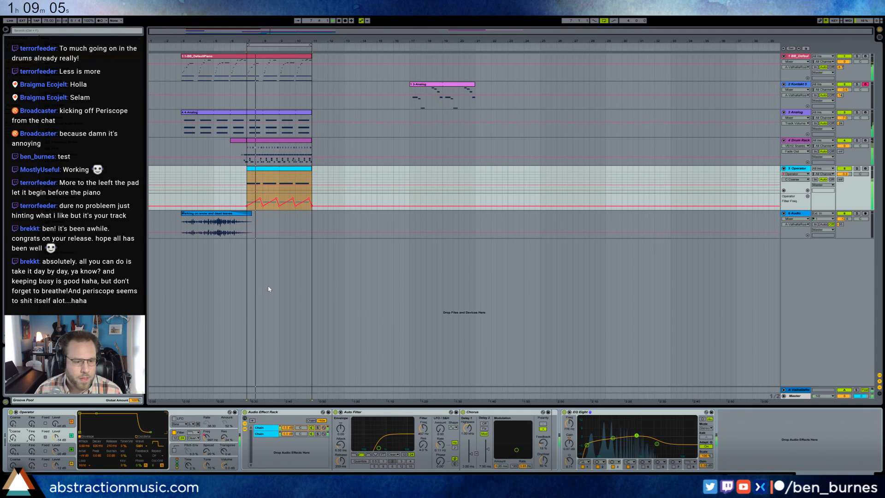
{"action": "mouse_move", "coordinate": [207, 450]}
{"action": "left_mouse_down"}
{"action": "mouse_move", "coordinate": [207, 434]}
{"action": "mouse_move", "coordinate": [207, 453]}
{"action": "left_mouse_up"}
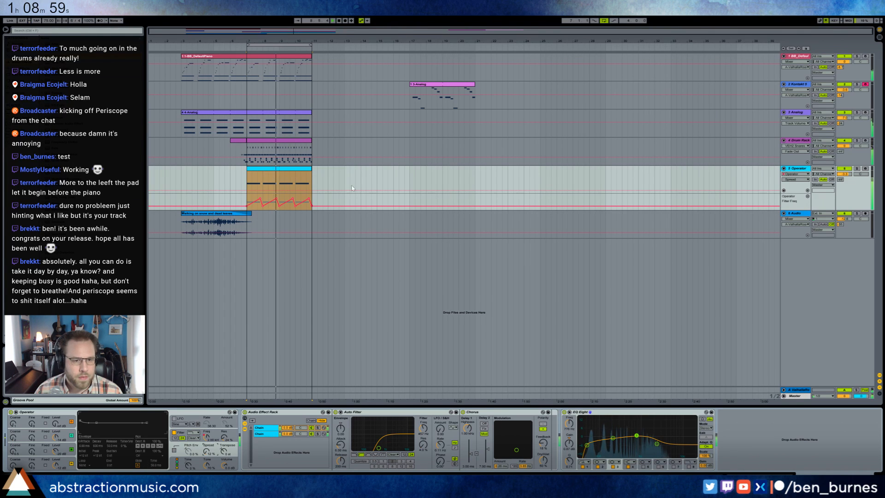
Step: Add a short higher note overlapping the end of the second bass note, and enable Operator's Glide with an adjusted time
{"action": "double_click", "coordinate": [283, 171]}
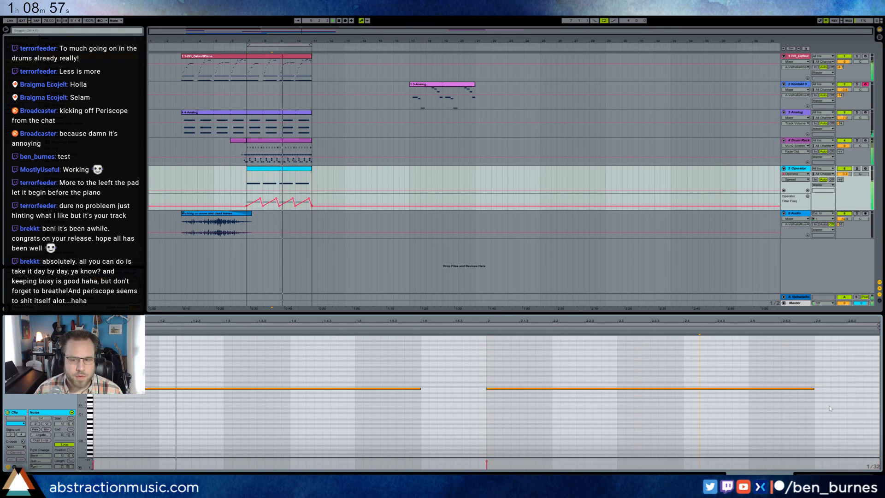
{"action": "left_click_drag", "start_coordinate": [814, 387], "coordinate": [748, 388]}
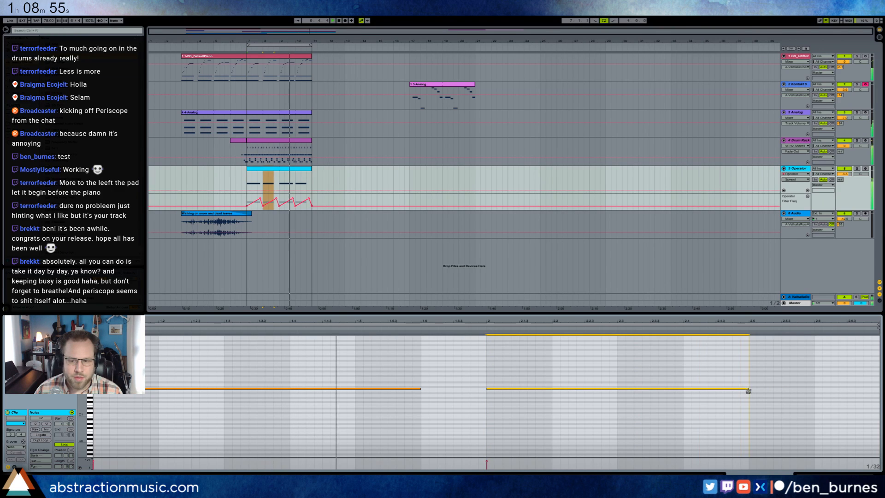
{"action": "double_click", "coordinate": [752, 364]}
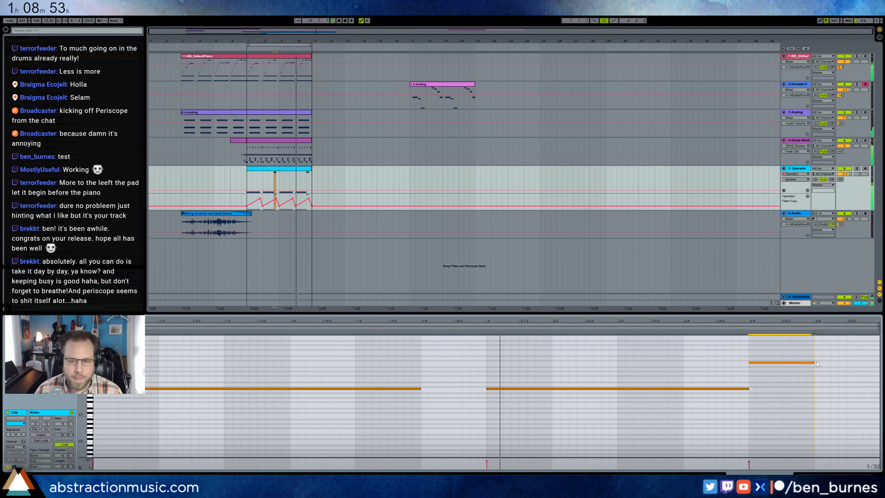
{"action": "left_click_drag", "start_coordinate": [748, 388], "coordinate": [757, 389]}
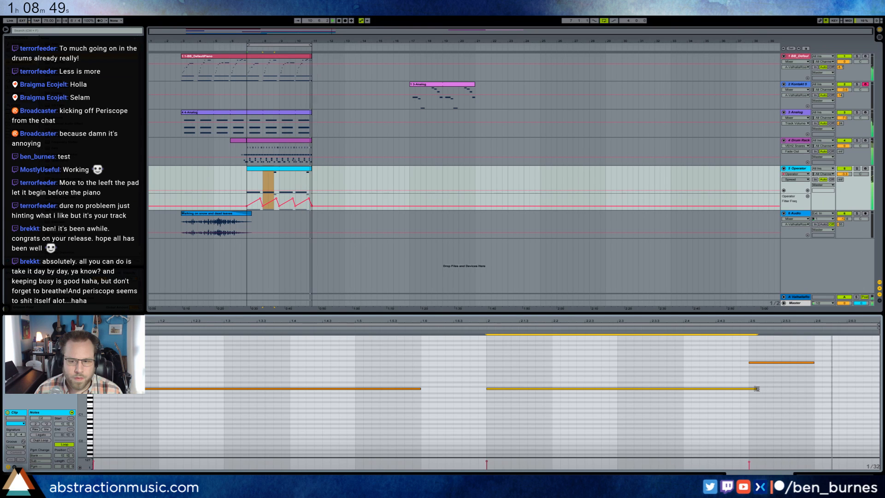
{"action": "key", "text": "shift+Tab"}
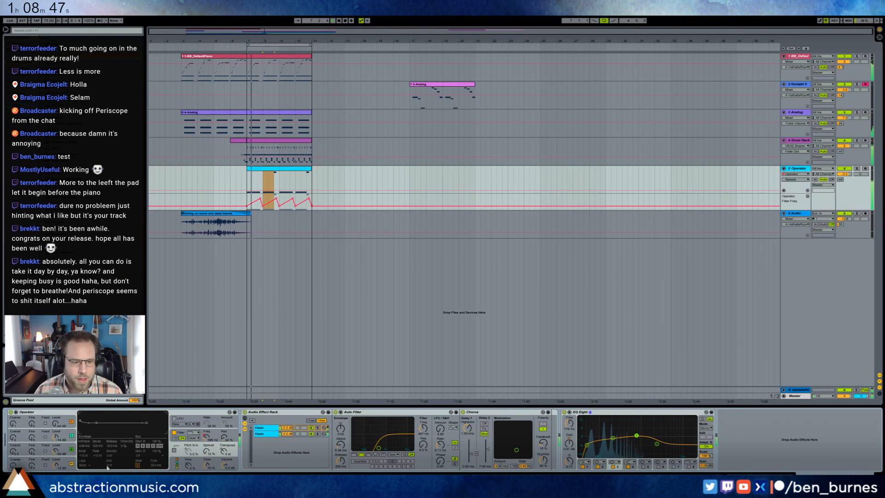
{"action": "left_click", "coordinate": [137, 465]}
{"action": "left_click_drag", "start_coordinate": [156, 465], "coordinate": [156, 456]}
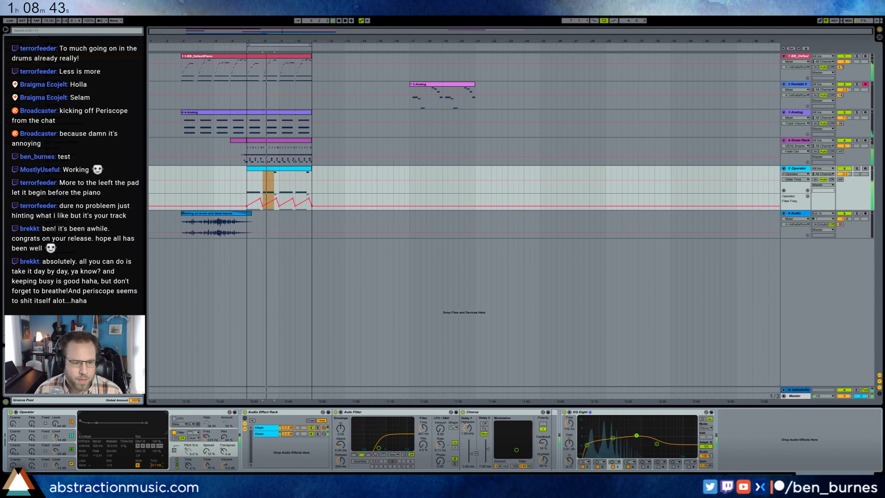
Step: Open the full four-bar bass clip, extend its second low note, and delete the short high note in the second bar
{"action": "left_click", "coordinate": [291, 169]}
{"action": "double_click", "coordinate": [291, 169]}
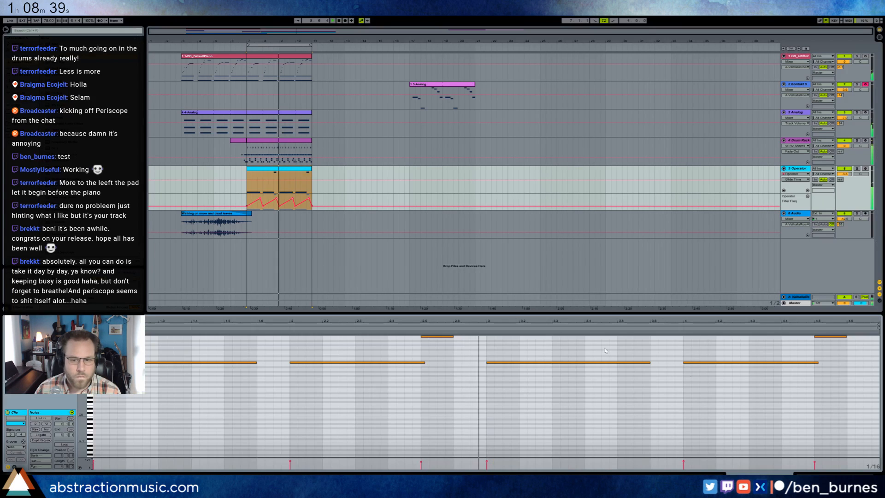
{"action": "left_click_drag", "start_coordinate": [424, 362], "coordinate": [452, 364]}
{"action": "left_click", "coordinate": [437, 337]}
{"action": "key", "text": "Delete"}
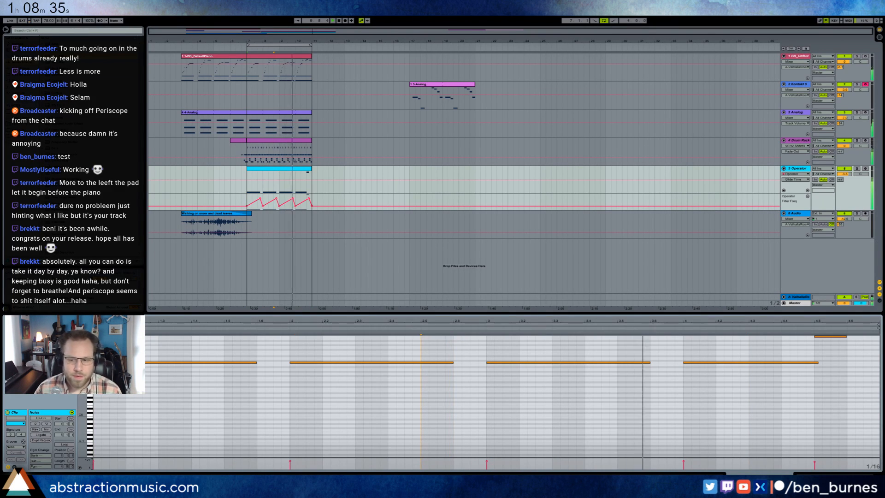
{"action": "key", "text": "shift+Tab"}
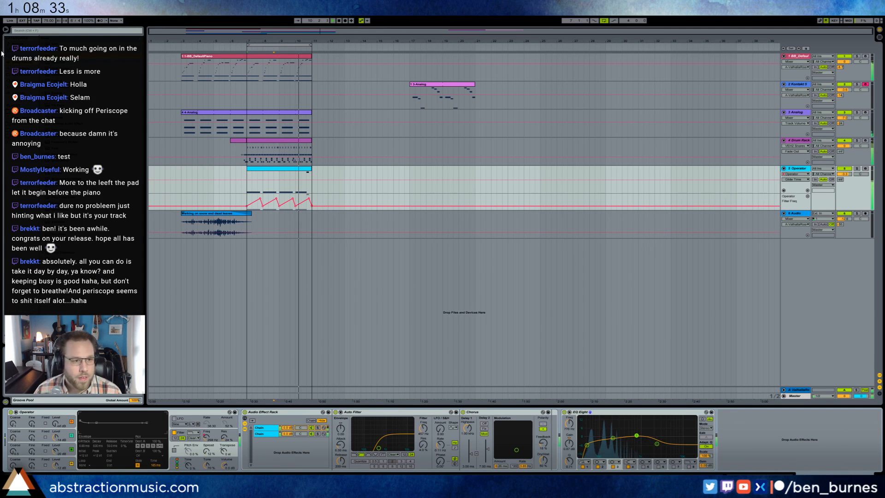
Step: Insert Overdrive between Chorus and EQ Eight on the bass track, lower its dry/wet, and adjust its frequency and tone
{"action": "left_click_drag", "start_coordinate": [546, 408], "coordinate": [568, 427]}
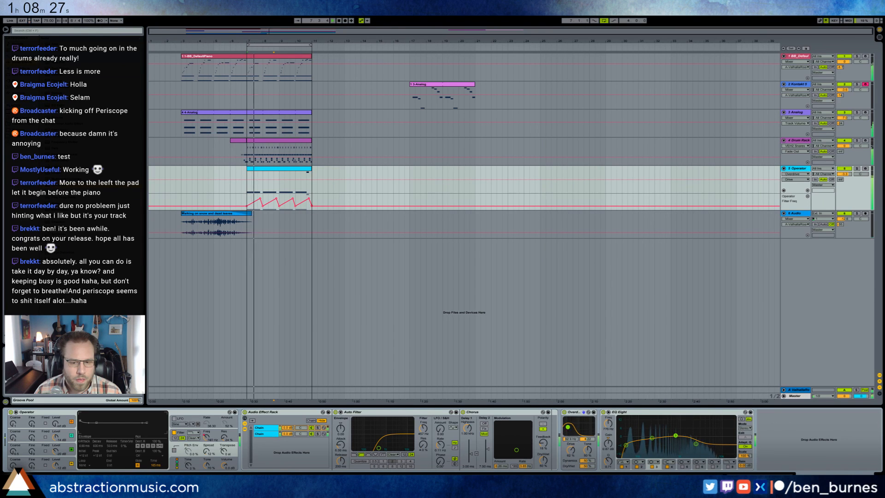
{"action": "left_click_drag", "start_coordinate": [585, 465], "coordinate": [585, 481]}
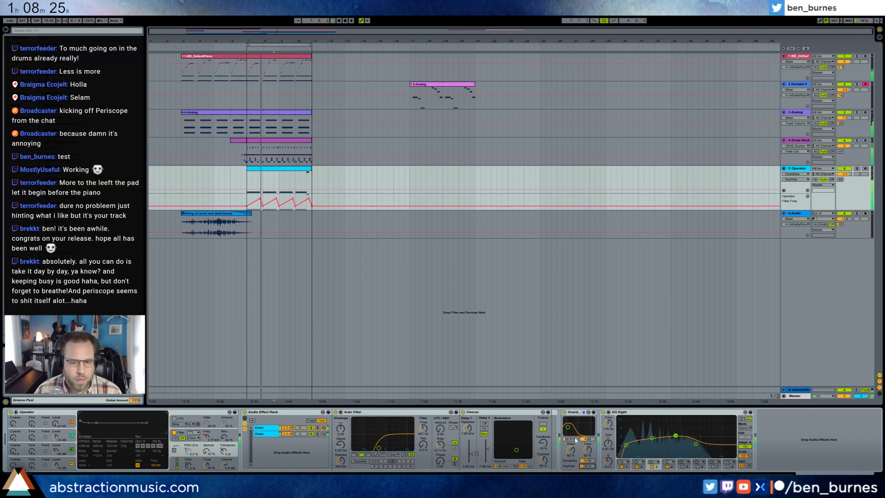
{"action": "left_click_drag", "start_coordinate": [568, 427], "coordinate": [588, 447]}
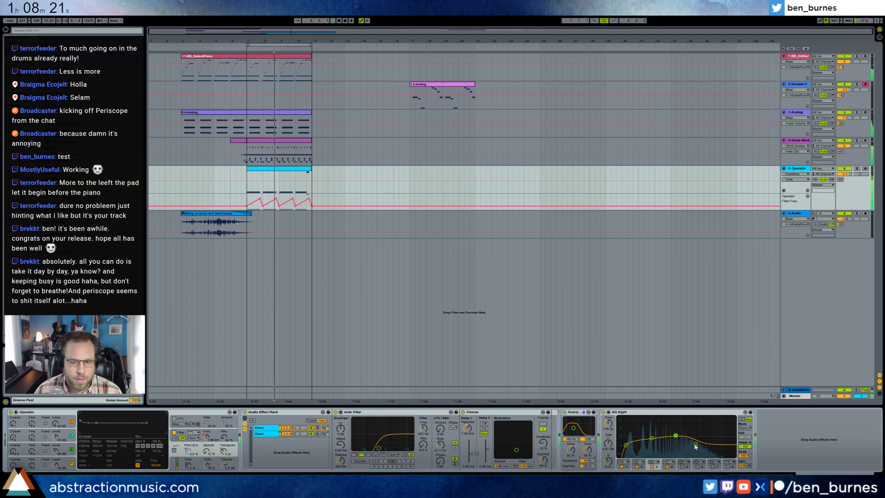
Step: Reshape the bass track's EQ Eight curve with reduced highs, and fine-tune Operator's glide time
{"action": "left_click_drag", "start_coordinate": [689, 448], "coordinate": [643, 433]}
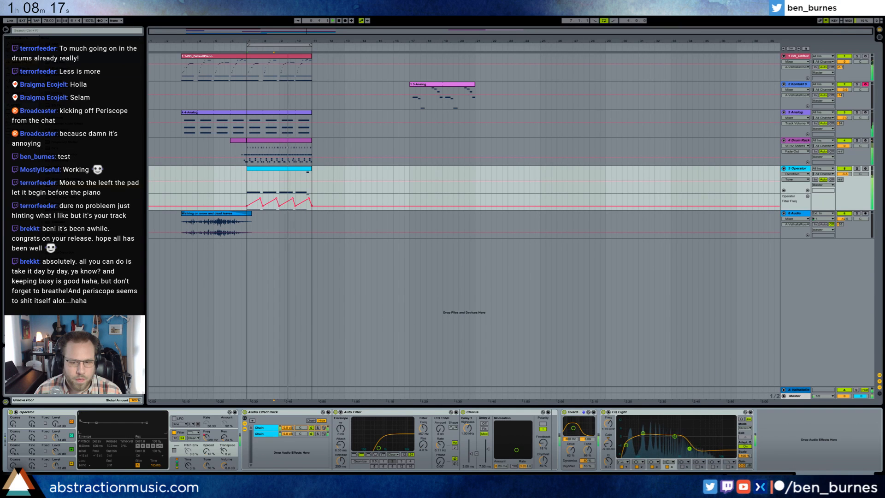
{"action": "left_click_drag", "start_coordinate": [689, 449], "coordinate": [690, 450]}
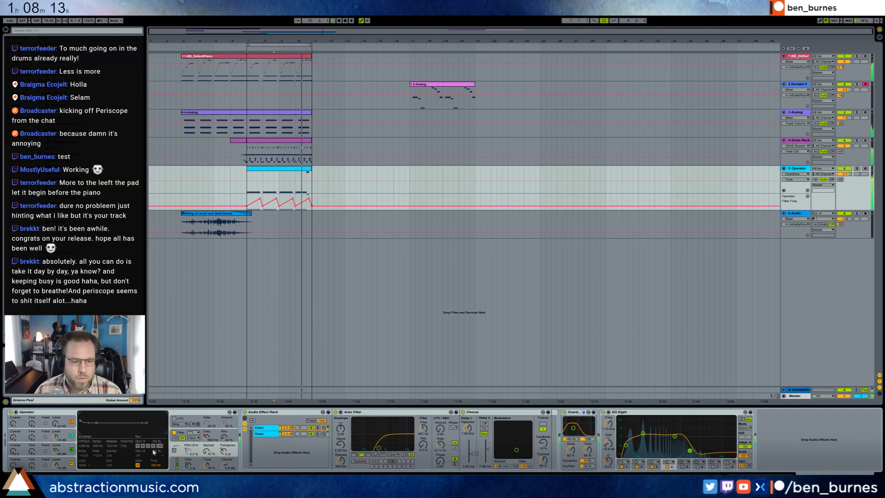
{"action": "left_click_drag", "start_coordinate": [156, 465], "coordinate": [156, 464]}
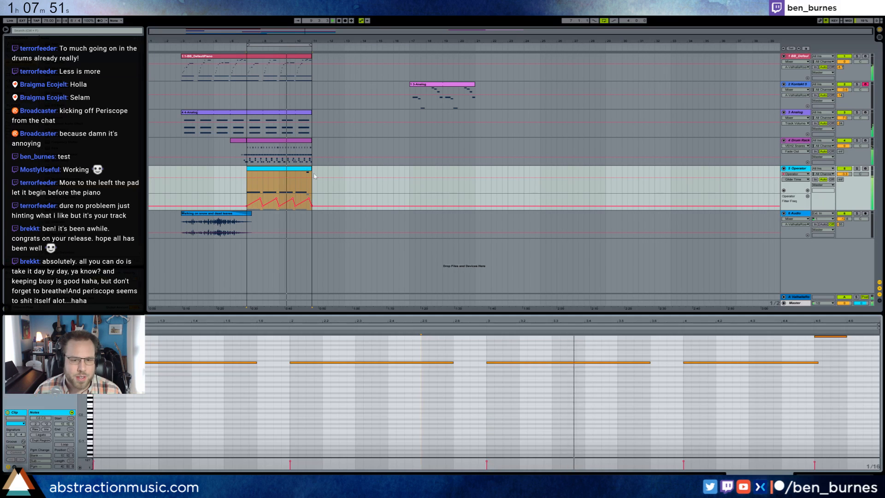
Step: Delete the short high note in the bass clip's fourth bar and extend the last low note to cover its length
{"action": "double_click", "coordinate": [300, 186]}
{"action": "double_click", "coordinate": [829, 337]}
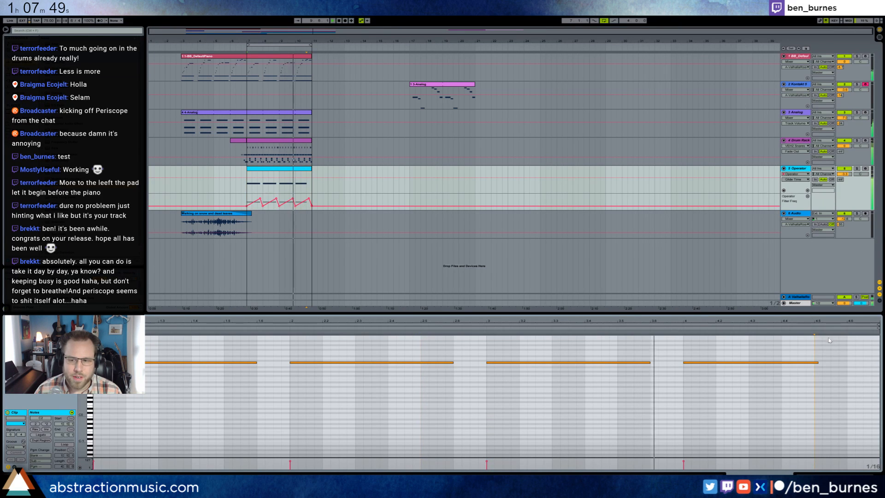
{"action": "left_click_drag", "start_coordinate": [819, 362], "coordinate": [848, 363]}
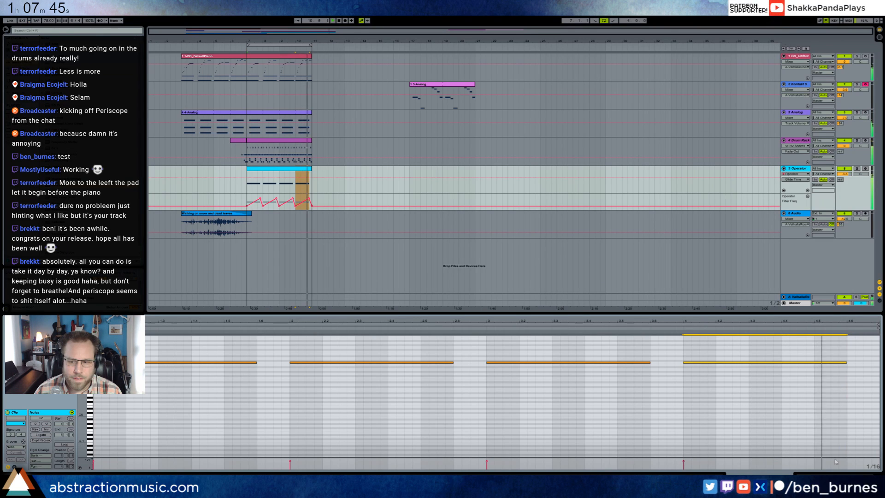
Step: Insert a new MIDI track below the Operator track and load the Analog instrument on it
{"action": "left_click", "coordinate": [838, 477]}
{"action": "key", "text": "ctrl+shift+t"}
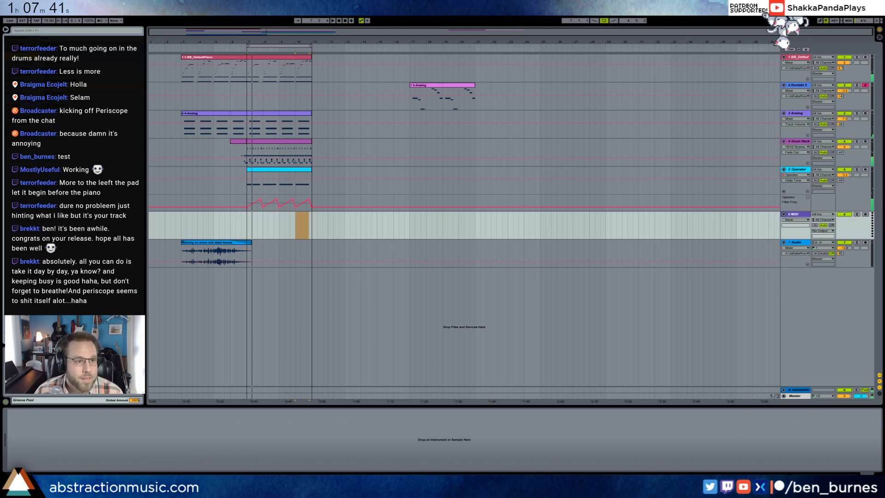
{"action": "left_click_drag", "start_coordinate": [281, 232], "coordinate": [270, 236]}
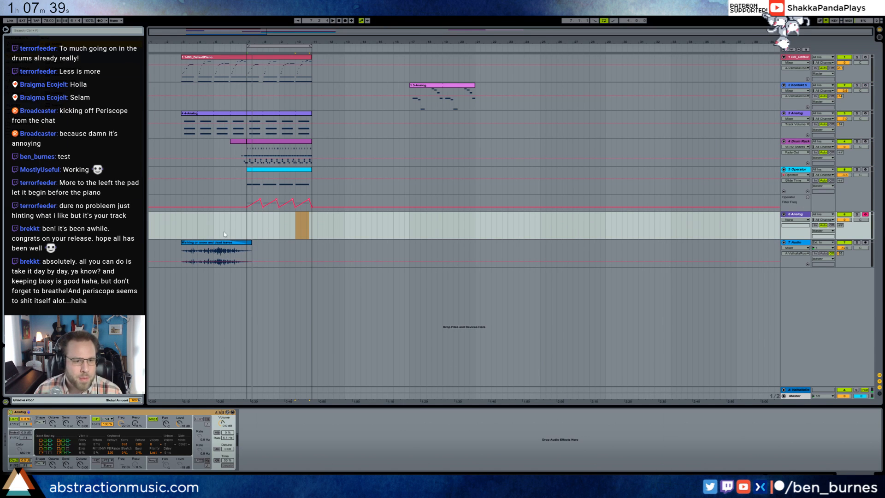
Step: Create a one-bar MIDI clip at bar 7 on the new Analog track and open its note editor
{"action": "left_click", "coordinate": [248, 221]}
{"action": "left_click_drag", "start_coordinate": [261, 224], "coordinate": [262, 221]}
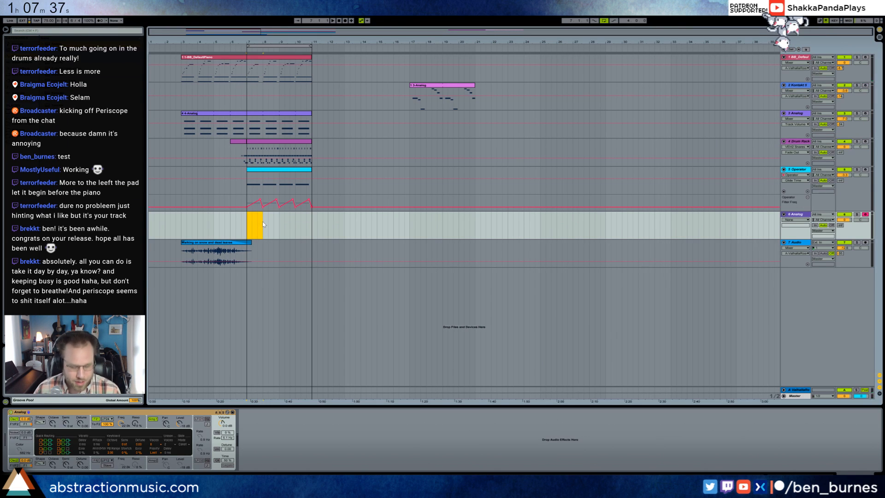
{"action": "key", "text": "ctrl+shift+m"}
{"action": "double_click", "coordinate": [253, 235]}
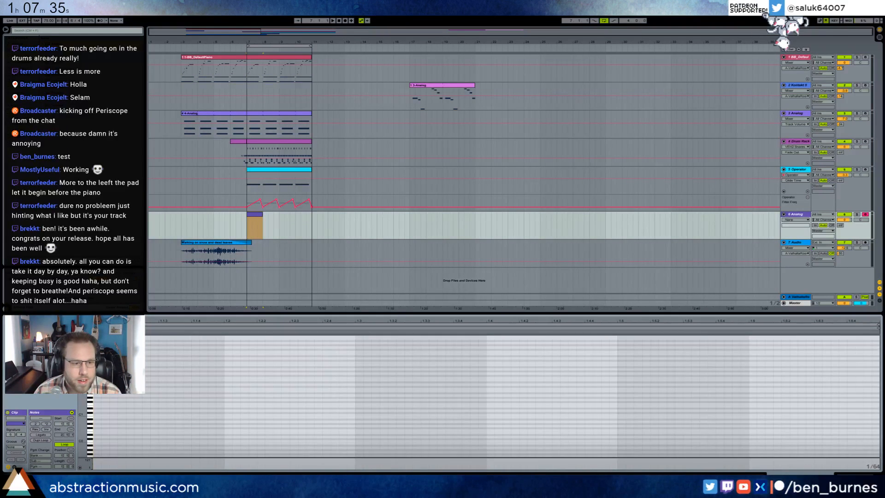
{"action": "scroll", "coordinate": [486, 396], "scroll_direction": "up", "scroll_amount": 3}
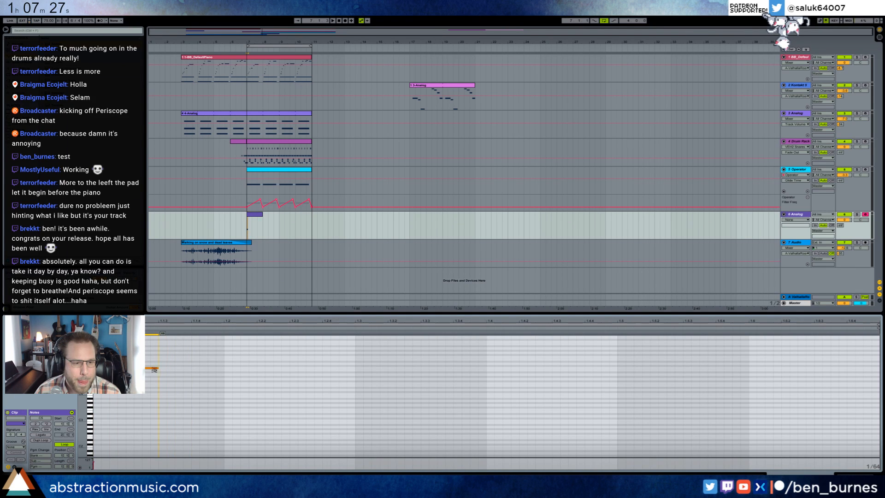
Step: Build a descending run of five short consecutive notes at the start of the bar 7 Analog clip
{"action": "left_click_drag", "start_coordinate": [188, 369], "coordinate": [160, 367]}
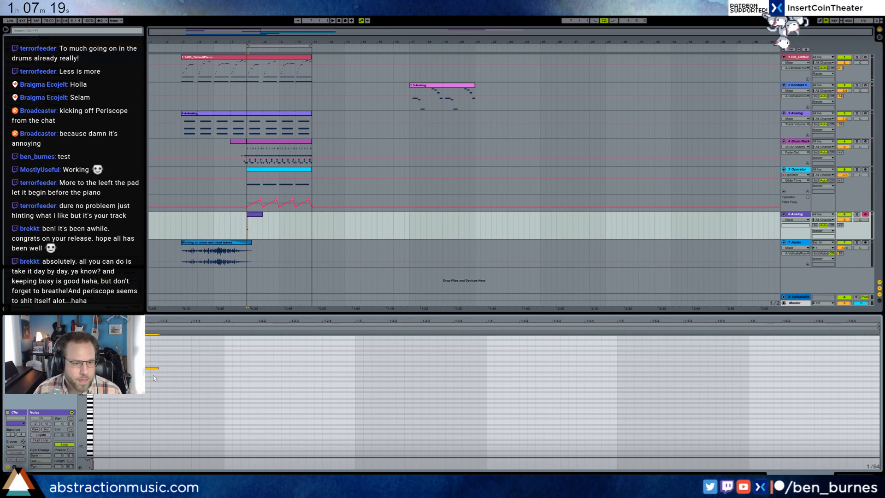
{"action": "key", "text": "ctrl+d"}
{"action": "key", "text": "Down"}
{"action": "key", "text": "Down"}
{"action": "key", "text": "Down"}
{"action": "key", "text": "ctrl+d"}
{"action": "key", "text": "Down"}
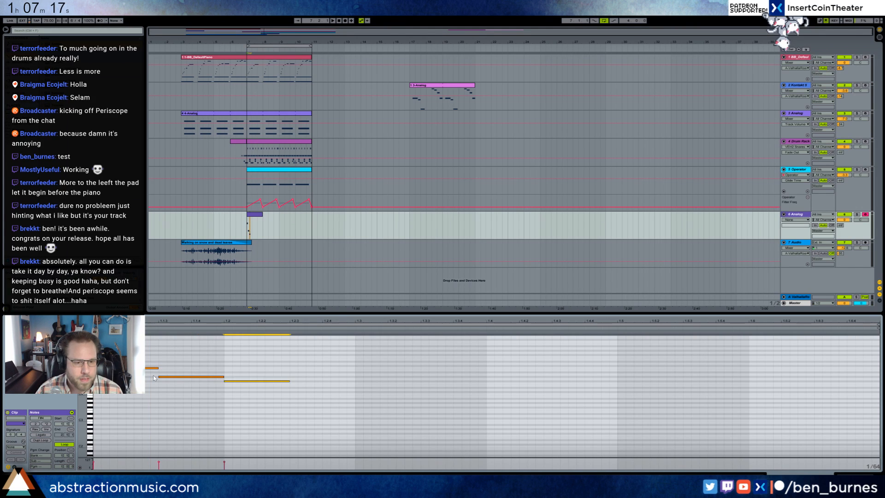
{"action": "key", "text": "ctrl+d"}
{"action": "key", "text": "Down"}
{"action": "key", "text": "space"}
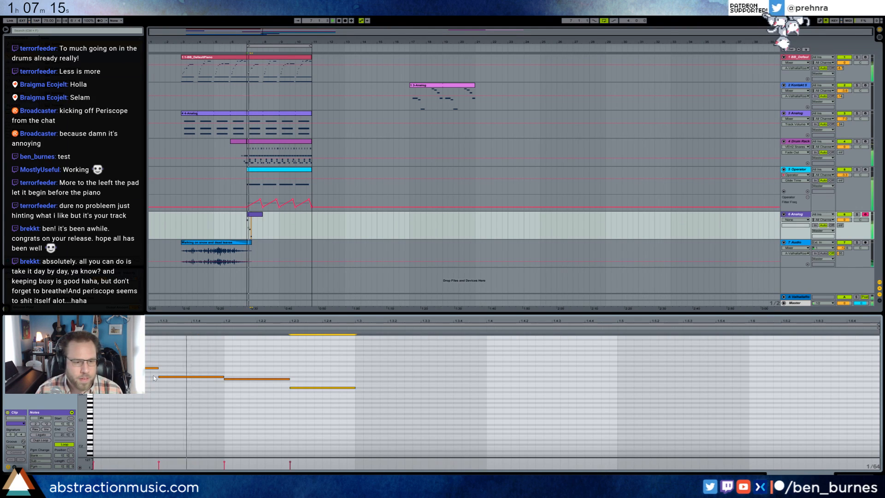
{"action": "double_click", "coordinate": [358, 395]}
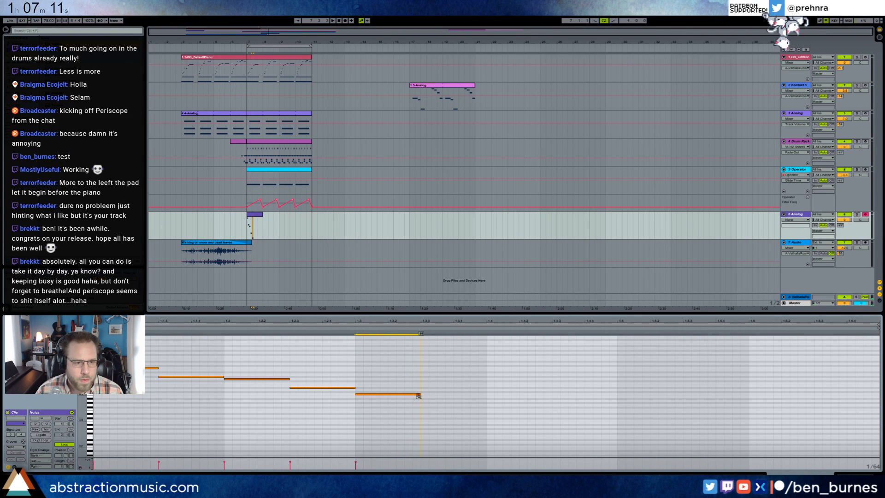
Step: Add a Ping Pong Delay after Analog on the new track and raise the track's ValhallaRoom reverb send
{"action": "left_click_drag", "start_coordinate": [28, 279], "coordinate": [253, 219]}
{"action": "left_click", "coordinate": [843, 472]}
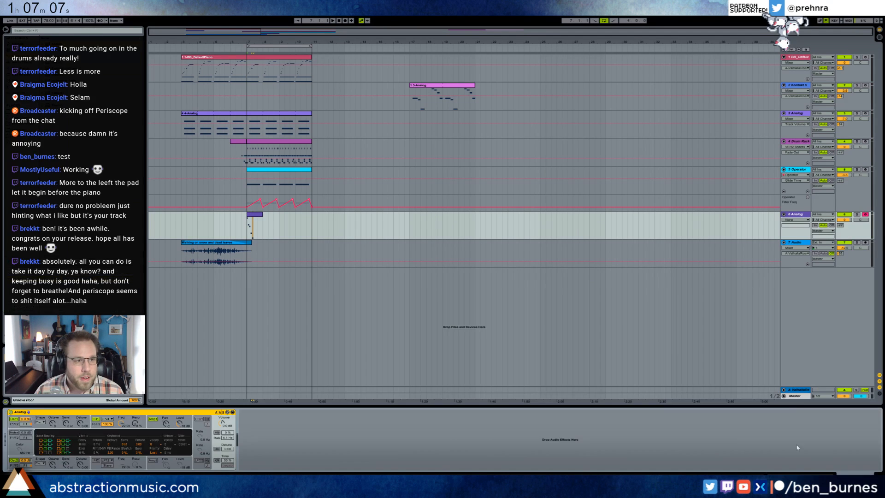
{"action": "left_click", "coordinate": [19, 62]}
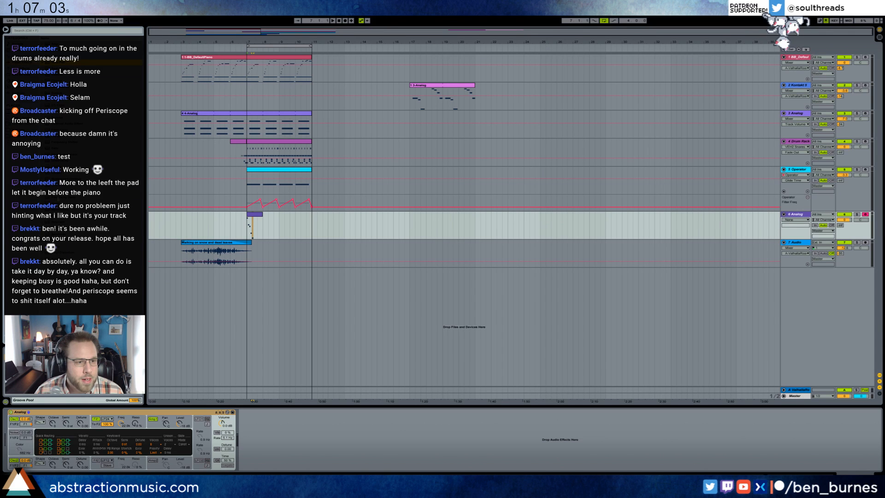
{"action": "left_click", "coordinate": [839, 226]}
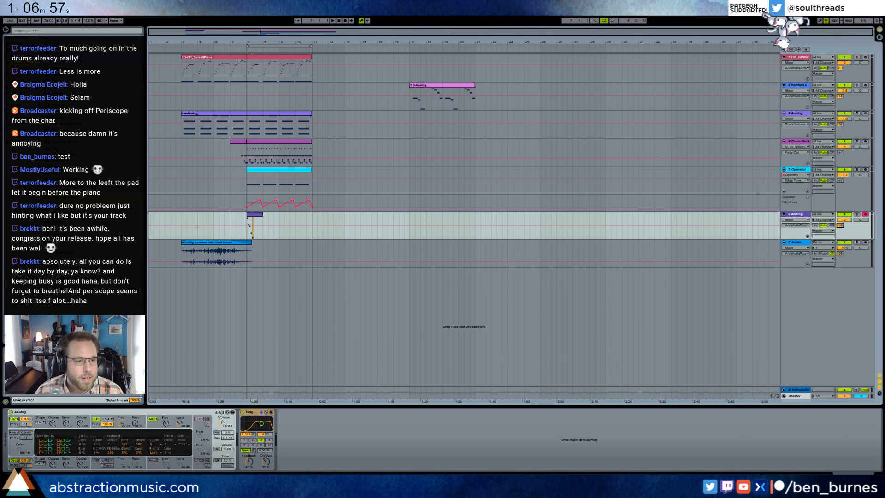
Step: Shape Analog's envelope with a quick decay, and enable unison with a raised detune amount
{"action": "left_click", "coordinate": [110, 427]}
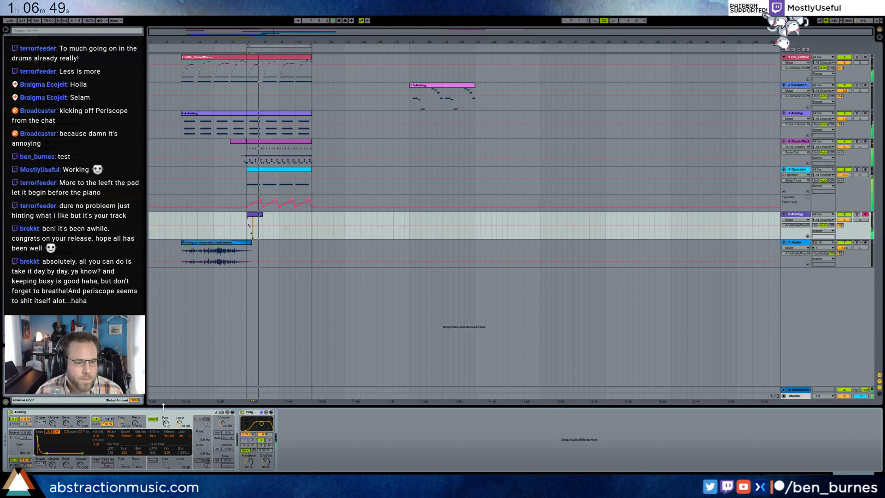
{"action": "left_click", "coordinate": [217, 449]}
{"action": "left_click_drag", "start_coordinate": [227, 449], "coordinate": [227, 441]}
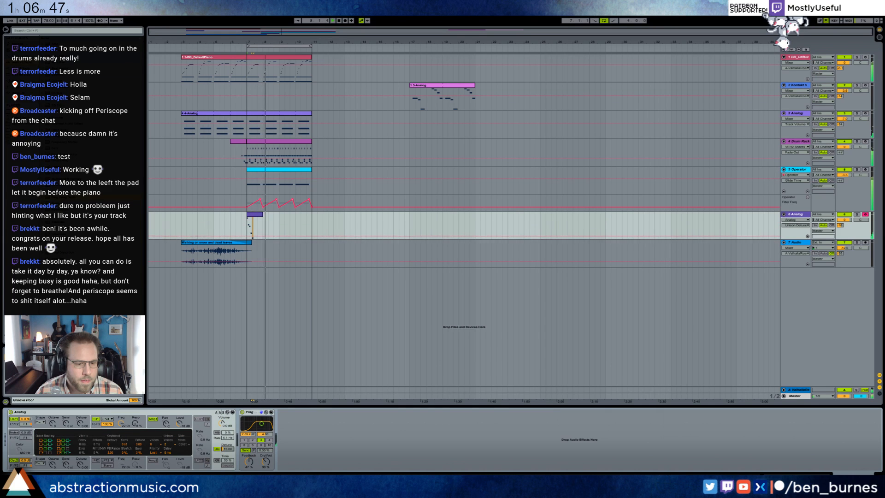
Step: Copy the one-bar Analog clip to bar 9, and slightly detune Analog's two oscillators
{"action": "left_click", "coordinate": [254, 214]}
{"action": "key", "text": "ctrl+c"}
{"action": "left_click", "coordinate": [280, 217]}
{"action": "key", "text": "ctrl+v"}
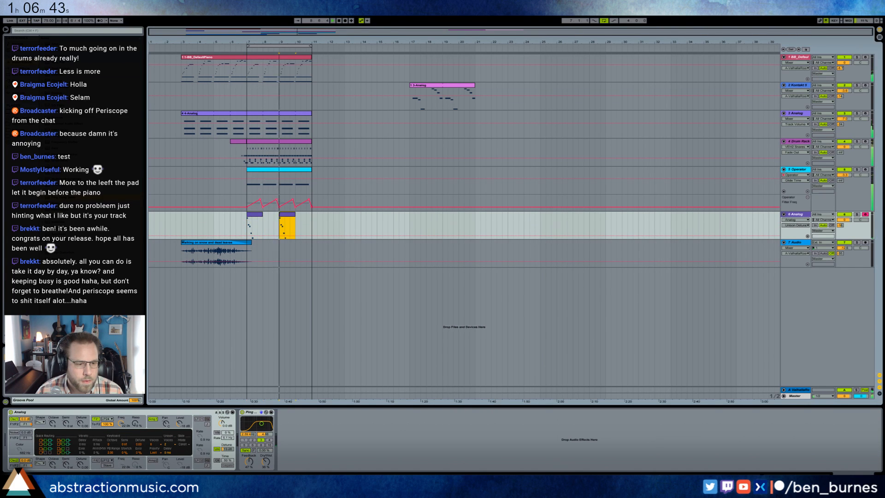
{"action": "left_click_drag", "start_coordinate": [80, 423], "coordinate": [81, 422]}
{"action": "left_click_drag", "start_coordinate": [81, 464], "coordinate": [80, 465]}
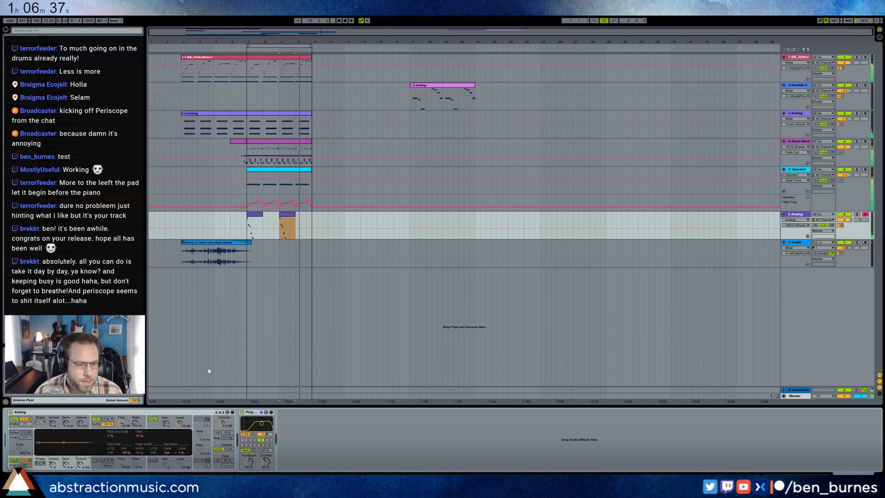
Step: Transpose all five notes in the bar 7 Analog clip down an octave
{"action": "double_click", "coordinate": [258, 217]}
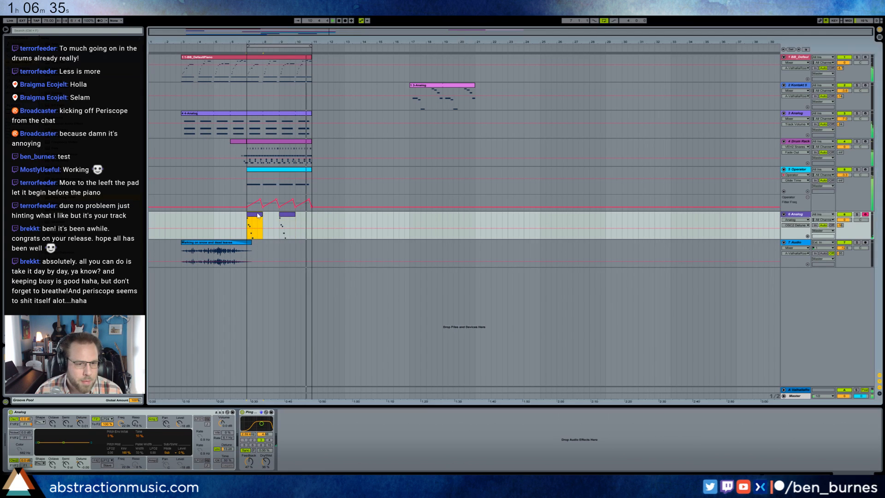
{"action": "key", "text": "shift+Down"}
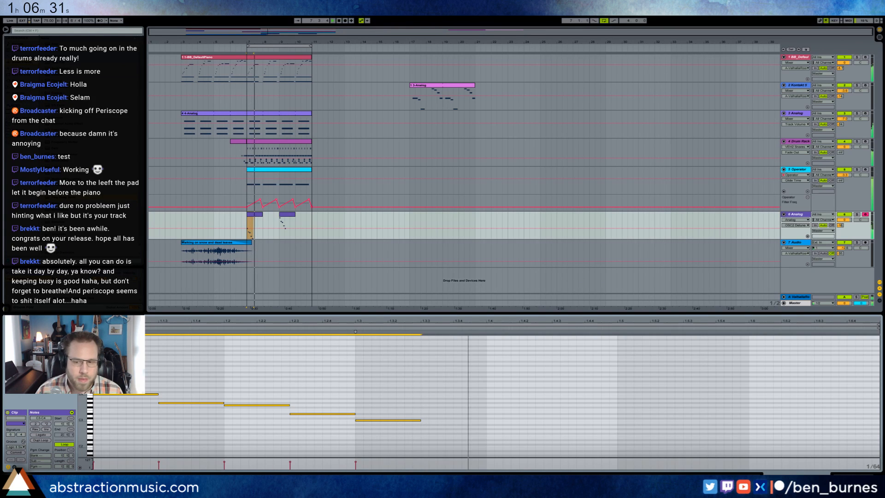
{"action": "key", "text": "shift+Tab"}
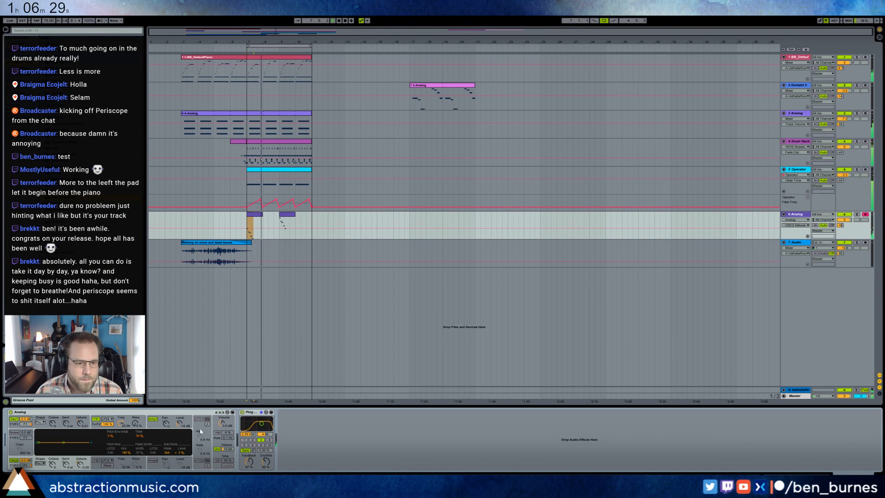
Step: Fine-tune Analog's unison detune and adjust the new Analog track's volume
{"action": "left_click_drag", "start_coordinate": [228, 449], "coordinate": [227, 449]}
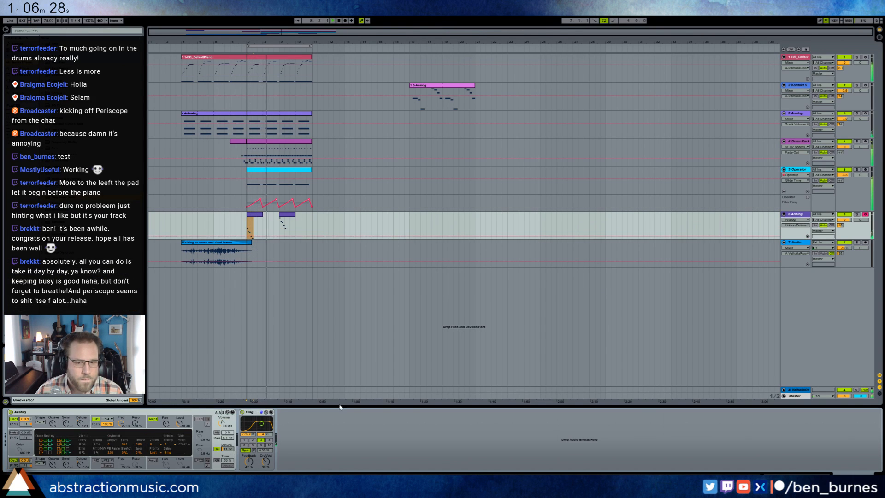
{"action": "left_click", "coordinate": [848, 226]}
{"action": "left_click", "coordinate": [849, 221]}
{"action": "left_click_drag", "start_coordinate": [844, 220], "coordinate": [845, 219]}
{"action": "key", "text": "space"}
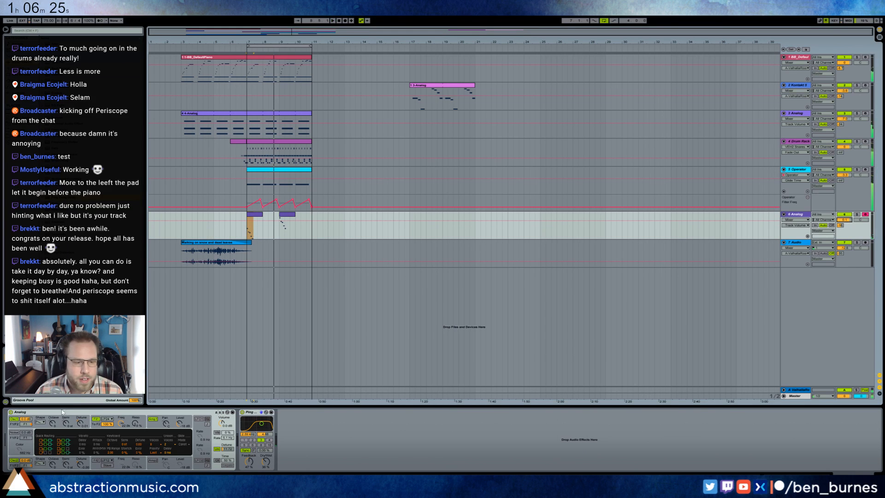
Step: Solo the new Analog track and reshape its filter and amp envelopes, adjusting the filter frequency and resonance
{"action": "left_click", "coordinate": [857, 214]}
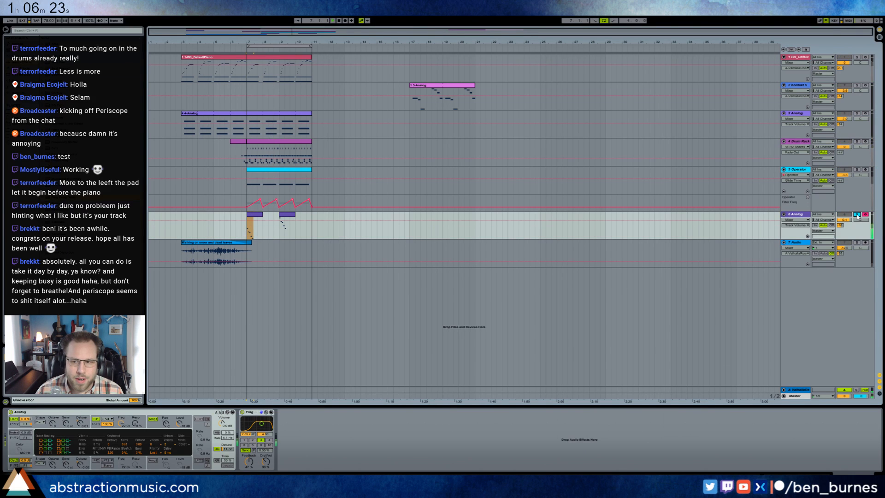
{"action": "left_click", "coordinate": [153, 426]}
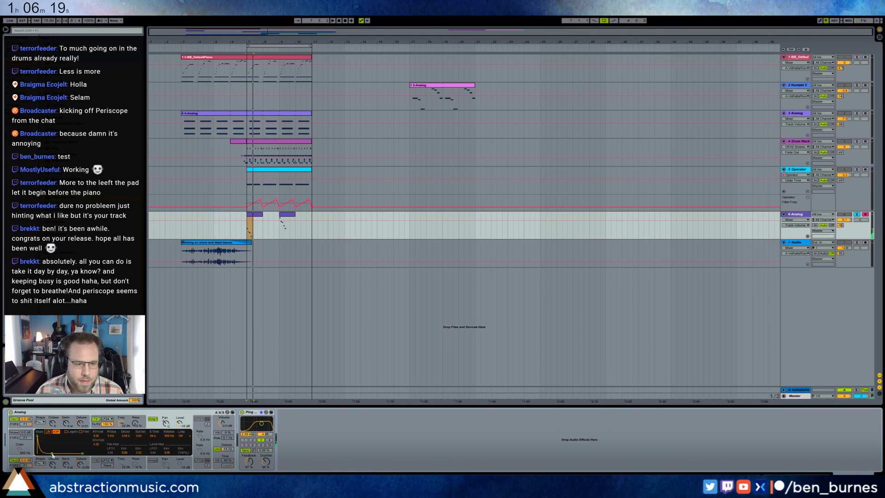
{"action": "left_click", "coordinate": [136, 423]}
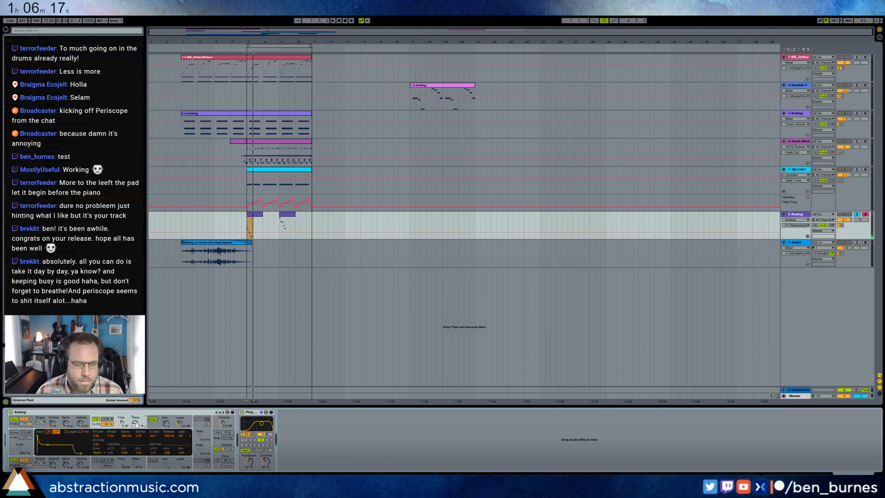
{"action": "left_click", "coordinate": [160, 425]}
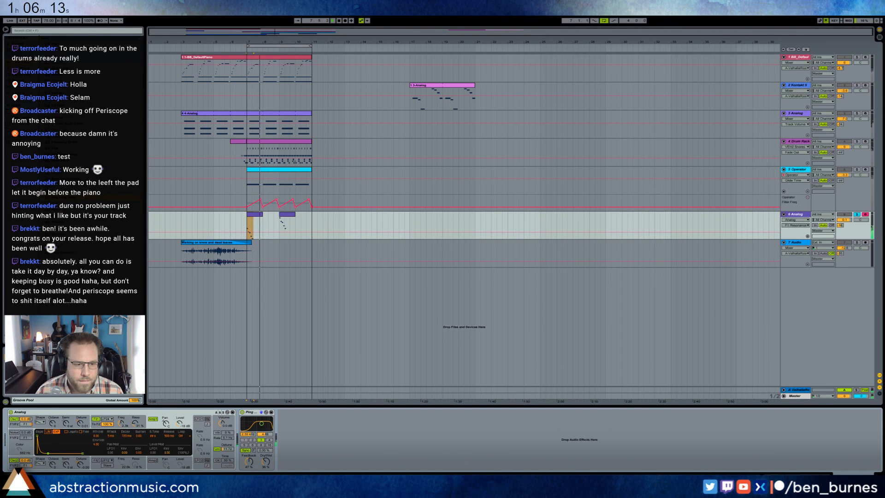
{"action": "key", "text": "space"}
{"action": "key", "text": "space"}
Step: Transpose the notes in the bar 7 Analog clip back up an octave
{"action": "left_click", "coordinate": [254, 218]}
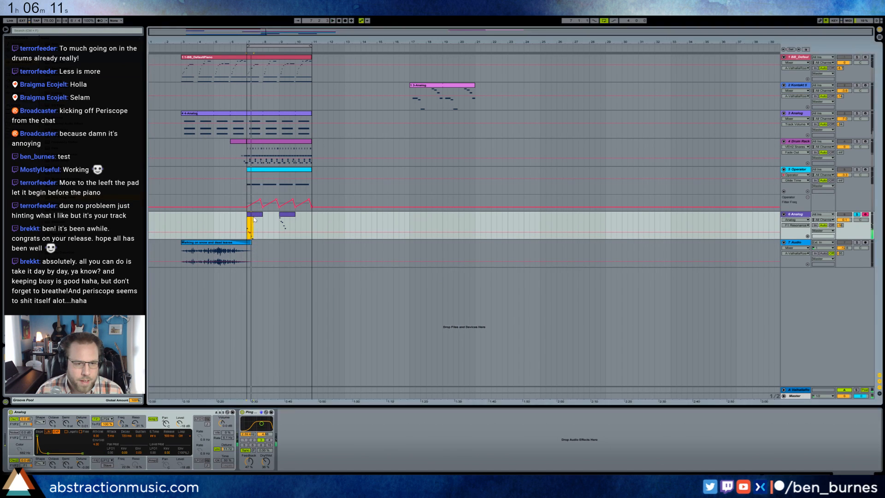
{"action": "double_click", "coordinate": [259, 215]}
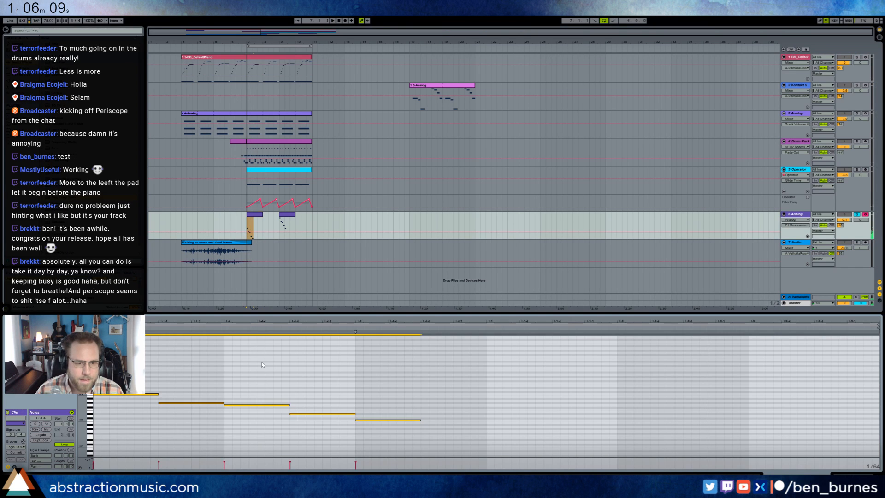
{"action": "key", "text": "space"}
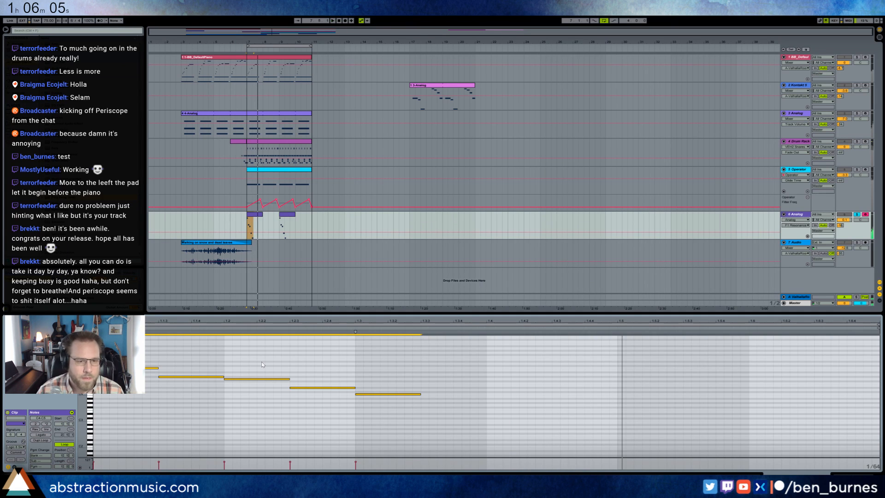
{"action": "key", "text": "shift+Tab"}
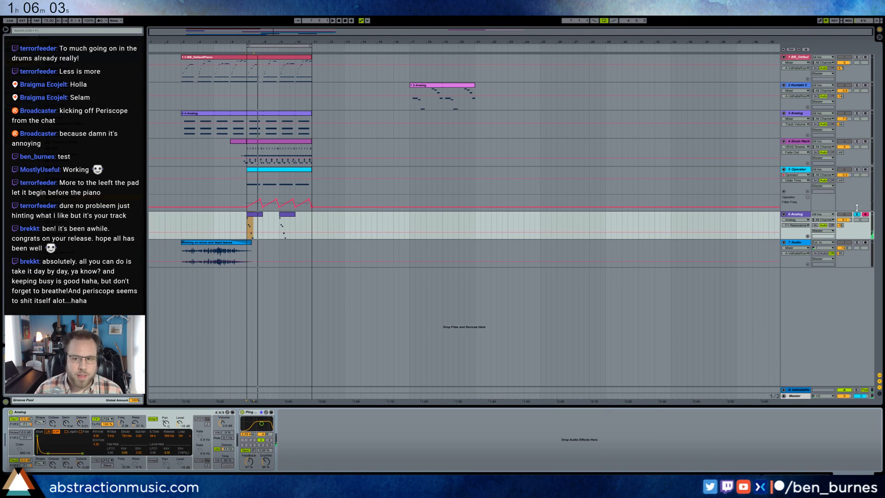
Step: Unsolo the new Analog track and adjust its Ping Pong Delay's dry/wet mix
{"action": "left_click", "coordinate": [247, 89]}
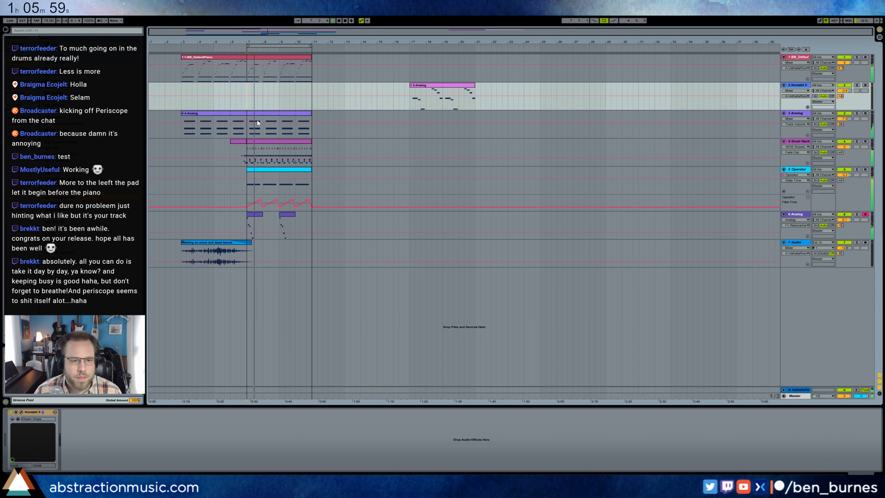
{"action": "left_click", "coordinate": [252, 226]}
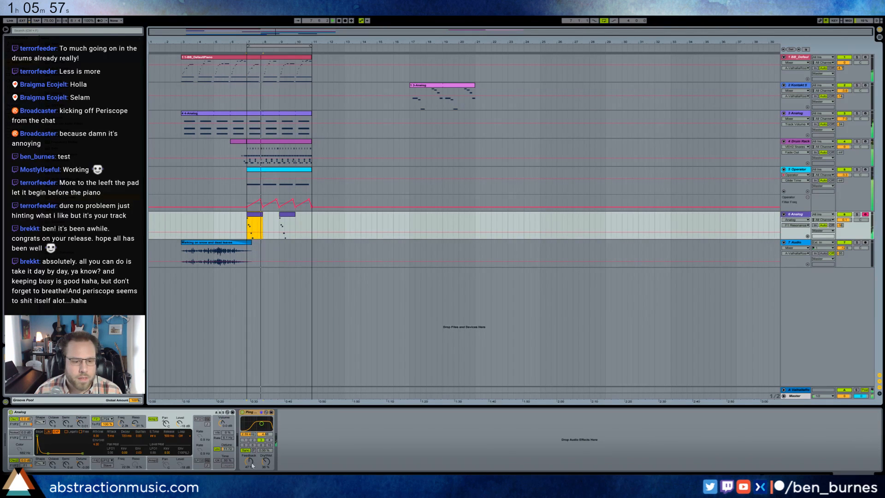
{"action": "mouse_move", "coordinate": [266, 462]}
{"action": "left_mouse_down"}
{"action": "mouse_move", "coordinate": [249, 464]}
{"action": "mouse_move", "coordinate": [266, 461]}
{"action": "left_mouse_up"}
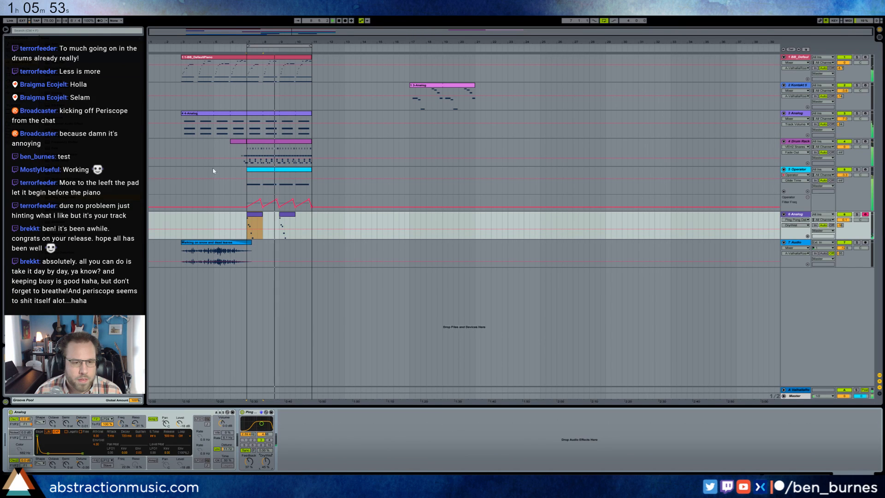
Step: Raise the last two notes of the bar 9 Analog clip by an octave
{"action": "left_click", "coordinate": [291, 214]}
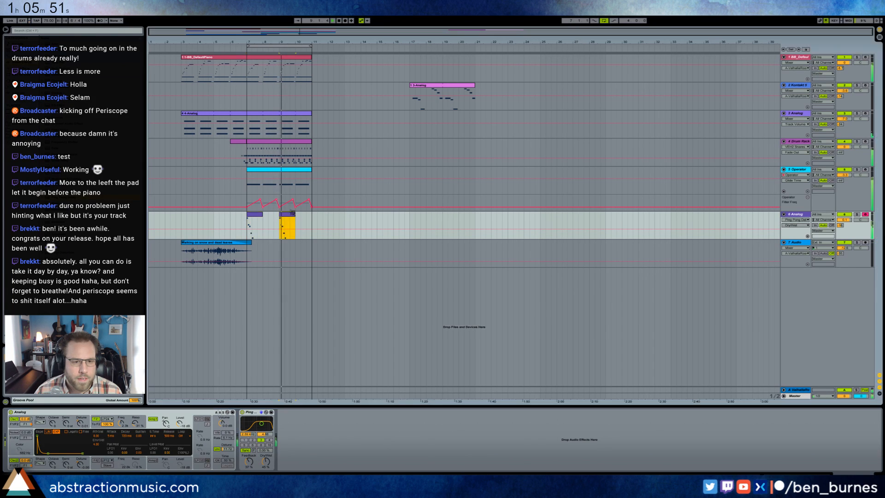
{"action": "double_click", "coordinate": [291, 214]}
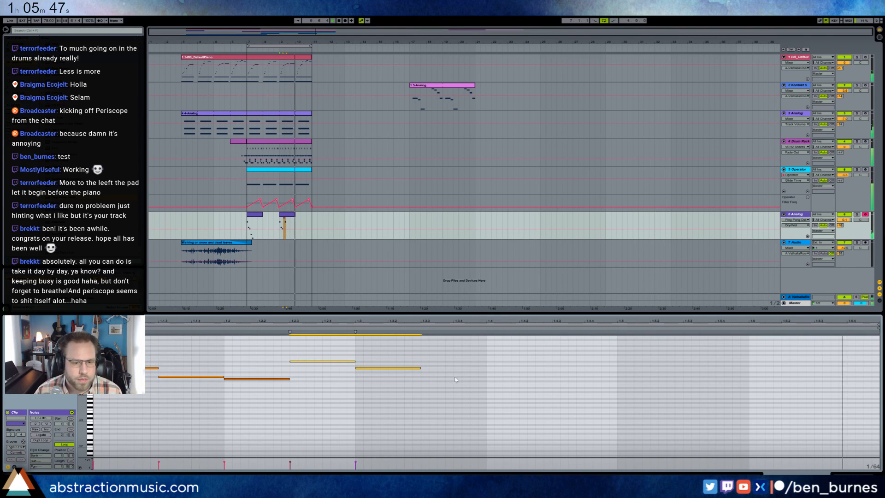
Step: Duplicate the four-bar section holding both new Analog clips so that the copy starts at bar 11
{"action": "left_click", "coordinate": [258, 214]}
{"action": "left_click", "coordinate": [312, 220], "text": "shift"}
{"action": "key", "text": "ctrl+d"}
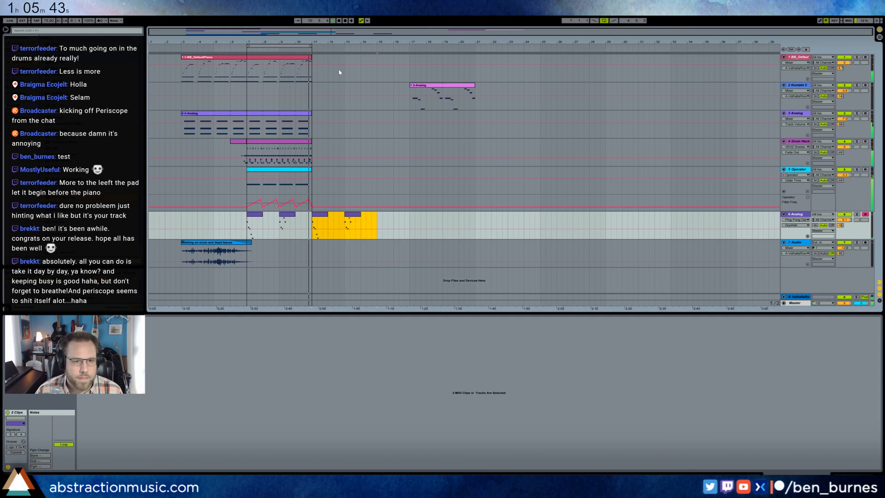
Step: Extend the piano, Analog pad and drum clips to bar 15, looping the drum pattern to fill the added length
{"action": "left_click_drag", "start_coordinate": [311, 57], "coordinate": [377, 58]}
{"action": "left_click_drag", "start_coordinate": [311, 113], "coordinate": [377, 117]}
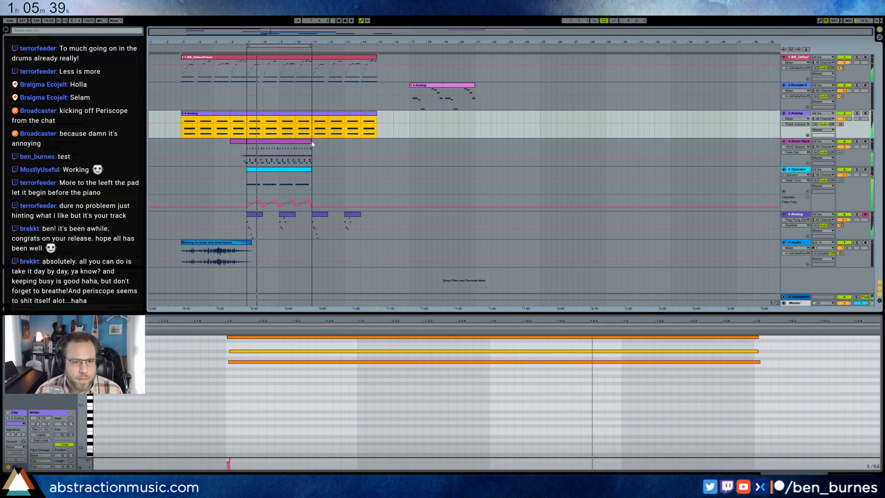
{"action": "left_click_drag", "start_coordinate": [311, 147], "coordinate": [377, 147]}
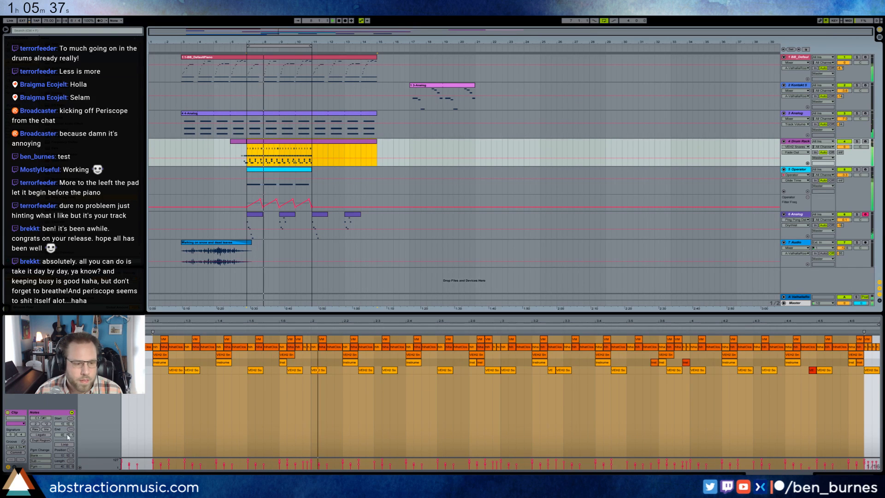
Step: Duplicate the four-bar Operator bass clip with its filter automation to bar 11, and move the loop region over the copied section
{"action": "left_click_drag", "start_coordinate": [312, 170], "coordinate": [375, 177]}
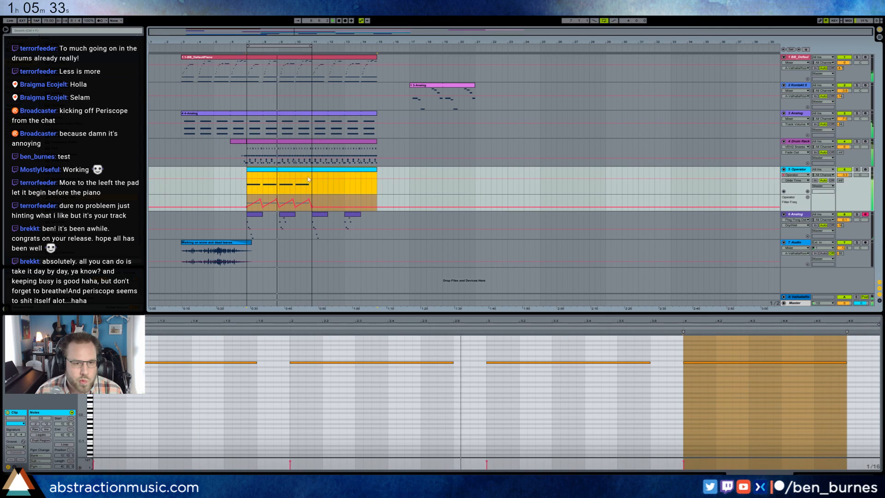
{"action": "left_click_drag", "start_coordinate": [311, 188], "coordinate": [247, 190]}
{"action": "key", "text": "ctrl+d"}
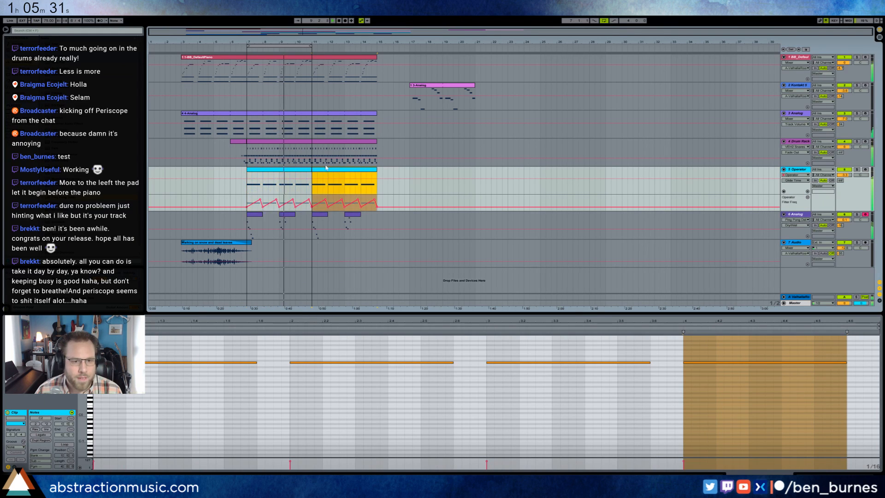
{"action": "left_click_drag", "start_coordinate": [310, 46], "coordinate": [375, 47]}
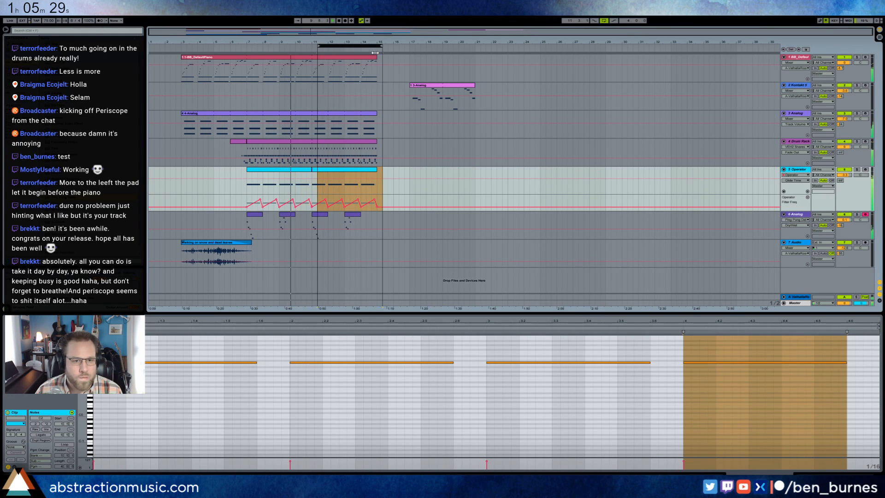
Step: Move the Kontakt track's melody clip to start at bar 11 and consolidate it into one four-bar clip
{"action": "left_click", "coordinate": [864, 86]}
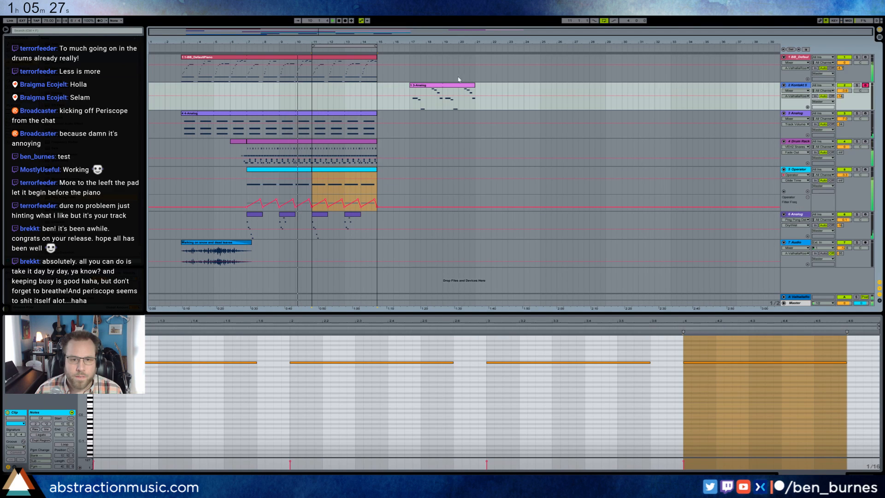
{"action": "left_click_drag", "start_coordinate": [439, 87], "coordinate": [338, 87]}
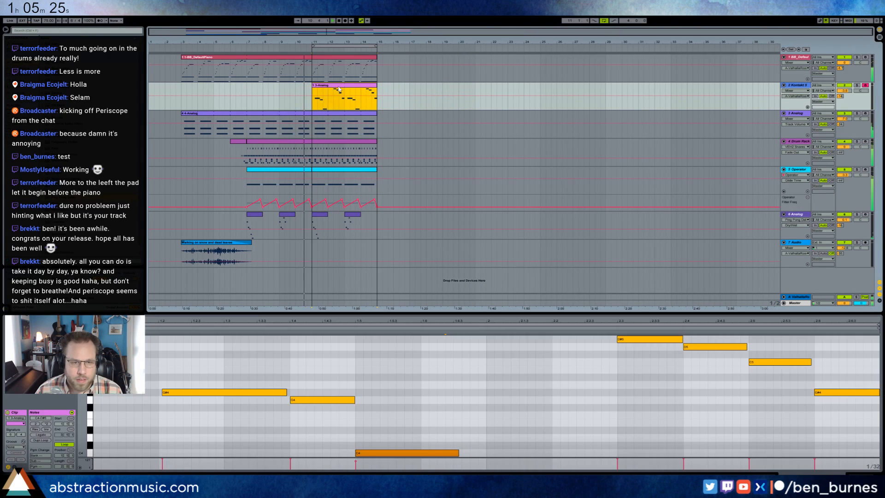
{"action": "key", "text": "ctrl+j"}
Step: Nudge the first G#4 note of the Kontakt melody clip slightly earlier
{"action": "left_click", "coordinate": [329, 405]}
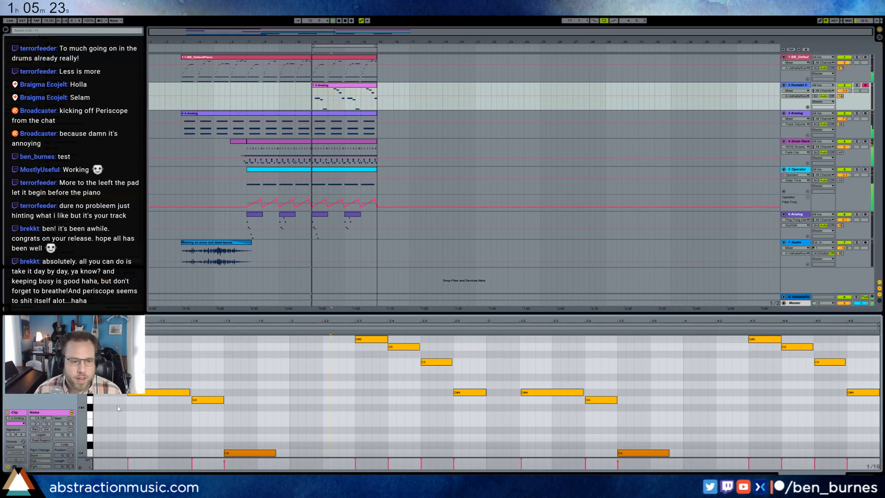
{"action": "mouse_move", "coordinate": [83, 405]}
{"action": "left_mouse_down"}
{"action": "mouse_move", "coordinate": [73, 397]}
{"action": "mouse_move", "coordinate": [74, 404]}
{"action": "left_mouse_up"}
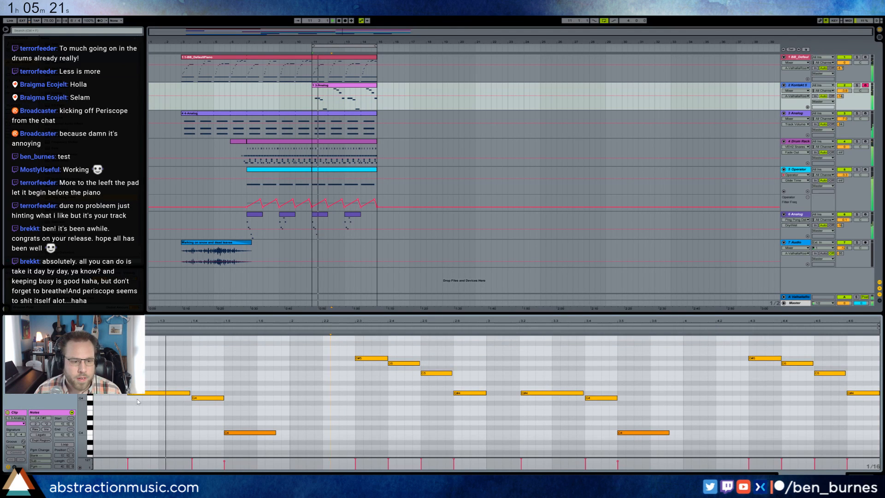
{"action": "left_click", "coordinate": [141, 395]}
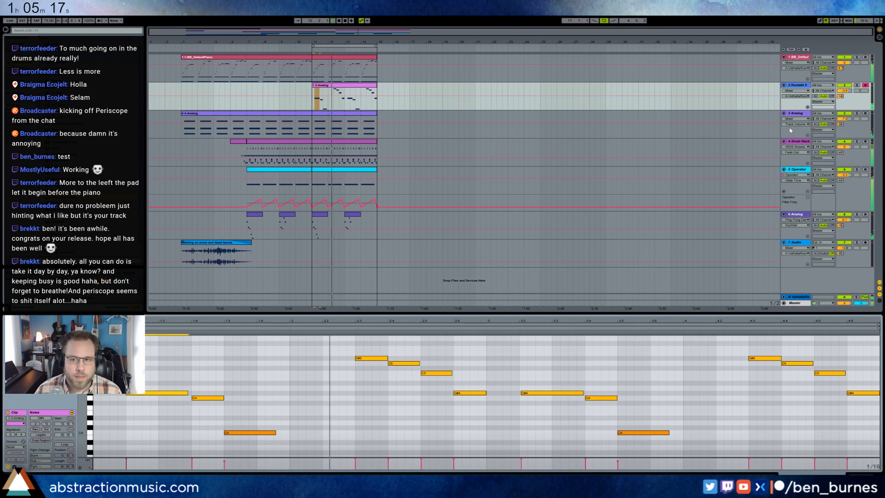
Step: Lower the Operator bass track's volume slightly and fine-tune the second band of its EQ Eight
{"action": "mouse_move", "coordinate": [844, 175]}
{"action": "left_mouse_down"}
{"action": "mouse_move", "coordinate": [845, 186]}
{"action": "mouse_move", "coordinate": [844, 176]}
{"action": "left_mouse_up"}
{"action": "key", "text": "shift+Tab"}
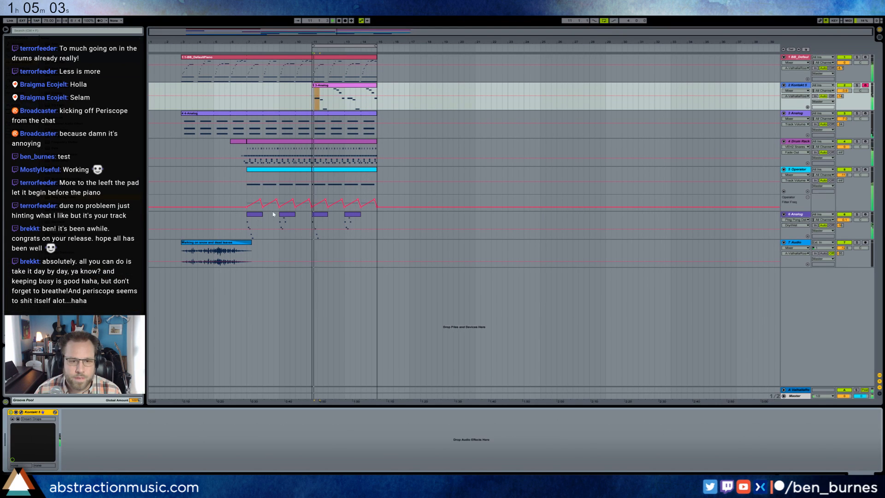
{"action": "left_click", "coordinate": [411, 180]}
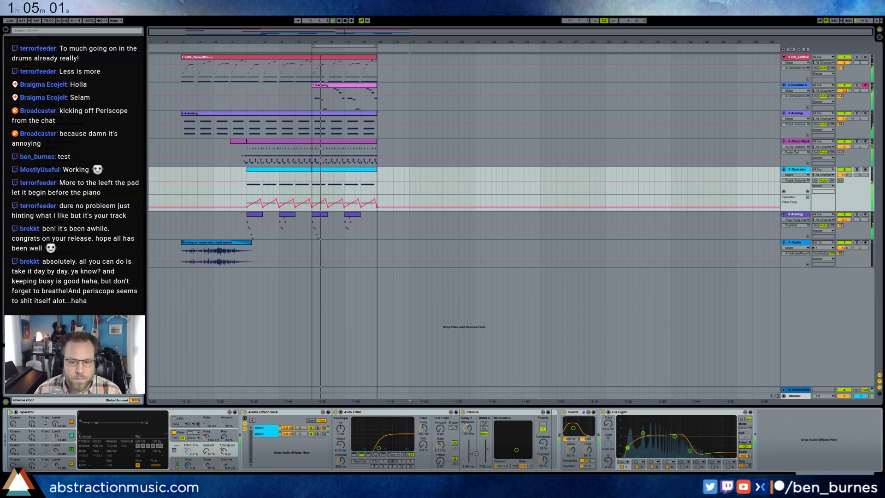
{"action": "mouse_move", "coordinate": [643, 432]}
{"action": "left_mouse_down"}
{"action": "mouse_move", "coordinate": [687, 444]}
{"action": "mouse_move", "coordinate": [688, 433]}
{"action": "mouse_move", "coordinate": [663, 449]}
{"action": "mouse_move", "coordinate": [686, 437]}
{"action": "mouse_move", "coordinate": [640, 431]}
{"action": "left_mouse_up"}
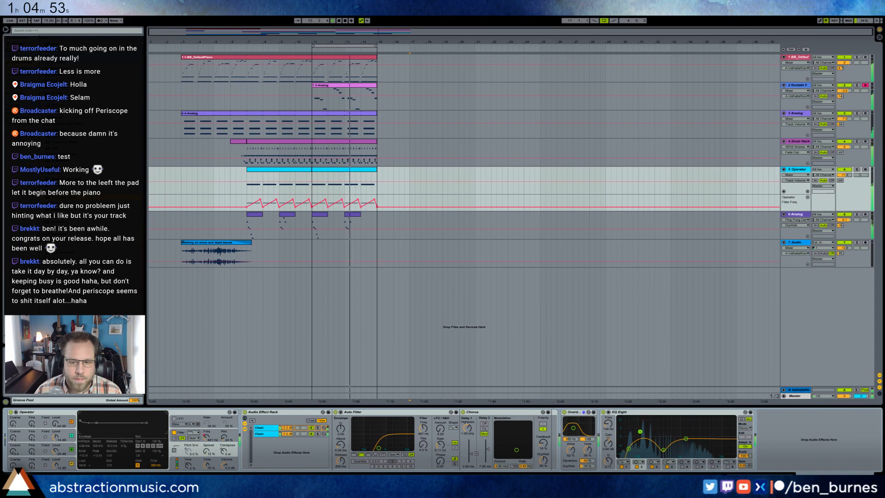
Step: Add a short D5 note just before the last D#5 of the Kontakt melody and assign a groove to the clip
{"action": "double_click", "coordinate": [360, 86]}
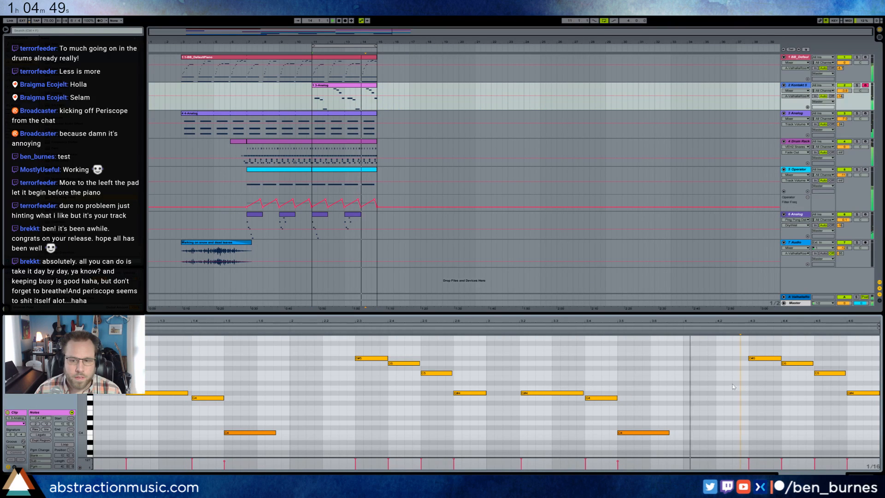
{"action": "double_click", "coordinate": [737, 363]}
{"action": "mouse_move", "coordinate": [739, 363]}
{"action": "left_mouse_down"}
{"action": "mouse_move", "coordinate": [748, 365]}
{"action": "mouse_move", "coordinate": [741, 354]}
{"action": "left_mouse_up"}
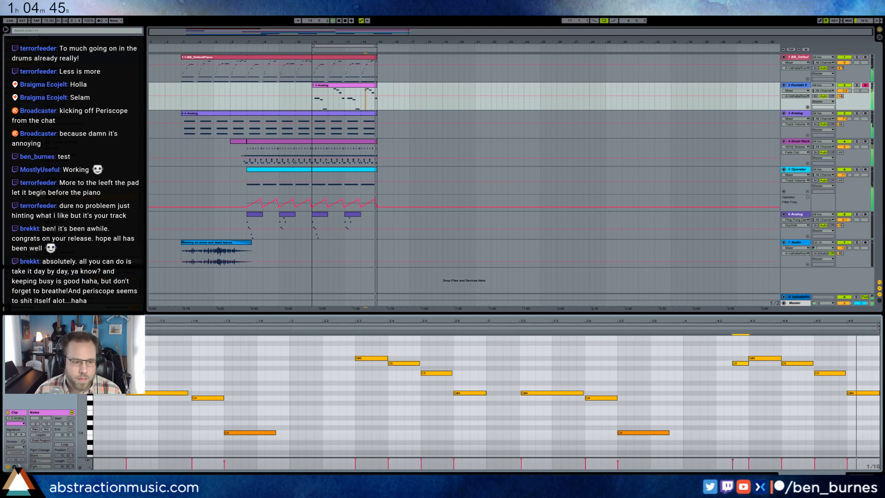
{"action": "left_click", "coordinate": [16, 447]}
{"action": "left_click", "coordinate": [17, 457]}
{"action": "key", "text": "space"}
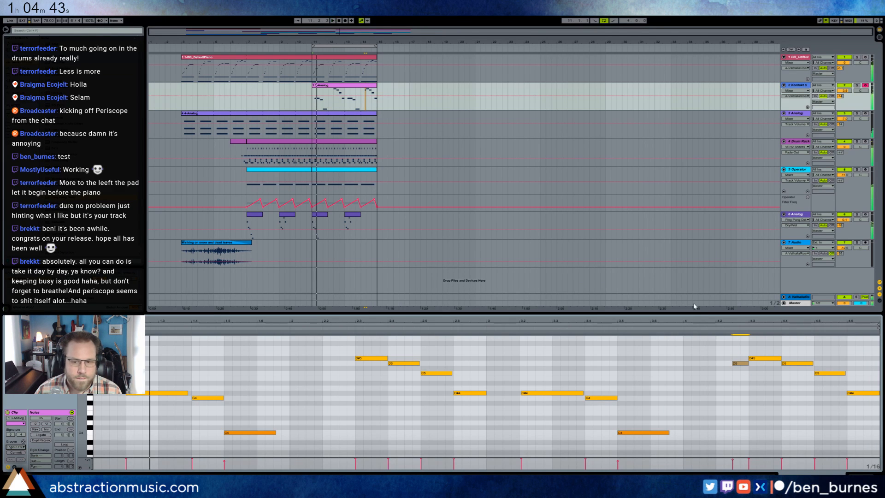
{"action": "left_click", "coordinate": [679, 325]}
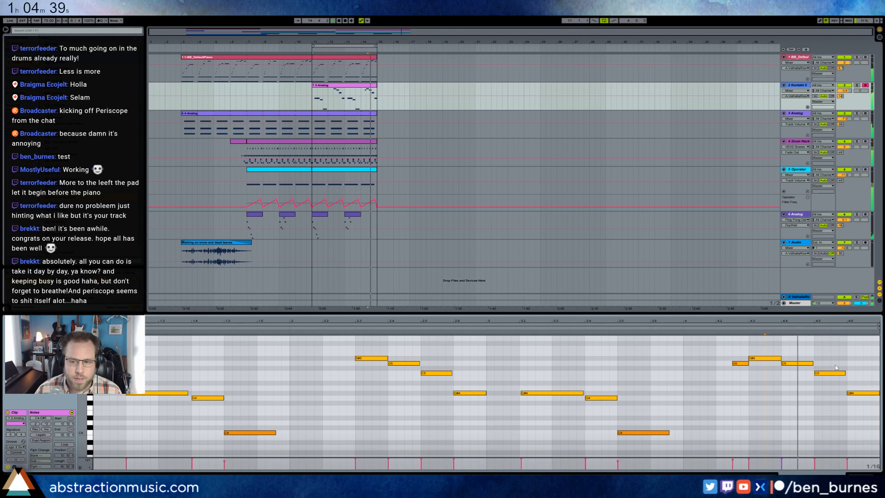
Step: Shorten the last C5 note of the Kontakt melody and move the closing G#4 earlier so it follows directly
{"action": "left_click_drag", "start_coordinate": [845, 374], "coordinate": [830, 376]}
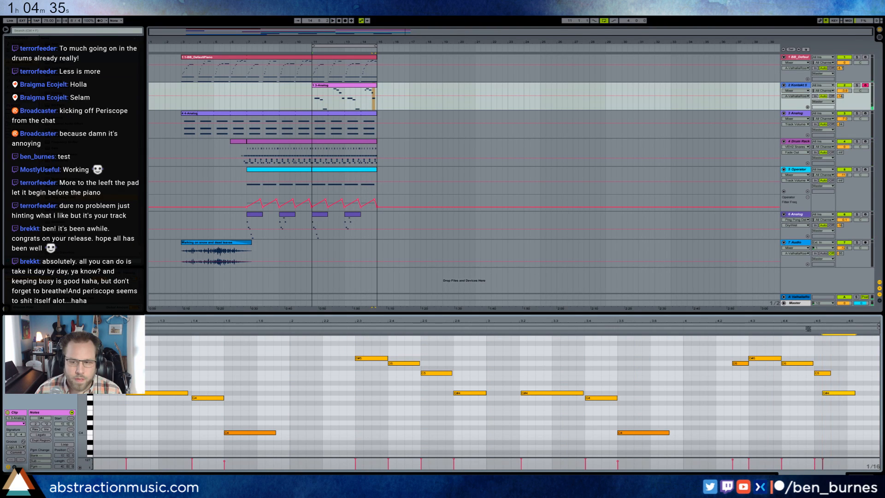
{"action": "left_click_drag", "start_coordinate": [831, 373], "coordinate": [863, 393]}
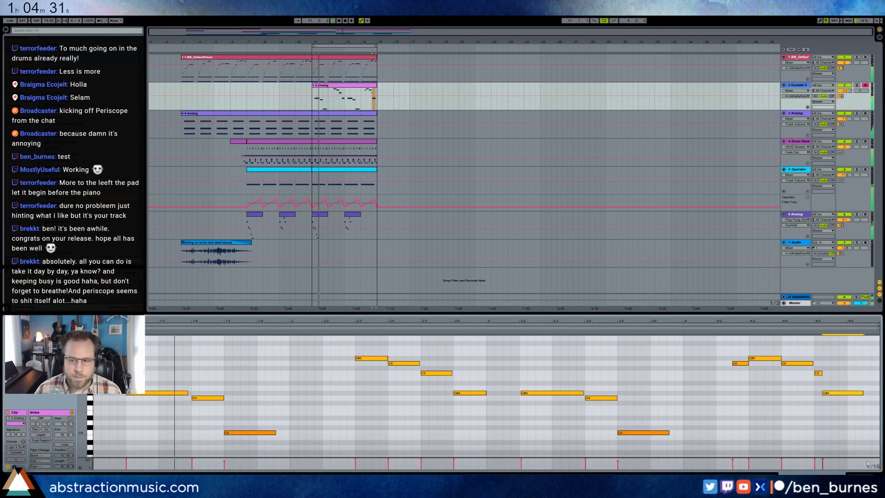
Step: Compare the two snare layers in the Drum Rack's Instrument Rack and lower the volume of the VMH1 Claps & Snares chain
{"action": "key", "text": "shift+Tab"}
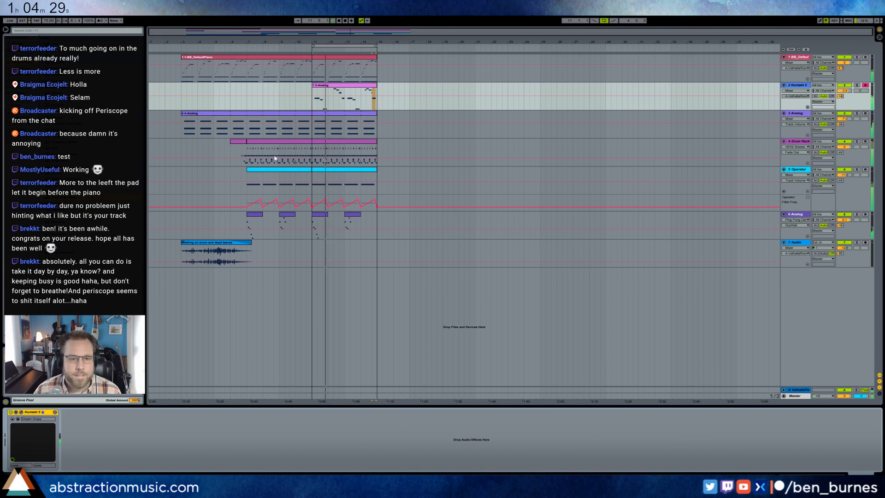
{"action": "left_click", "coordinate": [348, 141]}
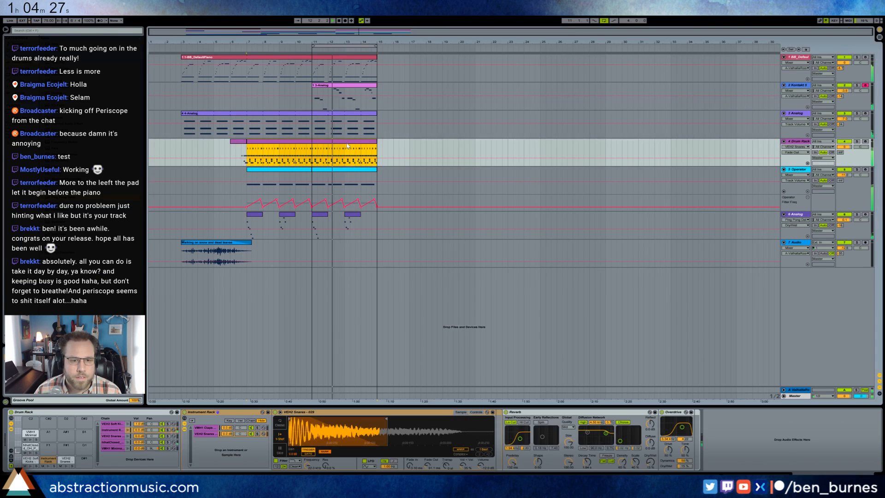
{"action": "left_click", "coordinate": [66, 459]}
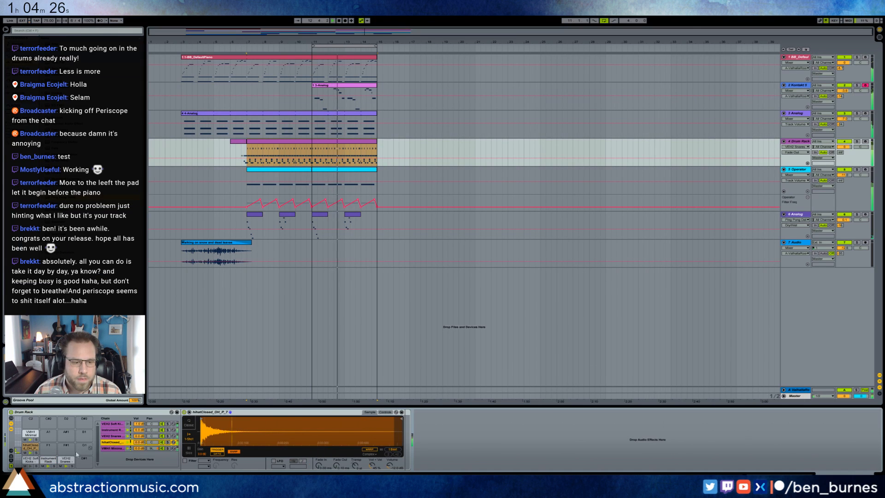
{"action": "left_click", "coordinate": [48, 460]}
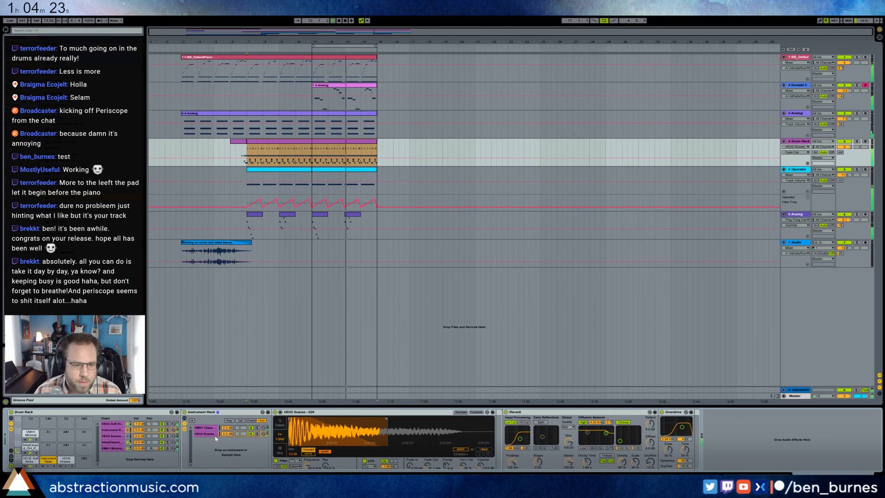
{"action": "left_click", "coordinate": [251, 433]}
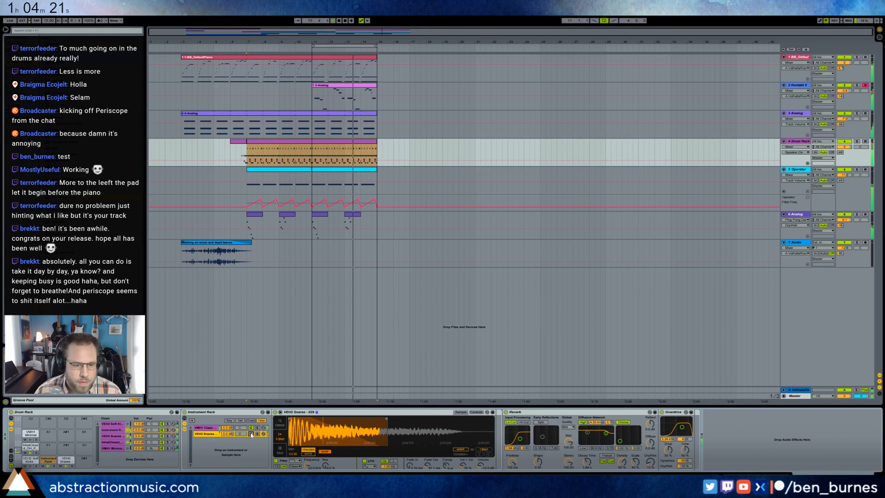
{"action": "left_click", "coordinate": [251, 429]}
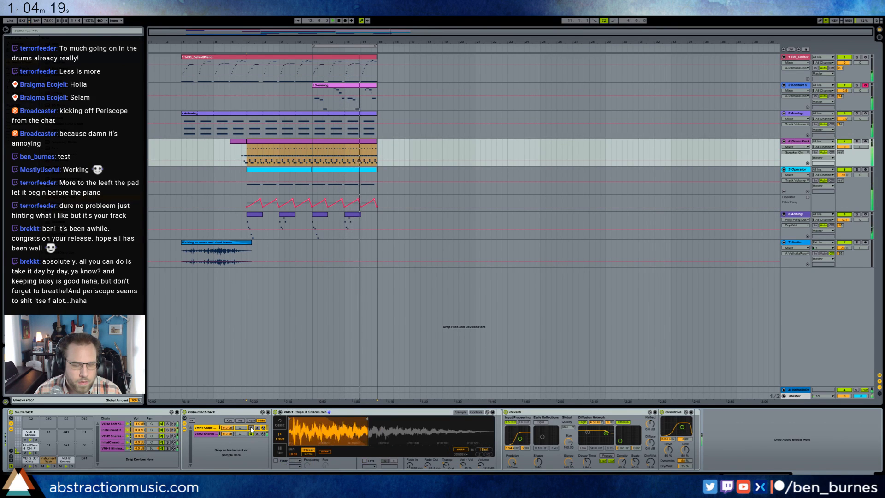
{"action": "left_click", "coordinate": [251, 428]}
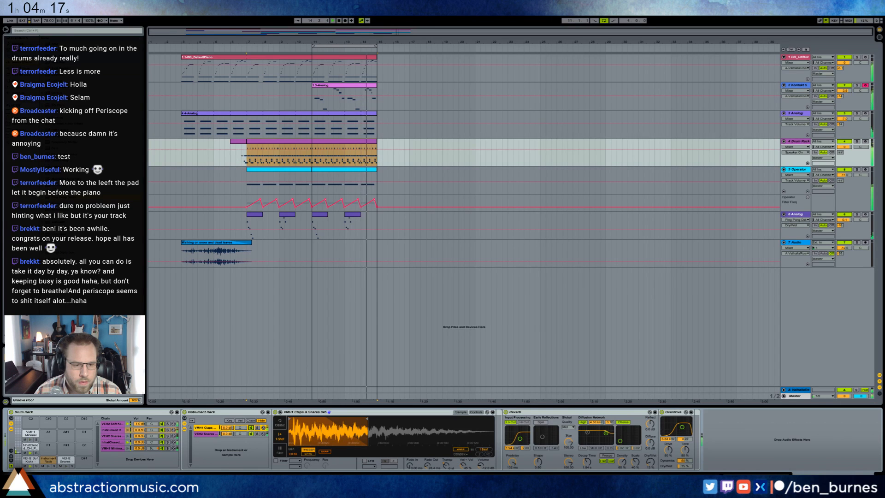
{"action": "left_click_drag", "start_coordinate": [227, 427], "coordinate": [227, 437]}
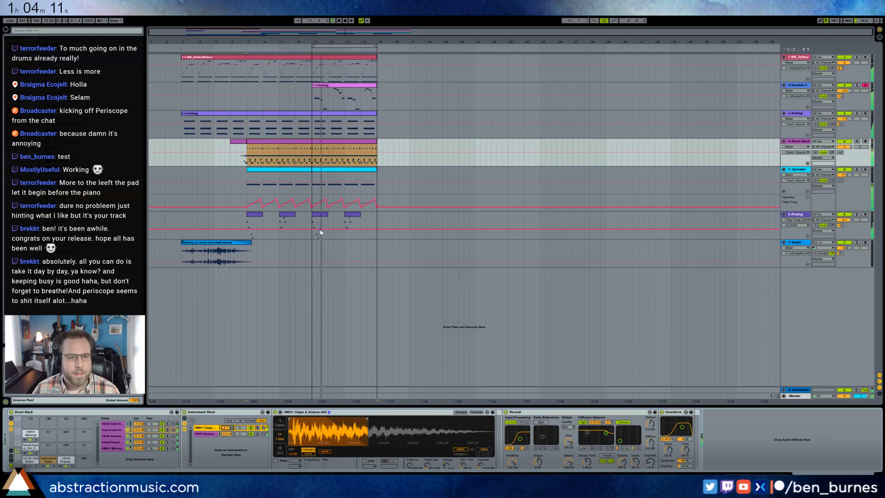
Step: Move the Kontakt track down so it sits between the Analog melody track and the audio track
{"action": "left_click", "coordinate": [331, 88]}
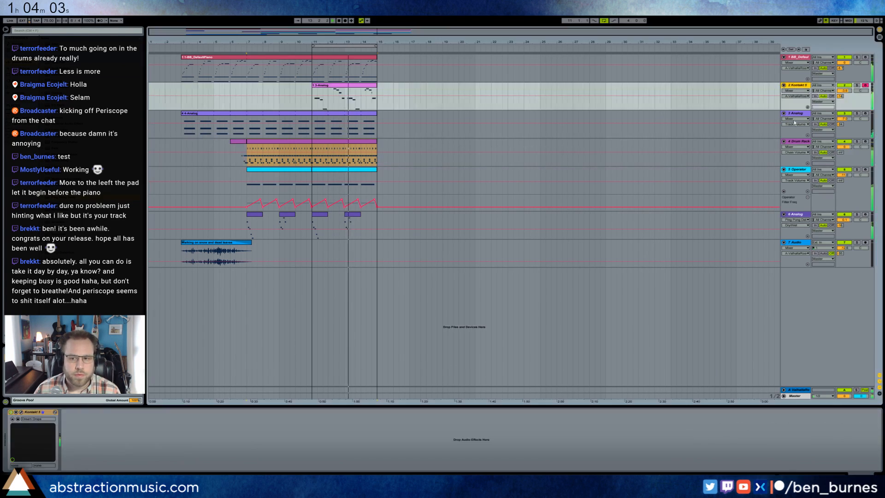
{"action": "left_click_drag", "start_coordinate": [800, 243], "coordinate": [800, 242]}
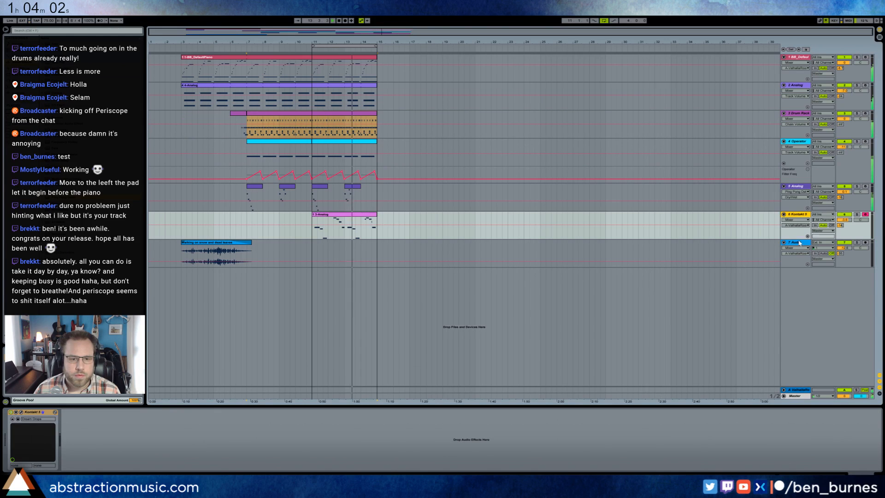
Step: Try beat delay times of 4, 5, 6 and 1 sixteenths on the Analog melody's Ping Pong Delay while playing from bar 7
{"action": "left_click", "coordinate": [352, 187]}
{"action": "left_click", "coordinate": [269, 442]}
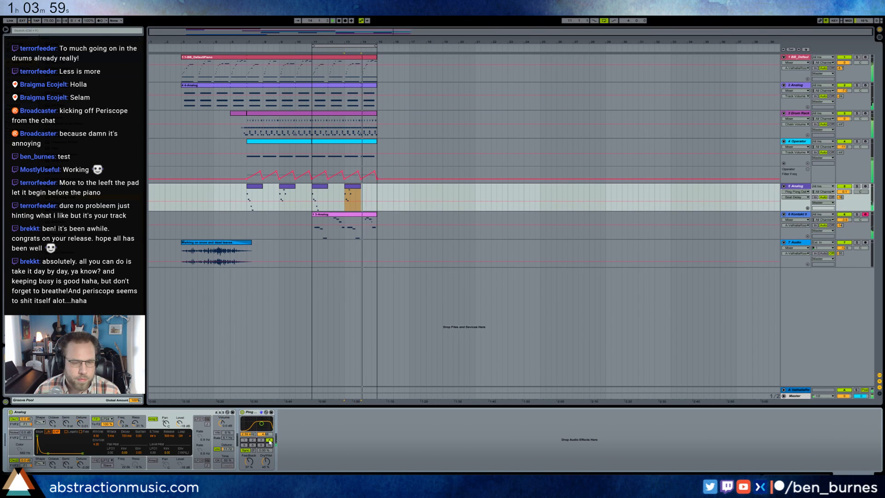
{"action": "left_click", "coordinate": [246, 193]}
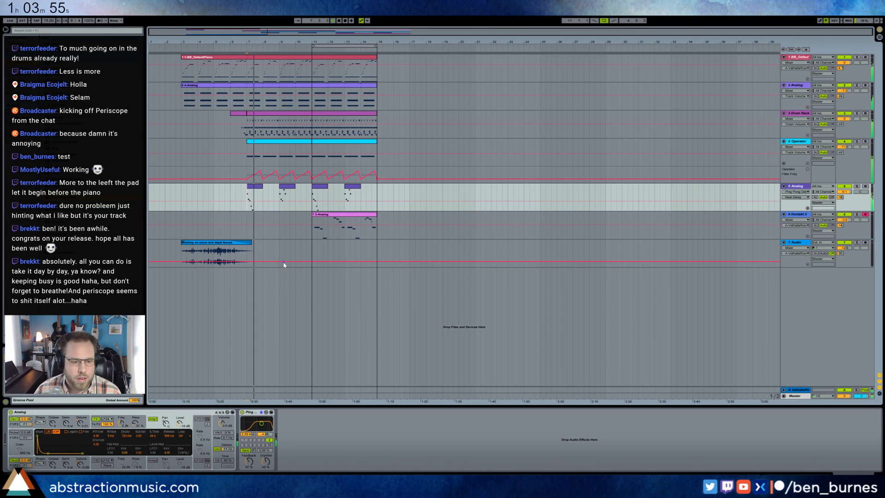
{"action": "left_click", "coordinate": [245, 444]}
{"action": "key", "text": "space"}
{"action": "key", "text": "space"}
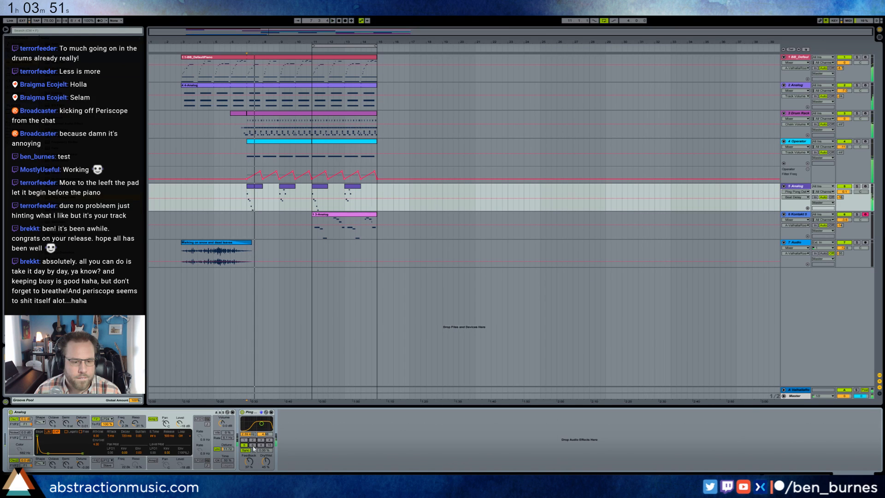
{"action": "left_click", "coordinate": [254, 446]}
{"action": "key", "text": "space"}
{"action": "key", "text": "space"}
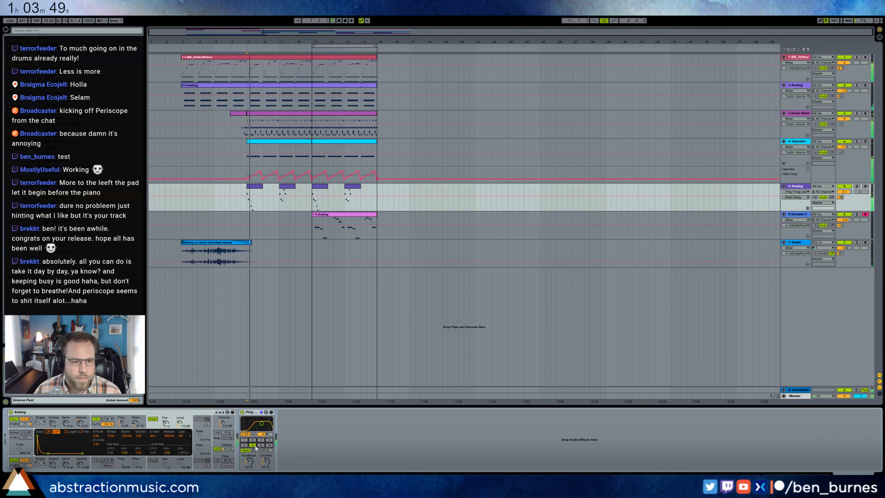
{"action": "left_click", "coordinate": [246, 441]}
{"action": "key", "text": "space"}
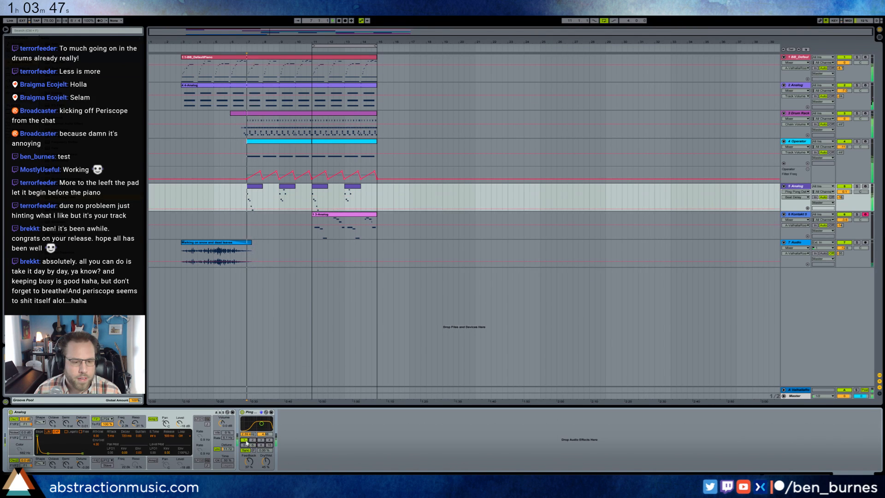
Step: Set the Ping Pong Delay's beat time to 2 sixteenths and play the Analog melody from bar 7
{"action": "left_click", "coordinate": [252, 440]}
{"action": "key", "text": "space"}
{"action": "key", "text": "space"}
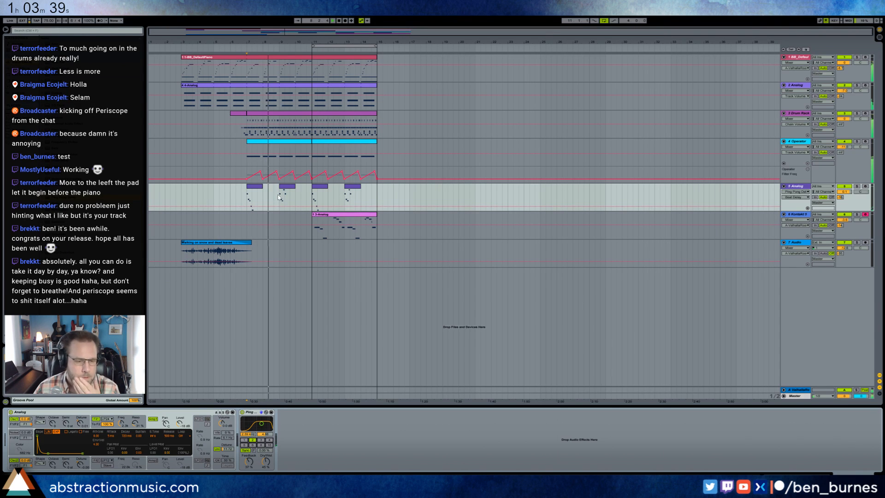
Step: Adjust the Ping Pong Delay's feedback and dry/wet mix while replaying the Analog melody from bar 9
{"action": "mouse_move", "coordinate": [266, 462]}
{"action": "left_mouse_down"}
{"action": "mouse_move", "coordinate": [265, 469]}
{"action": "mouse_move", "coordinate": [250, 456]}
{"action": "left_mouse_up"}
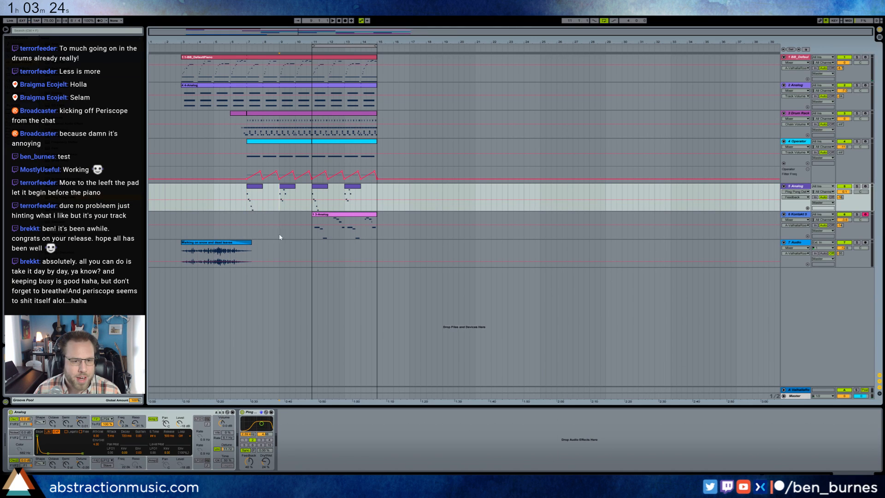
{"action": "key", "text": "space"}
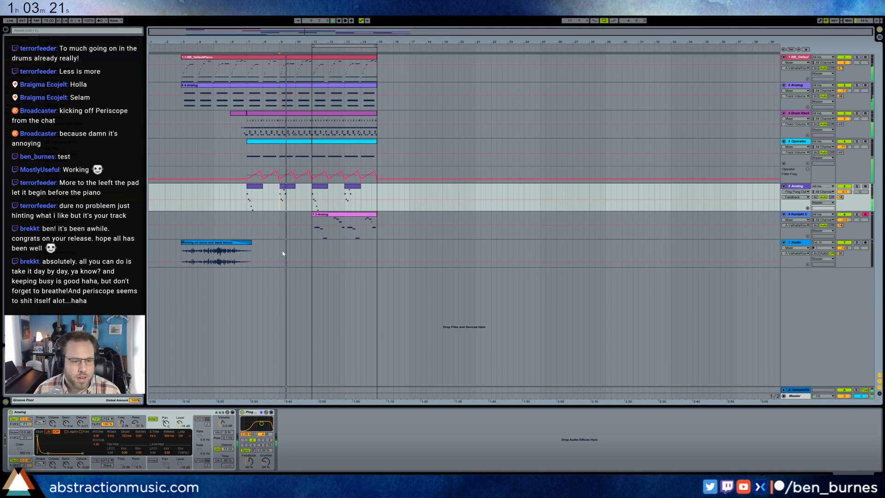
{"action": "left_click_drag", "start_coordinate": [266, 462], "coordinate": [265, 451]}
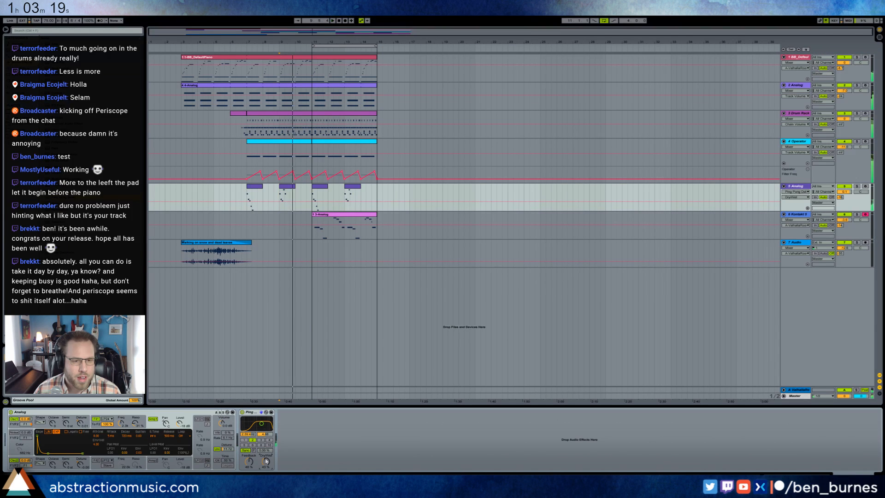
{"action": "key", "text": "space"}
{"action": "key", "text": "space"}
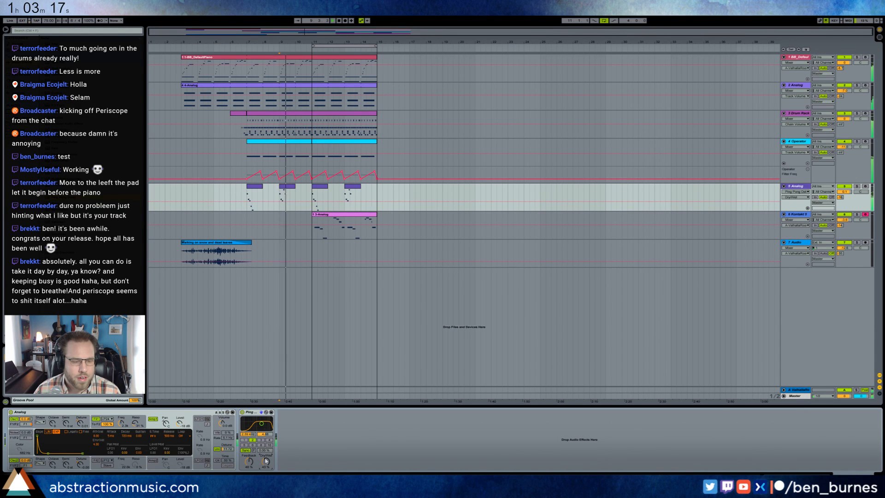
{"action": "key", "text": "space"}
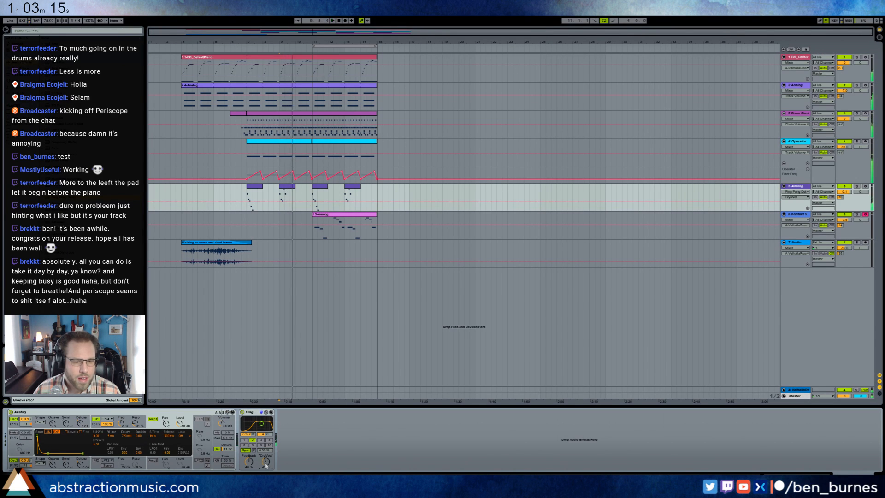
Step: Fine-tune the feedback of the Analog melody's Ping Pong Delay
{"action": "left_click_drag", "start_coordinate": [266, 461], "coordinate": [249, 463]}
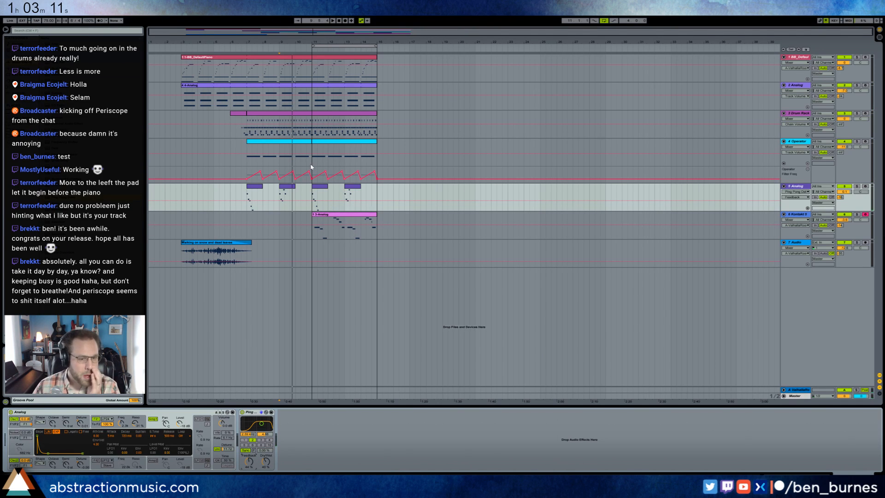
Step: Add a MIDI track with Analog above the audio track and enable the synth's vibrato with a longer delay
{"action": "key", "text": "ctrl+shift+t"}
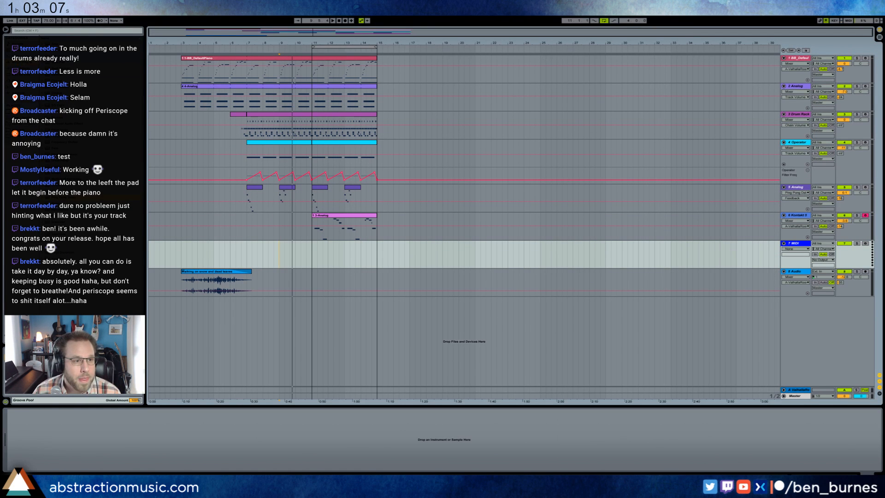
{"action": "left_click_drag", "start_coordinate": [271, 255], "coordinate": [271, 256]}
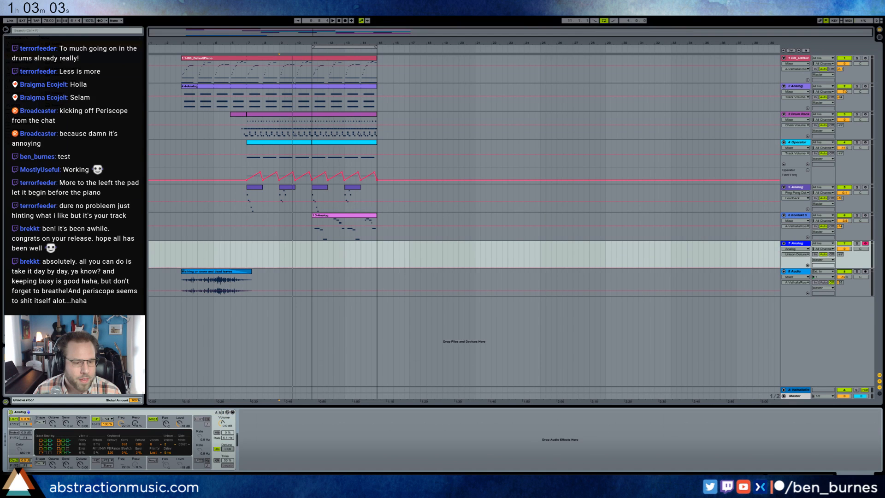
{"action": "left_click", "coordinate": [220, 451]}
{"action": "left_click", "coordinate": [217, 432]}
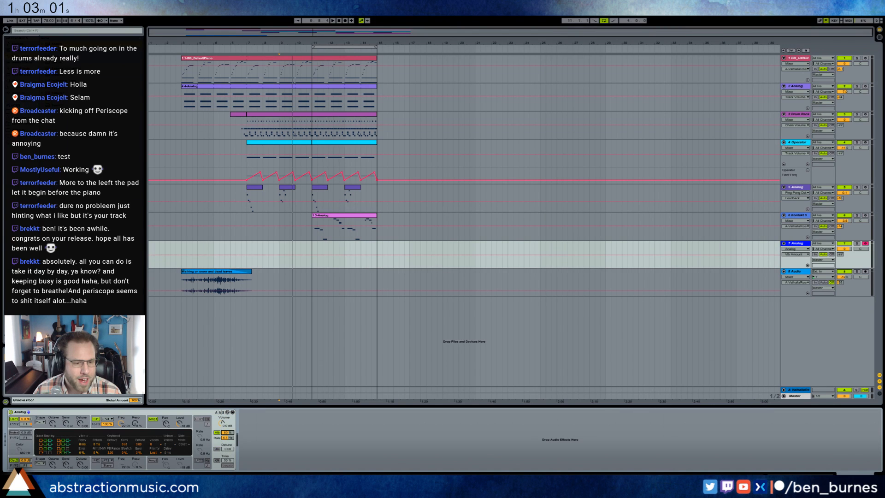
{"action": "left_click_drag", "start_coordinate": [84, 445], "coordinate": [83, 435]}
Step: Set the new Analog's oscillator 1 to a sine shape with oscillator 2 off, and lengthen the vibrato attack
{"action": "left_click", "coordinate": [41, 422]}
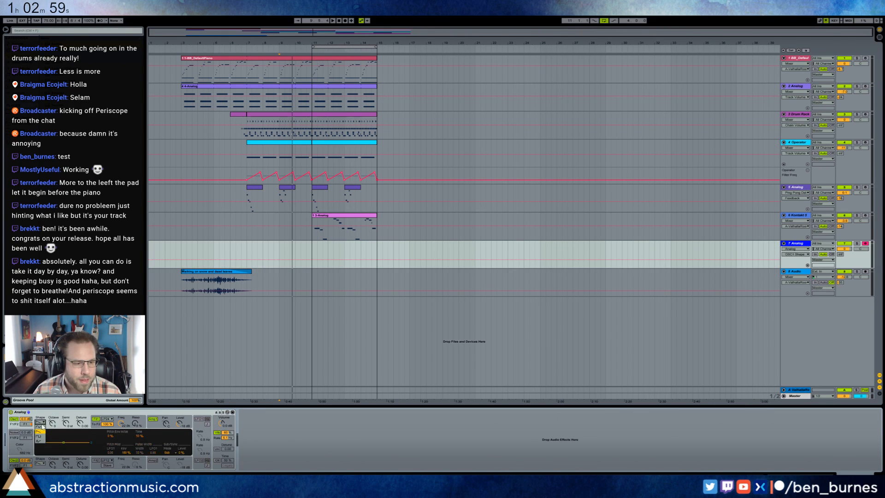
{"action": "left_click", "coordinate": [41, 427]}
{"action": "left_click", "coordinate": [14, 460]}
{"action": "left_click", "coordinate": [213, 432]}
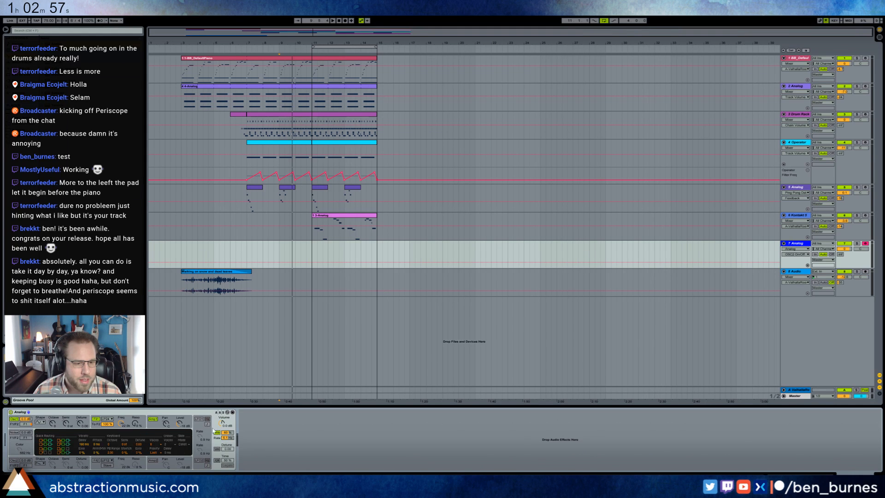
{"action": "left_click_drag", "start_coordinate": [94, 446], "coordinate": [93, 436]}
Step: Set the new Analog track's reverb send and lower its track volume
{"action": "left_click", "coordinate": [840, 253]}
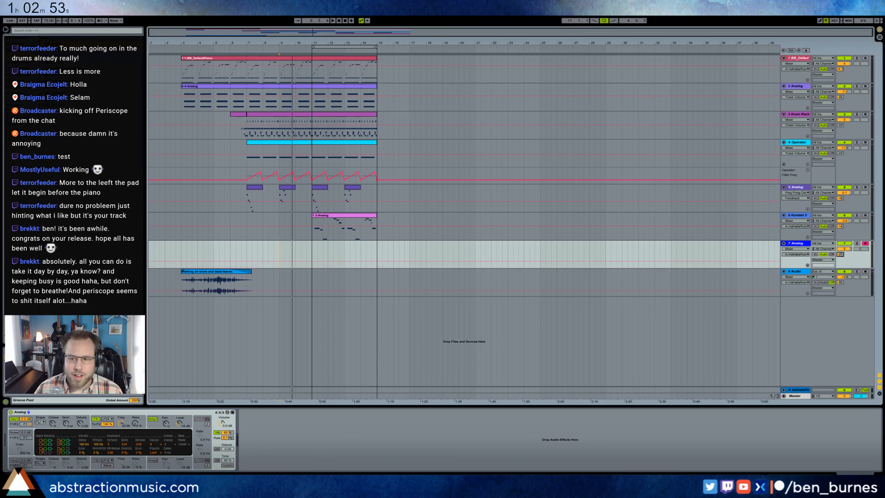
{"action": "left_click_drag", "start_coordinate": [844, 249], "coordinate": [844, 257]}
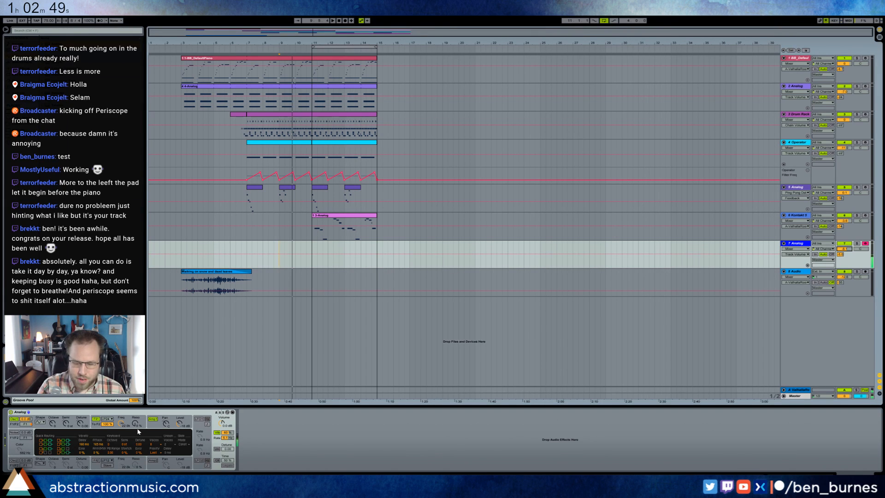
Step: Adjust the new Analog's vibrato amount and enable glide with mono voicing
{"action": "left_click", "coordinate": [228, 429]}
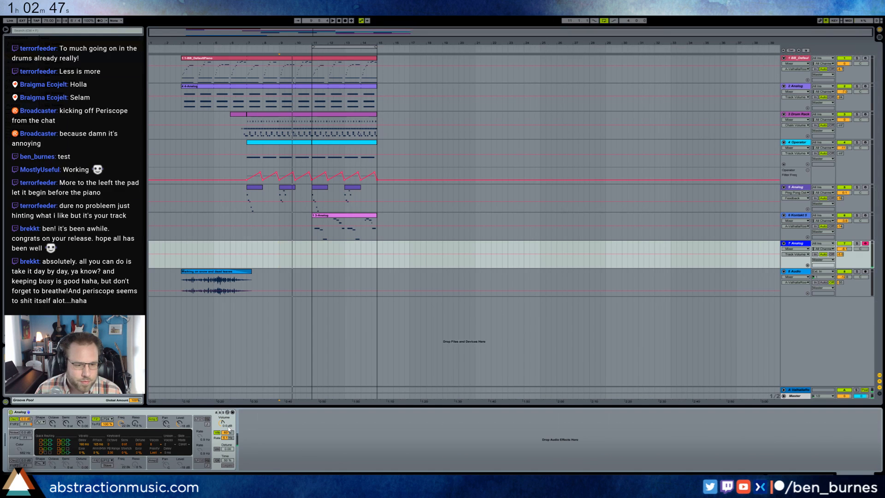
{"action": "left_click_drag", "start_coordinate": [230, 434], "coordinate": [230, 431]}
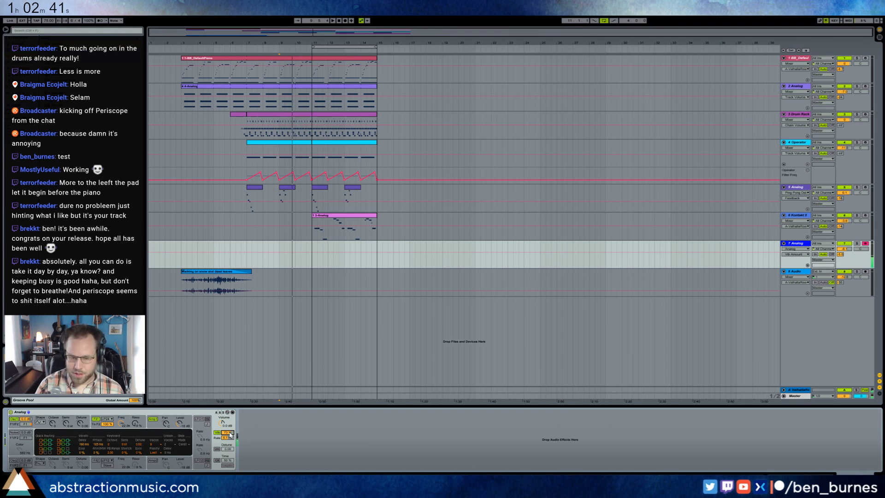
{"action": "left_click", "coordinate": [216, 461]}
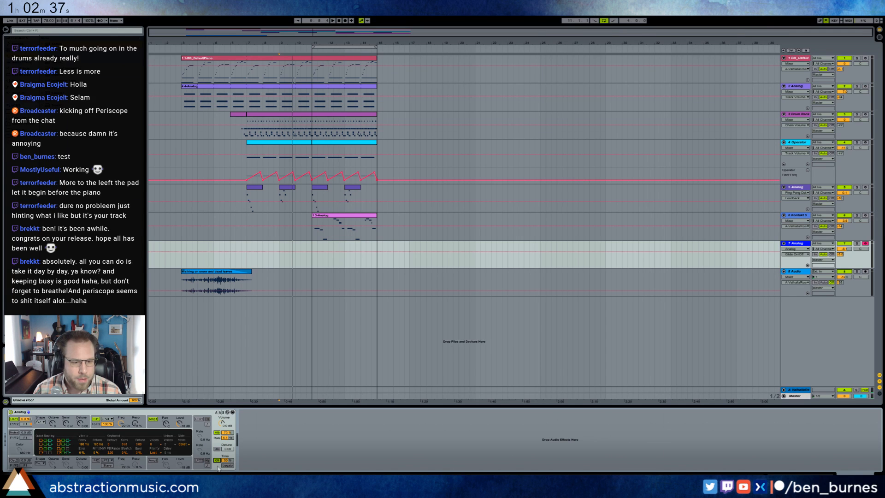
{"action": "left_click", "coordinate": [149, 445]}
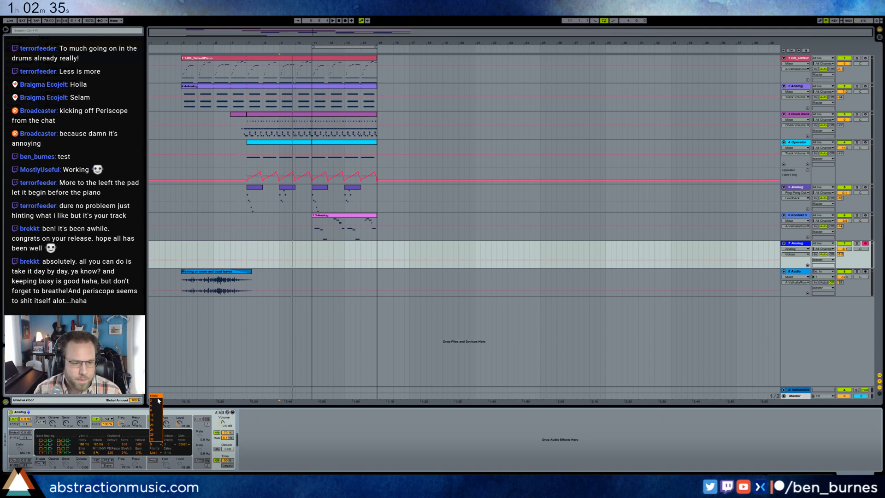
{"action": "left_click", "coordinate": [157, 398]}
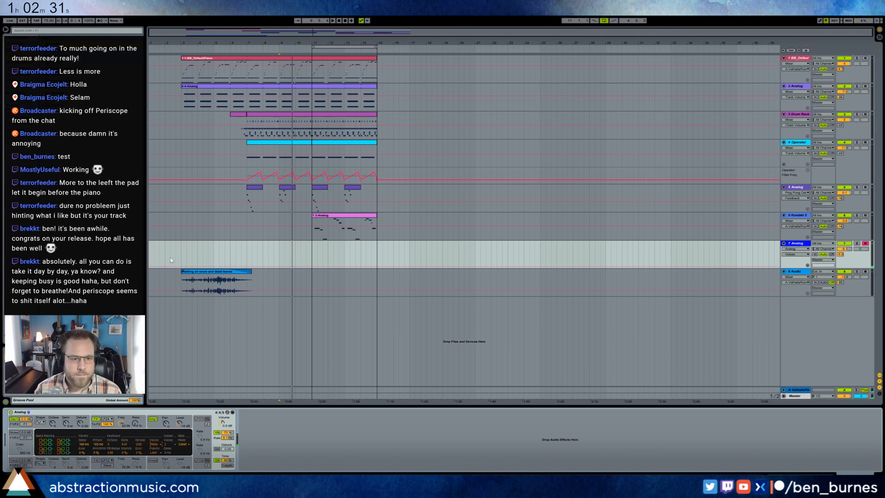
Step: Record a lead melody on the new Analog track from bar 3 to bar 11 over the arrangement
{"action": "key", "text": "F9"}
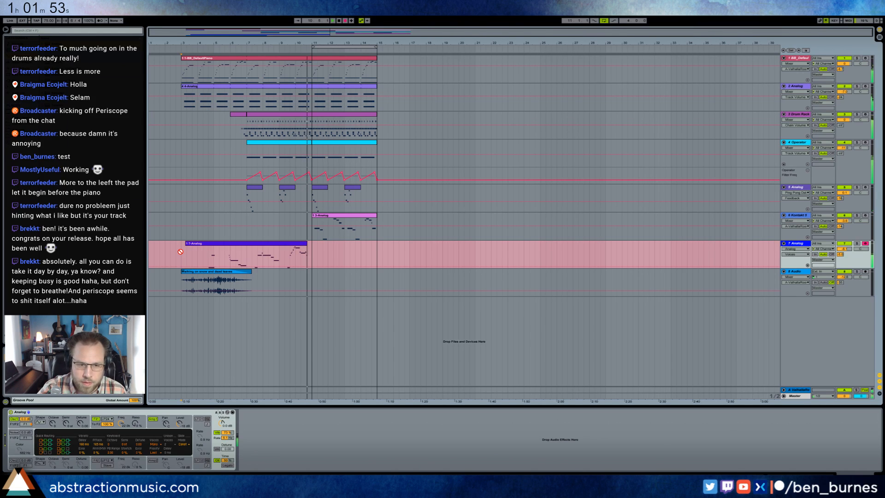
{"action": "key", "text": "space"}
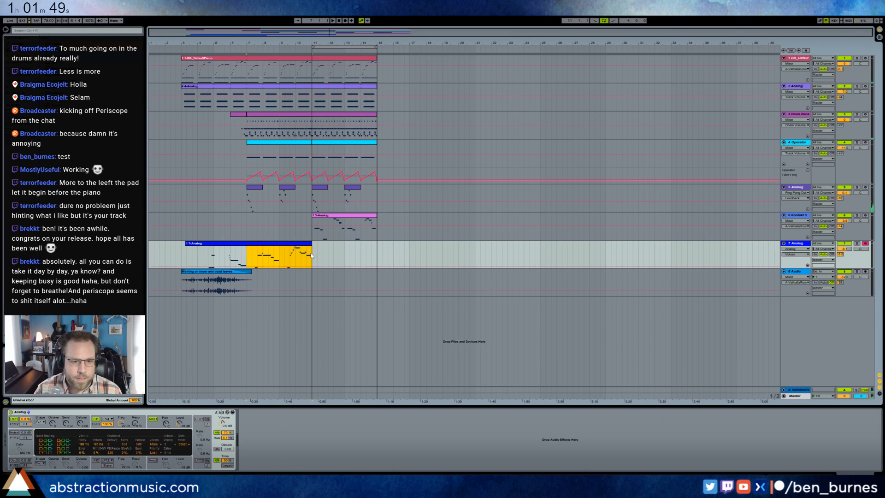
Step: Duplicate bars 7 to 11 of the recorded lead melody to bar 11 and raise the track's volume
{"action": "key", "text": "ctrl+d"}
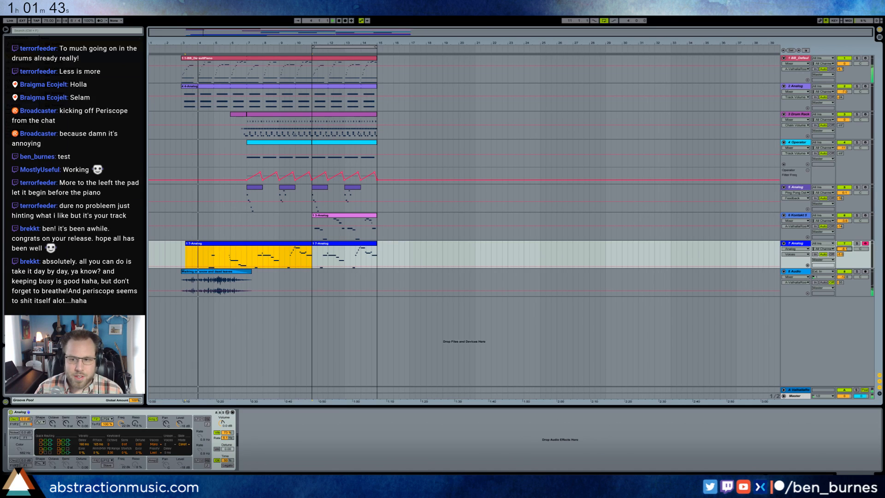
{"action": "left_click_drag", "start_coordinate": [844, 249], "coordinate": [844, 239]}
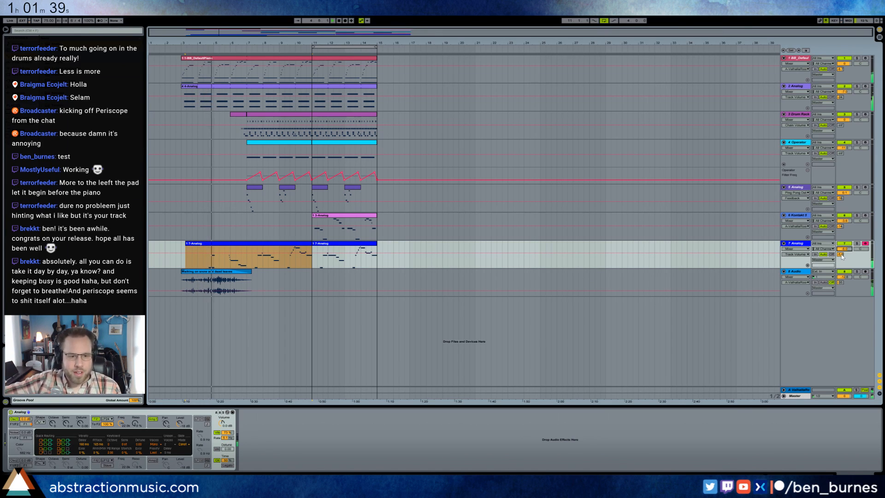
Step: Open the recorded lead clip's notes and move the long note near bar 5 slightly earlier
{"action": "double_click", "coordinate": [201, 245]}
{"action": "left_click", "coordinate": [306, 346]}
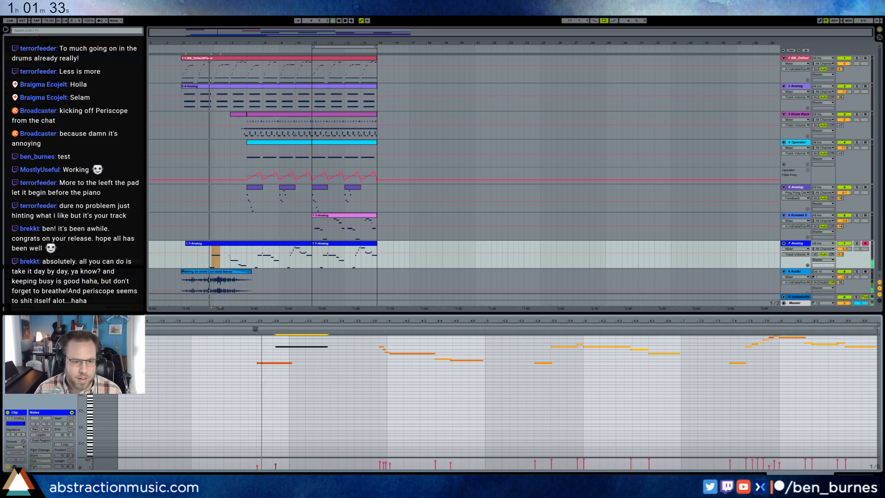
{"action": "left_click", "coordinate": [289, 350]}
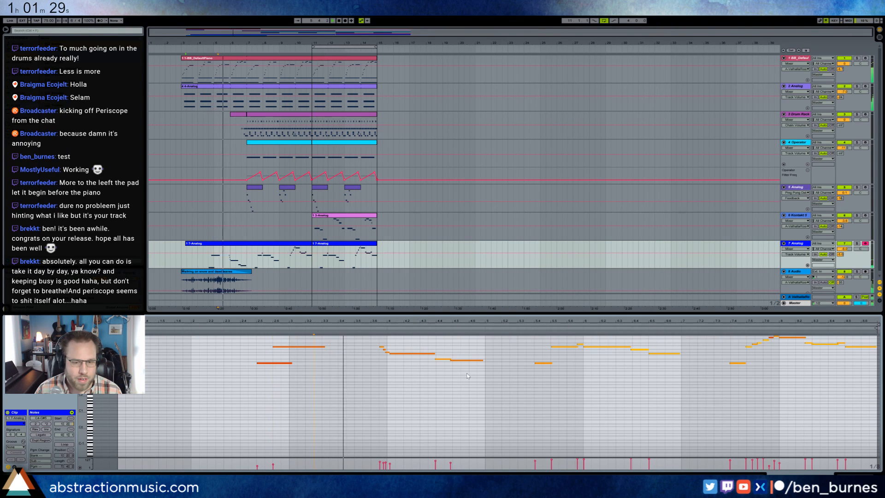
Step: Select the quick run of notes and the held note after it at bar 6 of the lead clip
{"action": "scroll", "coordinate": [687, 414], "scroll_direction": "up", "scroll_amount": 2}
{"action": "scroll", "coordinate": [686, 415], "scroll_direction": "up", "scroll_amount": 1}
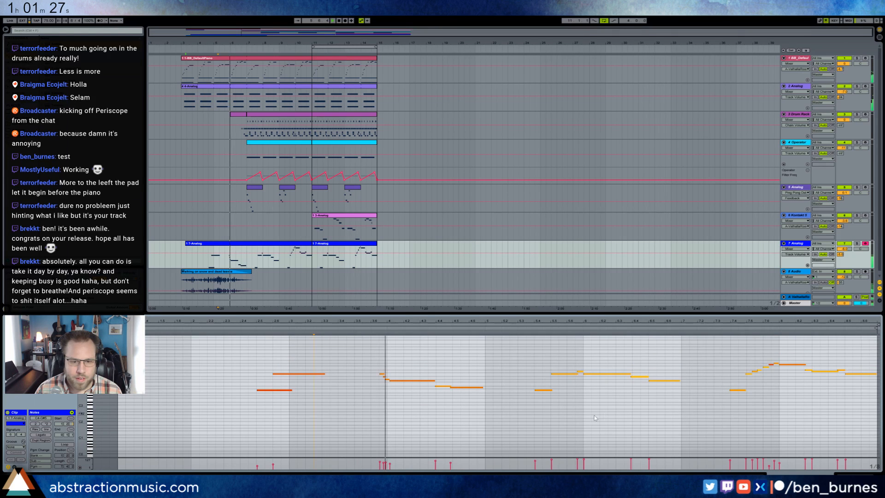
{"action": "key", "text": "space"}
{"action": "left_click_drag", "start_coordinate": [377, 363], "coordinate": [406, 396]}
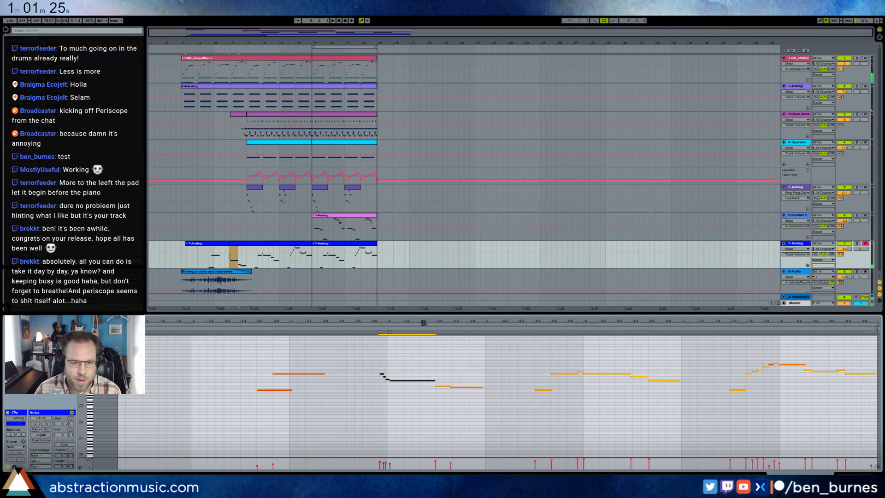
Step: Examine the counter-melody notes in the first clip on the 7 Analog track during playback
{"action": "left_click_drag", "start_coordinate": [424, 321], "coordinate": [425, 346]}
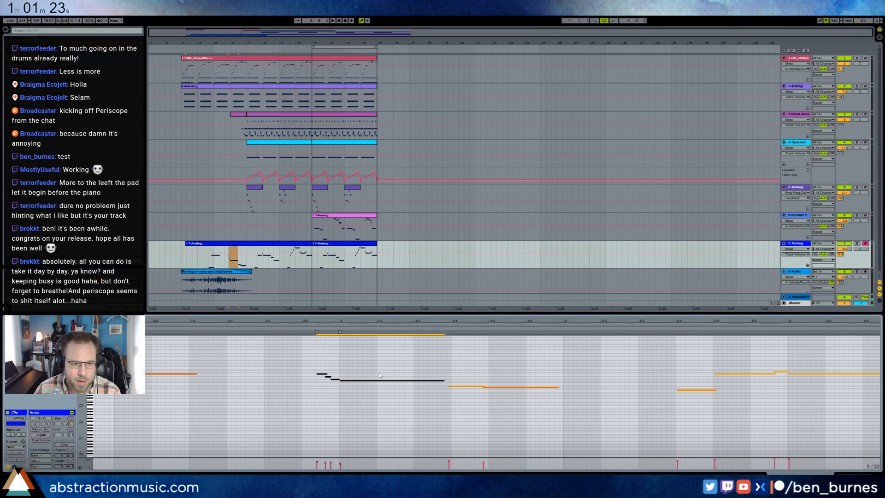
{"action": "left_click", "coordinate": [288, 326]}
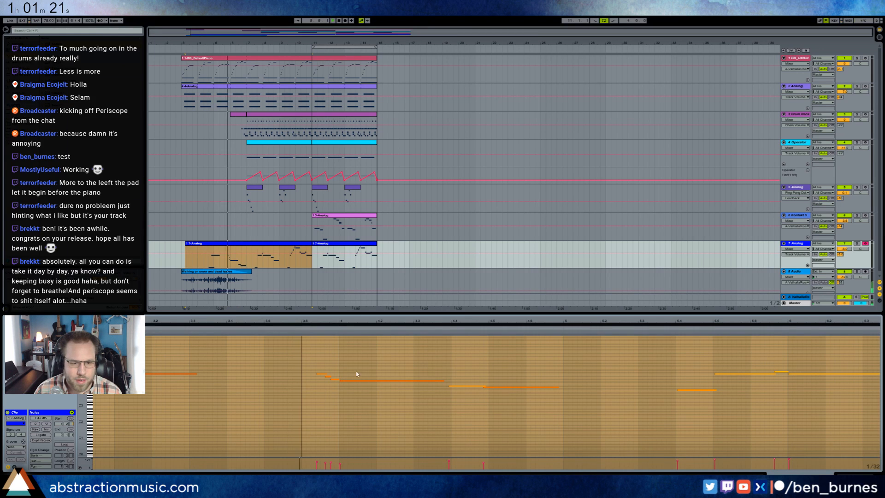
{"action": "key", "text": "ctrl+a"}
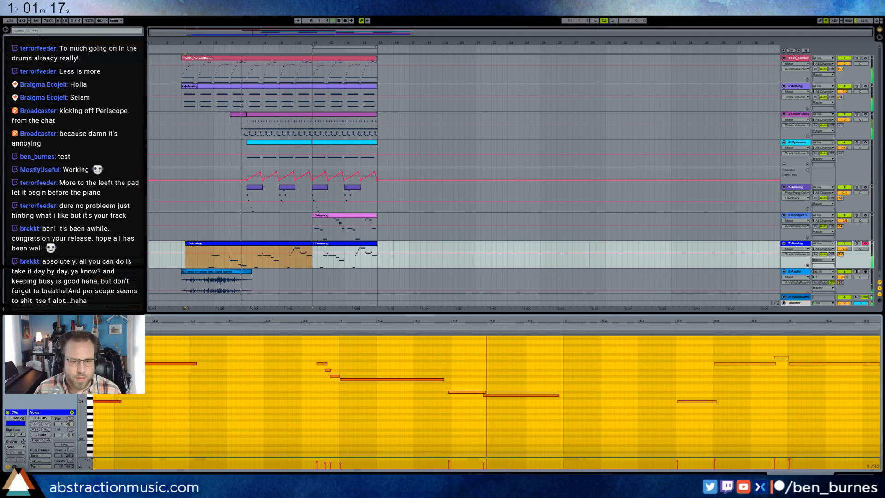
{"action": "left_click", "coordinate": [333, 412]}
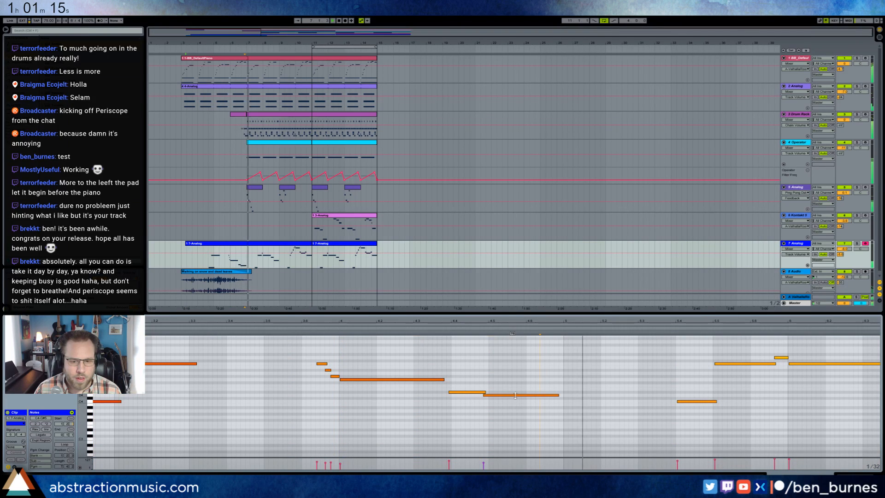
{"action": "left_click", "coordinate": [554, 378]}
{"action": "left_click_drag", "start_coordinate": [696, 321], "coordinate": [360, 314]}
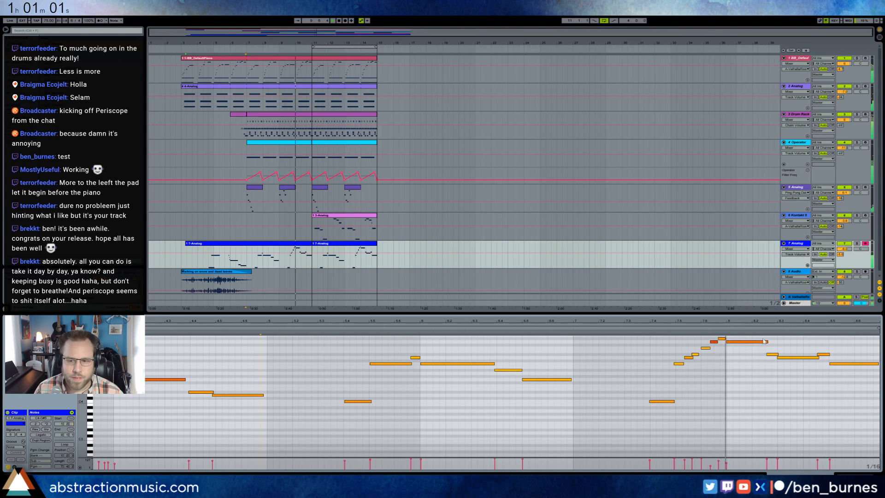
{"action": "left_click_drag", "start_coordinate": [713, 342], "coordinate": [713, 312]}
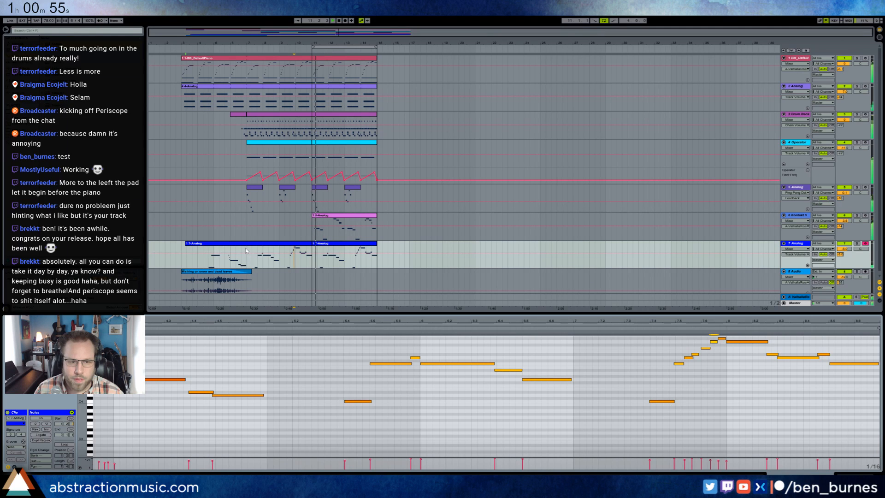
Step: Select the second clip on the 7 Analog track and show that track's devices
{"action": "left_click_drag", "start_coordinate": [246, 251], "coordinate": [310, 250]}
{"action": "left_click", "coordinate": [330, 244]}
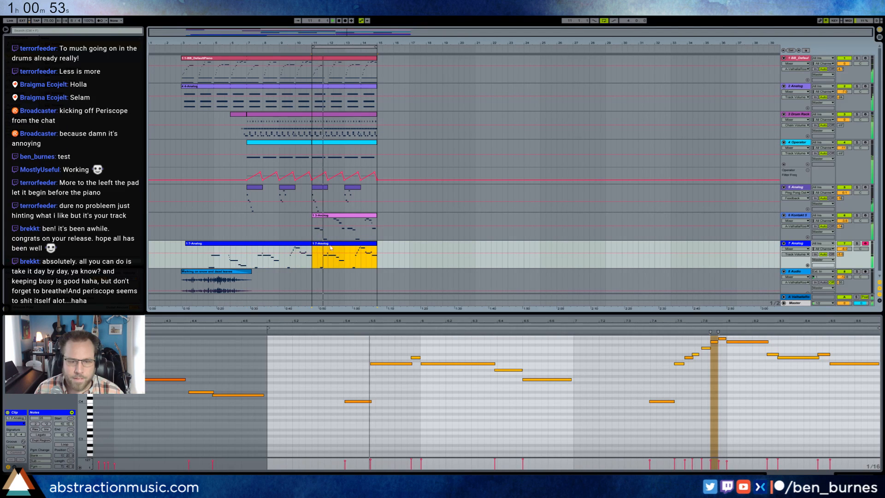
{"action": "key", "text": "shift+Tab"}
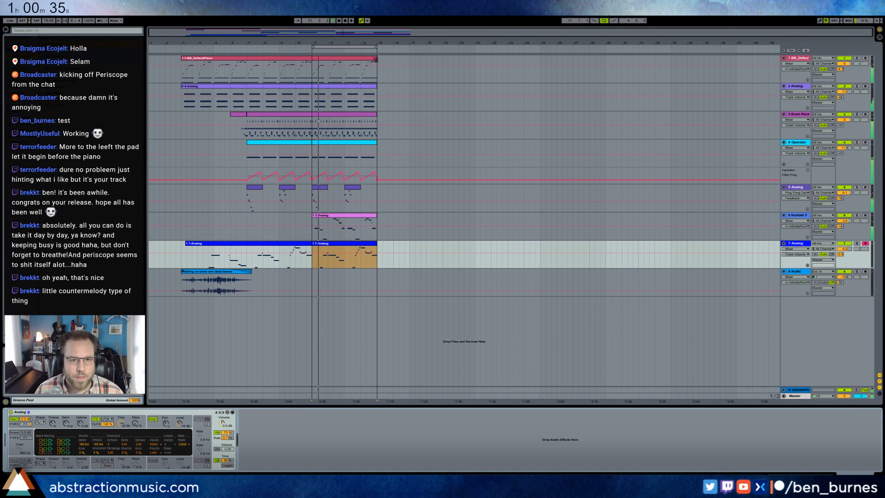
Step: Extend the piano clip to bar 19 and duplicate the last four bars of the 2 Analog track to bar 15
{"action": "left_click_drag", "start_coordinate": [377, 58], "coordinate": [443, 58]}
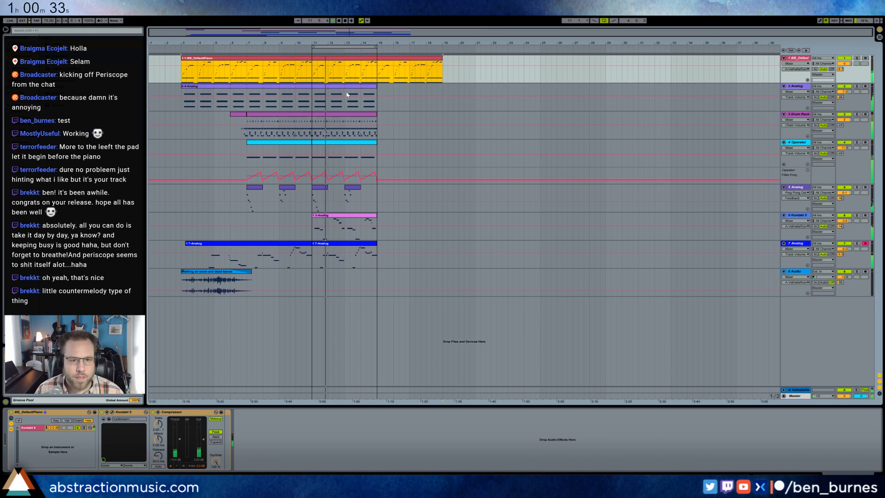
{"action": "left_click", "coordinate": [377, 86]}
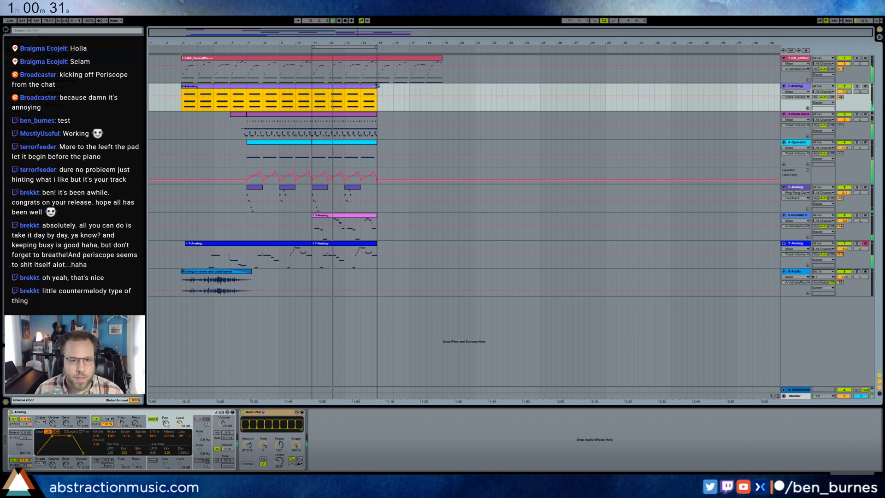
{"action": "key", "text": "space"}
{"action": "left_click_drag", "start_coordinate": [377, 96], "coordinate": [339, 97]}
{"action": "key", "text": "ctrl+d"}
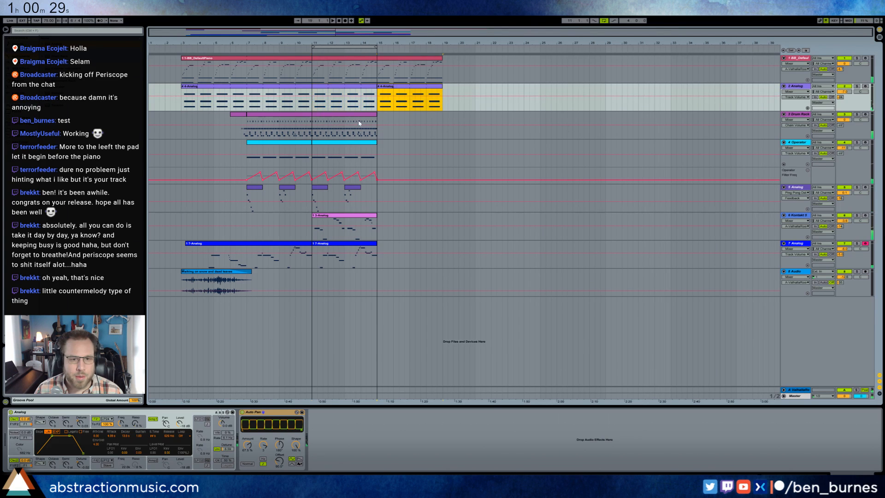
Step: Duplicate the main drum clip and the Operator clip at bar 11 so their copies start at bar 15
{"action": "left_click", "coordinate": [371, 114]}
{"action": "key", "text": "ctrl+d"}
{"action": "left_click", "coordinate": [373, 143]}
{"action": "key", "text": "ctrl+d"}
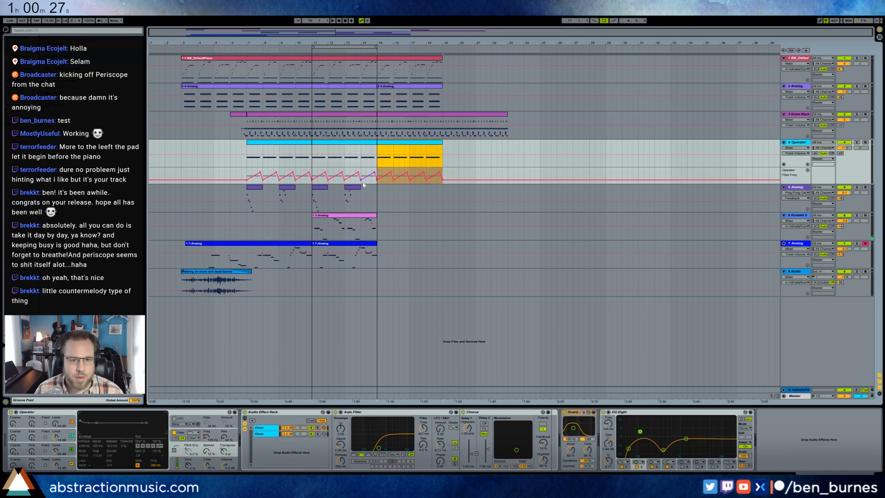
Step: Duplicate bars 11 to 15 of the 5 Analog, 6 Kontakt and 7 Analog tracks directly after themselves
{"action": "left_click_drag", "start_coordinate": [314, 194], "coordinate": [377, 194]}
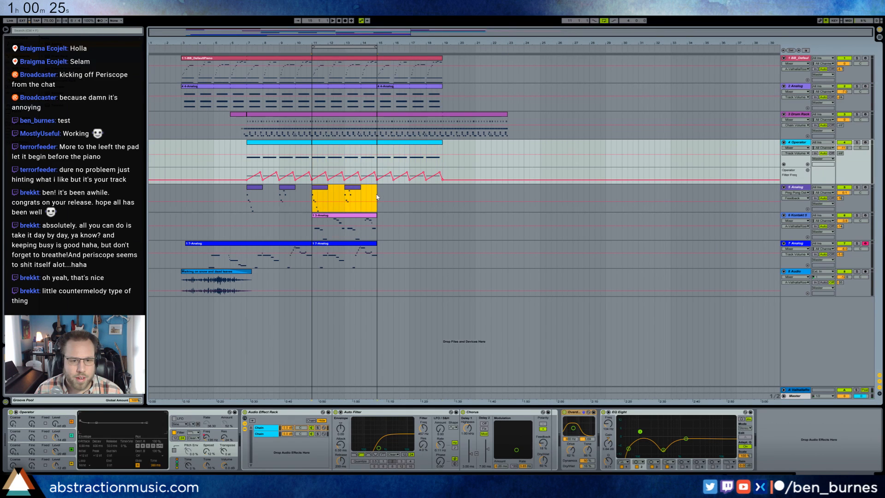
{"action": "key", "text": "ctrl+d"}
{"action": "left_click", "coordinate": [366, 234]}
{"action": "key", "text": "ctrl+d"}
{"action": "left_click", "coordinate": [374, 244]}
{"action": "key", "text": "ctrl+d"}
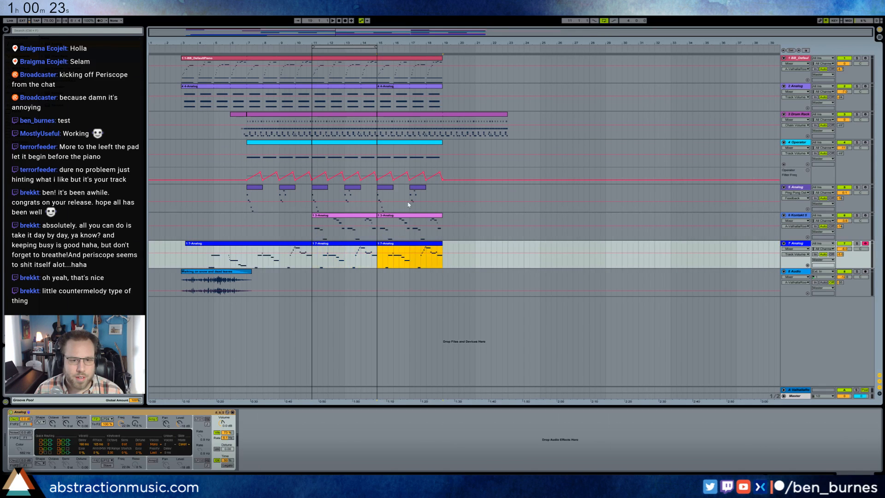
Step: Open the Operator clip at bar 15 and transpose all four notes up by three semitones overall
{"action": "double_click", "coordinate": [408, 142]}
{"action": "left_click_drag", "start_coordinate": [177, 349], "coordinate": [723, 424]}
{"action": "key", "text": "Down"}
{"action": "key", "text": "Down"}
{"action": "key", "text": "Down"}
{"action": "key", "text": "Down"}
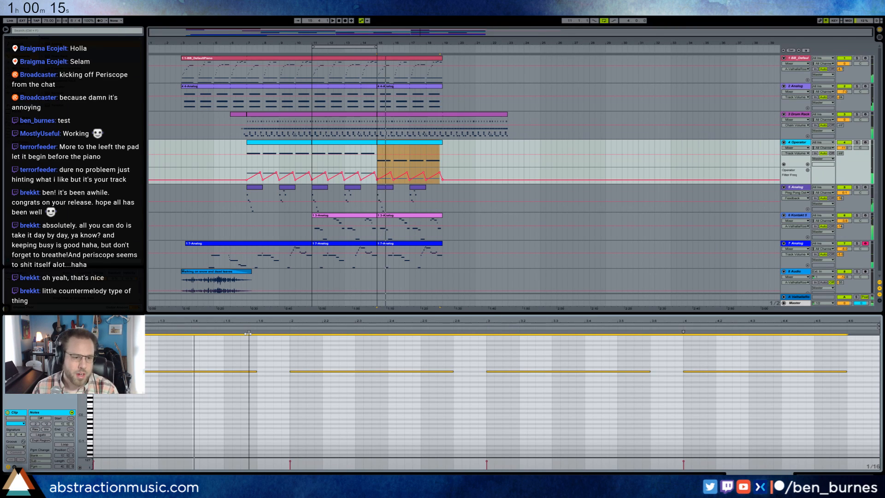
{"action": "key", "text": "Up"}
{"action": "key", "text": "Up"}
{"action": "key", "text": "Up"}
{"action": "key", "text": "Up"}
{"action": "key", "text": "Up"}
{"action": "key", "text": "Up"}
{"action": "key", "text": "Up"}
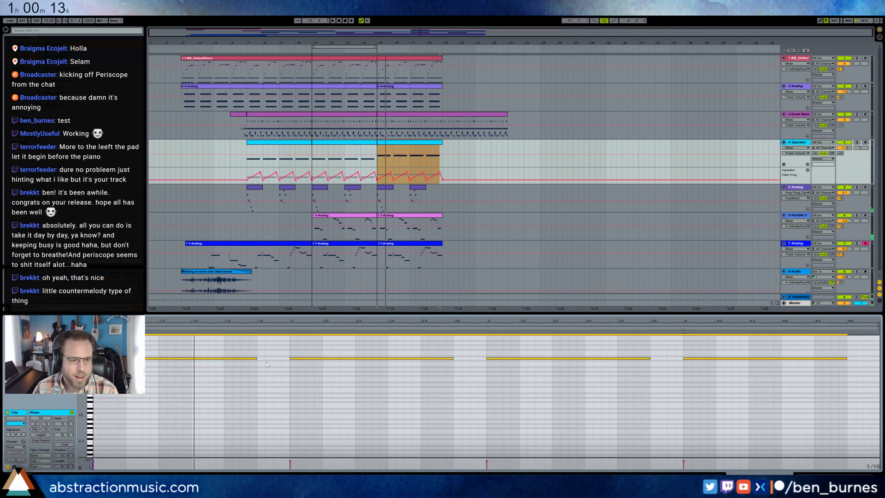
Step: Raise the second Operator note by two semitones and the third by four semitones
{"action": "left_click", "coordinate": [343, 355]}
{"action": "key", "text": "Up"}
{"action": "key", "text": "Up"}
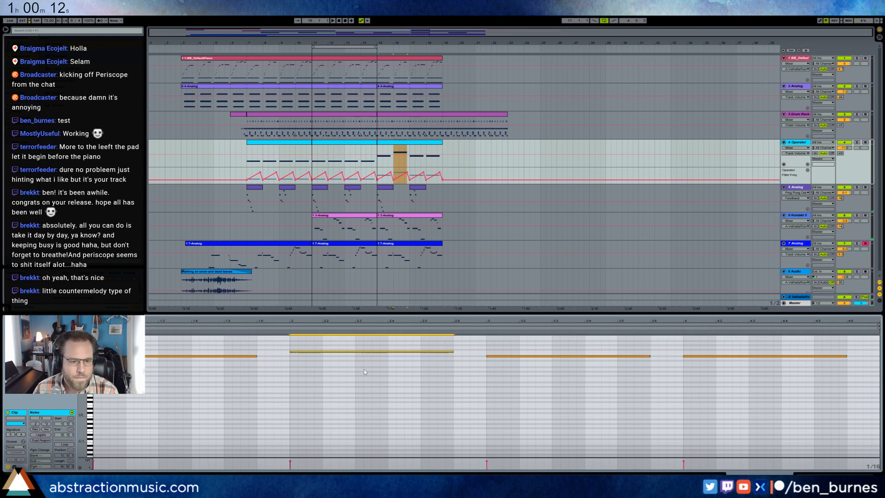
{"action": "left_click", "coordinate": [496, 356]}
{"action": "key", "text": "Up"}
{"action": "key", "text": "Up"}
{"action": "key", "text": "Up"}
{"action": "key", "text": "Up"}
Step: Raise the fourth Operator note five semitones, drop it an octave, and audition the section
{"action": "left_click", "coordinate": [685, 355]}
{"action": "key", "text": "Up"}
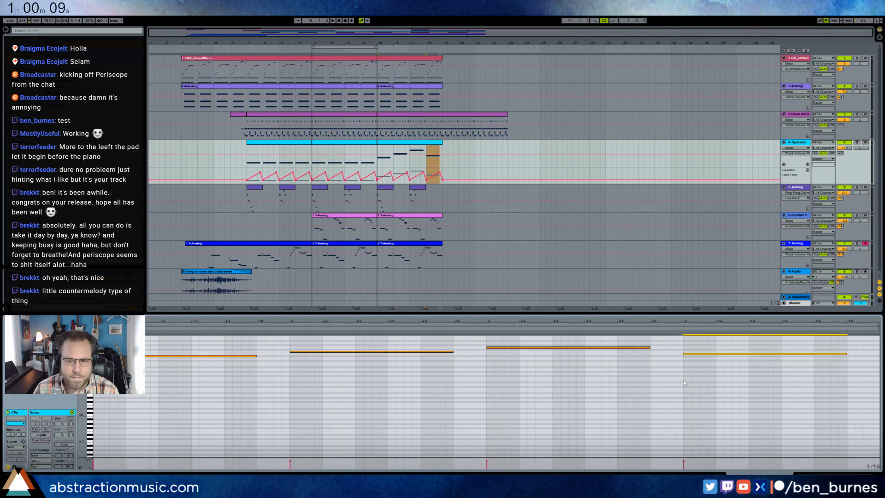
{"action": "key", "text": "Up"}
{"action": "key", "text": "Up"}
{"action": "key", "text": "Up"}
{"action": "key", "text": "Up"}
{"action": "key", "text": "shift+Down"}
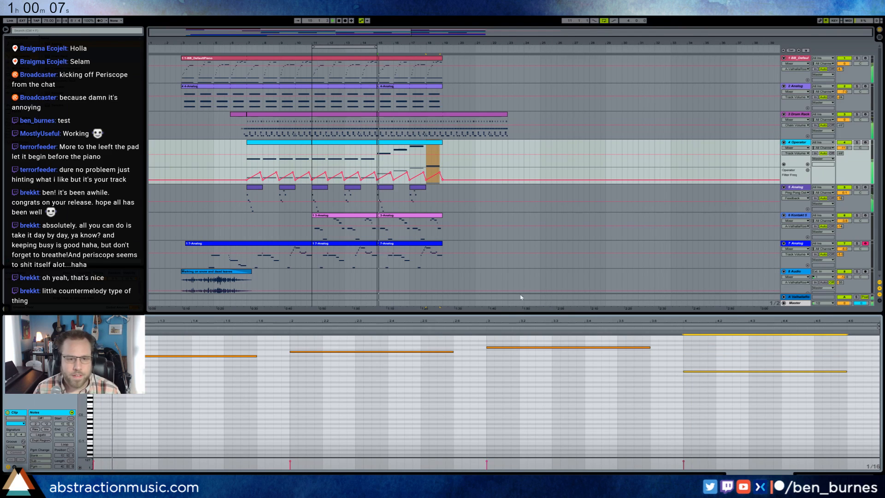
{"action": "key", "text": "space"}
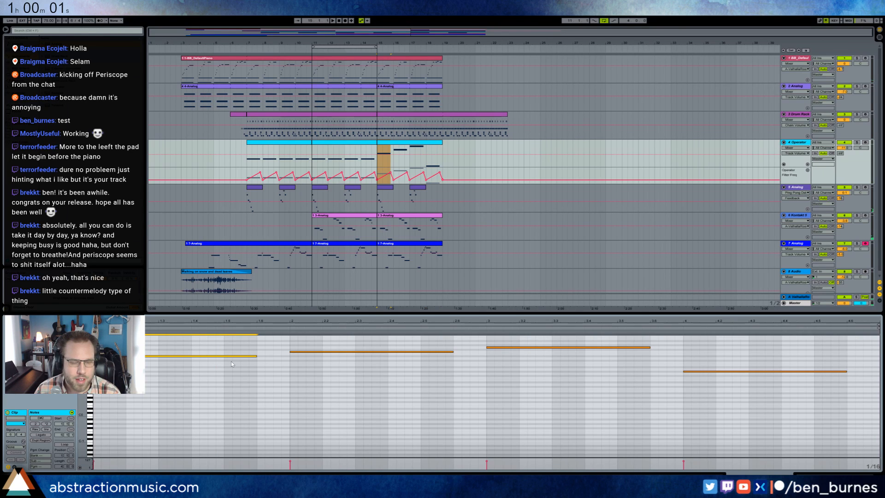
Step: Raise the first Operator note by two semitones to match the second note's pitch
{"action": "key", "text": "Up"}
{"action": "key", "text": "Up"}
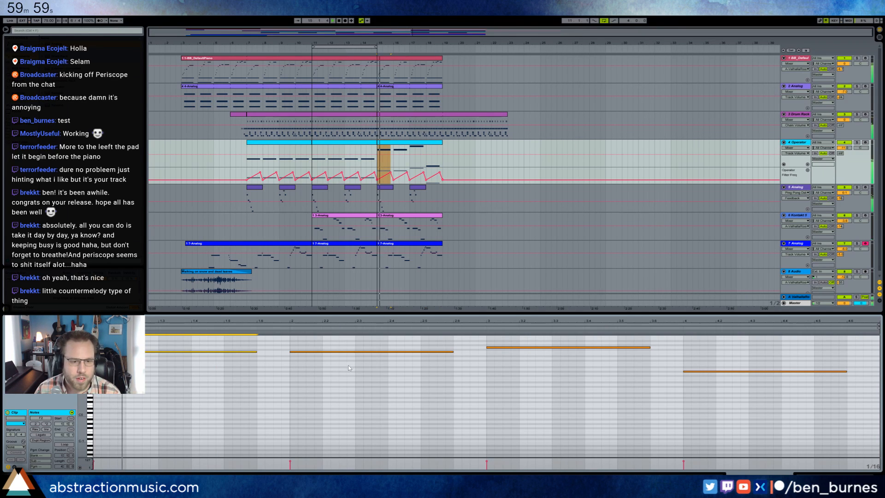
{"action": "scroll", "coordinate": [348, 365], "scroll_direction": "up", "scroll_amount": 3}
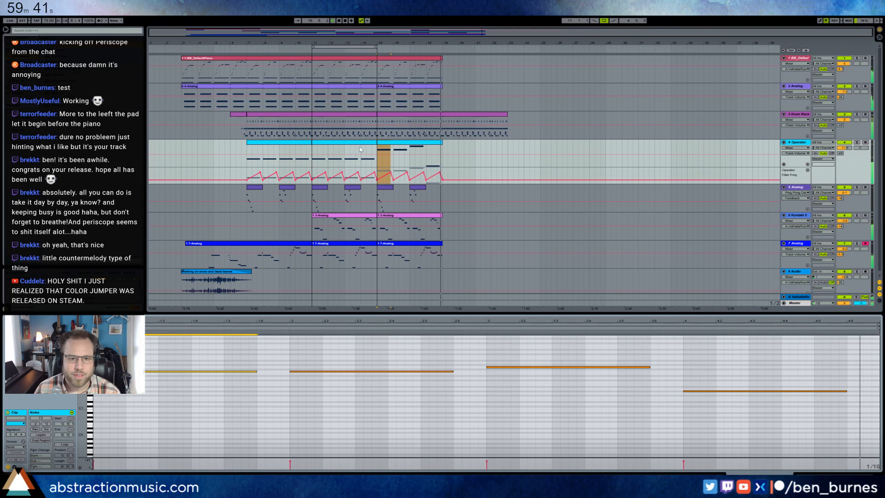
Step: Copy the Operator clip at bar 11 and paste it at bar 19
{"action": "left_click", "coordinate": [330, 143]}
{"action": "key", "text": "ctrl+c"}
{"action": "left_click", "coordinate": [442, 150]}
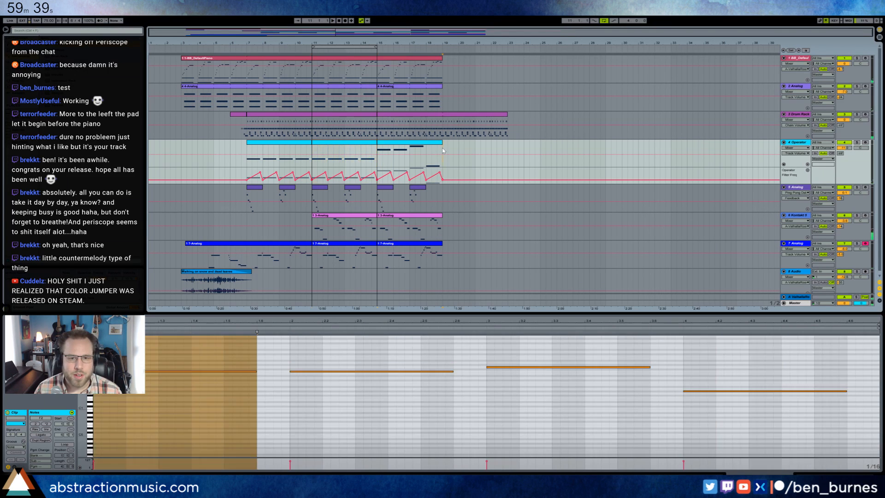
{"action": "key", "text": "ctrl+v"}
Step: Duplicate the last four bars of the 2 Analog track to bar 19 and extend the piano clip to bar 23
{"action": "mouse_move", "coordinate": [440, 87]}
{"action": "left_mouse_down"}
{"action": "mouse_move", "coordinate": [507, 91]}
{"action": "mouse_move", "coordinate": [443, 87]}
{"action": "left_mouse_up"}
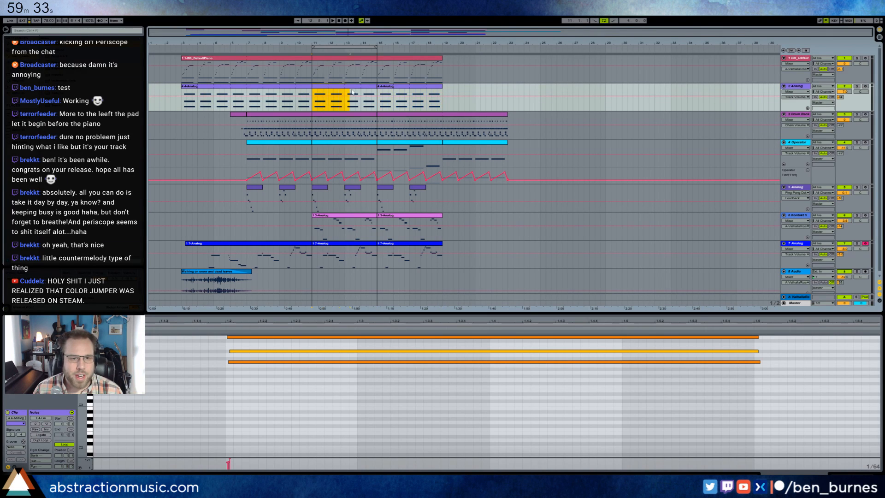
{"action": "key", "text": "ctrl+d"}
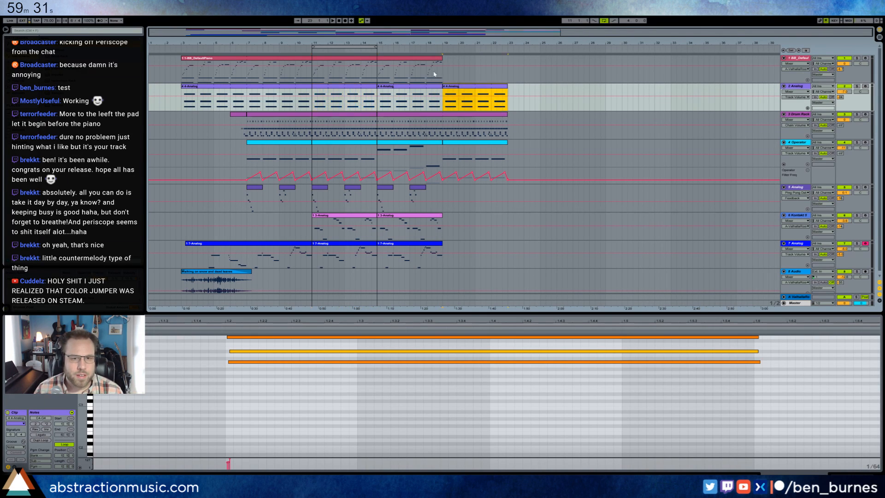
{"action": "left_click", "coordinate": [439, 65]}
{"action": "left_click_drag", "start_coordinate": [441, 59], "coordinate": [509, 72]}
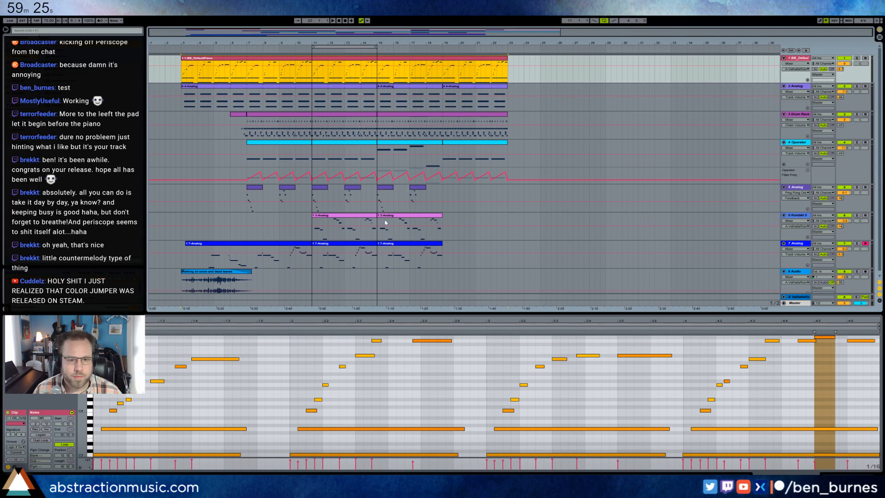
Step: Copy bars 11 to 15 of the 5 Analog, 6 Kontakt and 7 Analog tracks and paste them at bar 19
{"action": "left_click_drag", "start_coordinate": [313, 194], "coordinate": [376, 265]}
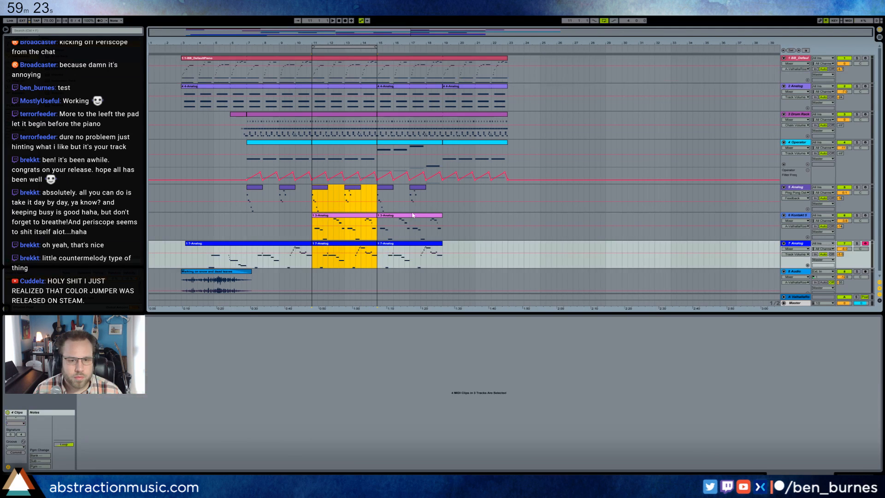
{"action": "key", "text": "ctrl+c"}
{"action": "left_click", "coordinate": [442, 199]}
{"action": "key", "text": "ctrl+v"}
Step: In the 5 Analog clip at bar 15, raise the first, second, fourth and fifth notes by two semitones and audition it
{"action": "left_click", "coordinate": [385, 199]}
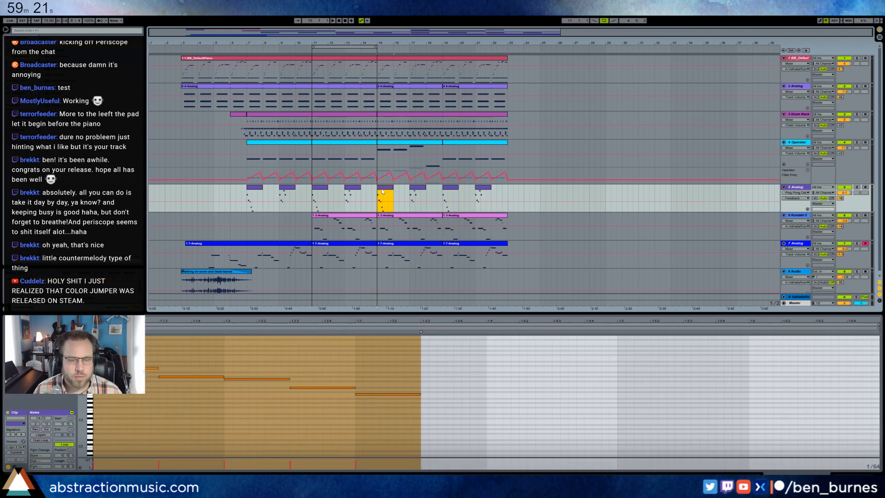
{"action": "left_click", "coordinate": [149, 352]}
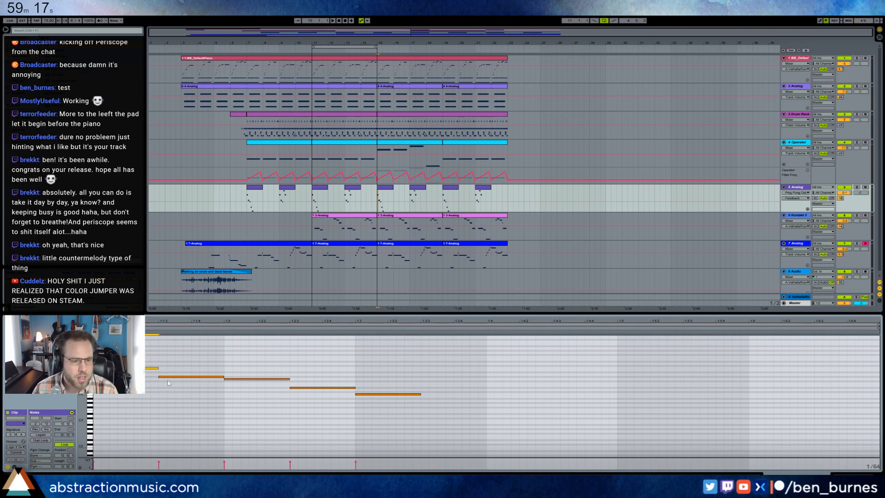
{"action": "left_click_drag", "start_coordinate": [245, 367], "coordinate": [249, 383]}
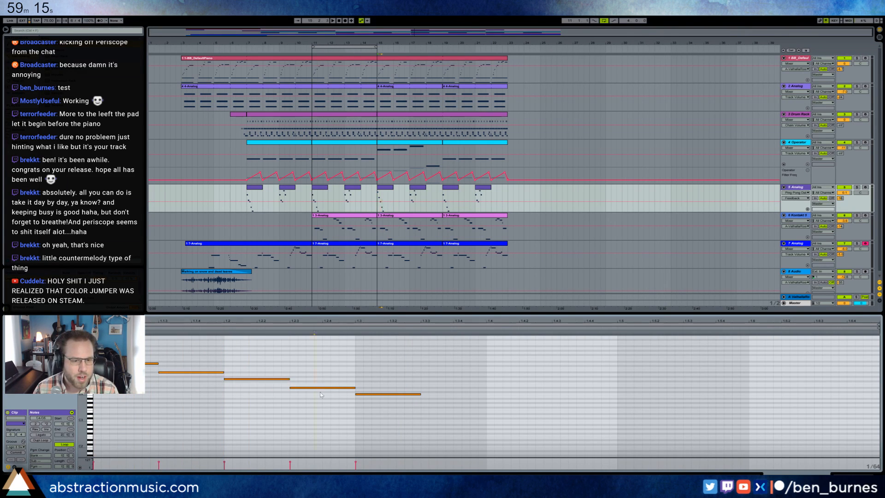
{"action": "left_click", "coordinate": [390, 395]}
{"action": "key", "text": "Up"}
{"action": "key", "text": "Up"}
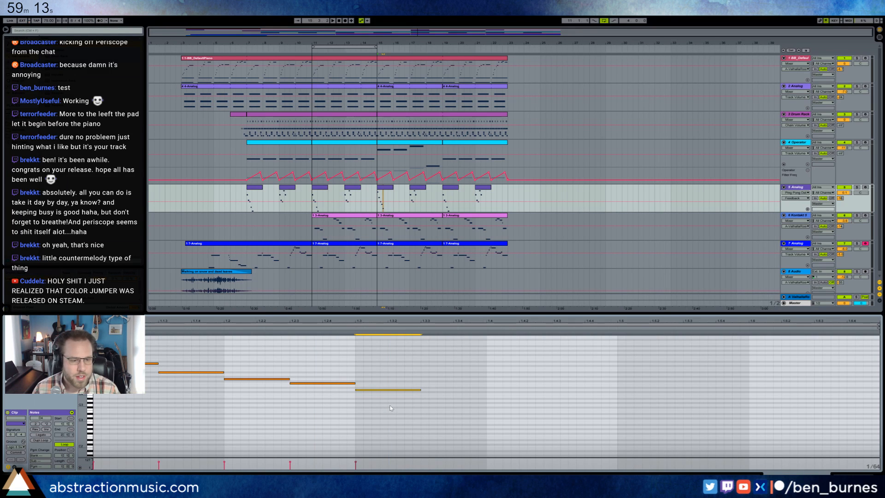
{"action": "key", "text": "space"}
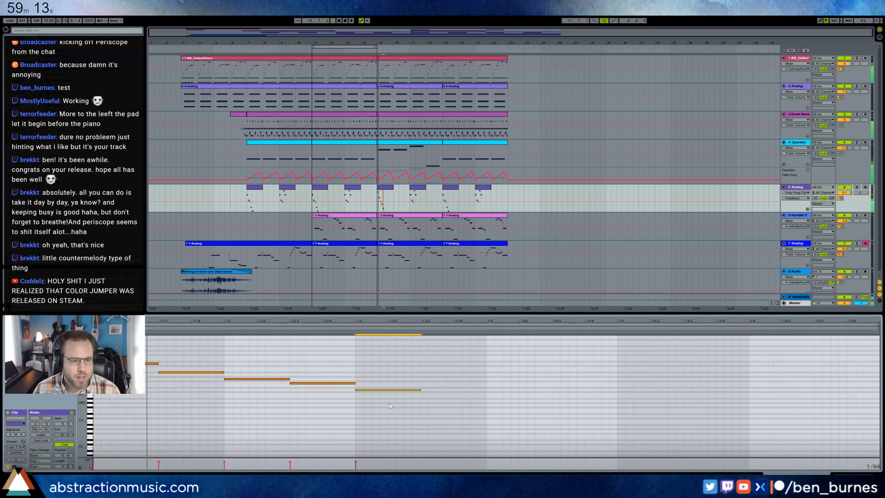
Step: Lower the second and fifth notes of the 5 Analog clip by two semitones and play the section
{"action": "left_click", "coordinate": [189, 372]}
{"action": "key", "text": "space"}
{"action": "key", "text": "Down"}
{"action": "key", "text": "Down"}
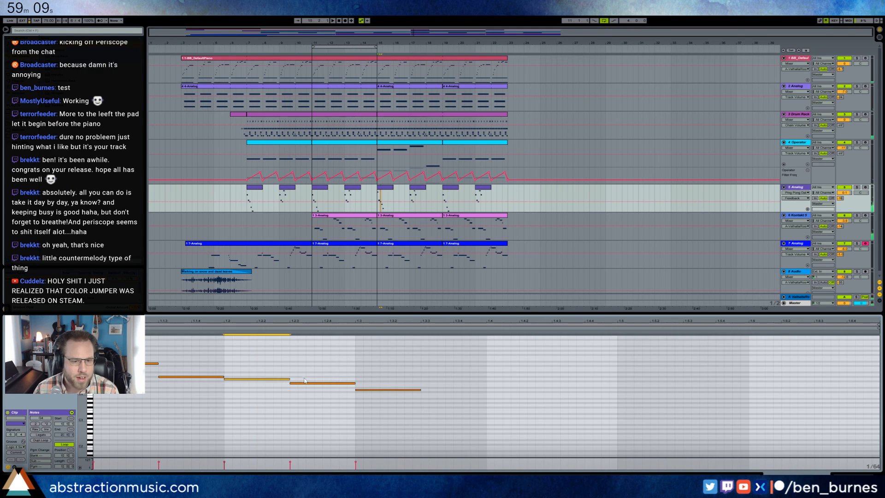
{"action": "left_click_drag", "start_coordinate": [308, 373], "coordinate": [316, 388]}
{"action": "left_click_drag", "start_coordinate": [373, 380], "coordinate": [376, 391]}
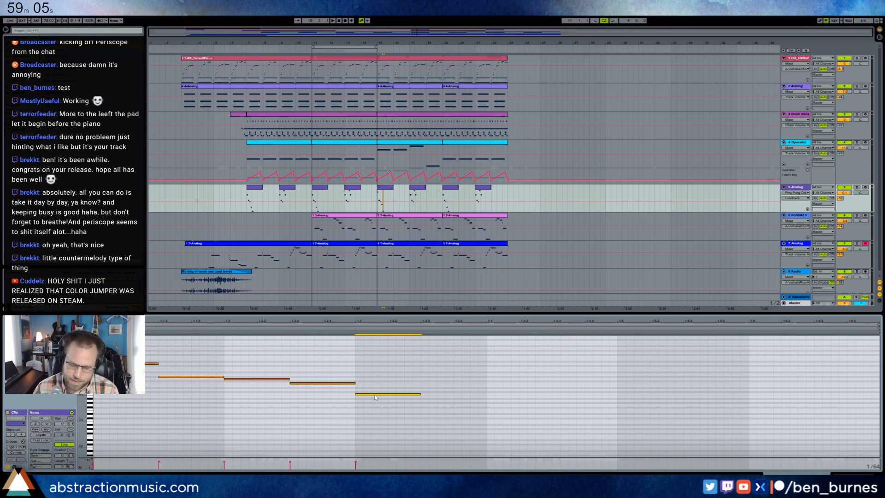
{"action": "key", "text": "space"}
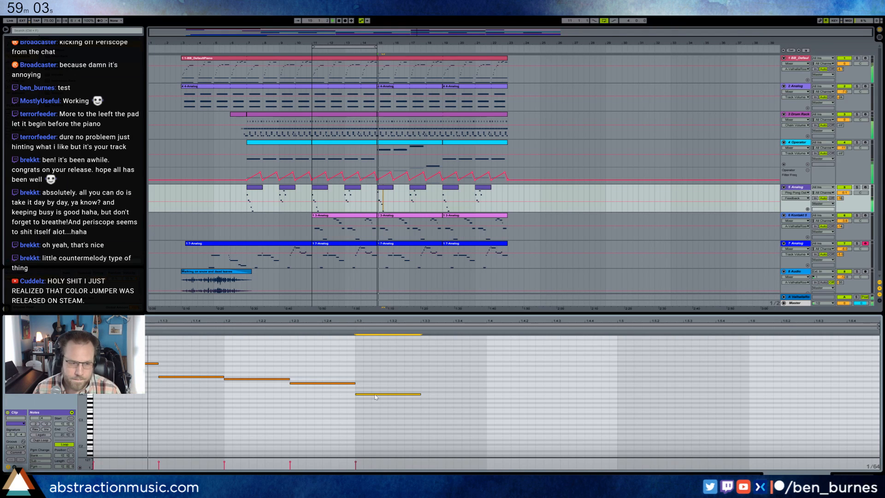
Step: Lower the first note of the 5 Analog clip at bar 15 by two semitones and play the section
{"action": "left_click_drag", "start_coordinate": [121, 357], "coordinate": [131, 370]}
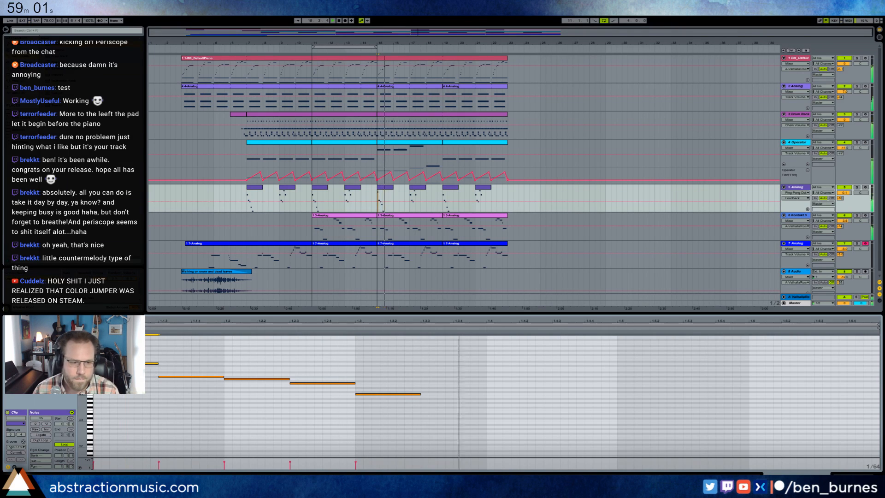
{"action": "key", "text": "Down"}
{"action": "key", "text": "Down"}
{"action": "key", "text": "space"}
{"action": "key", "text": "space"}
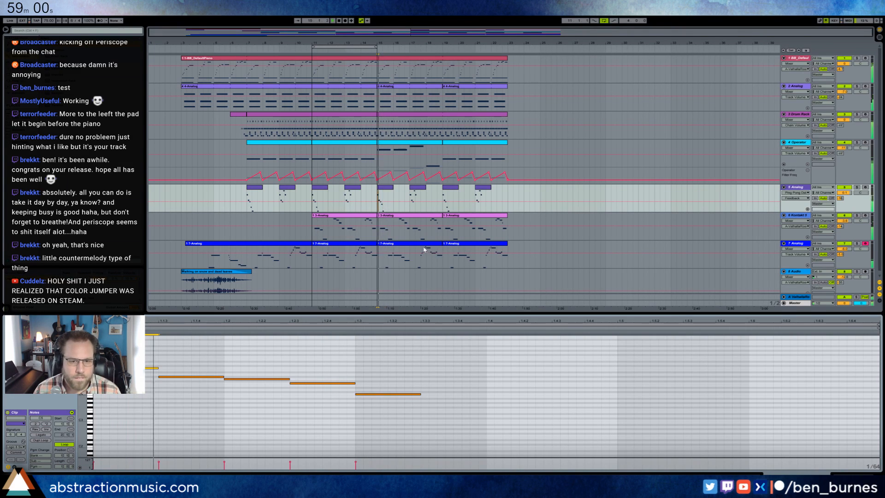
Step: In the 5 Analog clip at bar 17, raise the first, second and fourth notes by two semitones and the fifth by three
{"action": "left_click", "coordinate": [417, 189]}
{"action": "left_click", "coordinate": [184, 419]}
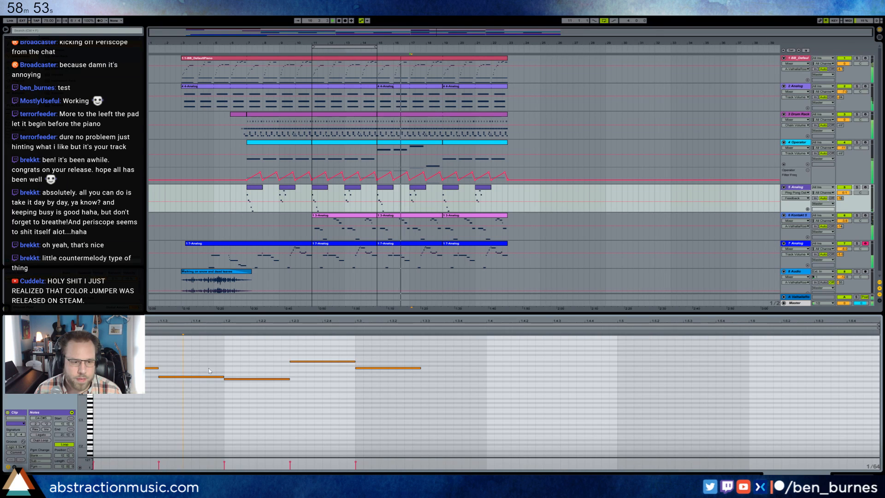
{"action": "left_click", "coordinate": [186, 377]}
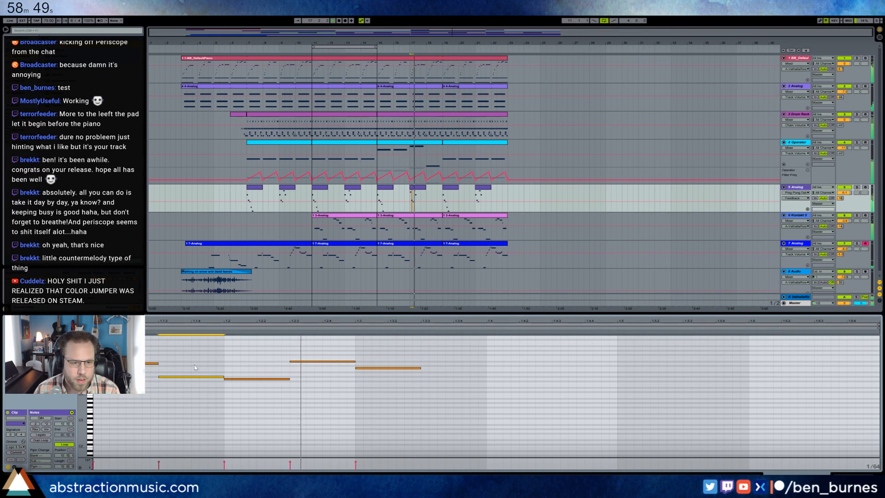
{"action": "key", "text": "Up"}
{"action": "key", "text": "Up"}
{"action": "left_click", "coordinate": [323, 362]}
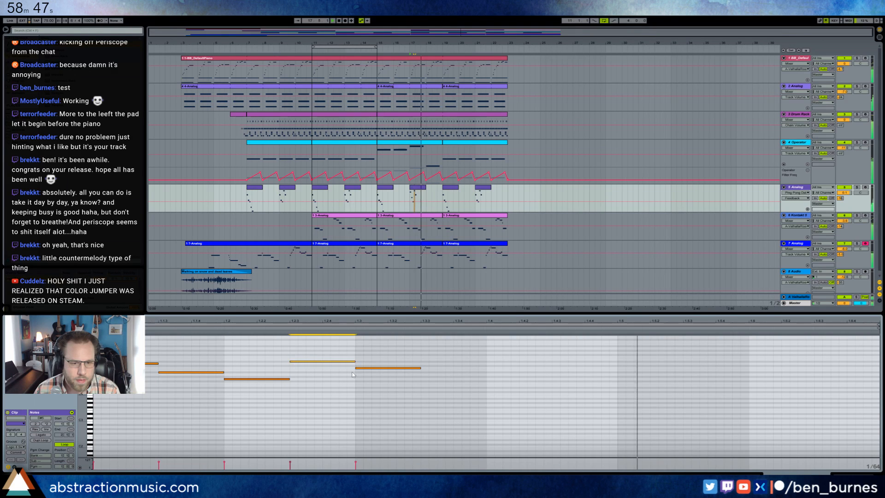
{"action": "key", "text": "Up"}
{"action": "key", "text": "Up"}
{"action": "left_click", "coordinate": [384, 368]}
{"action": "key", "text": "Up"}
{"action": "key", "text": "Up"}
{"action": "key", "text": "Up"}
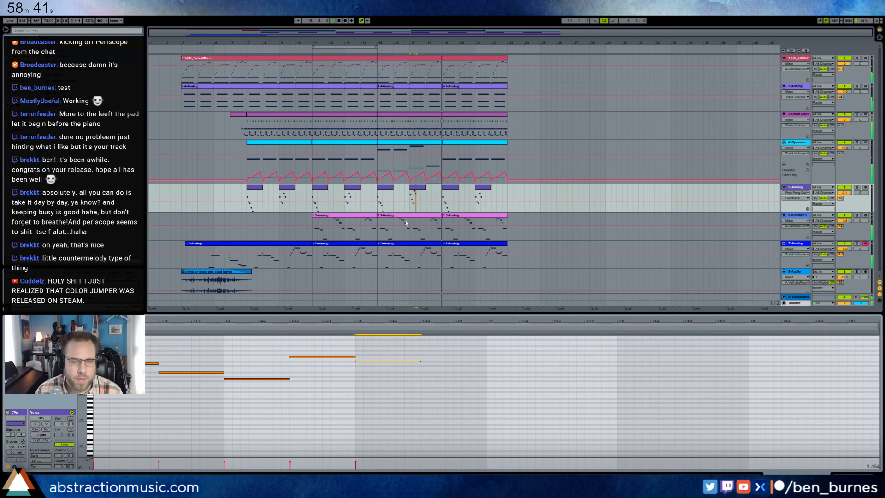
Step: Change the first chord of the 2 Analog clip at bar 15 to A3, C4 and F4
{"action": "left_click", "coordinate": [399, 90]}
{"action": "scroll", "coordinate": [318, 399], "scroll_direction": "up", "scroll_amount": 3}
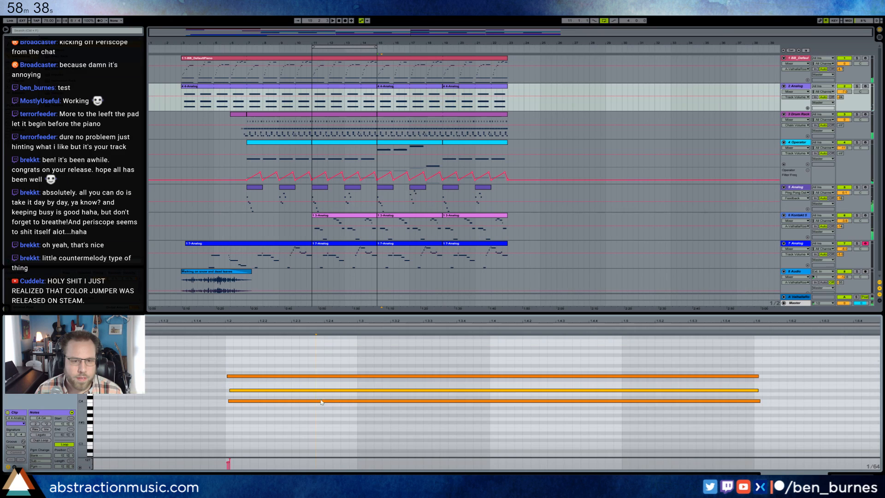
{"action": "left_click", "coordinate": [430, 87]}
{"action": "key", "text": "ctrl+j"}
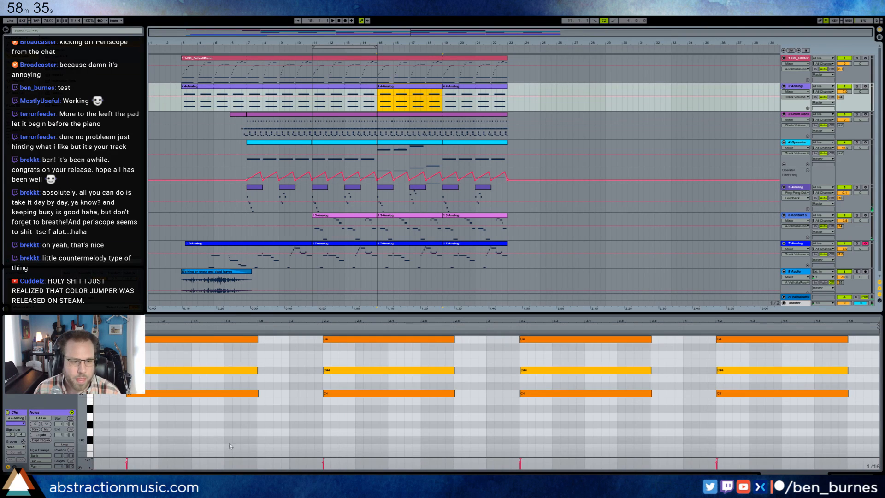
{"action": "scroll", "coordinate": [231, 445], "scroll_direction": "up", "scroll_amount": 2}
{"action": "left_click_drag", "start_coordinate": [158, 365], "coordinate": [158, 431]}
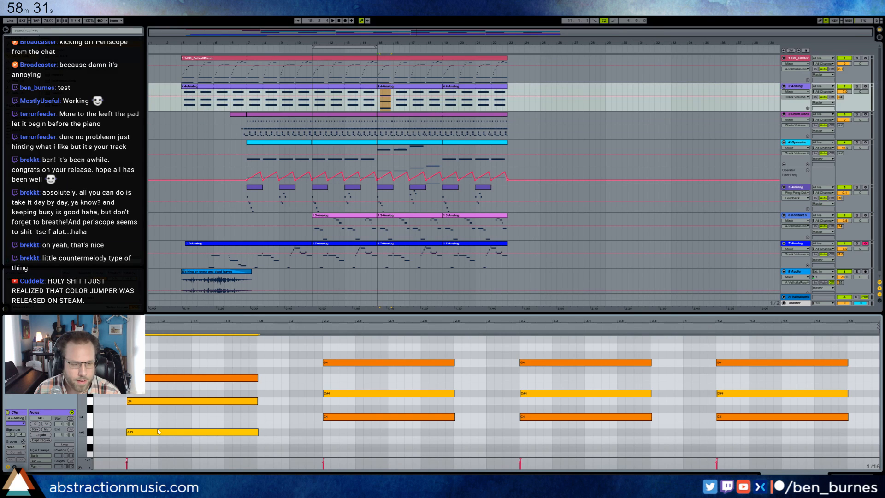
{"action": "left_click", "coordinate": [158, 410]}
{"action": "left_click_drag", "start_coordinate": [158, 401], "coordinate": [158, 439]}
{"action": "scroll", "coordinate": [186, 432], "scroll_direction": "down", "scroll_amount": 1}
{"action": "scroll", "coordinate": [193, 431], "scroll_direction": "down", "scroll_amount": 2}
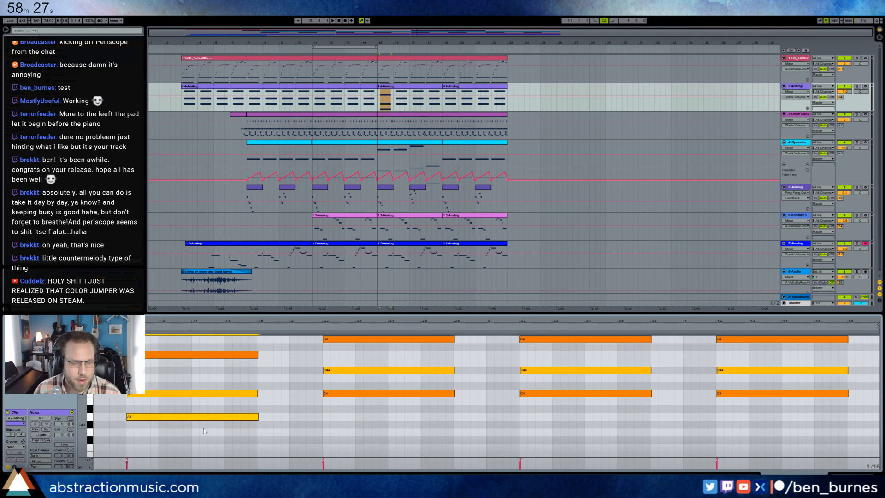
Step: Replace the second chord of the 2 Analog clip with a duplicate of its first chord, A3, C4 and F4
{"action": "mouse_move", "coordinate": [350, 429]}
{"action": "left_mouse_down"}
{"action": "mouse_move", "coordinate": [295, 339]}
{"action": "mouse_move", "coordinate": [289, 450]}
{"action": "mouse_move", "coordinate": [97, 437]}
{"action": "left_mouse_up"}
{"action": "key", "text": "Delete"}
{"action": "key", "text": "ctrl+d"}
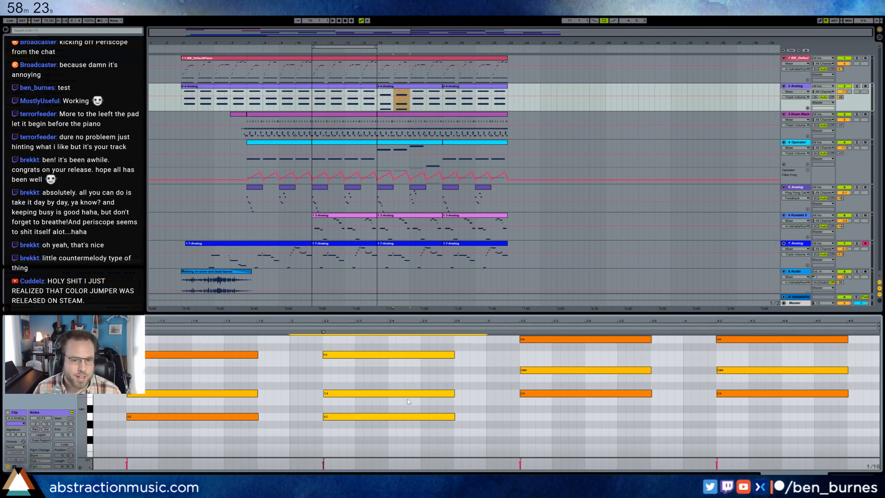
{"action": "scroll", "coordinate": [531, 392], "scroll_direction": "up", "scroll_amount": 1}
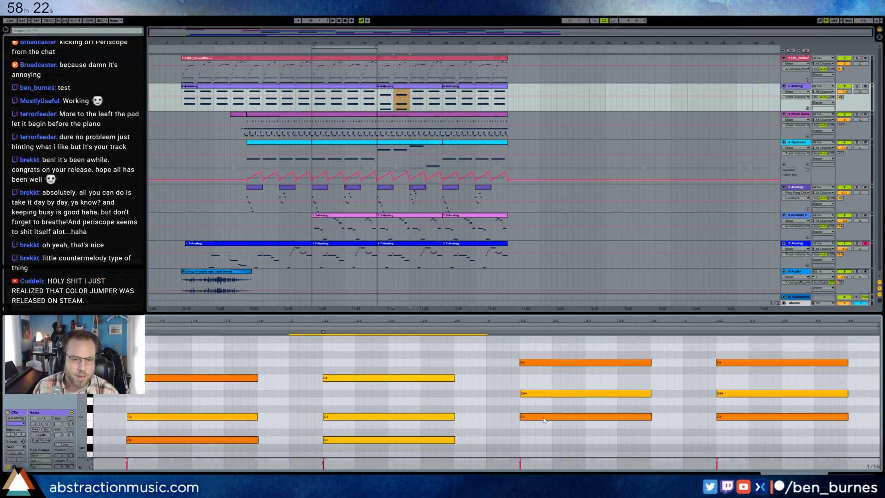
Step: In the third chord of the 2 Analog clip, lower D#4 to D4 and C4 to A#3, and play the section from bar 15
{"action": "left_click", "coordinate": [538, 393]}
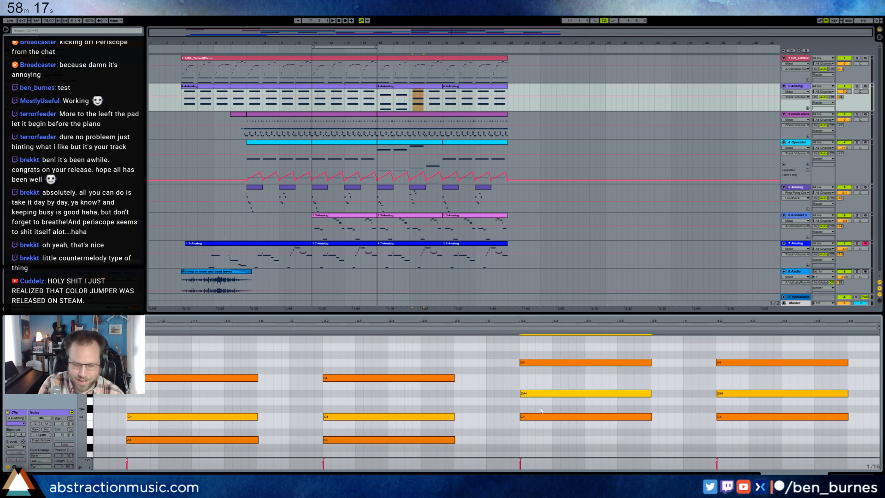
{"action": "left_click", "coordinate": [568, 398]}
{"action": "key", "text": "Down"}
{"action": "left_click_drag", "start_coordinate": [568, 396], "coordinate": [574, 432]}
{"action": "key", "text": "Down"}
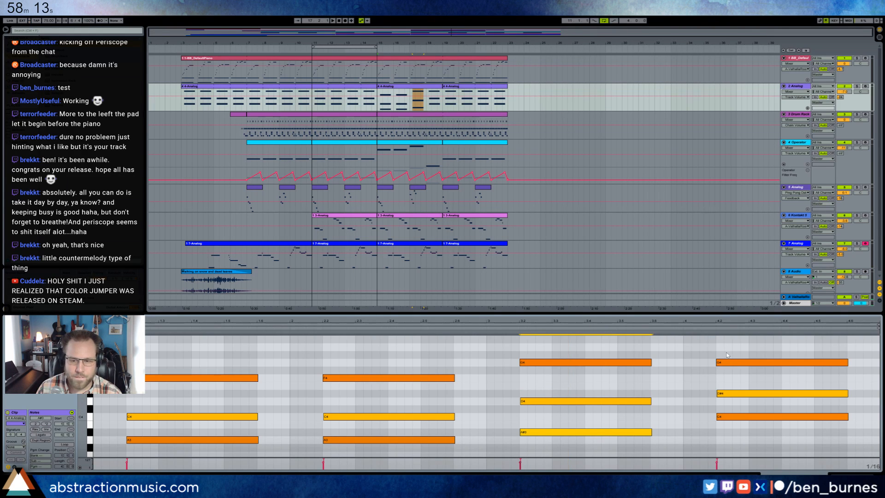
{"action": "left_click", "coordinate": [391, 111]}
{"action": "key", "text": "space"}
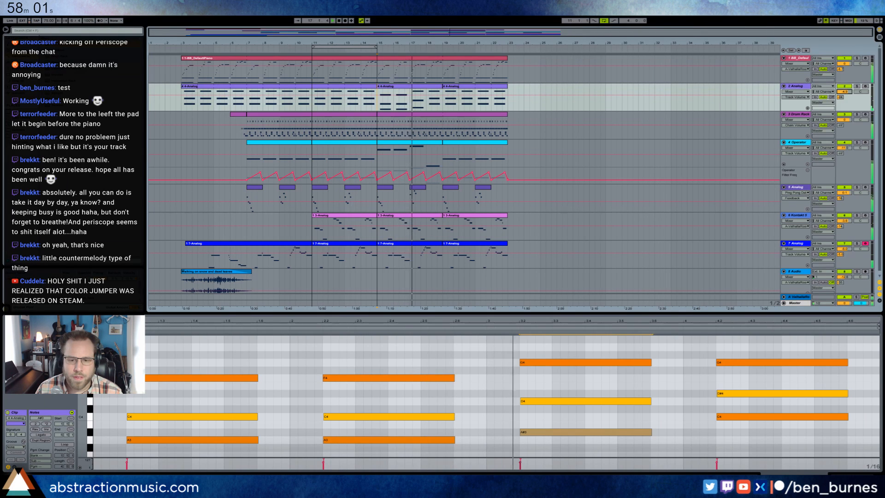
Step: In the 5 Analog clip at bar 17, raise the fourth note by three semitones and the fifth by four, and audition it
{"action": "key", "text": "shift+Tab"}
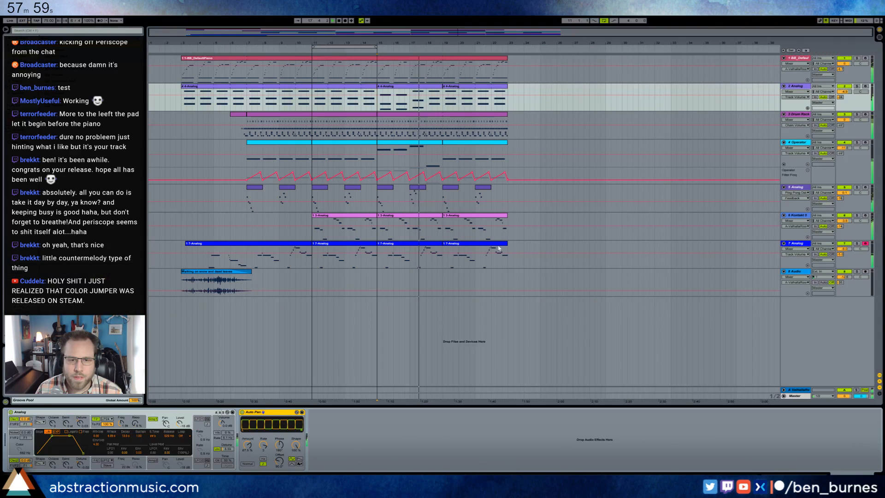
{"action": "double_click", "coordinate": [418, 187]}
{"action": "scroll", "coordinate": [345, 420], "scroll_direction": "up", "scroll_amount": 1}
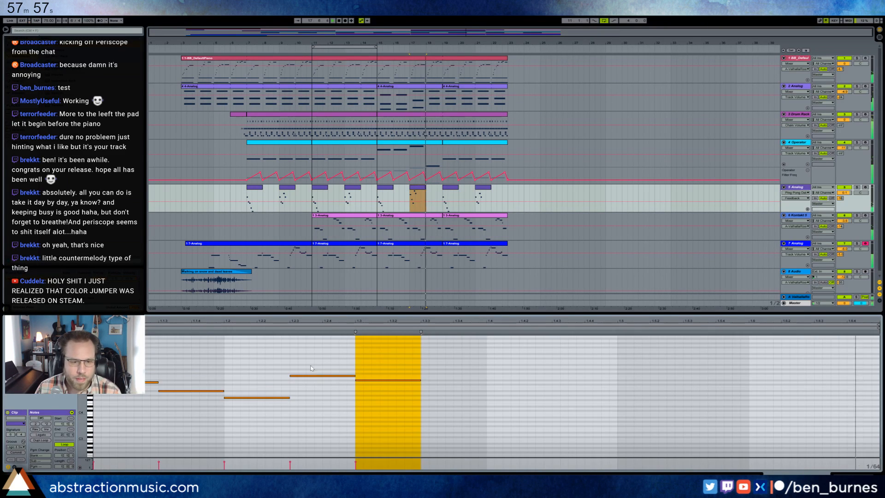
{"action": "left_click_drag", "start_coordinate": [314, 376], "coordinate": [314, 372]}
{"action": "left_click_drag", "start_coordinate": [401, 380], "coordinate": [401, 376]}
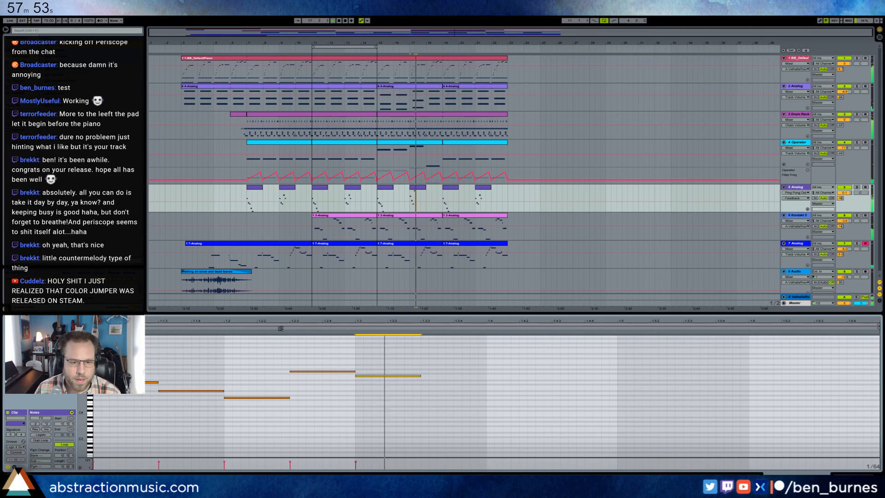
{"action": "key", "text": "space"}
{"action": "left_click_drag", "start_coordinate": [342, 363], "coordinate": [381, 383]}
{"action": "key", "text": "Up"}
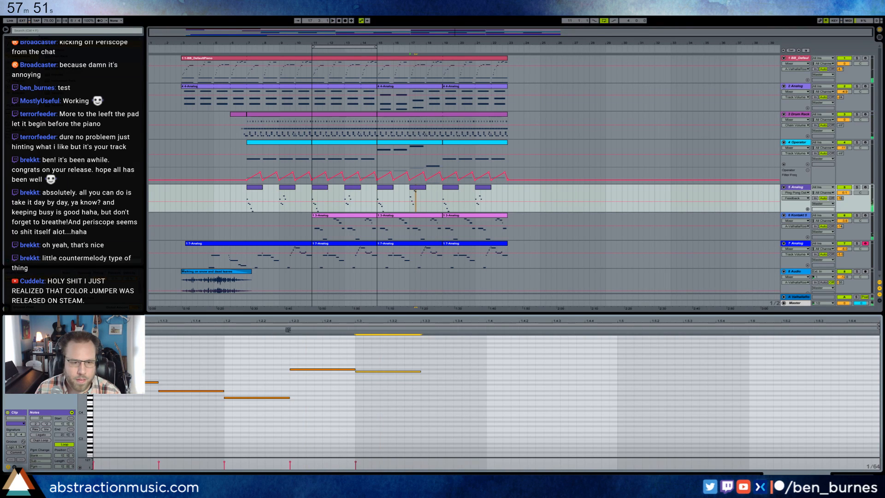
{"action": "left_click", "coordinate": [288, 330]}
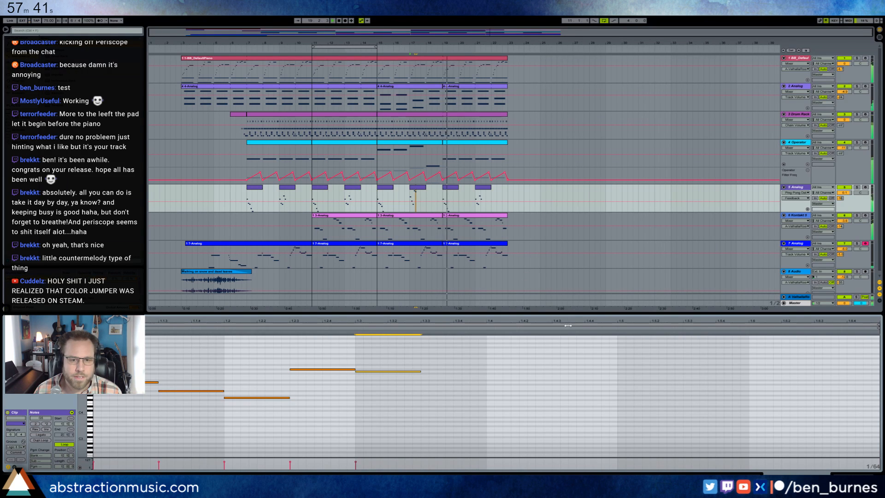
Step: In the 6 Kontakt clip at bar 15, shorten the opening G#4, shift the following G4 earlier and move the low C4 earlier to F4
{"action": "key", "text": "shift+Tab"}
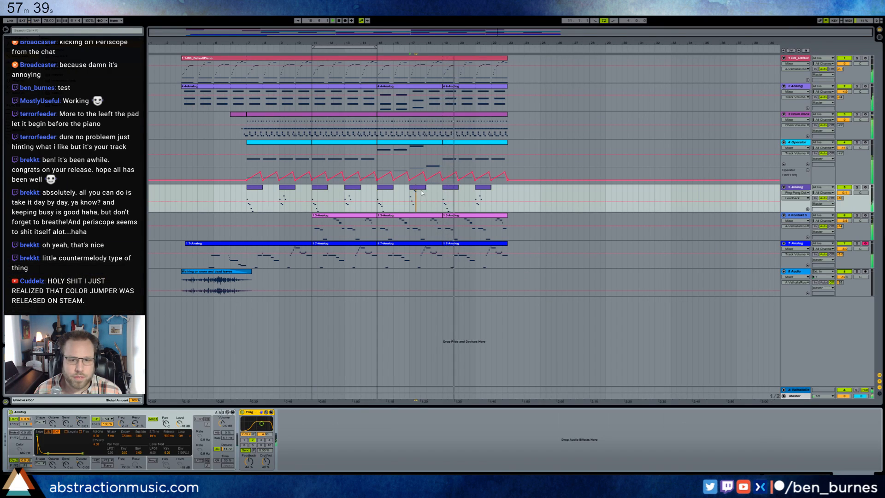
{"action": "double_click", "coordinate": [410, 216]}
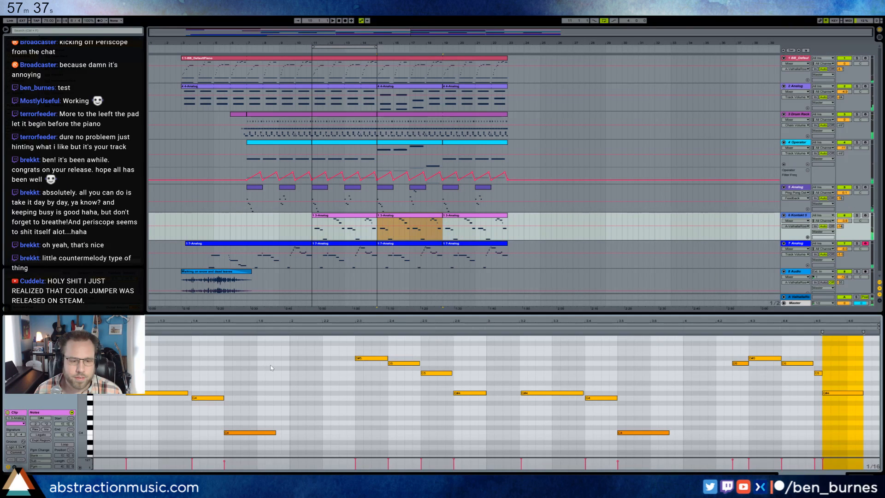
{"action": "left_click", "coordinate": [270, 366]}
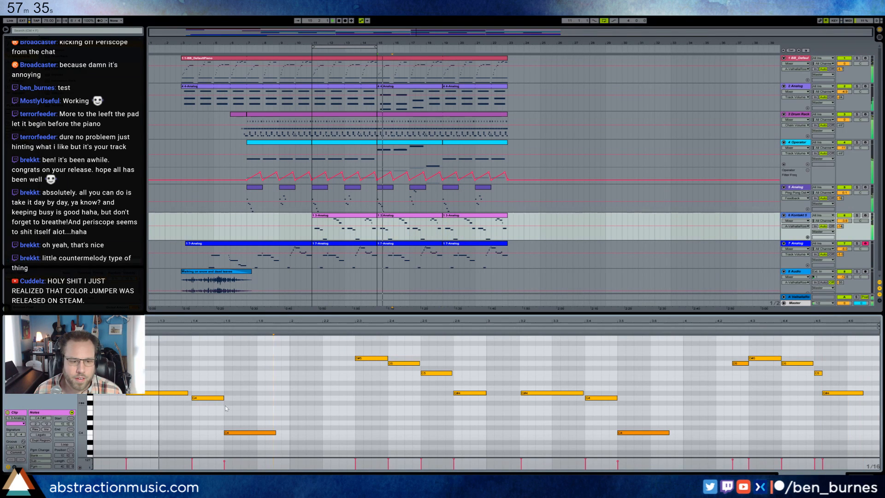
{"action": "left_click_drag", "start_coordinate": [187, 393], "coordinate": [160, 393]}
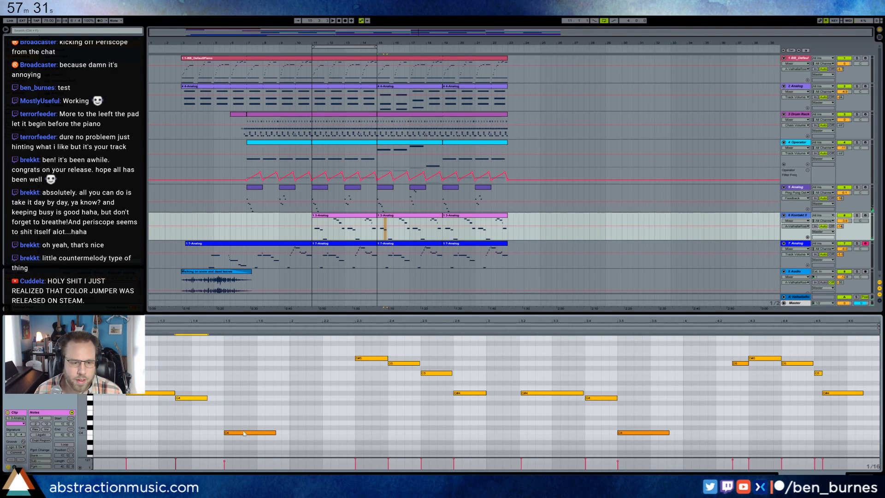
{"action": "left_click_drag", "start_coordinate": [244, 433], "coordinate": [229, 408]}
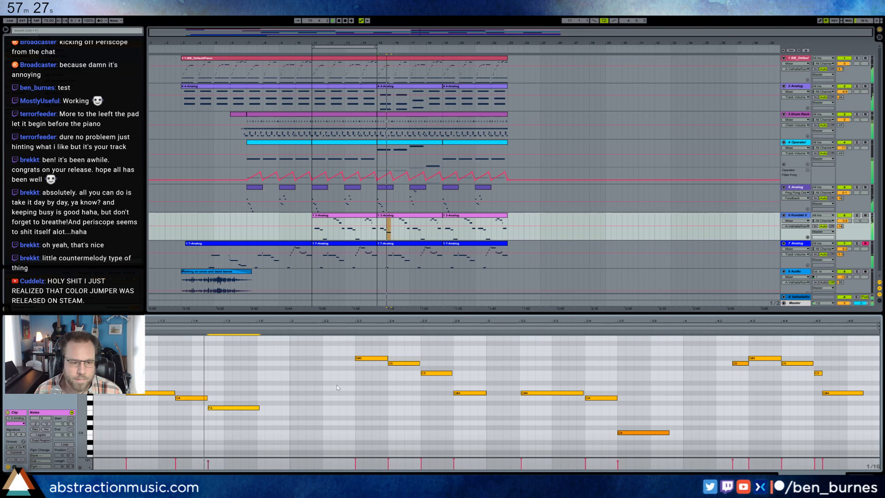
Step: Add a two-beat D4 note at bar 16 of the 6 Kontakt clip, raise it to D#4 and audition it
{"action": "double_click", "coordinate": [294, 423]}
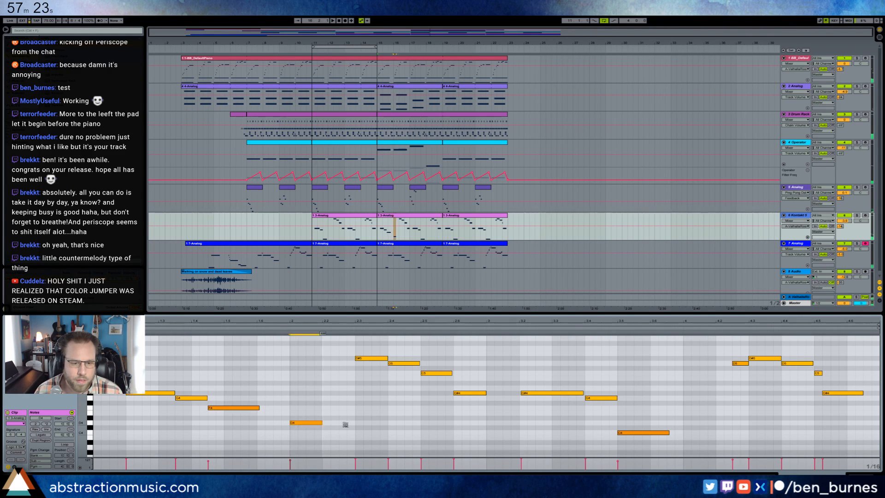
{"action": "left_click", "coordinate": [280, 326]}
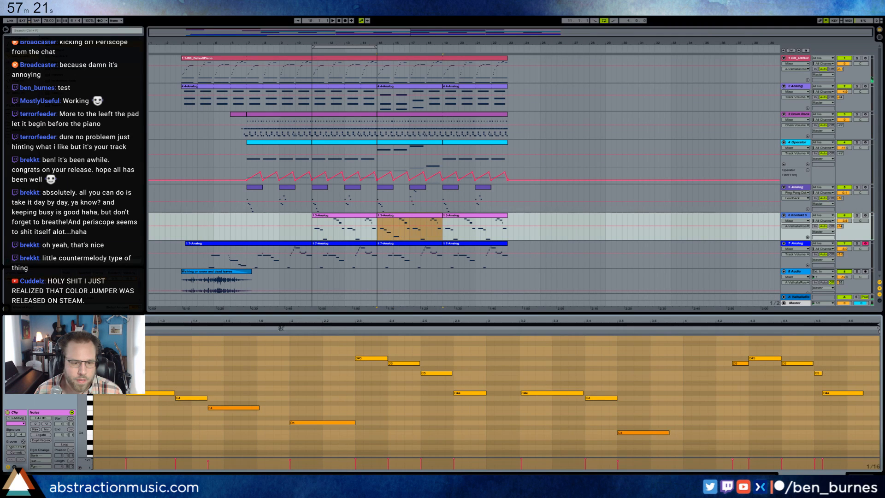
{"action": "left_click", "coordinate": [280, 329]}
{"action": "left_click", "coordinate": [317, 422]}
{"action": "key", "text": "space"}
{"action": "key", "text": "Up"}
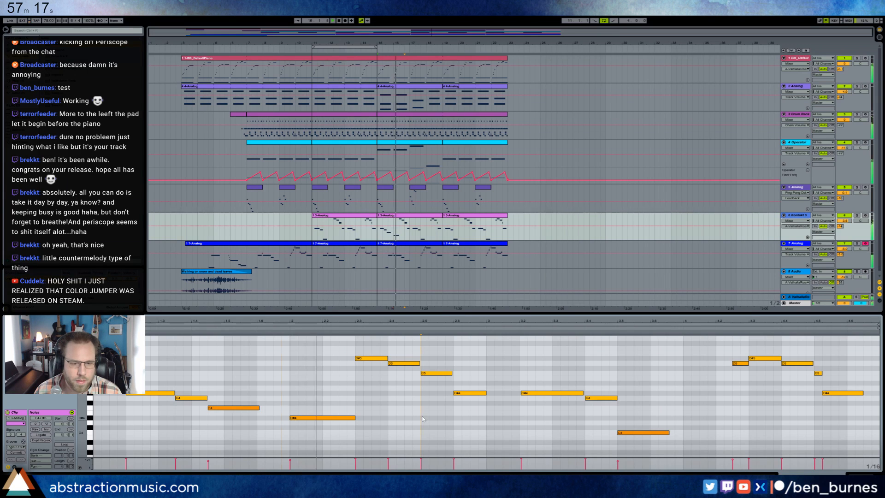
Step: In bar 16 of the 6 Kontakt clip, shift the D5, C5 and G#4 notes earlier, shorten the preceding D#5 and play the section
{"action": "left_click", "coordinate": [395, 363]}
{"action": "left_click_drag", "start_coordinate": [432, 374], "coordinate": [416, 374]}
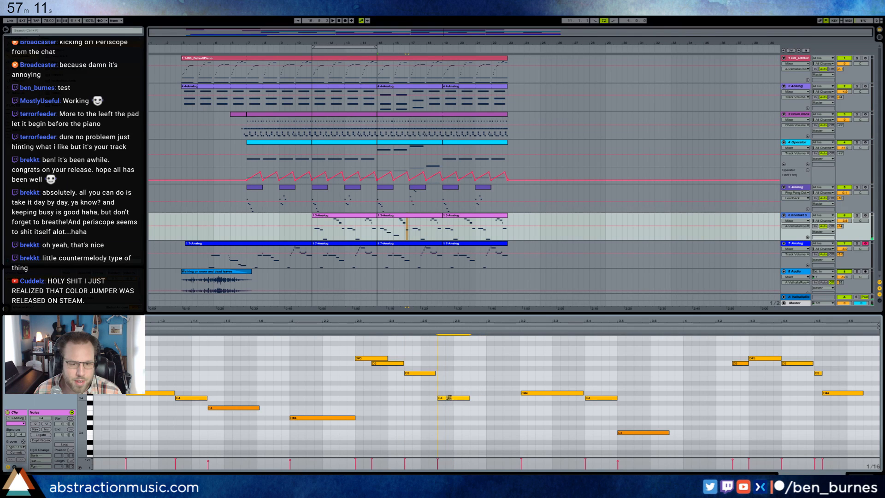
{"action": "key", "text": "space"}
{"action": "left_click_drag", "start_coordinate": [388, 358], "coordinate": [371, 358]}
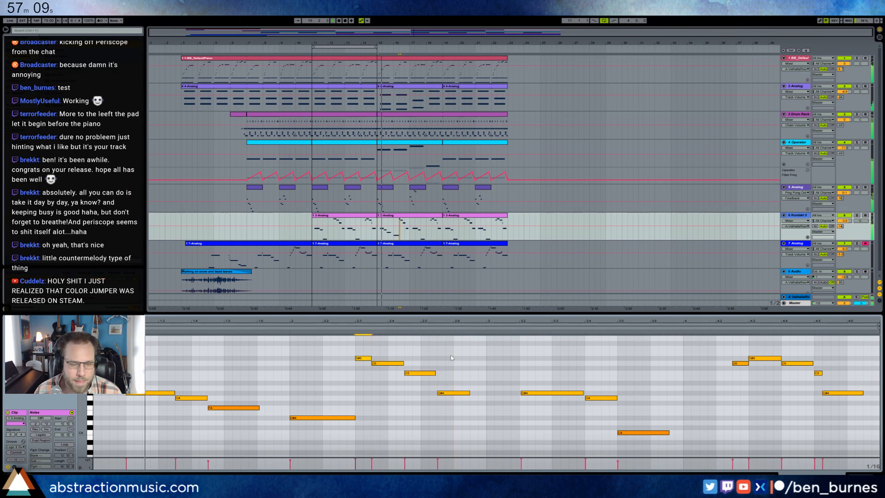
{"action": "left_click", "coordinate": [457, 383]}
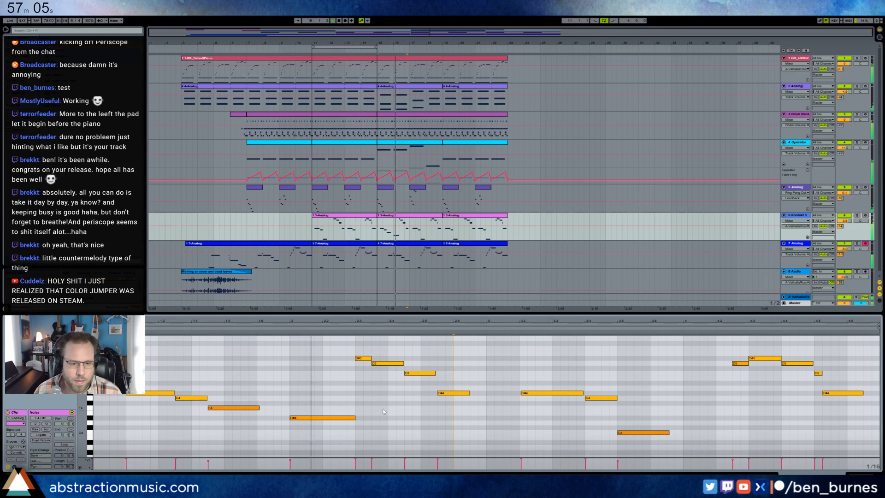
Step: Lower the two-beat note at bar 16 of the 6 Kontakt clip to C4 and audition it
{"action": "left_click", "coordinate": [314, 417]}
{"action": "key", "text": "Down"}
{"action": "key", "text": "Down"}
{"action": "key", "text": "Down"}
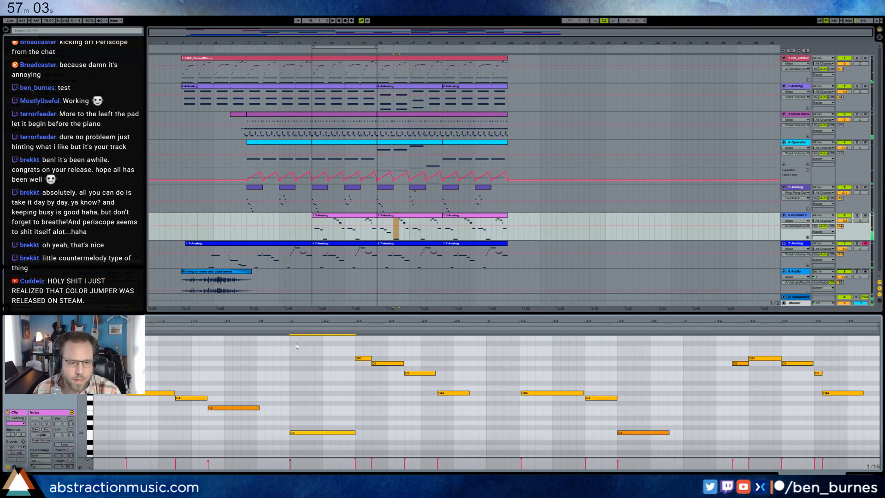
{"action": "left_click", "coordinate": [282, 331]}
{"action": "left_click", "coordinate": [296, 380]}
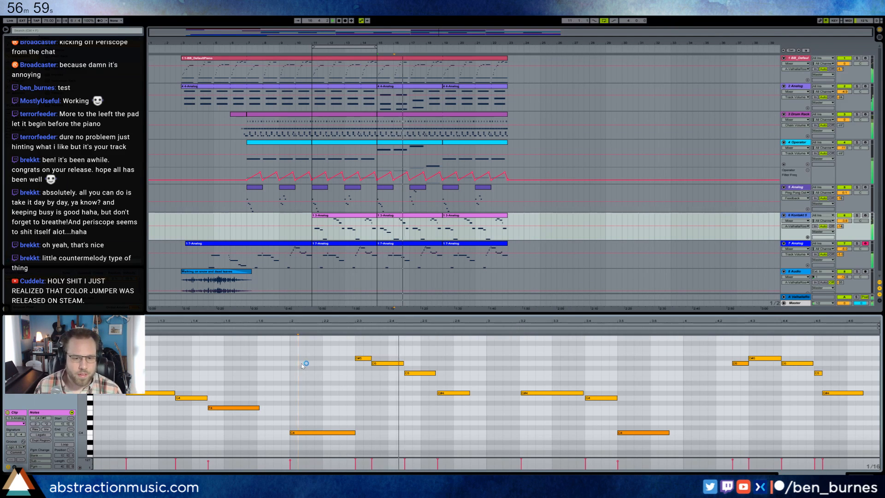
Step: Shift the C5 and G#4 notes in bar 16 of the 6 Kontakt clip slightly earlier and add a G4 note at bar 17
{"action": "left_click_drag", "start_coordinate": [418, 374], "coordinate": [411, 377]}
{"action": "left_click_drag", "start_coordinate": [453, 395], "coordinate": [436, 395]}
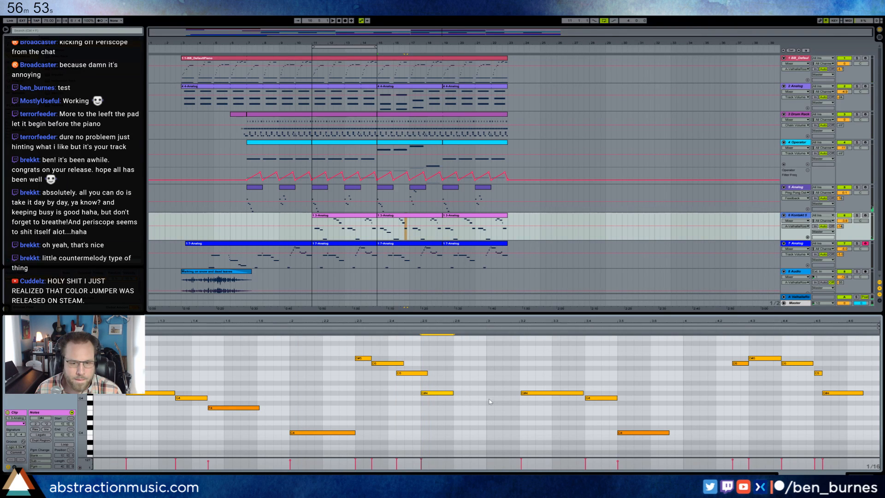
{"action": "double_click", "coordinate": [490, 399]}
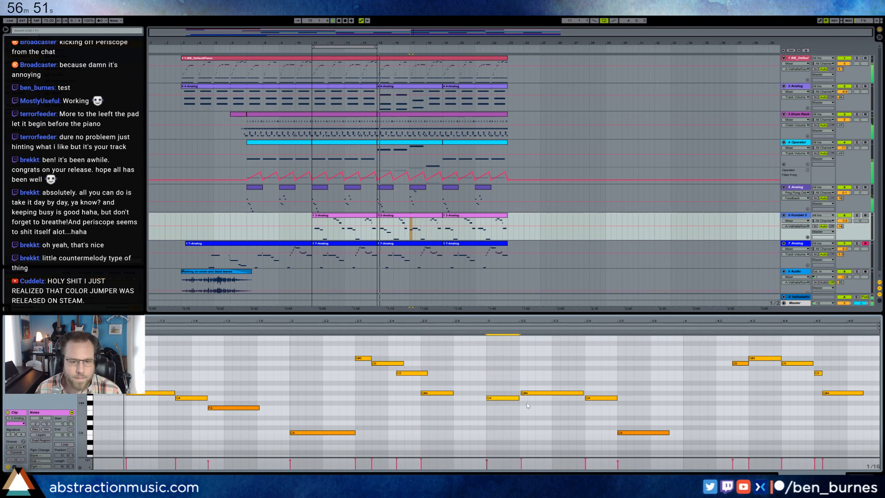
Step: In the 6 Kontakt clip, shorten the C5 note in bar 16 and raise the last G4 in bar 17 to C5
{"action": "left_click", "coordinate": [527, 405]}
{"action": "left_click_drag", "start_coordinate": [390, 352], "coordinate": [419, 373]}
{"action": "left_click", "coordinate": [544, 377]}
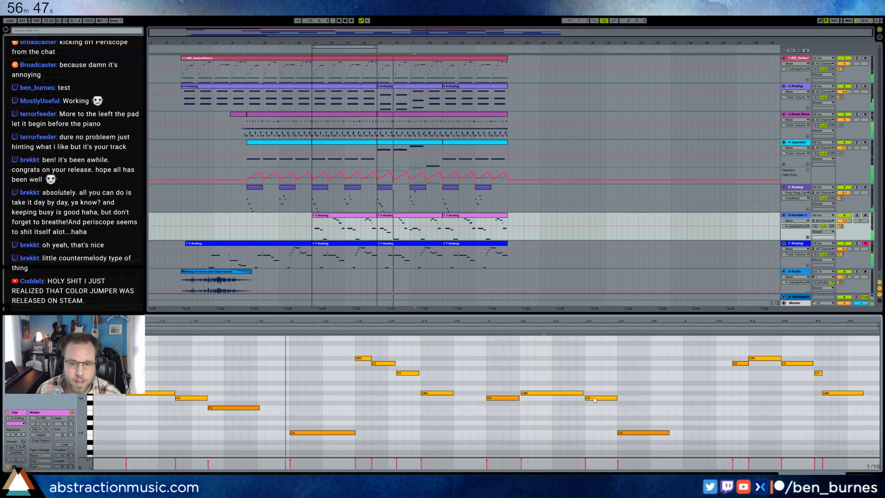
{"action": "left_click_drag", "start_coordinate": [594, 400], "coordinate": [595, 375]}
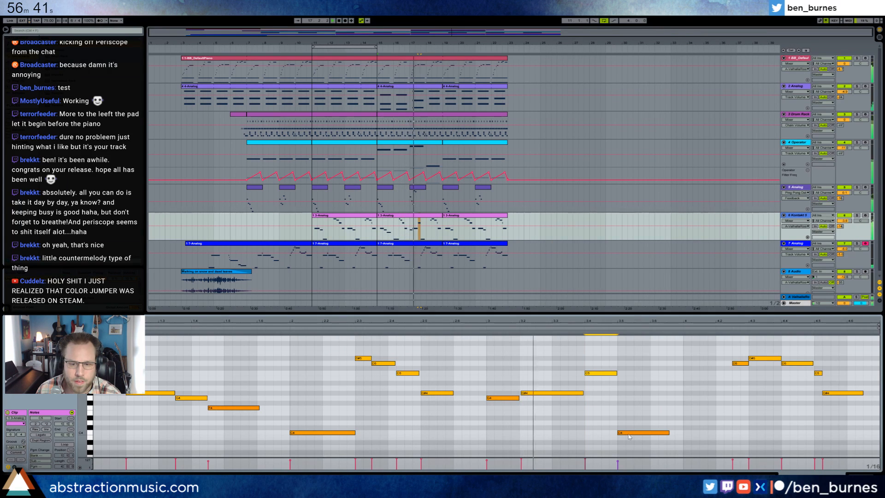
Step: In bar 17 of the 6 Kontakt clip, lengthen the G4, move and shorten the G#4 after it, and start the C5 right where it ends
{"action": "left_click", "coordinate": [505, 397]}
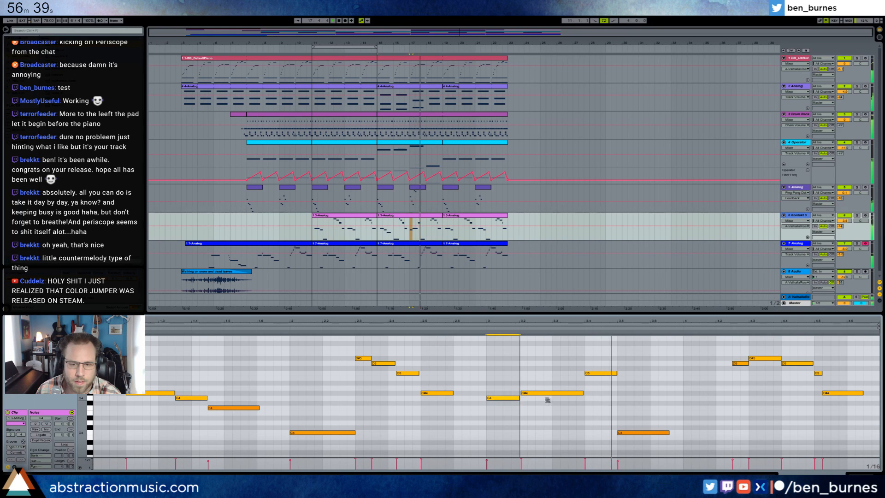
{"action": "mouse_move", "coordinate": [547, 400]}
{"action": "left_mouse_down"}
{"action": "mouse_move", "coordinate": [555, 400]}
{"action": "mouse_move", "coordinate": [536, 399]}
{"action": "mouse_move", "coordinate": [549, 395]}
{"action": "left_mouse_up"}
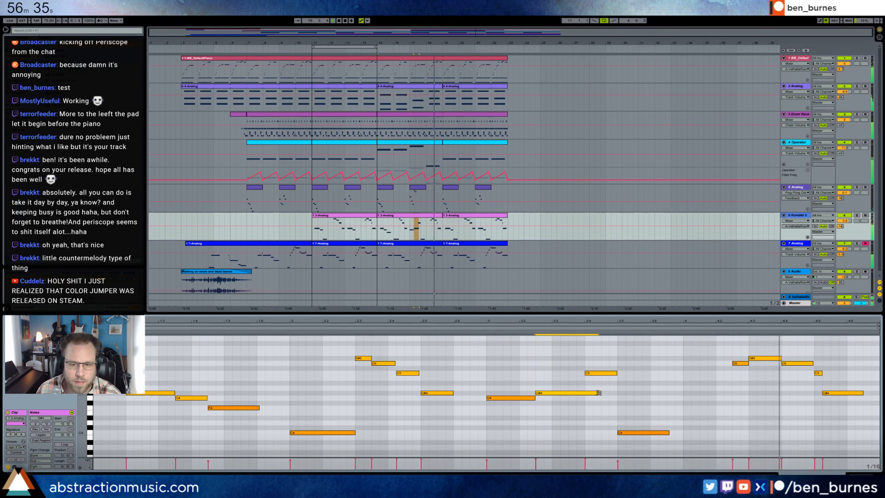
{"action": "left_click_drag", "start_coordinate": [599, 393], "coordinate": [552, 393]}
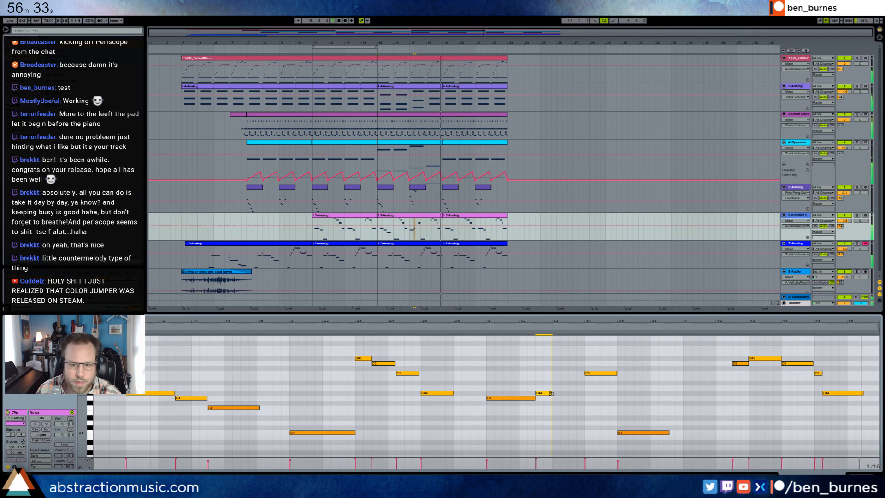
{"action": "mouse_move", "coordinate": [613, 373]}
{"action": "left_mouse_down"}
{"action": "mouse_move", "coordinate": [583, 374]}
{"action": "mouse_move", "coordinate": [617, 374]}
{"action": "left_mouse_up"}
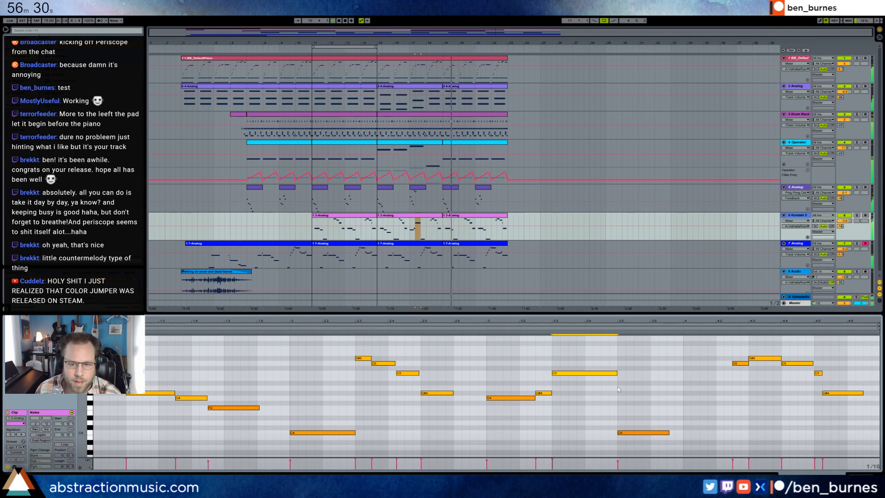
Step: Delete the C4 note at the end of bar 17 and add a short C4 leading into the bar 18 phrase
{"action": "double_click", "coordinate": [630, 433]}
{"action": "double_click", "coordinate": [721, 432]}
{"action": "left_click_drag", "start_coordinate": [723, 433], "coordinate": [731, 433]}
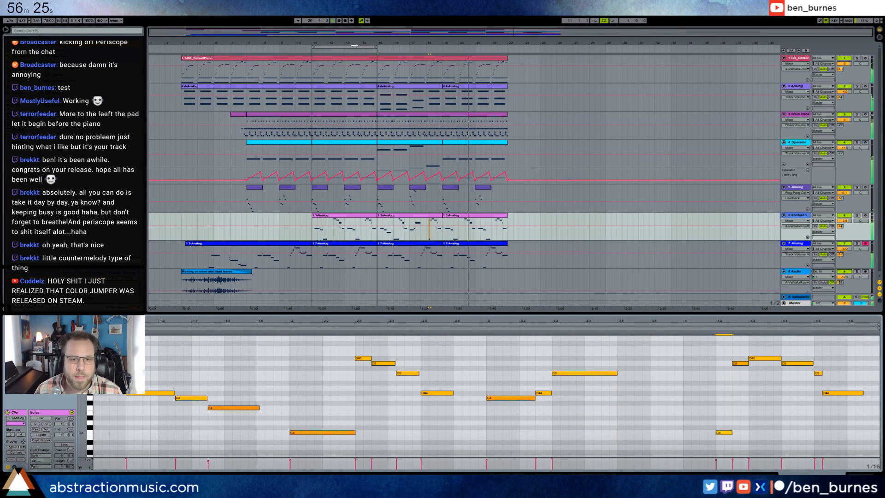
Step: Move the loop to bars 19–23 and insert a new MIDI track below 7 Analog
{"action": "left_click_drag", "start_coordinate": [354, 45], "coordinate": [483, 45]}
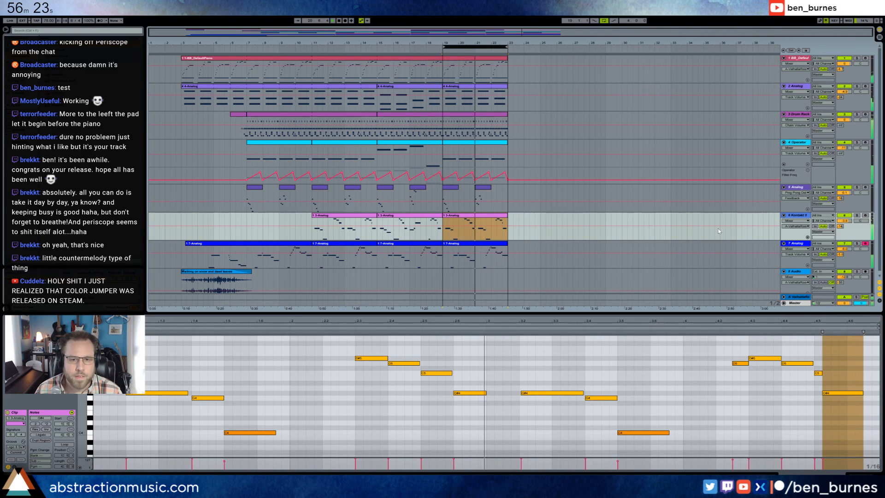
{"action": "left_click", "coordinate": [812, 476]}
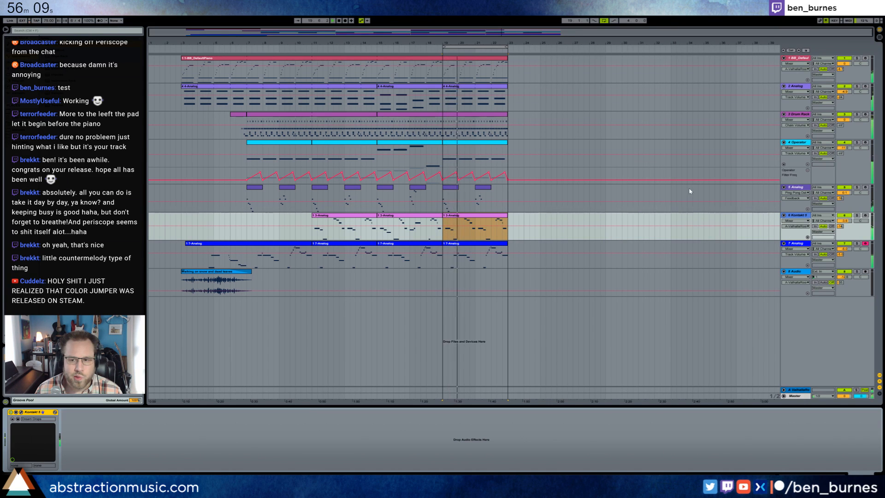
{"action": "left_click", "coordinate": [799, 245]}
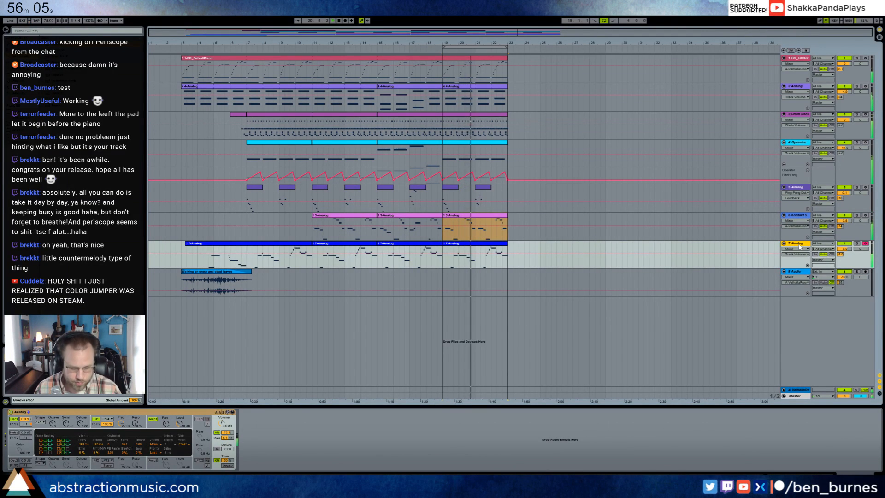
{"action": "key", "text": "ctrl+shift+t"}
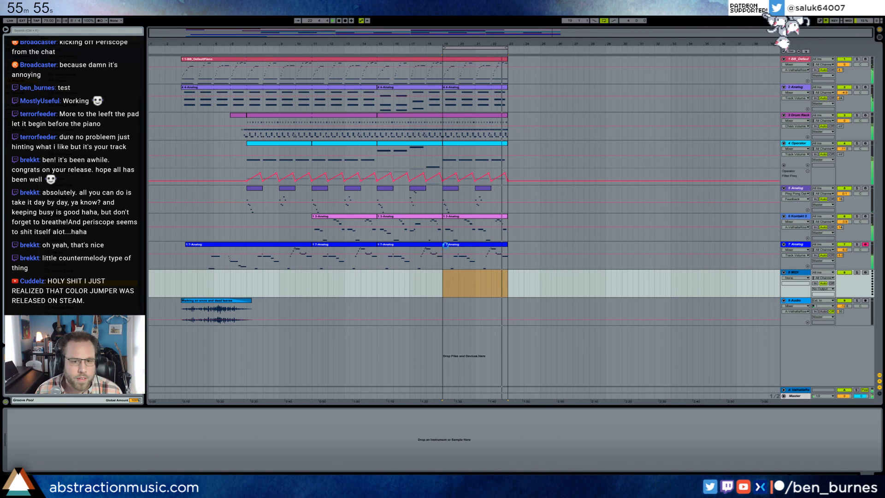
Step: Lower the velocity of all notes in the 6 Kontakt clip that starts at bar 19
{"action": "double_click", "coordinate": [455, 216]}
{"action": "key", "text": "ctrl+a"}
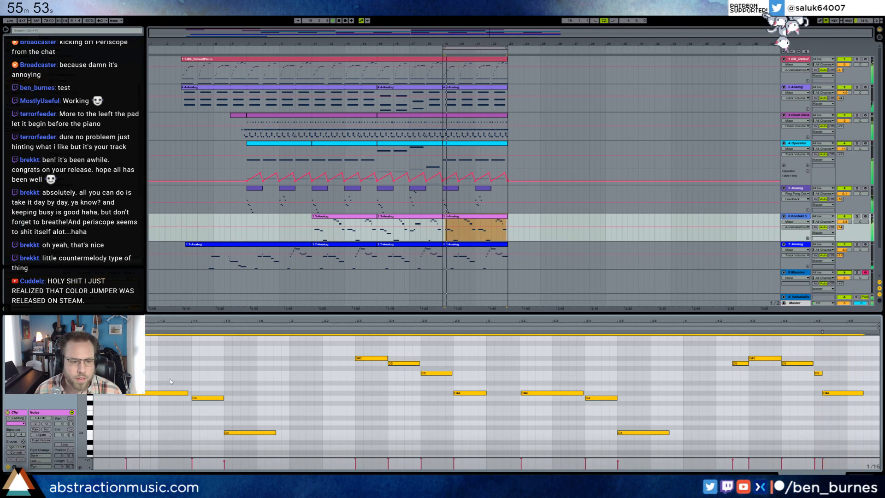
{"action": "left_click_drag", "start_coordinate": [162, 393], "coordinate": [161, 428]}
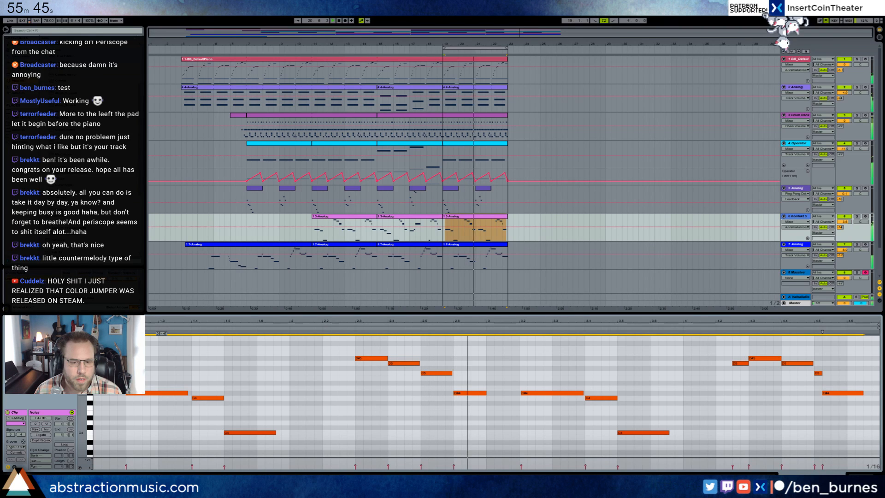
Step: Select the 8 Massive track, move the Massive window aside and set the playback start to bar 19
{"action": "scroll", "coordinate": [761, 226], "scroll_direction": "down", "scroll_amount": 2}
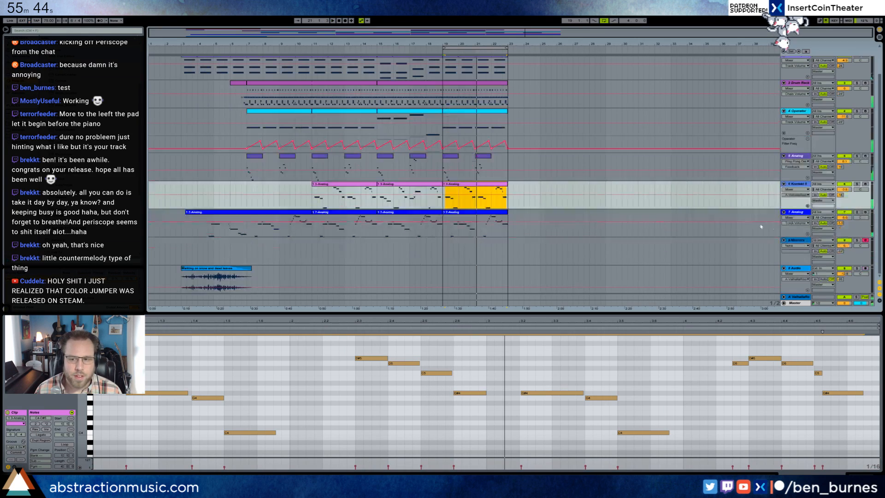
{"action": "left_click", "coordinate": [796, 239]}
{"action": "left_click_drag", "start_coordinate": [544, 179], "coordinate": [222, 117]}
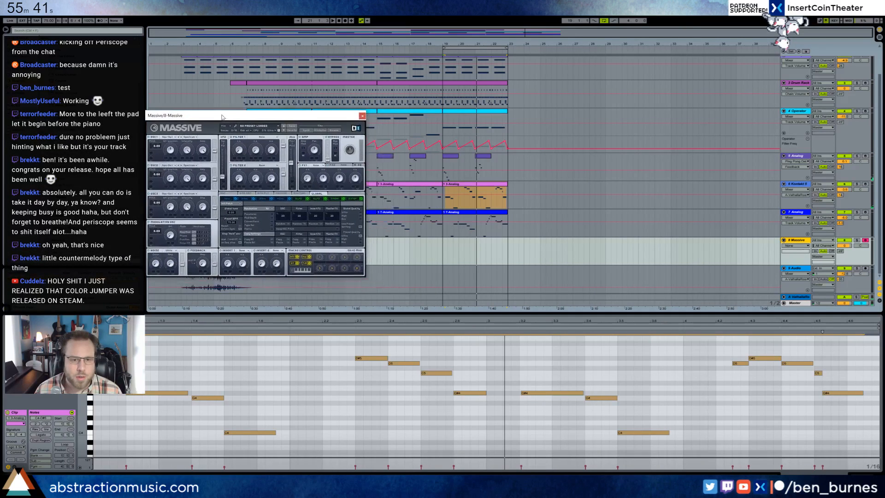
{"action": "left_click", "coordinate": [447, 249]}
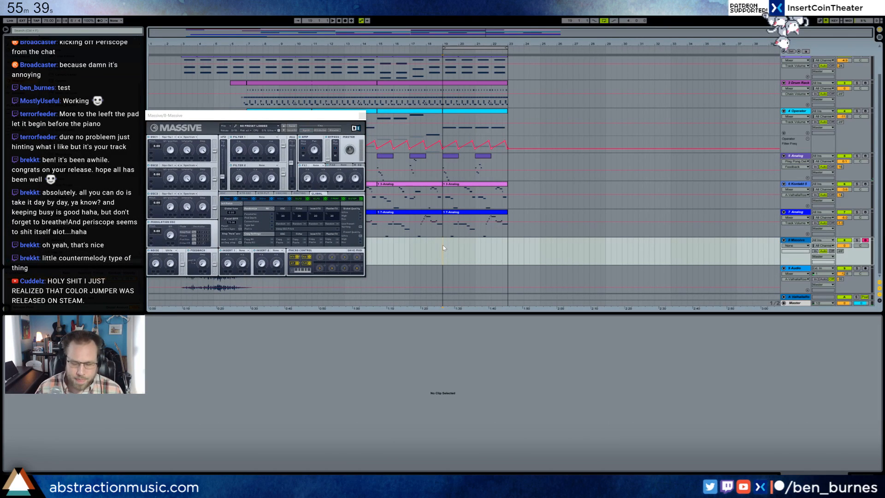
{"action": "left_click", "coordinate": [444, 248]}
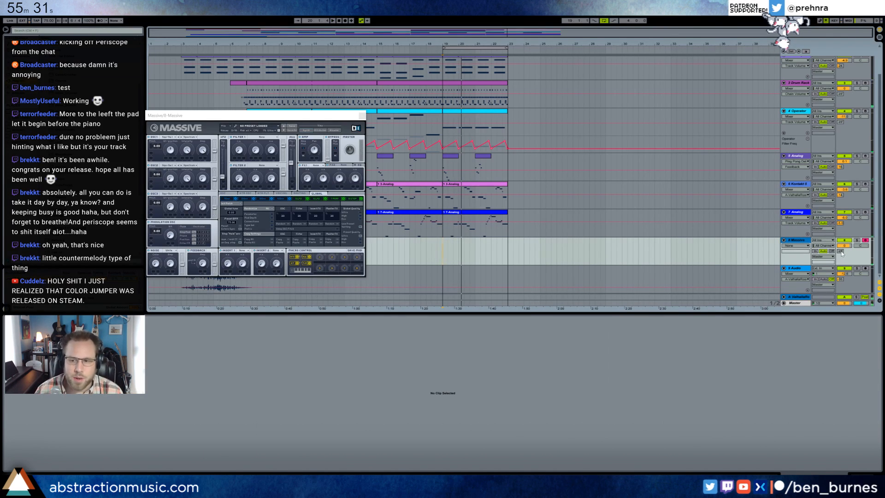
Step: Raise the Massive track's send to the Valhalla return and load an effect into Massive's FX1 slot
{"action": "left_click_drag", "start_coordinate": [839, 251], "coordinate": [840, 230]}
{"action": "left_click_drag", "start_coordinate": [303, 116], "coordinate": [343, 215]}
{"action": "left_click", "coordinate": [352, 268]}
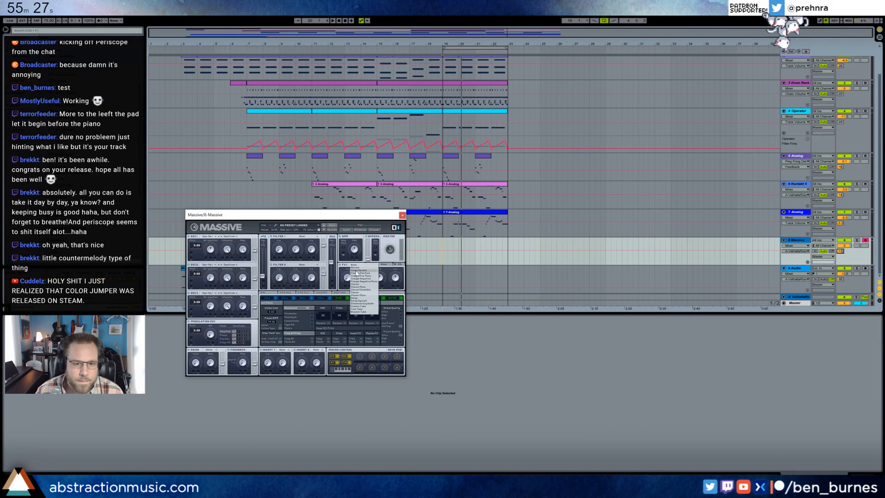
{"action": "left_click", "coordinate": [359, 277]}
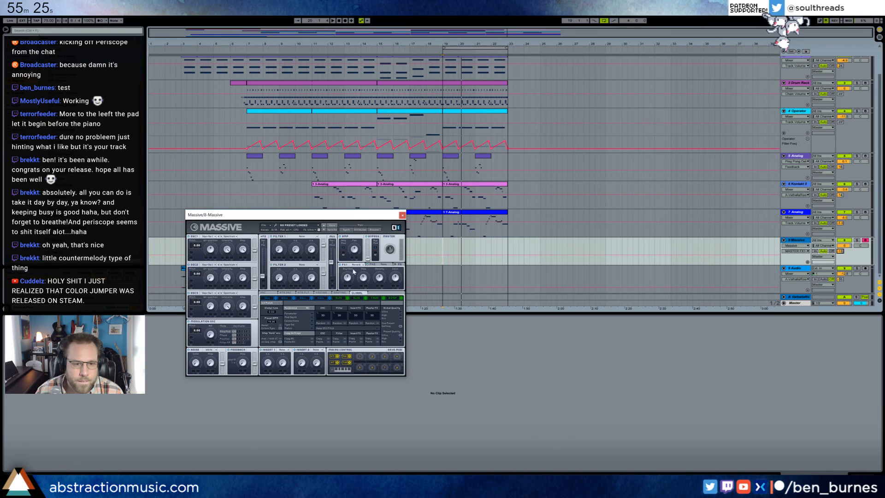
Step: Adjust Massive's oscillator 1 wavetable position and amp, then choose a different wavetable for oscillator 2 and adjust its position
{"action": "left_click_drag", "start_coordinate": [211, 249], "coordinate": [228, 261]}
{"action": "left_click_drag", "start_coordinate": [243, 249], "coordinate": [245, 267]}
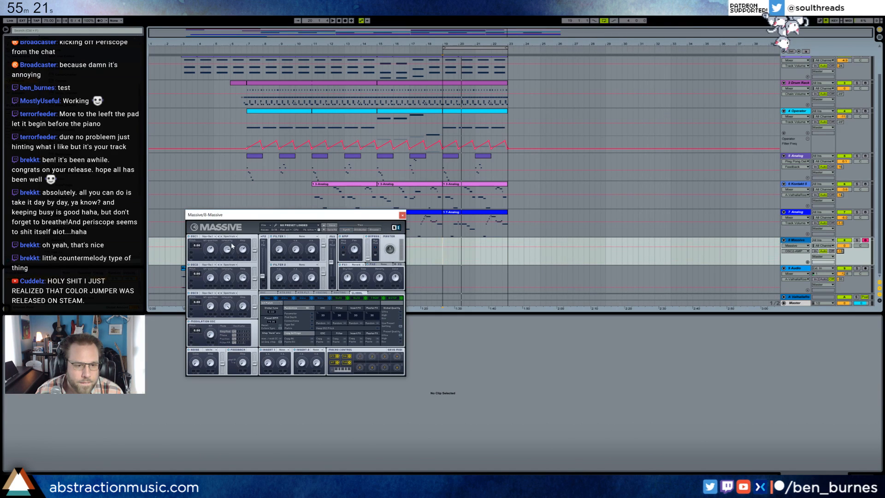
{"action": "left_click", "coordinate": [206, 265]}
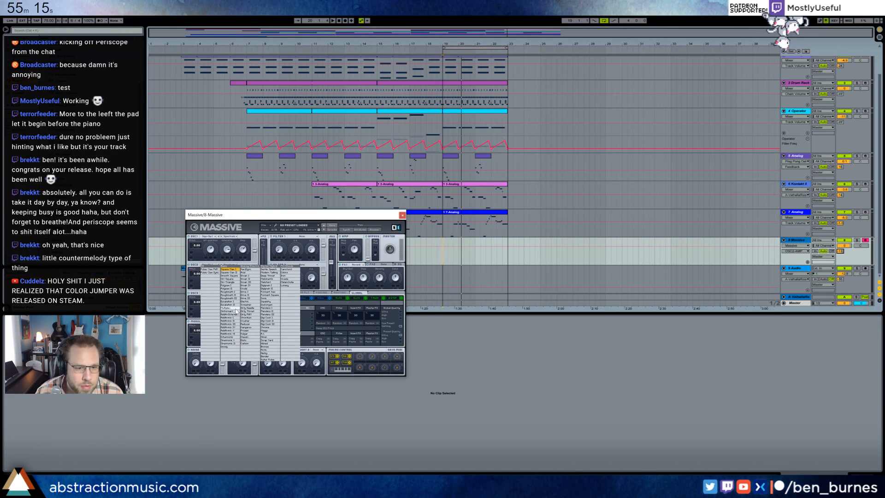
{"action": "left_click", "coordinate": [277, 318]}
{"action": "left_click_drag", "start_coordinate": [214, 280], "coordinate": [213, 262]}
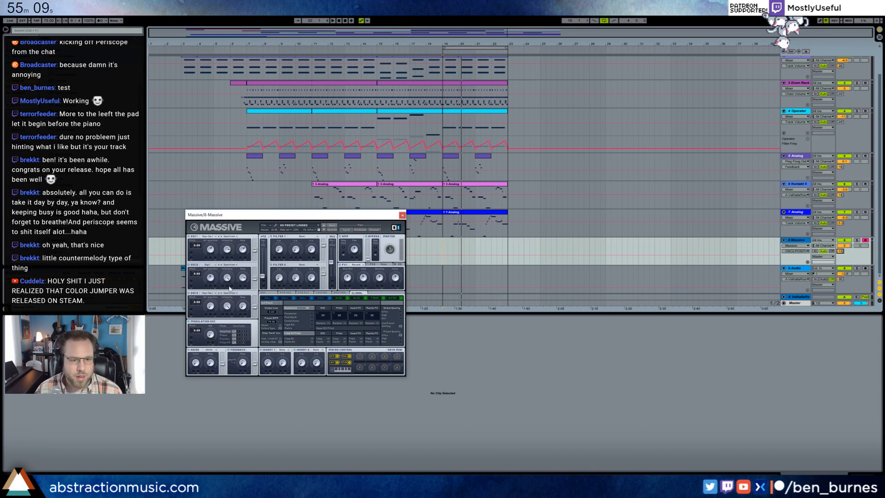
Step: Adjust oscillator 3's wavetable position and change its pitch in Massive
{"action": "left_click_drag", "start_coordinate": [211, 305], "coordinate": [235, 280]}
{"action": "left_click", "coordinate": [196, 302]}
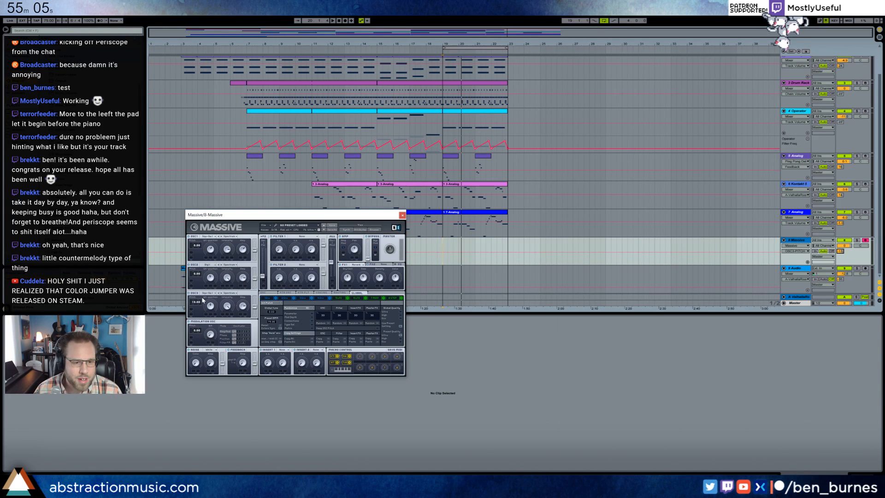
{"action": "scroll", "coordinate": [203, 300], "scroll_direction": "up", "scroll_amount": 1}
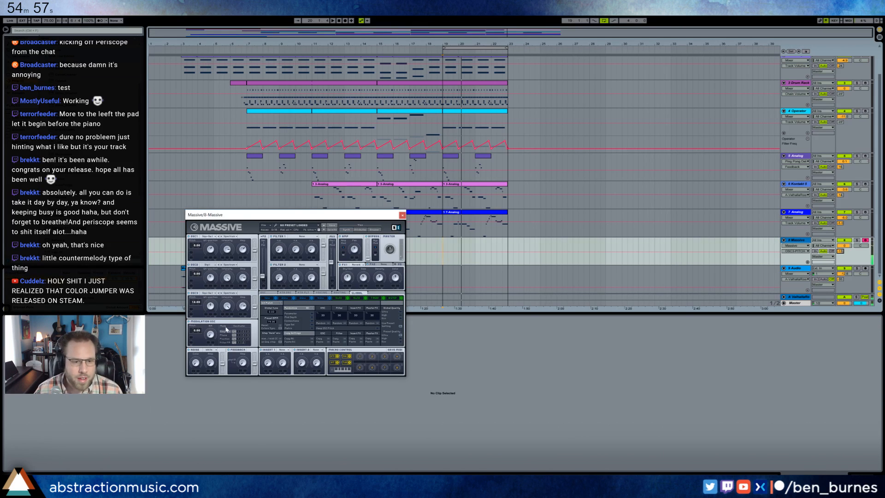
Step: Adjust the first FX1 control, change the modulation oscillator's target and raise its pitch
{"action": "left_click", "coordinate": [346, 278]}
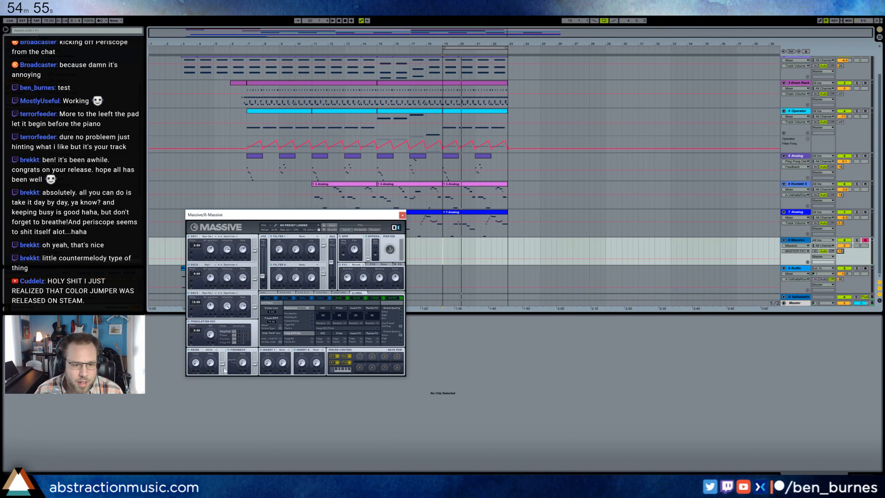
{"action": "left_click", "coordinate": [237, 335]}
{"action": "left_click_drag", "start_coordinate": [196, 332], "coordinate": [204, 321]}
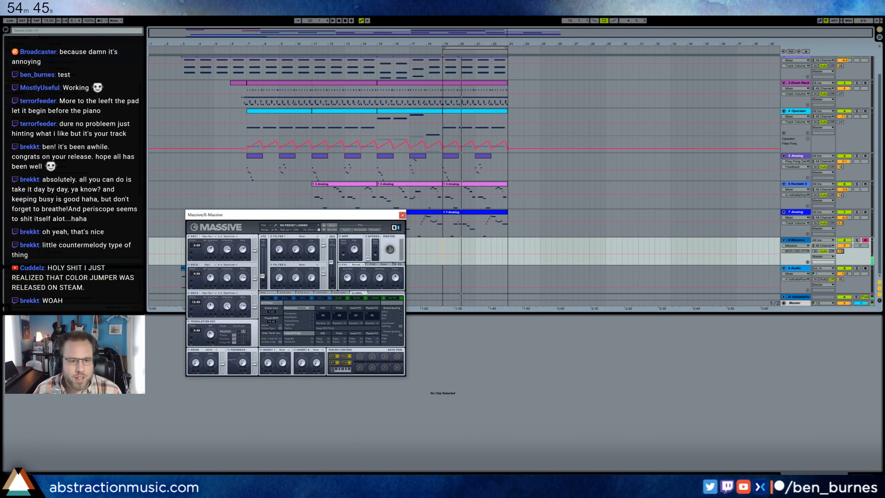
Step: Show Massive's oscillator settings, adjust Filter 1's first control and set the filter to a low-pass type
{"action": "left_click", "coordinate": [266, 294]}
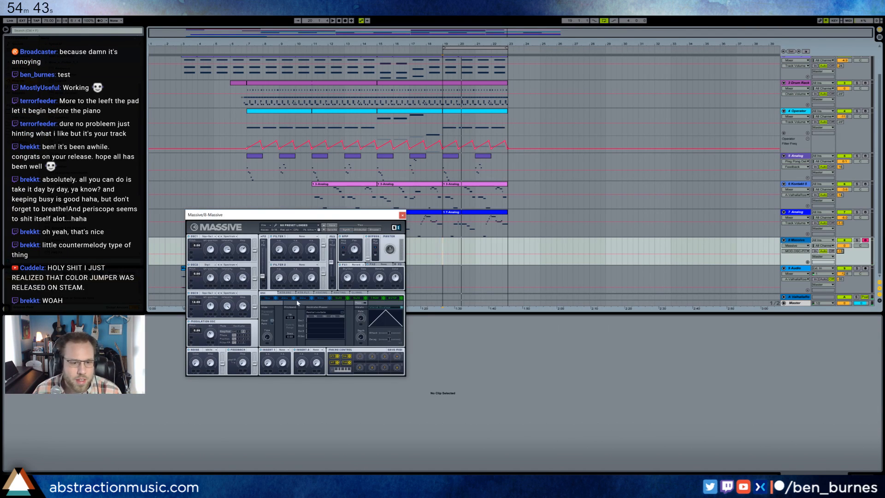
{"action": "left_click_drag", "start_coordinate": [280, 251], "coordinate": [280, 241]}
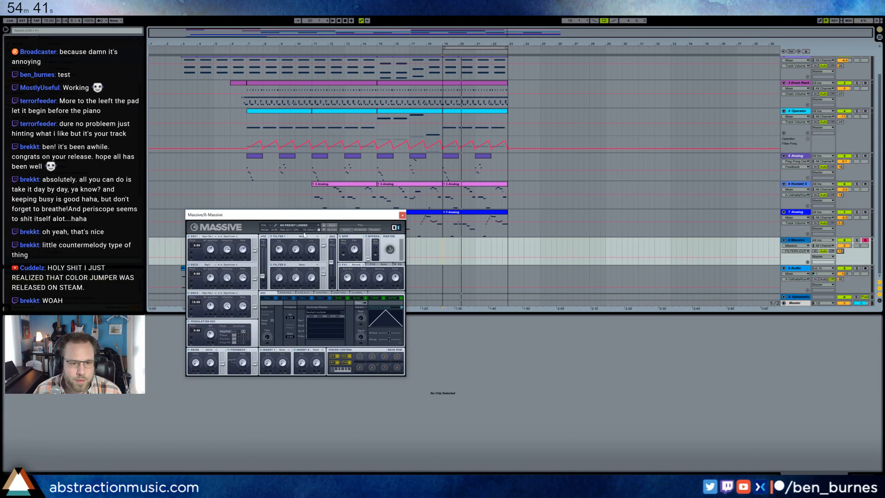
{"action": "left_click", "coordinate": [302, 236]}
{"action": "left_click", "coordinate": [298, 242]}
Step: Raise the filter input routing fader and route oscillators 1 and 2 further toward Filter 1
{"action": "left_click_drag", "start_coordinate": [263, 275], "coordinate": [263, 247]}
{"action": "left_click_drag", "start_coordinate": [255, 250], "coordinate": [254, 237]}
{"action": "left_click_drag", "start_coordinate": [255, 278], "coordinate": [256, 259]}
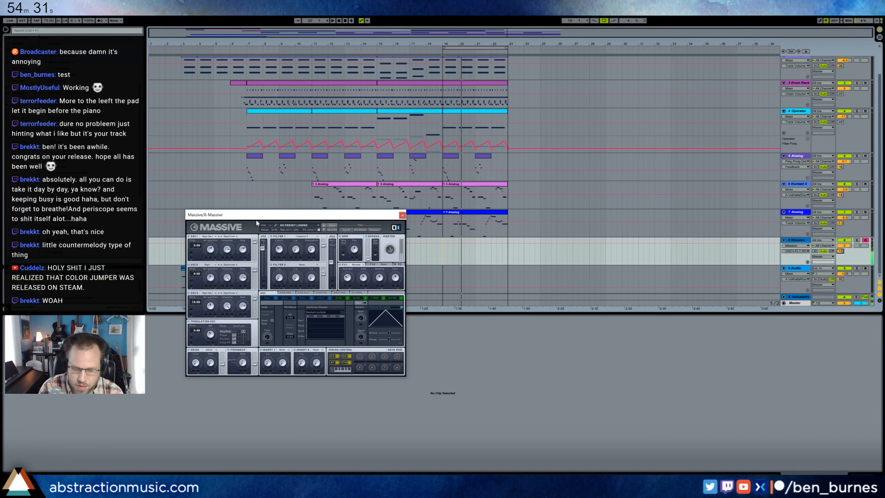
Step: Adjust Filter 1's cutoff and resonance and add modulation to the cutoff
{"action": "left_click", "coordinate": [279, 245]}
{"action": "left_click", "coordinate": [312, 250]}
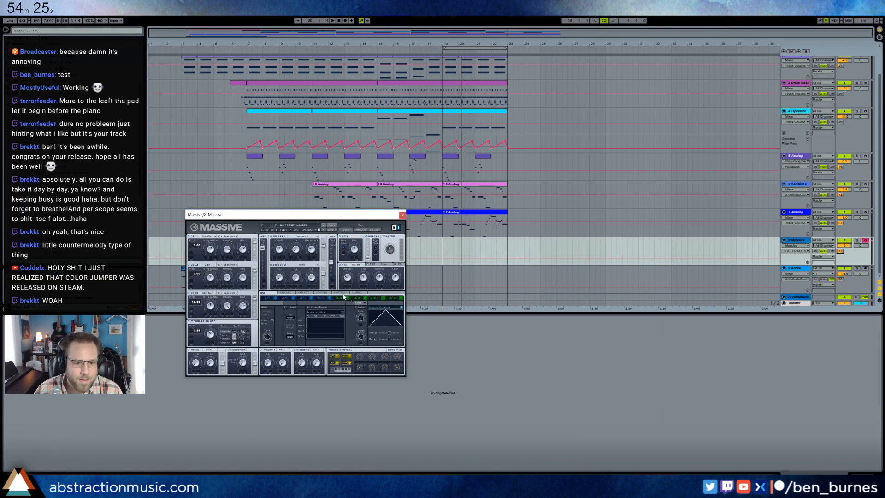
{"action": "left_click", "coordinate": [277, 252]}
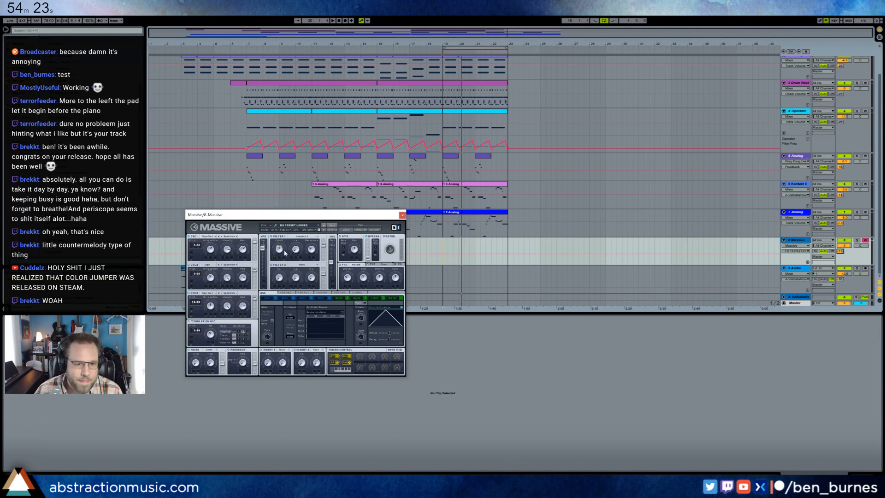
Step: Adjust the rate of the modulating LFO, fine-tune Filter 1's cutoff and change the noise oscillator's amp
{"action": "left_click", "coordinate": [343, 298]}
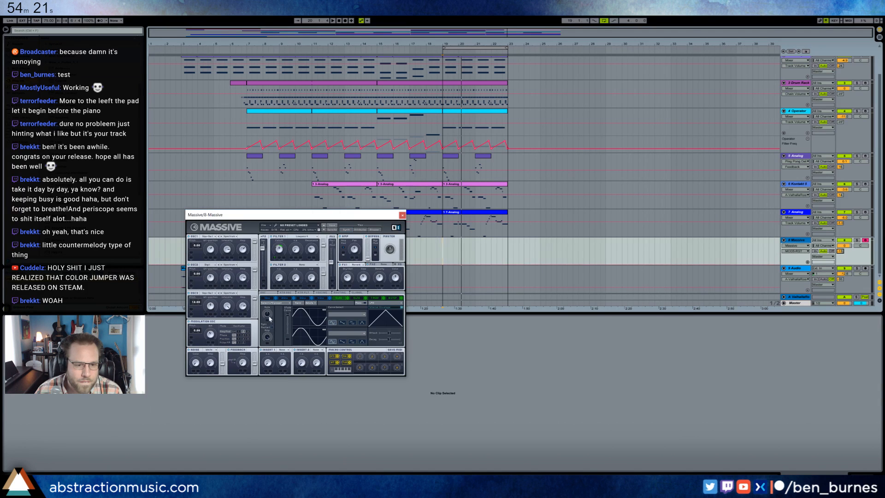
{"action": "left_click", "coordinate": [266, 316]}
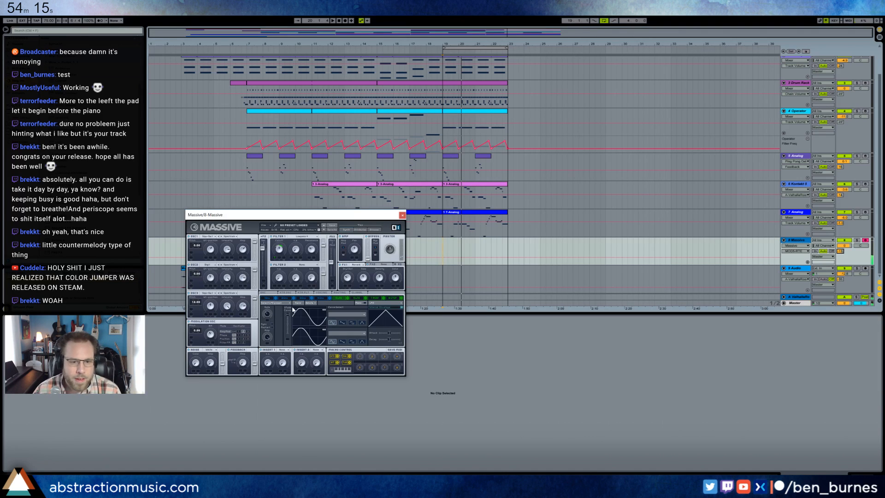
{"action": "left_click", "coordinate": [279, 252]}
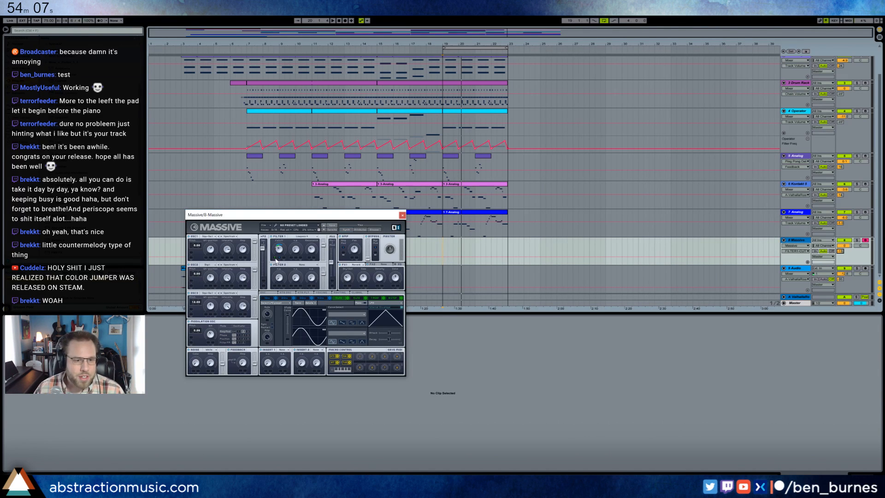
{"action": "left_click", "coordinate": [210, 362]}
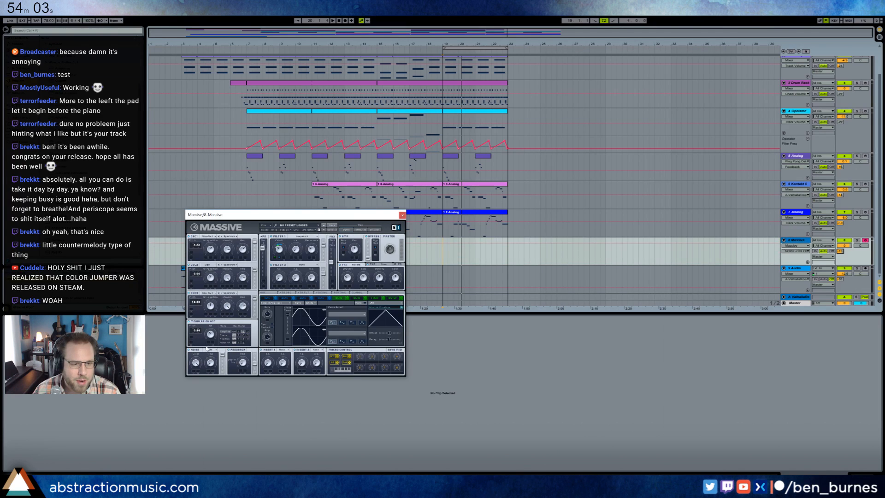
Step: Adjust the noise oscillator's amp in Massive, then load an effect into Insert 1 and tune its controls
{"action": "left_click_drag", "start_coordinate": [211, 362], "coordinate": [212, 349]}
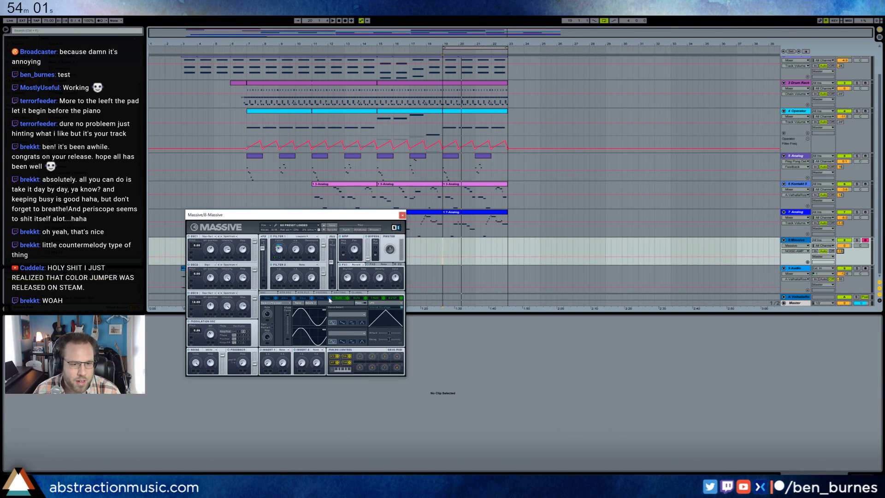
{"action": "left_click_drag", "start_coordinate": [210, 362], "coordinate": [211, 377]}
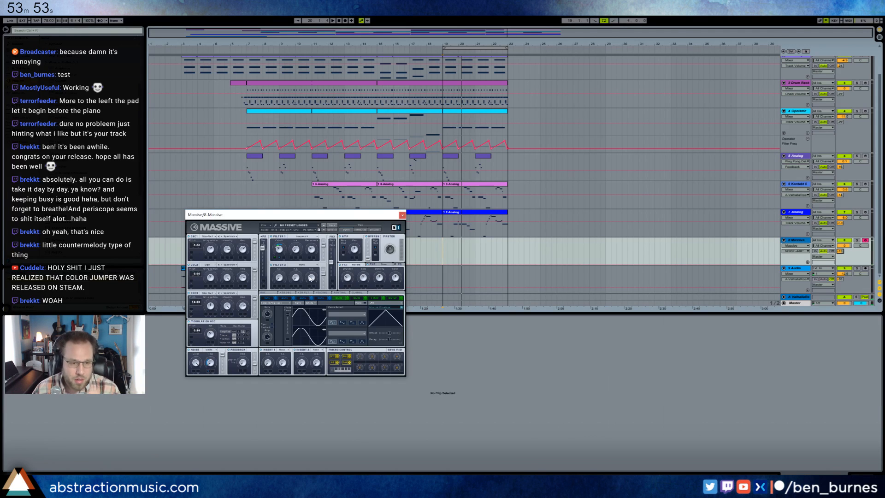
{"action": "left_click", "coordinate": [283, 350]}
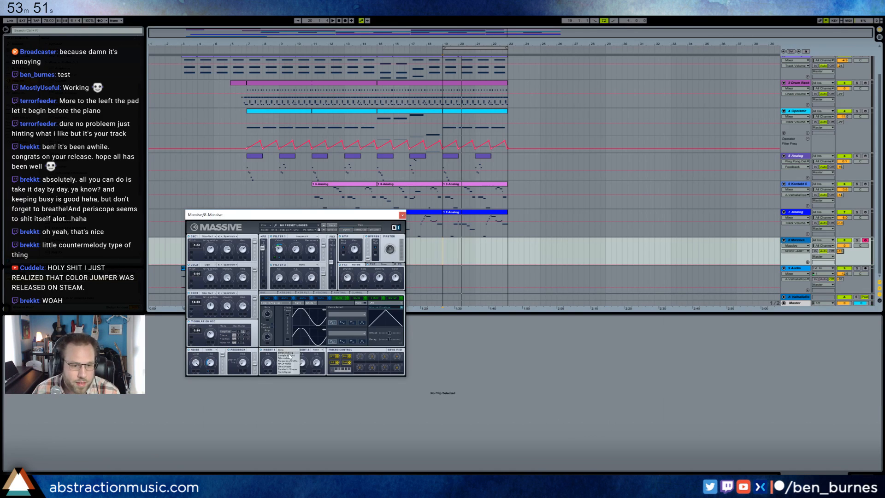
{"action": "left_click", "coordinate": [293, 360]}
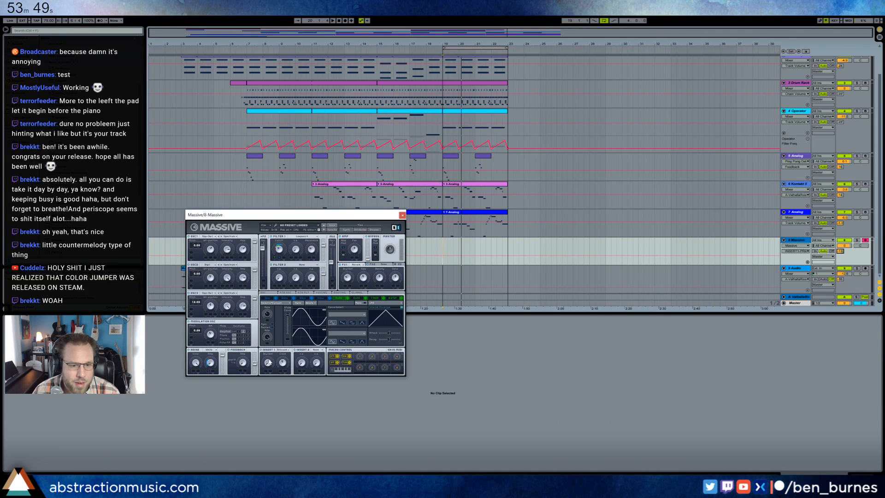
{"action": "left_click_drag", "start_coordinate": [269, 362], "coordinate": [281, 363]}
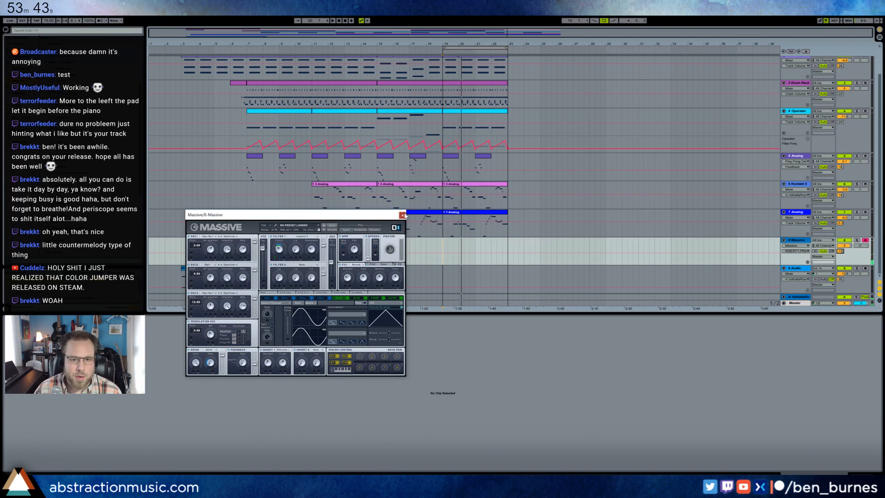
Step: Copy the Ping Pong Delay from the 5 Analog track to the Massive track and set its beat delay to 4
{"action": "left_click", "coordinate": [403, 215]}
{"action": "left_click", "coordinate": [484, 161]}
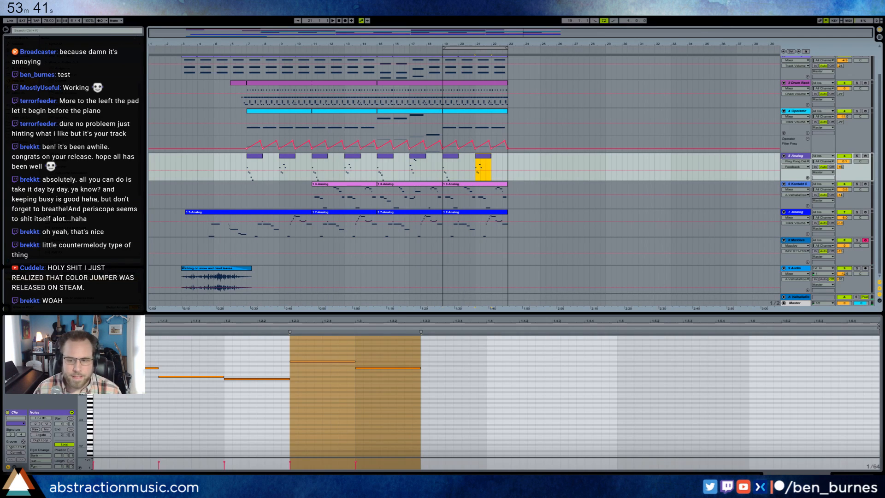
{"action": "key", "text": "shift+Tab"}
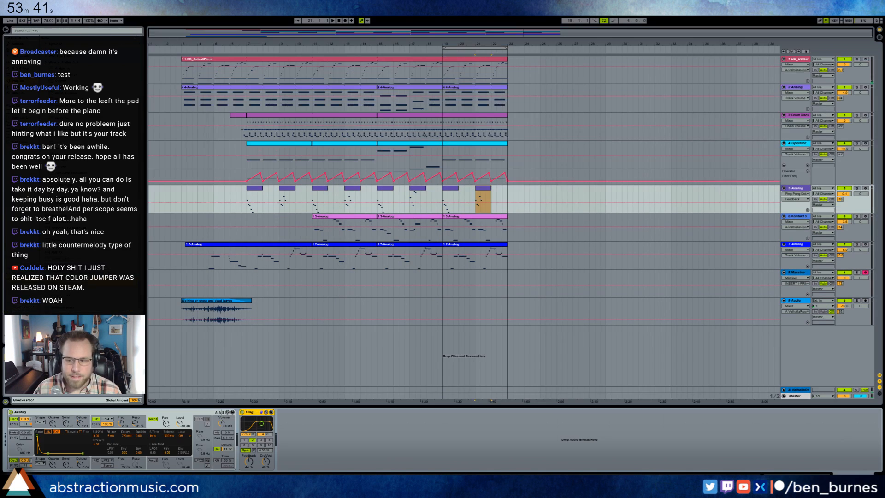
{"action": "left_click", "coordinate": [477, 290]}
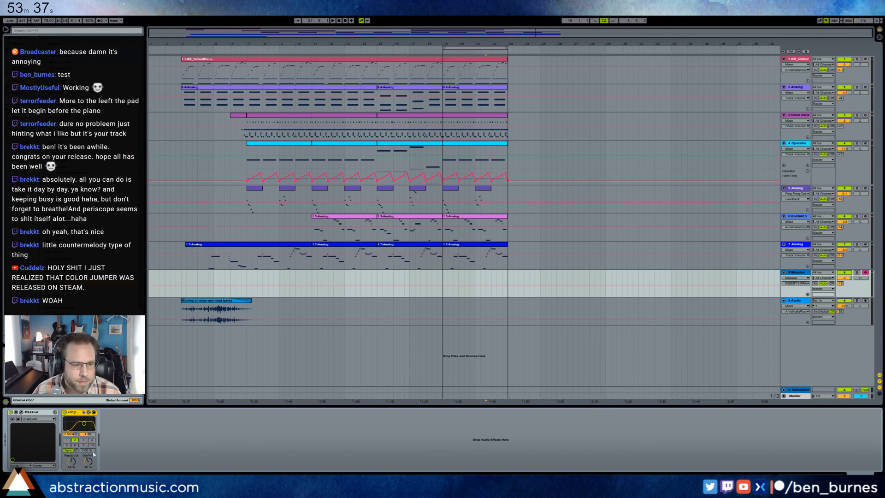
{"action": "left_click", "coordinate": [92, 440]}
Step: Play from bar 19 and examine the notes of the Kontakt track's clip in that section
{"action": "left_click", "coordinate": [444, 277]}
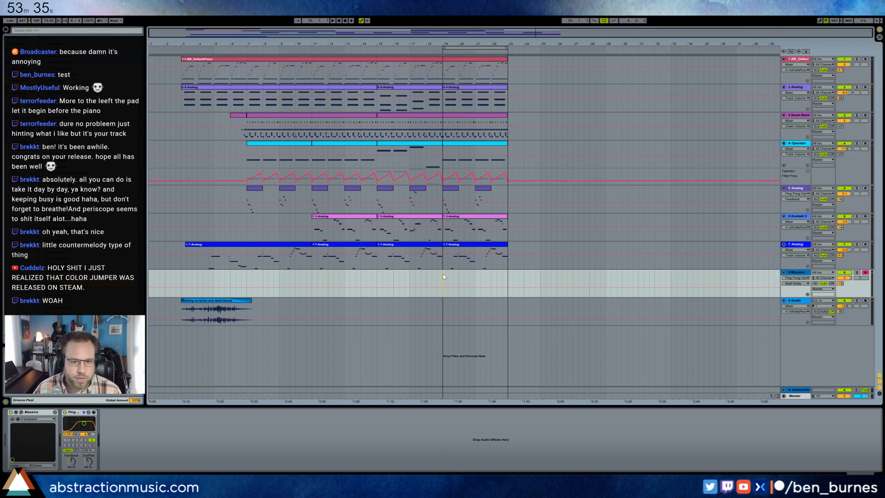
{"action": "key", "text": "space"}
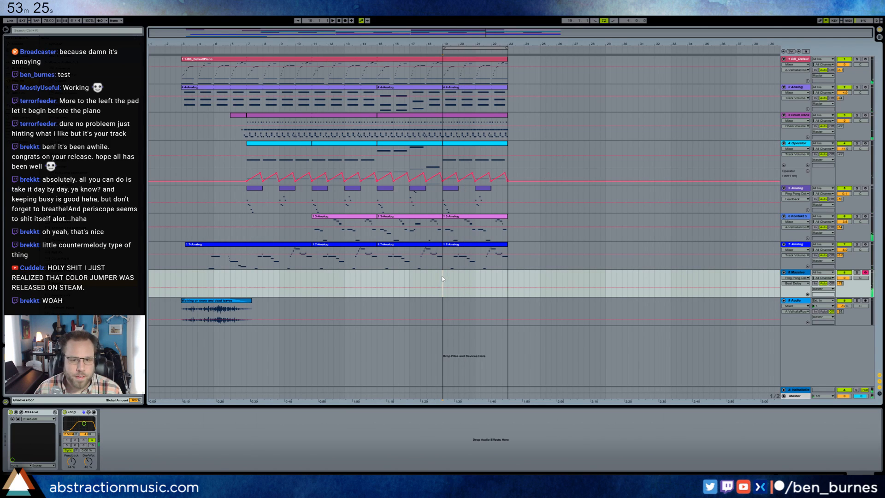
{"action": "left_click", "coordinate": [468, 220]}
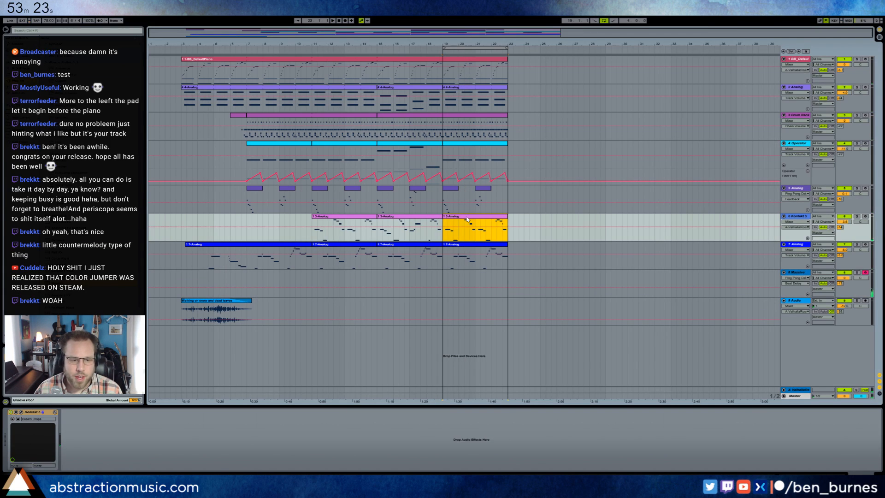
{"action": "double_click", "coordinate": [468, 219]}
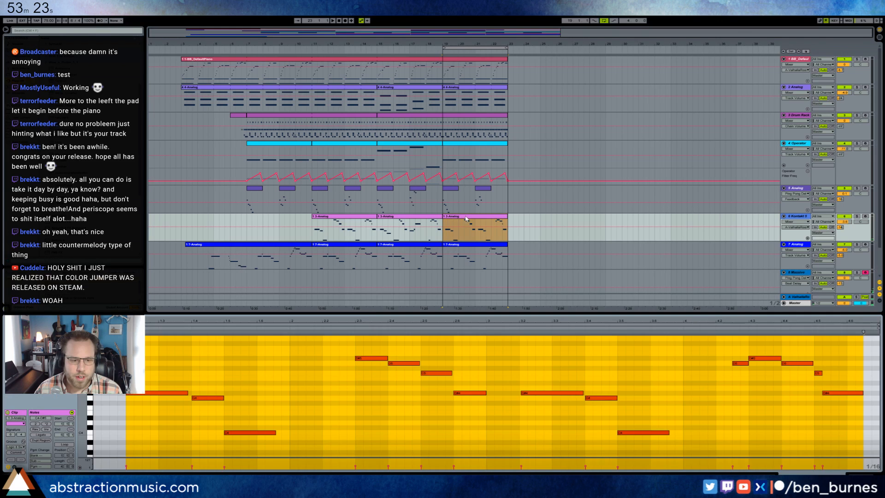
{"action": "left_click", "coordinate": [342, 343]}
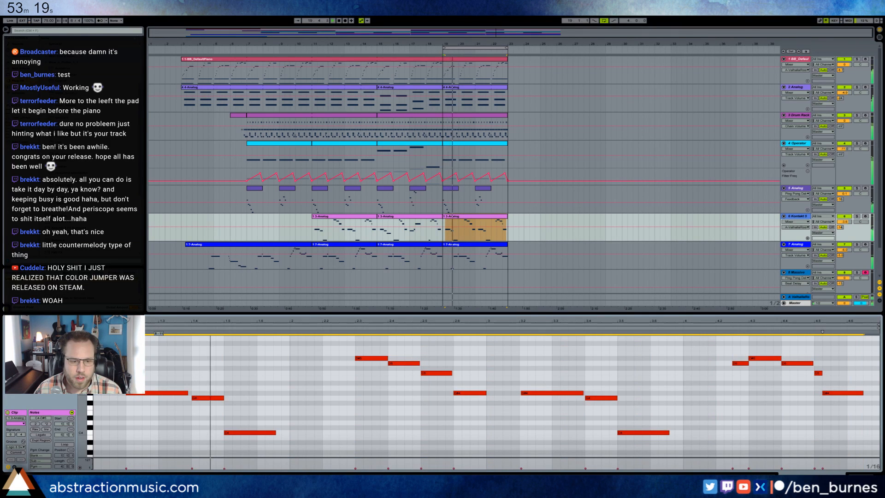
Step: Record a melody on the Massive track from bar 19 to 23 and open the recorded clip's notes
{"action": "left_click", "coordinate": [445, 280]}
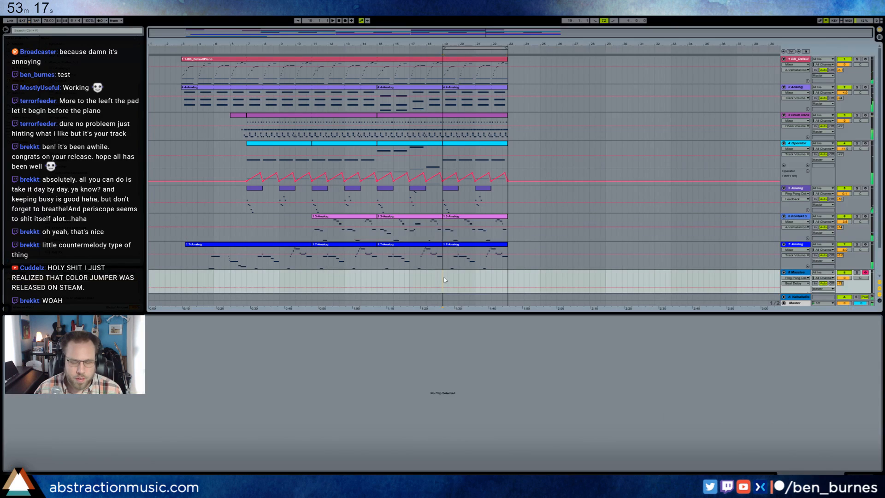
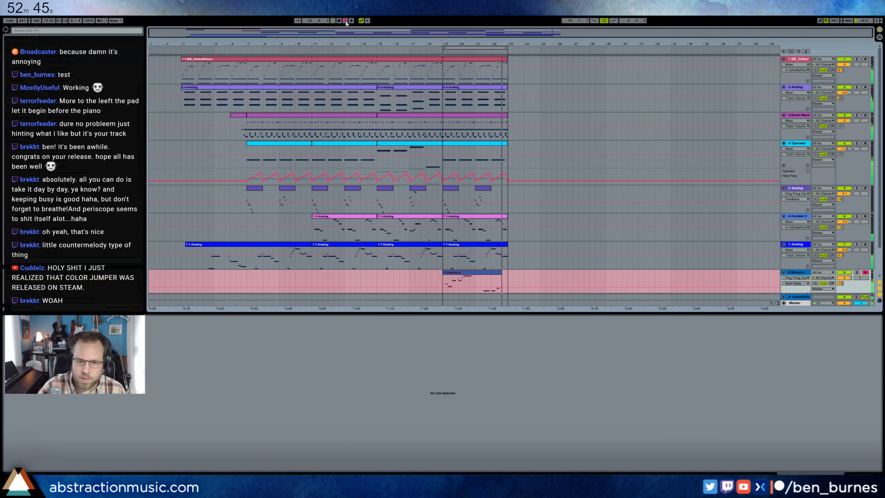
{"action": "left_click", "coordinate": [345, 21]}
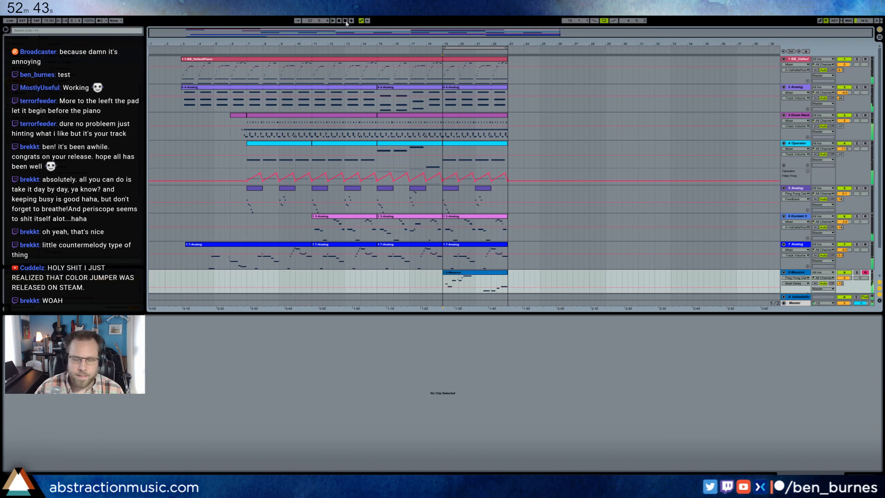
{"action": "left_click", "coordinate": [478, 278]}
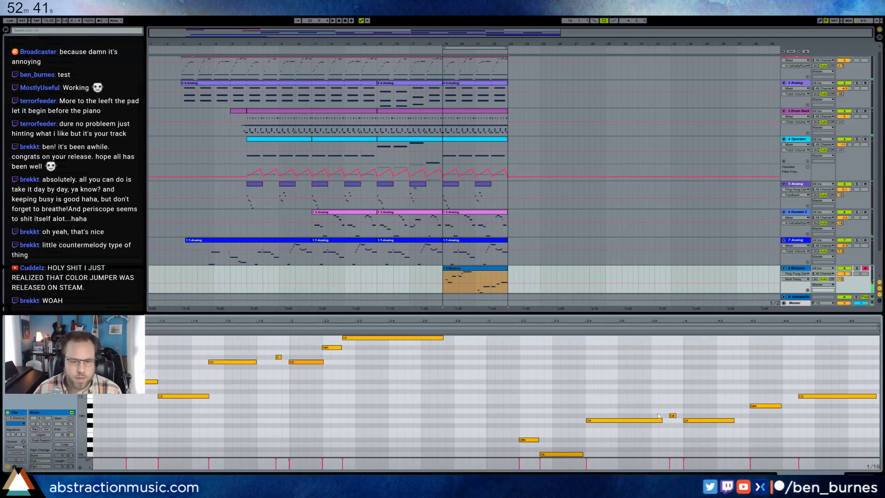
Step: Lower the dry/wet and feedback of the Massive track's Ping Pong Delay and play the recorded clip from bar 19
{"action": "left_click", "coordinate": [862, 473]}
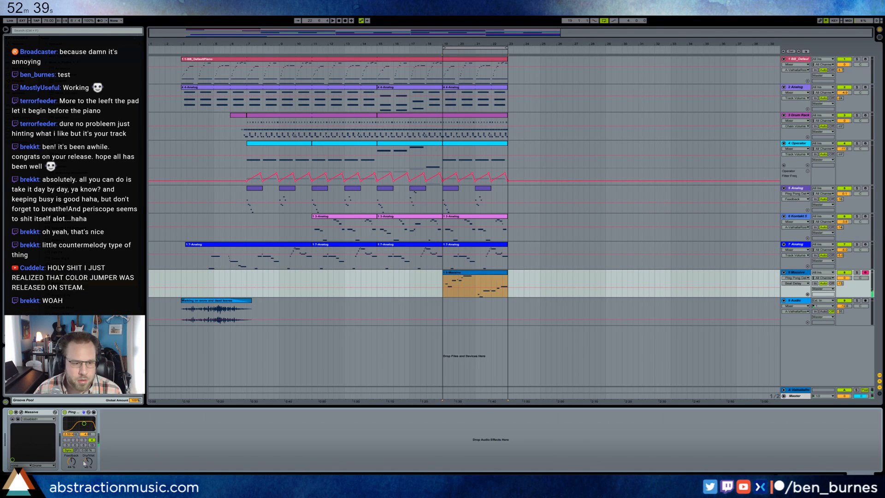
{"action": "left_click_drag", "start_coordinate": [85, 461], "coordinate": [71, 470]}
{"action": "left_click", "coordinate": [452, 272]}
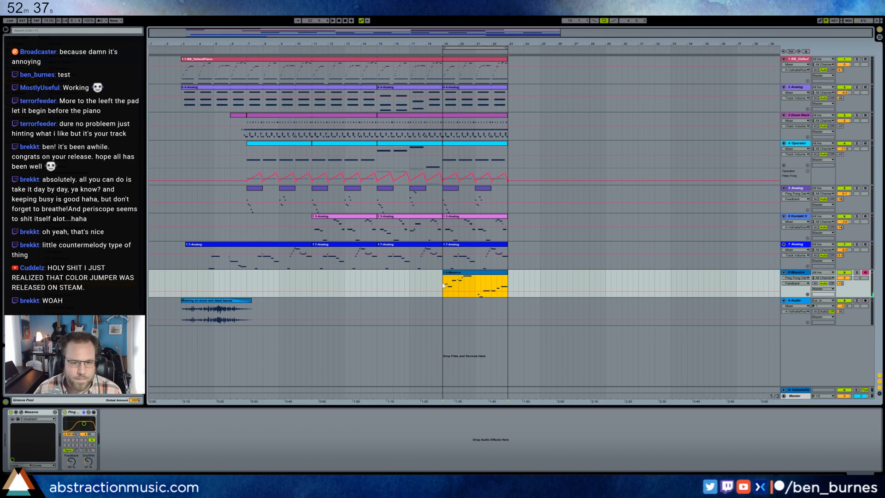
{"action": "key", "text": "space"}
Step: Open Massive and fine-tune Filter 1's resonance and the controls of the Insert 1 effect during playback
{"action": "left_click", "coordinate": [21, 412]}
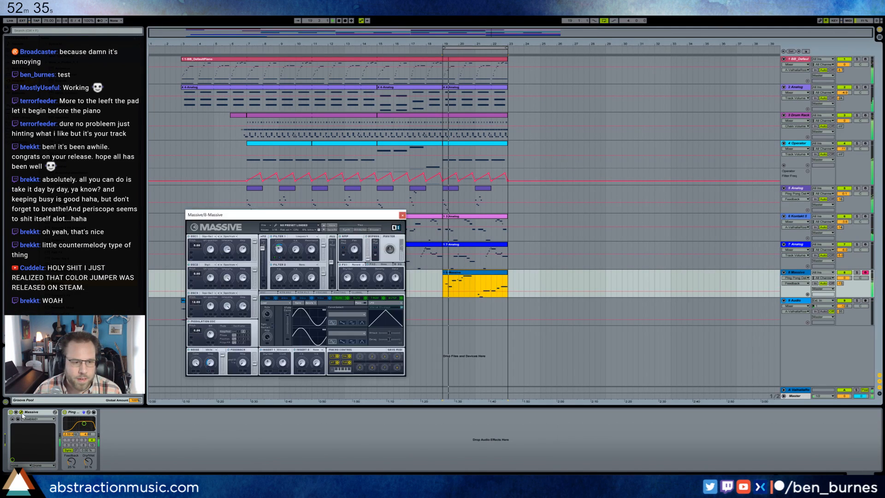
{"action": "left_click_drag", "start_coordinate": [282, 266], "coordinate": [313, 272]}
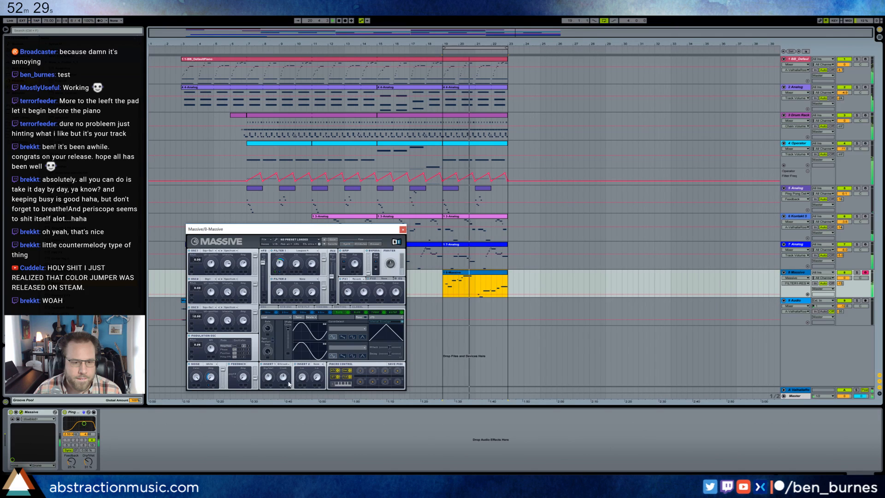
{"action": "left_click_drag", "start_coordinate": [285, 379], "coordinate": [267, 377]}
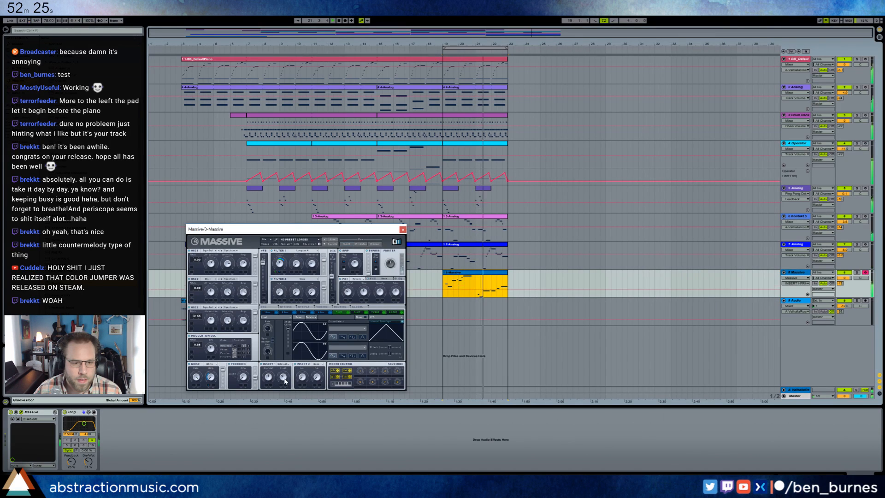
Step: Adjust oscillator 3's amp in Massive and set the rate and depth of the vibrato
{"action": "left_click", "coordinate": [242, 321]}
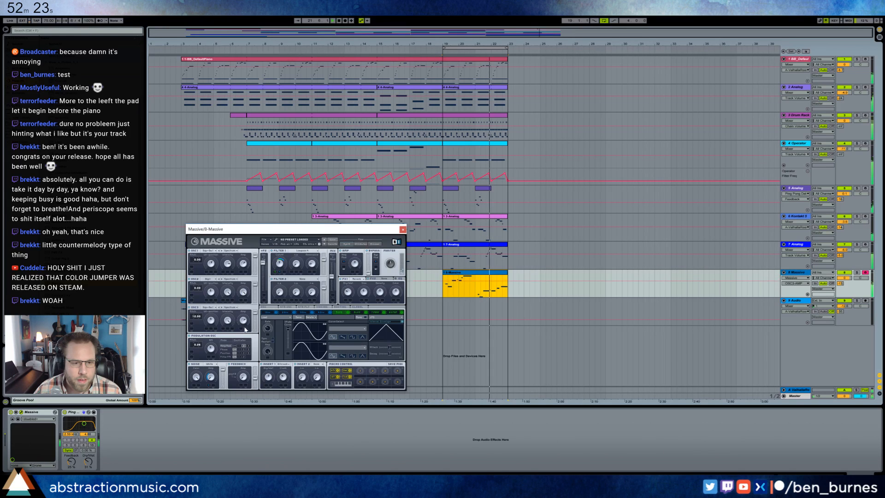
{"action": "left_click_drag", "start_coordinate": [243, 319], "coordinate": [243, 321]}
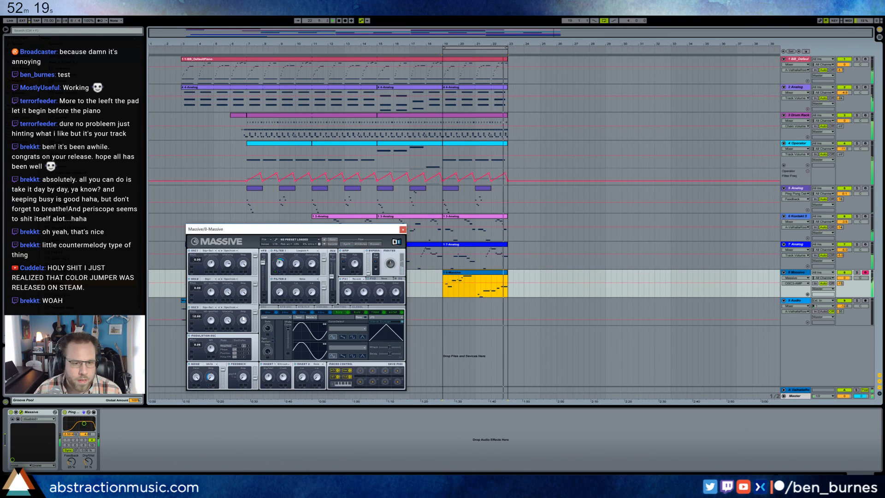
{"action": "left_click", "coordinate": [264, 307]}
{"action": "mouse_move", "coordinate": [365, 333]}
{"action": "left_mouse_down"}
{"action": "mouse_move", "coordinate": [365, 316]}
{"action": "mouse_move", "coordinate": [362, 350]}
{"action": "left_mouse_up"}
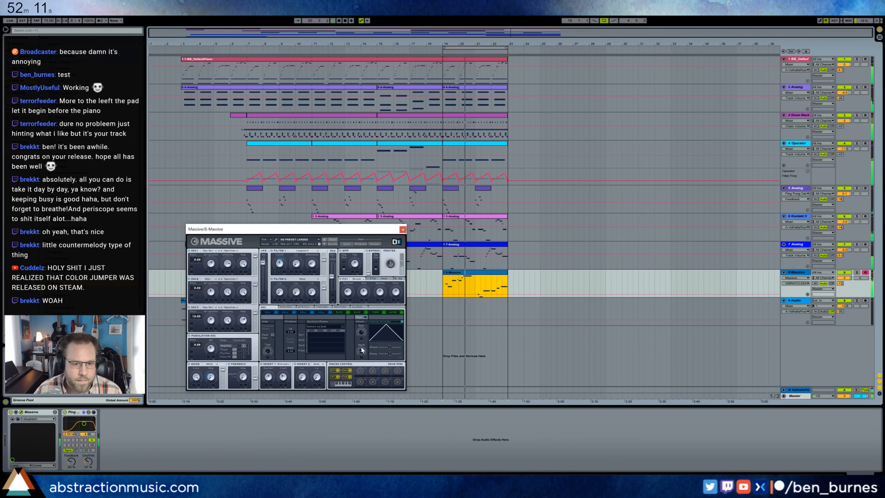
{"action": "left_click_drag", "start_coordinate": [363, 331], "coordinate": [363, 348]}
{"action": "left_click", "coordinate": [363, 351]}
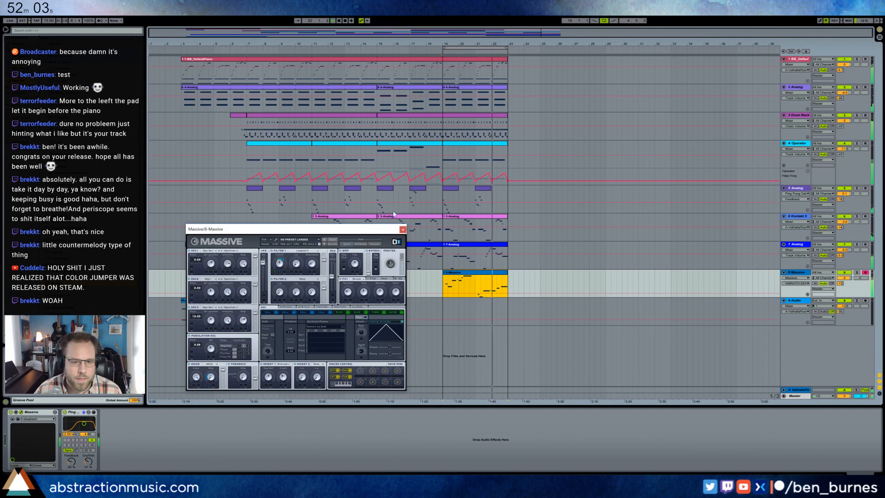
Step: Apply the Logic groove used on the other clips to the recorded Massive clip and close the synth window
{"action": "double_click", "coordinate": [456, 272]}
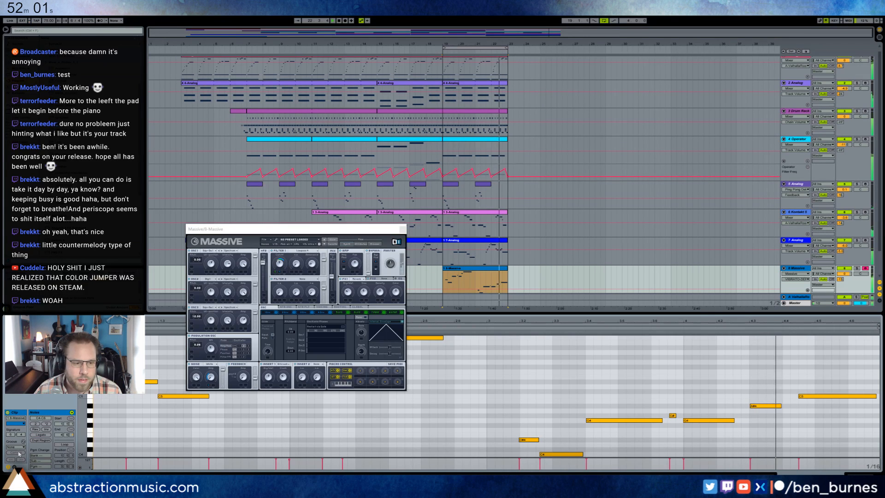
{"action": "left_click", "coordinate": [15, 446]}
{"action": "left_click", "coordinate": [19, 457]}
{"action": "left_click", "coordinate": [403, 229]}
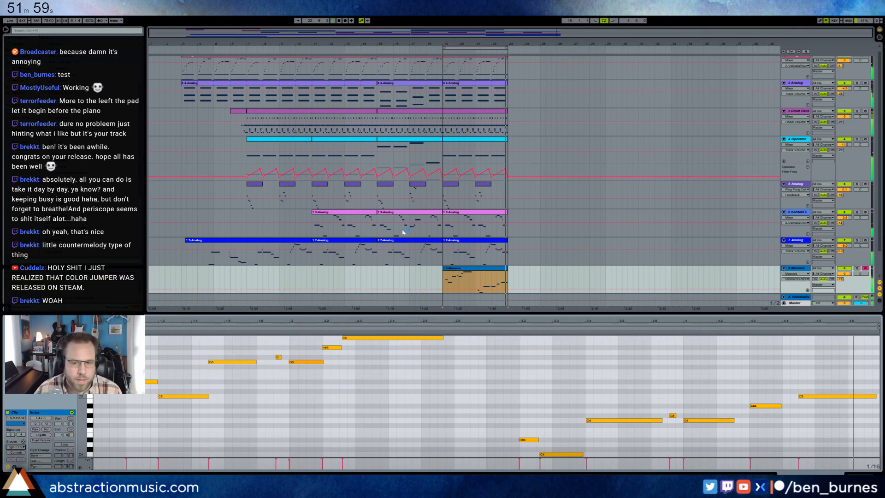
Step: Nudge the short note before beat 2 and the long highest note of the Massive clip slightly earlier
{"action": "left_click", "coordinate": [672, 416]}
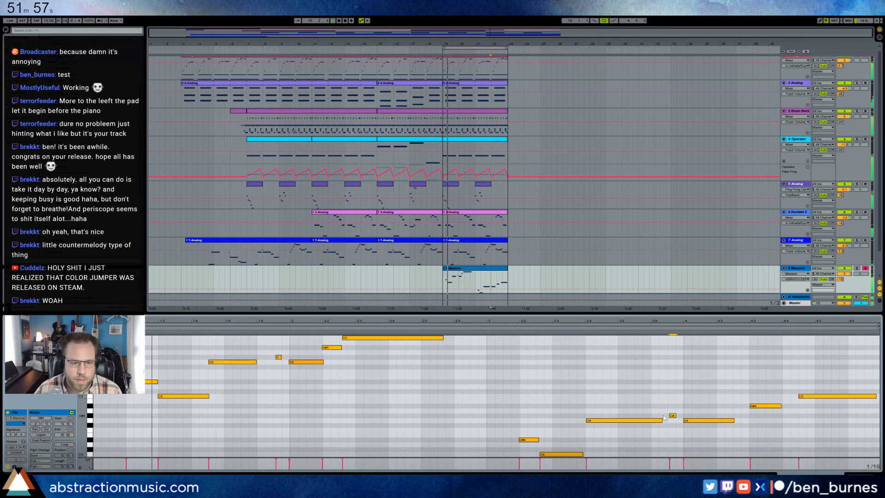
{"action": "left_click", "coordinate": [277, 358]}
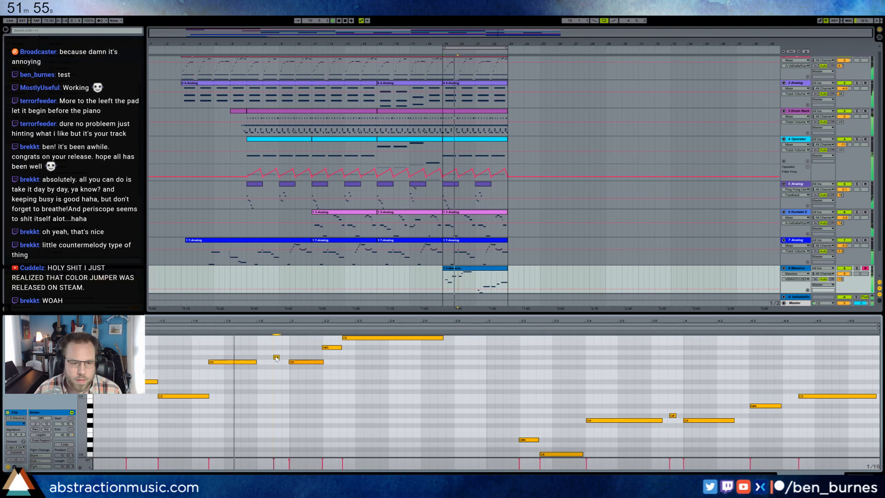
{"action": "left_click", "coordinate": [331, 347]}
{"action": "left_click_drag", "start_coordinate": [351, 339], "coordinate": [349, 339]}
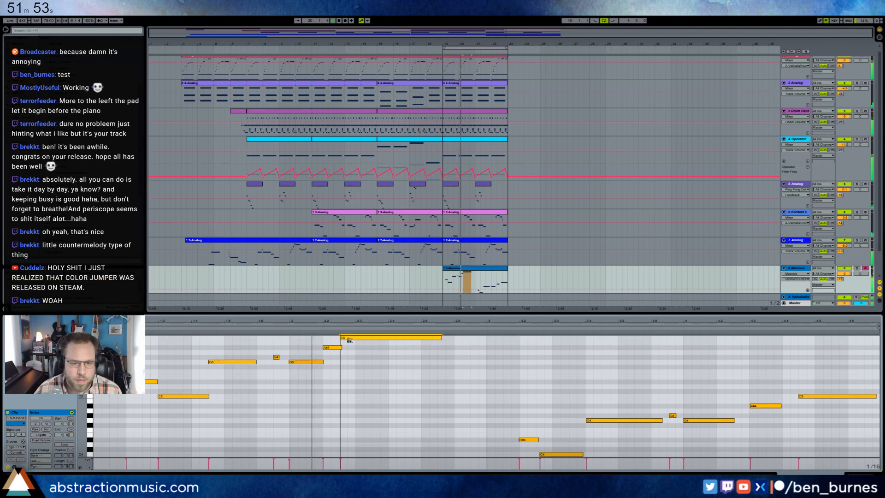
Step: Nudge the lowest note in the second half of the Massive clip slightly earlier and return to the track's device chain
{"action": "left_click", "coordinate": [438, 390]}
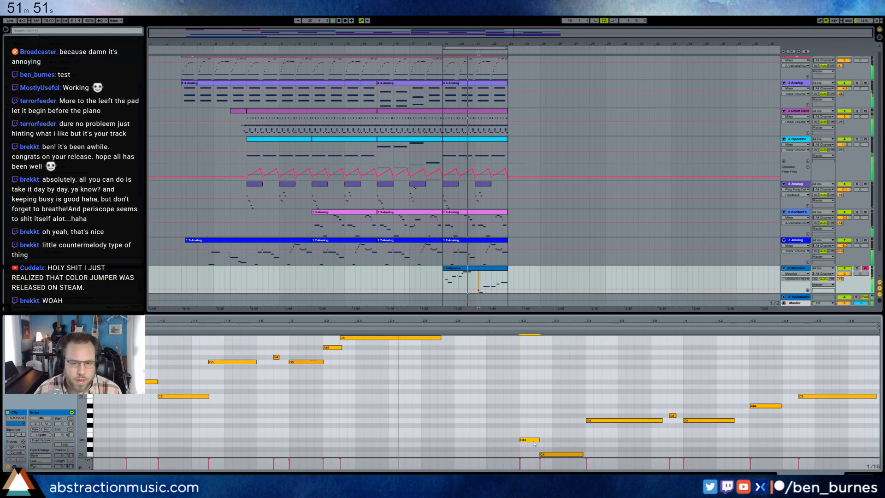
{"action": "left_click_drag", "start_coordinate": [551, 454], "coordinate": [548, 454]}
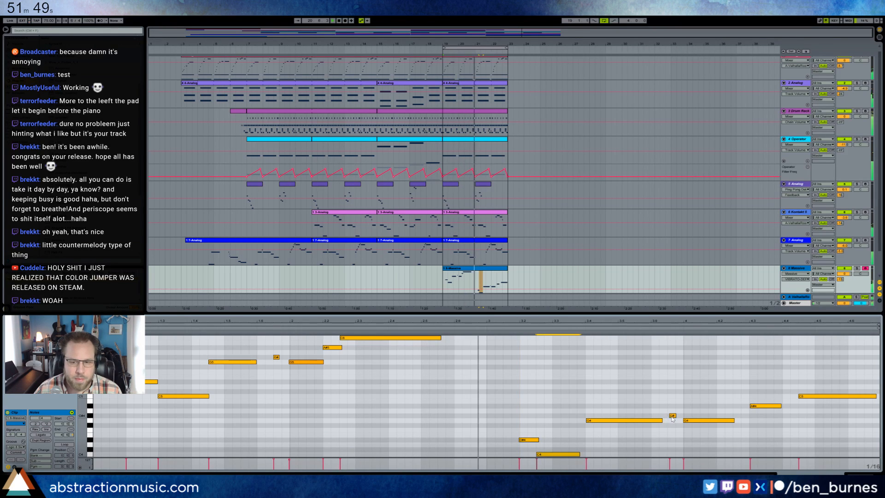
{"action": "left_click", "coordinate": [767, 406]}
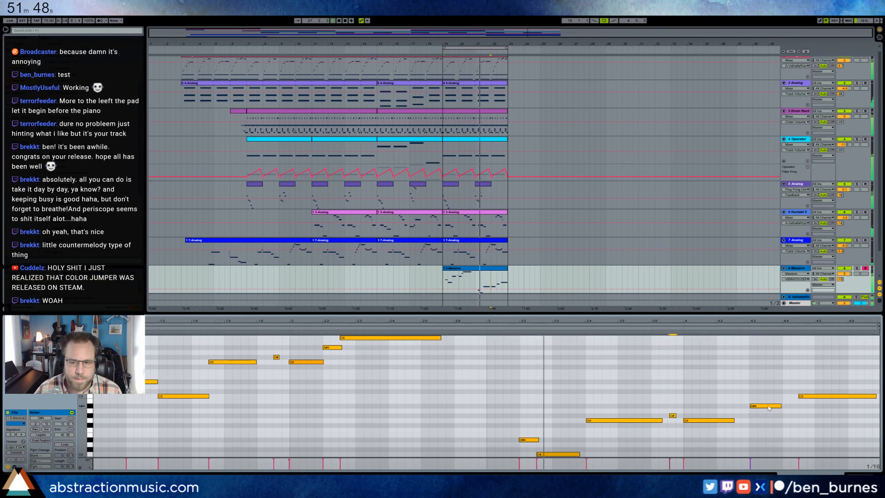
{"action": "left_click", "coordinate": [812, 397]}
{"action": "left_click", "coordinate": [791, 414]}
{"action": "key", "text": "shift+Tab"}
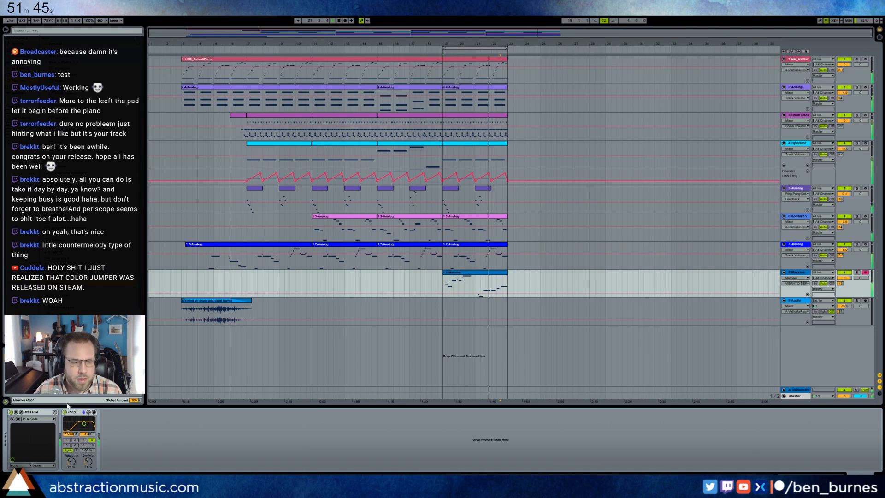
Step: Open the Massive window and adjust filter 1's resonance and the wavetable position, intensity and amp of the oscillators
{"action": "key", "text": "space"}
{"action": "key", "text": "ctrl+alt+p"}
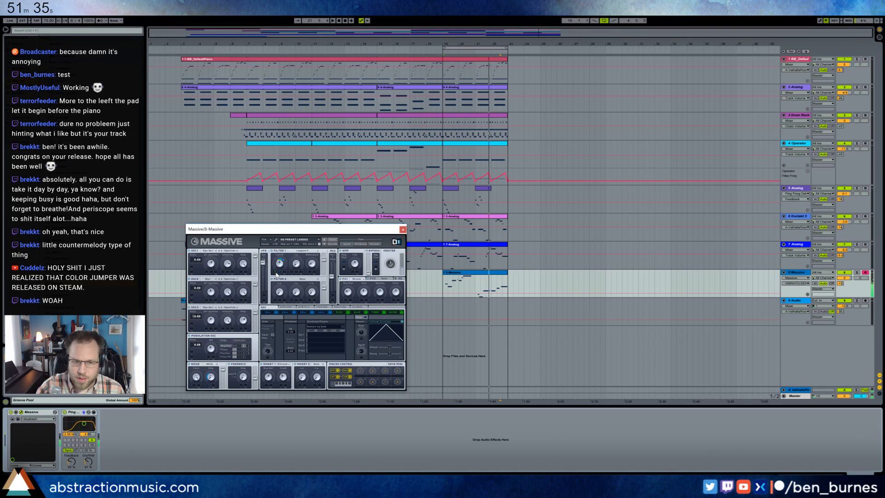
{"action": "left_click", "coordinate": [312, 264]}
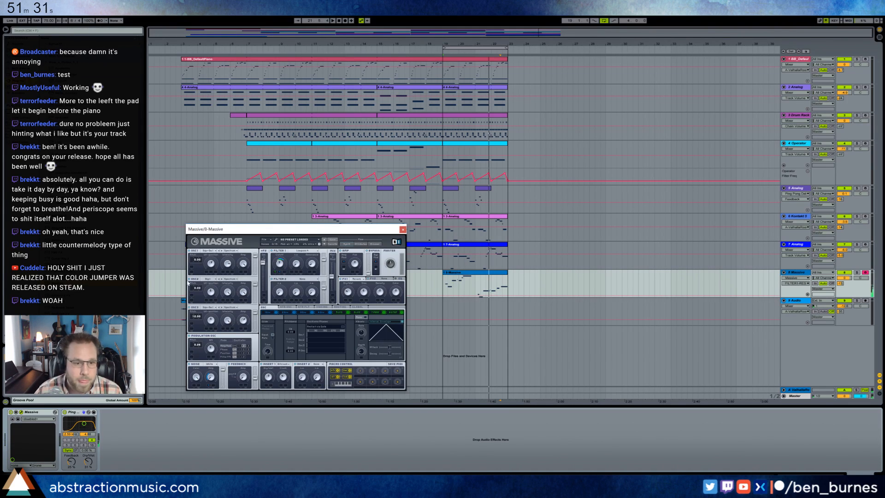
{"action": "left_click", "coordinate": [211, 262]}
{"action": "left_click", "coordinate": [226, 293]}
{"action": "left_click", "coordinate": [242, 293]}
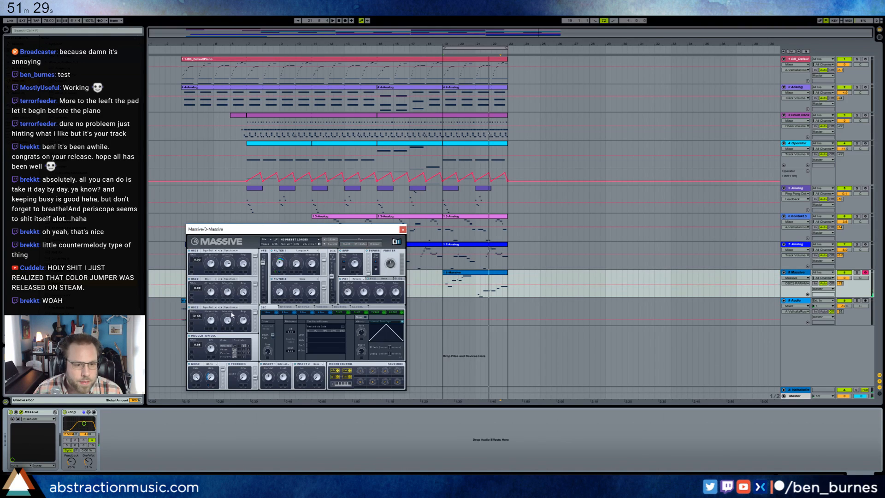
{"action": "left_click", "coordinate": [242, 321]}
{"action": "left_click", "coordinate": [228, 321]}
{"action": "left_click", "coordinate": [212, 321]}
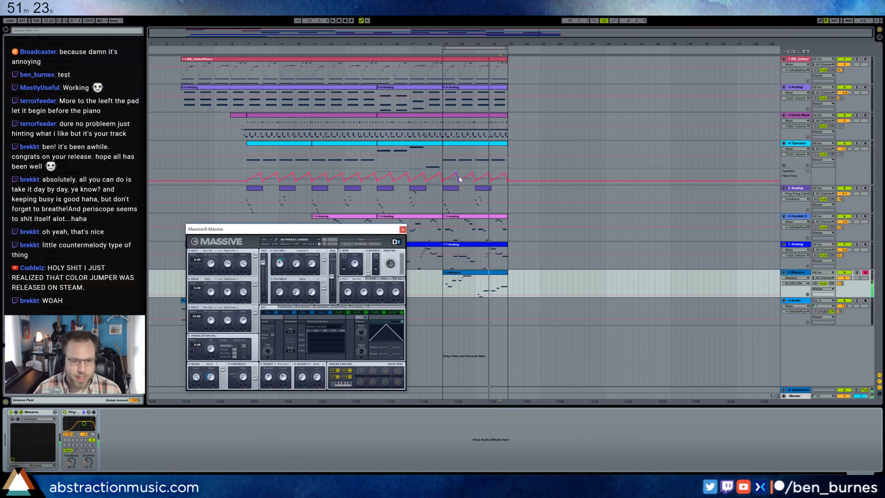
Step: Play from bar 19, lengthen the release of envelope 4 in Massive, and close the synth window
{"action": "left_click", "coordinate": [444, 286]}
{"action": "key", "text": "space"}
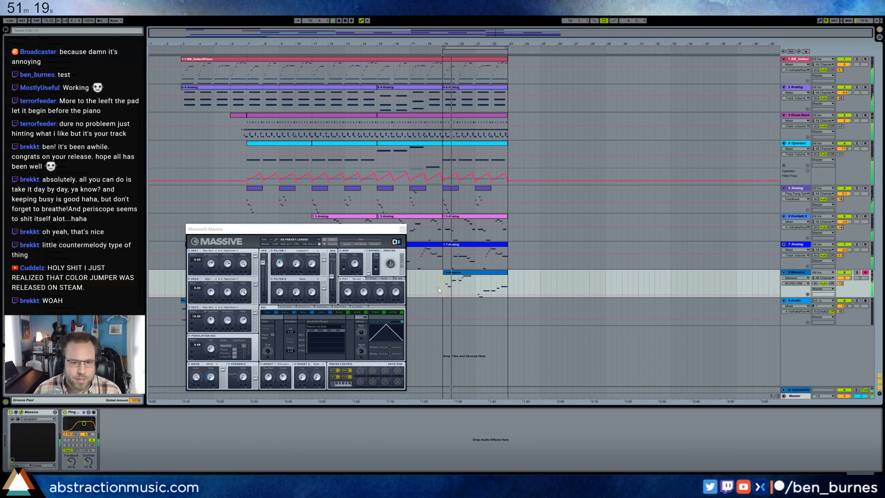
{"action": "left_click", "coordinate": [326, 313]}
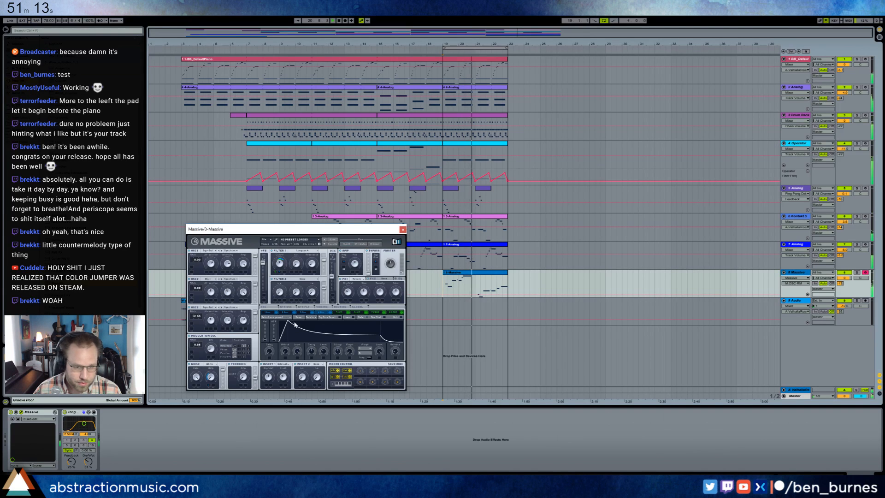
{"action": "left_click_drag", "start_coordinate": [393, 352], "coordinate": [369, 338]}
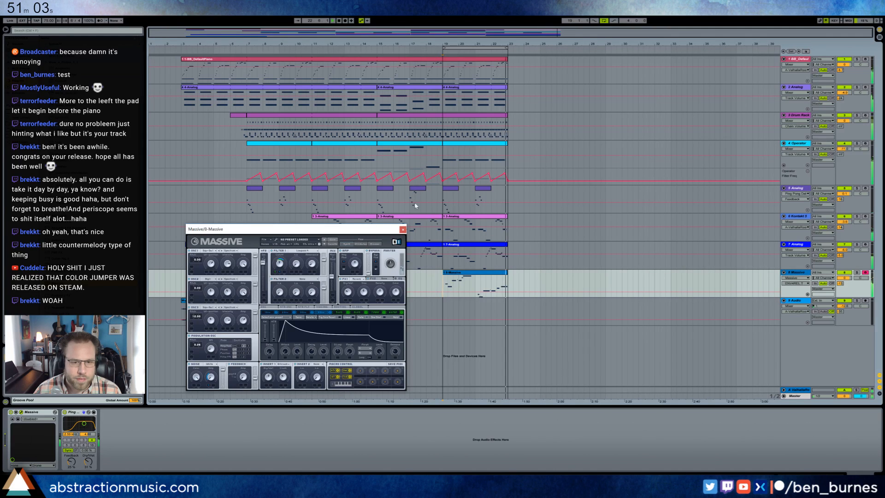
{"action": "left_click", "coordinate": [402, 229]}
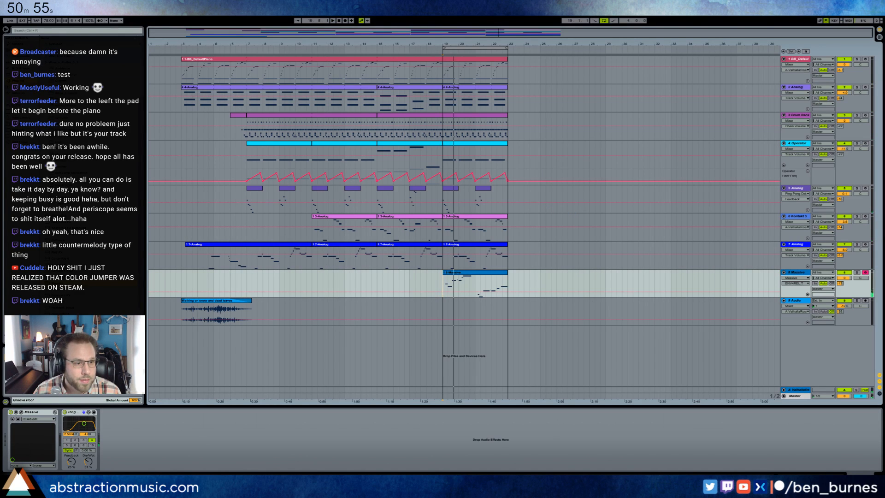
Step: Add a Kontakt 5 track above the audio track and copy the Analog pad clip from bar 19 onto it
{"action": "left_click_drag", "start_coordinate": [524, 343], "coordinate": [524, 342]}
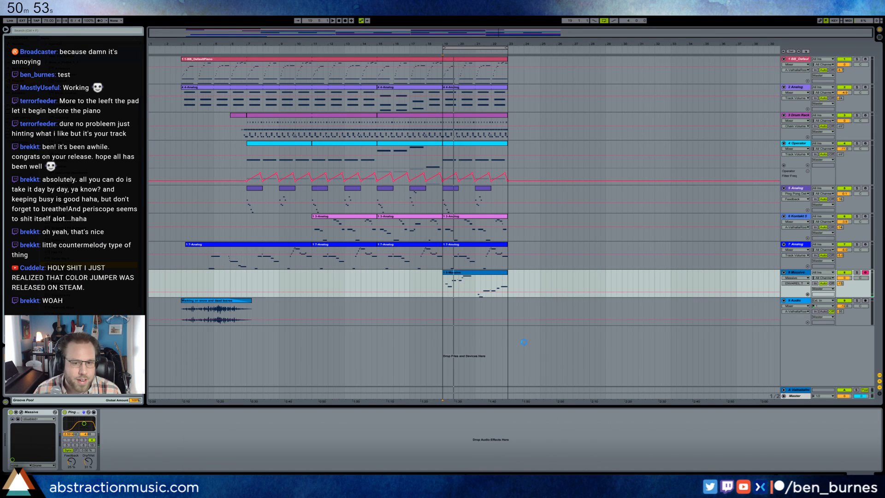
{"action": "left_click_drag", "start_coordinate": [432, 202], "coordinate": [310, 173]}
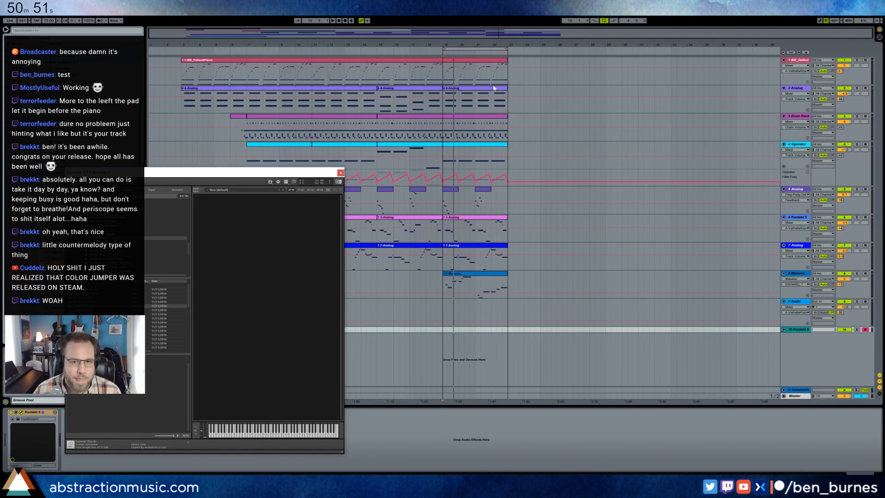
{"action": "left_click_drag", "start_coordinate": [493, 87], "coordinate": [495, 330]}
{"action": "left_click_drag", "start_coordinate": [802, 332], "coordinate": [802, 305]}
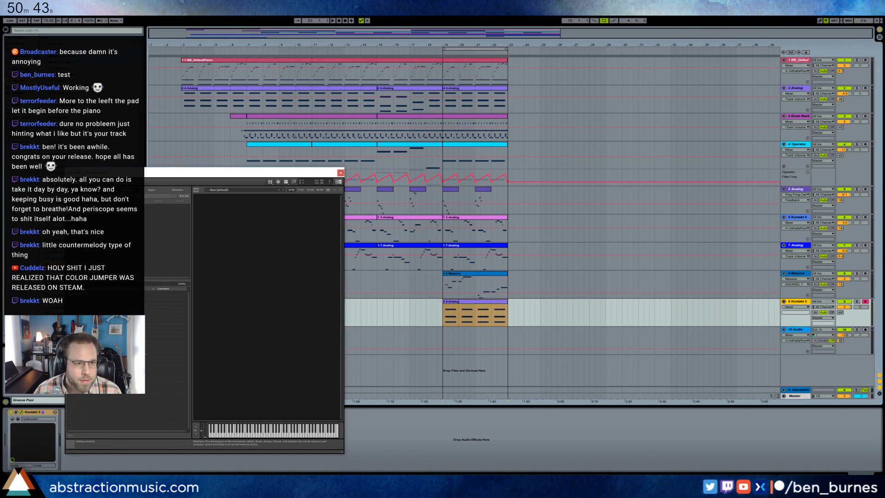
Step: Search the Kontakt library for brass, load the Brass Ensemble instrument, and adjust its level
{"action": "type", "text": "brass"}
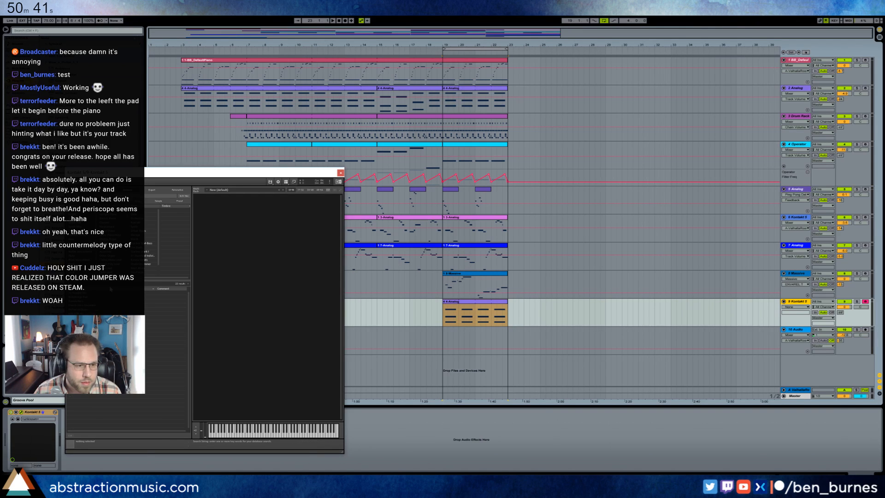
{"action": "double_click", "coordinate": [92, 293]}
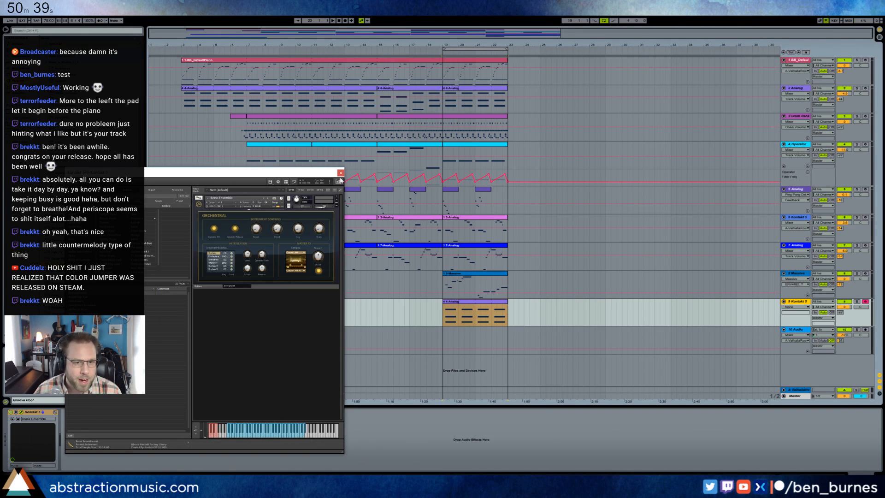
{"action": "left_click", "coordinate": [248, 258]}
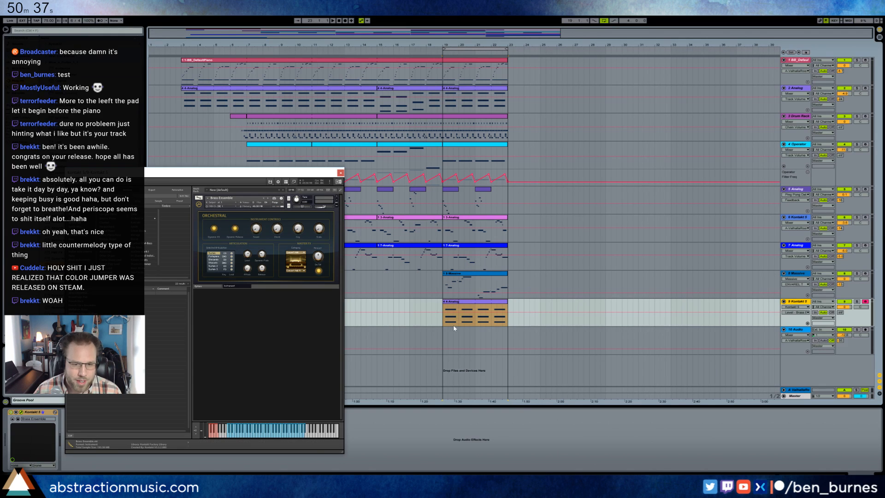
{"action": "left_click_drag", "start_coordinate": [841, 313], "coordinate": [841, 302]}
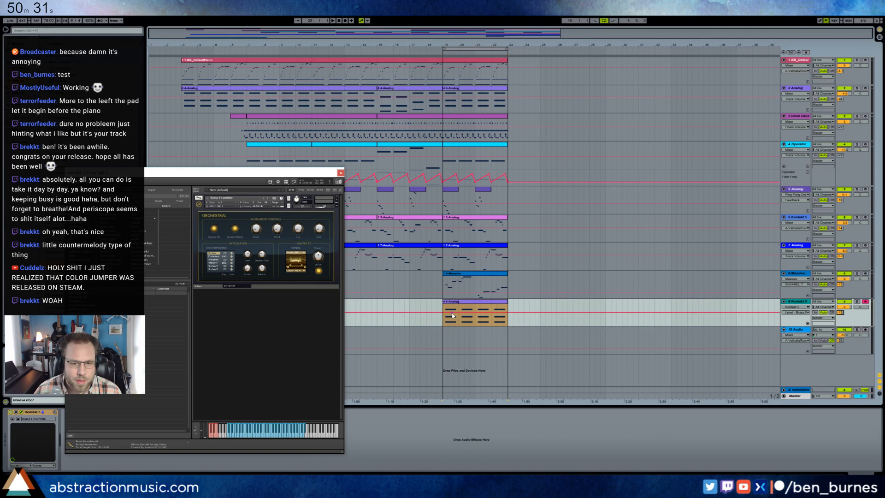
Step: Draw a rising fade-in in the brass level automation over the first chord at bar 19 and play it back
{"action": "left_click_drag", "start_coordinate": [461, 323], "coordinate": [451, 322]}
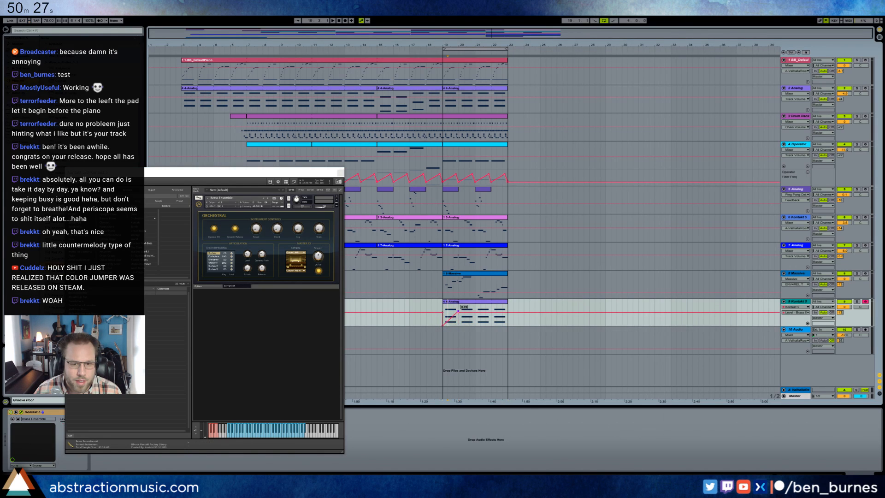
{"action": "left_click", "coordinate": [444, 329]}
{"action": "left_click_drag", "start_coordinate": [443, 325], "coordinate": [444, 325]}
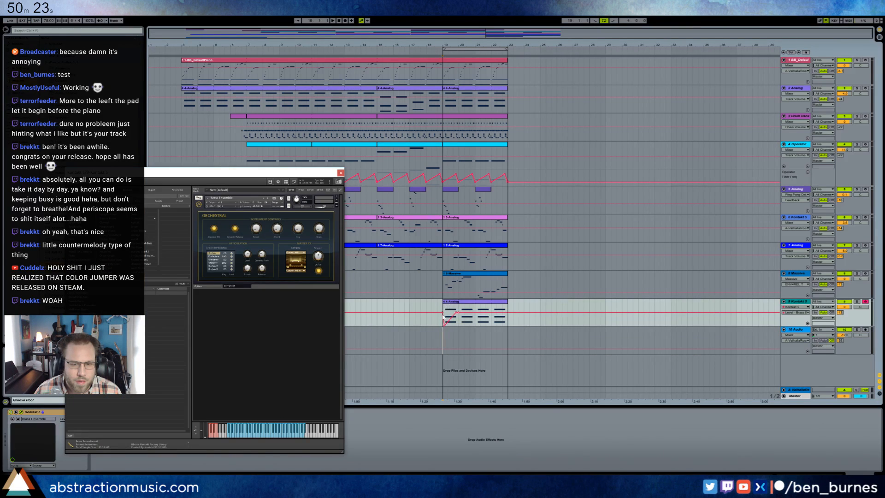
{"action": "key", "text": "space"}
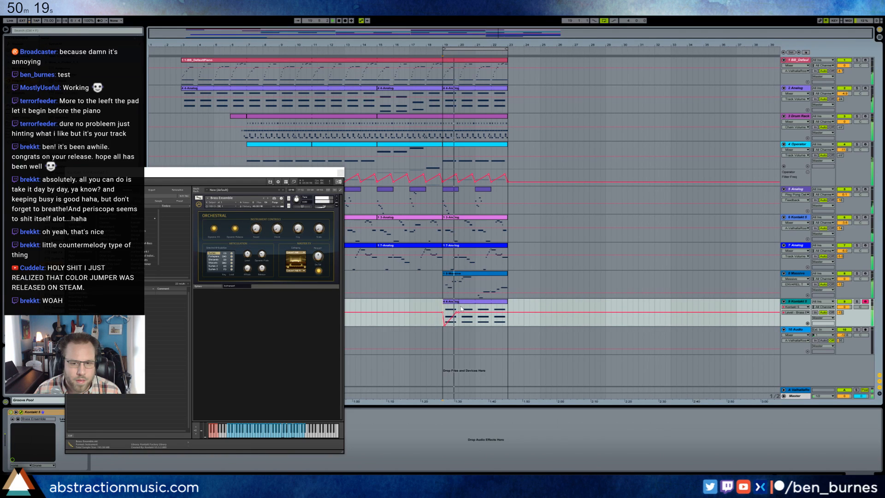
Step: Open the brass clip's notes, try lowering the first chord by an octave, and close the Kontakt window
{"action": "double_click", "coordinate": [461, 309]}
{"action": "left_click_drag", "start_coordinate": [448, 406], "coordinate": [448, 313]}
{"action": "key", "text": "shift+Down"}
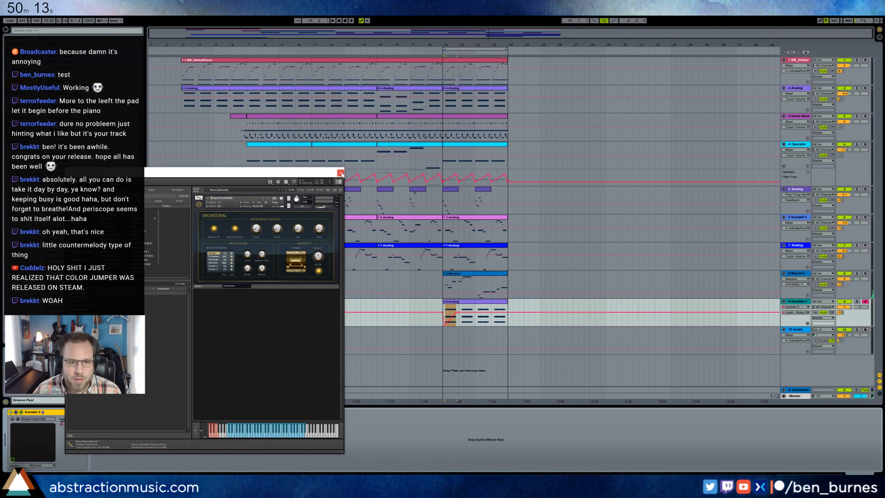
{"action": "left_click", "coordinate": [341, 173]}
Step: Align the low point of the brass level automation with the first chord's start and add a breakpoint shaping the swell
{"action": "left_click_drag", "start_coordinate": [500, 36], "coordinate": [517, 184]}
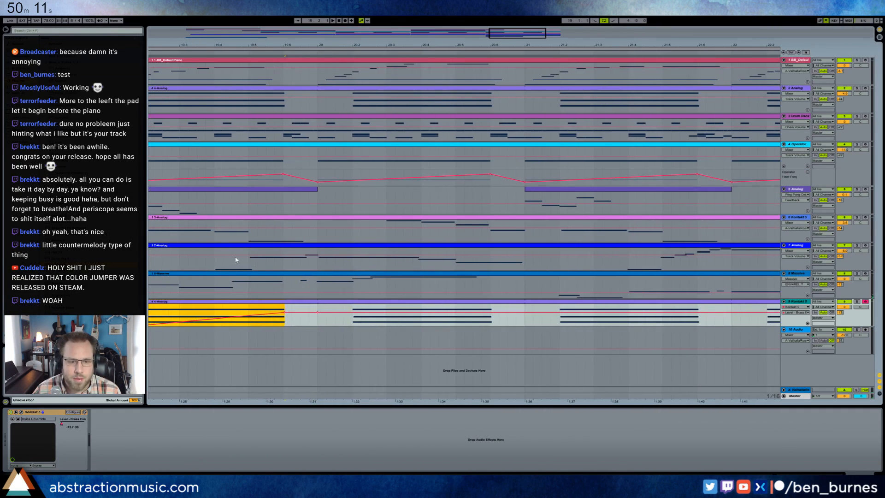
{"action": "mouse_move", "coordinate": [517, 35]}
{"action": "left_mouse_down"}
{"action": "mouse_move", "coordinate": [508, 22]}
{"action": "mouse_move", "coordinate": [515, 22]}
{"action": "left_mouse_up"}
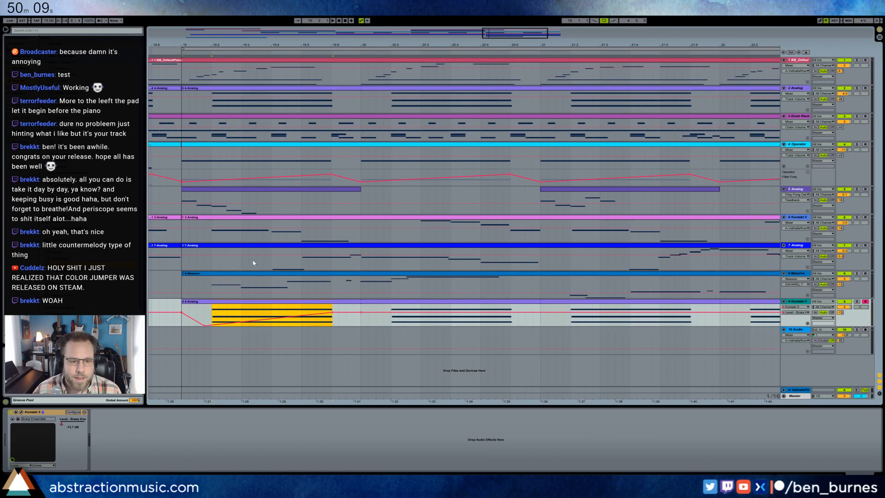
{"action": "left_click_drag", "start_coordinate": [205, 329], "coordinate": [234, 321]}
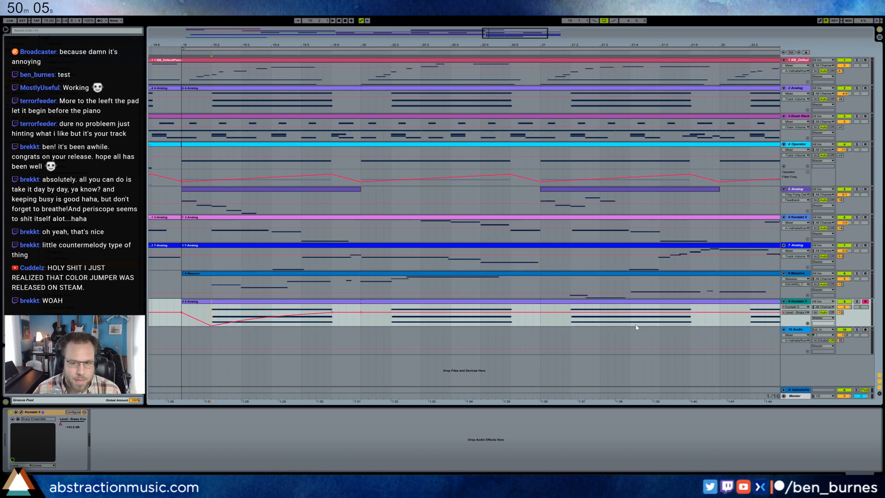
Step: Show the brass level automation in its own lane and repeat the first bar's swell across bars 20 to 22
{"action": "left_click", "coordinate": [808, 323]}
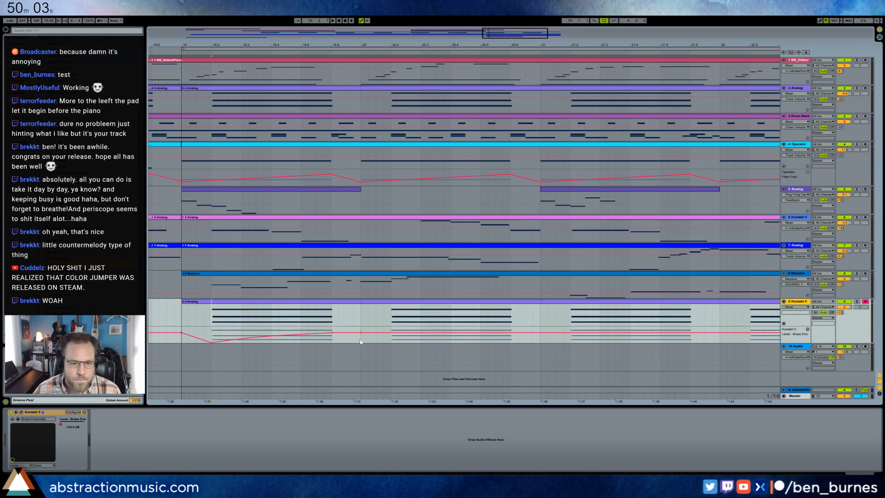
{"action": "key", "text": "ctrl+d"}
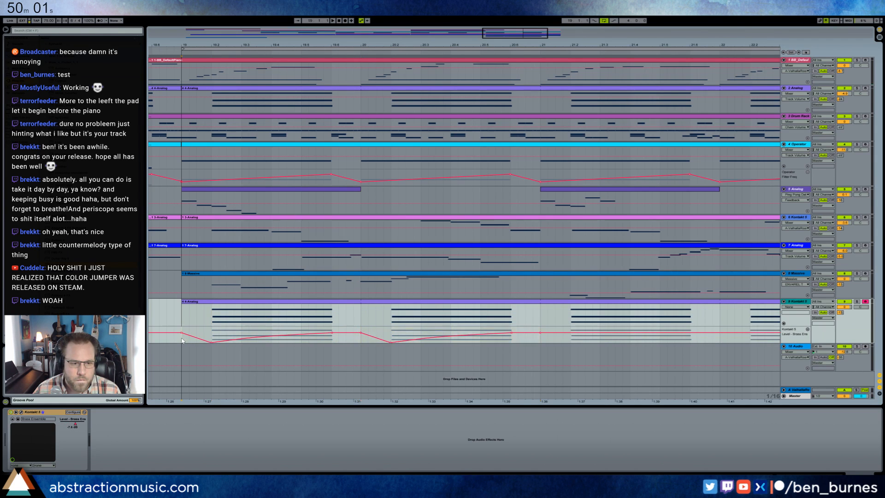
{"action": "key", "text": "space"}
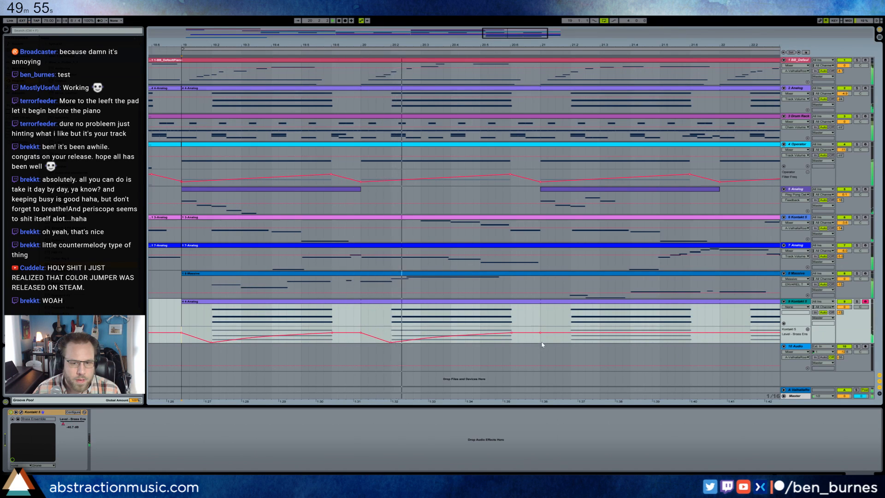
{"action": "left_click_drag", "start_coordinate": [540, 339], "coordinate": [181, 336]}
{"action": "key", "text": "ctrl+d"}
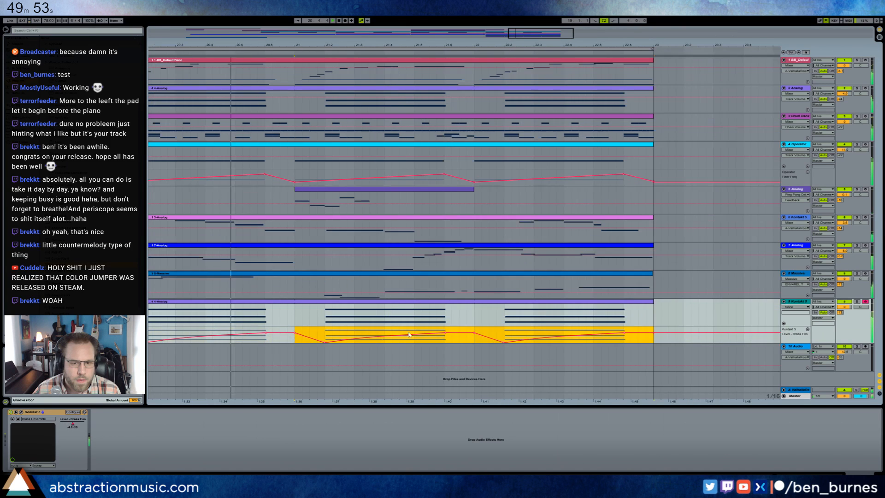
{"action": "scroll", "coordinate": [534, 67], "scroll_direction": "down", "scroll_amount": 4}
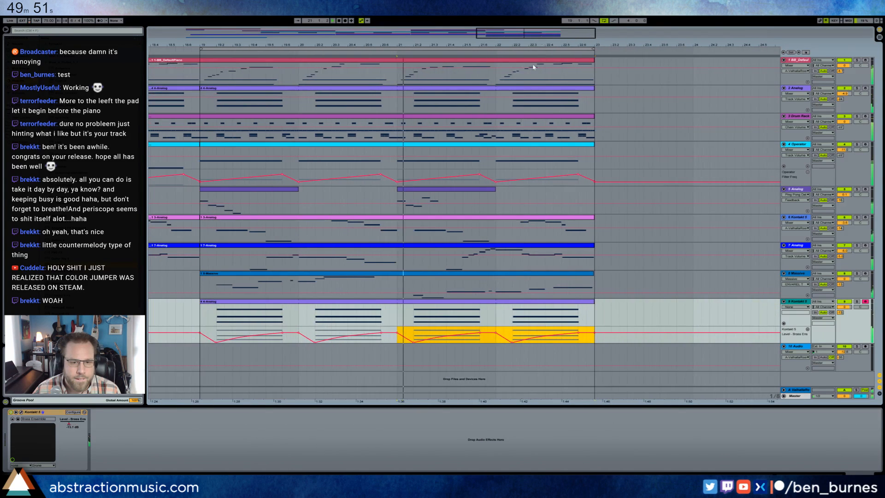
Step: Open the brass clip's notes and try lowering the top notes of the second and fourth chords by a semitone
{"action": "left_click", "coordinate": [447, 303]}
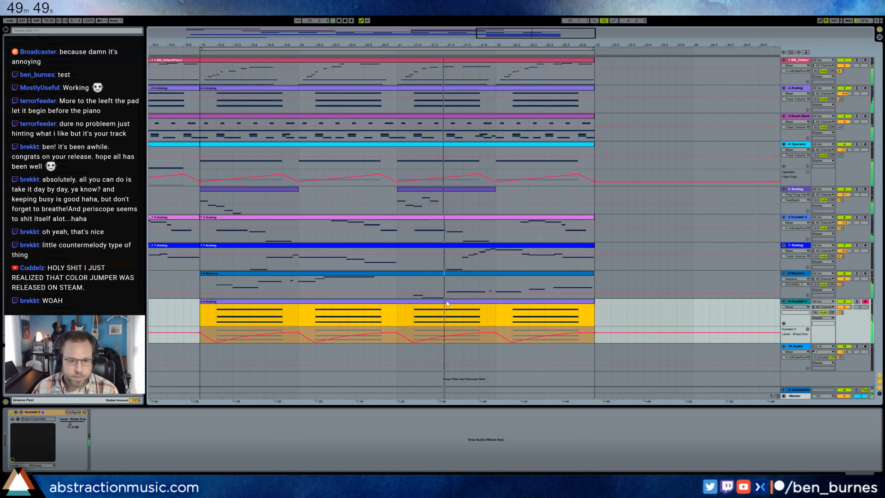
{"action": "double_click", "coordinate": [447, 302]}
{"action": "left_click", "coordinate": [386, 336]}
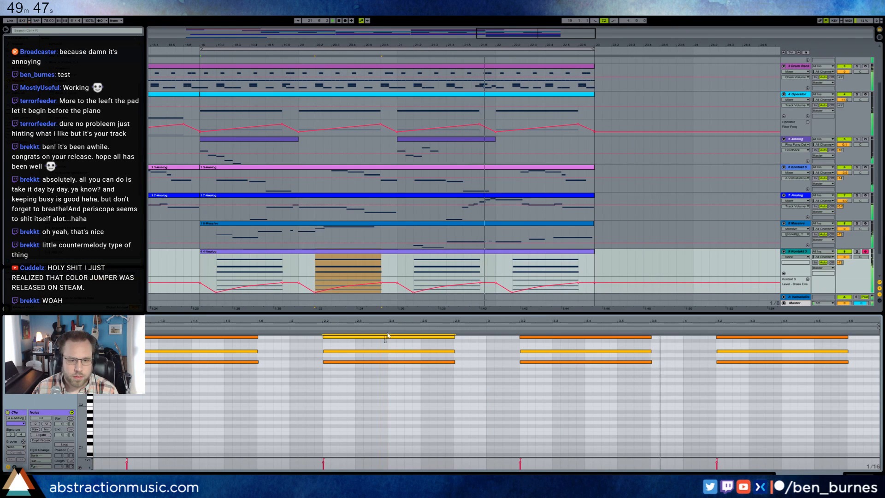
{"action": "key", "text": "Down"}
{"action": "left_click", "coordinate": [728, 337]}
{"action": "key", "text": "Down"}
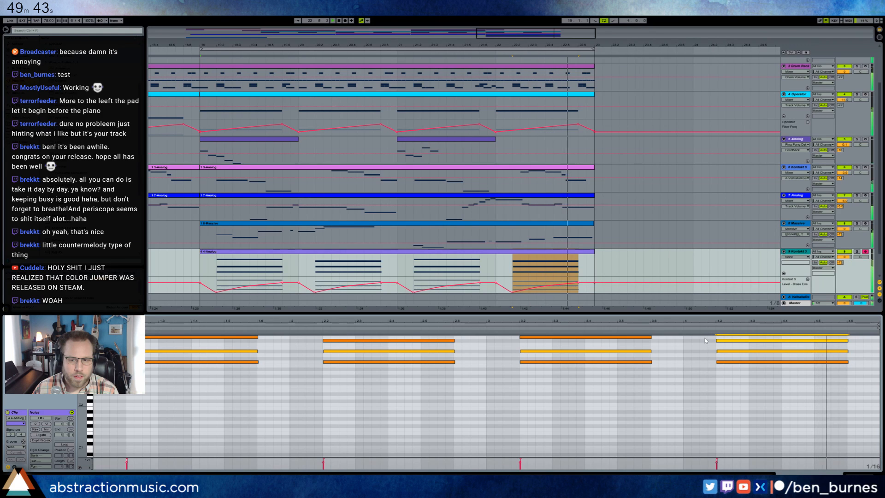
Step: Restore the top notes and lower the middle notes of the second and fourth brass chords by a semitone
{"action": "key", "text": "Up"}
{"action": "left_click_drag", "start_coordinate": [722, 346], "coordinate": [726, 357]}
{"action": "key", "text": "Down"}
{"action": "mouse_move", "coordinate": [423, 347]}
{"action": "left_mouse_down"}
{"action": "mouse_move", "coordinate": [427, 358]}
{"action": "mouse_move", "coordinate": [434, 347]}
{"action": "left_mouse_up"}
{"action": "key", "text": "Down"}
{"action": "key", "text": "Up"}
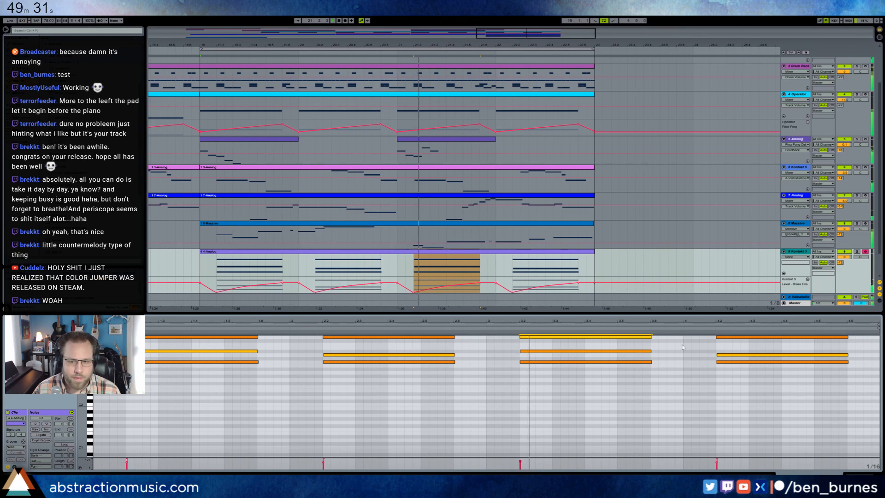
Step: Raise the top note of the fourth brass chord by a semitone
{"action": "scroll", "coordinate": [691, 348], "scroll_direction": "up", "scroll_amount": 2}
{"action": "left_click_drag", "start_coordinate": [734, 358], "coordinate": [730, 389]}
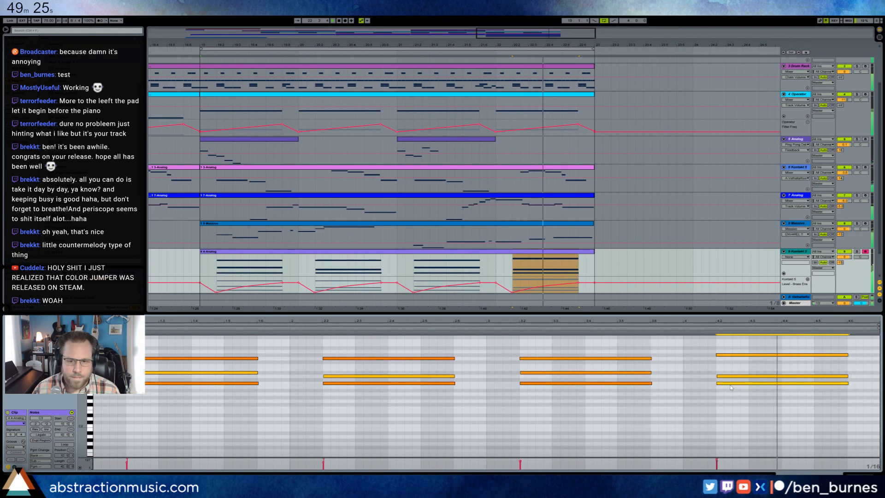
{"action": "left_click", "coordinate": [764, 367]}
Step: Rebalance the brass track's volume against the other parts and select the Massive clip
{"action": "left_click_drag", "start_coordinate": [843, 257], "coordinate": [841, 261]}
{"action": "double_click", "coordinate": [796, 252]}
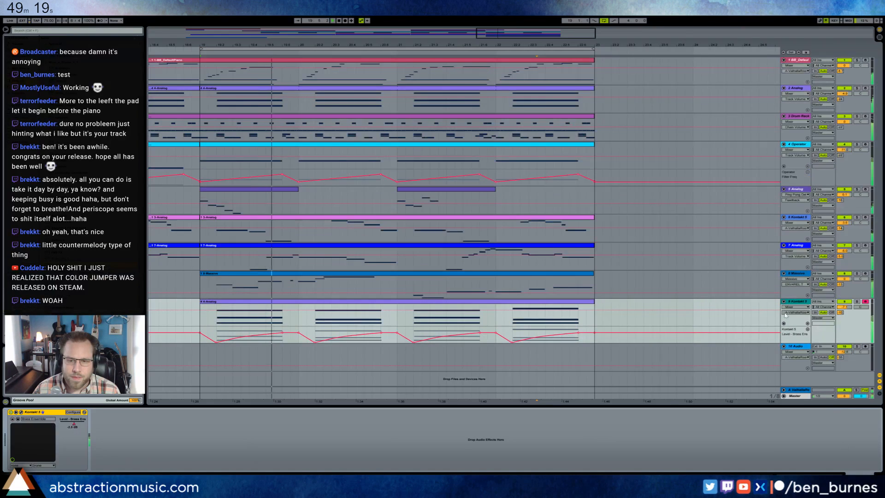
{"action": "left_click_drag", "start_coordinate": [843, 307], "coordinate": [843, 305]}
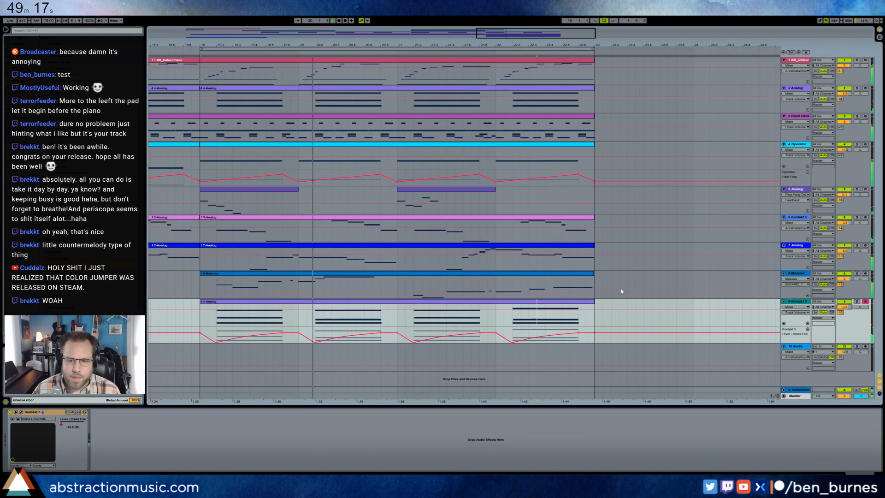
{"action": "left_click", "coordinate": [553, 274]}
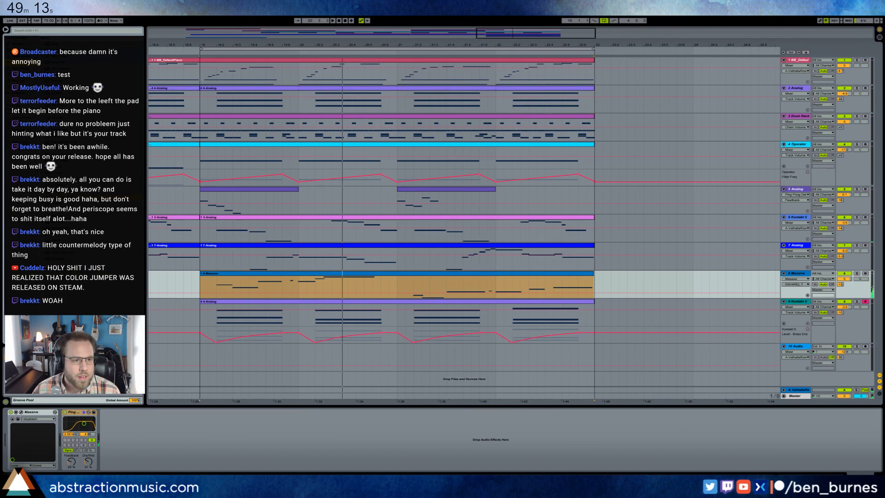
Step: Shape the Massive track's EQ Eight with a gentle low-end cut and a strong high-frequency roll-off while playing the section
{"action": "left_click_drag", "start_coordinate": [133, 435], "coordinate": [141, 442]}
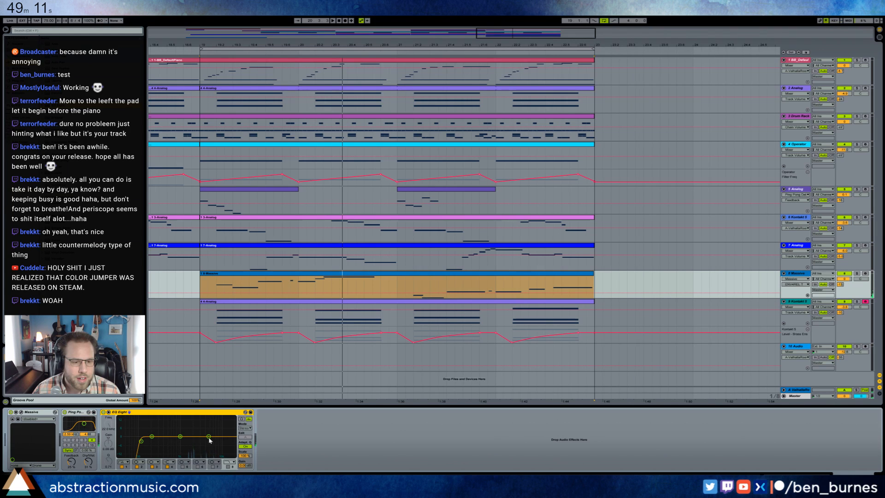
{"action": "left_click_drag", "start_coordinate": [209, 438], "coordinate": [204, 443]}
{"action": "left_click_drag", "start_coordinate": [140, 443], "coordinate": [122, 444]}
{"action": "key", "text": "space"}
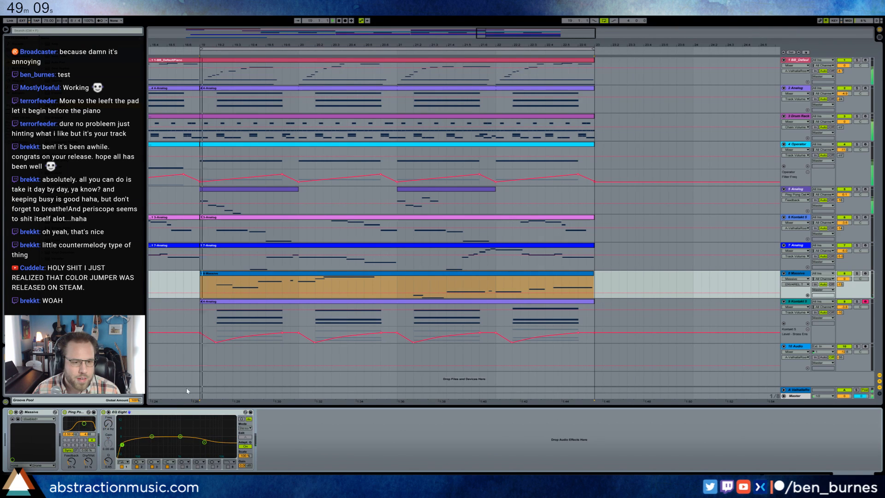
{"action": "left_click_drag", "start_coordinate": [204, 442], "coordinate": [197, 451]}
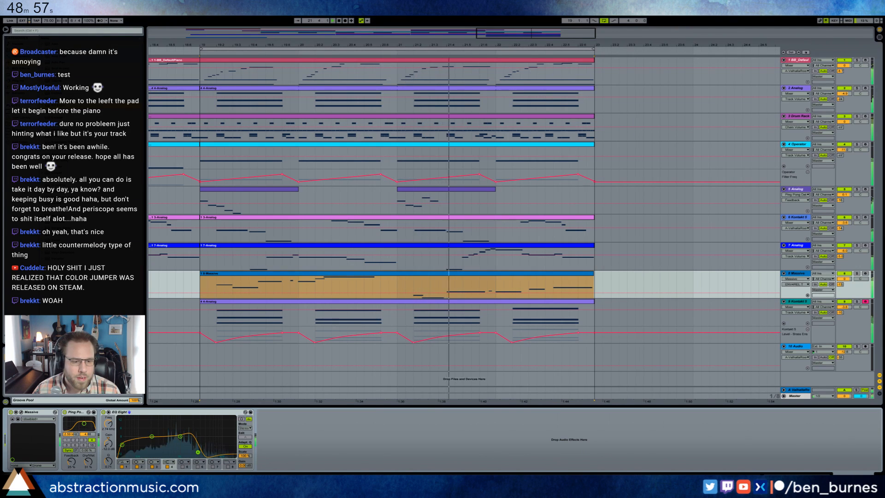
{"action": "left_click_drag", "start_coordinate": [198, 452], "coordinate": [197, 451]}
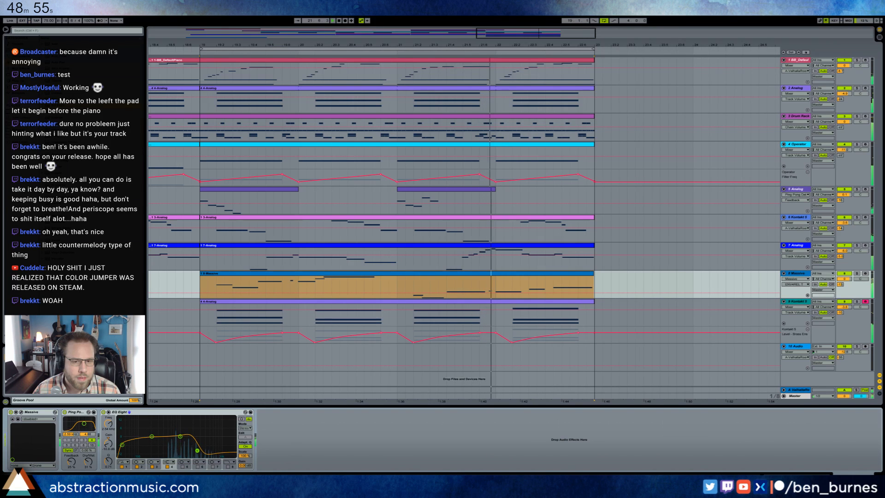
Step: Copy the drum track's bar 19 to bar 23
{"action": "left_click_drag", "start_coordinate": [492, 52], "coordinate": [482, 34]}
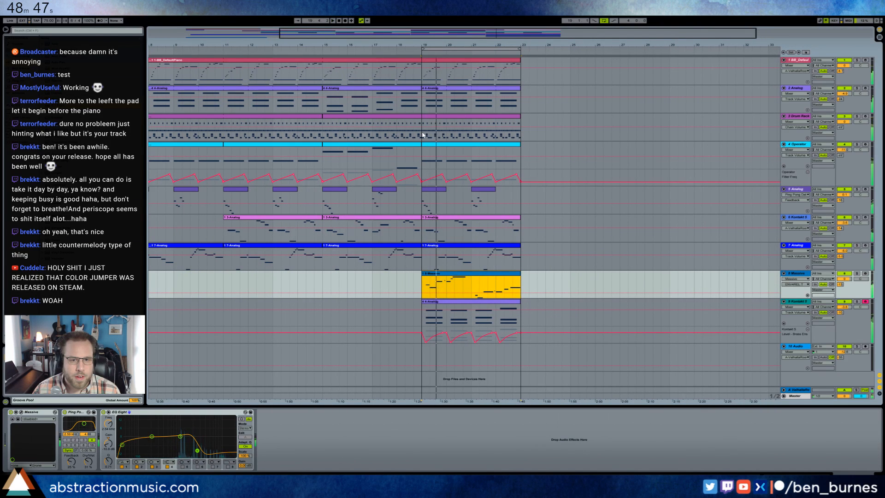
{"action": "left_click_drag", "start_coordinate": [422, 134], "coordinate": [446, 134]}
{"action": "left_click", "coordinate": [524, 140]}
{"action": "key", "text": "ctrl+v"}
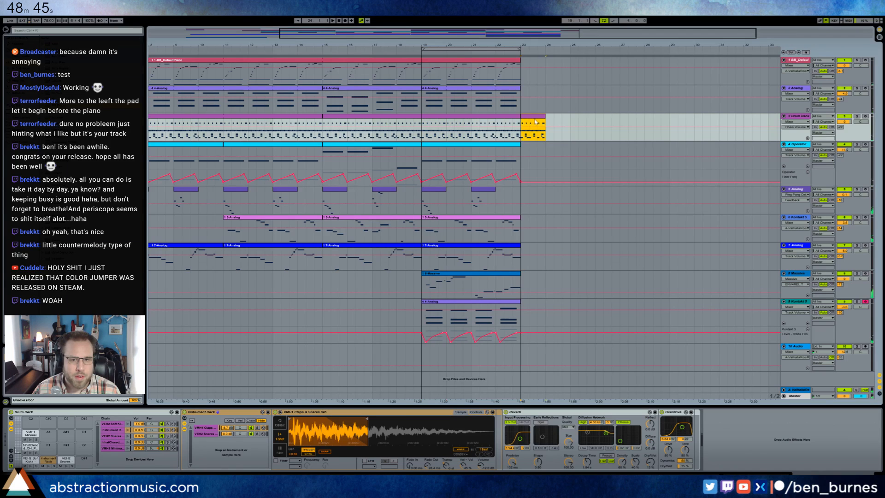
Step: Deactivate the upper three rows of notes in the new bar 23 drum clip and audition it
{"action": "double_click", "coordinate": [535, 118]}
{"action": "left_click", "coordinate": [256, 406]}
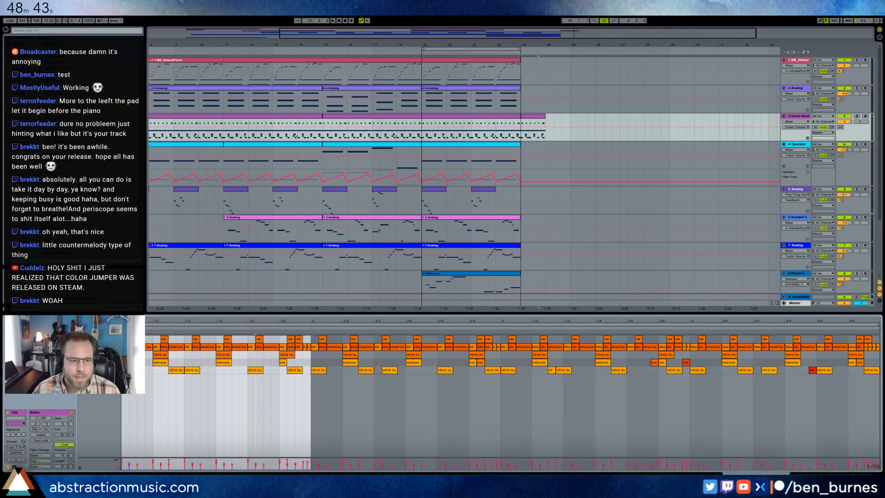
{"action": "left_click_drag", "start_coordinate": [124, 337], "coordinate": [305, 347]}
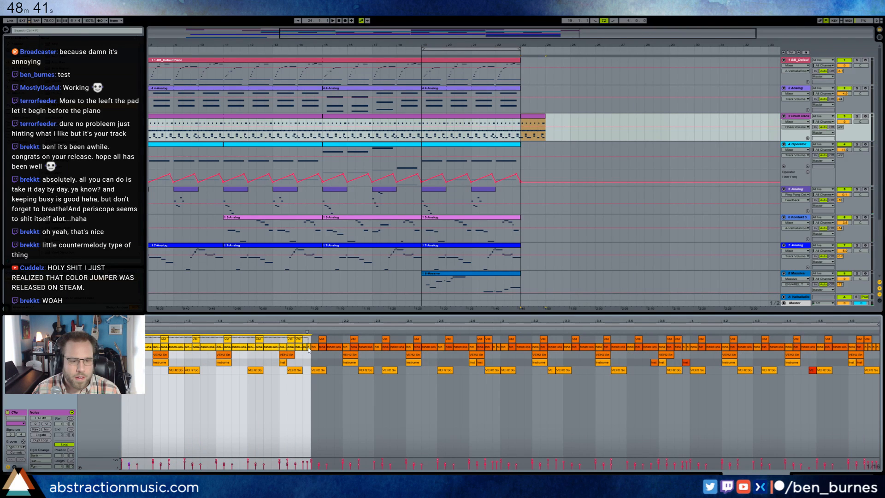
{"action": "left_click", "coordinate": [159, 387]}
{"action": "key", "text": "ctrl+a"}
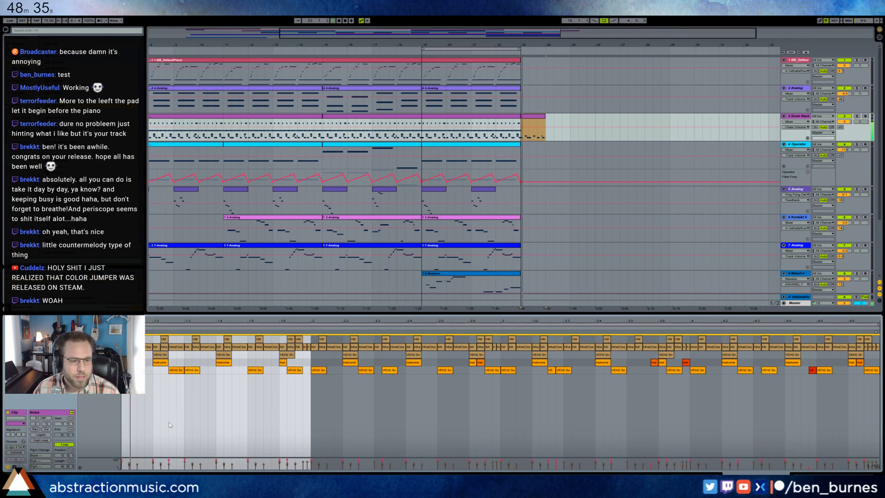
{"action": "key", "text": "space"}
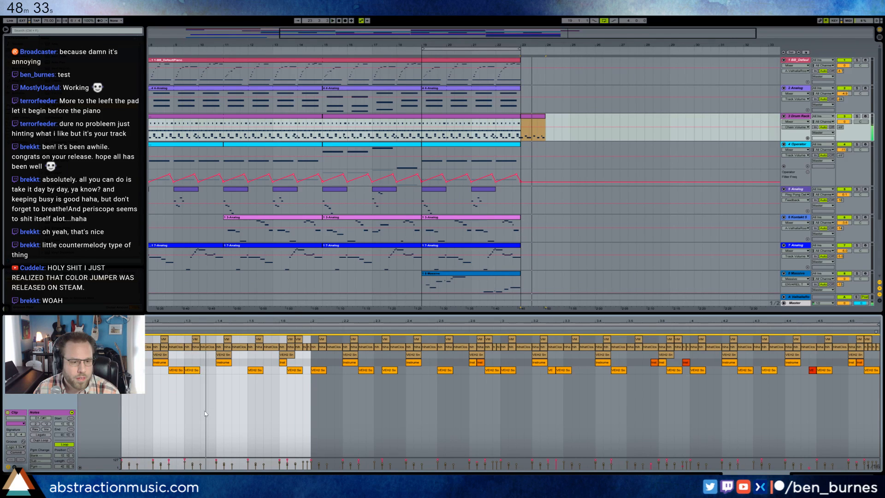
Step: Deactivate the remaining hits around beats 1.4 and 1.5 in the bar 23 drum clip
{"action": "left_click", "coordinate": [233, 370]}
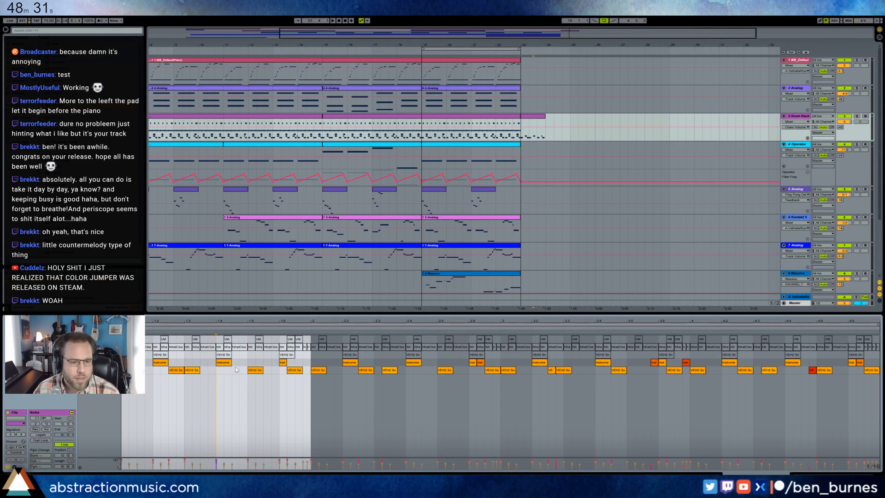
{"action": "left_click_drag", "start_coordinate": [236, 370], "coordinate": [261, 375]}
{"action": "key", "text": "0"}
{"action": "left_click", "coordinate": [311, 427]}
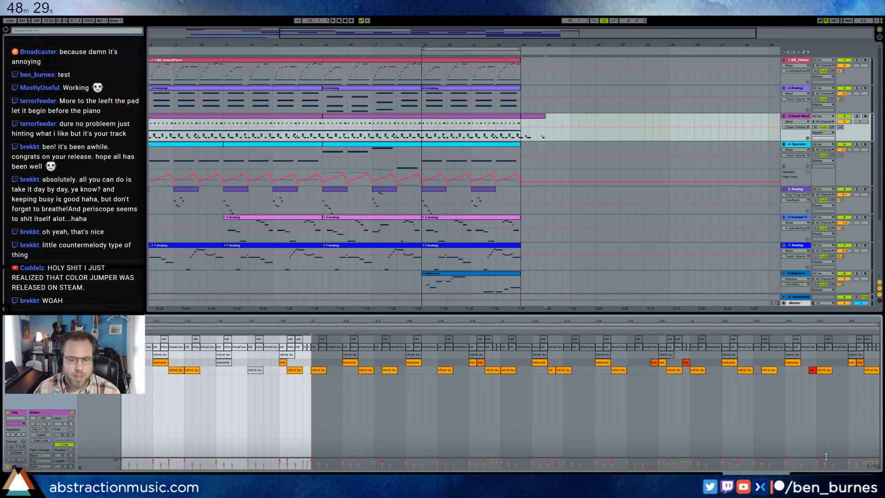
Step: Copy the first bar of the brass clip with its swell automation from bar 19 to bar 23
{"action": "key", "text": "shift+Tab"}
{"action": "left_click_drag", "start_coordinate": [427, 318], "coordinate": [445, 322]}
{"action": "key", "text": "ctrl+c"}
{"action": "left_click", "coordinate": [524, 324]}
{"action": "key", "text": "ctrl+v"}
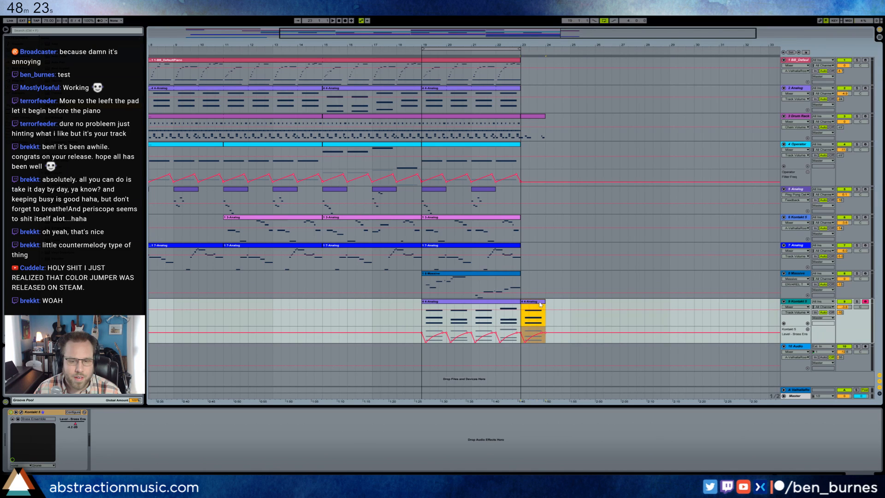
Step: Shorten all notes of the bar 23 brass chord so they end at 1.4
{"action": "double_click", "coordinate": [532, 321]}
{"action": "key", "text": "ctrl+a"}
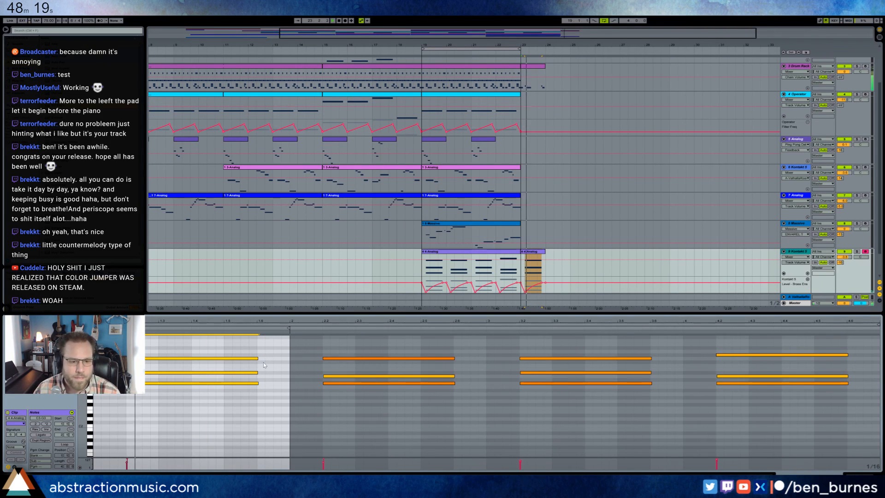
{"action": "left_click_drag", "start_coordinate": [257, 359], "coordinate": [195, 360]}
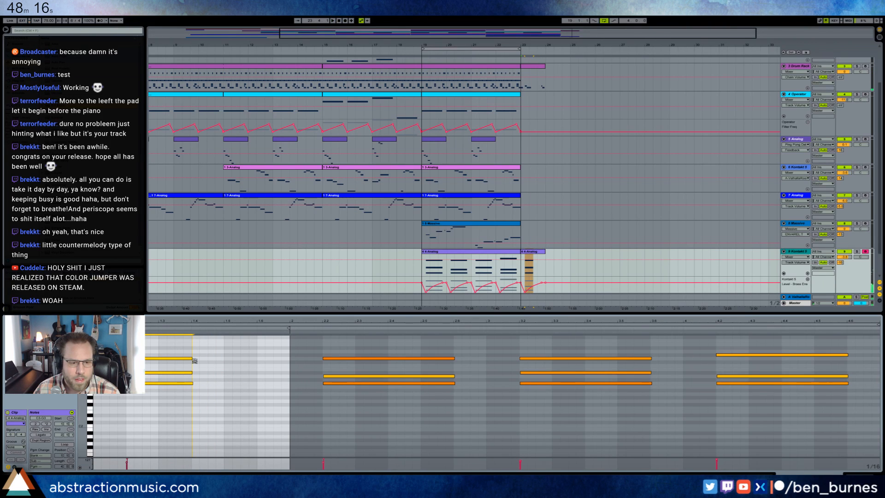
{"action": "left_click", "coordinate": [542, 273]}
{"action": "scroll", "coordinate": [544, 271], "scroll_direction": "up", "scroll_amount": 1}
{"action": "key", "text": "shift+Tab"}
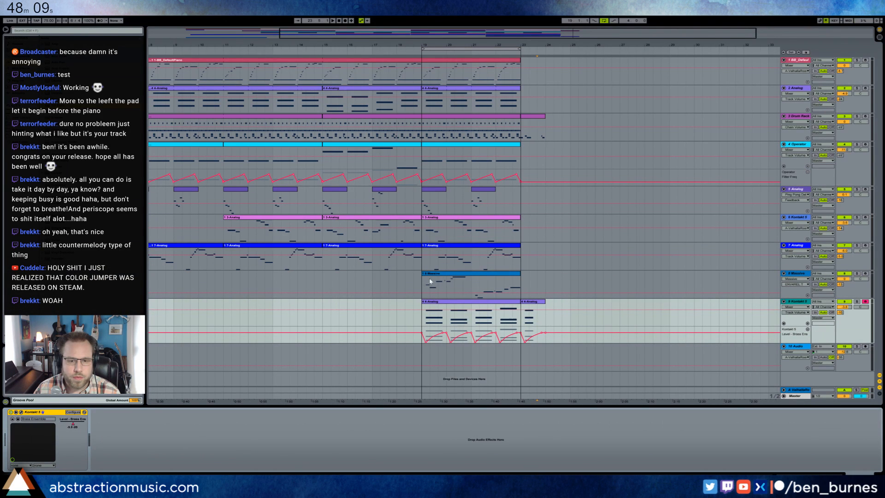
Step: Copy the opening of the walking on leaves audio clip over the bar 23 break and shorten its end
{"action": "mouse_move", "coordinate": [529, 34]}
{"action": "left_mouse_down"}
{"action": "mouse_move", "coordinate": [473, 34]}
{"action": "mouse_move", "coordinate": [513, 34]}
{"action": "left_mouse_up"}
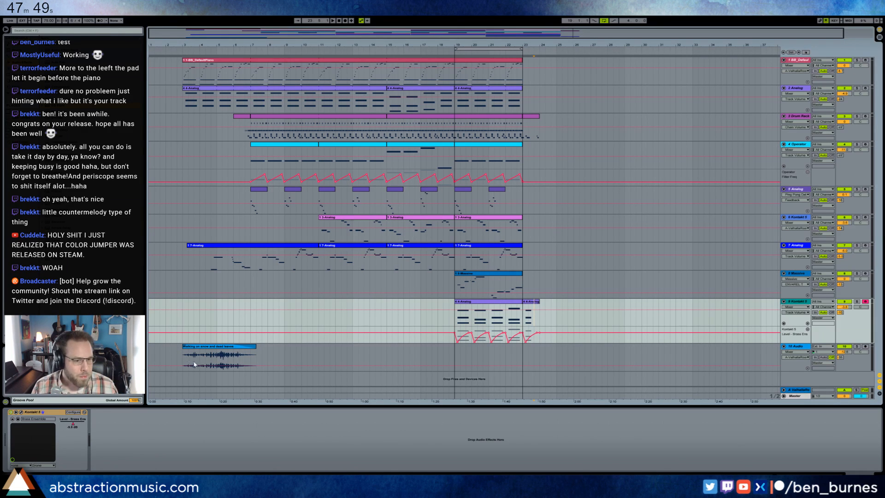
{"action": "left_click_drag", "start_coordinate": [200, 361], "coordinate": [217, 361]}
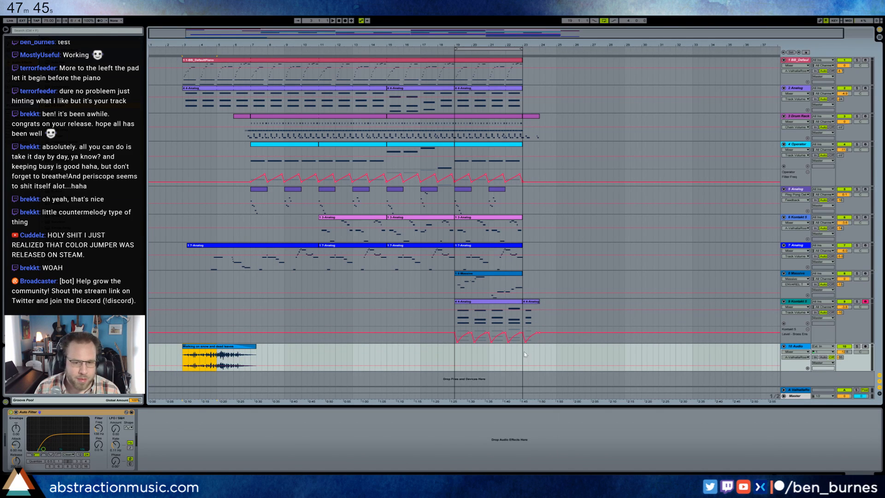
{"action": "key", "text": "ctrl+v"}
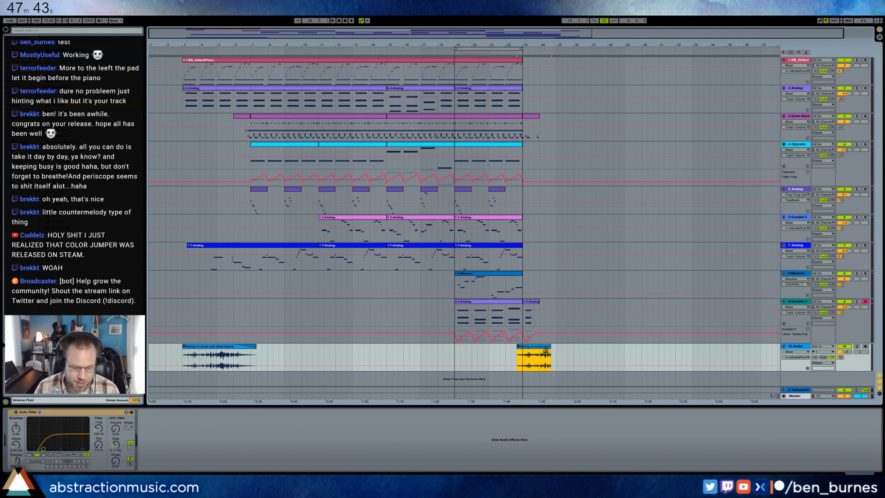
{"action": "left_click", "coordinate": [547, 351]}
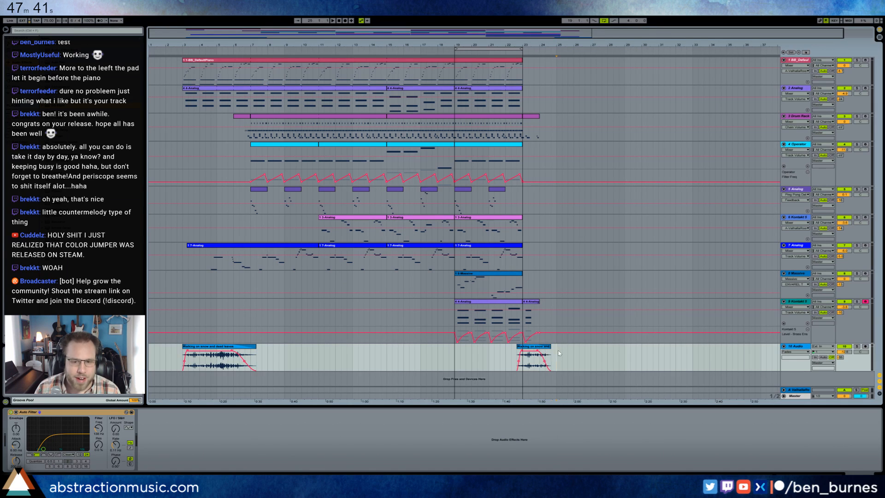
{"action": "left_click", "coordinate": [547, 346]}
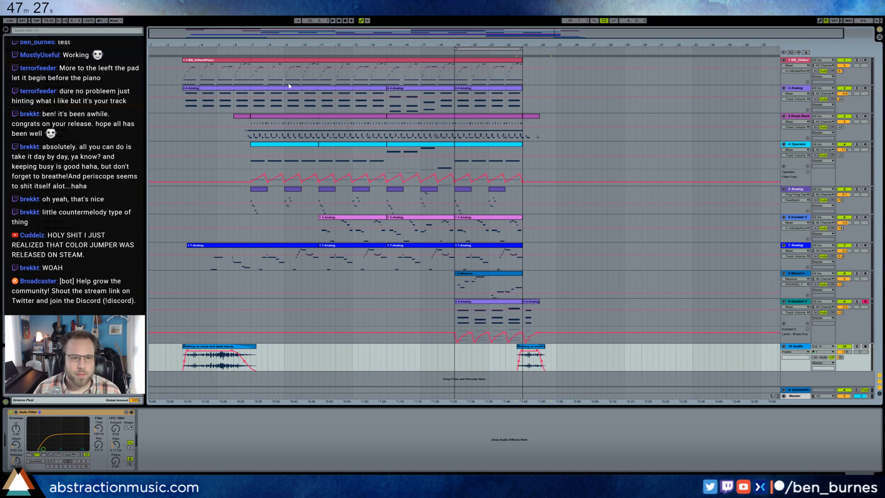
Step: Move the loop to bars 24 to 28 and prepare the piano track for recording there
{"action": "left_click", "coordinate": [540, 77]}
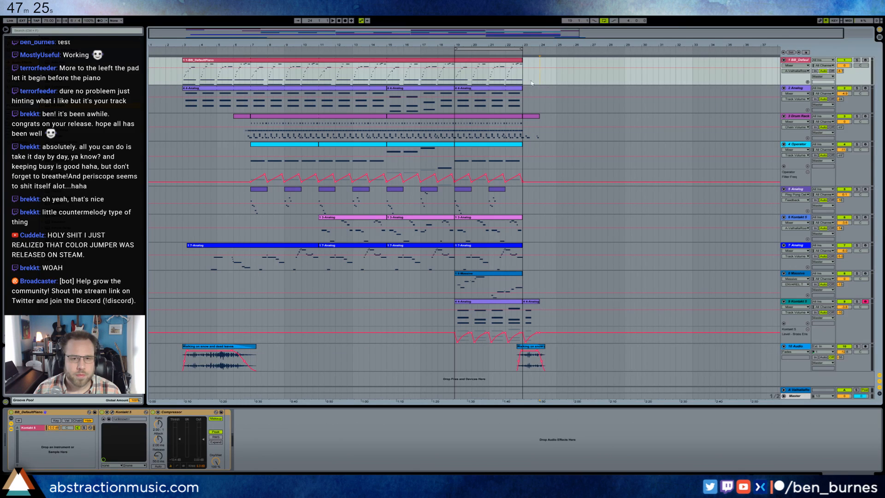
{"action": "left_click_drag", "start_coordinate": [502, 50], "coordinate": [590, 53]}
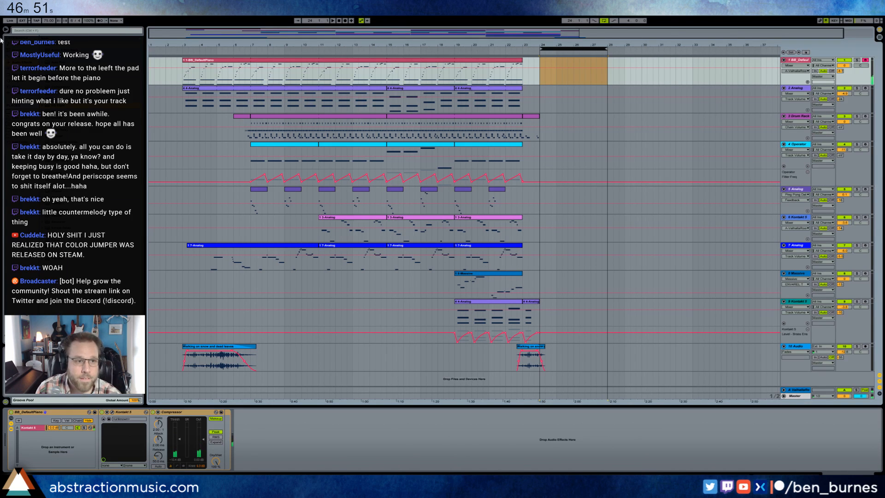
Step: Try recording new piano takes around bar 24 without a drum backing
{"action": "left_click", "coordinate": [540, 77]}
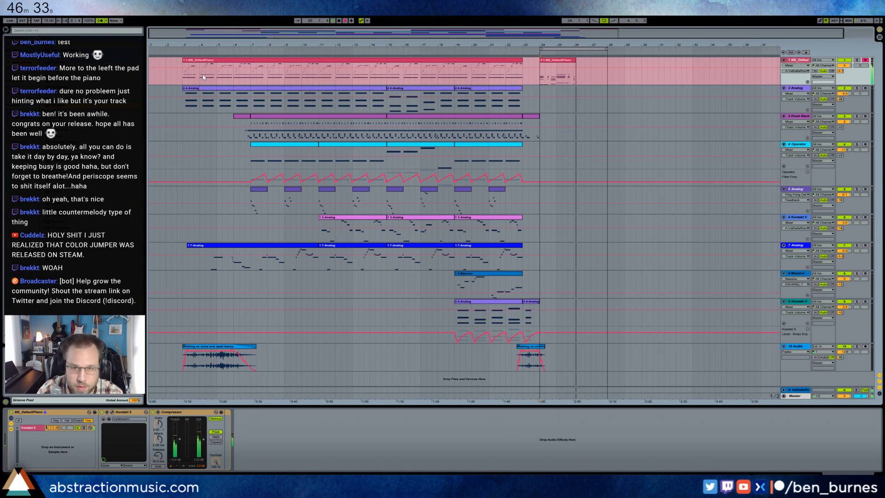
{"action": "key", "text": "space"}
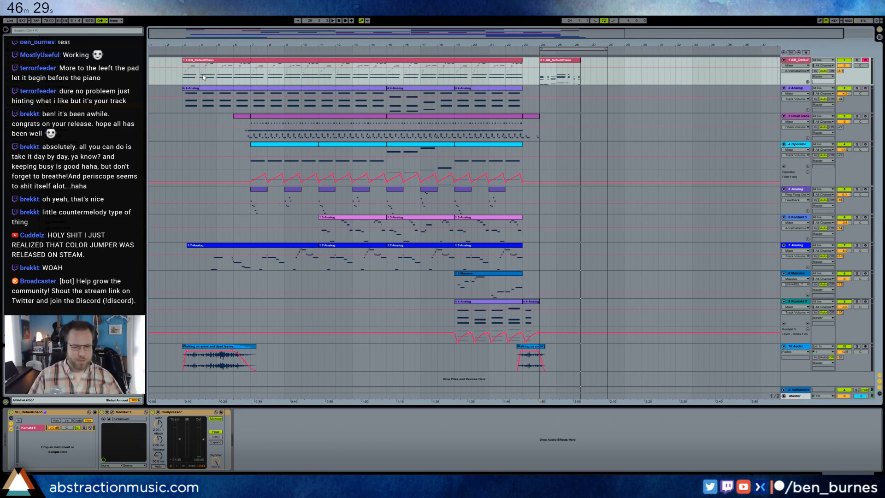
{"action": "left_click", "coordinate": [553, 59]}
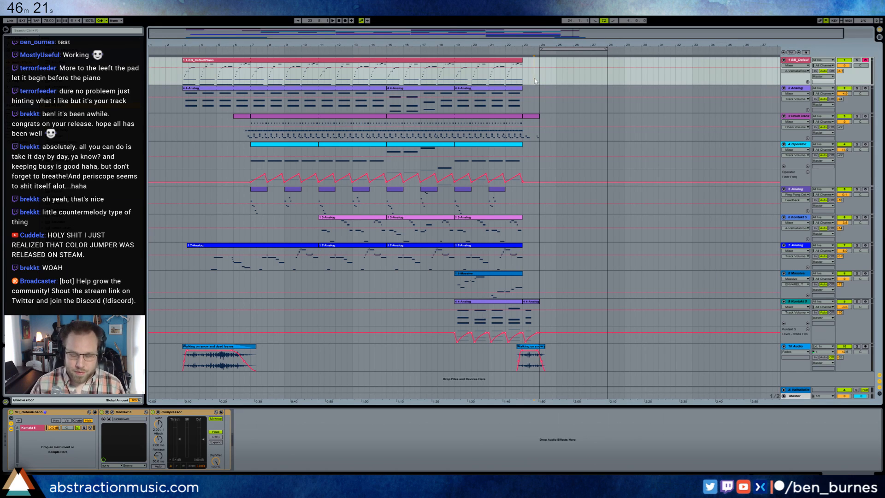
{"action": "key", "text": "F9"}
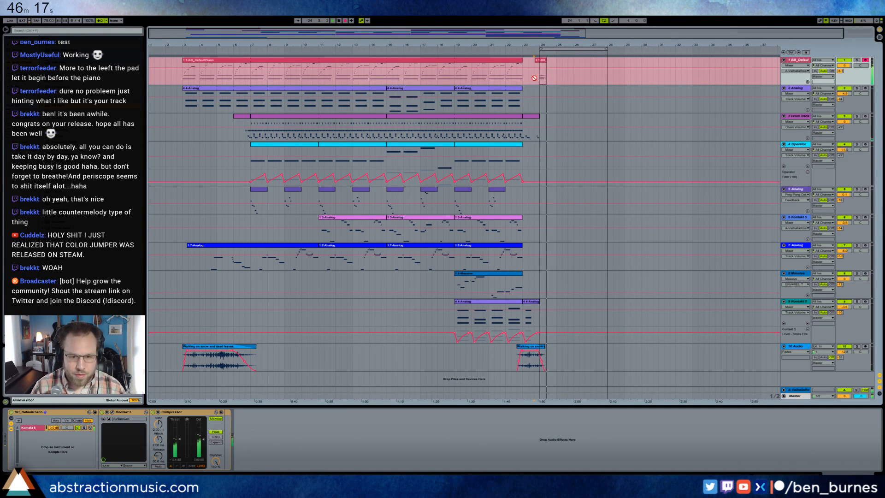
{"action": "key", "text": "F9"}
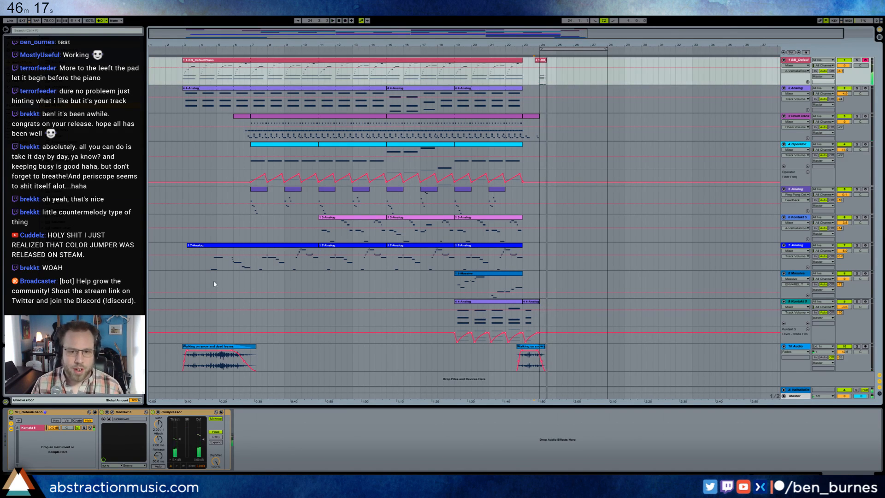
Step: Copy the drums from bars 7 to 11 to bar 24 and delete the short piano take
{"action": "left_click", "coordinate": [254, 123]}
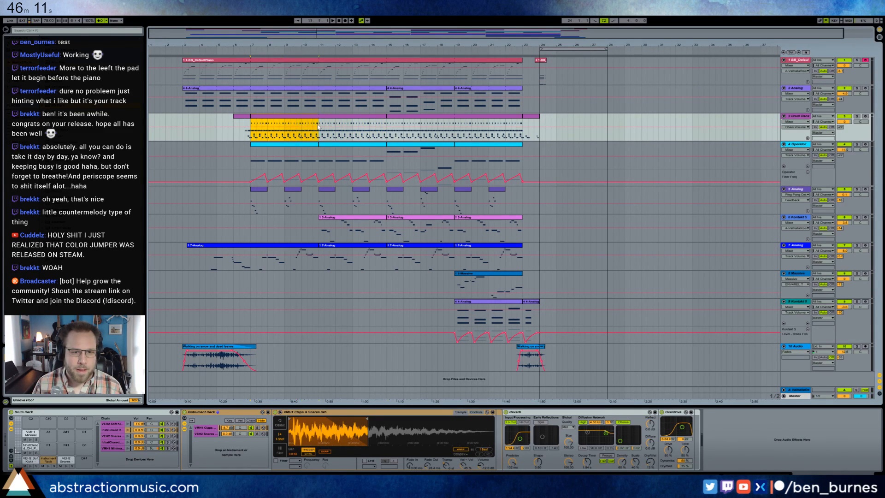
{"action": "left_click", "coordinate": [539, 125]}
{"action": "key", "text": "ctrl+v"}
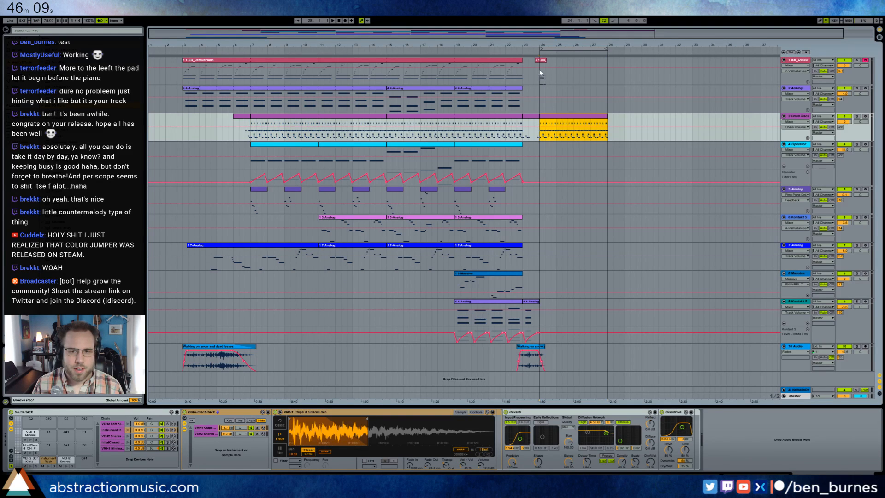
{"action": "key", "text": "Delete"}
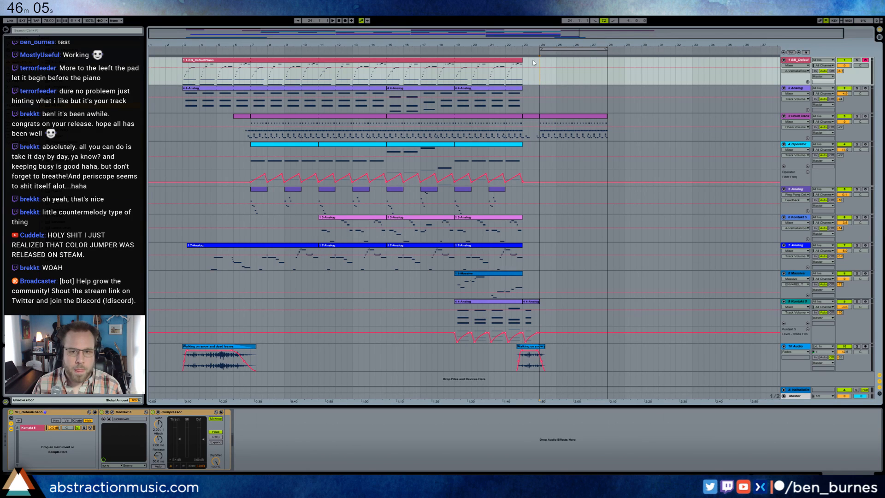
Step: Try recording piano takes over the copied drums at bar 24, and delete the resulting clips
{"action": "key", "text": "F9"}
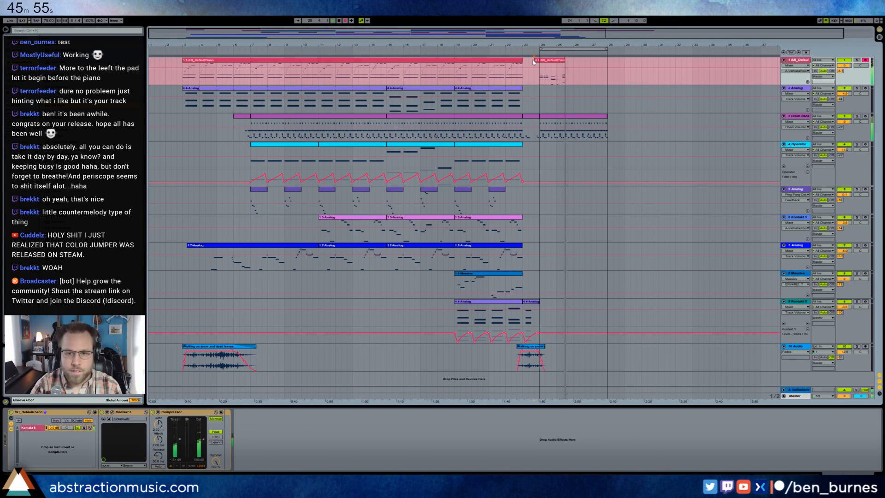
{"action": "key", "text": "space"}
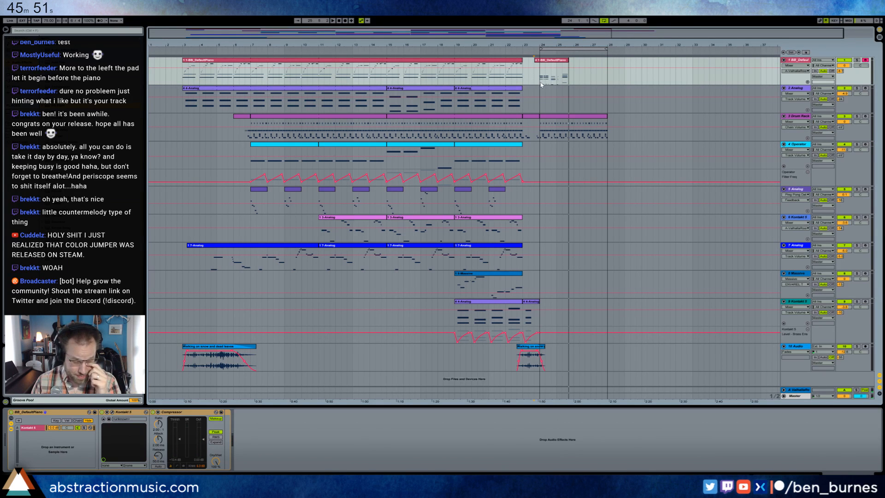
{"action": "key", "text": "F9"}
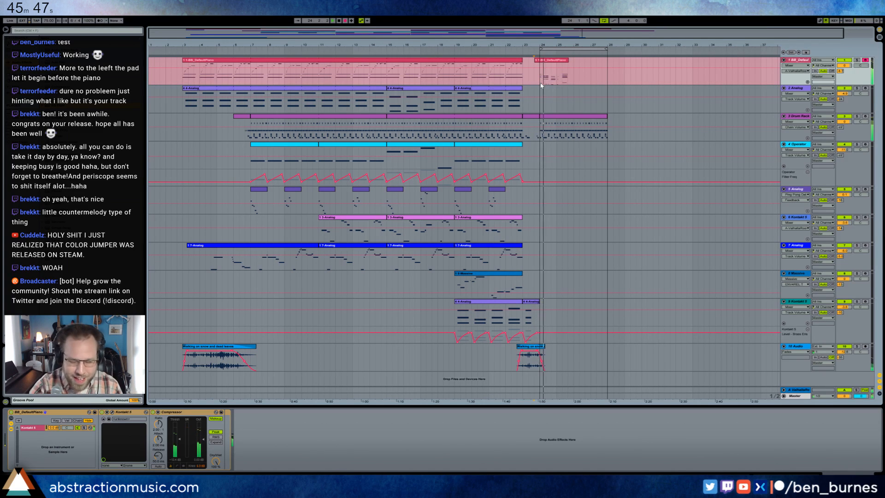
{"action": "key", "text": "space"}
{"action": "key", "text": "F9"}
{"action": "key", "text": "F9"}
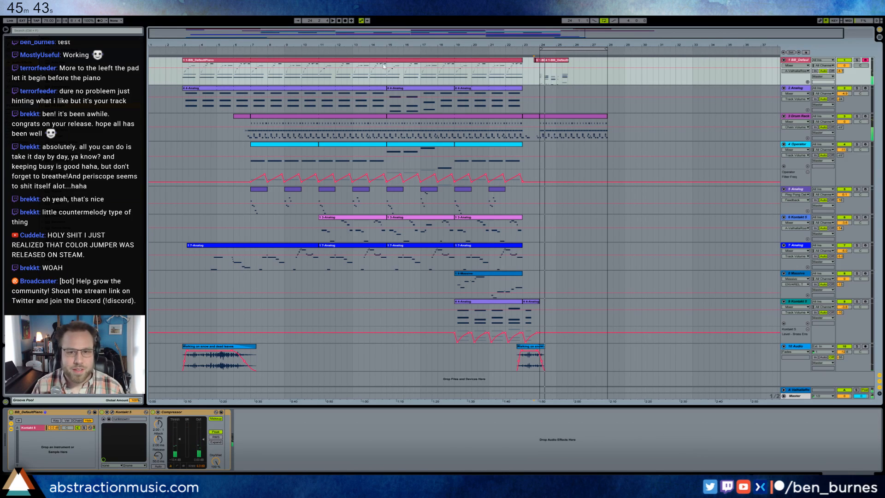
{"action": "left_click", "coordinate": [558, 69]}
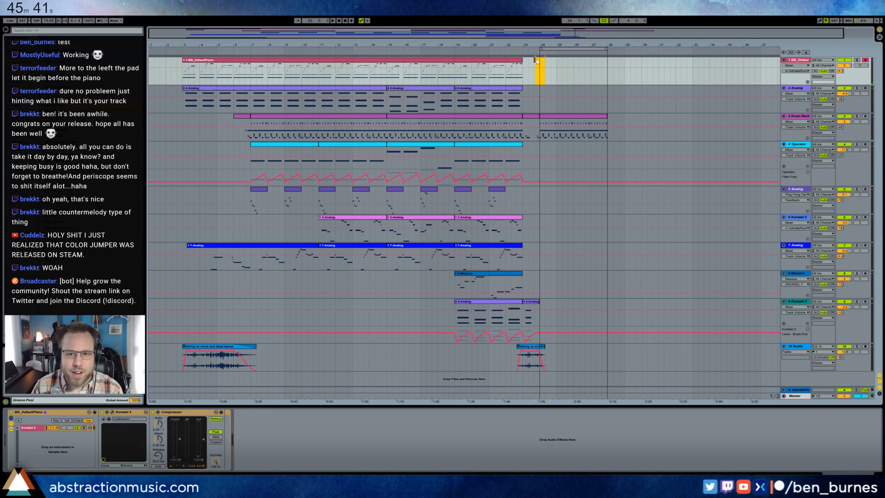
{"action": "key", "text": "Delete"}
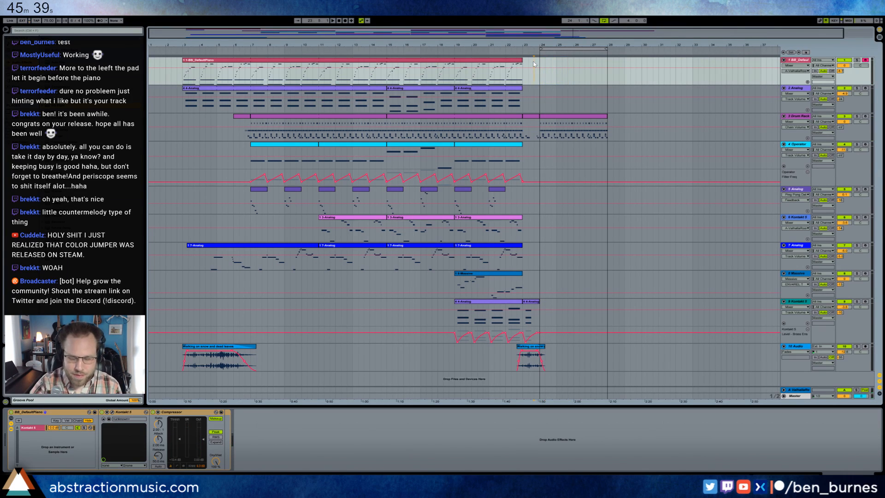
Step: Record a new one-bar piano take at bar 24 over the drums and open its notes for editing
{"action": "key", "text": "F9"}
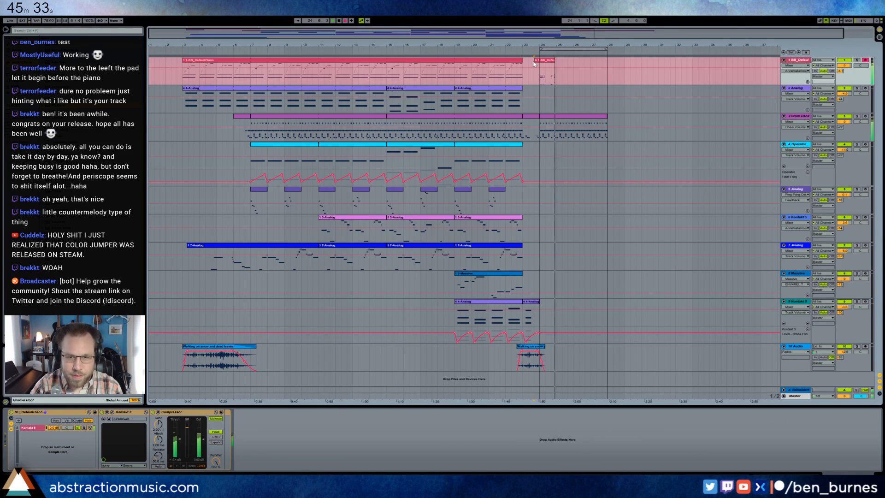
{"action": "key", "text": "space"}
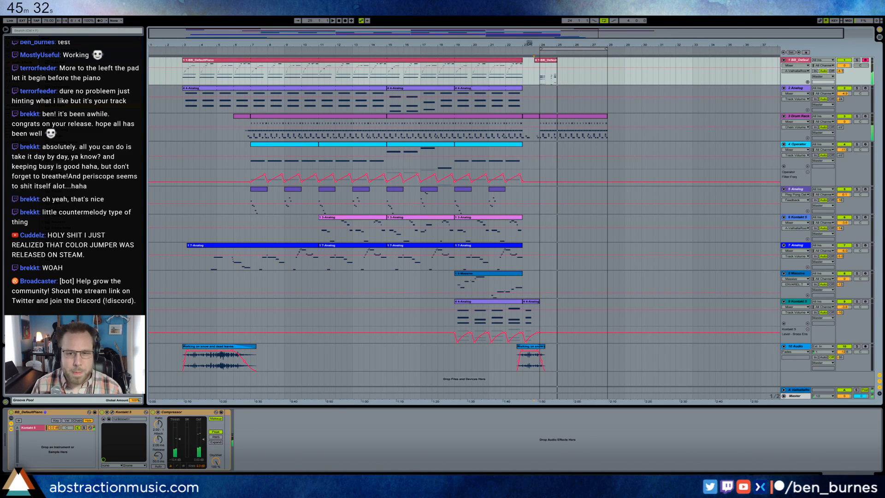
{"action": "double_click", "coordinate": [554, 65]}
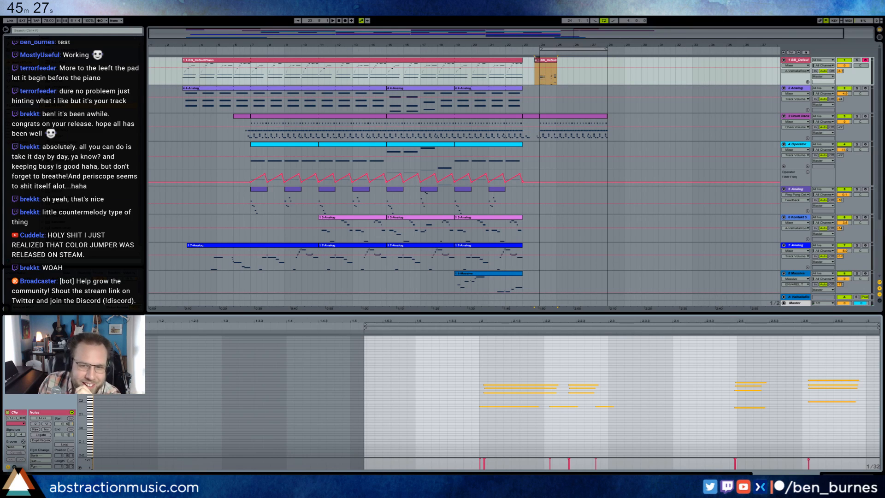
Step: Trim the new piano clip's start to bar 24 and consolidate the clip
{"action": "left_click_drag", "start_coordinate": [535, 59], "coordinate": [538, 59]}
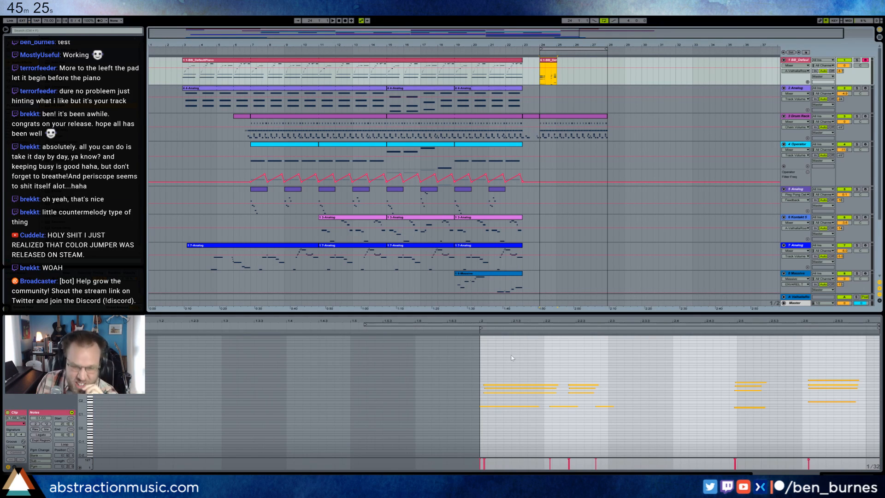
{"action": "left_click_drag", "start_coordinate": [83, 382], "coordinate": [95, 361]}
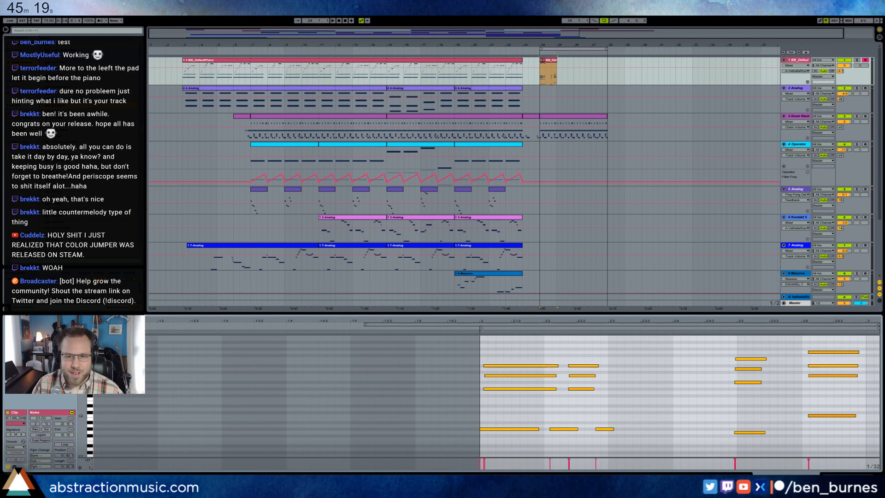
{"action": "left_click", "coordinate": [542, 60]}
{"action": "key", "text": "ctrl+j"}
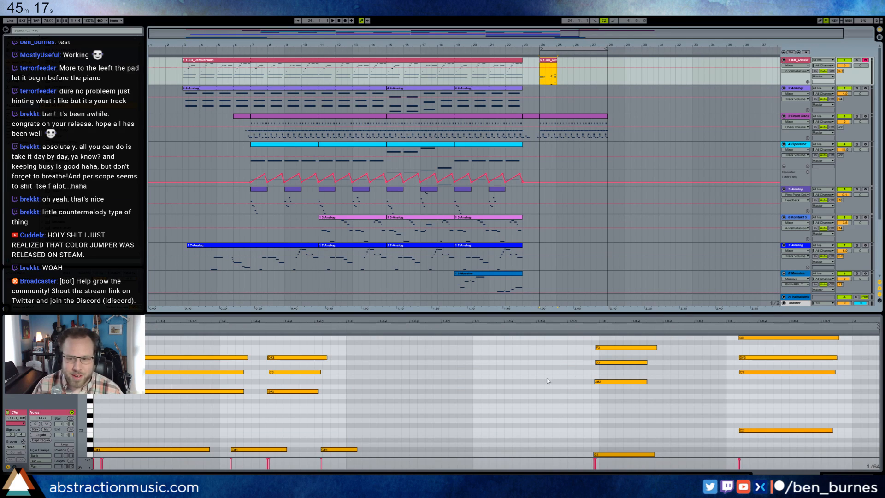
Step: Delete the last chord of the bar 24 piano clip and slightly shorten the first chord's upper notes
{"action": "left_click", "coordinate": [760, 426]}
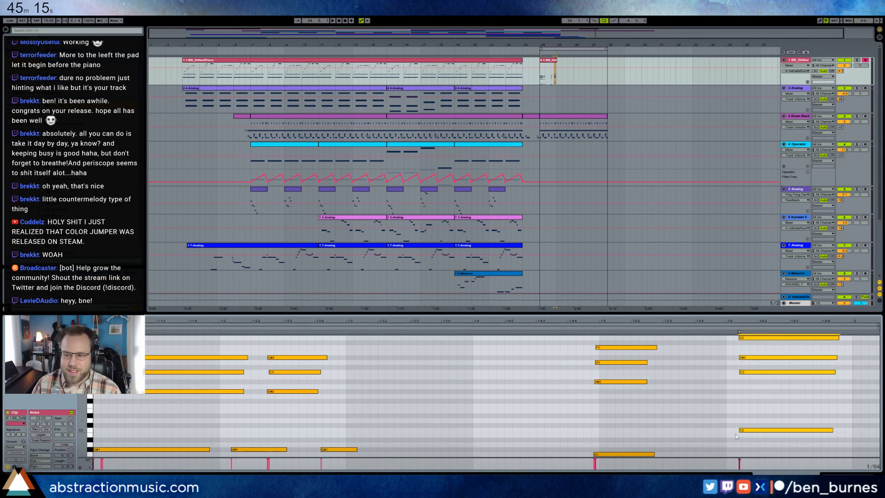
{"action": "key", "text": "Delete"}
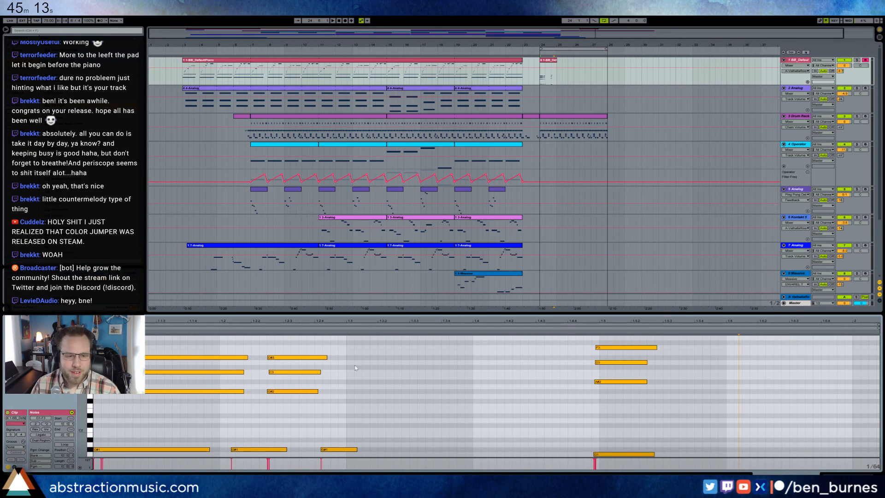
{"action": "left_click_drag", "start_coordinate": [149, 344], "coordinate": [161, 401]}
{"action": "key", "text": "shift+Left"}
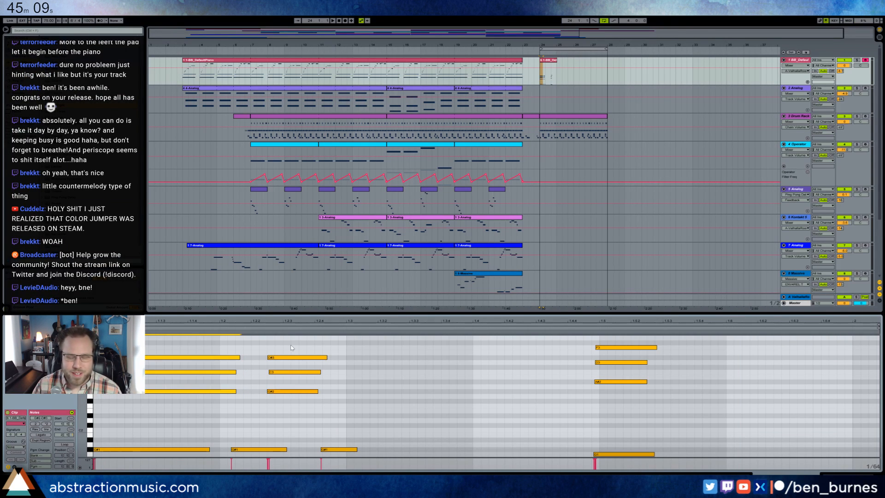
{"action": "key", "text": "space"}
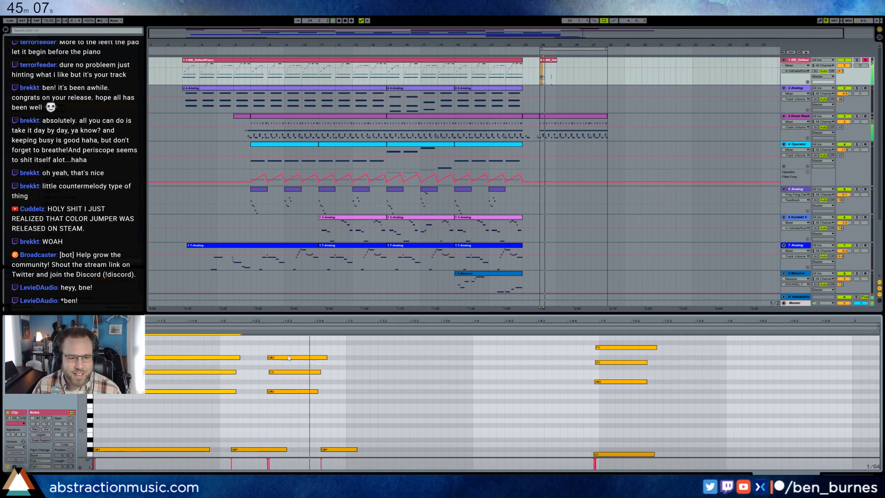
{"action": "key", "text": "space"}
Step: Nudge the second chord slightly later and move the third bass note to beat 1.3
{"action": "left_click_drag", "start_coordinate": [276, 347], "coordinate": [273, 459]}
{"action": "key", "text": "Right"}
{"action": "key", "text": "Right"}
{"action": "key", "text": "Left"}
{"action": "left_click_drag", "start_coordinate": [321, 432], "coordinate": [344, 456]}
{"action": "key", "text": "Right"}
{"action": "key", "text": "Right"}
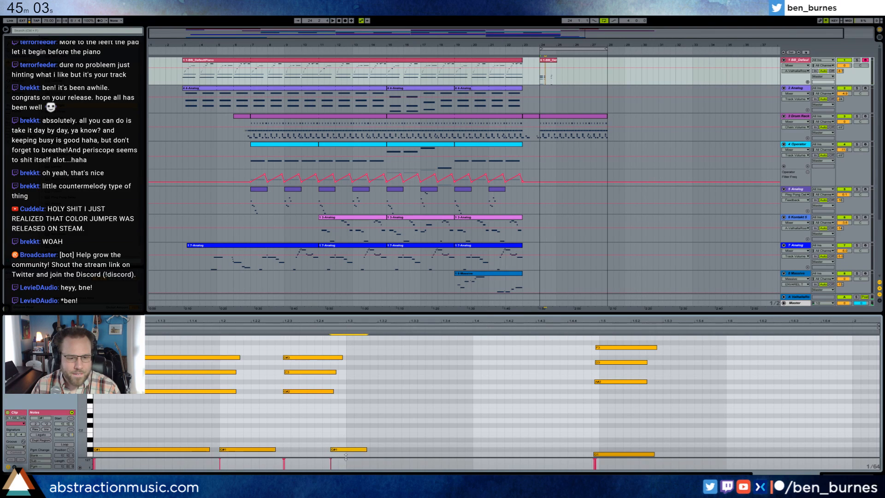
Step: Assign a groove to the bar 24 piano clip and adjust the velocity of all its notes
{"action": "left_click", "coordinate": [11, 447]}
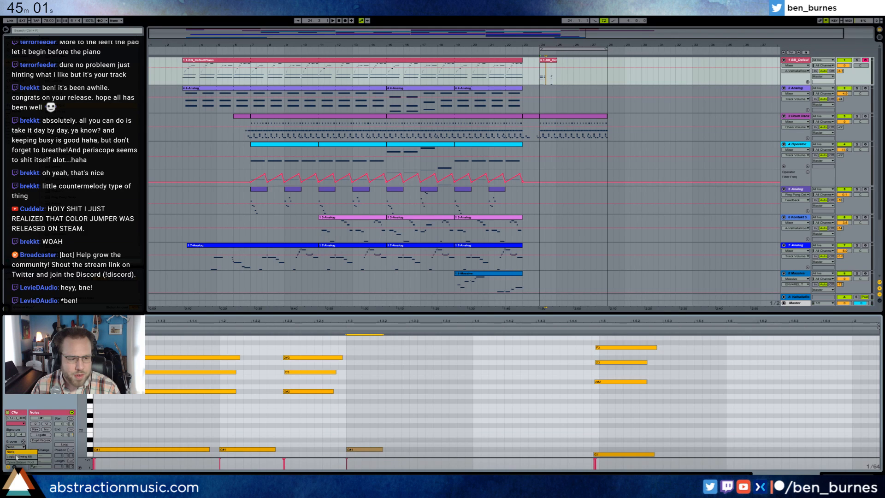
{"action": "left_click", "coordinate": [19, 458]}
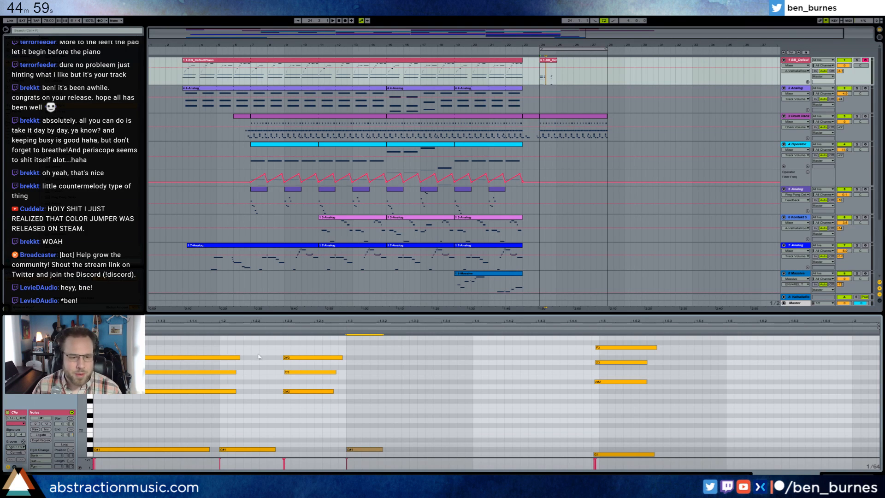
{"action": "key", "text": "ctrl+a"}
{"action": "left_click_drag", "start_coordinate": [306, 340], "coordinate": [306, 349]}
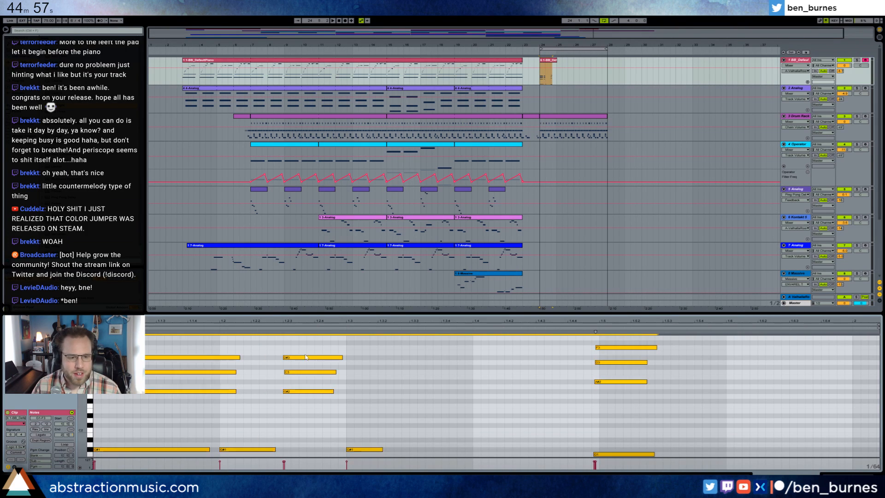
{"action": "key", "text": "space"}
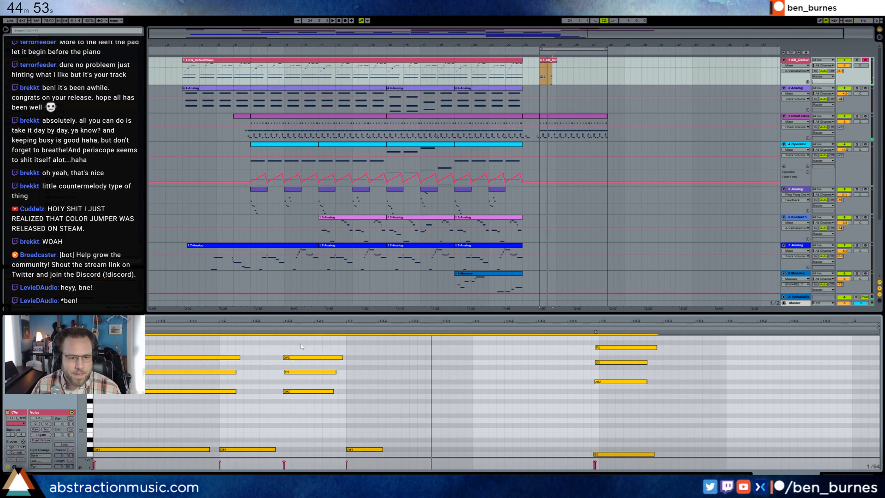
Step: Copy the second chord and third bass note to around beat 1.4, and duplicate the copied chord at 1.4.3
{"action": "left_click_drag", "start_coordinate": [301, 343], "coordinate": [371, 456]}
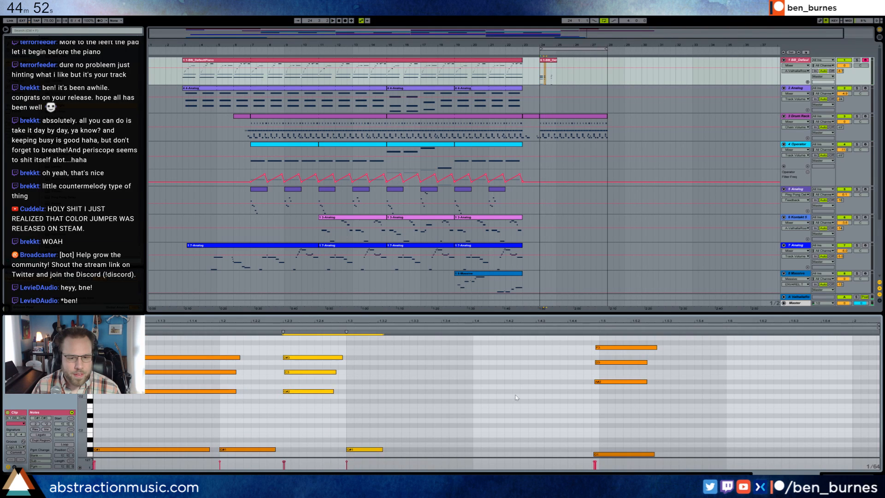
{"action": "left_click", "coordinate": [477, 364]}
{"action": "key", "text": "ctrl+v"}
{"action": "left_click", "coordinate": [537, 448]}
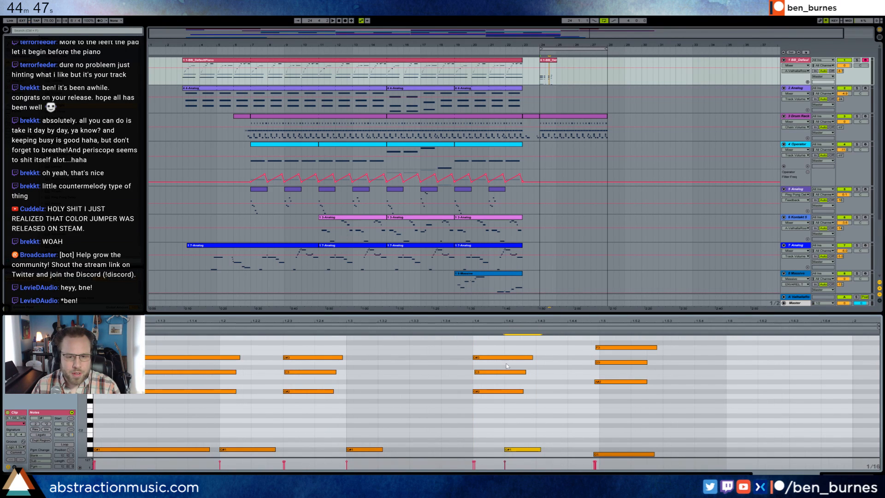
{"action": "left_click_drag", "start_coordinate": [496, 345], "coordinate": [513, 411]}
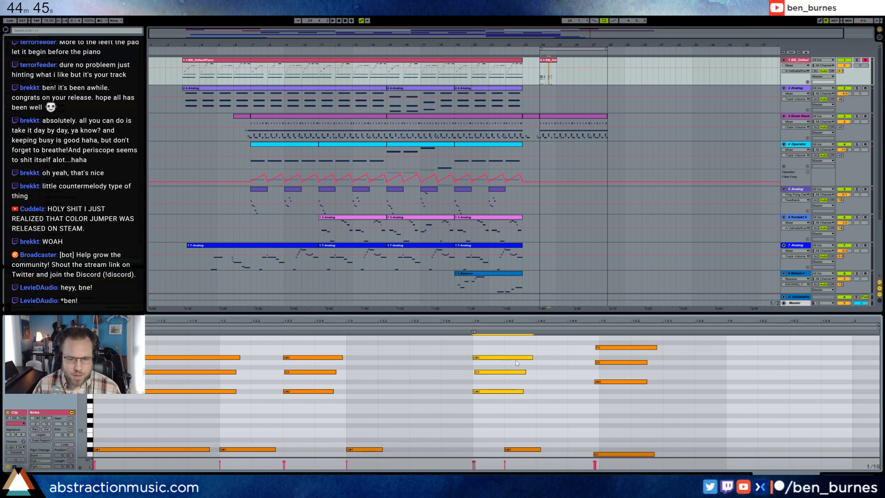
{"action": "left_click_drag", "start_coordinate": [519, 358], "coordinate": [560, 359]}
{"action": "key", "text": "ctrl+d"}
Step: Nudge the final chord with its bass note to beat 1.5 and duplicate it at beat 1.6
{"action": "left_click_drag", "start_coordinate": [609, 340], "coordinate": [622, 473]}
{"action": "key", "text": "Right"}
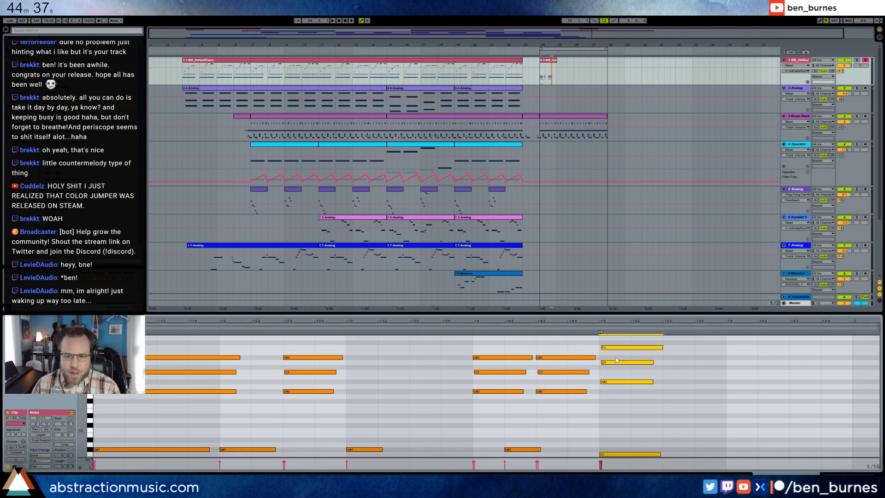
{"action": "left_click_drag", "start_coordinate": [617, 349], "coordinate": [724, 456]}
{"action": "key", "text": "ctrl+d"}
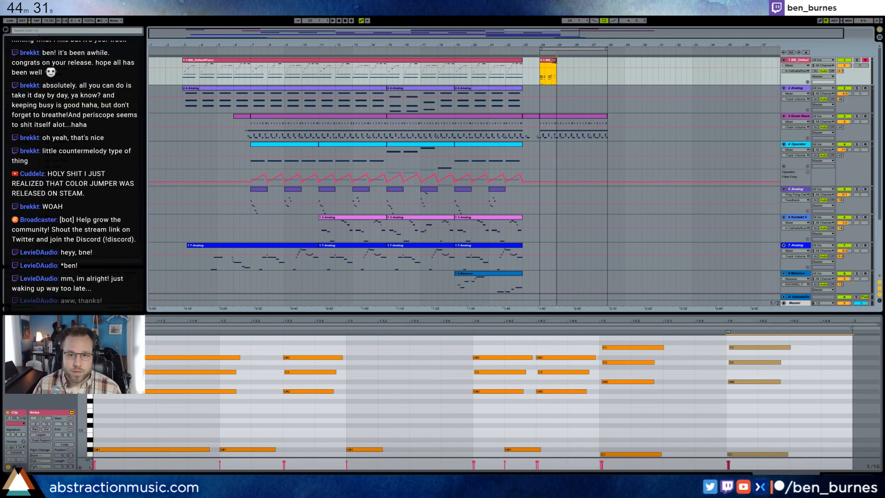
Step: Duplicate the bar 24 piano clip to bar 25
{"action": "left_click", "coordinate": [557, 60]}
{"action": "key", "text": "ctrl+d"}
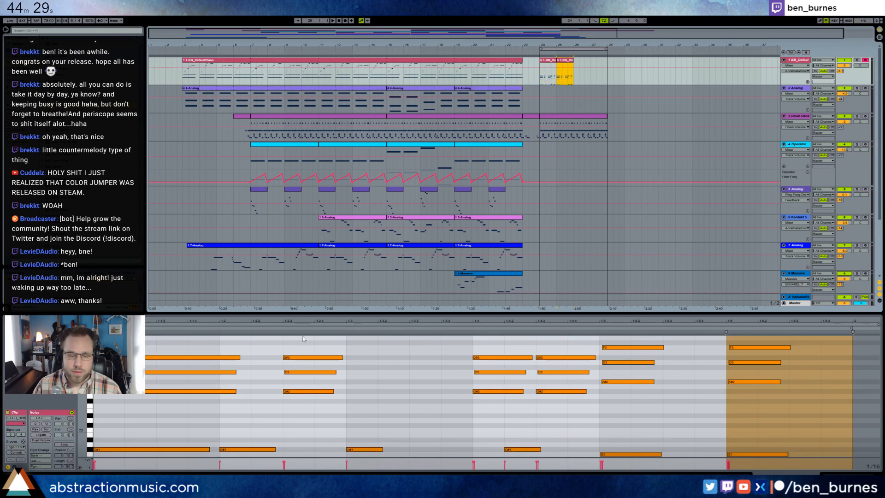
{"action": "left_click_drag", "start_coordinate": [82, 386], "coordinate": [75, 386]}
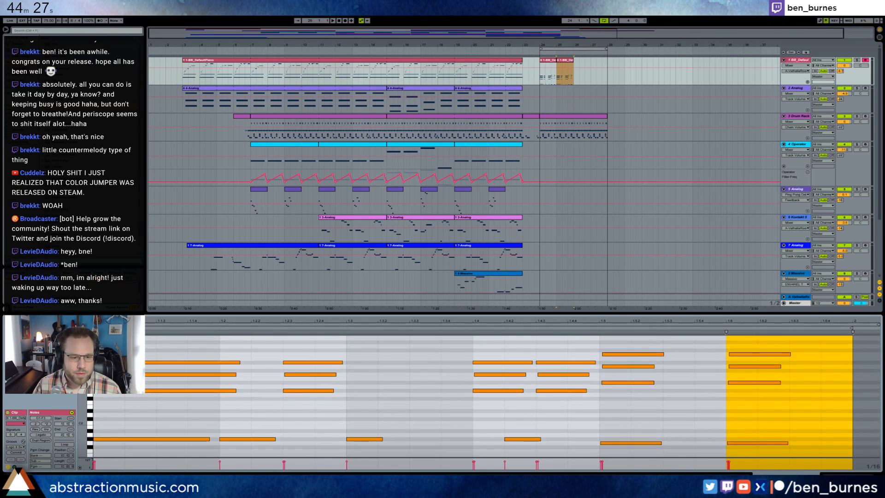
Step: In the bar 25 clip, raise the opening chord's lowest upper note 11 semitones and the first bass note four semitones
{"action": "left_click", "coordinate": [118, 390]}
{"action": "key", "text": "shift+Up"}
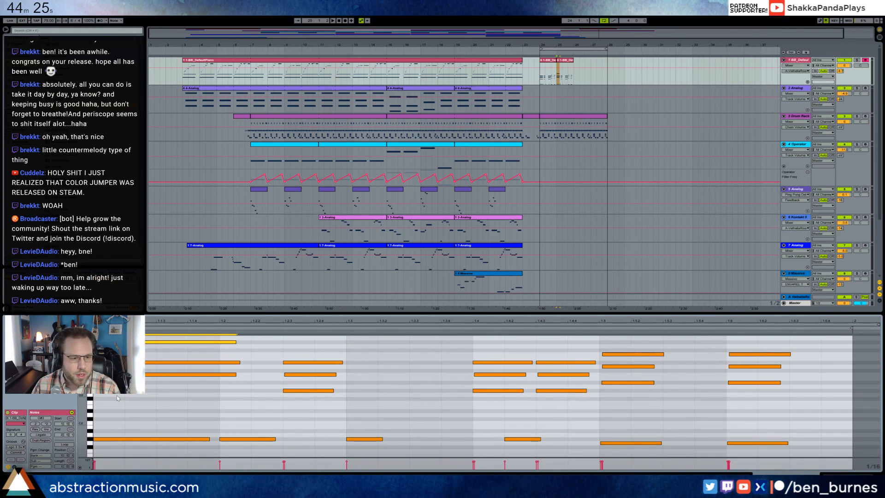
{"action": "key", "text": "Down"}
{"action": "left_click", "coordinate": [121, 439]}
{"action": "key", "text": "Up"}
{"action": "key", "text": "Up"}
{"action": "key", "text": "Up"}
{"action": "key", "text": "Up"}
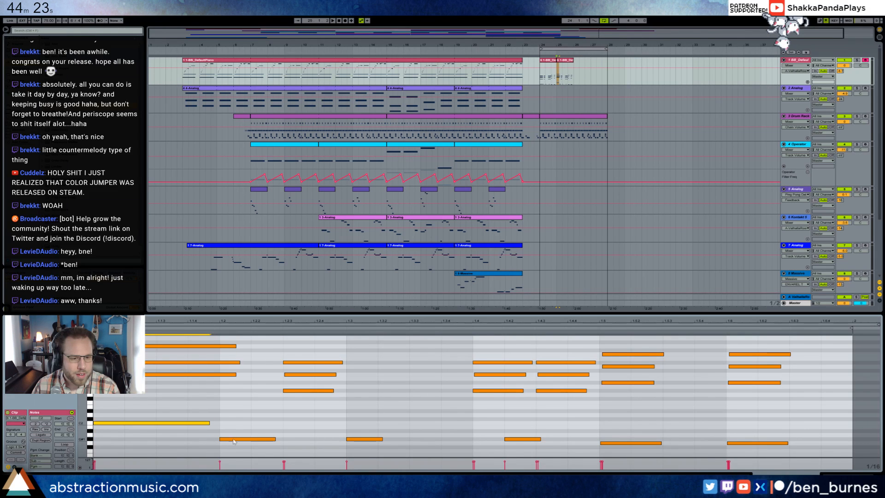
Step: Delete the notes from beat 1.2 up to beat 1.5 and lengthen the opening chord and its bass note
{"action": "left_click_drag", "start_coordinate": [252, 355], "coordinate": [576, 455]}
{"action": "key", "text": "Delete"}
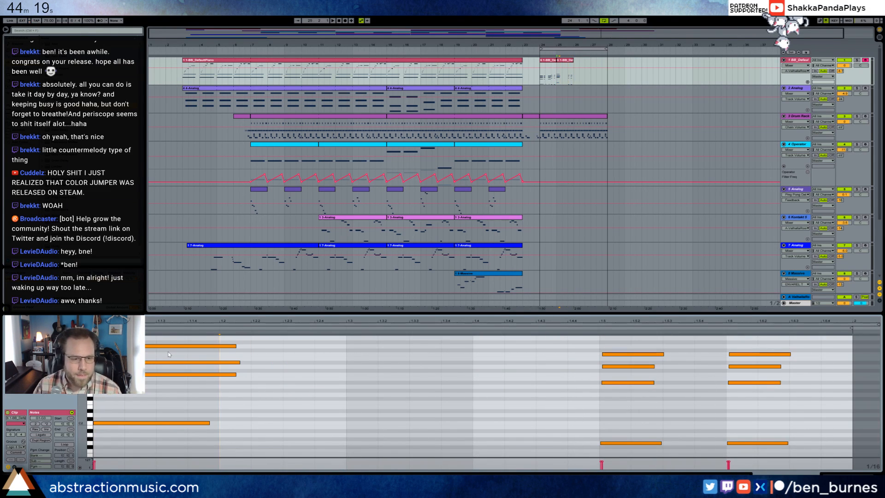
{"action": "key", "text": "space"}
{"action": "left_click_drag", "start_coordinate": [172, 339], "coordinate": [183, 424]}
{"action": "left_click_drag", "start_coordinate": [259, 354], "coordinate": [333, 359]}
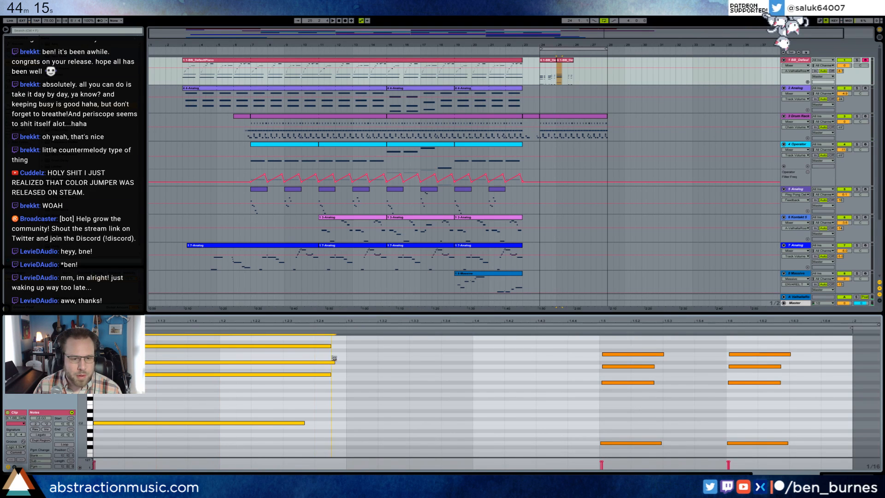
{"action": "left_click", "coordinate": [378, 359]}
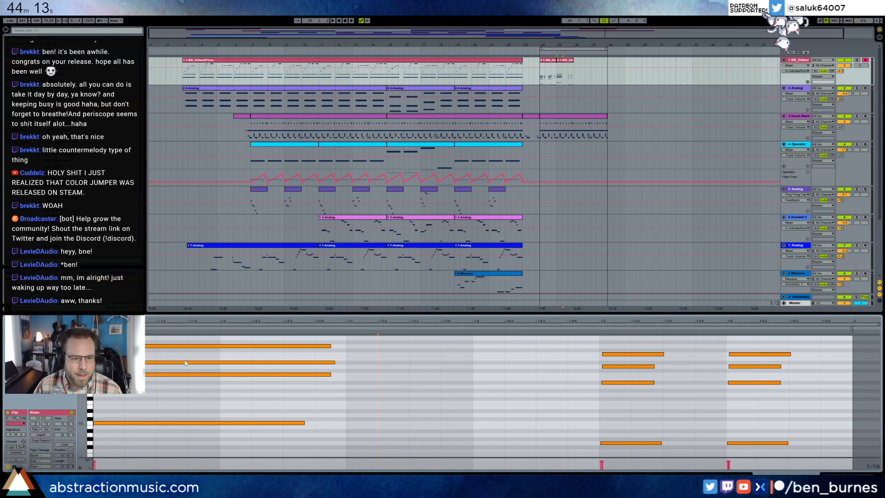
Step: Add a short bass note midway between beats 1.3 and 1.4, and place a shortened copy of the opening chord at beat 1.4
{"action": "left_click", "coordinate": [452, 426]}
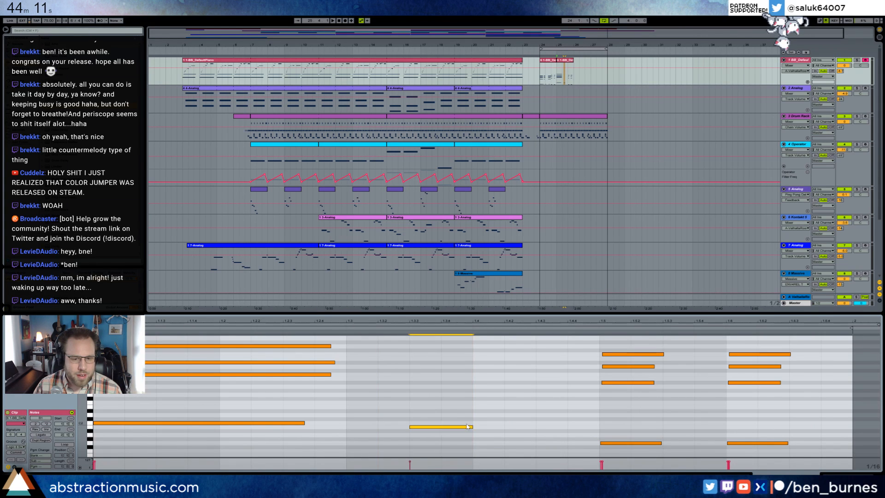
{"action": "key", "text": "Up"}
{"action": "left_click_drag", "start_coordinate": [240, 337], "coordinate": [337, 385]}
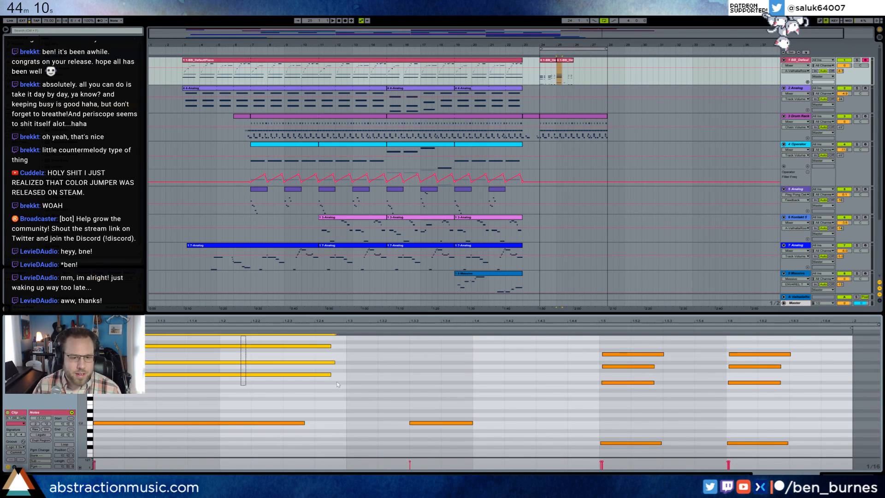
{"action": "left_click", "coordinate": [408, 353]}
{"action": "key", "text": "ctrl+v"}
{"action": "key", "text": "shift+Left"}
{"action": "key", "text": "shift+Left"}
{"action": "key", "text": "shift+Left"}
{"action": "key", "text": "shift+Left"}
{"action": "key", "text": "shift+Left"}
{"action": "key", "text": "shift+Left"}
{"action": "key", "text": "shift+Left"}
{"action": "key", "text": "shift+Left"}
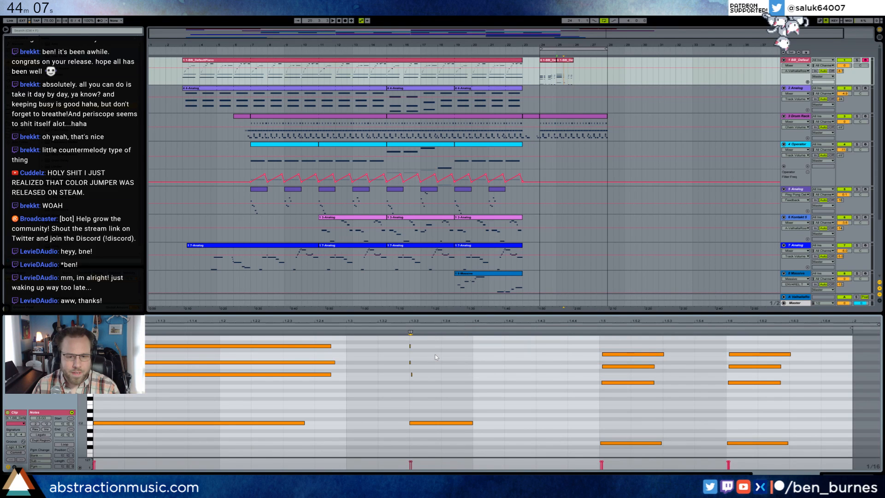
{"action": "key", "text": "shift+Right"}
{"action": "key", "text": "shift+Right"}
{"action": "key", "text": "Right"}
{"action": "key", "text": "Right"}
Step: Duplicate the short bass note to midway between beats 1.4 and 1.5
{"action": "left_click", "coordinate": [463, 430]}
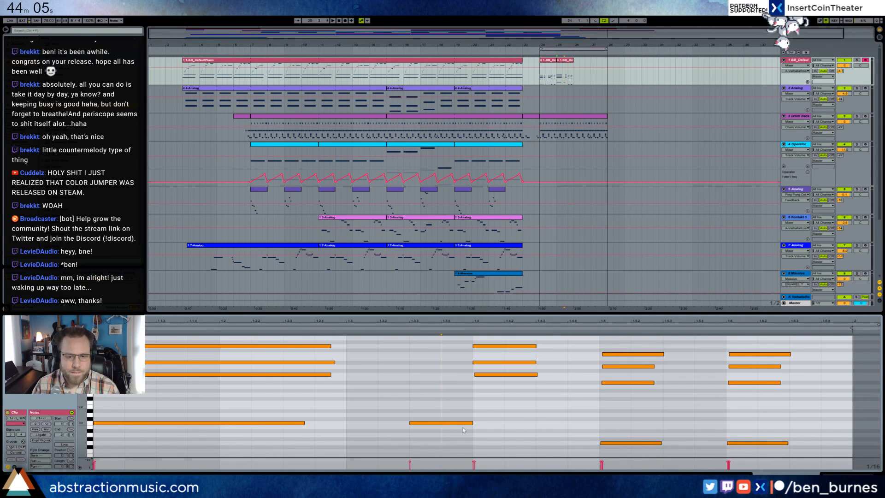
{"action": "left_click_drag", "start_coordinate": [447, 408], "coordinate": [534, 447]}
{"action": "key", "text": "ctrl+d"}
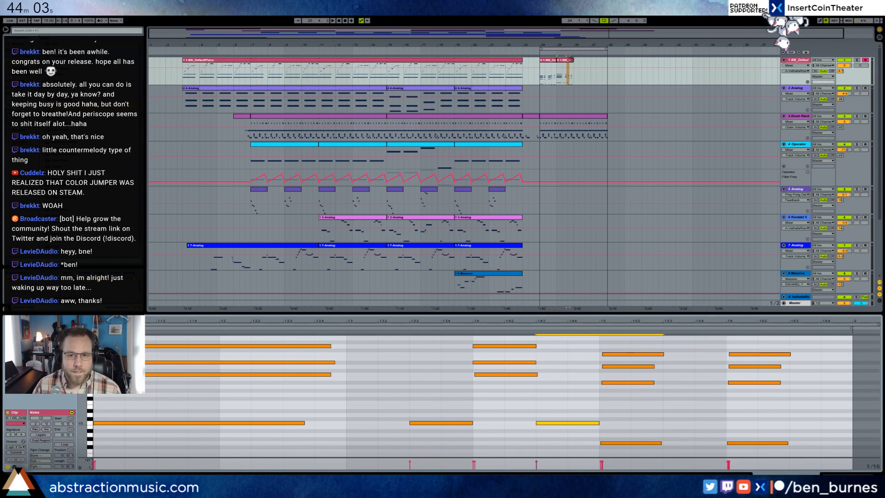
Step: Consolidate the bar 24 and bar 25 piano clips into one clip and duplicate it to bar 26
{"action": "left_click_drag", "start_coordinate": [572, 64], "coordinate": [548, 65]}
{"action": "key", "text": "ctrl+j"}
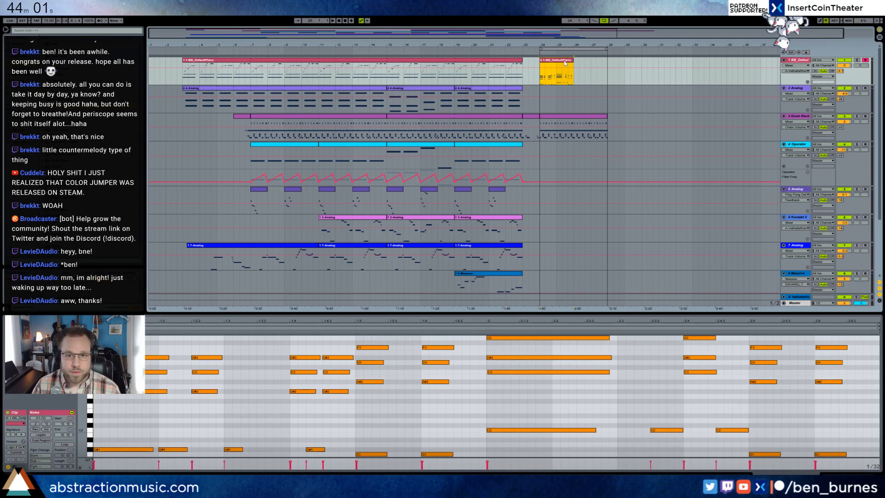
{"action": "key", "text": "ctrl+d"}
Step: Play the new section and deactivate the VEH2 Sn and uppermost VM note rows in the drum clip from bar 24
{"action": "key", "text": "space"}
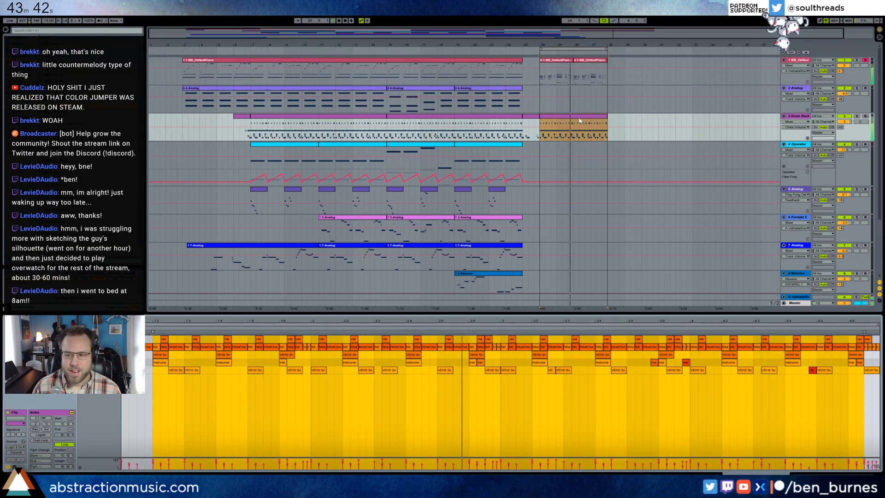
{"action": "left_click", "coordinate": [589, 137]}
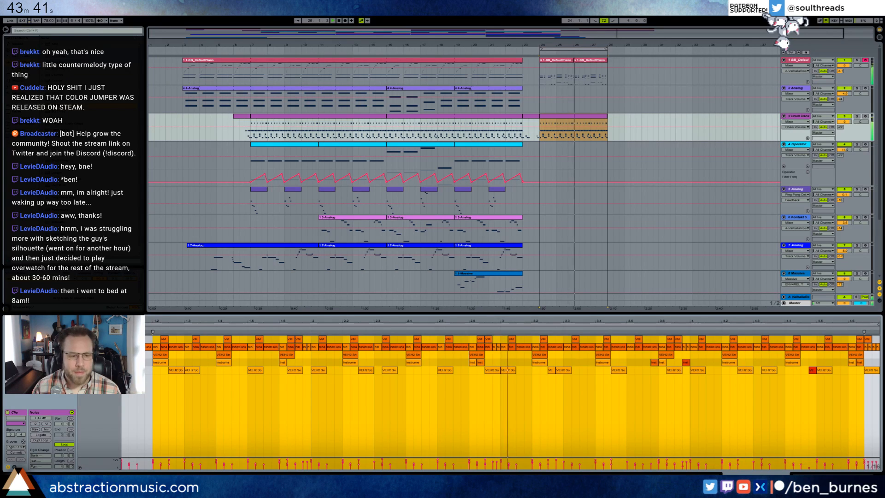
{"action": "key", "text": "space"}
{"action": "left_click", "coordinate": [145, 415]}
{"action": "left_click", "coordinate": [101, 355]}
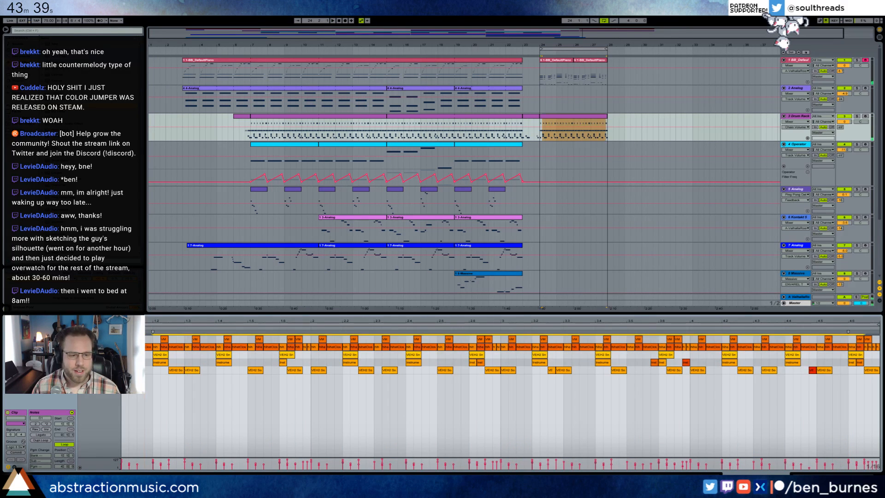
{"action": "key", "text": "0"}
{"action": "left_click", "coordinate": [100, 339]}
{"action": "key", "text": "0"}
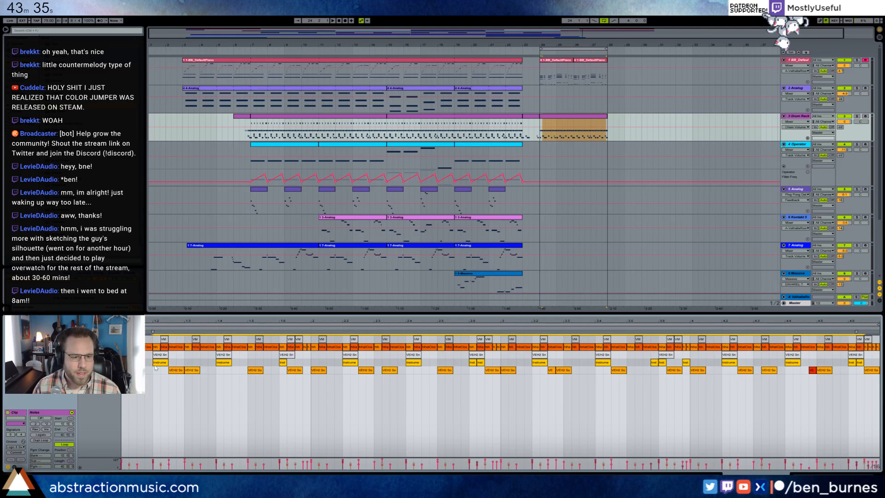
{"action": "left_click", "coordinate": [101, 362]}
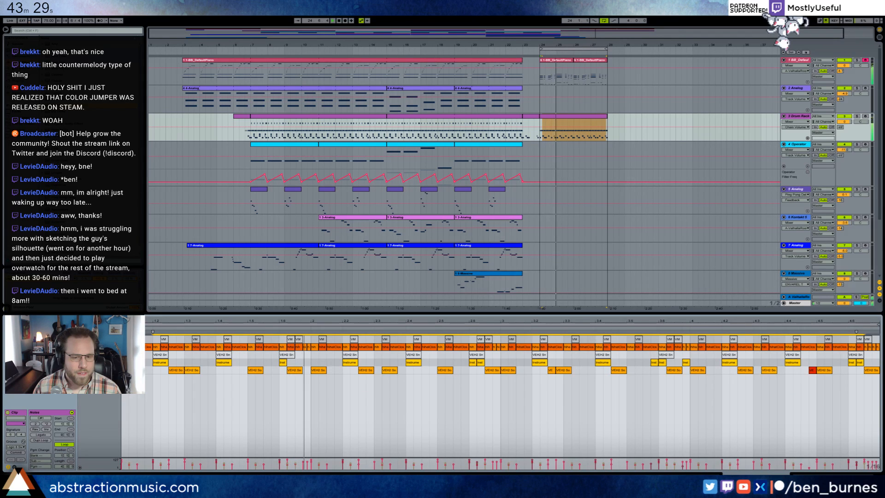
{"action": "key", "text": "shift+Tab"}
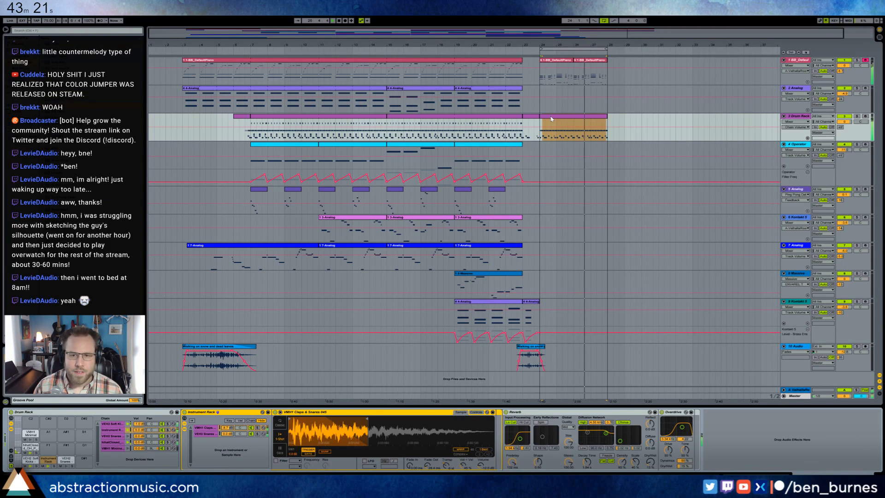
Step: In the piano clip at bar 26, lower the long bass note at beat 2.1 seven semitones to F1
{"action": "double_click", "coordinate": [598, 60]}
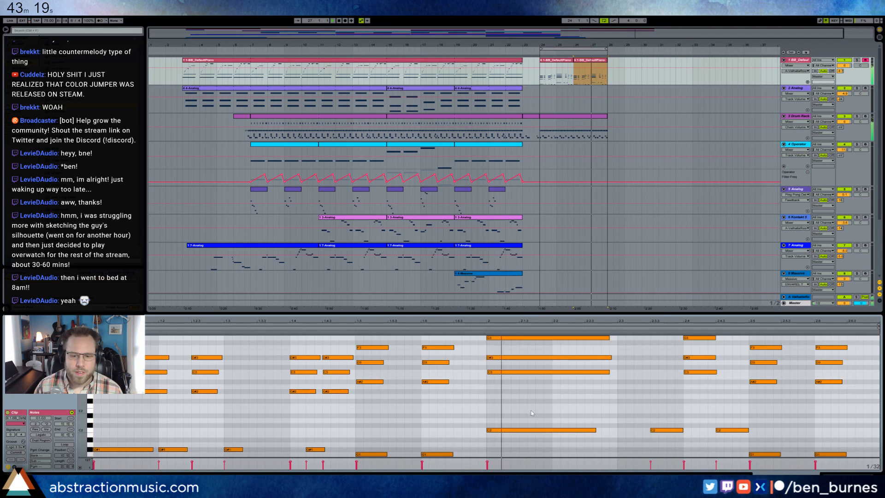
{"action": "scroll", "coordinate": [507, 404], "scroll_direction": "down", "scroll_amount": 2}
{"action": "left_click_drag", "start_coordinate": [512, 394], "coordinate": [518, 423]}
{"action": "key", "text": "Down"}
{"action": "key", "text": "Down"}
{"action": "key", "text": "Down"}
{"action": "key", "text": "Down"}
{"action": "key", "text": "Down"}
{"action": "key", "text": "Down"}
{"action": "key", "text": "Down"}
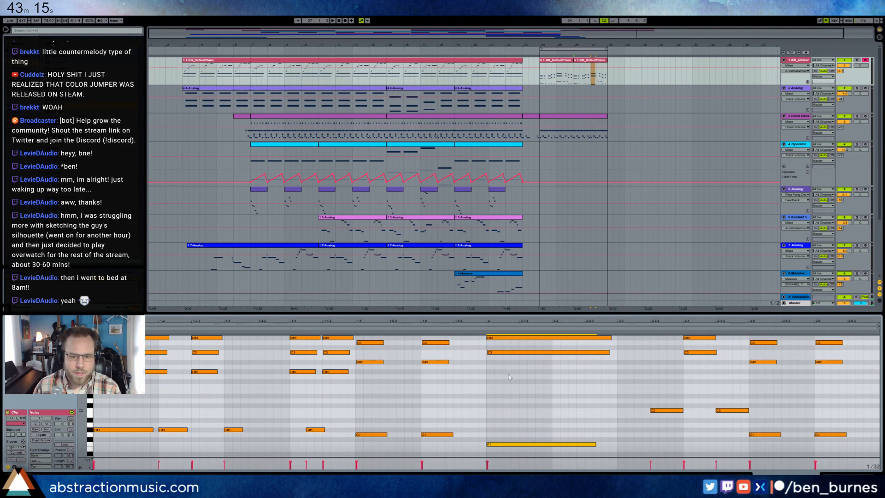
Step: Revoice the long chord above that bass note to F3, C3 and G#2
{"action": "scroll", "coordinate": [507, 377], "scroll_direction": "up", "scroll_amount": 2}
{"action": "key", "text": "Down"}
{"action": "key", "text": "Down"}
{"action": "left_click_drag", "start_coordinate": [499, 338], "coordinate": [511, 393]}
{"action": "key", "text": "Down"}
{"action": "left_click", "coordinate": [502, 367]}
{"action": "key", "text": "Down"}
{"action": "key", "text": "Down"}
{"action": "key", "text": "Down"}
{"action": "key", "text": "Down"}
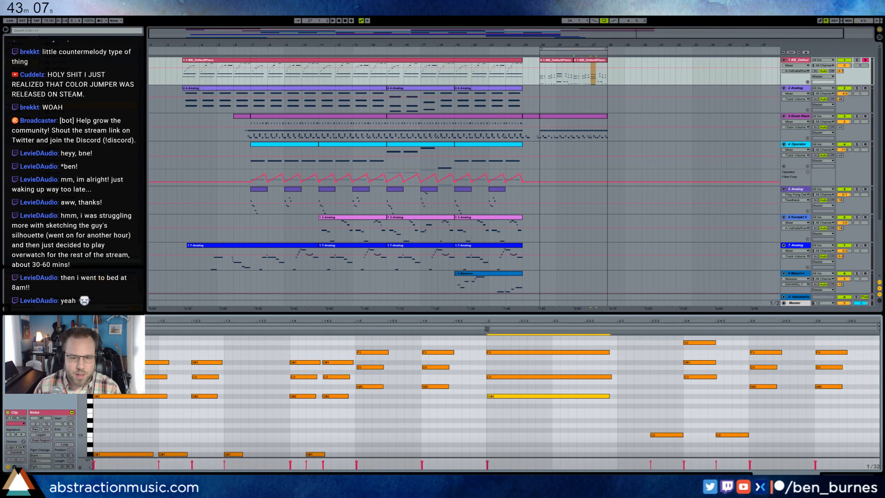
Step: Lower the two short bass notes around beat 2.4 to A#1
{"action": "key", "text": "space"}
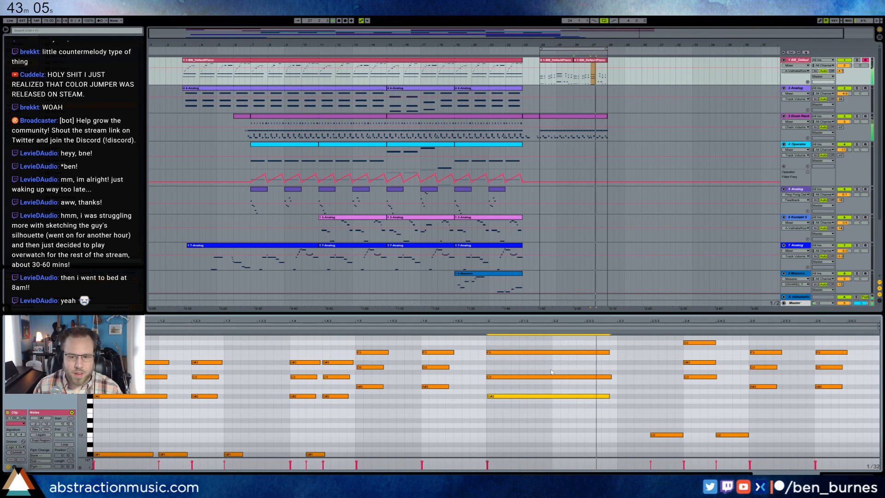
{"action": "scroll", "coordinate": [645, 405], "scroll_direction": "down", "scroll_amount": 4}
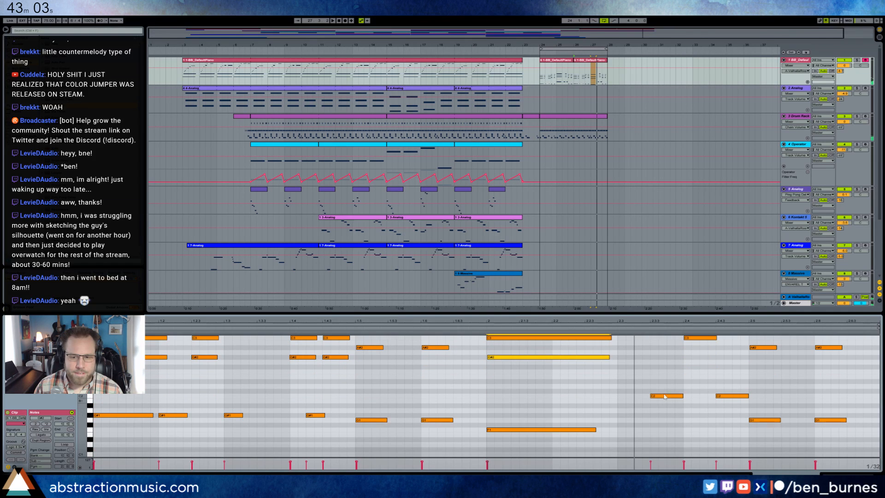
{"action": "left_click_drag", "start_coordinate": [665, 396], "coordinate": [660, 407]}
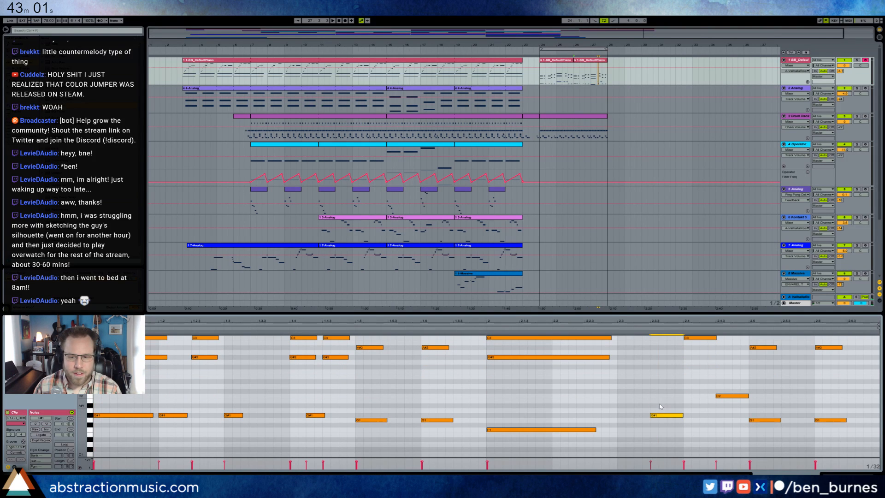
{"action": "left_click_drag", "start_coordinate": [713, 380], "coordinate": [733, 414]}
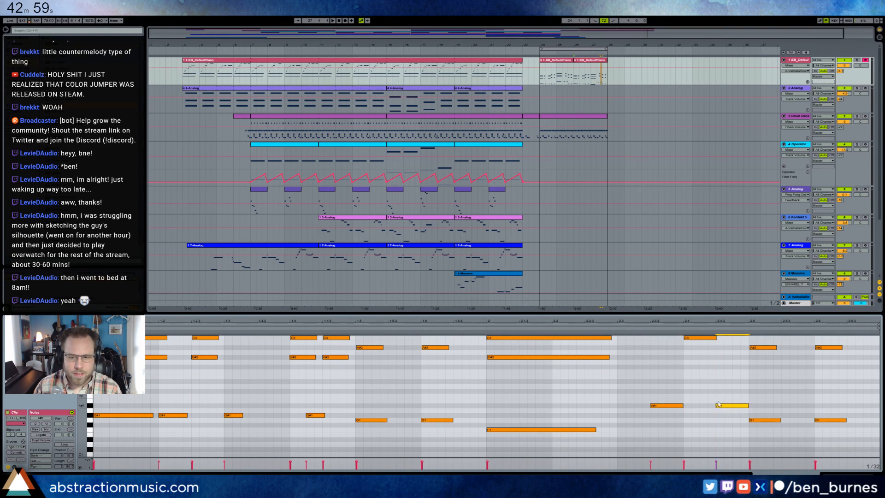
Step: Change the short chord at beat 2.4 to F3, D3 and A#2 and play the section back
{"action": "scroll", "coordinate": [718, 403], "scroll_direction": "up", "scroll_amount": 4}
{"action": "left_click", "coordinate": [689, 355]}
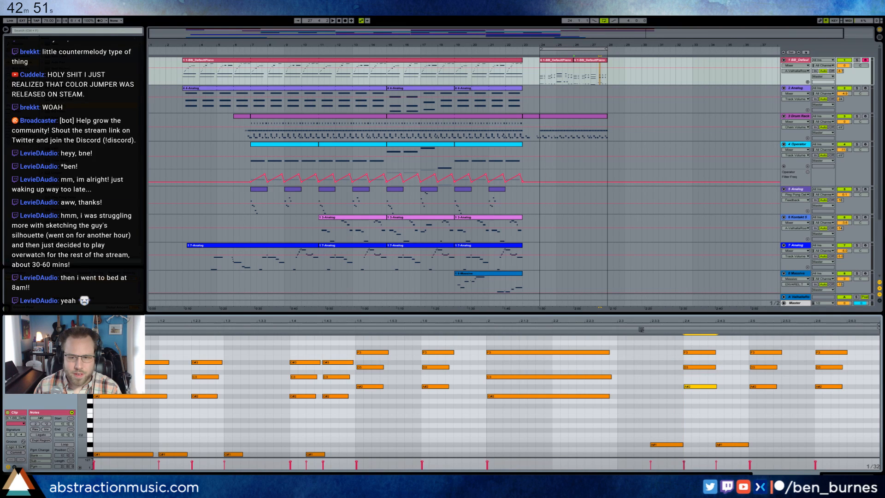
{"action": "key", "text": "space"}
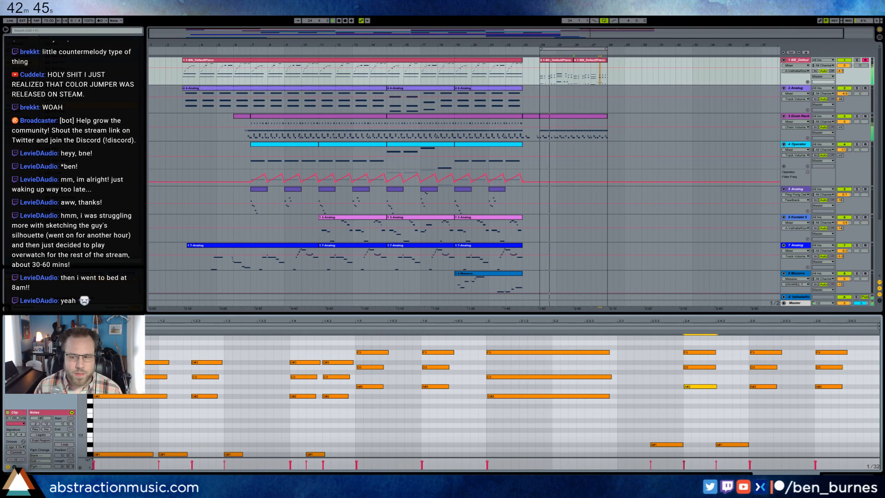
Step: Play from bar 21, arm the 7 Analog track and record a lead melody over bars 24 to 27
{"action": "key", "text": "shift+Tab"}
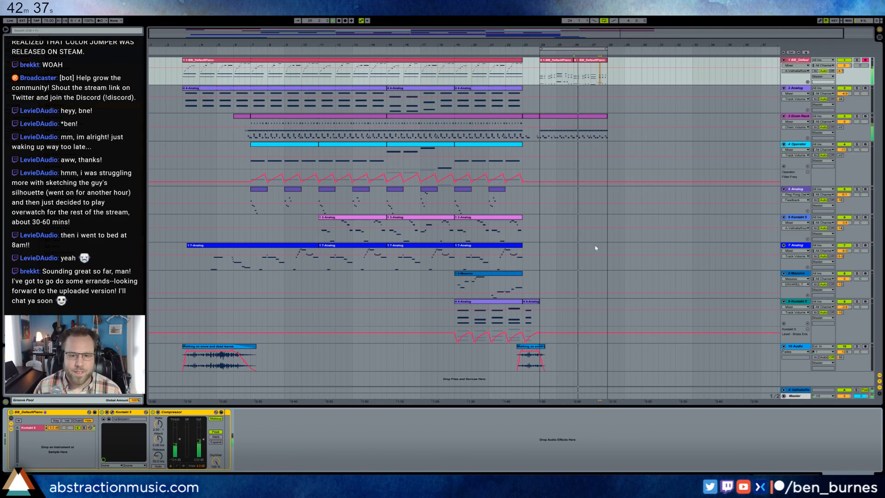
{"action": "left_click", "coordinate": [487, 53]}
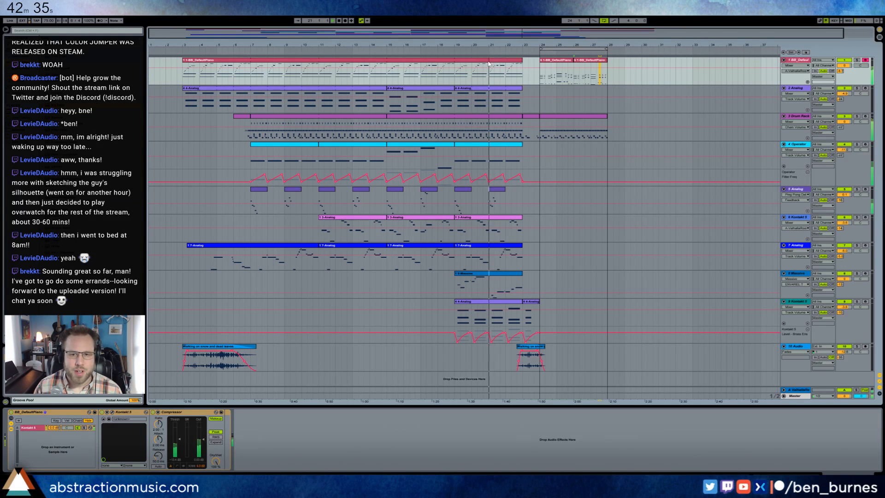
{"action": "left_click", "coordinate": [541, 220]}
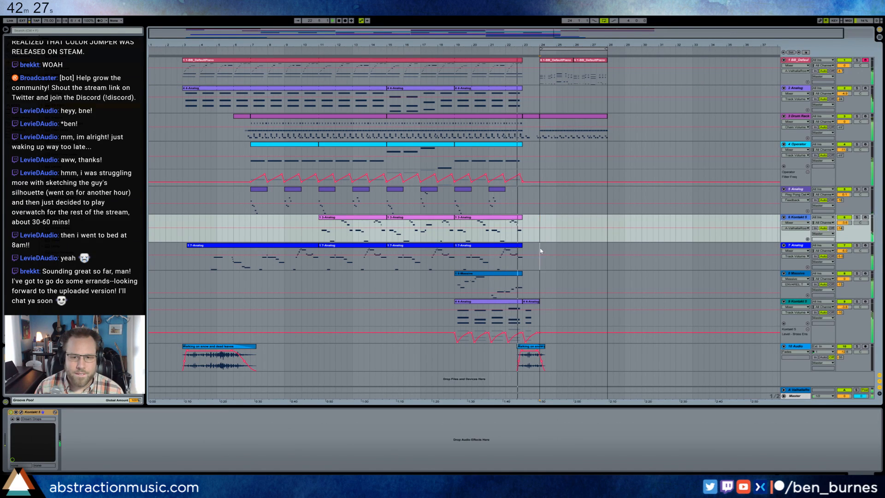
{"action": "key", "text": "Down"}
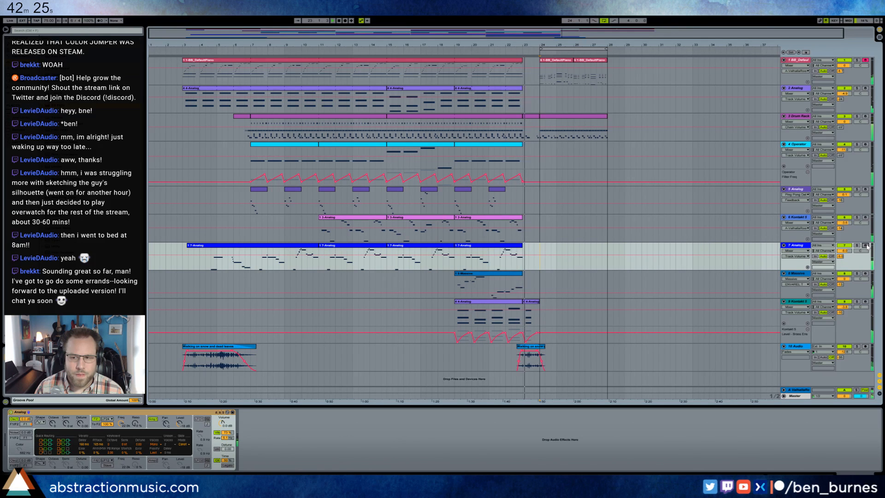
{"action": "left_click", "coordinate": [865, 245]}
{"action": "key", "text": "F9"}
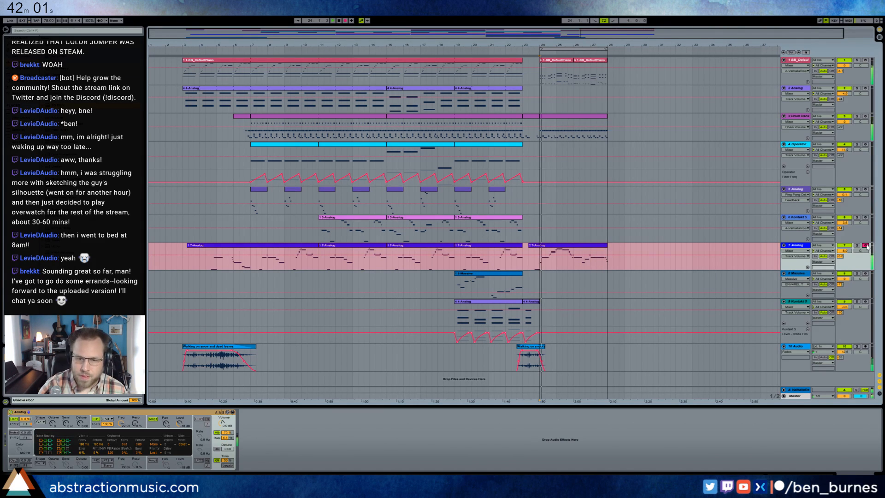
{"action": "left_click", "coordinate": [867, 245]}
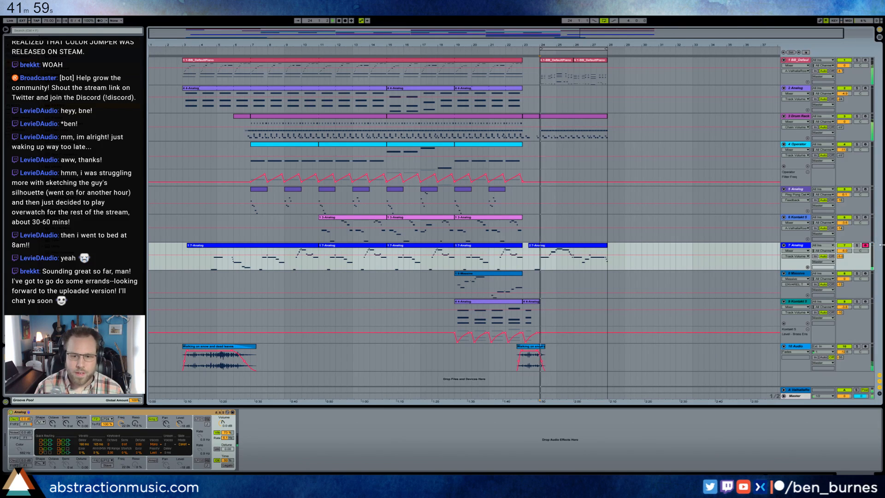
Step: In the recorded lead clip, adjust the first note's end and the next note's start around bar 24, and play it back
{"action": "double_click", "coordinate": [540, 247]}
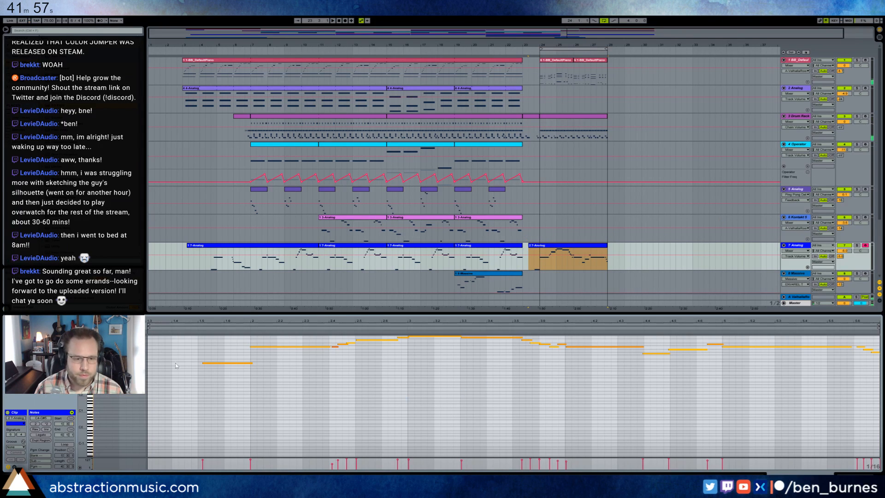
{"action": "left_click_drag", "start_coordinate": [258, 322], "coordinate": [274, 348]}
{"action": "left_click", "coordinate": [278, 362]}
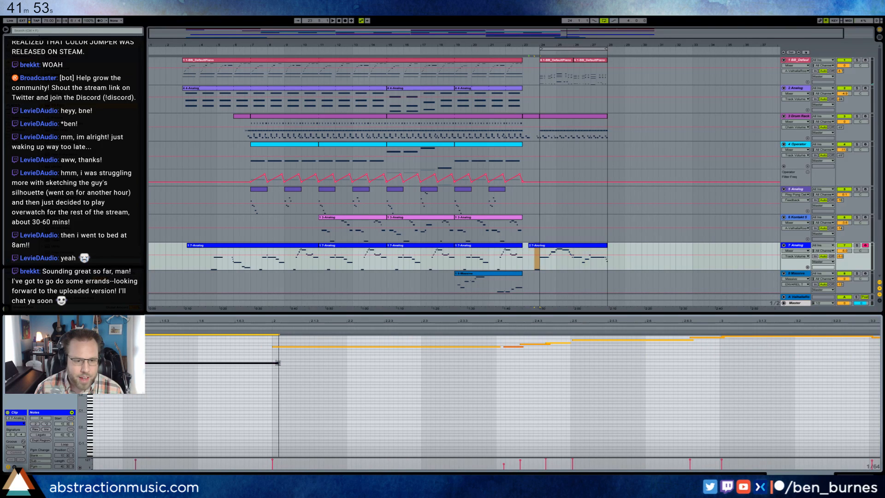
{"action": "left_click", "coordinate": [273, 346]}
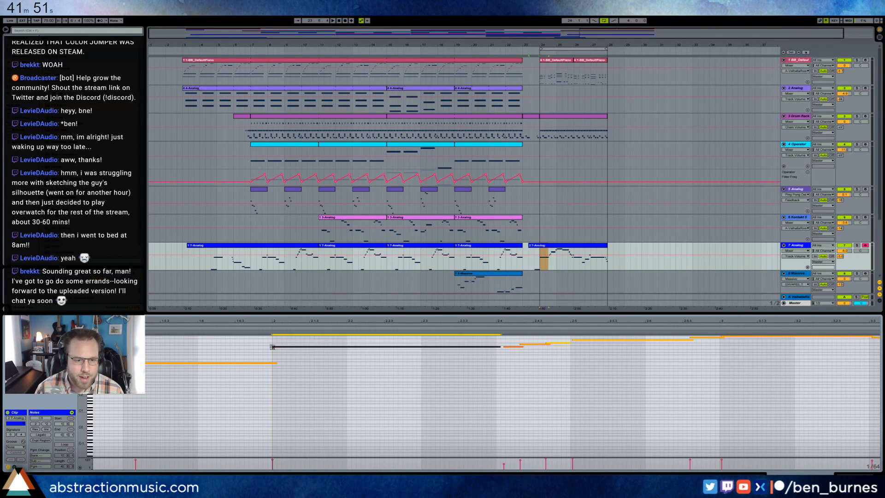
{"action": "key", "text": "space"}
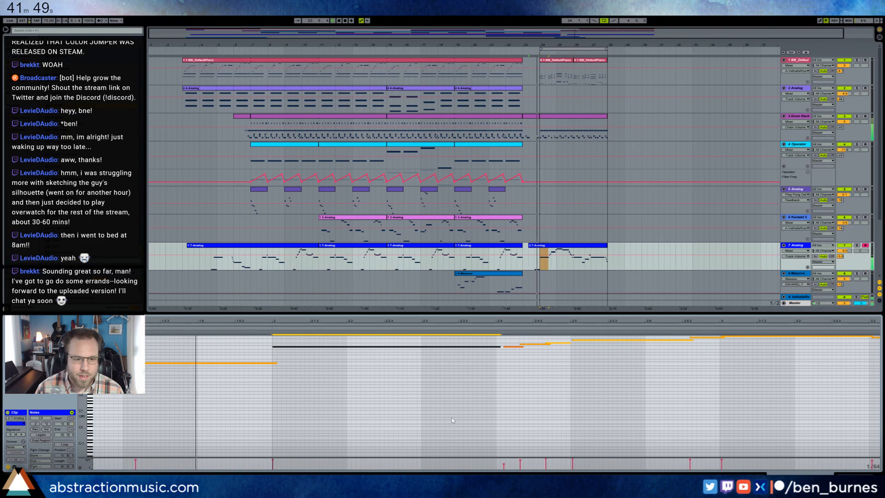
{"action": "left_click", "coordinate": [463, 416]}
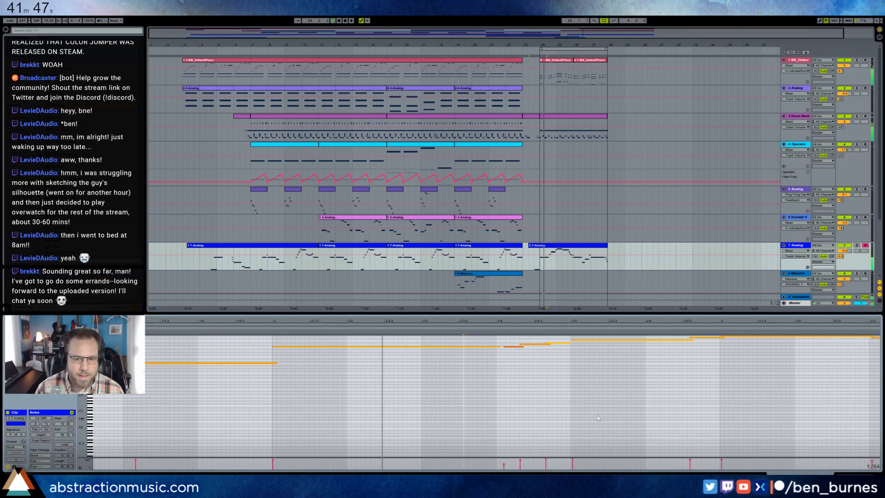
Step: Lower the long lead note at bar 25 two semitones, and raise it with its two neighbouring notes one semitone
{"action": "mouse_move", "coordinate": [82, 408]}
{"action": "left_mouse_down"}
{"action": "mouse_move", "coordinate": [76, 434]}
{"action": "mouse_move", "coordinate": [87, 443]}
{"action": "mouse_move", "coordinate": [89, 410]}
{"action": "left_mouse_up"}
{"action": "left_click_drag", "start_coordinate": [726, 322], "coordinate": [487, 323]}
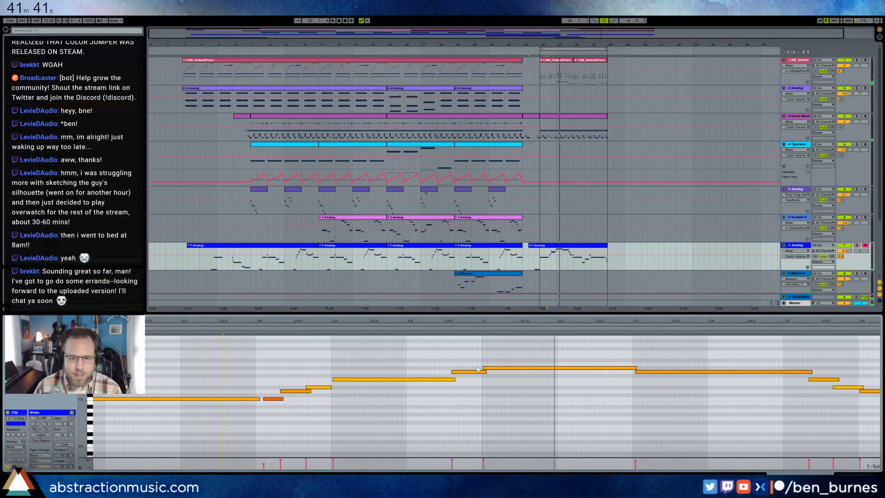
{"action": "left_click_drag", "start_coordinate": [495, 360], "coordinate": [497, 375]}
{"action": "key", "text": "Down"}
{"action": "key", "text": "Down"}
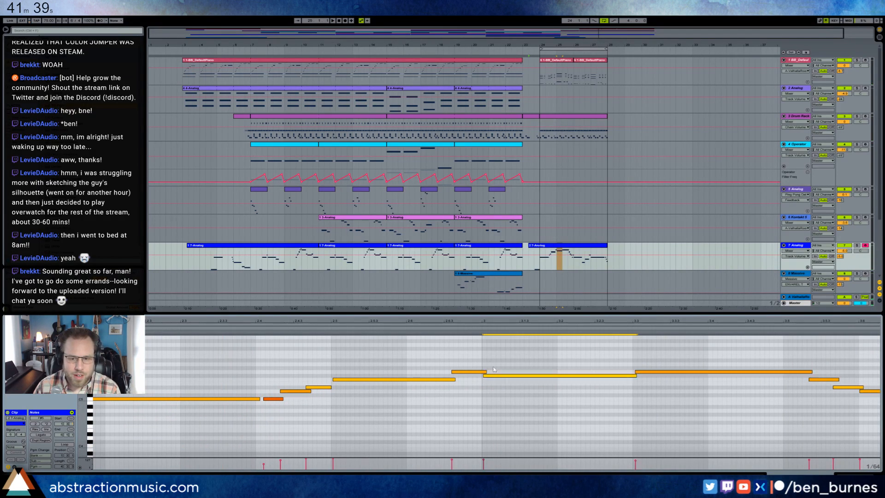
{"action": "left_click_drag", "start_coordinate": [634, 397], "coordinate": [637, 396]}
{"action": "key", "text": "Up"}
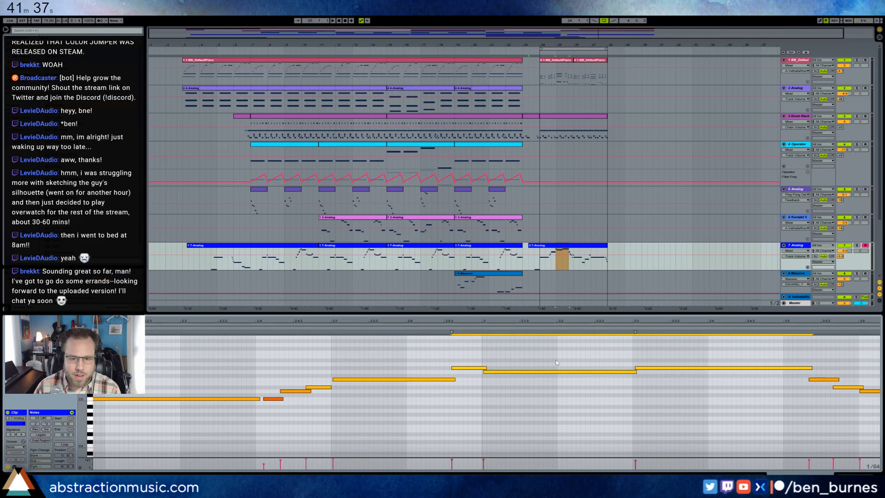
Step: Raise the short lead note just before bar 26 and pull the long bar 27 note's start earlier, auditioning the melody
{"action": "key", "text": "space"}
{"action": "left_click", "coordinate": [487, 421]}
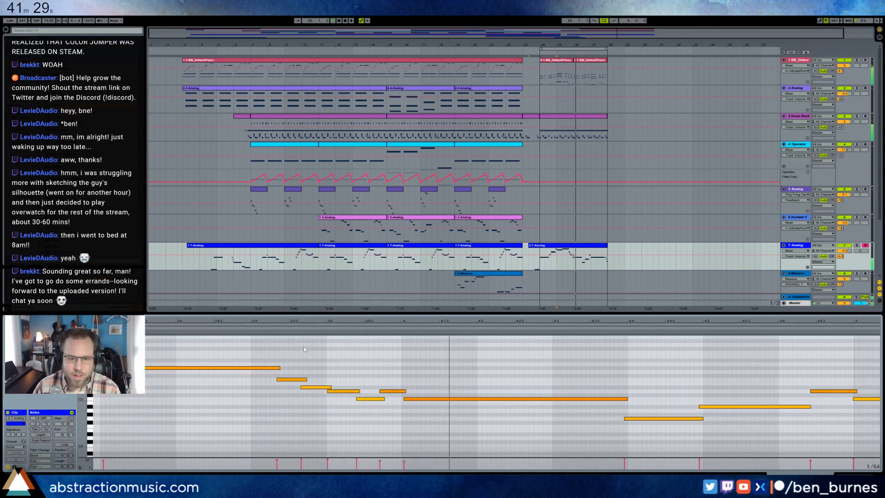
{"action": "key", "text": "space"}
{"action": "left_click", "coordinate": [371, 405]}
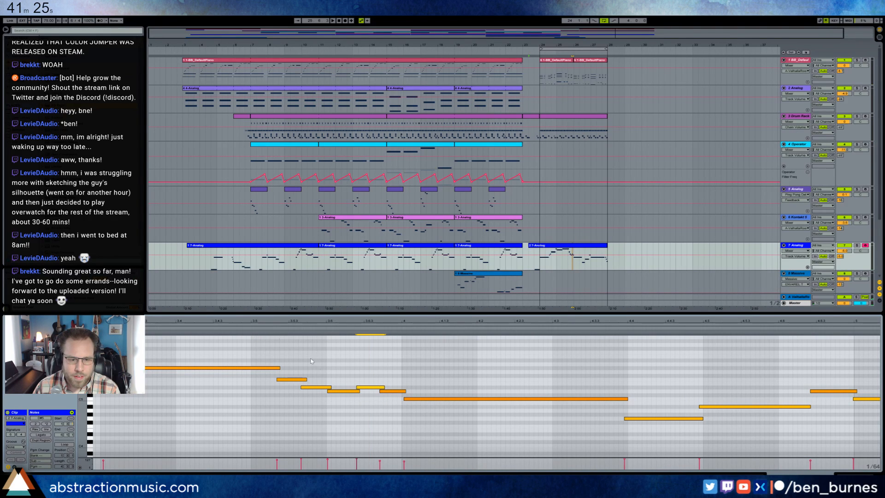
{"action": "key", "text": "space"}
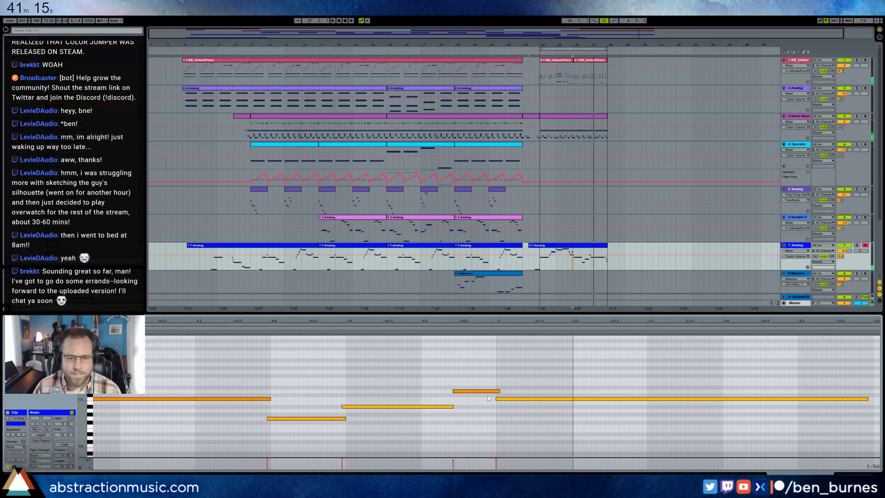
{"action": "left_click_drag", "start_coordinate": [507, 400], "coordinate": [493, 400]}
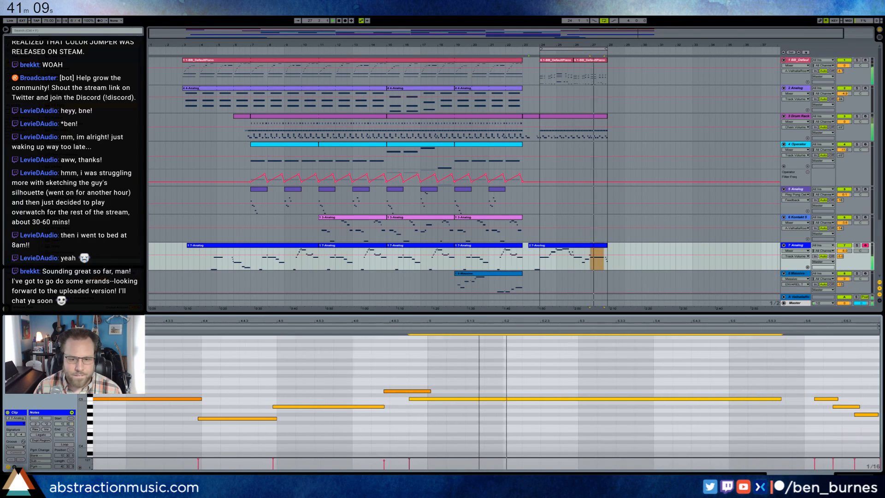
{"action": "left_click_drag", "start_coordinate": [783, 321], "coordinate": [782, 308]}
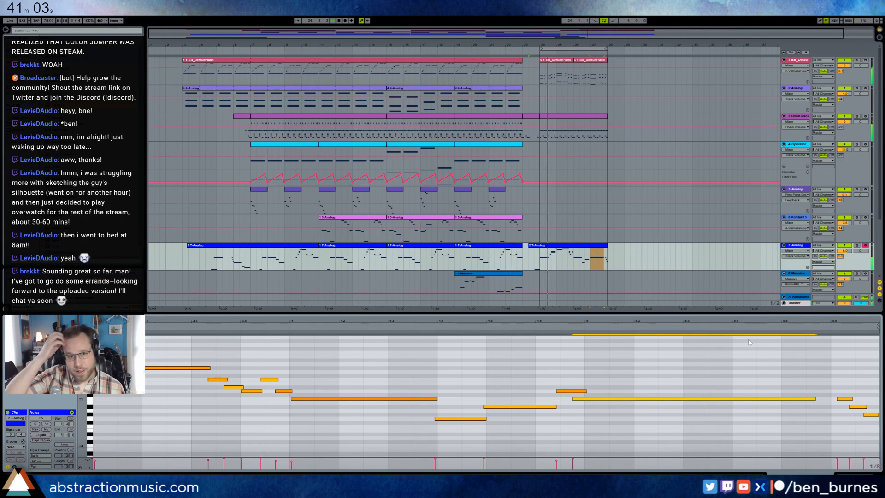
Step: For the drum clip at bars 24 to 27, load the snareStick and kick2 samples into empty Drum Rack pads
{"action": "left_click", "coordinate": [566, 119]}
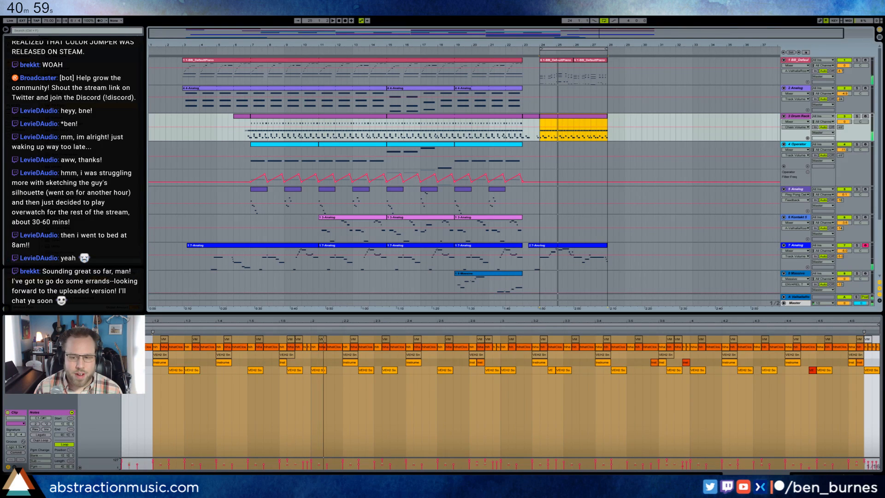
{"action": "left_click", "coordinate": [830, 476]}
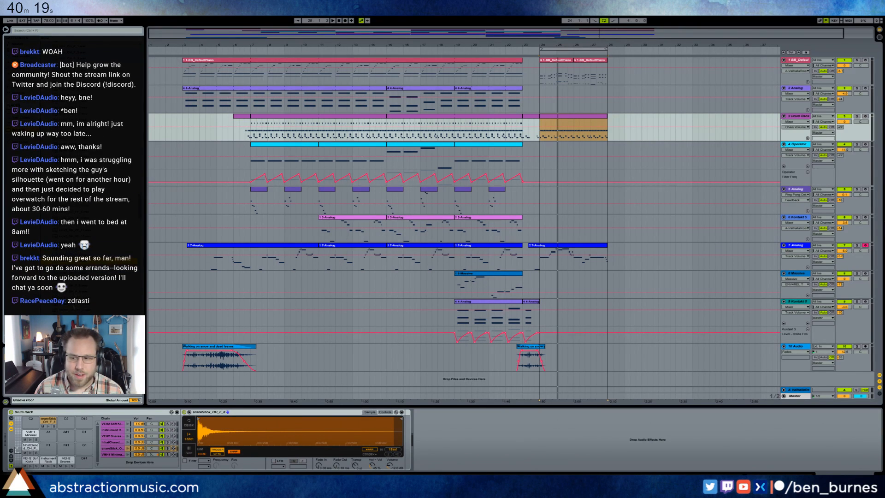
{"action": "left_click_drag", "start_coordinate": [28, 425], "coordinate": [28, 426]}
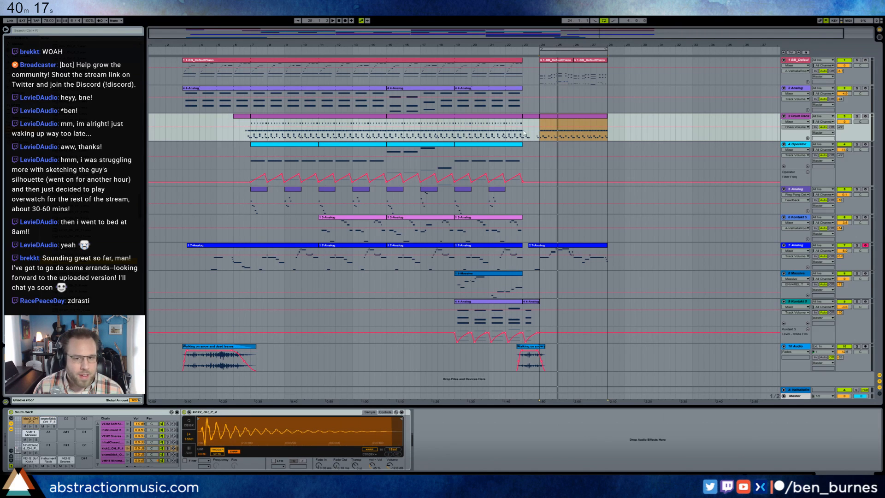
Step: Transpose all kick and snare notes in the bars 24 to 27 drum clip up onto the kick2 and snareStick pads and play it
{"action": "double_click", "coordinate": [565, 116]}
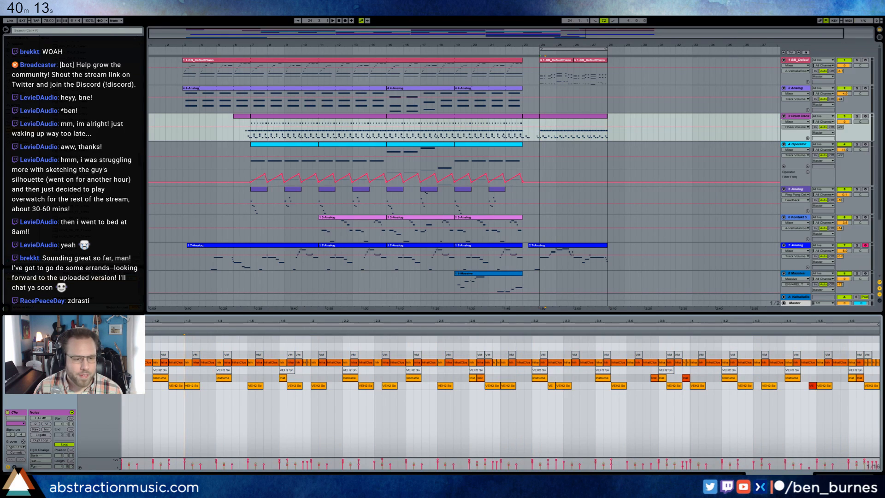
{"action": "left_click_drag", "start_coordinate": [122, 392], "coordinate": [879, 374]}
{"action": "key", "text": "Up"}
{"action": "key", "text": "Up"}
{"action": "key", "text": "Up"}
{"action": "key", "text": "Up"}
{"action": "key", "text": "Up"}
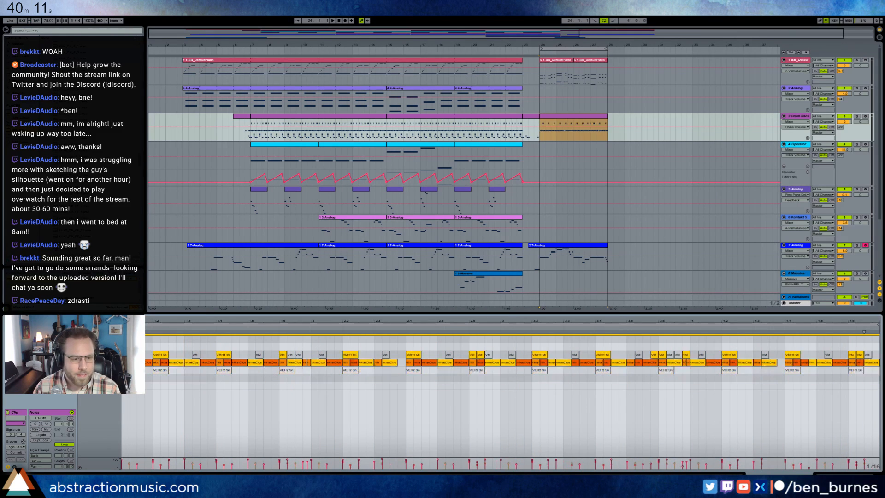
{"action": "key", "text": "space"}
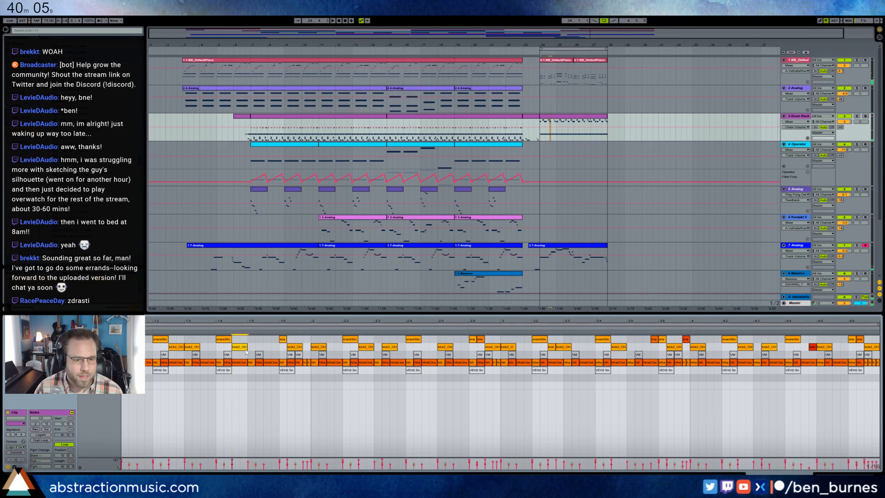
Step: View the snareStick pad's sample in the Drum Rack during playback
{"action": "key", "text": "shift+Tab"}
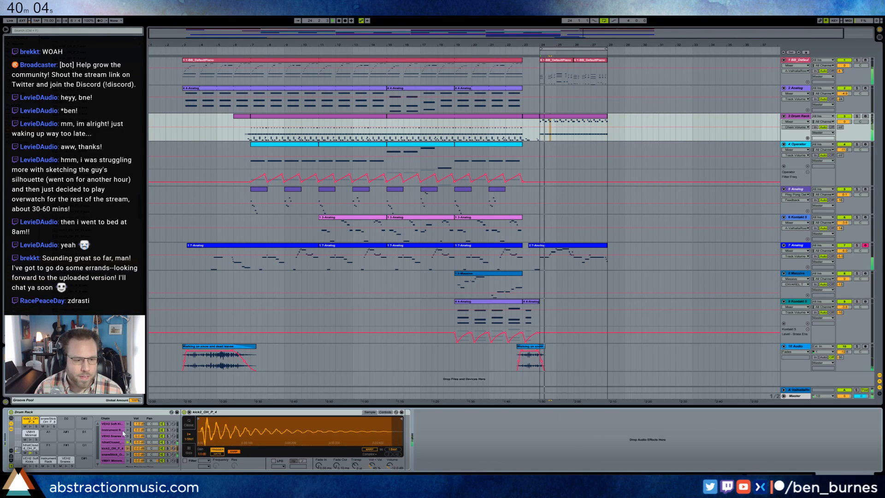
{"action": "left_click", "coordinate": [52, 421]}
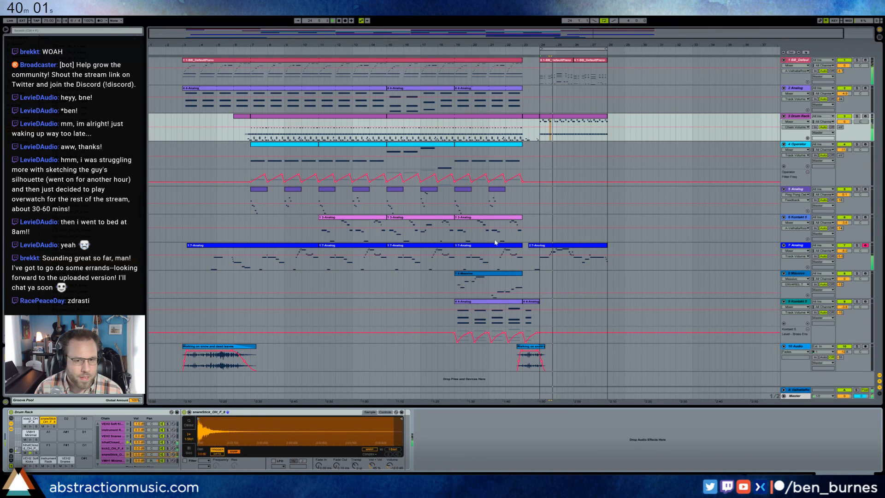
{"action": "key", "text": "shift+Tab"}
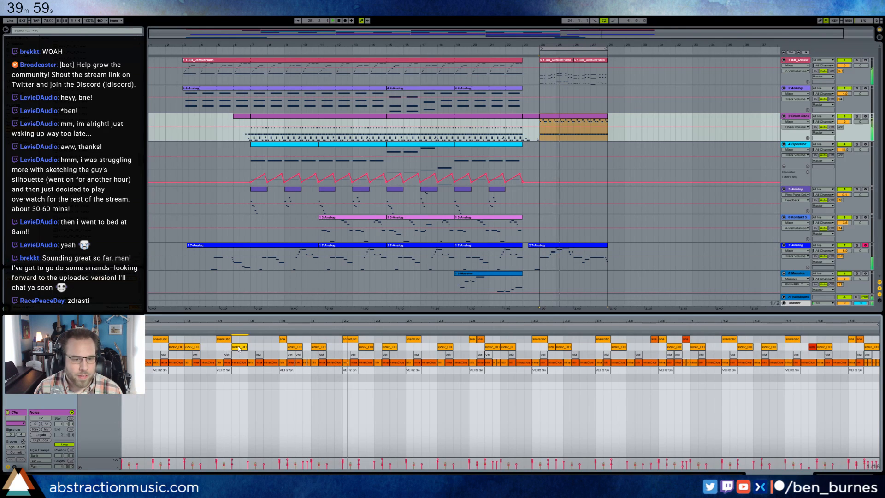
Step: Move the kick2 hit after beat 1.4 slightly earlier and the one near beat 3.3 slightly later in the drum clip
{"action": "left_click_drag", "start_coordinate": [239, 349], "coordinate": [231, 349]}
{"action": "left_click", "coordinate": [248, 385]}
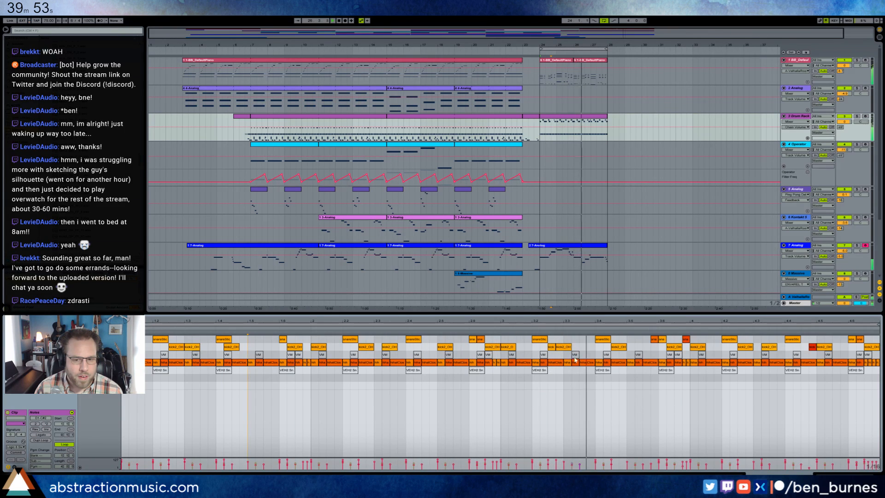
{"action": "left_click_drag", "start_coordinate": [564, 347], "coordinate": [578, 347]}
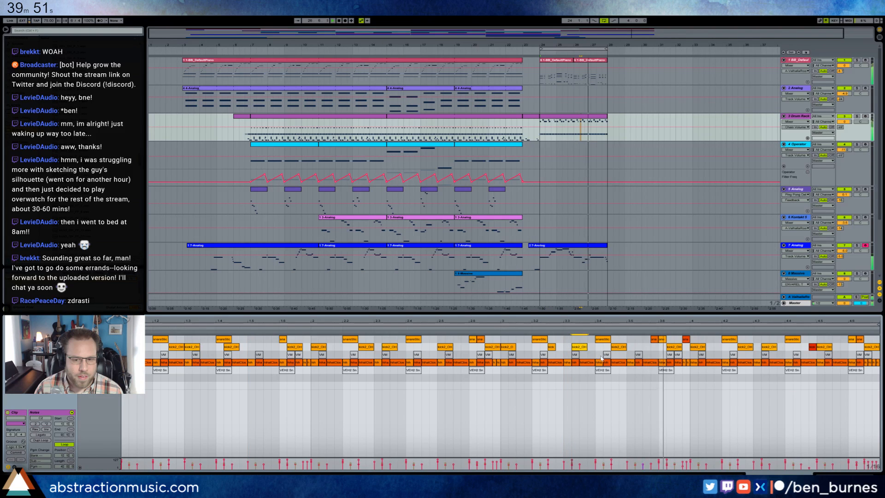
{"action": "key", "text": "ctrl+z"}
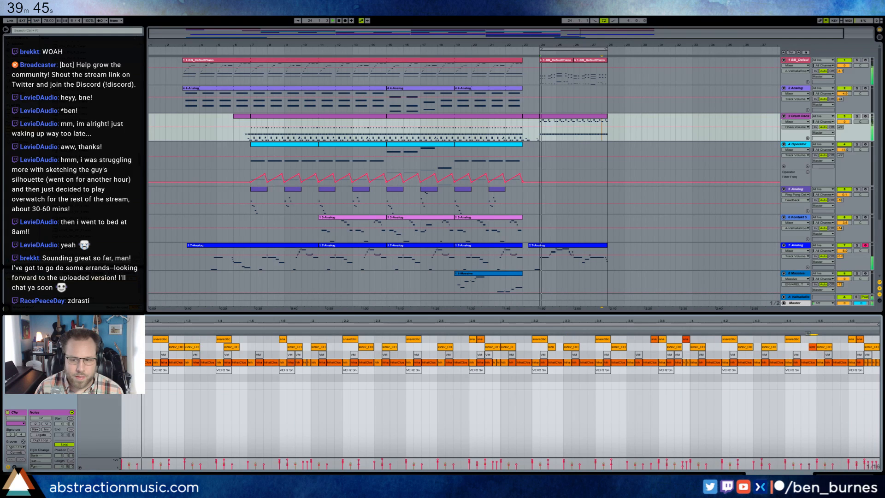
Step: Edit the closed hi-hat hits at the ends of the drum clip's second and fourth bars
{"action": "double_click", "coordinate": [868, 362]}
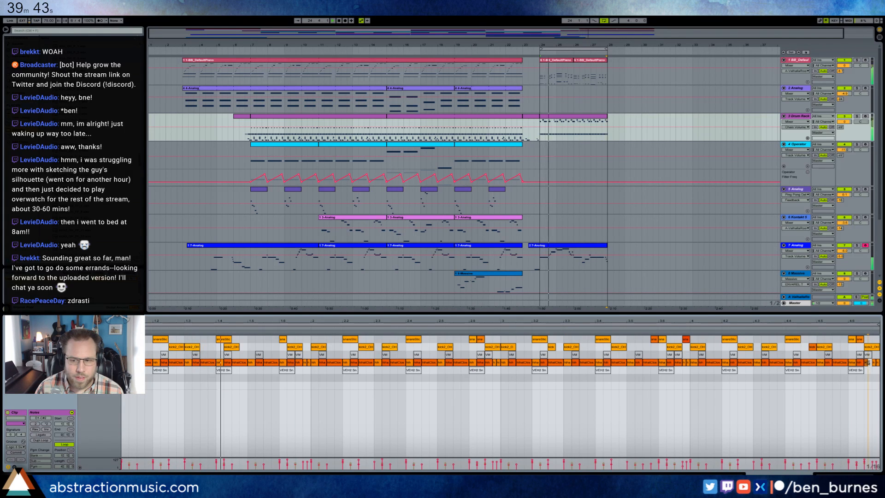
{"action": "left_click_drag", "start_coordinate": [868, 362], "coordinate": [872, 362]}
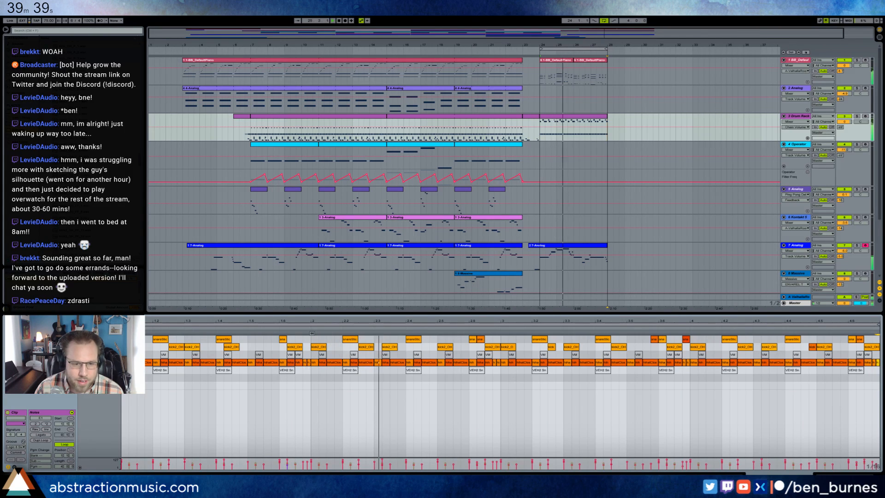
{"action": "left_click", "coordinate": [499, 362]}
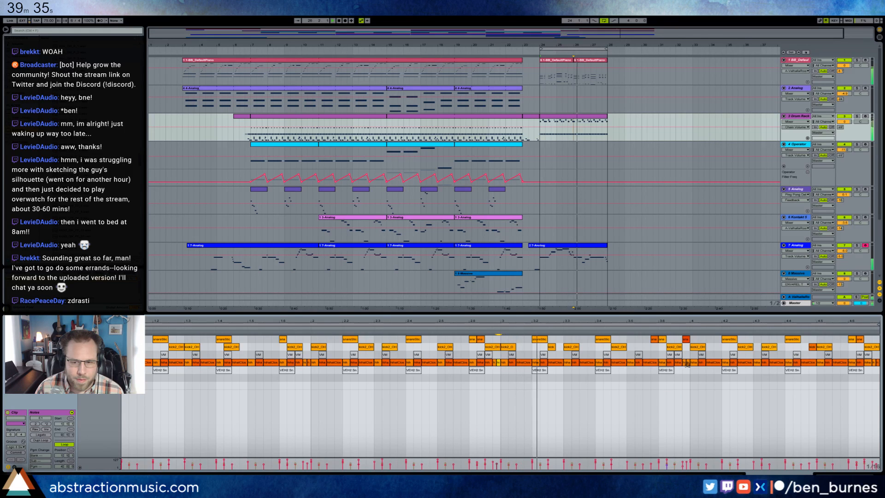
{"action": "left_click", "coordinate": [694, 393]}
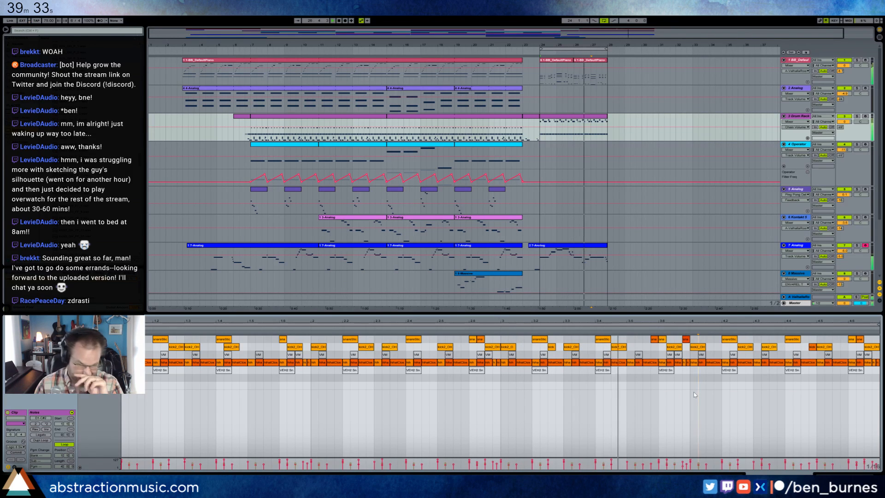
Step: Add a Reverb after the snareStick sample in the Drum Rack
{"action": "key", "text": "shift+Tab"}
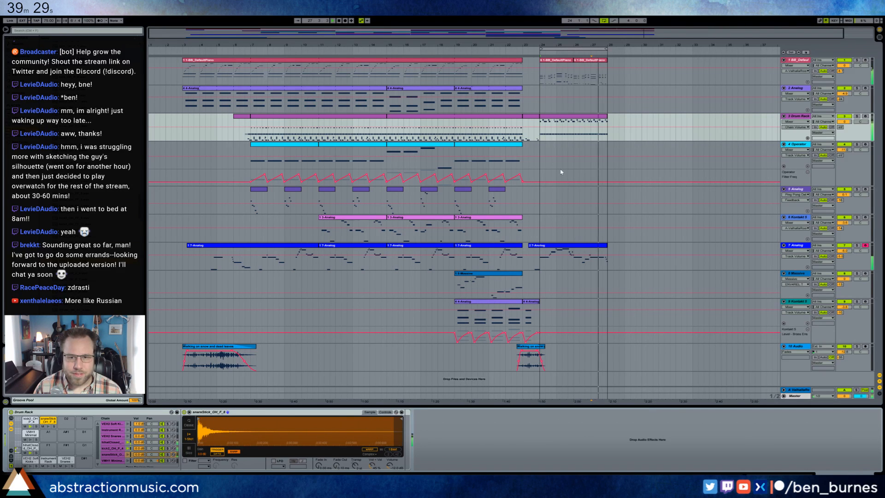
{"action": "left_click", "coordinate": [570, 117]}
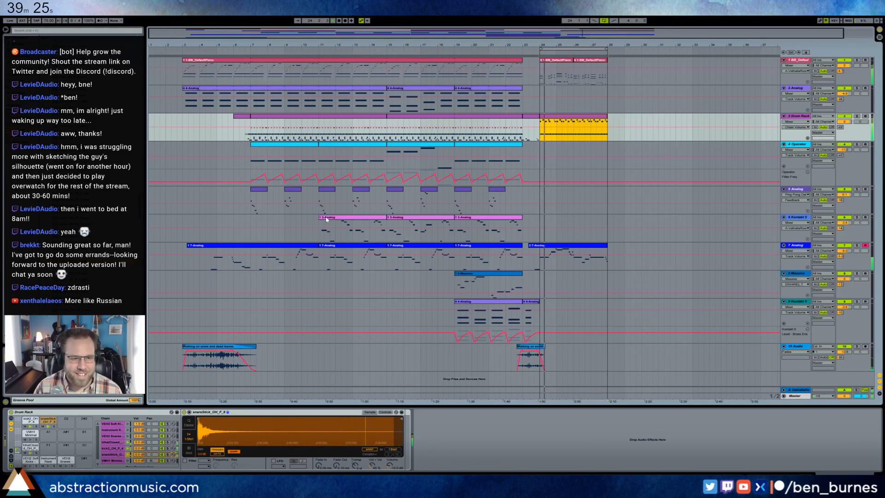
{"action": "left_click", "coordinate": [46, 424]}
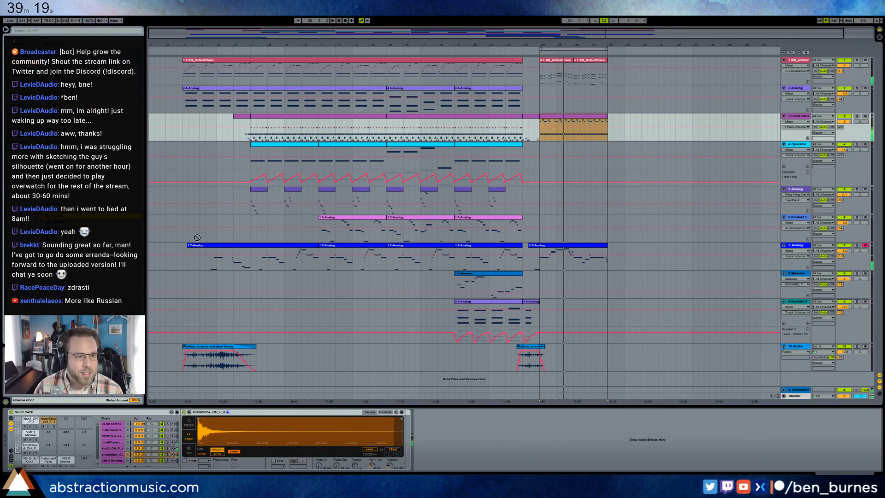
{"action": "left_click_drag", "start_coordinate": [404, 424], "coordinate": [405, 424]}
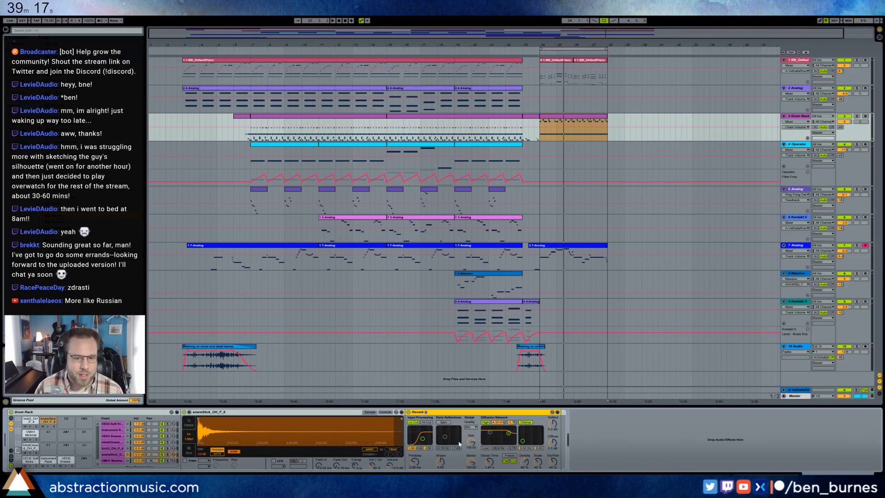
Step: Adjust the snareStick Reverb's decay time and dry/wet mix while playing the section from bar 24
{"action": "left_click_drag", "start_coordinate": [487, 468], "coordinate": [487, 456]}
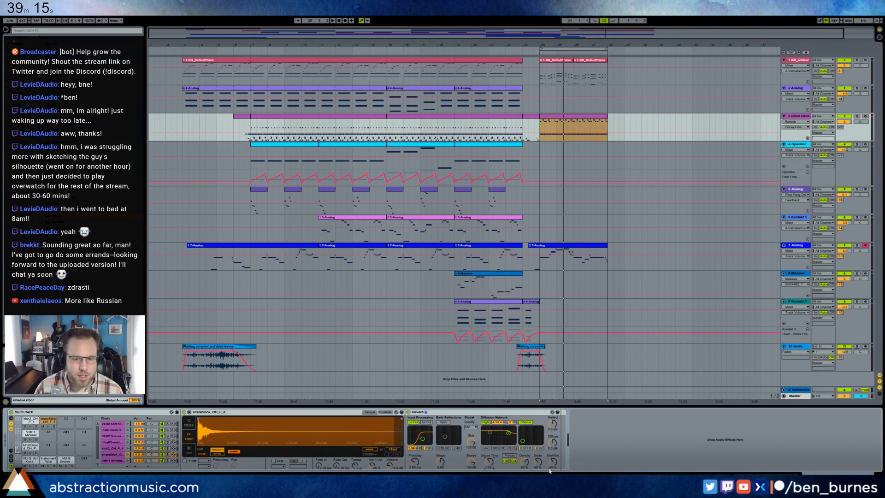
{"action": "left_click_drag", "start_coordinate": [553, 461], "coordinate": [552, 469]}
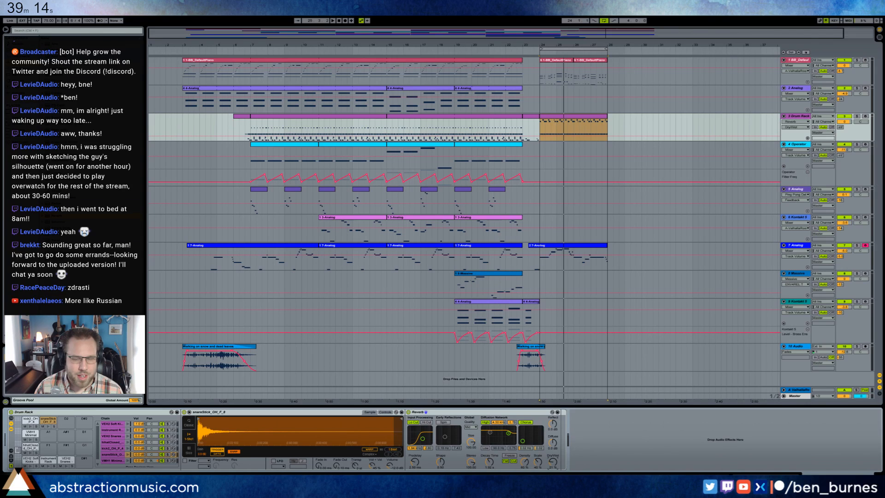
{"action": "left_click", "coordinate": [540, 131]}
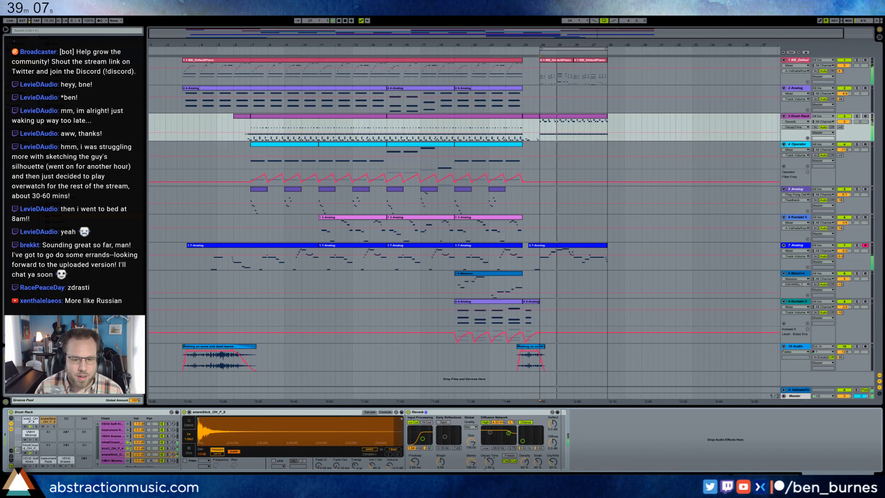
{"action": "left_click_drag", "start_coordinate": [491, 462], "coordinate": [493, 461]}
{"action": "left_click_drag", "start_coordinate": [553, 463], "coordinate": [553, 463]}
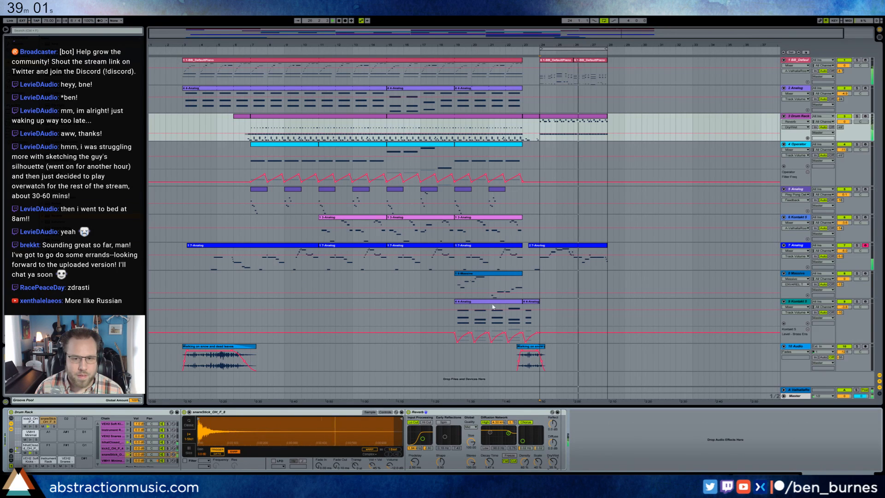
Step: Duplicate the two piano clips of bars 24 to 27 onto bars 28 to 31 and extend the loop to bar 32
{"action": "left_click_drag", "start_coordinate": [556, 34], "coordinate": [582, 33]}
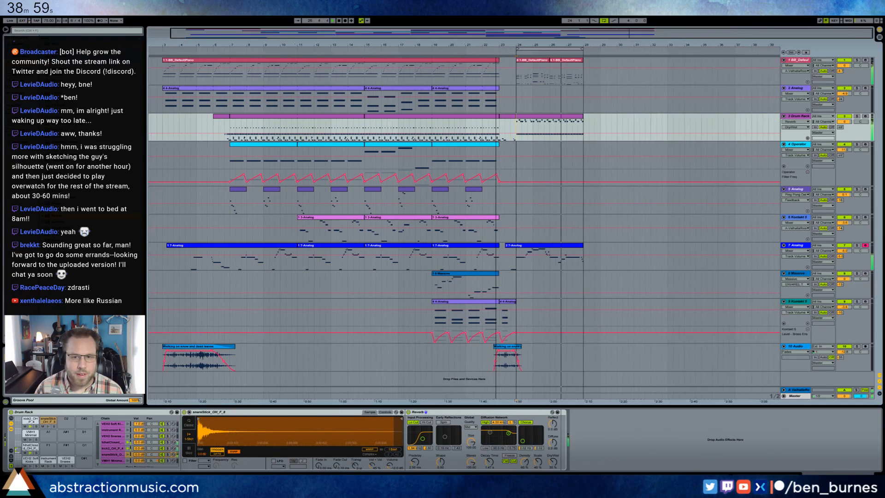
{"action": "left_click_drag", "start_coordinate": [549, 61], "coordinate": [554, 62]}
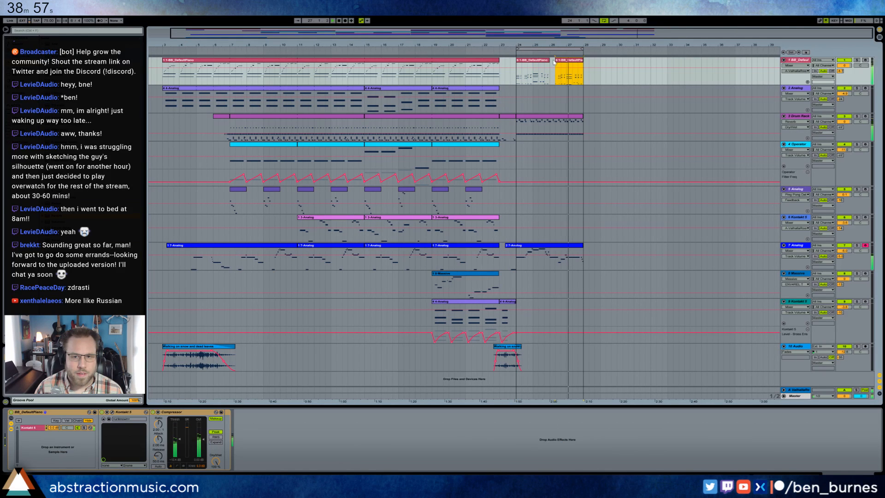
{"action": "key", "text": "ctrl+z"}
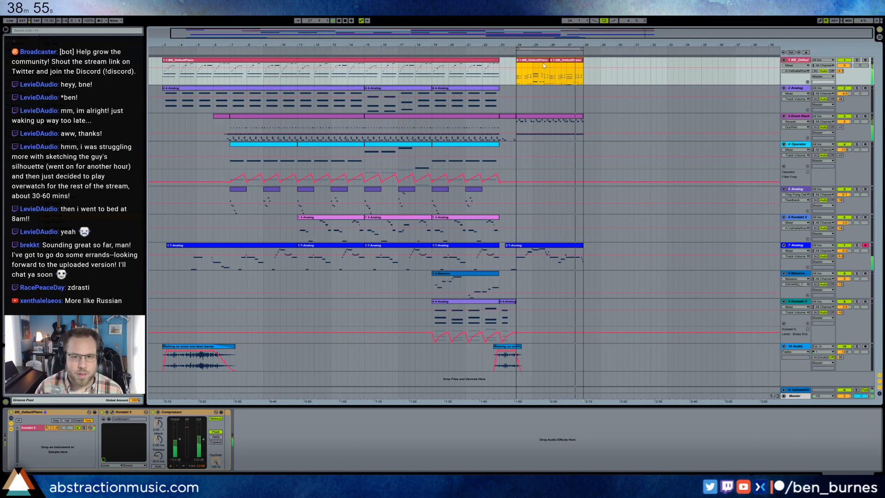
{"action": "key", "text": "ctrl+d"}
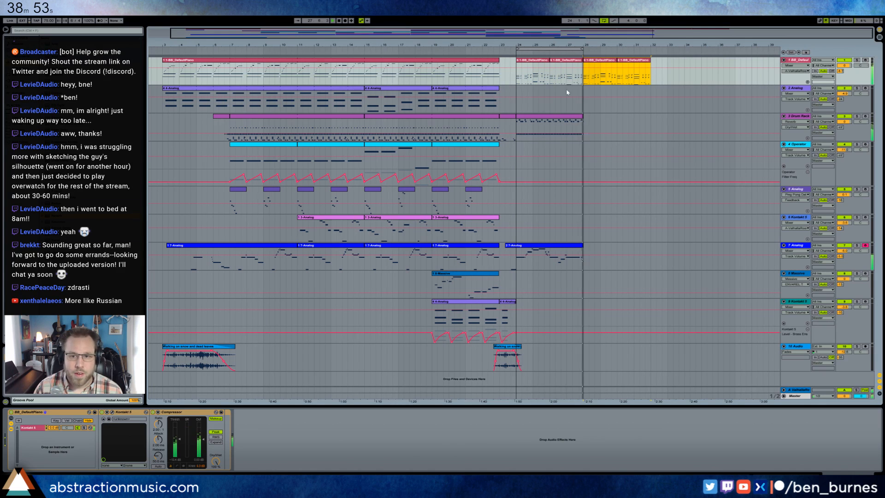
{"action": "left_click_drag", "start_coordinate": [583, 49], "coordinate": [650, 49]}
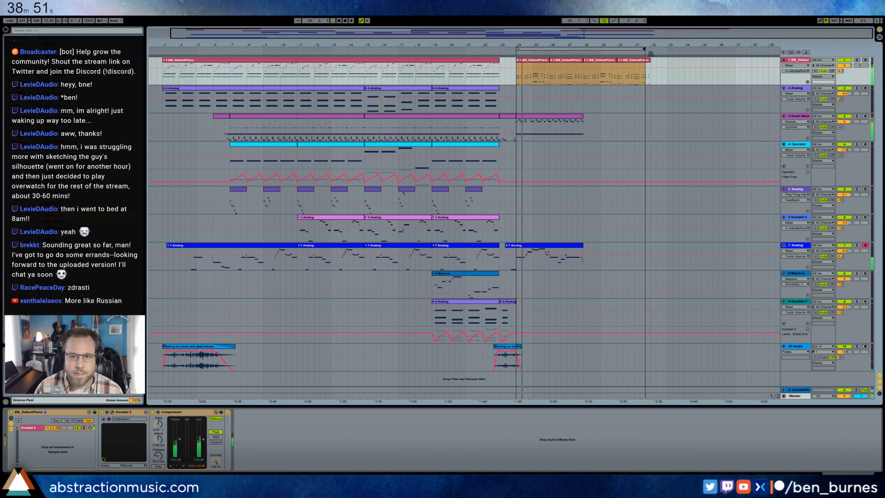
Step: Lower the velocity of the closed hi-hat hits in the drum clip starting at bar 24 and extend the clip to bar 32
{"action": "left_click", "coordinate": [567, 117]}
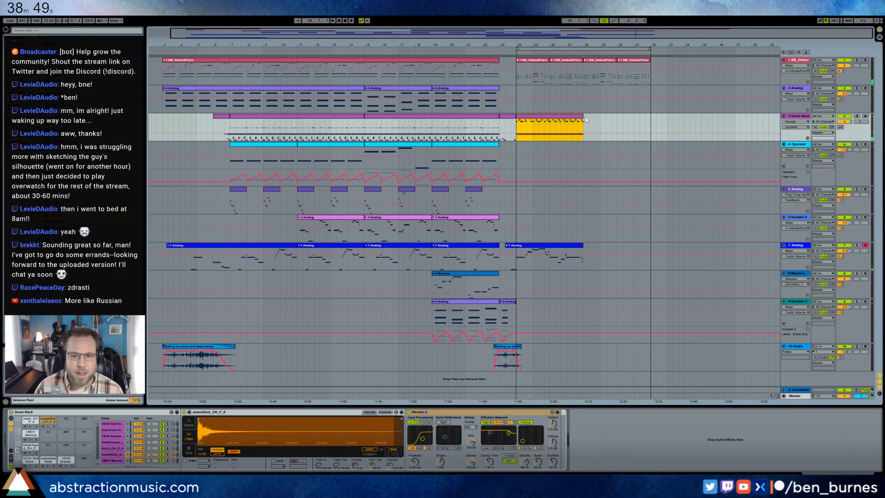
{"action": "key", "text": "ctrl+d"}
{"action": "double_click", "coordinate": [563, 116]}
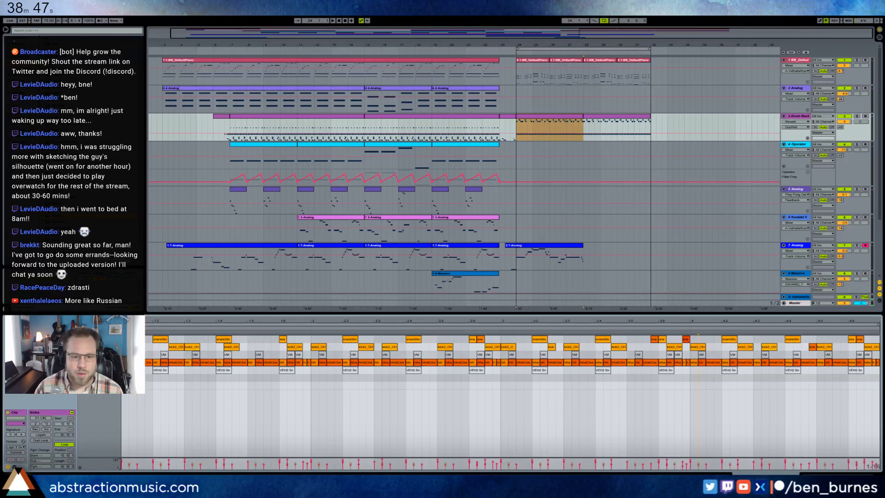
{"action": "left_click", "coordinate": [96, 363]}
{"action": "left_click_drag", "start_coordinate": [96, 363], "coordinate": [96, 397]}
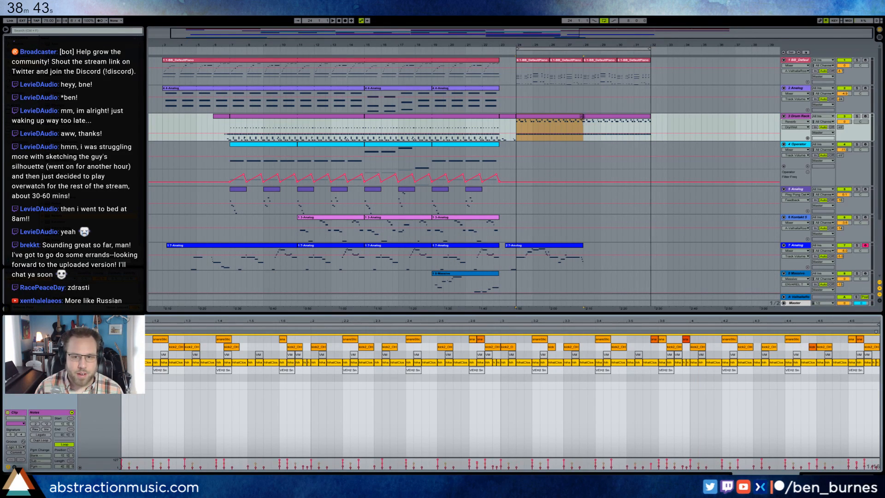
{"action": "left_click_drag", "start_coordinate": [582, 117], "coordinate": [633, 124]}
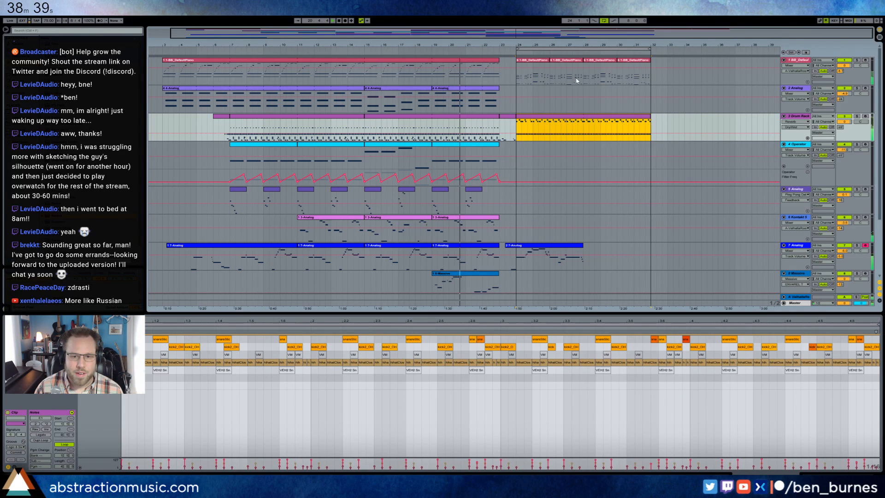
{"action": "scroll", "coordinate": [563, 139], "scroll_direction": "down", "scroll_amount": 3}
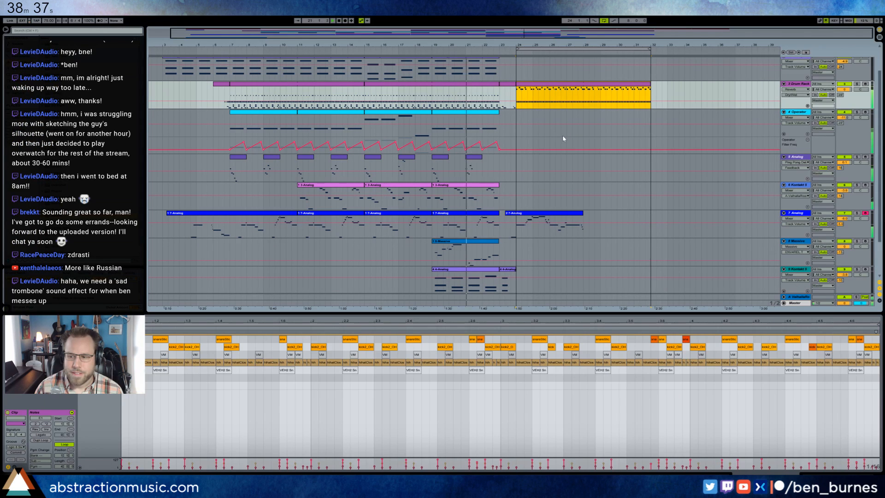
{"action": "scroll", "coordinate": [558, 138], "scroll_direction": "up", "scroll_amount": 3}
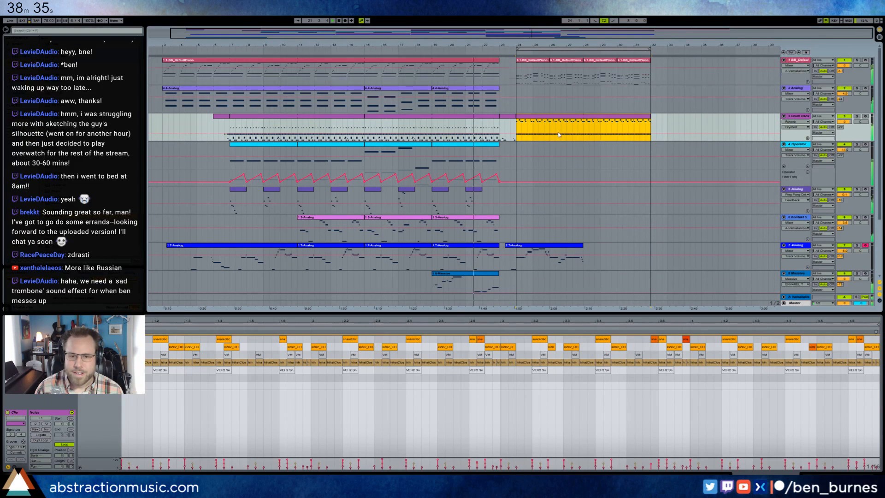
Step: Record chords on the second Kontakt 5 track from bar 24, trim the take to two bars and duplicate it onto bars 26 and 27
{"action": "key", "text": "shift+Tab"}
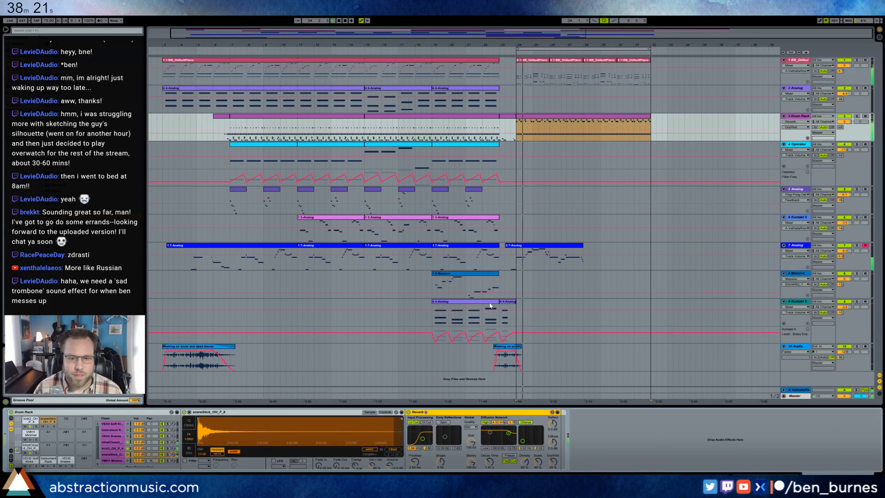
{"action": "left_click", "coordinate": [518, 307]}
{"action": "key", "text": "space"}
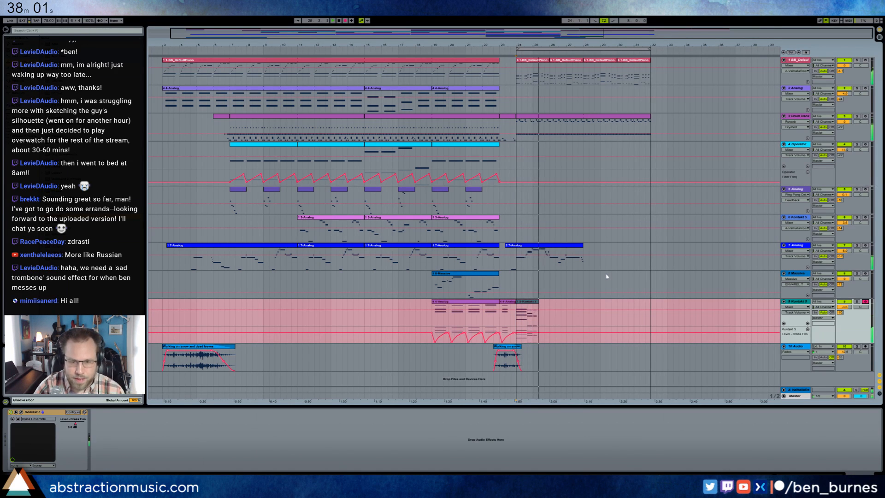
{"action": "key", "text": "space"}
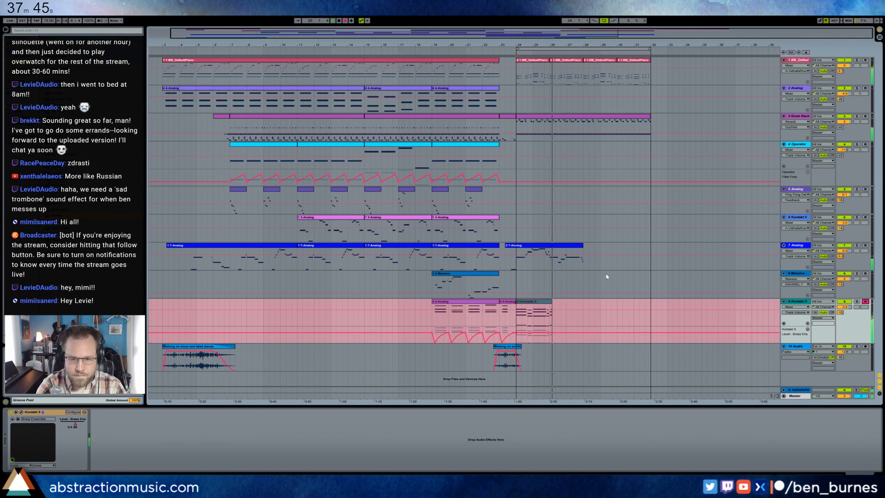
{"action": "key", "text": "F9"}
{"action": "left_click_drag", "start_coordinate": [555, 303], "coordinate": [549, 303]}
{"action": "key", "text": "ctrl+d"}
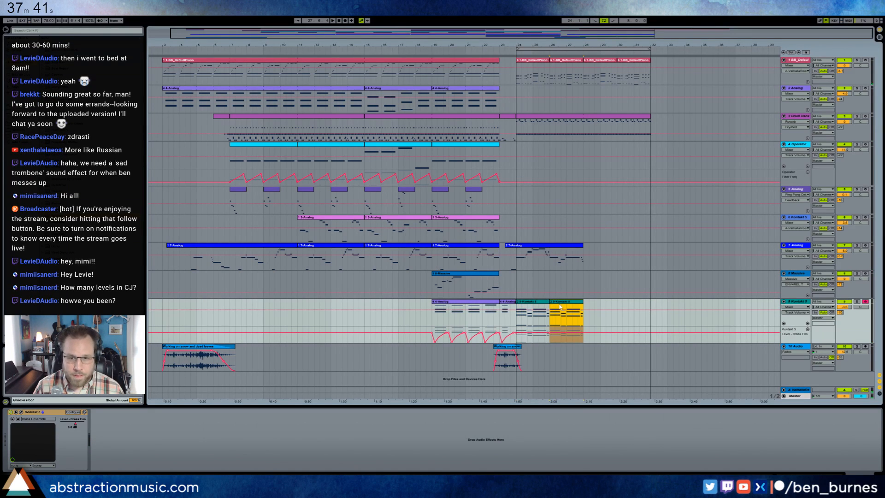
Step: Delete the stray chord notes past the end of the Kontakt 5 clip at bars 26 and 27 while playing the section from bar 24
{"action": "double_click", "coordinate": [560, 306]}
{"action": "left_click", "coordinate": [381, 431]}
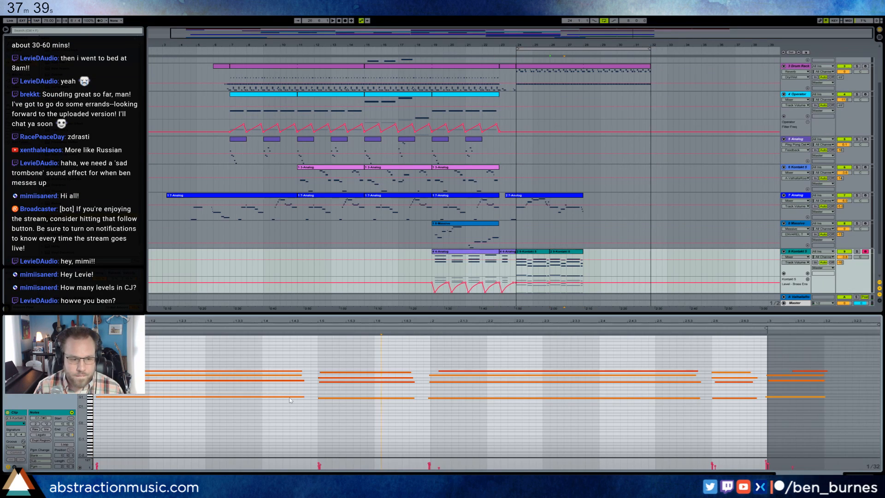
{"action": "left_click", "coordinate": [289, 396]}
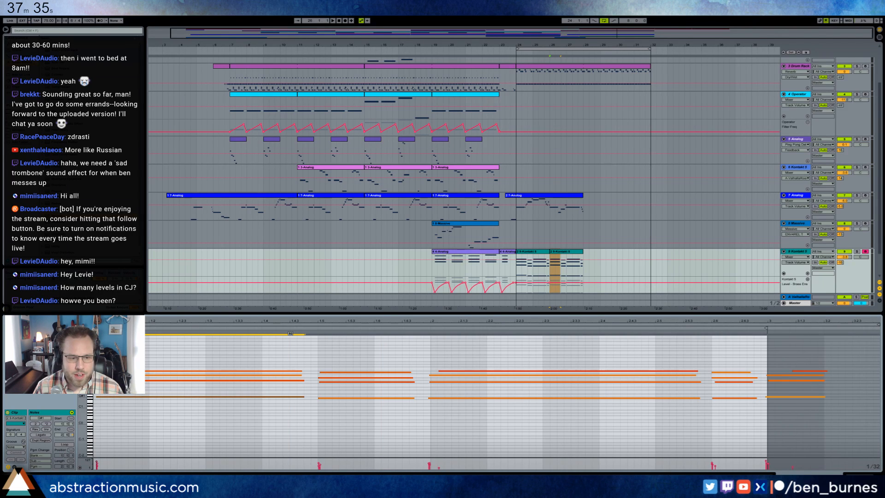
{"action": "left_click", "coordinate": [282, 407]}
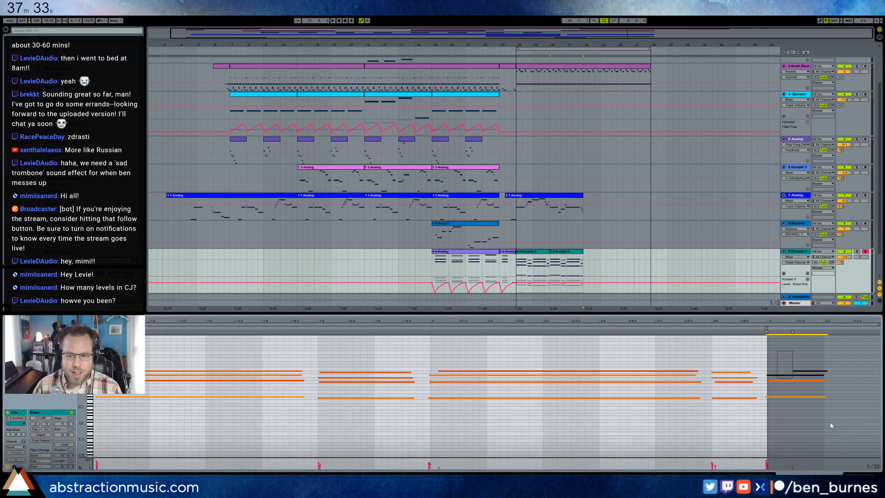
{"action": "key", "text": "Delete"}
{"action": "left_click", "coordinate": [516, 254]}
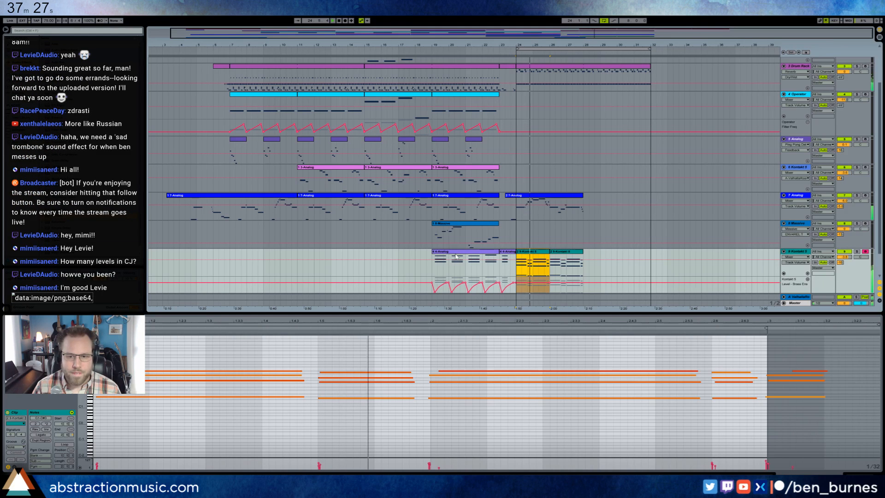
{"action": "key", "text": "ctrl+d"}
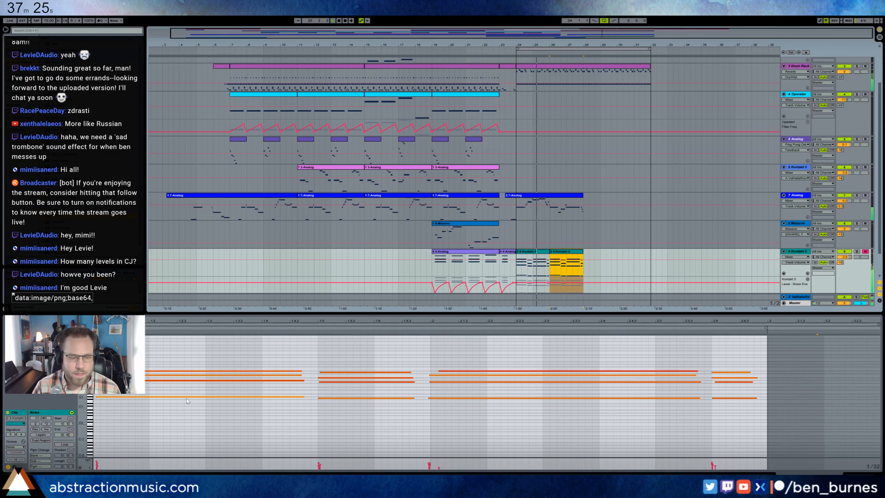
Step: Compare the Kontakt 5 clip with the piano clip of bars 26 and 27 and lower bar 27's long bass note by two semitones
{"action": "left_click", "coordinate": [187, 397]}
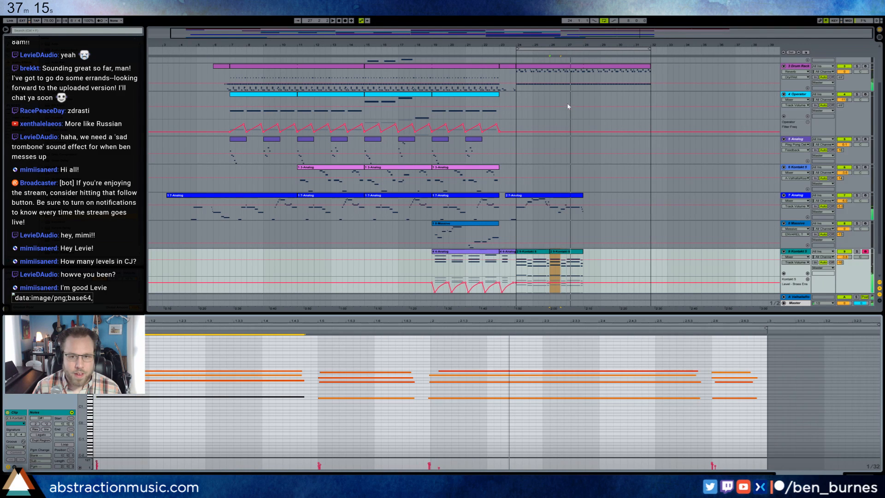
{"action": "scroll", "coordinate": [569, 107], "scroll_direction": "up", "scroll_amount": 3}
{"action": "left_click", "coordinate": [566, 70]}
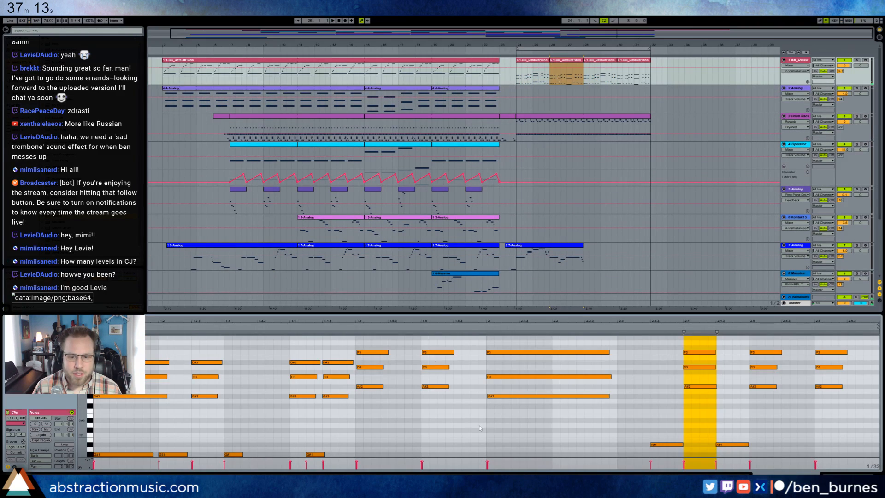
{"action": "left_click", "coordinate": [480, 428]}
{"action": "left_click_drag", "start_coordinate": [84, 404], "coordinate": [69, 401]}
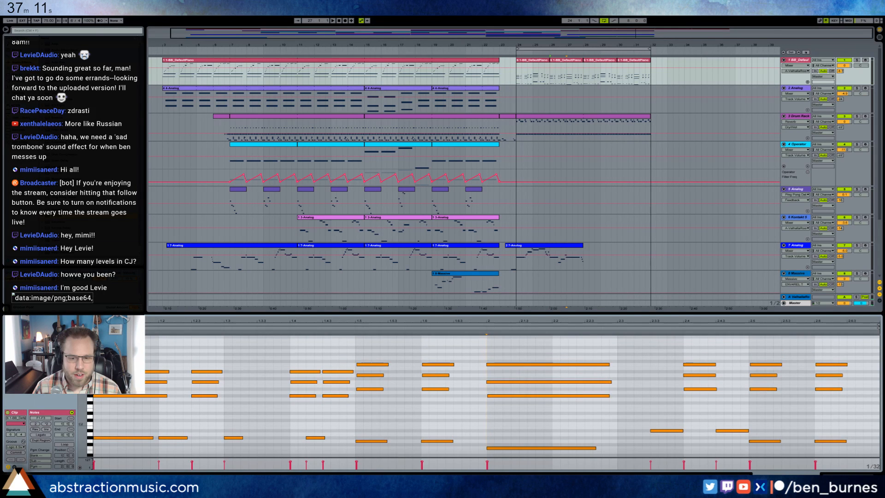
{"action": "scroll", "coordinate": [524, 230], "scroll_direction": "down", "scroll_amount": 3}
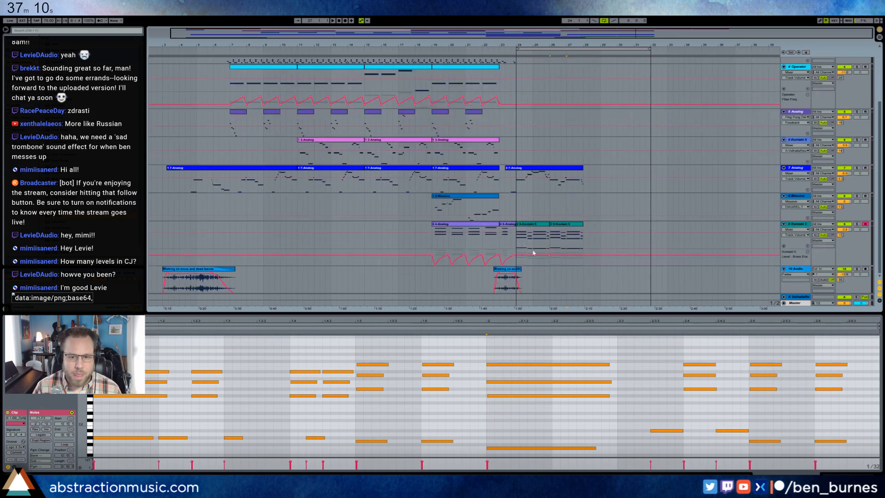
{"action": "left_click", "coordinate": [563, 229]}
{"action": "left_click_drag", "start_coordinate": [451, 395], "coordinate": [454, 403]}
{"action": "key", "text": "Down"}
{"action": "key", "text": "Down"}
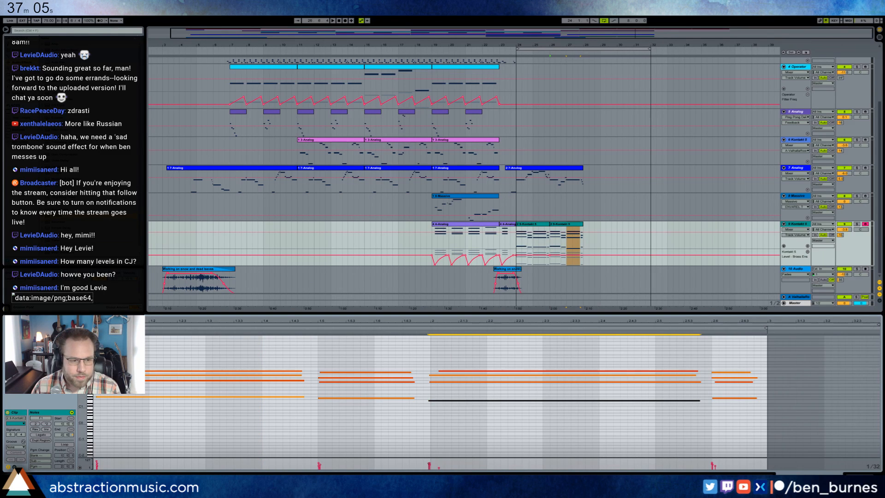
Step: Lower the three upper notes of bar 27's long Kontakt 5 chord and align the top note's start and end with the others
{"action": "left_click_drag", "start_coordinate": [82, 378], "coordinate": [184, 374]}
{"action": "left_click_drag", "start_coordinate": [435, 380], "coordinate": [463, 353]}
{"action": "key", "text": "Down"}
{"action": "key", "text": "Down"}
{"action": "key", "text": "Down"}
{"action": "key", "text": "Down"}
{"action": "key", "text": "Down"}
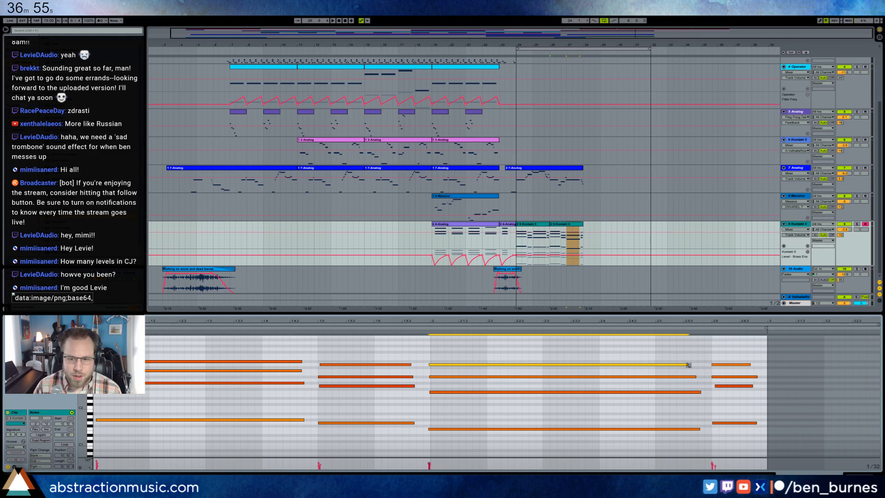
{"action": "left_click_drag", "start_coordinate": [697, 365], "coordinate": [700, 365]}
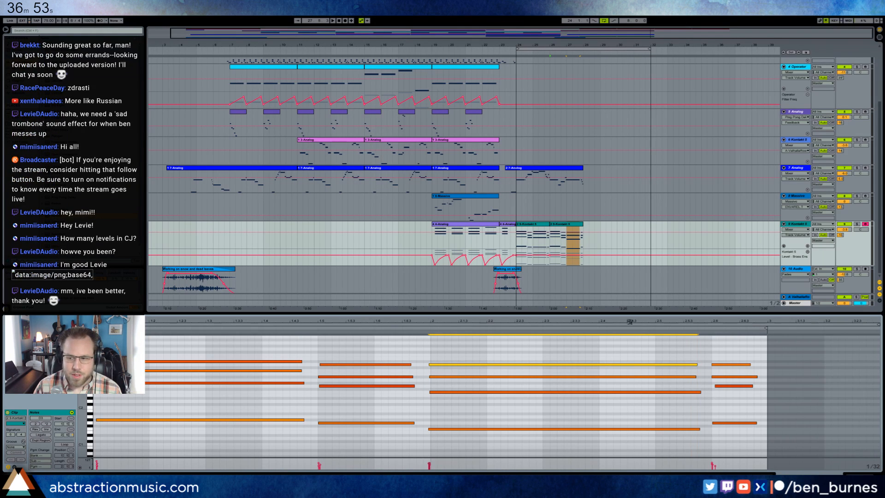
Step: Consolidate the two Kontakt 5 clips of bars 24 to 27 into one and duplicate it onto bars 28 to 31
{"action": "key", "text": "shift+Tab"}
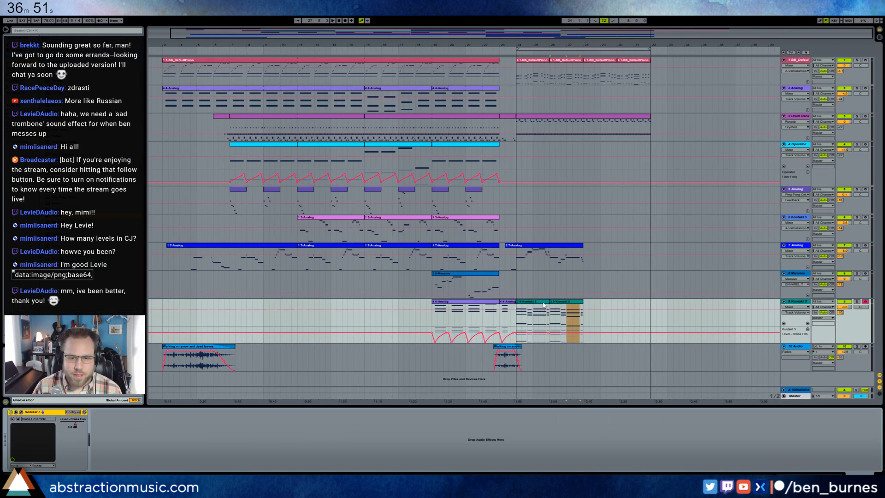
{"action": "left_click", "coordinate": [549, 303]}
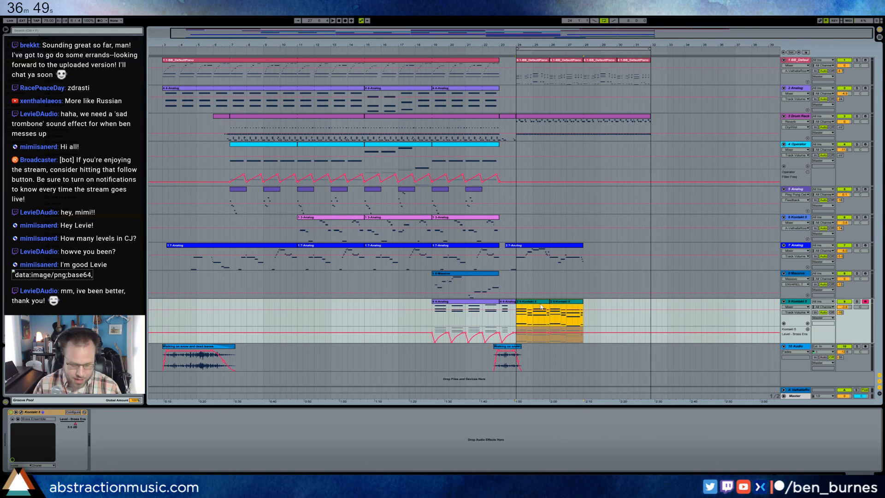
{"action": "key", "text": "space"}
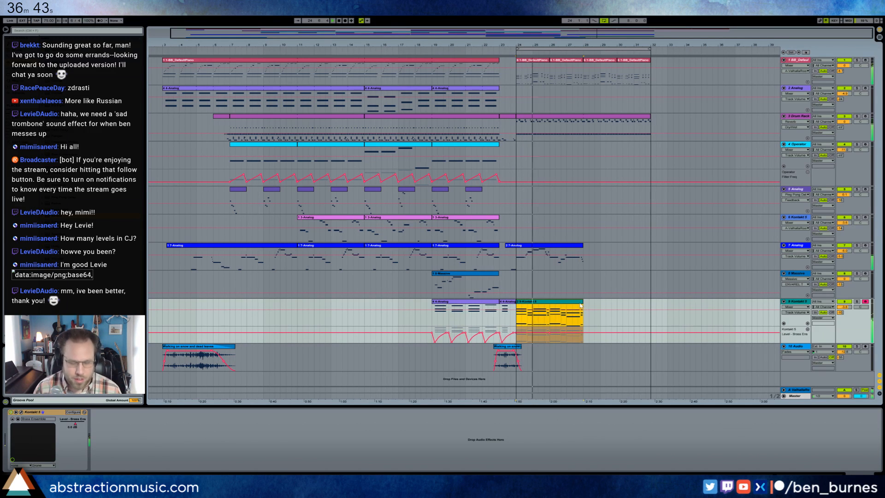
{"action": "key", "text": "ctrl+d"}
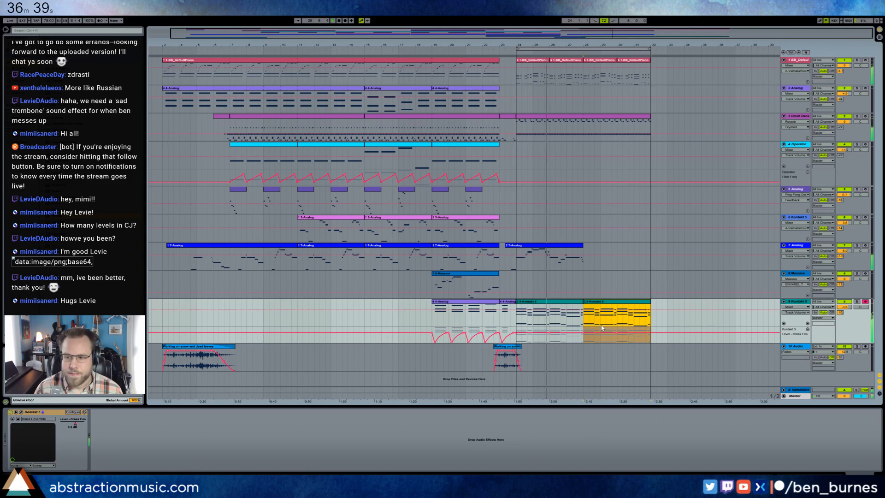
Step: In the first Kontakt 5 clip at bar 24, shorten all notes of the long bar 2 chord so they end just after 2.5
{"action": "double_click", "coordinate": [559, 307]}
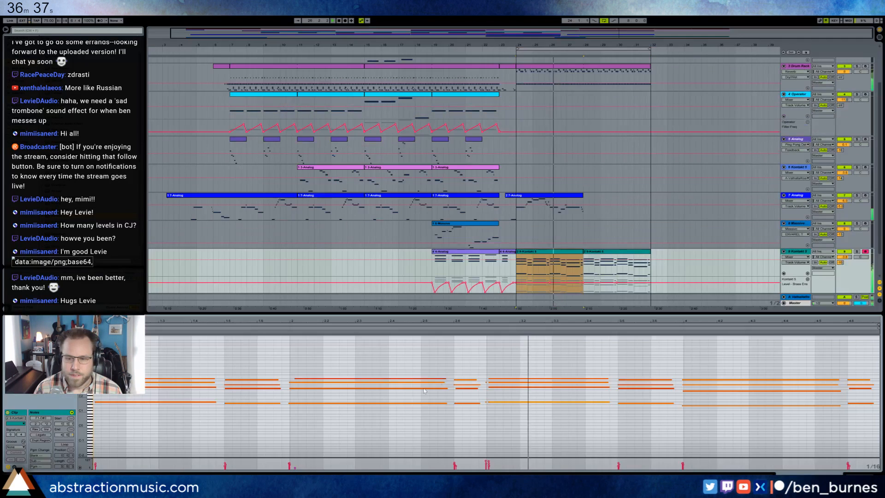
{"action": "left_click", "coordinate": [444, 388]}
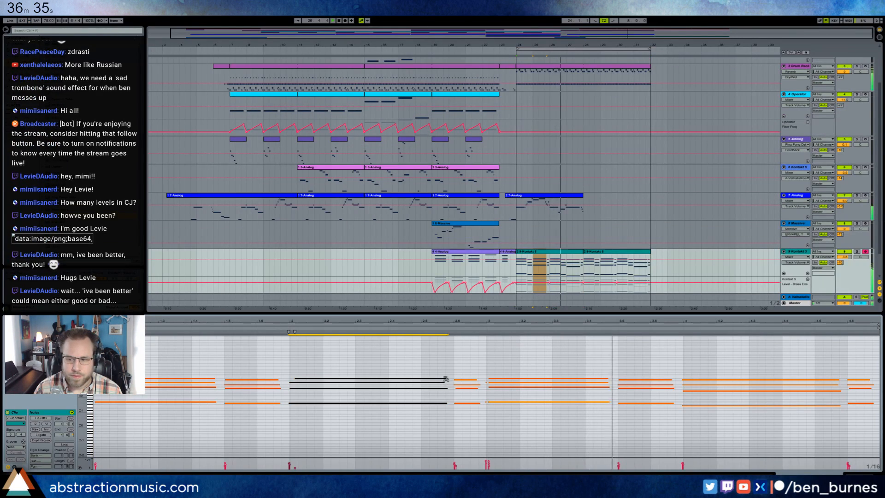
{"action": "left_click_drag", "start_coordinate": [444, 388], "coordinate": [423, 379]}
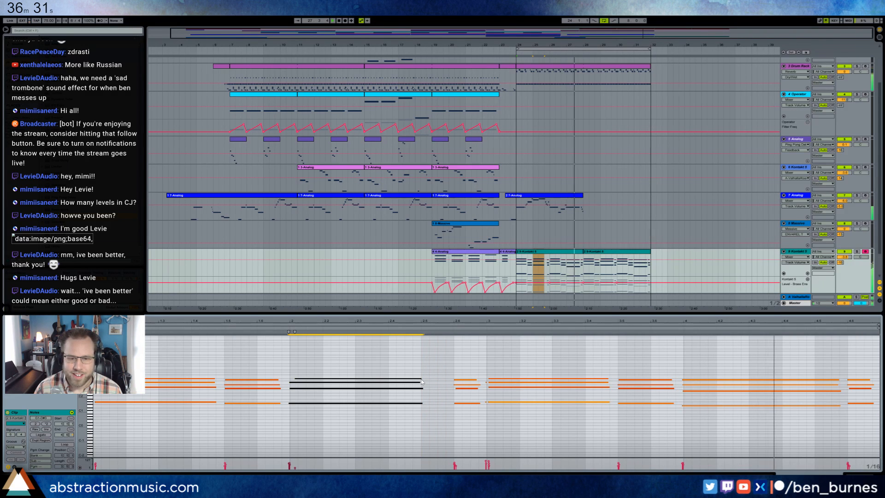
{"action": "left_click_drag", "start_coordinate": [423, 381], "coordinate": [429, 381]}
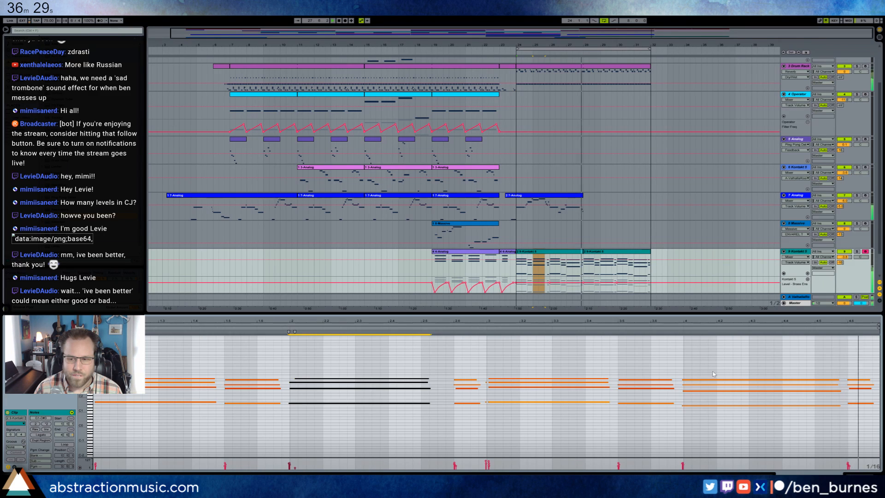
Step: Lower the top note of the bar 4 chord by two semitones and delete the tiny stray bass note just before bar 3
{"action": "left_click", "coordinate": [735, 379]}
{"action": "left_click", "coordinate": [735, 378]}
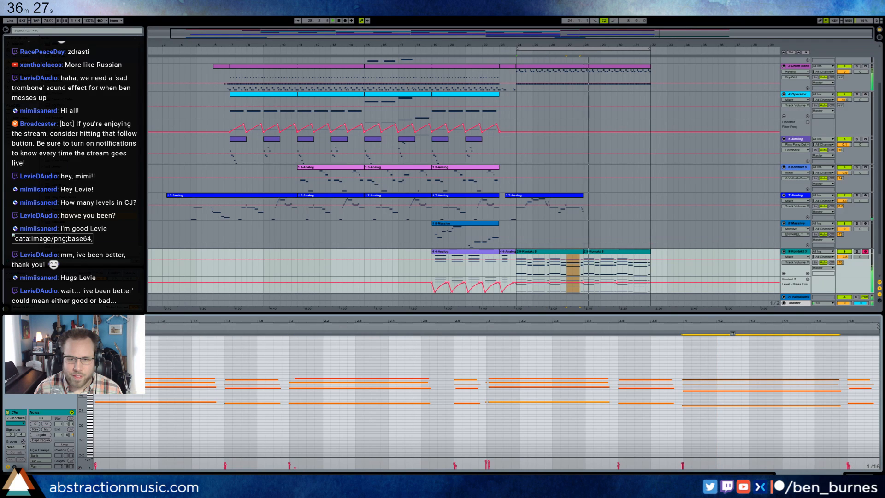
{"action": "left_click_drag", "start_coordinate": [735, 379], "coordinate": [736, 379]}
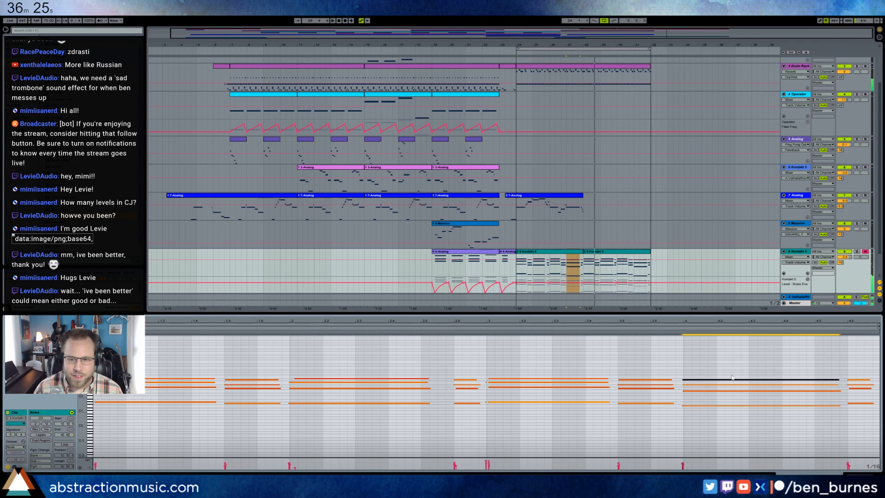
{"action": "left_click_drag", "start_coordinate": [84, 391], "coordinate": [115, 390]}
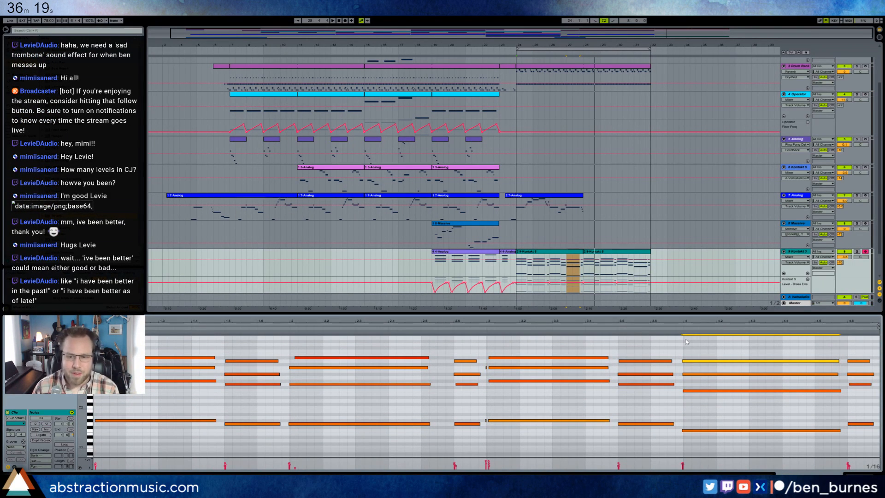
{"action": "key", "text": "Down"}
{"action": "key", "text": "Down"}
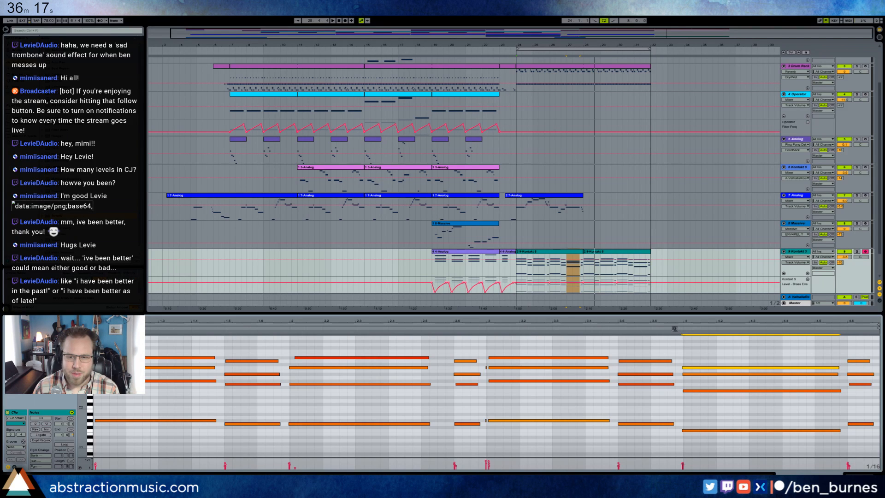
{"action": "key", "text": "space"}
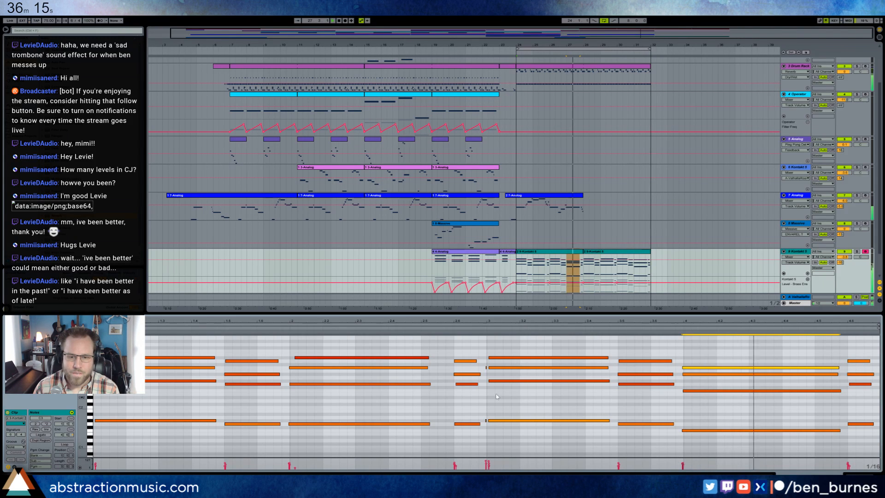
{"action": "left_click", "coordinate": [486, 421]}
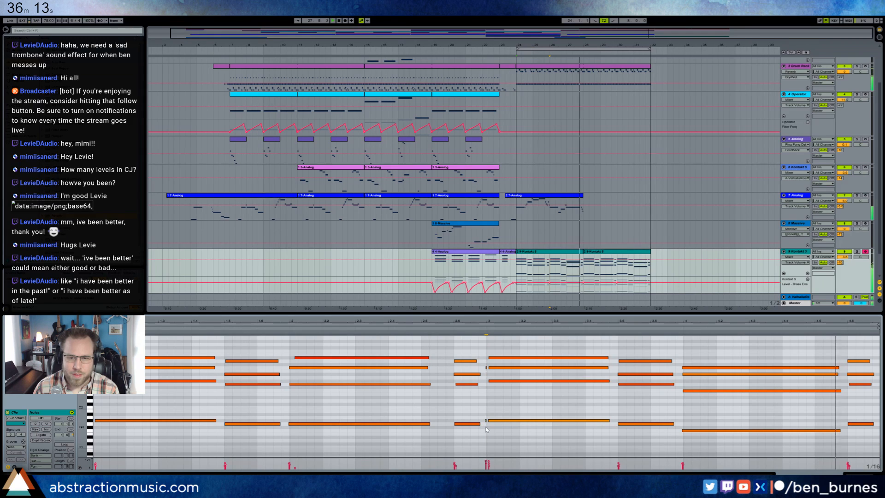
{"action": "key", "text": "Delete"}
Step: Shorten the bar 4 chord's middle note to end at 4.4 and fill its remaining length with a new note two semitones lower
{"action": "left_click_drag", "start_coordinate": [837, 374], "coordinate": [783, 375]}
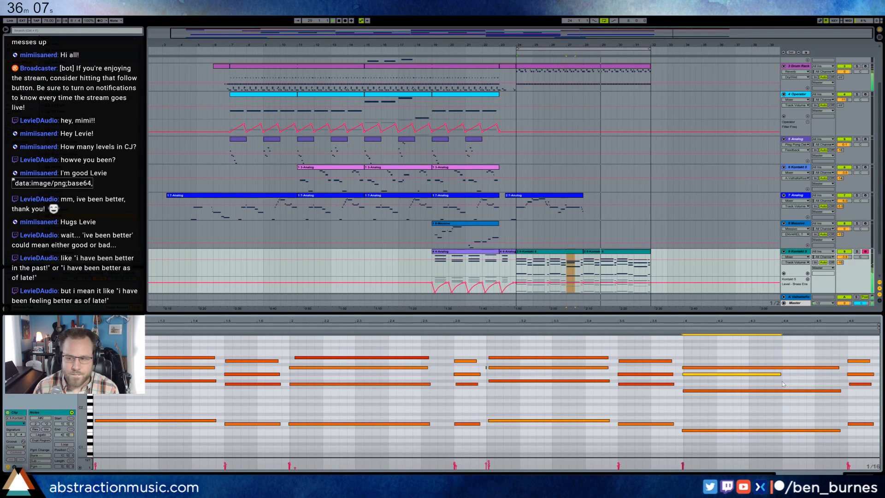
{"action": "double_click", "coordinate": [785, 384]}
{"action": "left_click_drag", "start_coordinate": [785, 384], "coordinate": [840, 384]}
{"action": "key", "text": "Up"}
Step: Duplicate the edited Kontakt 5 clip over the one that follows it
{"action": "left_click", "coordinate": [568, 253]}
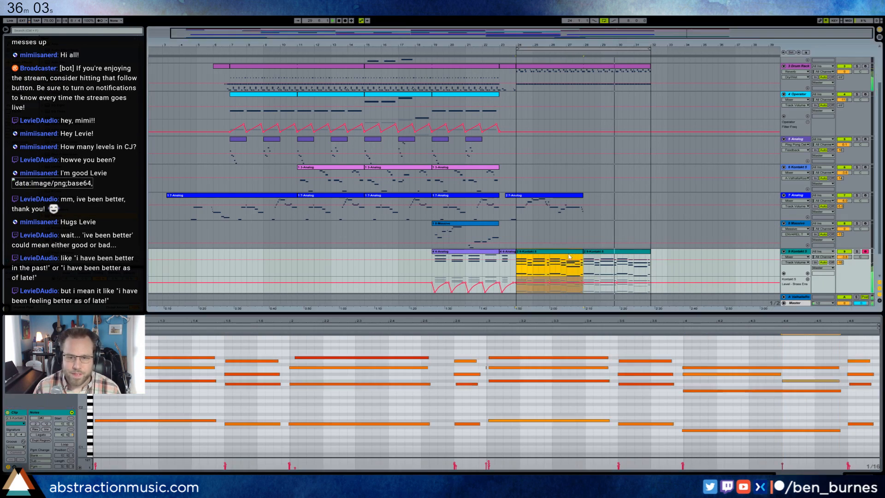
{"action": "key", "text": "ctrl+d"}
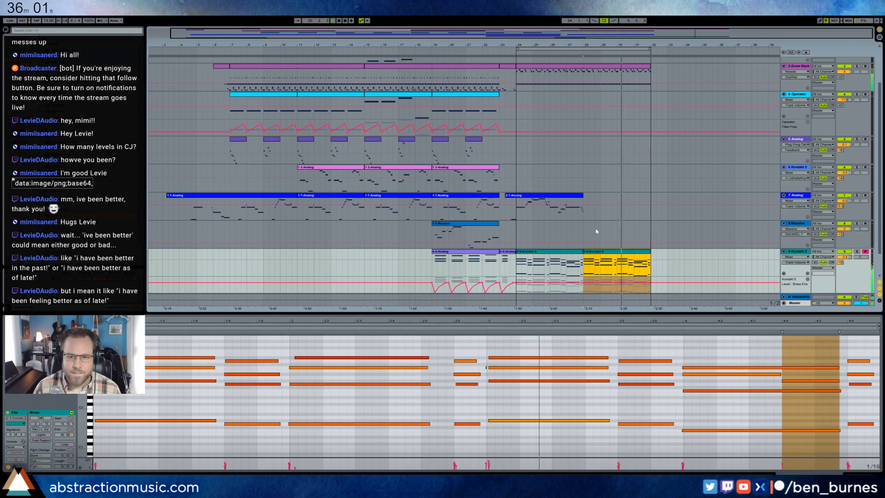
Step: Record a continuation of the melody on the 7 Analog track, starting just before bar 28 and stopping after bar 30
{"action": "left_click", "coordinate": [580, 197]}
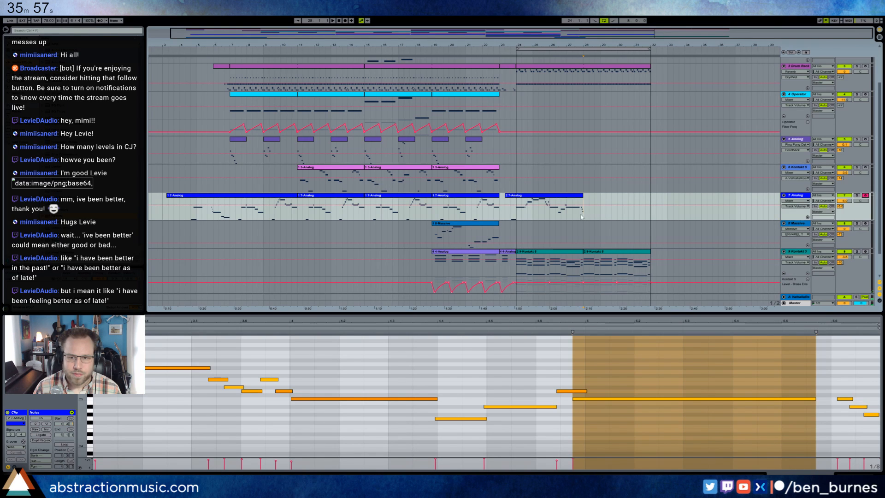
{"action": "left_click", "coordinate": [579, 197]}
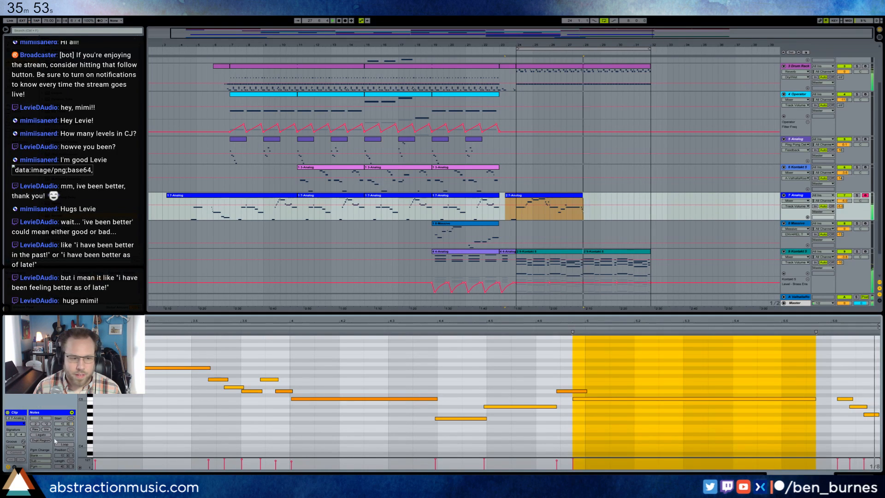
{"action": "left_click", "coordinate": [89, 422]}
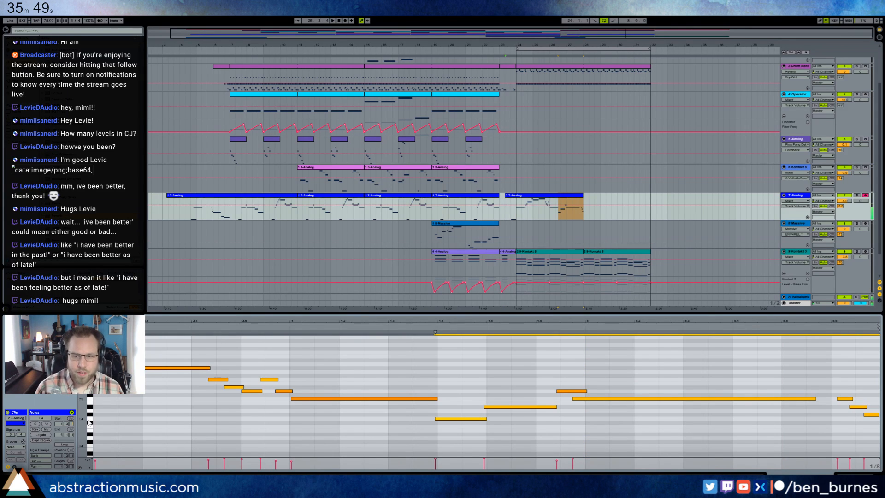
{"action": "left_click", "coordinate": [577, 204]}
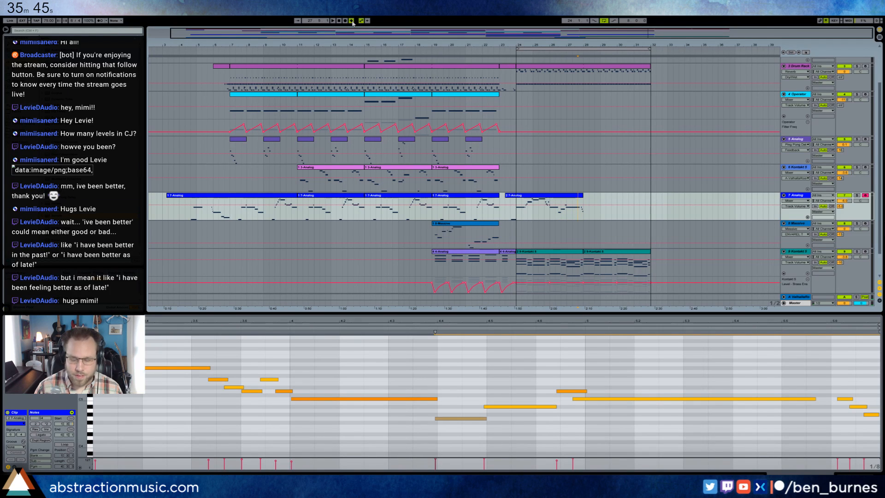
{"action": "key", "text": "F9"}
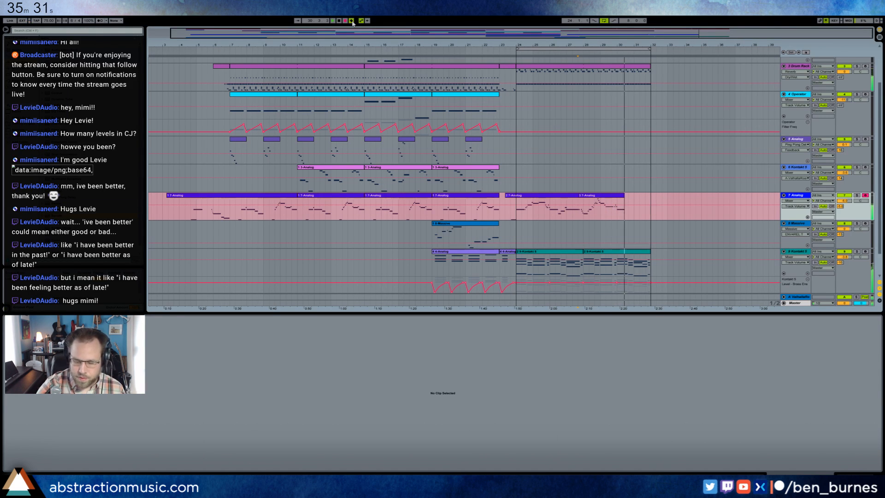
{"action": "key", "text": "space"}
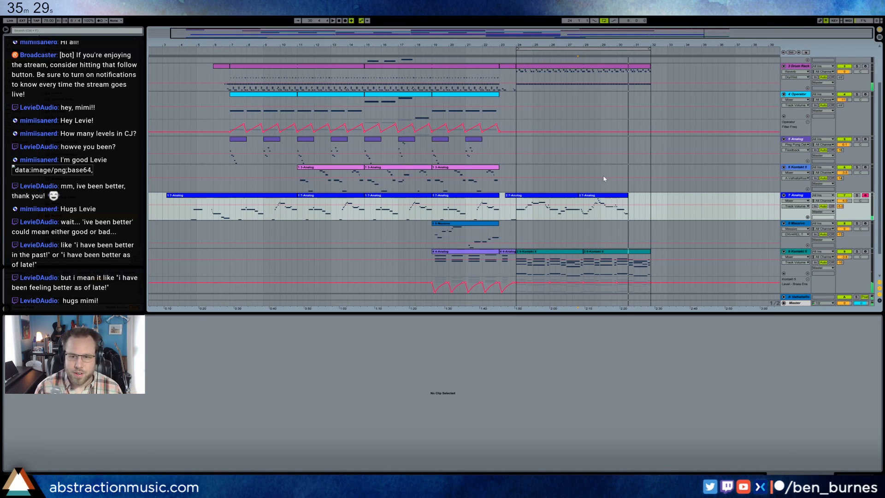
Step: Trim the end of the new 7 Analog take and record the rest of the melody from just before bar 30 to the loop end
{"action": "left_click_drag", "start_coordinate": [627, 195], "coordinate": [622, 195]}
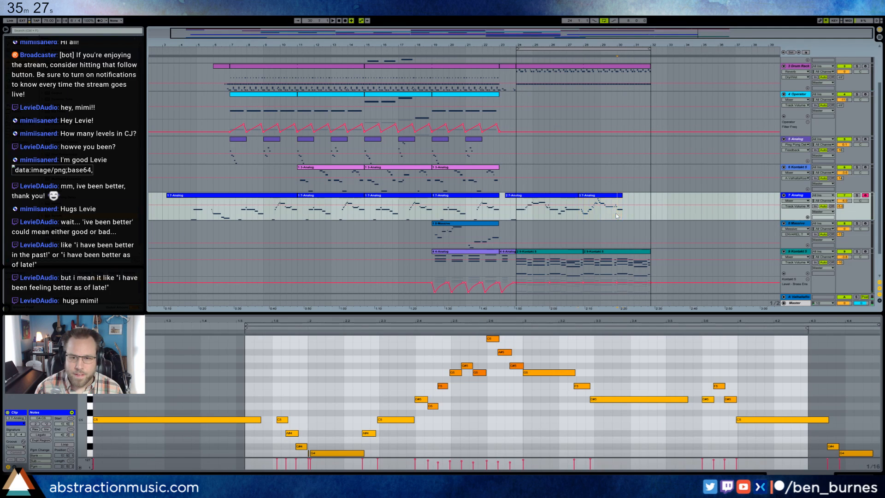
{"action": "key", "text": "F9"}
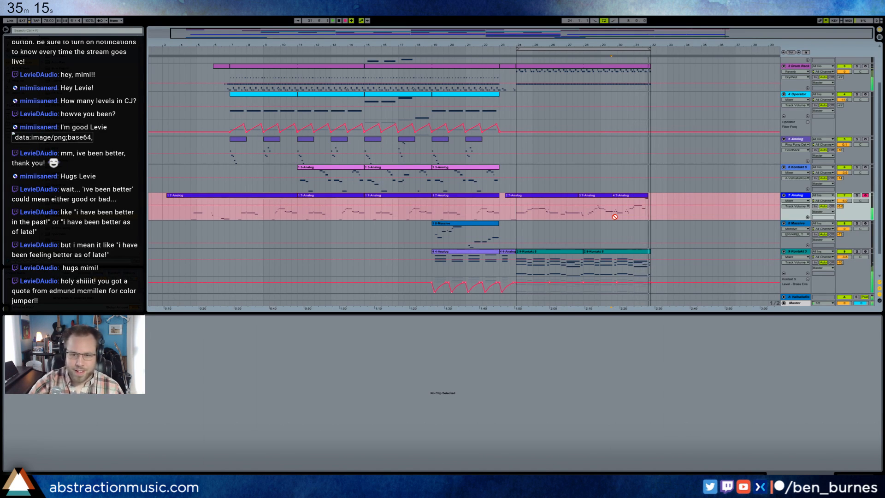
{"action": "key", "text": "space"}
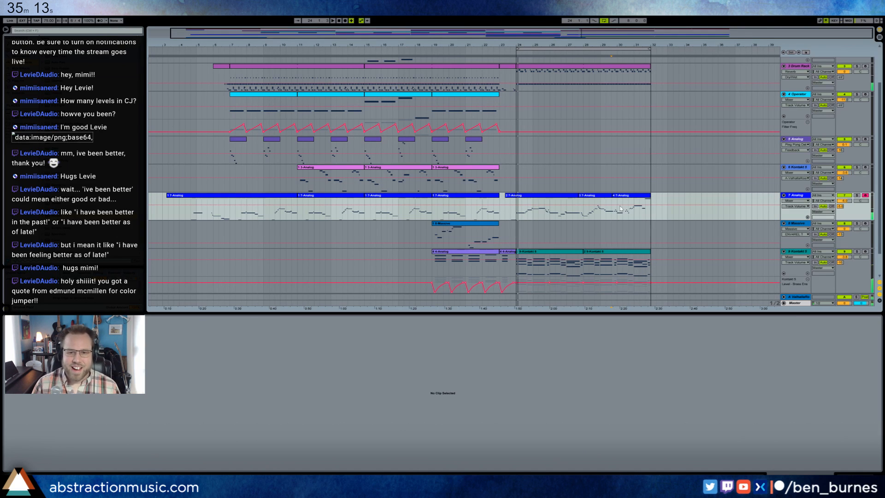
Step: Lower the final long note of the newest 7 Analog clip by five semitones and play the melody from before bar 24
{"action": "left_click", "coordinate": [648, 204]}
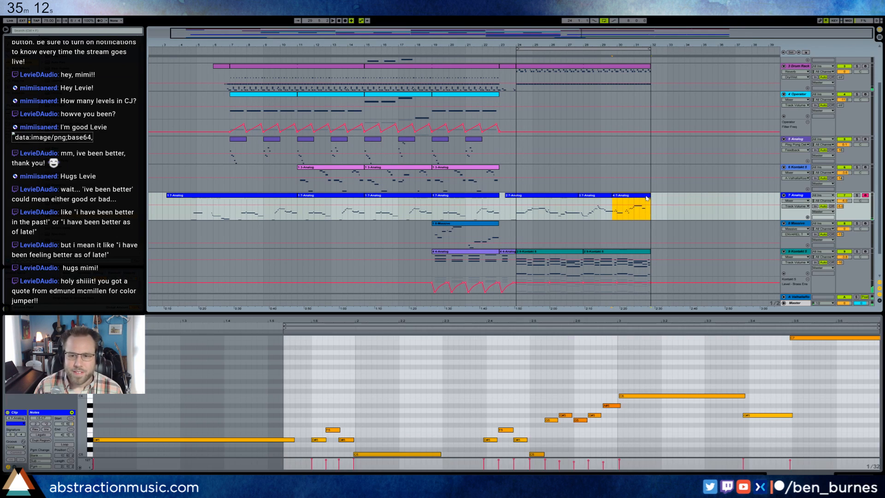
{"action": "left_click", "coordinate": [823, 336]}
{"action": "left_click_drag", "start_coordinate": [825, 340], "coordinate": [824, 363]}
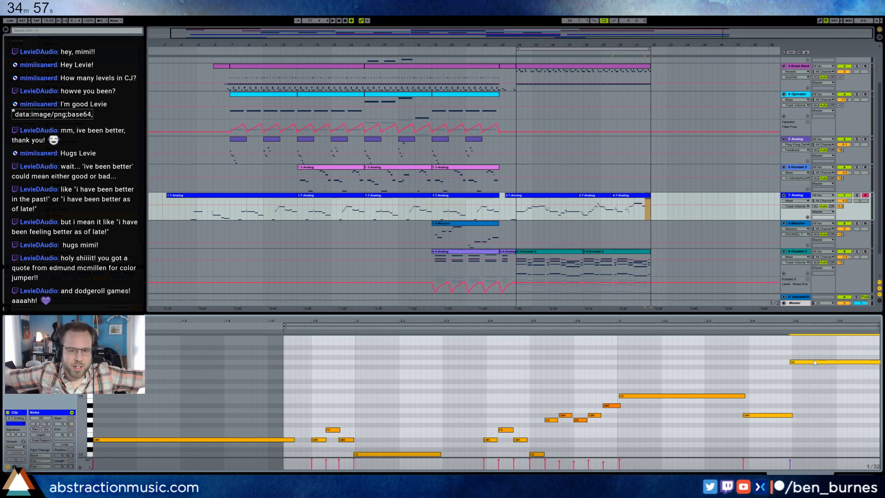
{"action": "left_click", "coordinate": [505, 203]}
{"action": "key", "text": "space"}
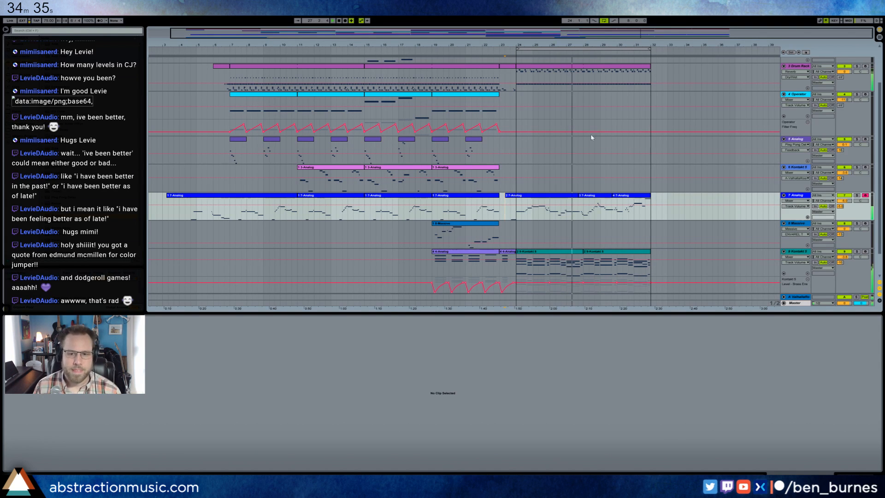
Step: Consolidate the two newly recorded 7 Analog clips into one and select its final high note
{"action": "left_click", "coordinate": [596, 198]}
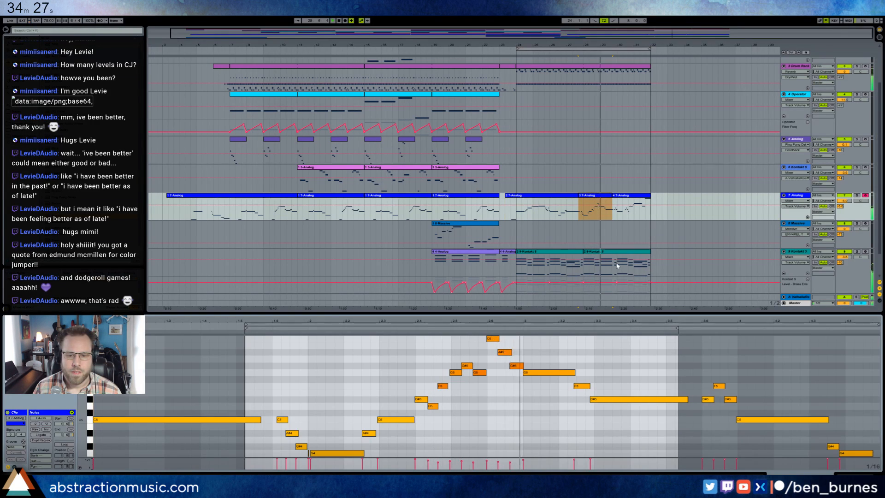
{"action": "left_click", "coordinate": [621, 204], "text": "shift"}
{"action": "key", "text": "ctrl+j"}
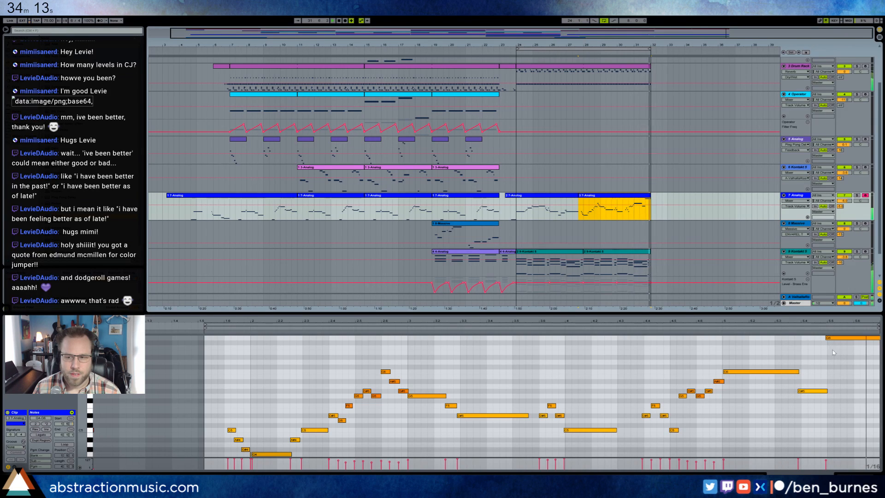
{"action": "left_click", "coordinate": [848, 339]}
{"action": "left_click", "coordinate": [848, 339]}
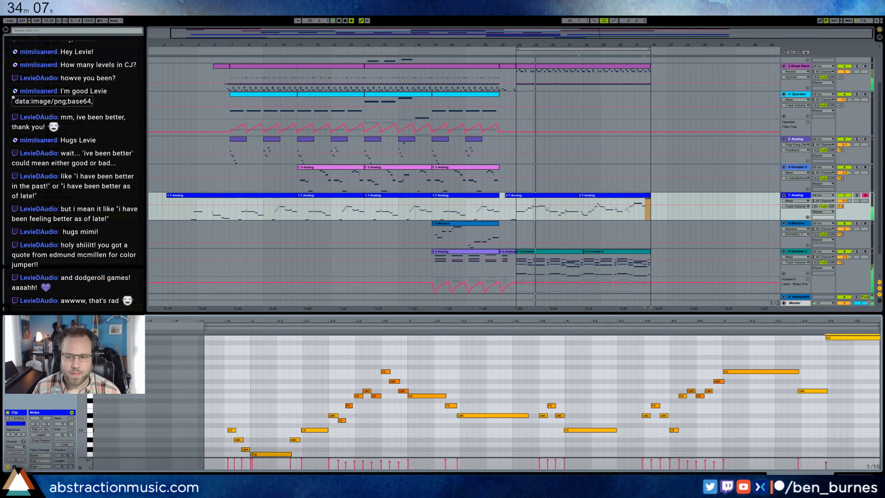
Step: Consolidate the remaining two 7 Analog clips from before bar 24 to bar 32 into a single clip and open its notes
{"action": "key", "text": "shift+Tab"}
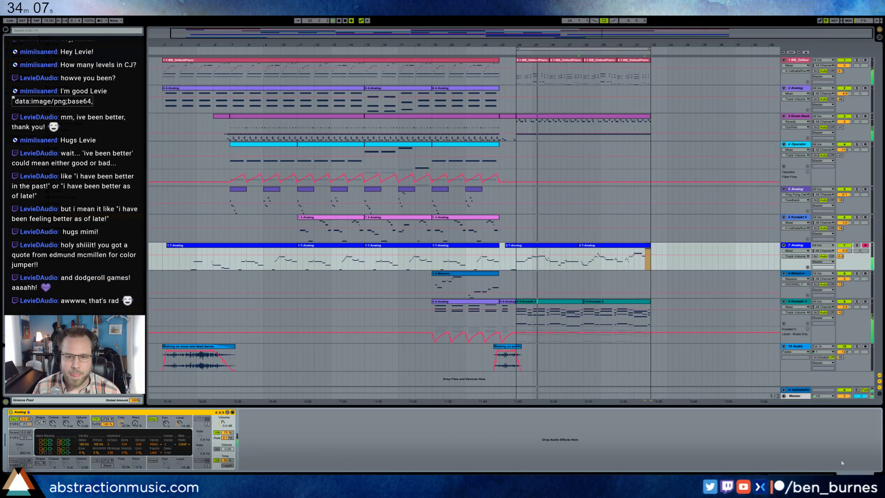
{"action": "left_click", "coordinate": [572, 246]}
{"action": "left_click", "coordinate": [587, 246], "text": "shift"}
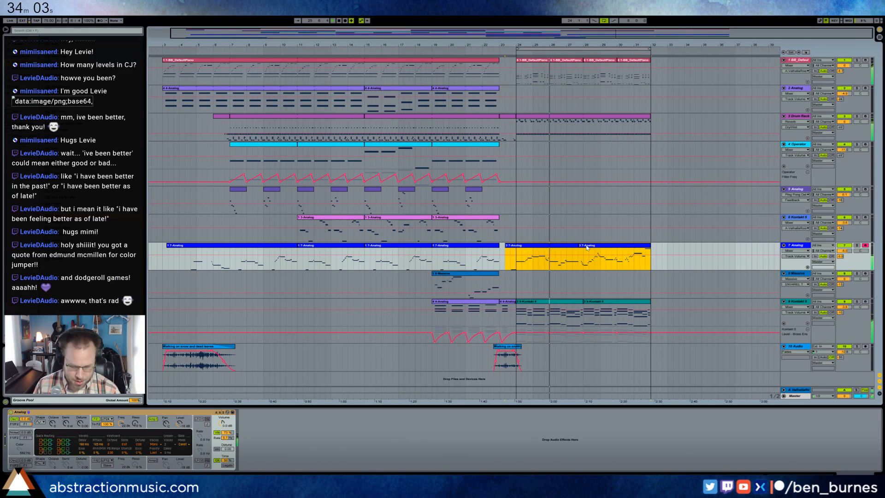
{"action": "key", "text": "shift+Tab"}
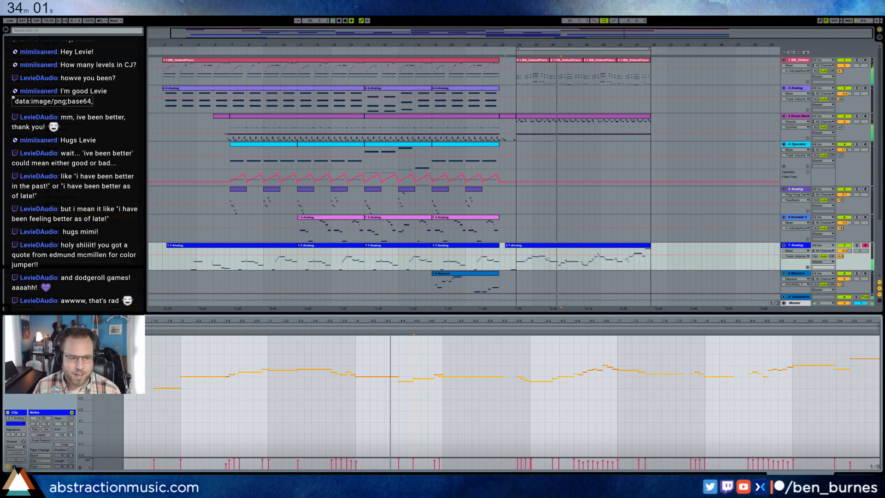
Step: Examine the whole consolidated melody in the enlarged note editor with all notes selected, and return to the track's device view
{"action": "left_click_drag", "start_coordinate": [82, 374], "coordinate": [104, 388]}
{"action": "key", "text": "ctrl+a"}
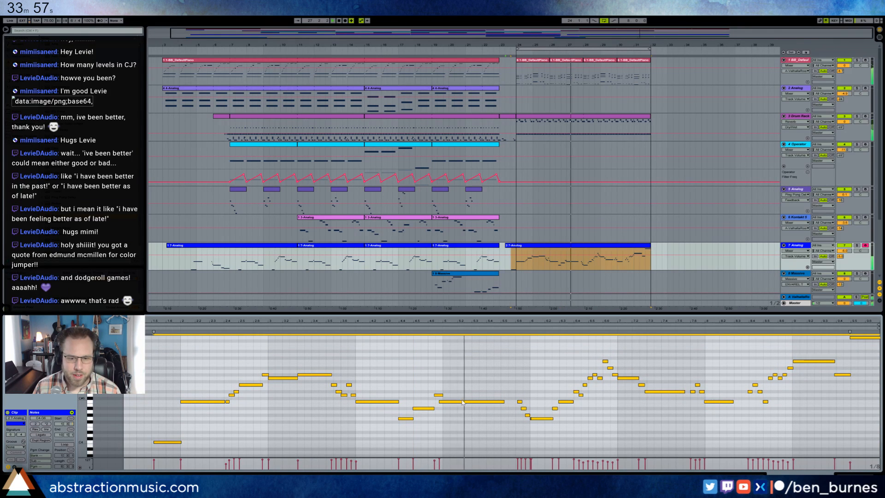
{"action": "left_click", "coordinate": [486, 402]}
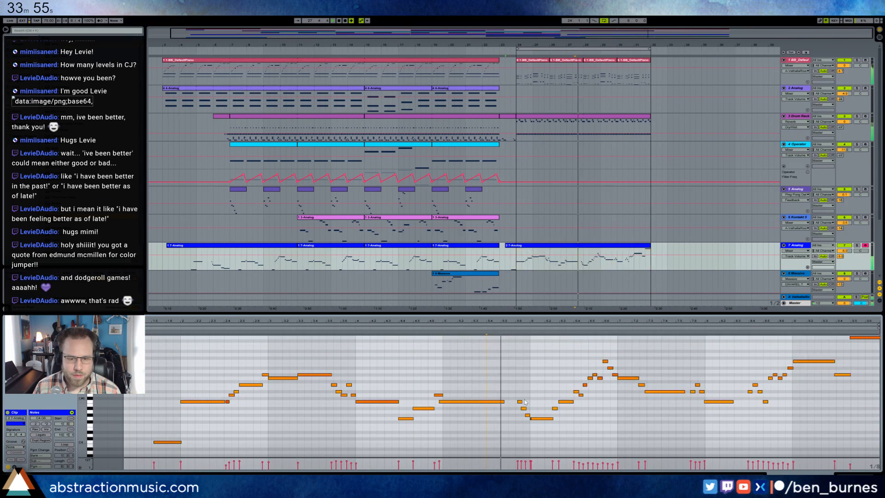
{"action": "key", "text": "ctrl+a"}
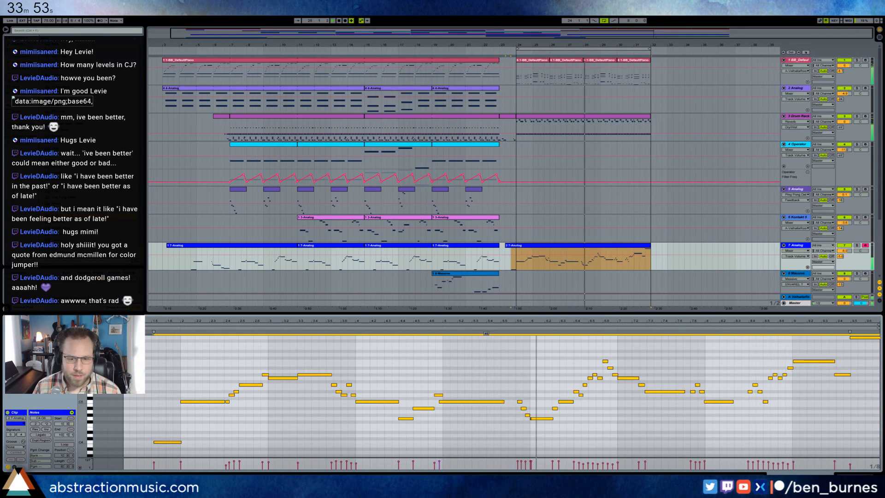
{"action": "left_click", "coordinate": [518, 369]}
{"action": "left_click", "coordinate": [855, 476]}
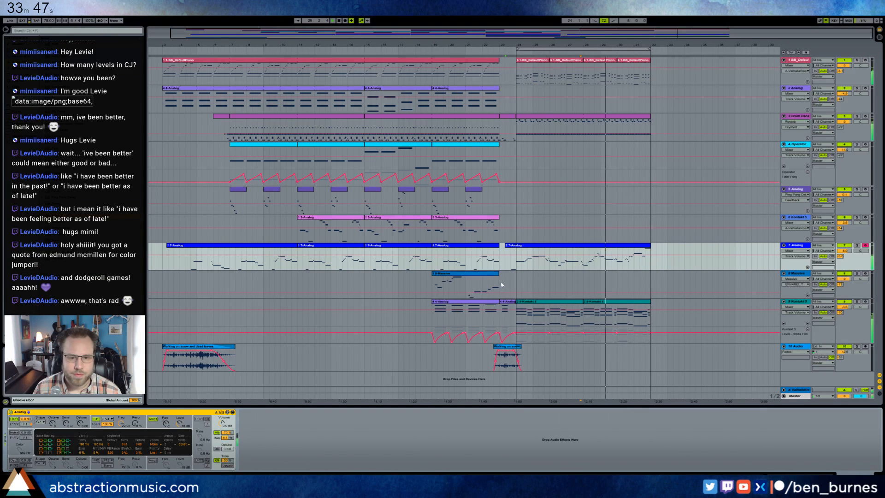
Step: Open the consolidated 7 Analog clip's notes and trim the start of the long note just after the melody's middle peak slightly
{"action": "double_click", "coordinate": [553, 245]}
{"action": "left_click", "coordinate": [647, 350]}
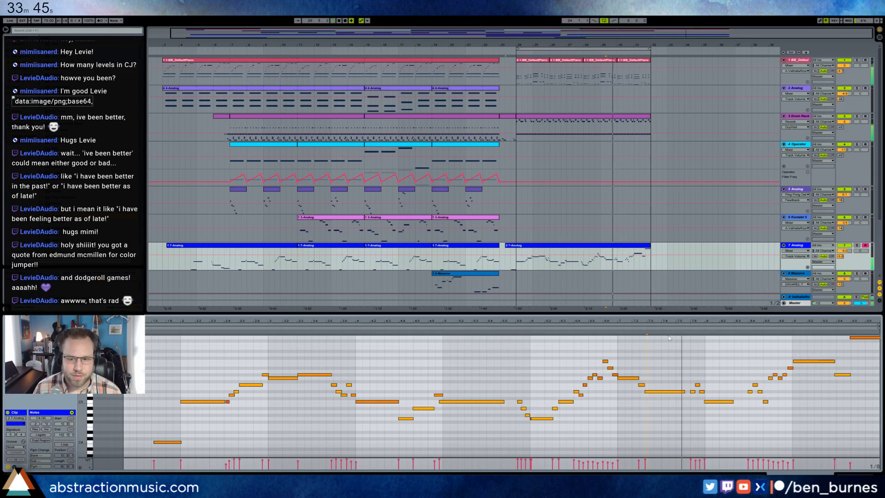
{"action": "left_click_drag", "start_coordinate": [643, 321], "coordinate": [583, 385]}
{"action": "key", "text": "ctrl+2"}
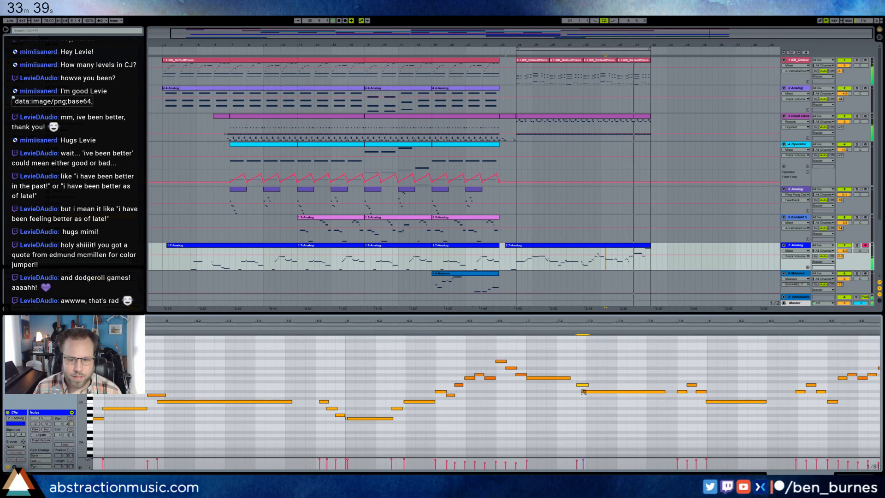
{"action": "left_click_drag", "start_coordinate": [583, 391], "coordinate": [586, 391]}
{"action": "left_click", "coordinate": [633, 405]}
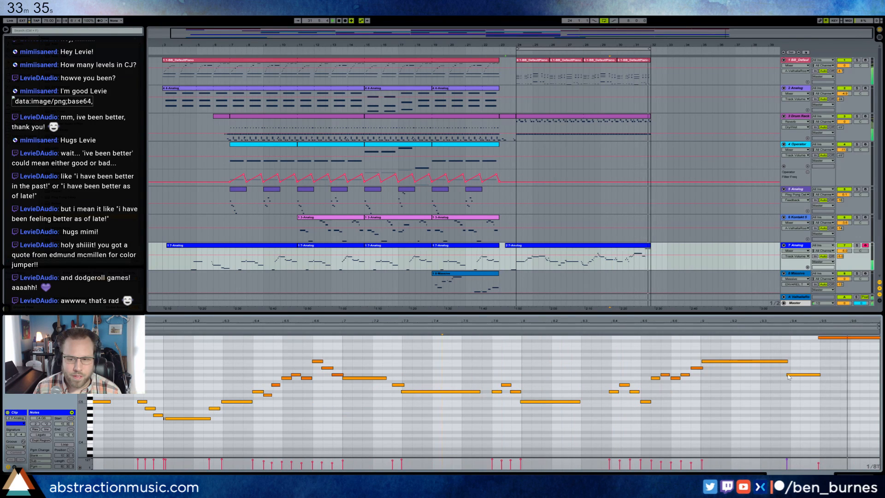
Step: Start the clip's final high note earlier and shorten the note before it to match, returning to the device view
{"action": "left_click", "coordinate": [787, 375]}
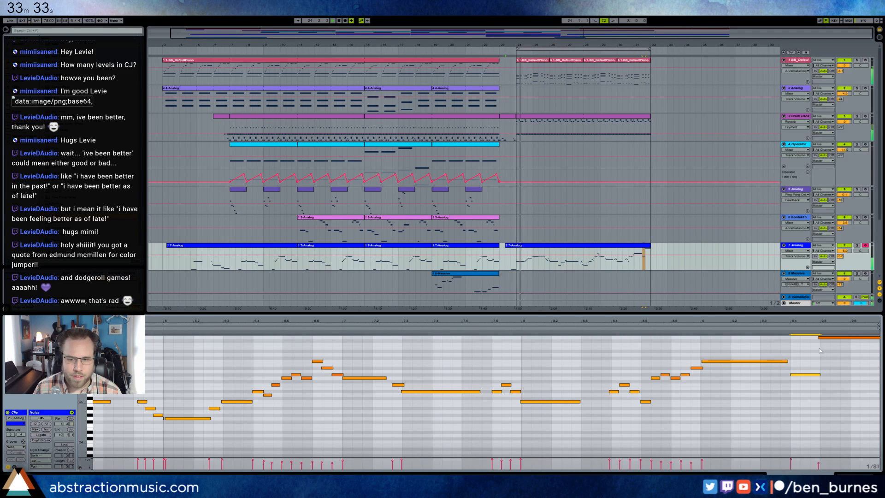
{"action": "left_click_drag", "start_coordinate": [818, 338], "coordinate": [801, 341]}
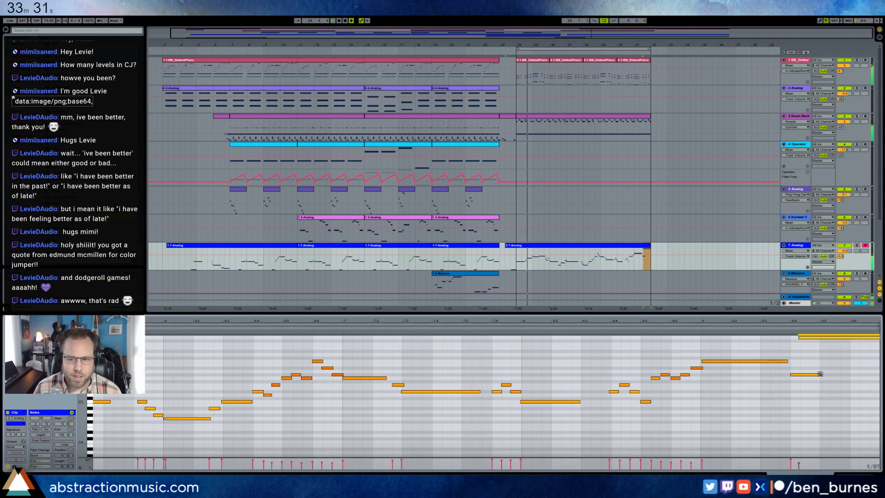
{"action": "left_click_drag", "start_coordinate": [820, 374], "coordinate": [800, 376]}
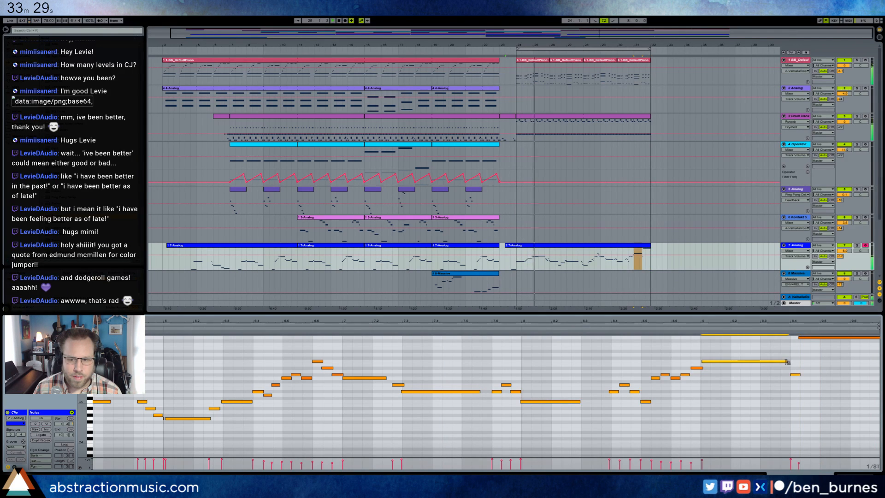
{"action": "key", "text": "shift+Tab"}
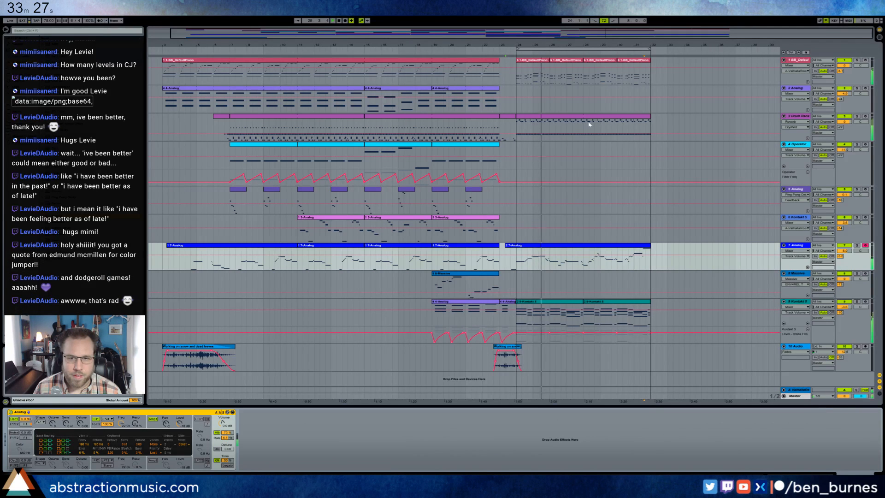
Step: Shorten the Drum Rack's snareStick sample with an earlier end point and adjusted fade-out, and reduce its Reverb decay time
{"action": "left_click", "coordinate": [555, 116]}
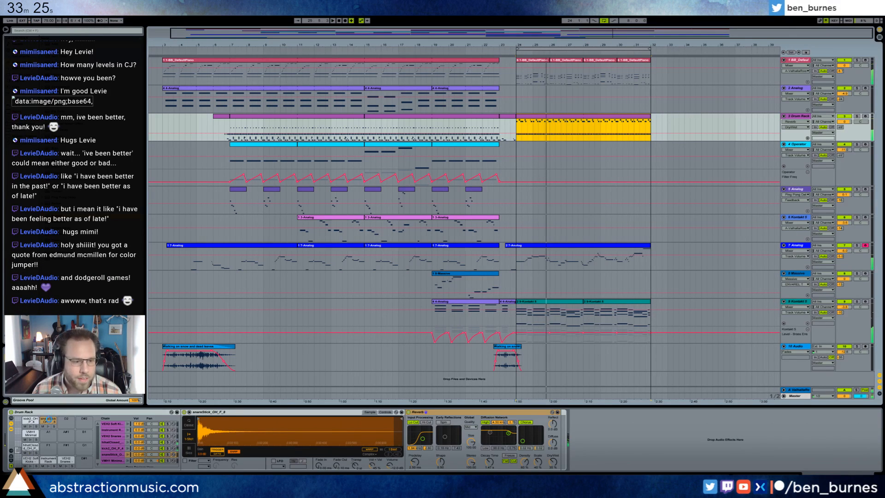
{"action": "left_click", "coordinate": [52, 420]}
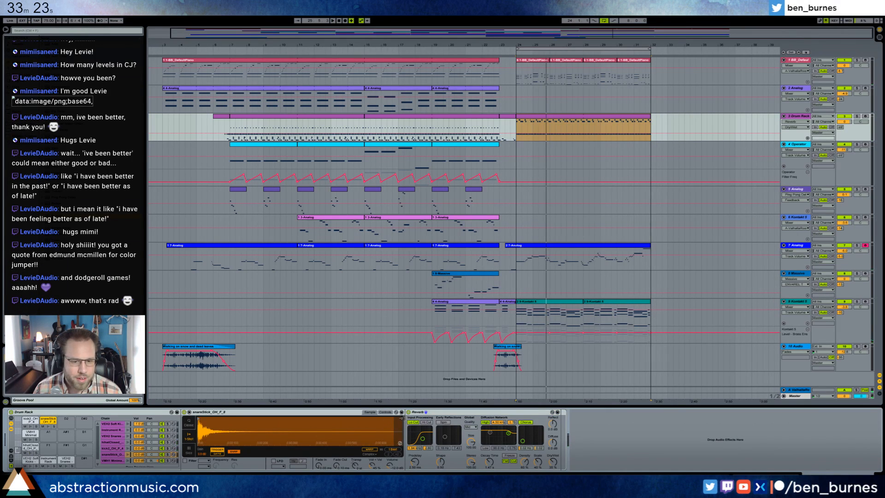
{"action": "left_click_drag", "start_coordinate": [401, 418], "coordinate": [230, 430]}
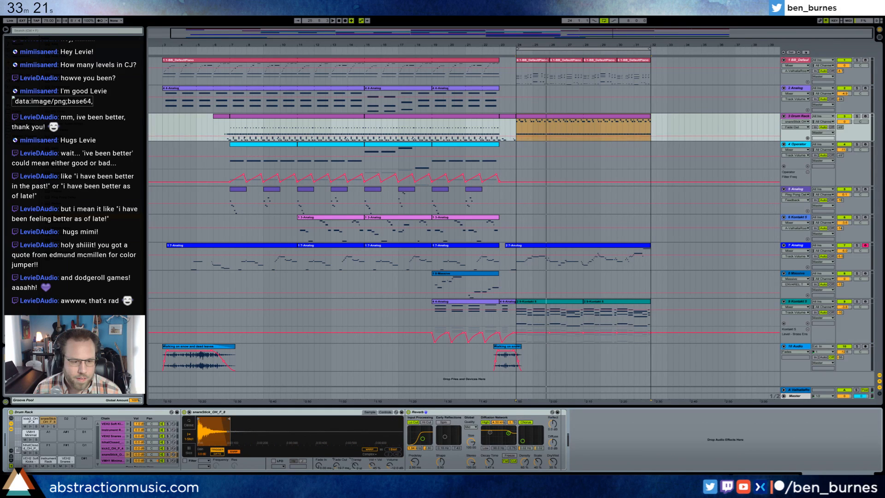
{"action": "key", "text": "space"}
{"action": "mouse_move", "coordinate": [335, 467]}
{"action": "left_mouse_down"}
{"action": "mouse_move", "coordinate": [336, 454]}
{"action": "mouse_move", "coordinate": [335, 472]}
{"action": "left_mouse_up"}
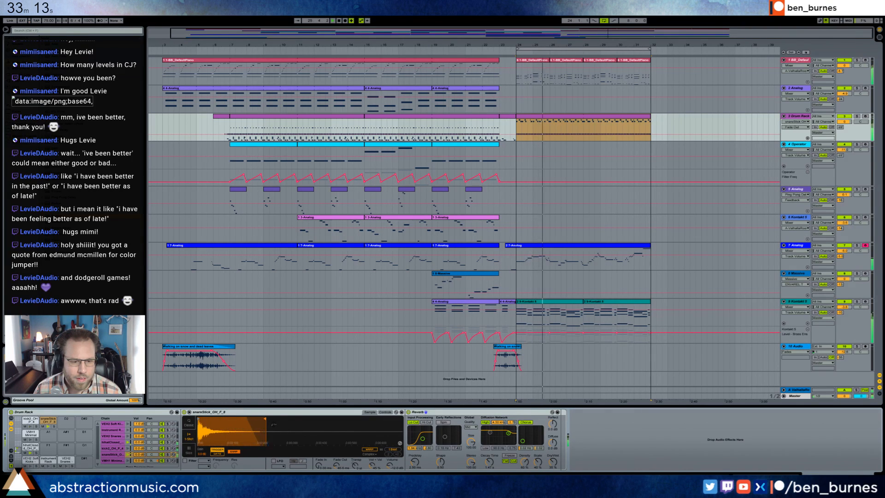
{"action": "left_click_drag", "start_coordinate": [336, 465], "coordinate": [336, 464]}
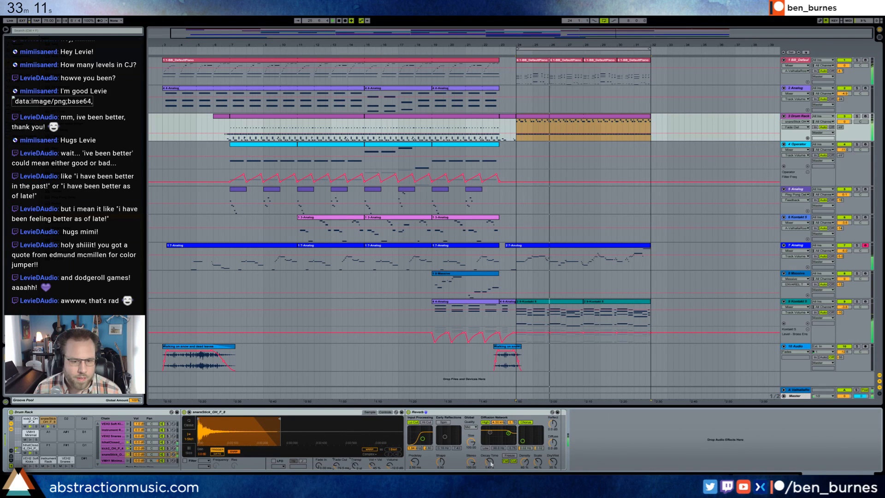
{"action": "left_click_drag", "start_coordinate": [489, 462], "coordinate": [489, 465]}
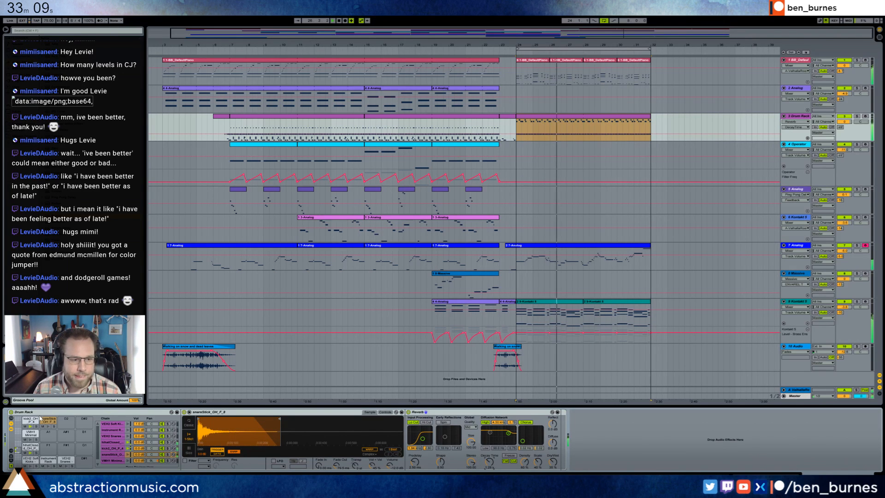
Step: Add an Overdrive after the Drum Rack with adjusted filter band and dry/wet, and move it behind the Reverb in the snareStick chain
{"action": "left_click", "coordinate": [31, 420]}
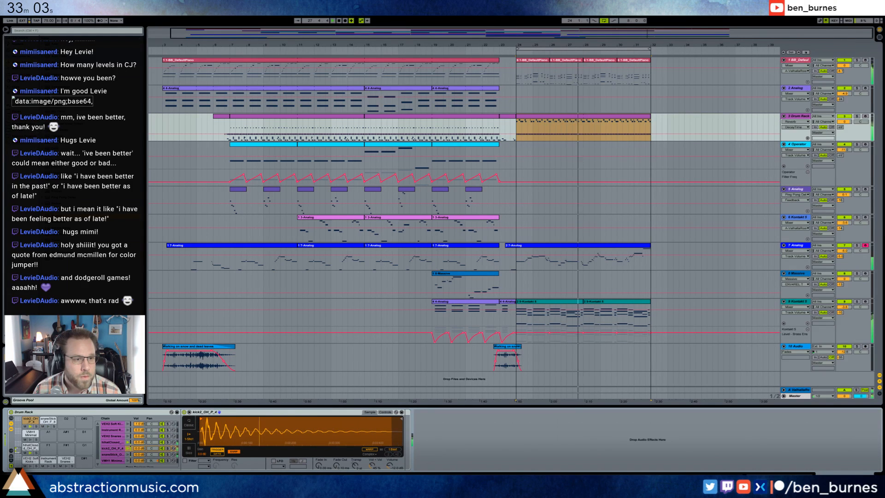
{"action": "left_click_drag", "start_coordinate": [58, 185], "coordinate": [442, 453]}
{"action": "left_click_drag", "start_coordinate": [433, 423], "coordinate": [434, 424]}
{"action": "left_click_drag", "start_coordinate": [441, 467], "coordinate": [441, 469]}
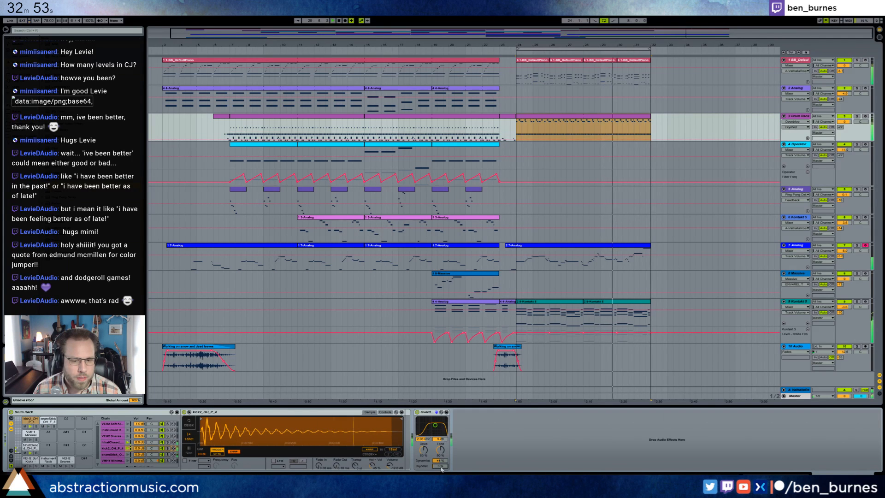
{"action": "left_click_drag", "start_coordinate": [436, 428], "coordinate": [433, 428]}
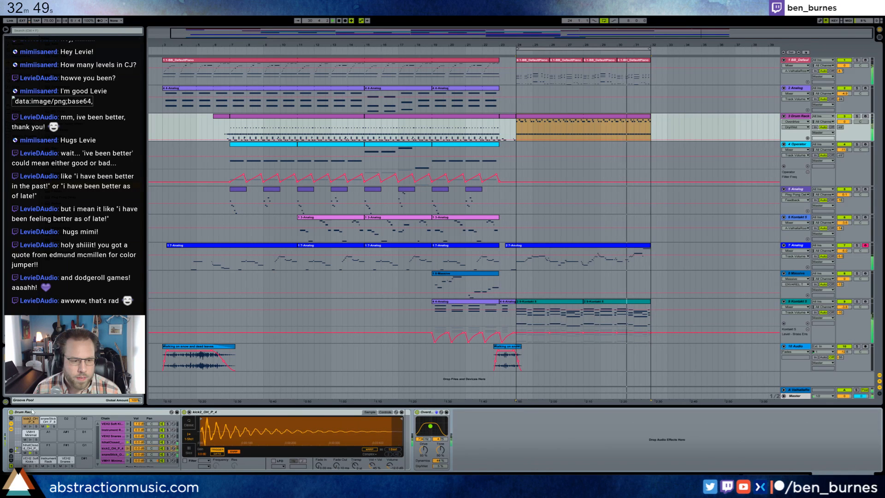
{"action": "left_click", "coordinate": [54, 420]}
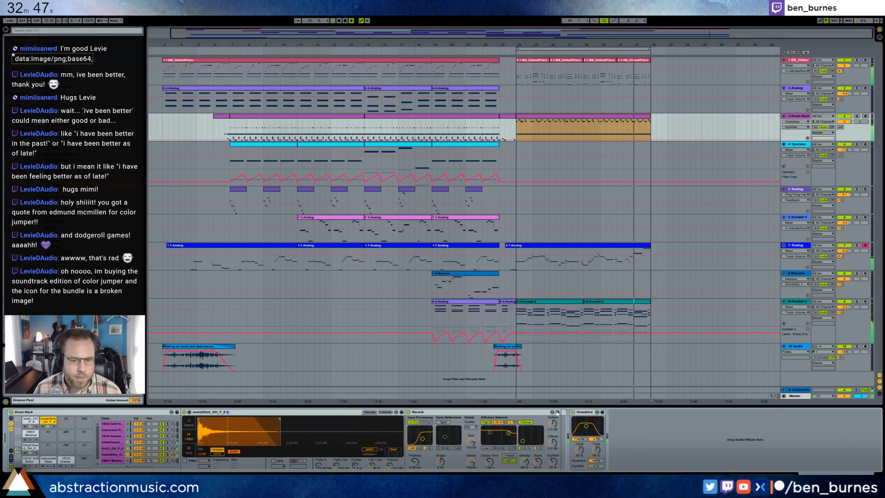
{"action": "left_click_drag", "start_coordinate": [585, 412], "coordinate": [562, 417]}
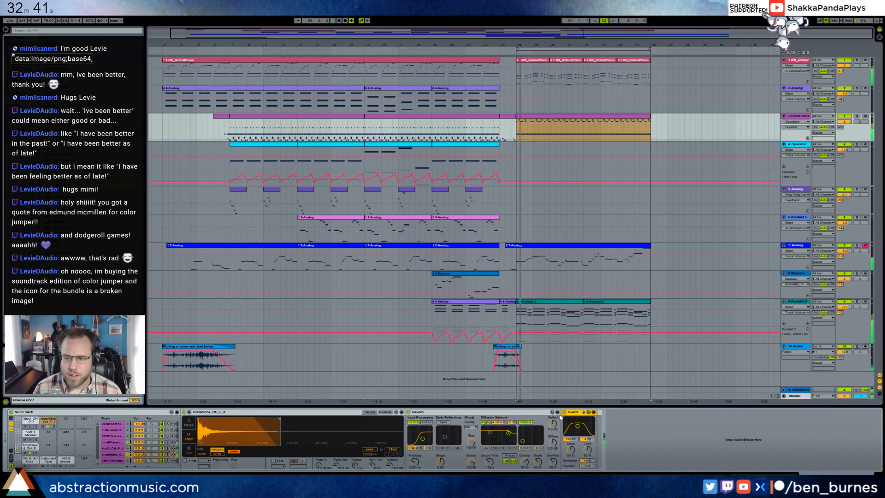
Step: Switch to Steam and examine Color Jumper's store page and its Color Jumper OST page for a broken icon
{"action": "mouse_move", "coordinate": [60, 487]}
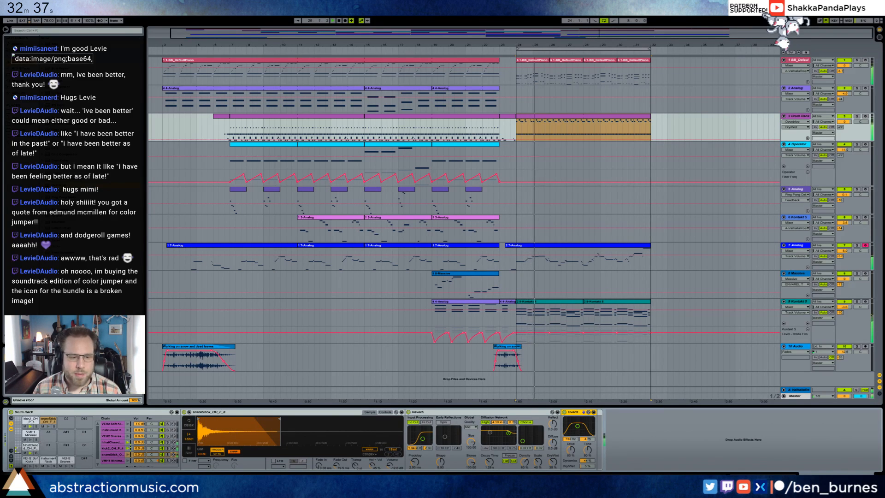
{"action": "left_click", "coordinate": [241, 484]}
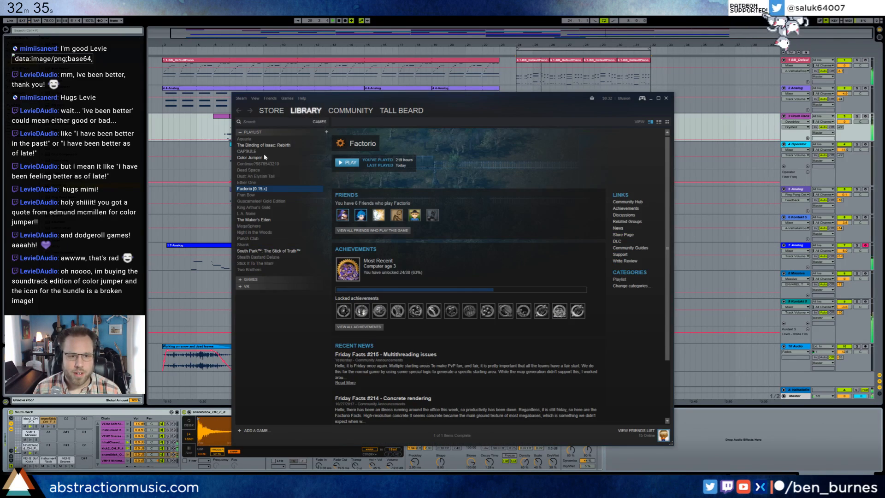
{"action": "left_click", "coordinate": [249, 157]}
{"action": "left_click", "coordinate": [632, 234]}
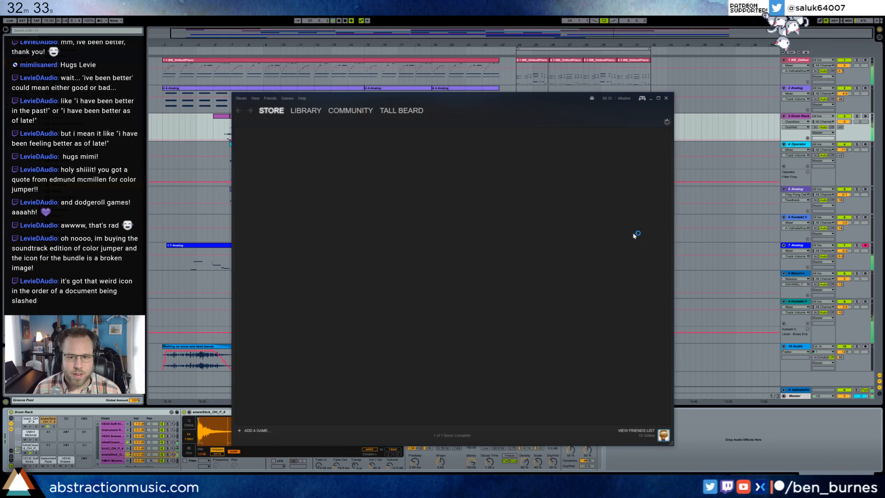
{"action": "scroll", "coordinate": [269, 245], "scroll_direction": "down", "scroll_amount": 10}
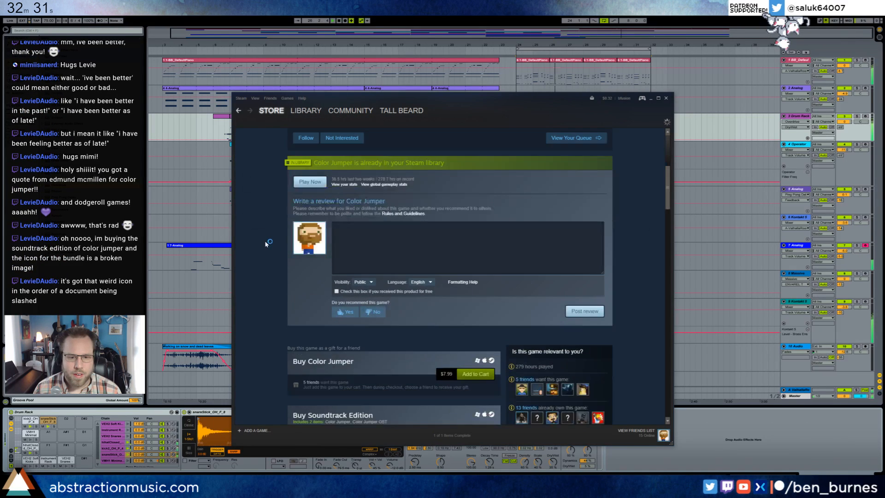
{"action": "scroll", "coordinate": [260, 239], "scroll_direction": "down", "scroll_amount": 3}
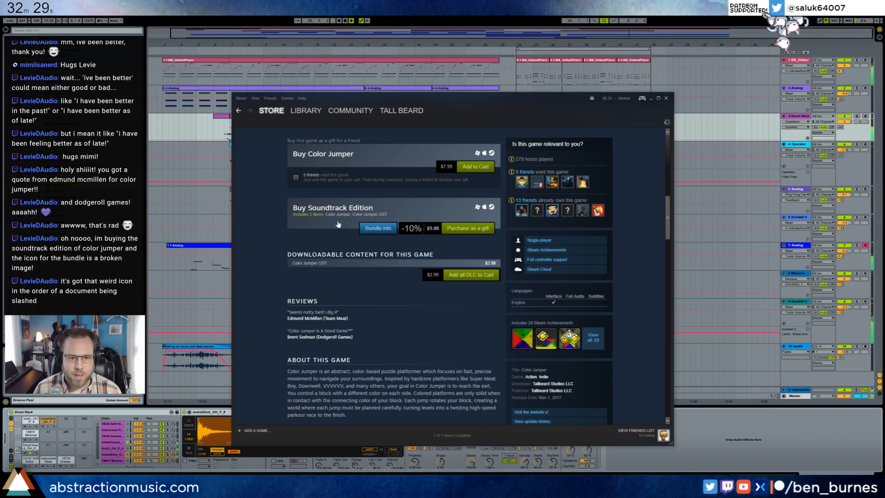
{"action": "left_click", "coordinate": [321, 265]}
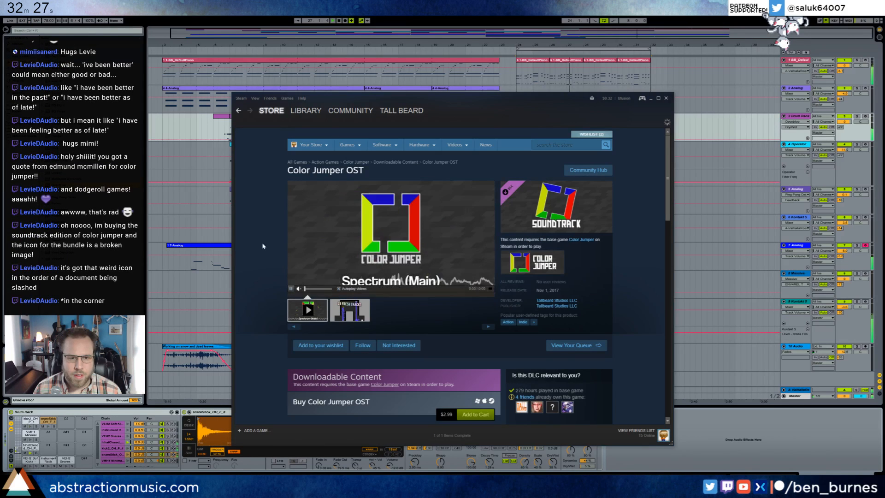
{"action": "key", "text": "alt+Left"}
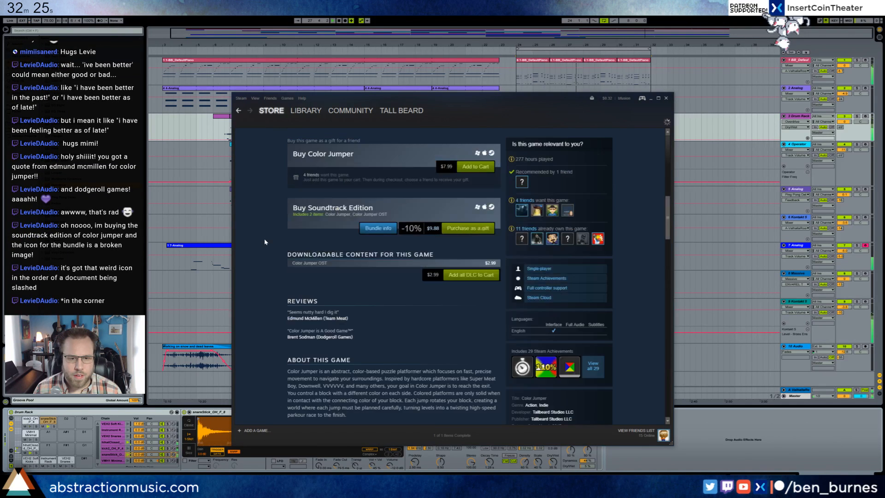
Step: Examine the bundle details of Color Jumper's Soundtrack Edition for the broken icon and close the Steam window
{"action": "left_click", "coordinate": [367, 230]}
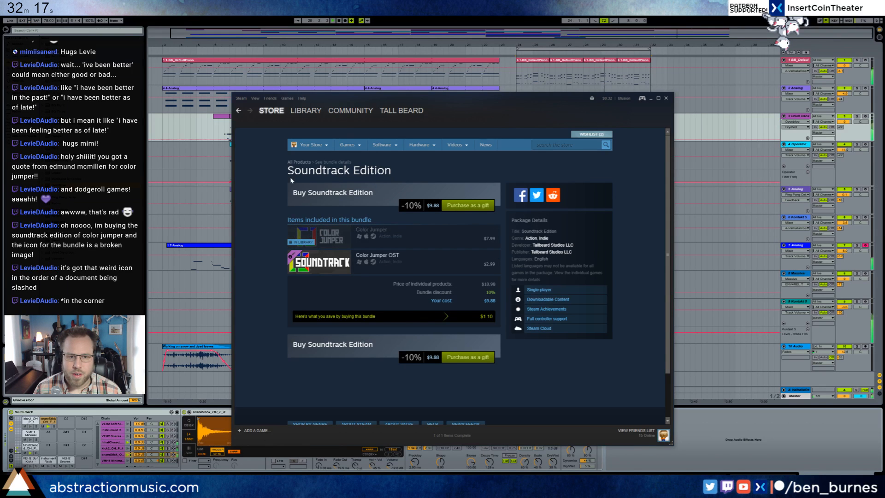
{"action": "key", "text": "alt+Left"}
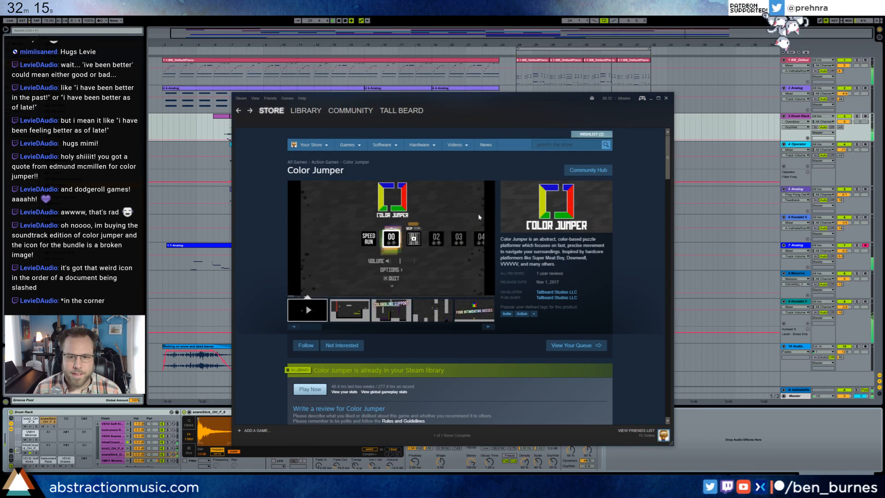
{"action": "scroll", "coordinate": [338, 235], "scroll_direction": "down", "scroll_amount": 4}
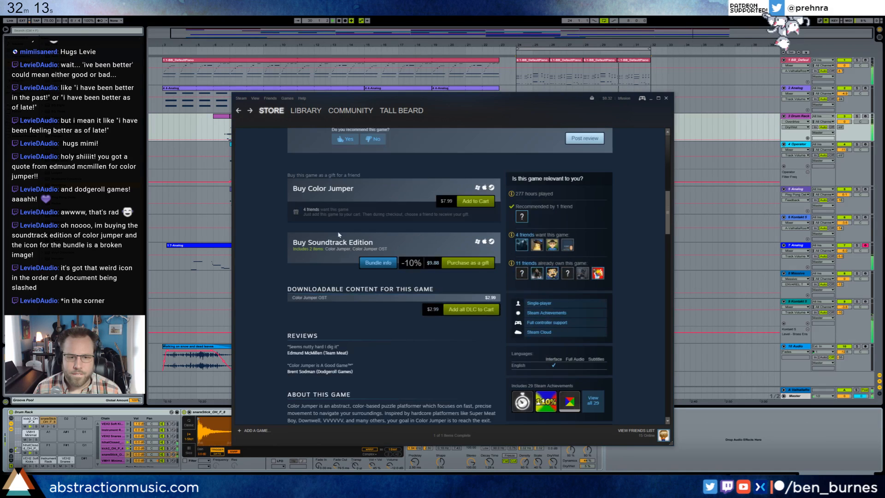
{"action": "left_click", "coordinate": [372, 264]}
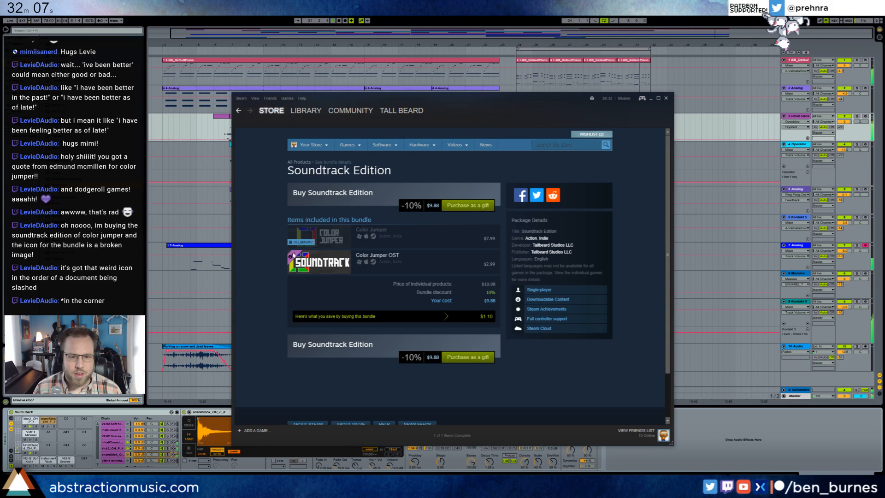
{"action": "left_click", "coordinate": [665, 97]}
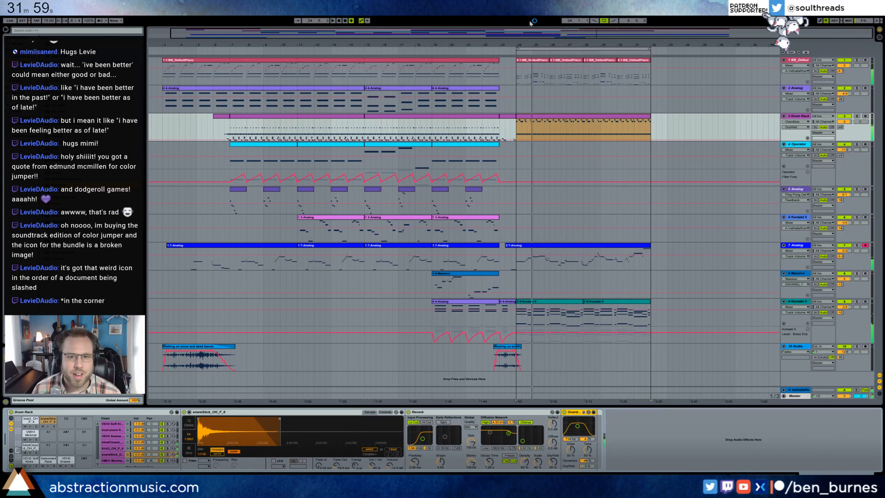
Step: With playback started from bar 19, record a short phrase on the 5 Analog track from bar 28 to 30 and open its notes
{"action": "left_click", "coordinate": [427, 54]}
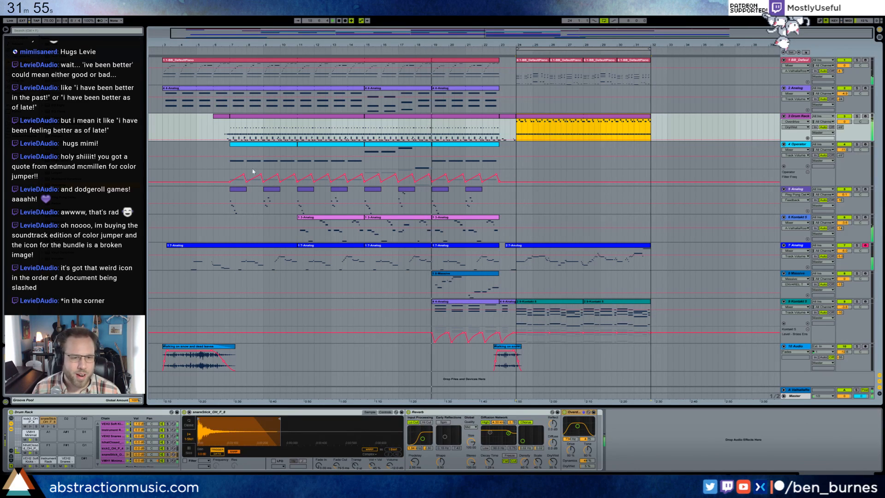
{"action": "left_click", "coordinate": [517, 197]}
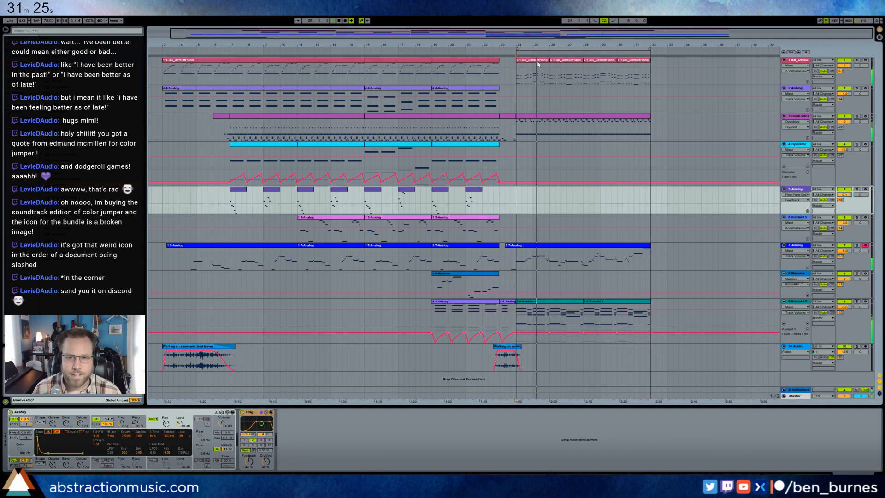
{"action": "left_click_drag", "start_coordinate": [616, 31], "coordinate": [662, 34]}
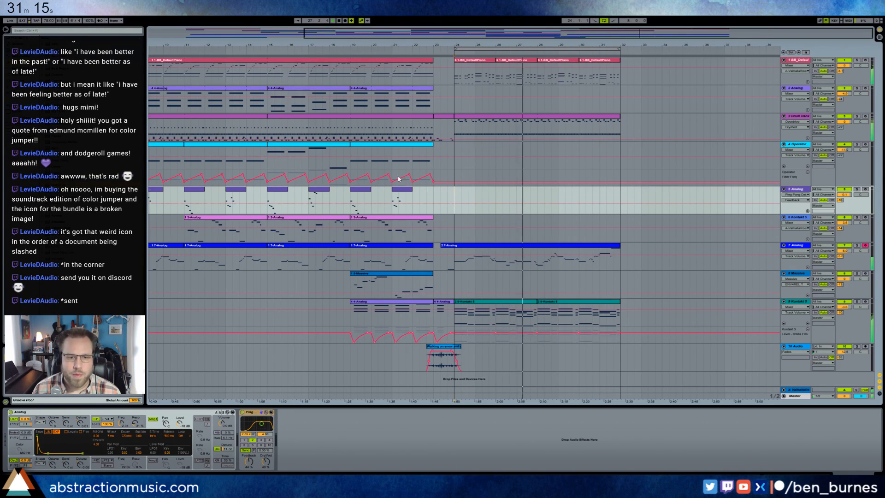
{"action": "left_click", "coordinate": [866, 189]}
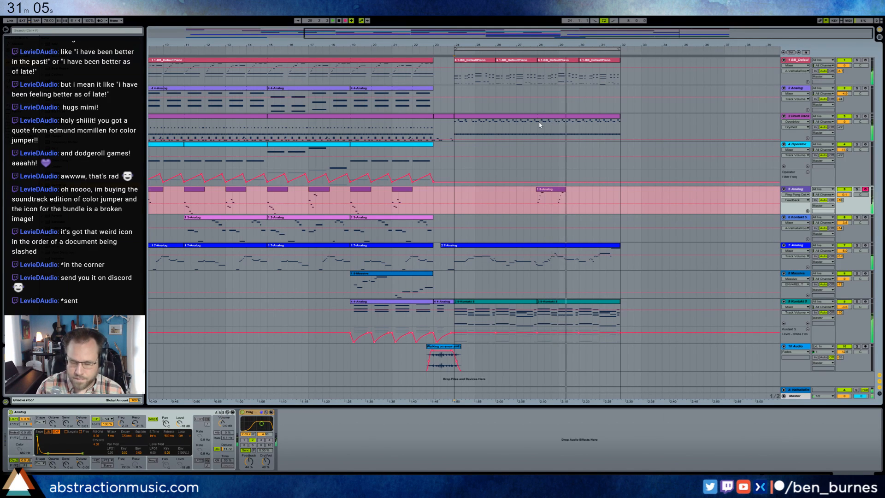
{"action": "key", "text": "space"}
{"action": "double_click", "coordinate": [568, 190]}
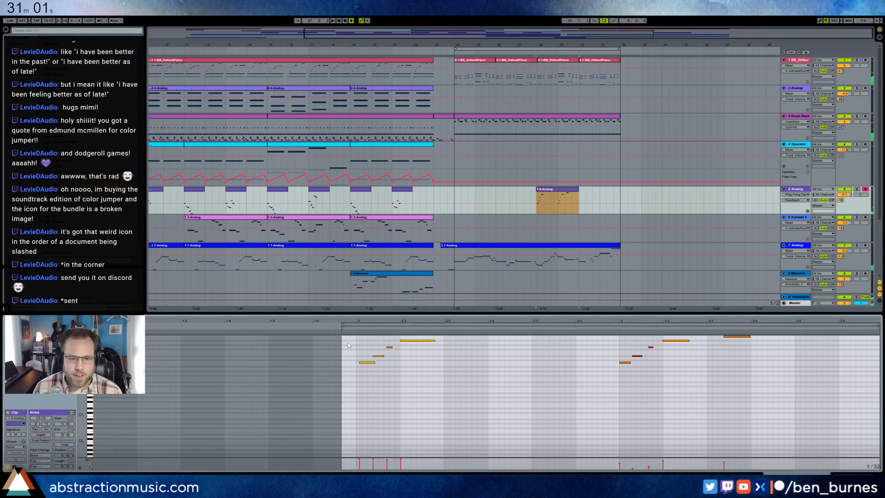
Step: Trim the new 5 Analog clip to start at bar 28, and adjust the timing, lowest pitch and velocities of its first note group during playback
{"action": "left_click_drag", "start_coordinate": [535, 189], "coordinate": [537, 189]}
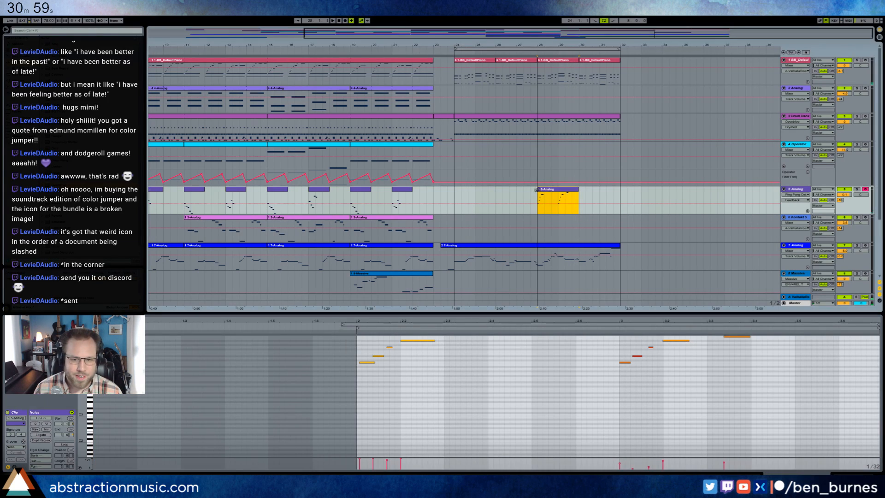
{"action": "left_click_drag", "start_coordinate": [362, 380], "coordinate": [367, 357]}
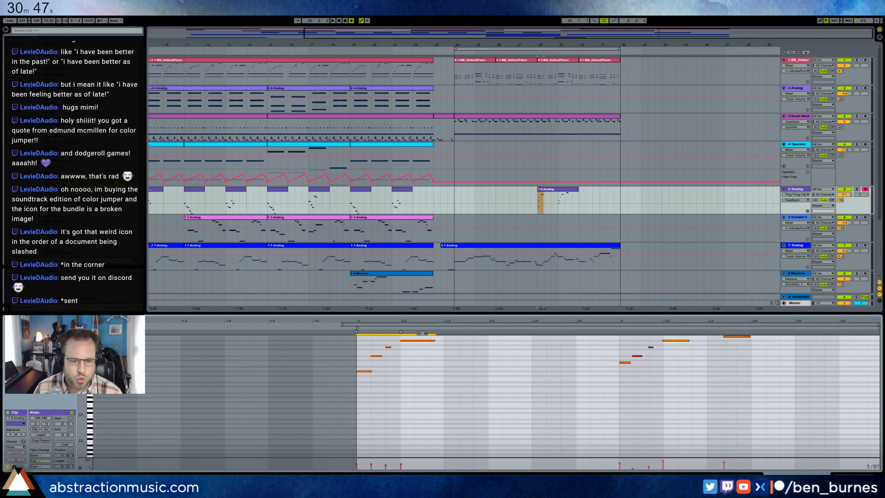
{"action": "key", "text": "space"}
{"action": "left_click_drag", "start_coordinate": [417, 341], "coordinate": [416, 337]}
{"action": "left_click", "coordinate": [442, 357]}
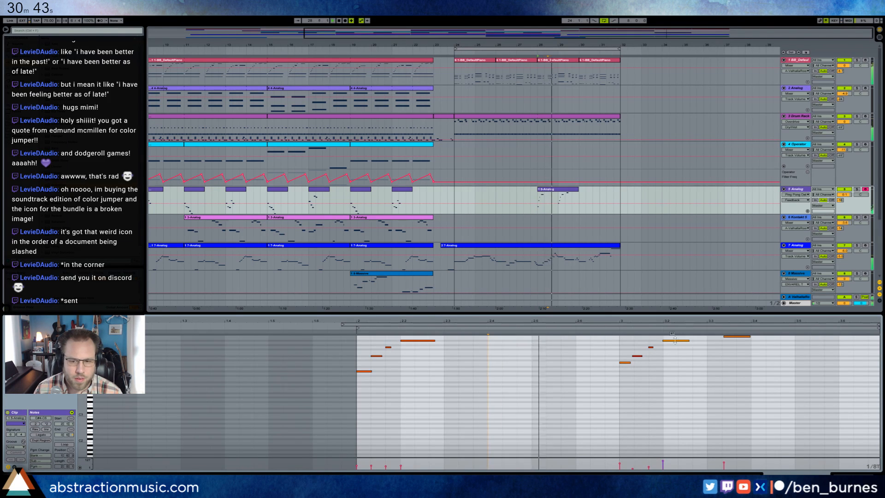
Step: Even out the velocities of the 5 Analog clip's second note group and duplicate the clip to bar 30
{"action": "left_click", "coordinate": [670, 340]}
{"action": "left_click_drag", "start_coordinate": [637, 356], "coordinate": [675, 339]}
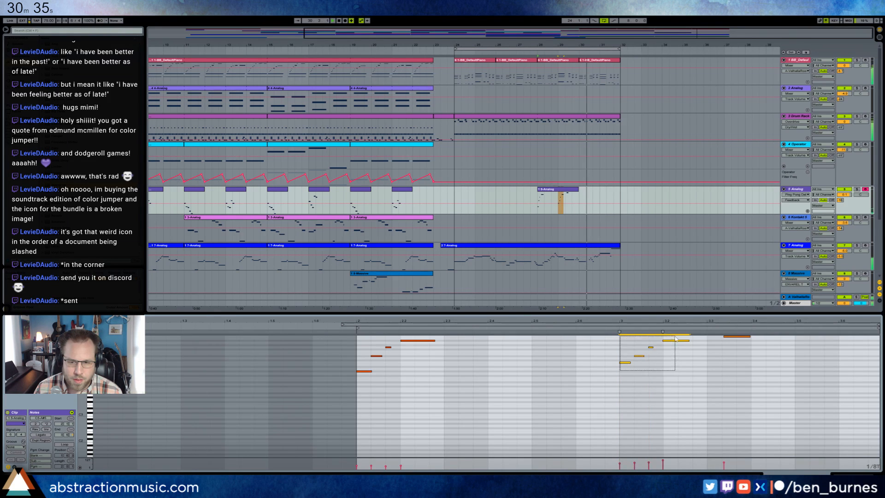
{"action": "left_click", "coordinate": [687, 349]}
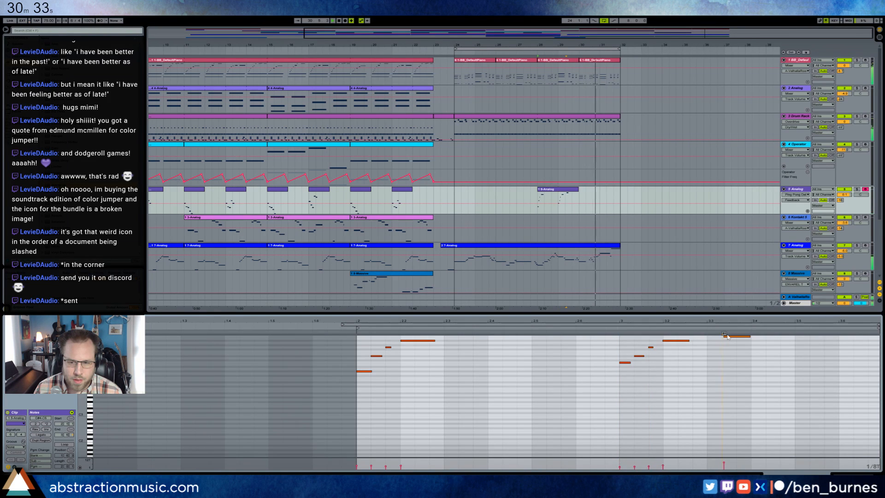
{"action": "left_click", "coordinate": [566, 192]}
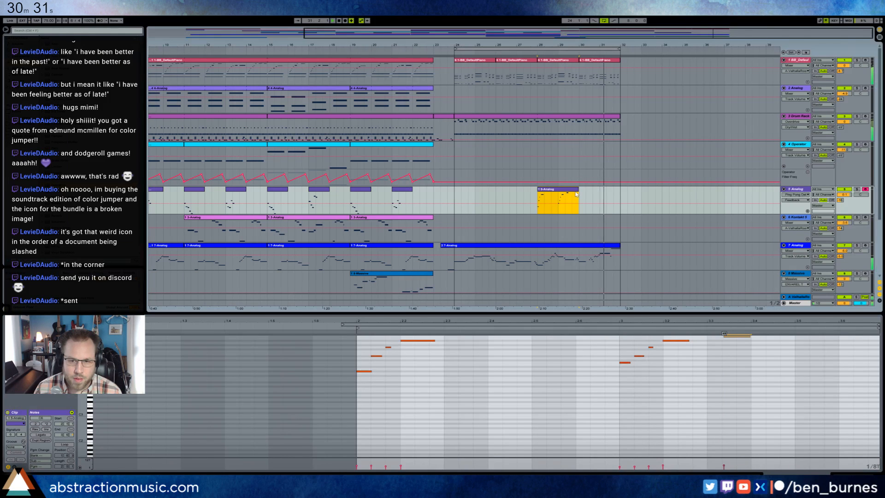
{"action": "key", "text": "ctrl+d"}
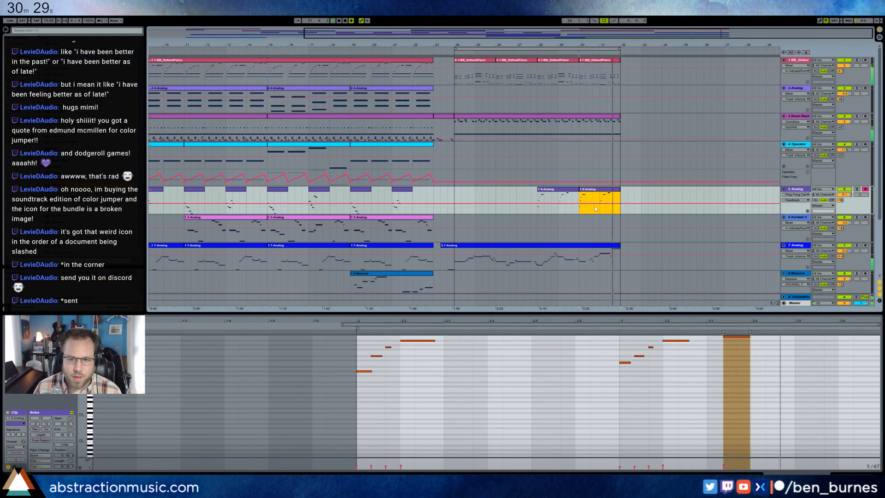
Step: Near the end of the 7 Analog clip, lengthen the short note and shorten the final high note so it starts where that note ends
{"action": "double_click", "coordinate": [610, 245]}
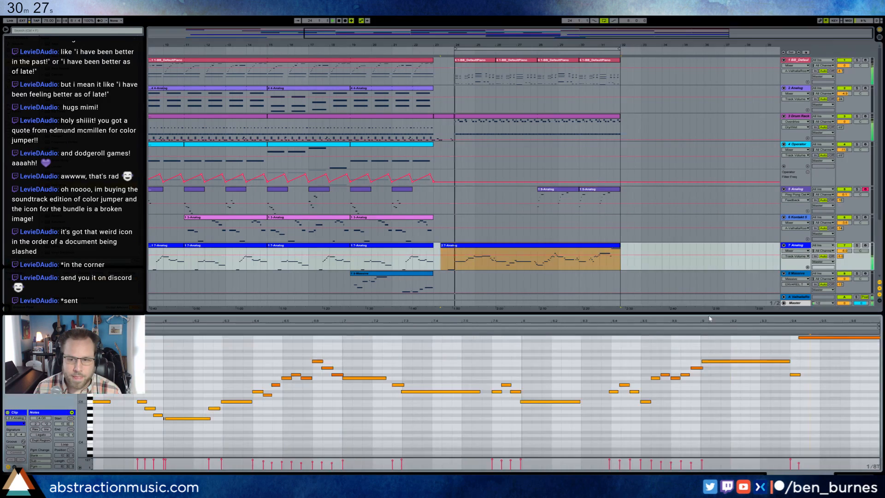
{"action": "left_click_drag", "start_coordinate": [799, 375], "coordinate": [809, 374]}
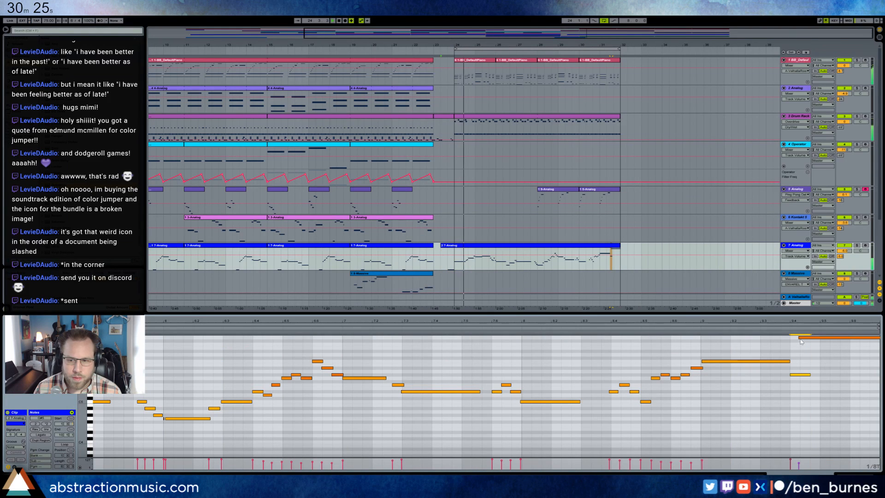
{"action": "left_click_drag", "start_coordinate": [799, 337], "coordinate": [809, 339]}
{"action": "left_click", "coordinate": [832, 379]}
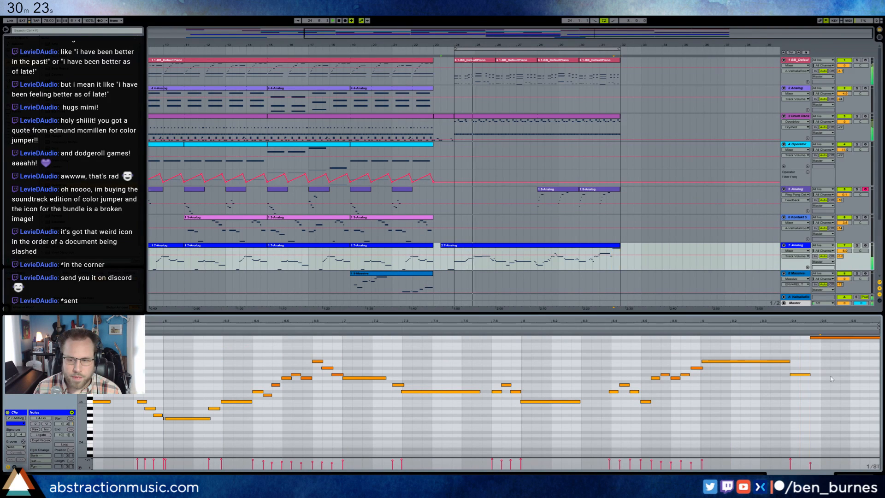
{"action": "key", "text": "shift+Tab"}
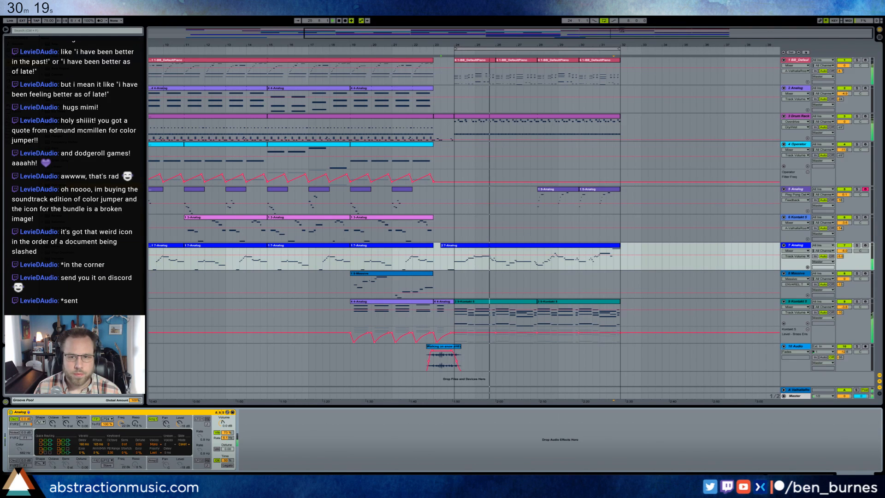
Step: Record a chord phrase on the BB_DefaultPiano track from bar 32 to just past bar 33
{"action": "left_click", "coordinate": [500, 44]}
{"action": "left_click", "coordinate": [622, 79]}
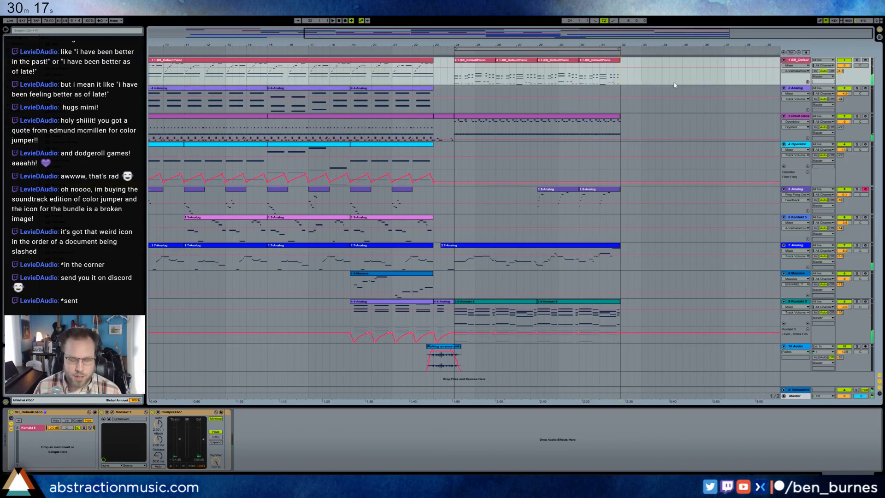
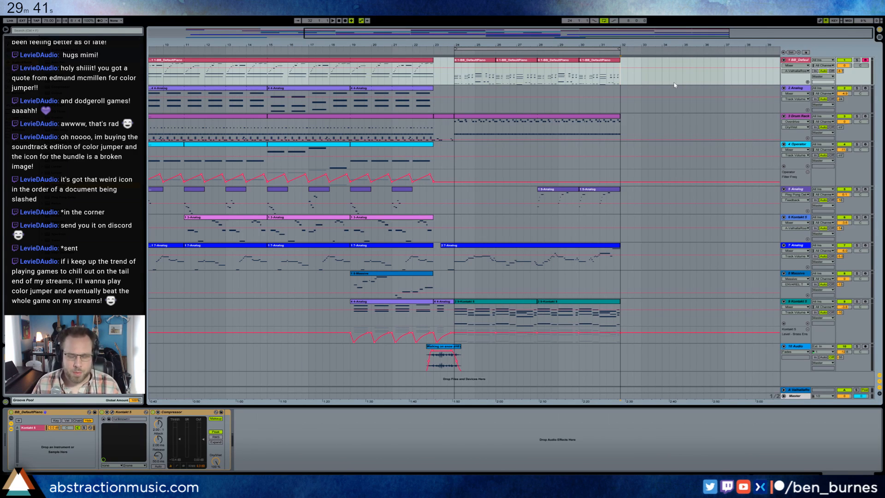
{"action": "key", "text": "F9"}
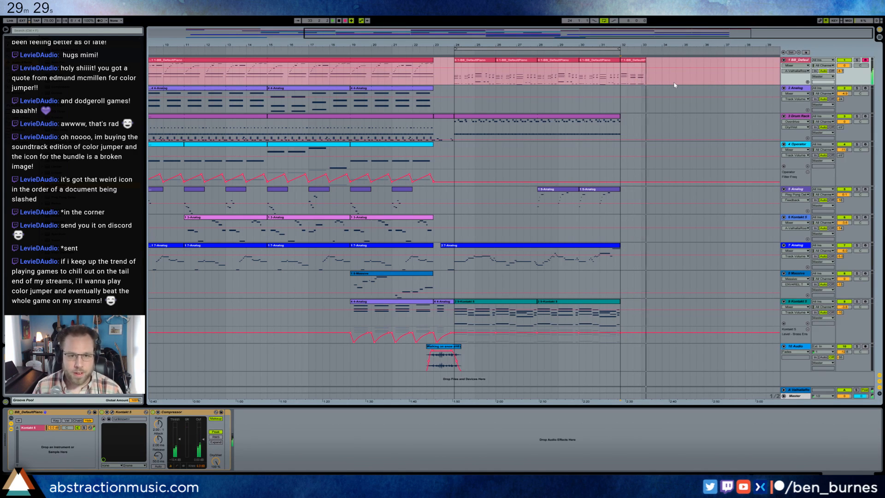
{"action": "key", "text": "space"}
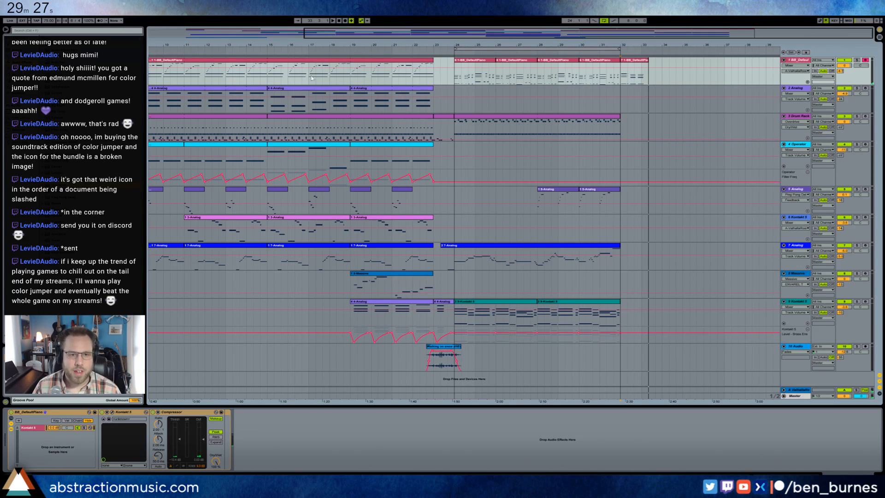
Step: Copy the piano part from bars 19 to 23 and paste it at bar 33
{"action": "left_click_drag", "start_coordinate": [353, 80], "coordinate": [431, 78]}
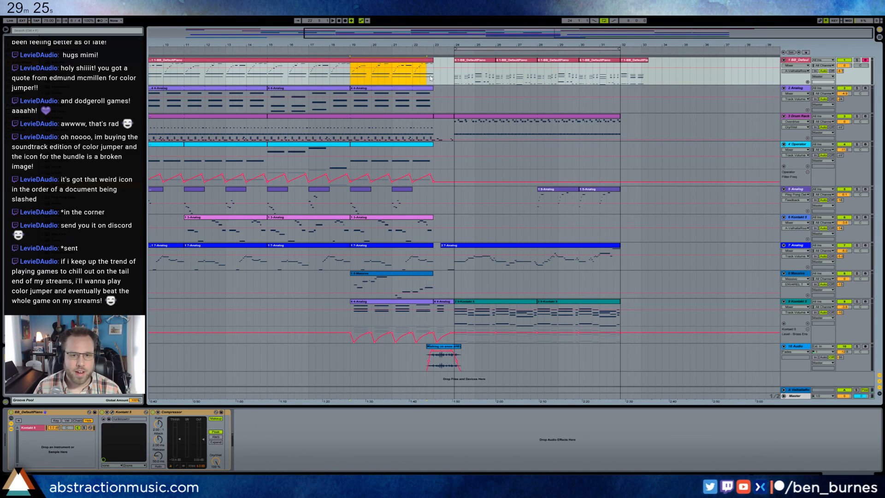
{"action": "left_click", "coordinate": [643, 81]}
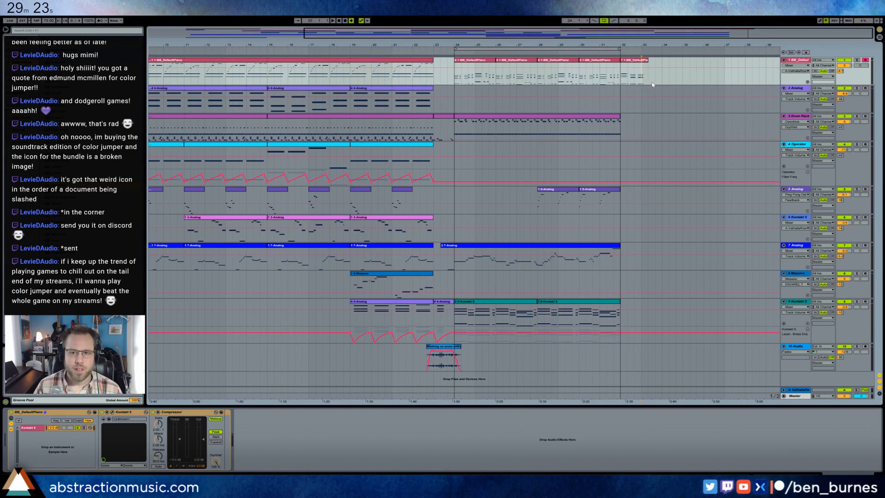
{"action": "key", "text": "ctrl+v"}
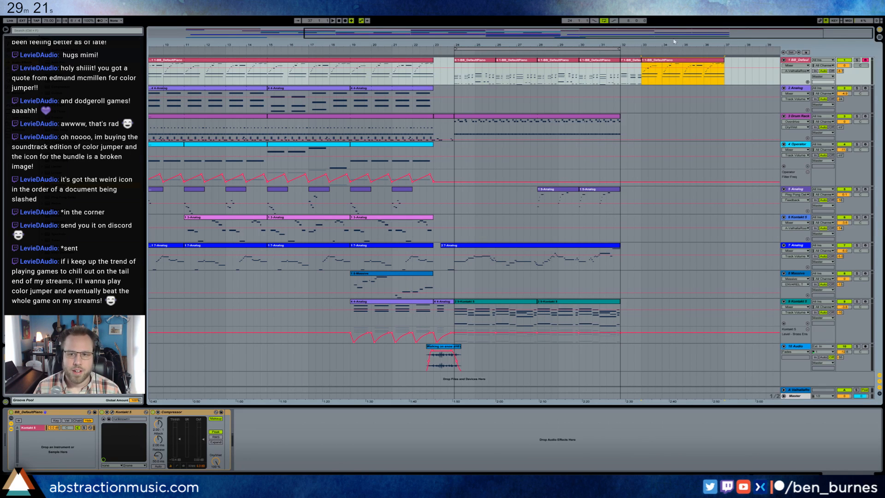
Step: Open the recorded bar 32 piano clip and nudge its first chord and bass notes earlier to align with the clip start
{"action": "left_click_drag", "start_coordinate": [675, 32], "coordinate": [741, 62]}
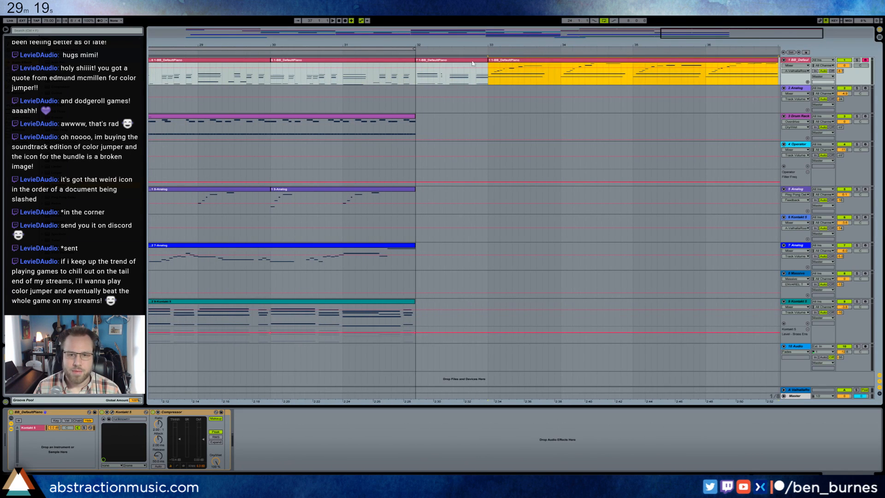
{"action": "double_click", "coordinate": [474, 75]}
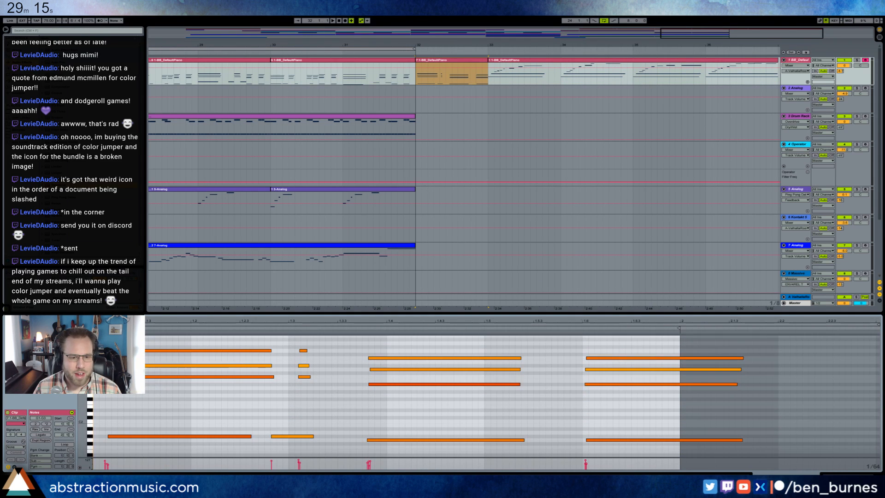
{"action": "left_click_drag", "start_coordinate": [184, 344], "coordinate": [310, 446]}
{"action": "key", "text": "Left"}
{"action": "left_click", "coordinate": [233, 427]}
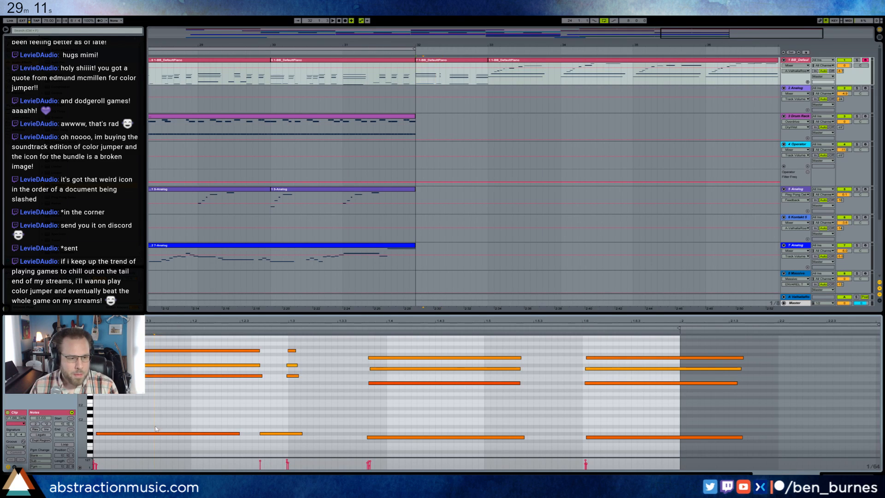
{"action": "left_click", "coordinate": [229, 433]}
{"action": "key", "text": "Left"}
{"action": "key", "text": "ctrl+3"}
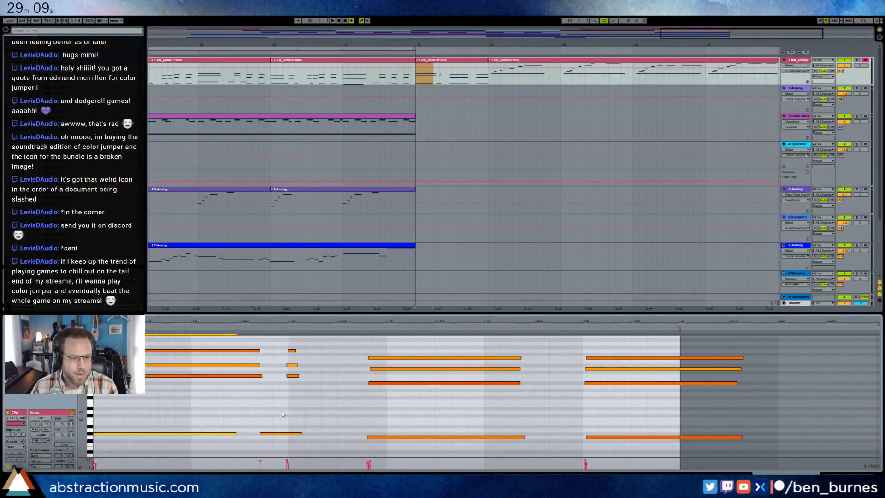
{"action": "key", "text": "Left"}
Step: Lengthen the short second chord, shift the third chord onto the grid, shorten the last chord to the clip's end, and audition it
{"action": "left_click_drag", "start_coordinate": [271, 412], "coordinate": [424, 454]}
{"action": "key", "text": "Right"}
{"action": "key", "text": "Right"}
{"action": "key", "text": "Right"}
{"action": "key", "text": "Left"}
{"action": "left_click_drag", "start_coordinate": [606, 341], "coordinate": [625, 443]}
{"action": "key", "text": "Left"}
{"action": "left_click_drag", "start_coordinate": [740, 358], "coordinate": [676, 371]}
{"action": "key", "text": "space"}
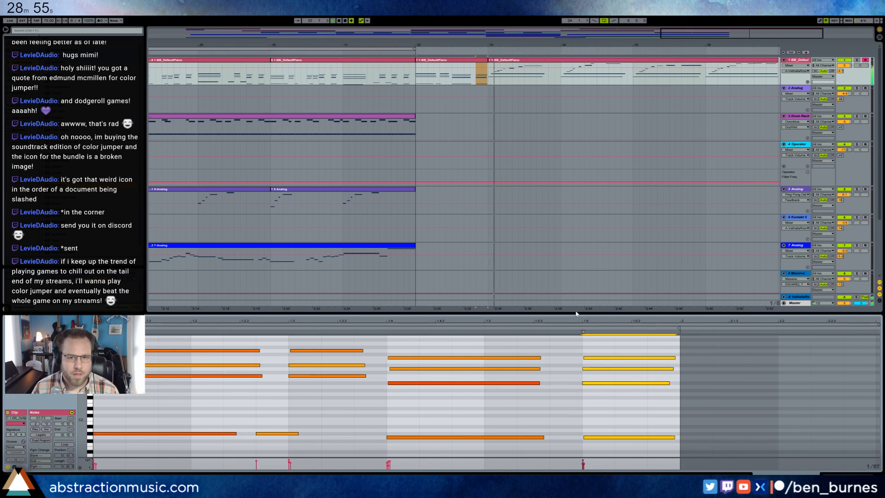
{"action": "key", "text": "space"}
Step: Add a long low bass note at the start of the piano clip at bar 33 and play it back
{"action": "left_click", "coordinate": [505, 61]}
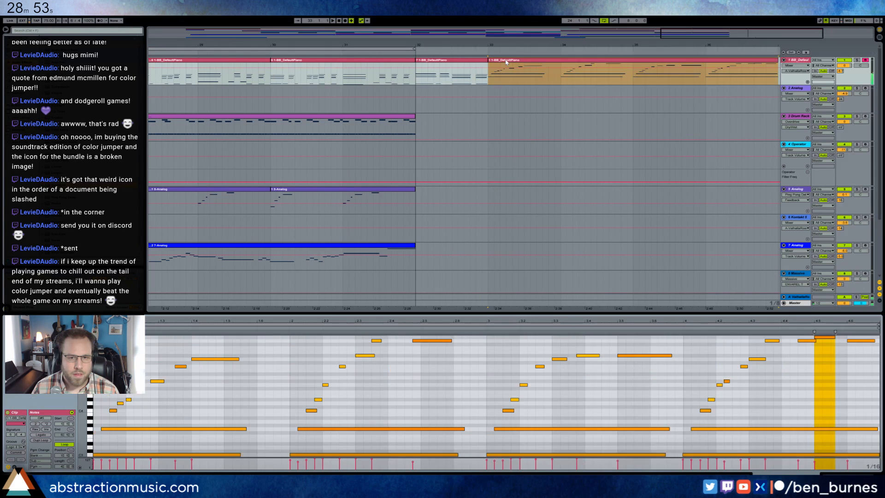
{"action": "scroll", "coordinate": [236, 357], "scroll_direction": "down", "scroll_amount": 5}
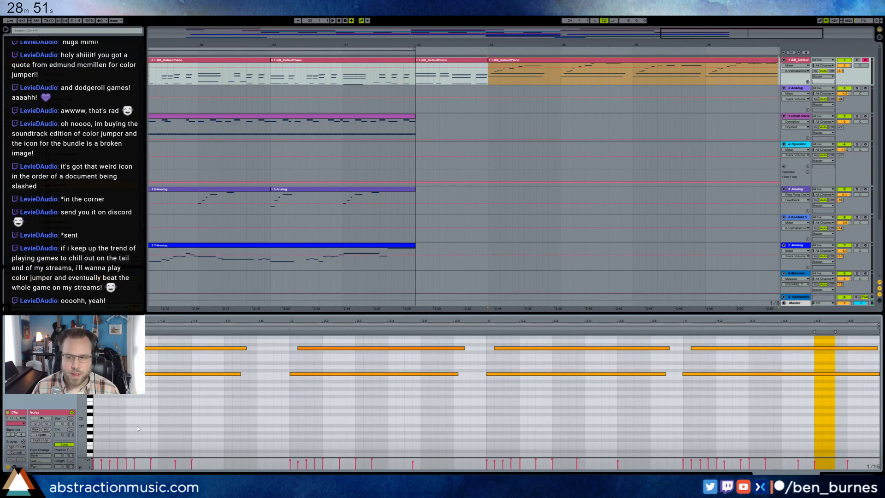
{"action": "mouse_move", "coordinate": [96, 418]}
{"action": "left_mouse_down"}
{"action": "mouse_move", "coordinate": [236, 418]}
{"action": "mouse_move", "coordinate": [249, 402]}
{"action": "left_mouse_up"}
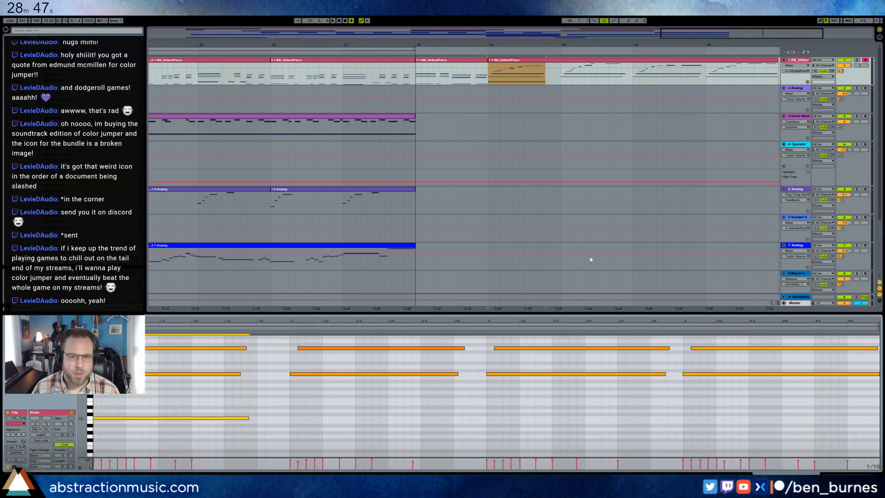
{"action": "key", "text": "space"}
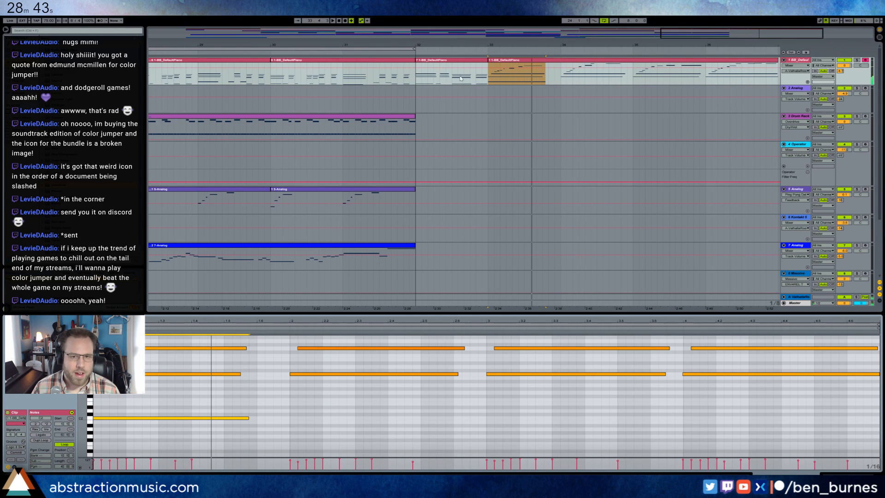
Step: Copy the eight-bar Drum Rack clip ending at bar 23 and place the copy at bar 33
{"action": "left_click", "coordinate": [850, 474]}
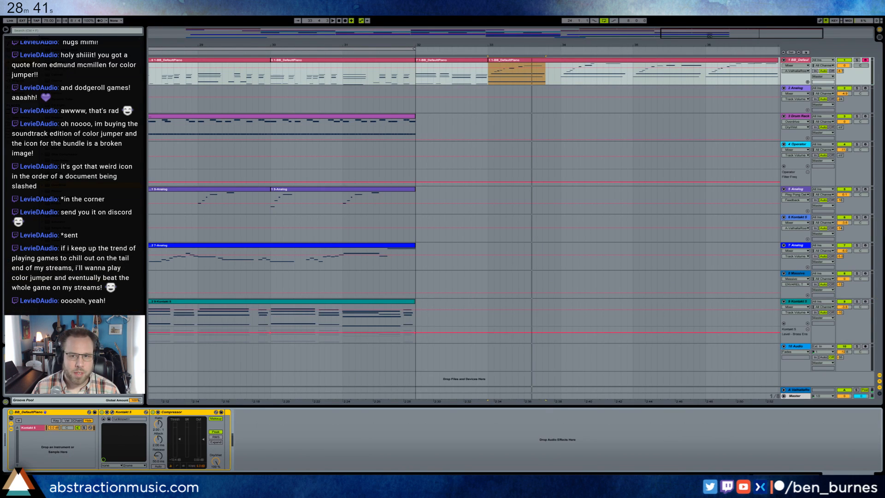
{"action": "left_click_drag", "start_coordinate": [710, 36], "coordinate": [709, 16]}
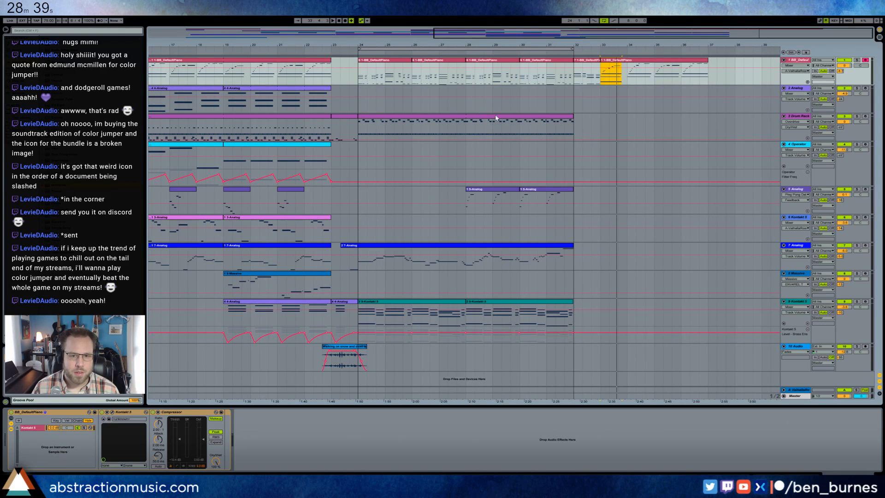
{"action": "left_click", "coordinate": [322, 117]}
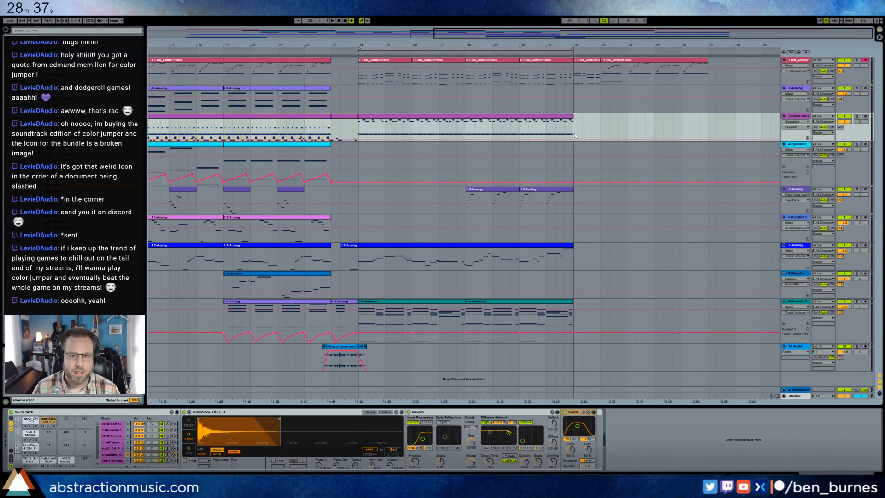
{"action": "key", "text": "ctrl+d"}
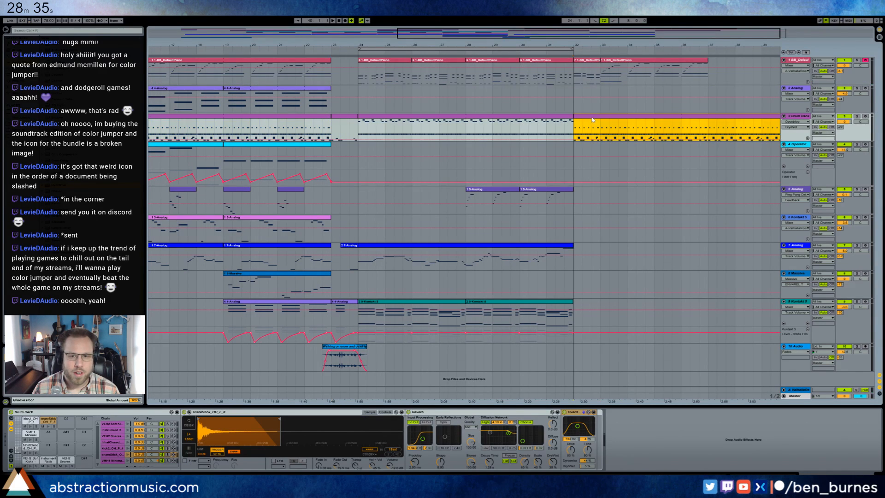
{"action": "left_click_drag", "start_coordinate": [598, 117], "coordinate": [619, 118]}
Step: Copy the one-bar drum lead-in clip from bar 6 and paste it at bar 32 on the Drum Rack track
{"action": "left_click_drag", "start_coordinate": [408, 34], "coordinate": [387, 24]}
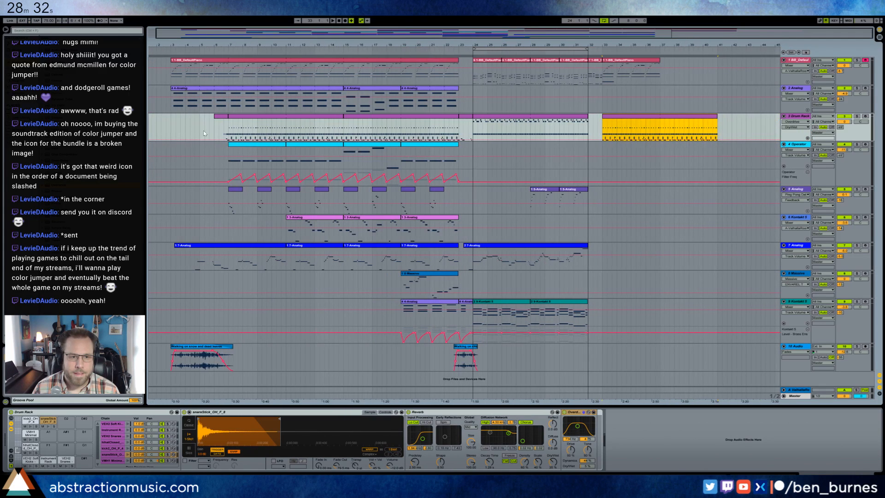
{"action": "left_click", "coordinate": [588, 133]}
{"action": "key", "text": "ctrl+v"}
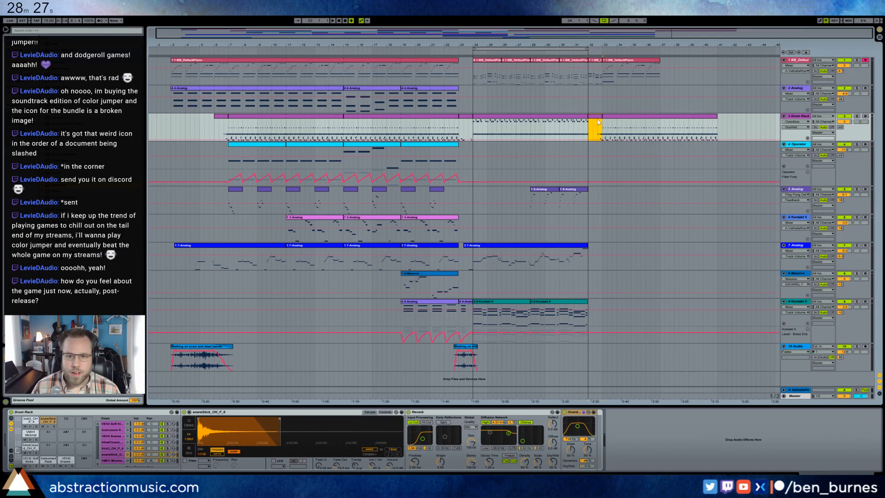
Step: Add a drum note at the very start of the bar 32 lead-in clip and lengthen it
{"action": "key", "text": "shift+Tab"}
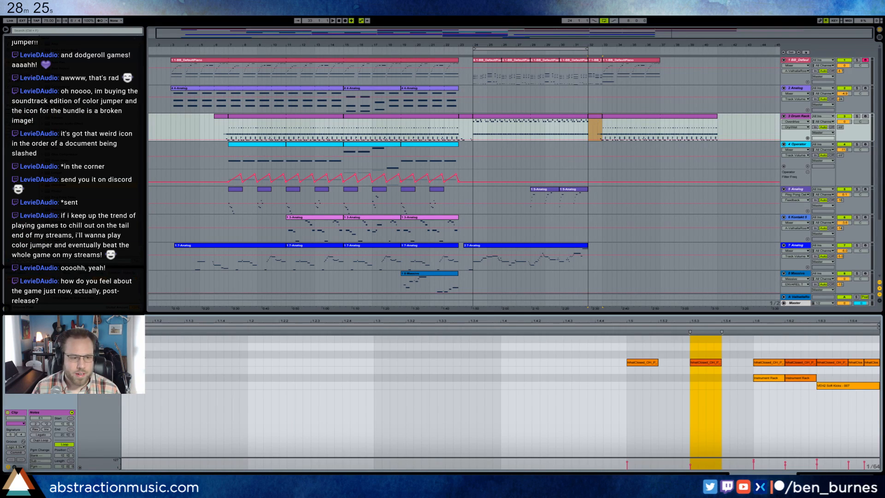
{"action": "double_click", "coordinate": [125, 347]}
{"action": "left_click_drag", "start_coordinate": [126, 346], "coordinate": [186, 344]}
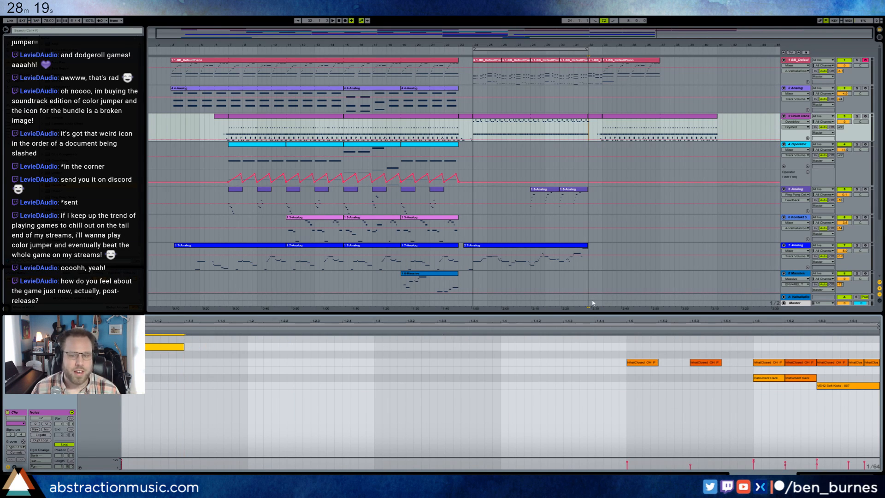
Step: Copy bars 7 to 11 of track 5 Analog and of the Operator track to bar 33 on their own tracks
{"action": "key", "text": "shift+Tab"}
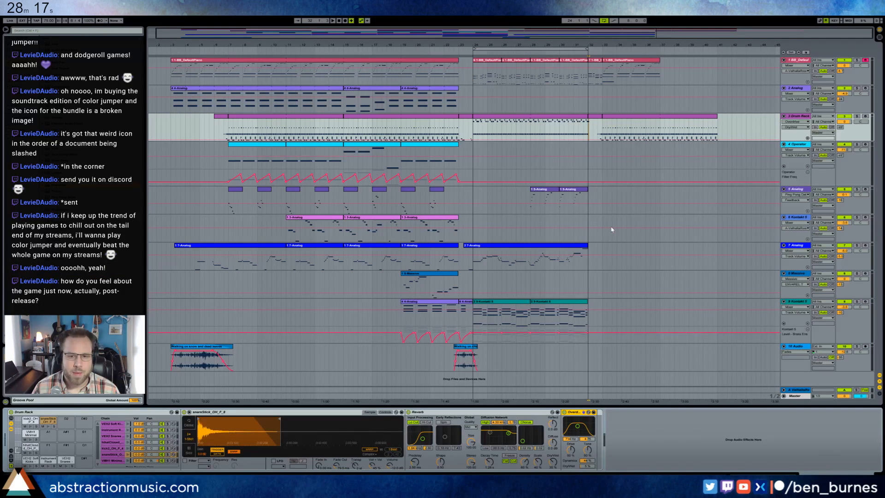
{"action": "left_click_drag", "start_coordinate": [226, 200], "coordinate": [286, 202]}
{"action": "left_click", "coordinate": [602, 199]}
{"action": "key", "text": "ctrl+v"}
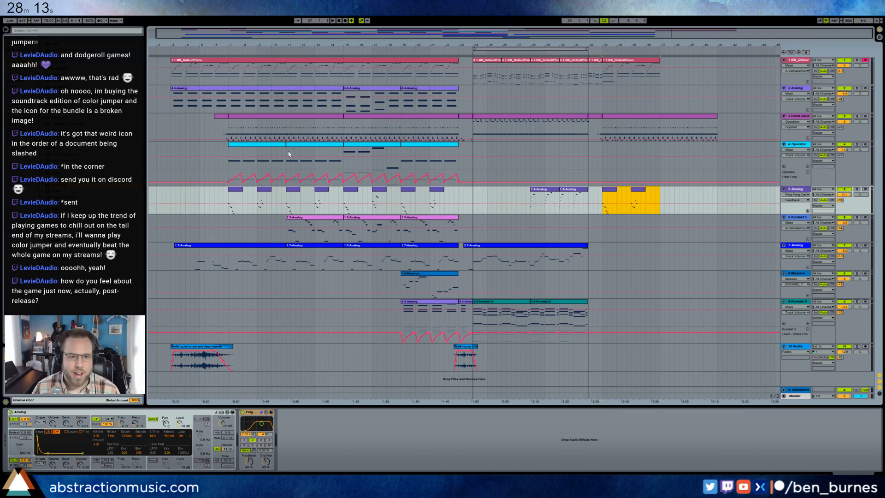
{"action": "left_click", "coordinate": [277, 145]}
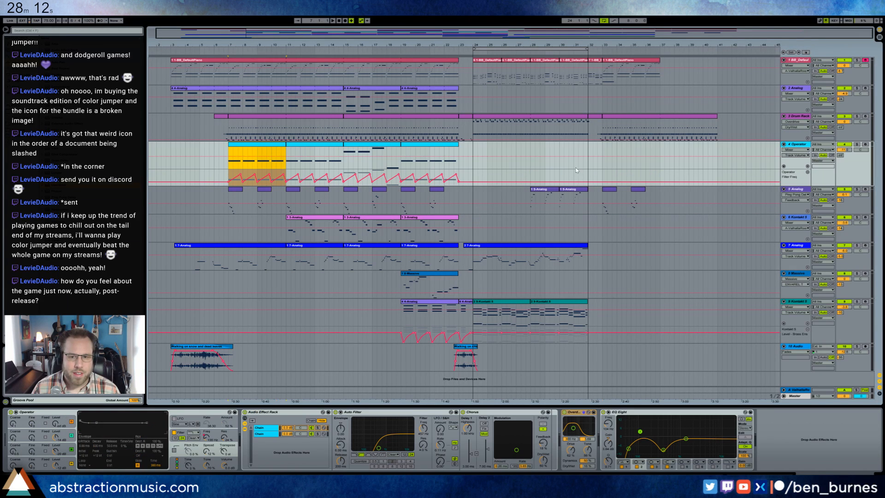
{"action": "left_click", "coordinate": [603, 147]}
{"action": "key", "text": "ctrl+v"}
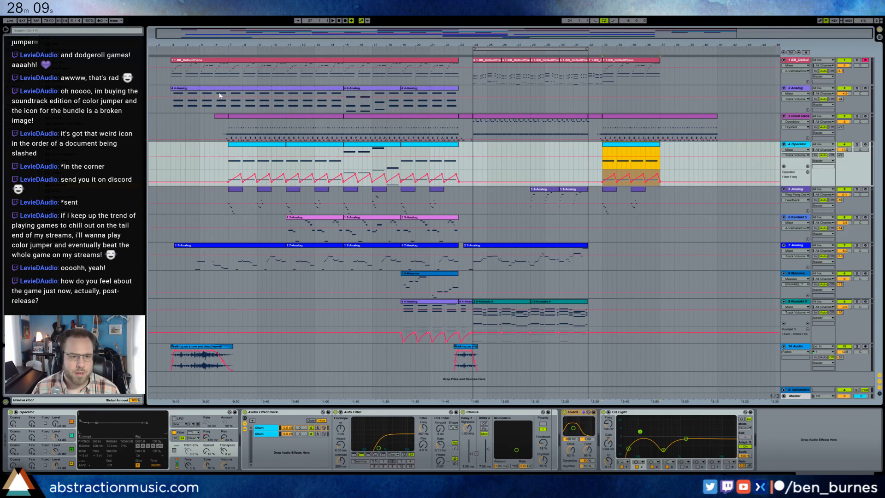
Step: Copy the track 2 Analog clip from bar 19 and the track 7 Analog clip from bar 11 to bar 33
{"action": "left_click", "coordinate": [407, 94]}
{"action": "left_click", "coordinate": [601, 91]}
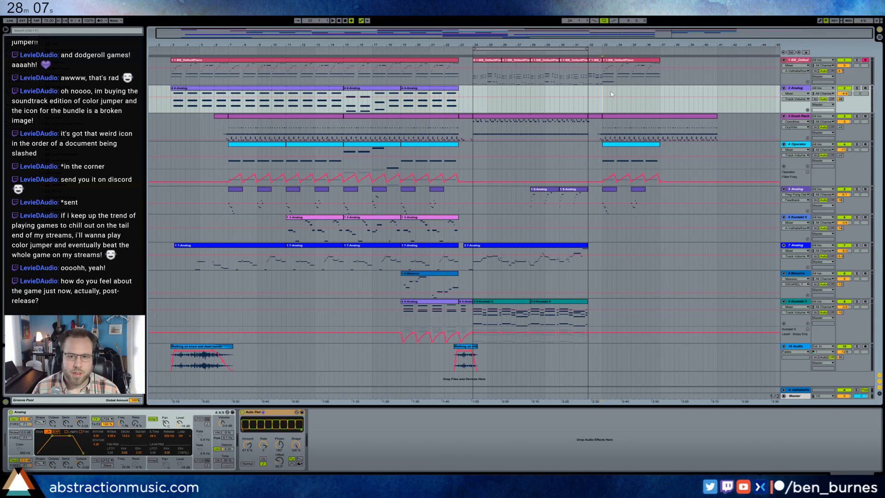
{"action": "key", "text": "ctrl+v"}
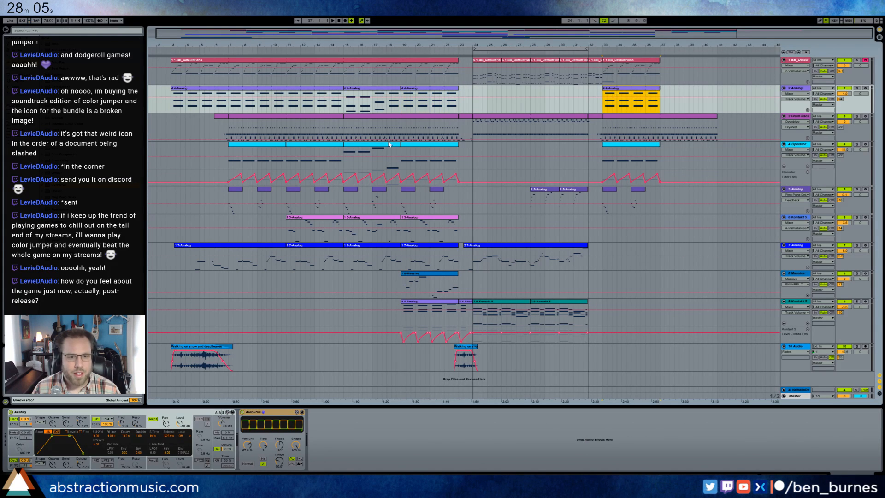
{"action": "left_click", "coordinate": [298, 247]}
{"action": "left_click", "coordinate": [603, 249]}
{"action": "key", "text": "ctrl+v"}
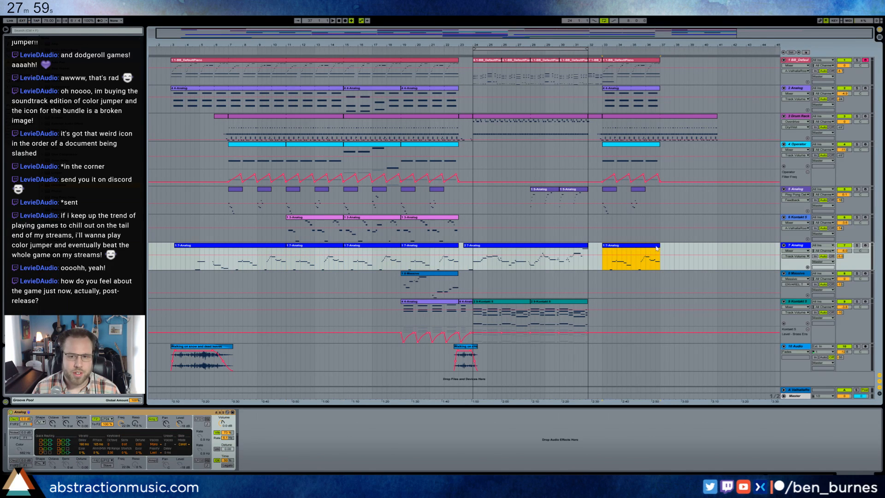
Step: Shorten the Drum Rack clip at bar 33 so it ends at bar 37, and play the transition from bar 31
{"action": "left_click_drag", "start_coordinate": [717, 116], "coordinate": [661, 117]}
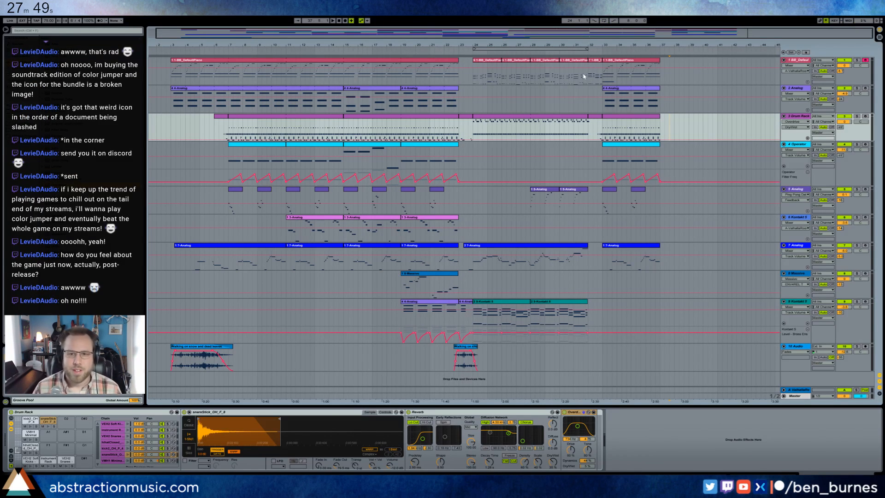
{"action": "left_click", "coordinate": [575, 80]}
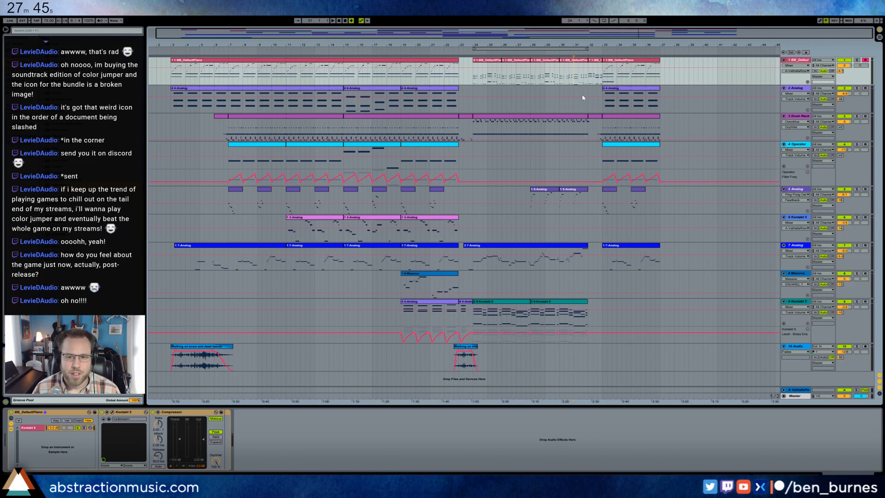
{"action": "key", "text": "space"}
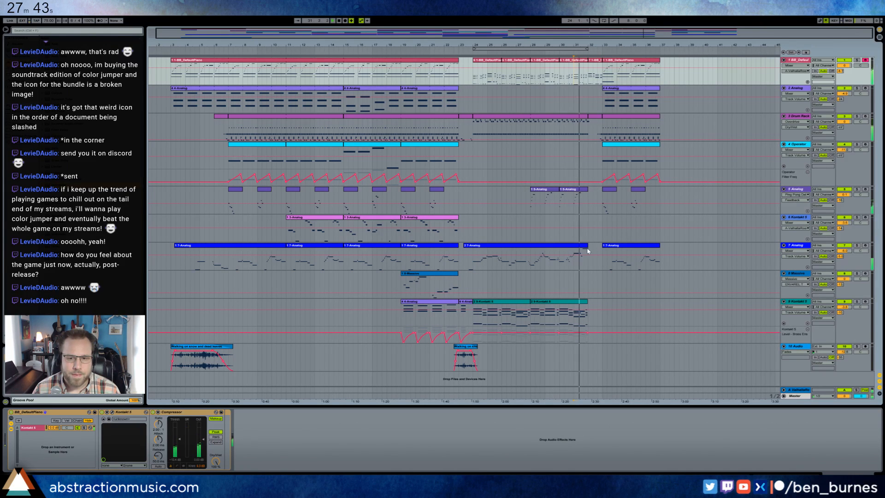
Step: Extend the track 7 Analog clip past bar 32 and lengthen its final high note to sustain into the extension
{"action": "left_click_drag", "start_coordinate": [587, 251], "coordinate": [598, 250]}
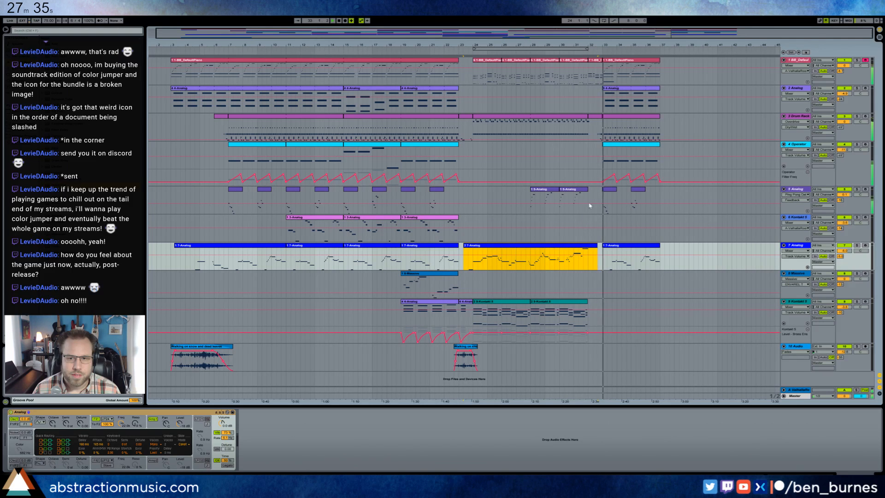
{"action": "double_click", "coordinate": [595, 244]}
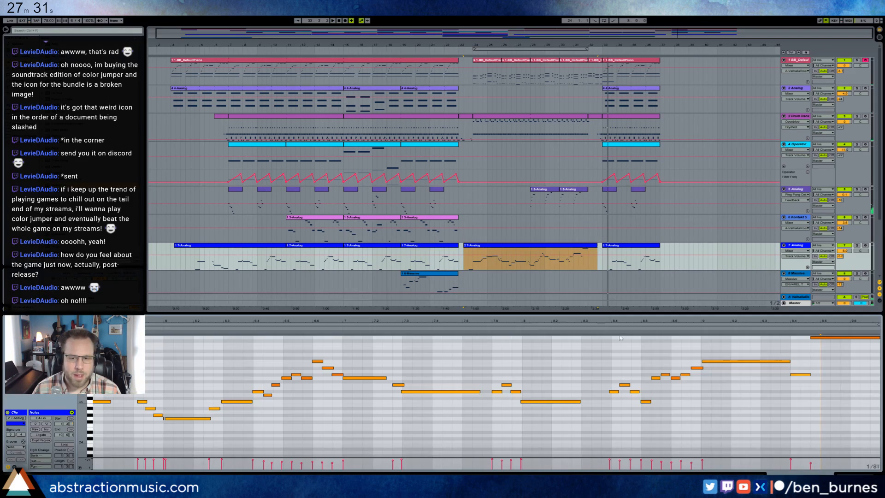
{"action": "left_click", "coordinate": [812, 344]}
{"action": "left_click_drag", "start_coordinate": [835, 320], "coordinate": [715, 321]}
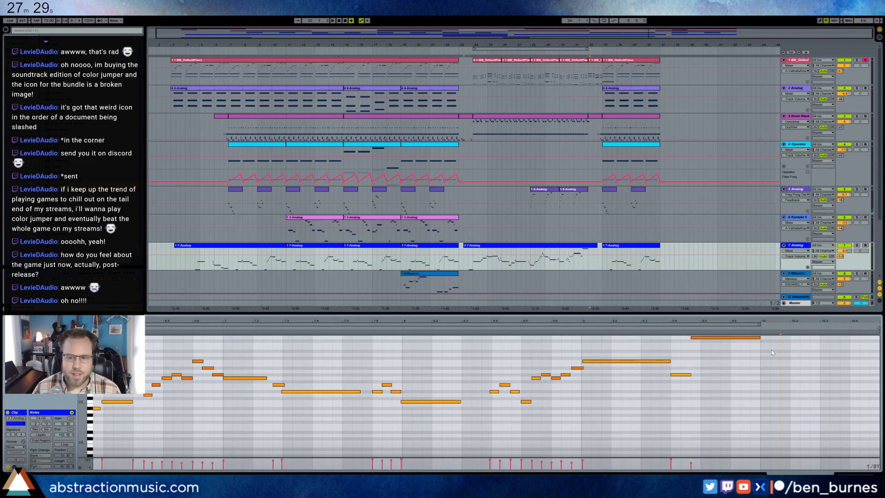
{"action": "left_click_drag", "start_coordinate": [762, 337], "coordinate": [809, 337]}
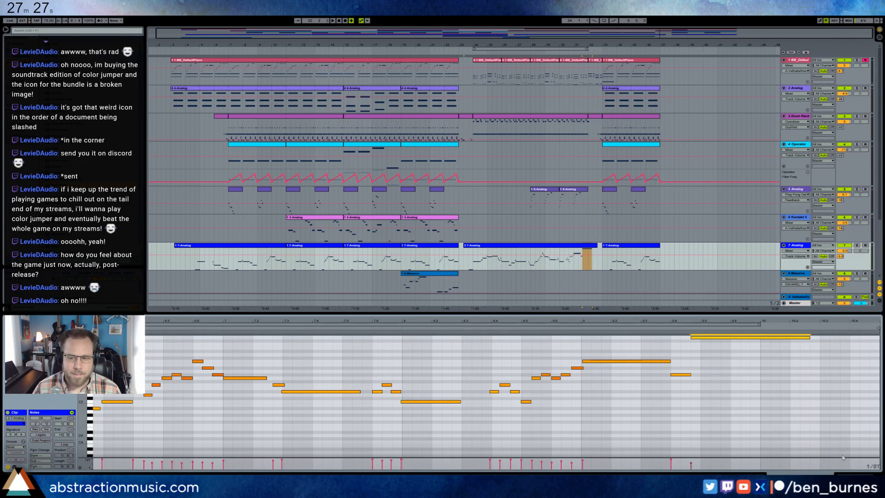
{"action": "key", "text": "shift+Tab"}
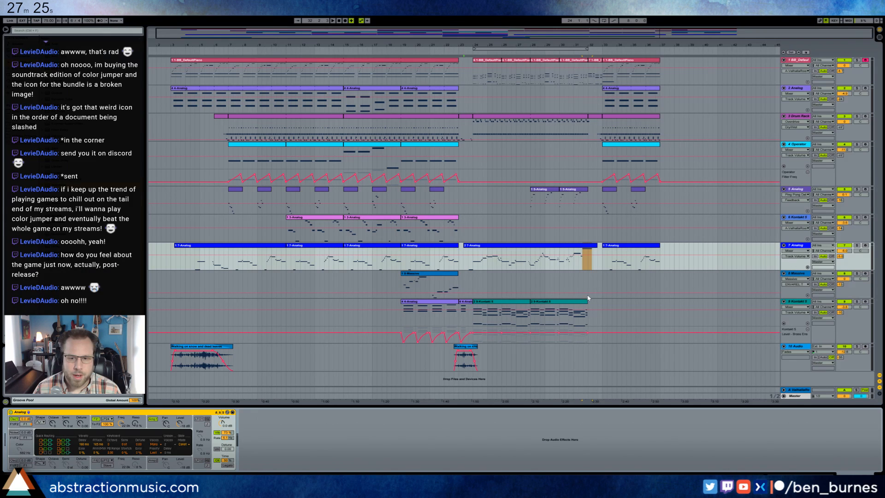
Step: Copy the four-bar clip with its automation from bar 19 of the track 9 Kontakt brass to bar 33
{"action": "left_click", "coordinate": [590, 313]}
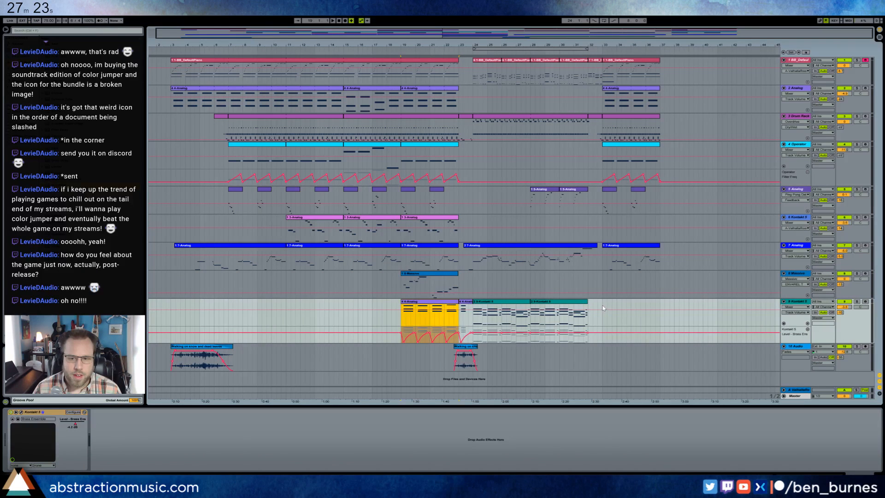
{"action": "left_click", "coordinate": [603, 308]}
{"action": "key", "text": "ctrl+v"}
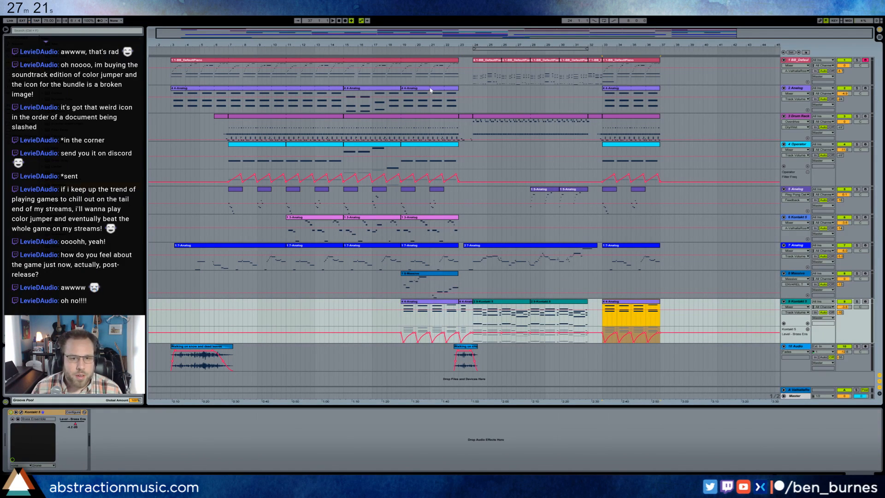
Step: Play from bar 23 and make the first low note of the following track 7 Analog clip start slightly later
{"action": "left_click", "coordinate": [461, 219]}
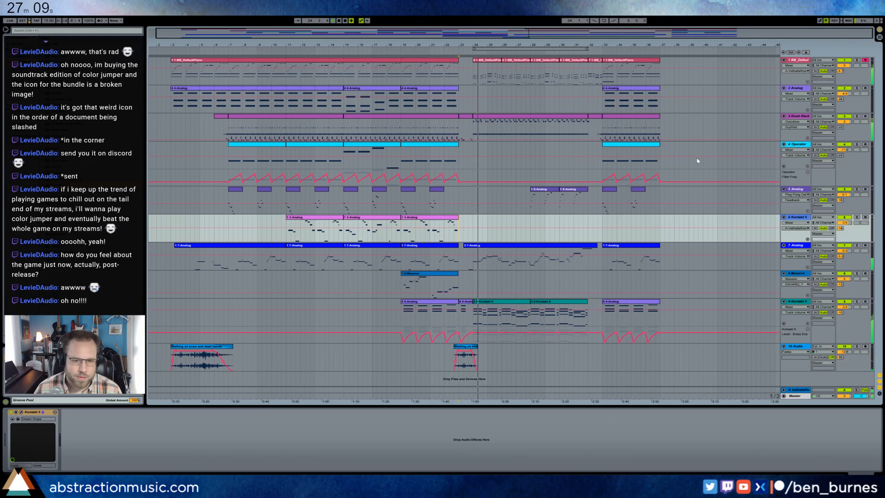
{"action": "left_click", "coordinate": [488, 248]}
{"action": "double_click", "coordinate": [489, 248]}
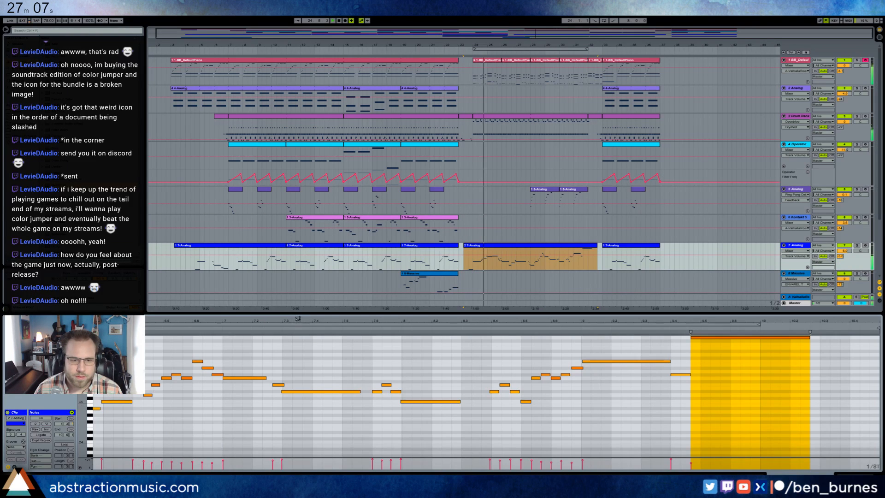
{"action": "scroll", "coordinate": [223, 444], "scroll_direction": "left", "scroll_amount": 10}
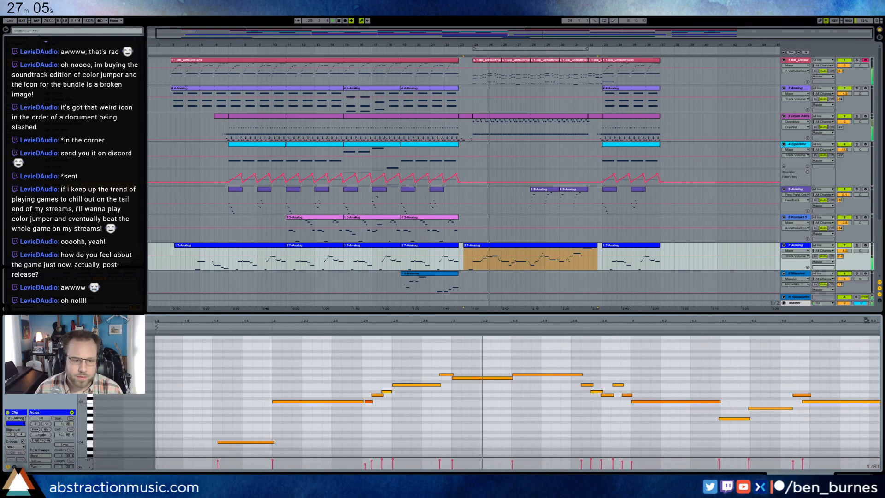
{"action": "left_click_drag", "start_coordinate": [223, 444], "coordinate": [233, 443]}
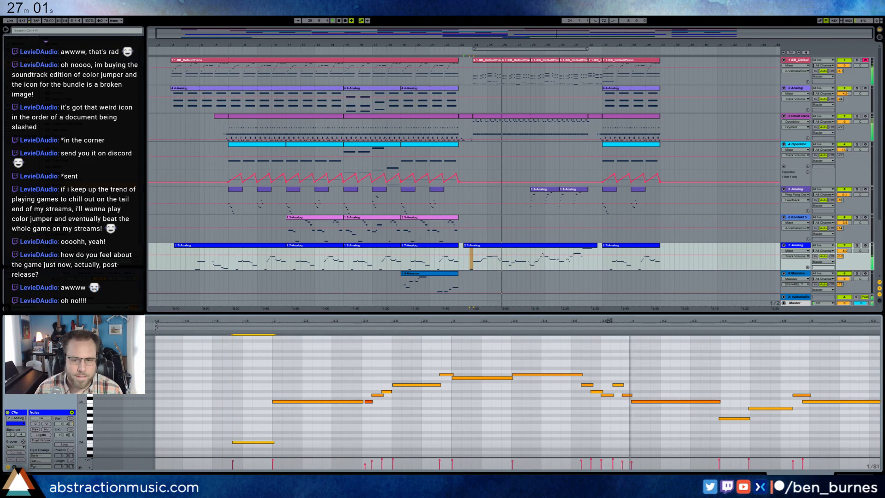
{"action": "key", "text": "shift+Tab"}
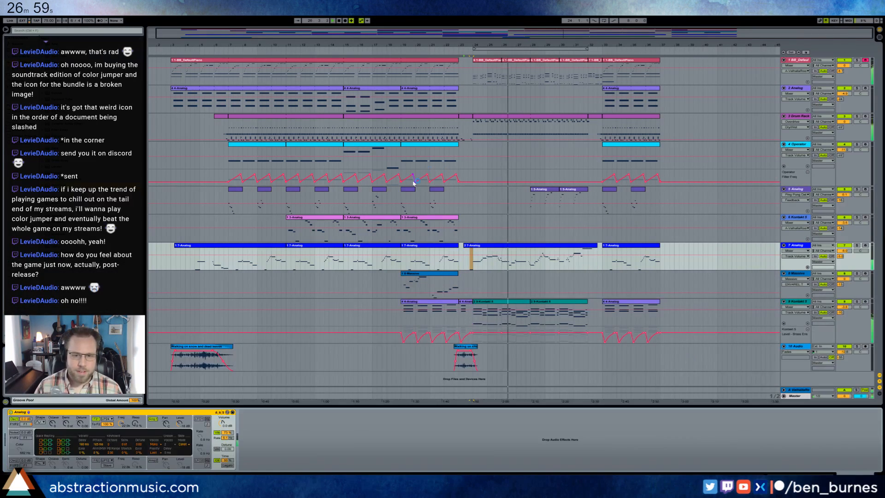
Step: Shift the pitch of the short inner chord note near the end of the brass clip at bar 24 and play it back
{"action": "left_click", "coordinate": [172, 123]}
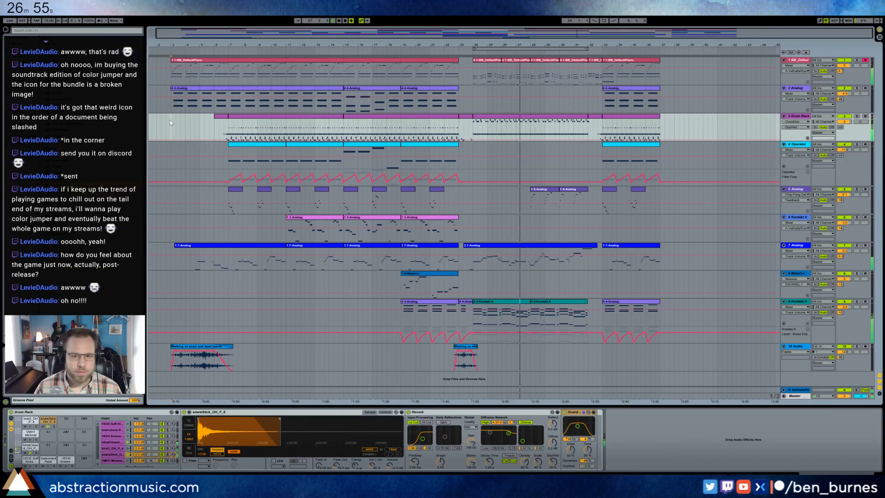
{"action": "double_click", "coordinate": [517, 302]}
{"action": "key", "text": "space"}
{"action": "left_click_drag", "start_coordinate": [794, 384], "coordinate": [792, 381]}
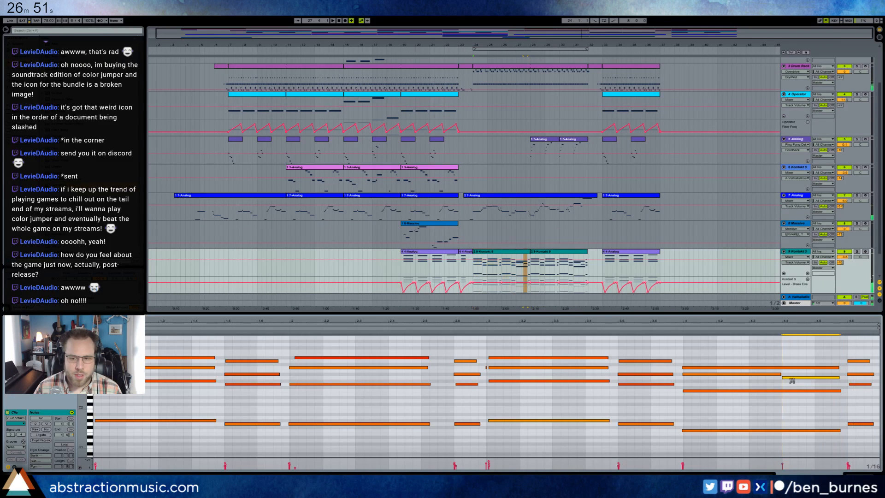
{"action": "left_click", "coordinate": [676, 328]}
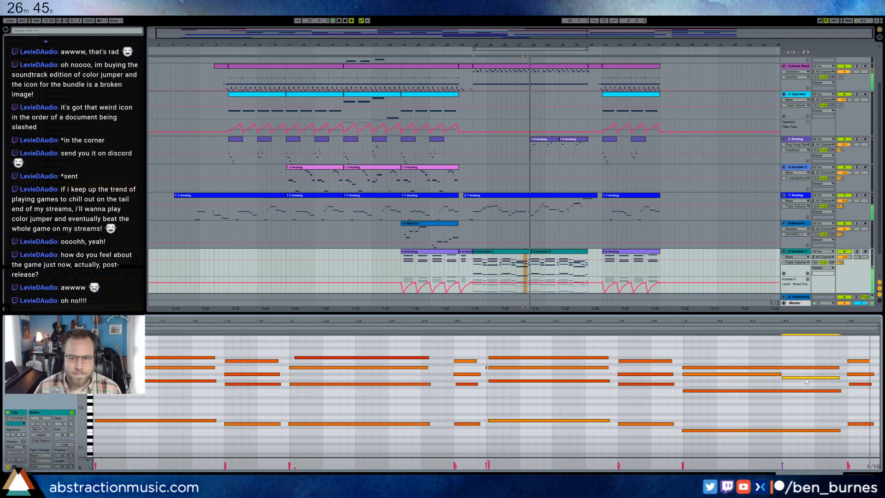
Step: Open the piano clip spanning bars 26 to 28 and play back its final chords
{"action": "scroll", "coordinate": [475, 101], "scroll_direction": "up", "scroll_amount": 3}
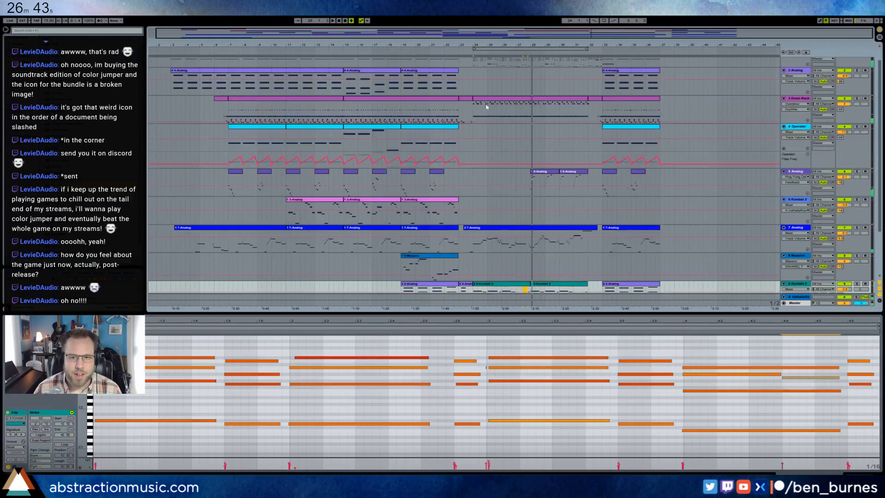
{"action": "left_click", "coordinate": [526, 61]}
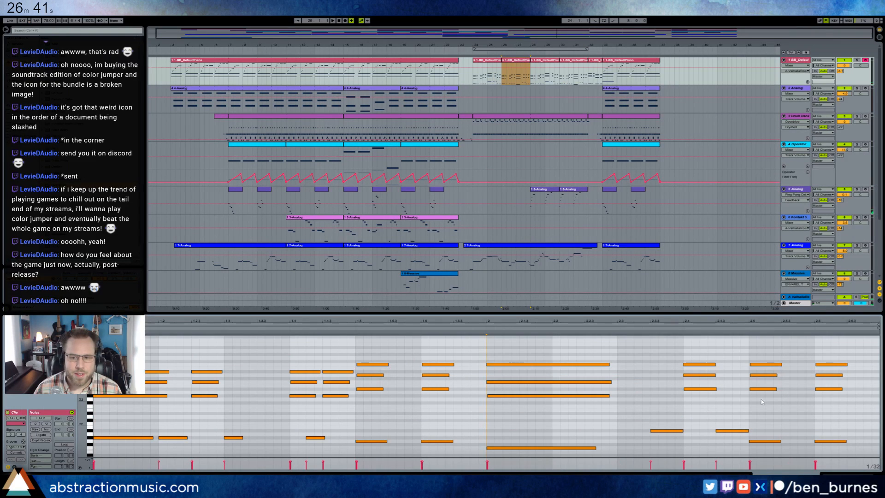
{"action": "left_click", "coordinate": [806, 413]}
{"action": "left_click", "coordinate": [617, 329]}
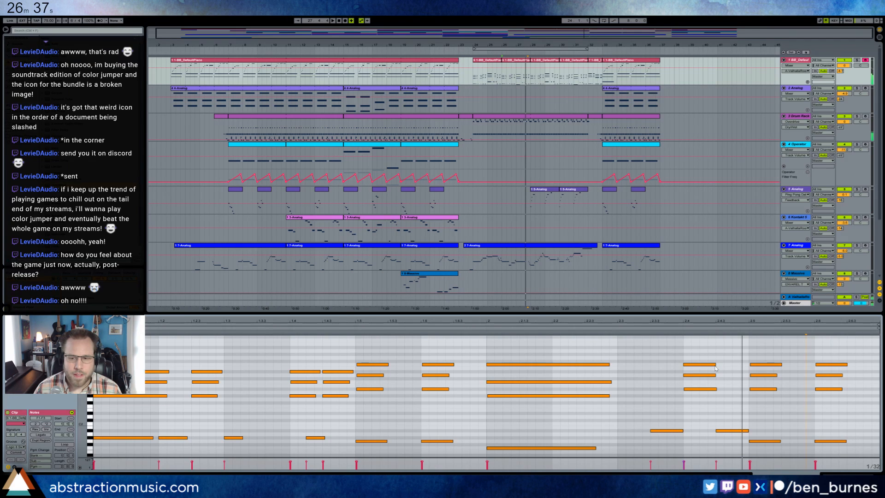
Step: Try copying the last chord notes of the bar 24 brass clip into the end of the piano clip at bar 26
{"action": "scroll", "coordinate": [485, 220], "scroll_direction": "down", "scroll_amount": 3}
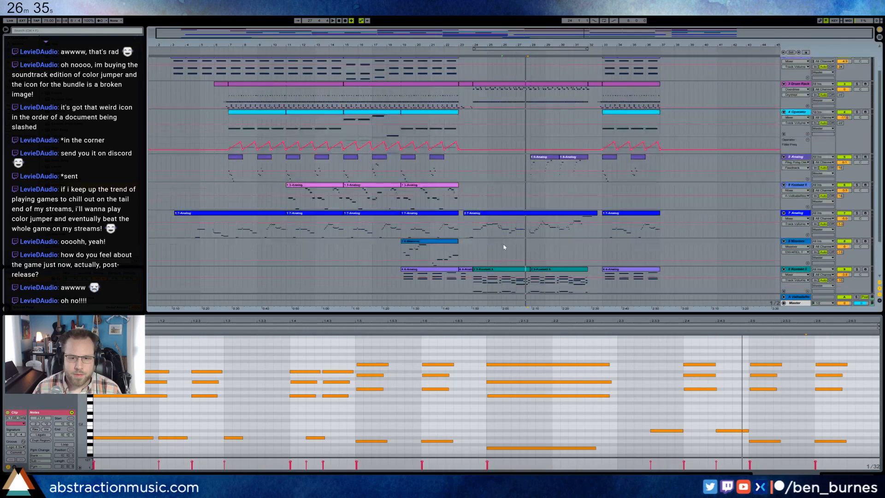
{"action": "left_click", "coordinate": [517, 253]}
{"action": "left_click_drag", "start_coordinate": [782, 359], "coordinate": [799, 396]}
{"action": "scroll", "coordinate": [605, 166], "scroll_direction": "up", "scroll_amount": 4}
{"action": "left_click", "coordinate": [525, 61]}
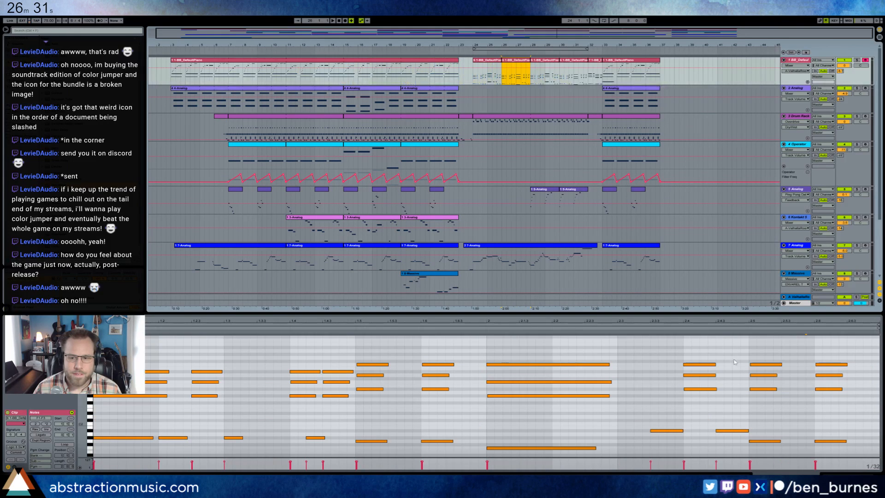
{"action": "left_click", "coordinate": [685, 351]}
{"action": "key", "text": "ctrl+v"}
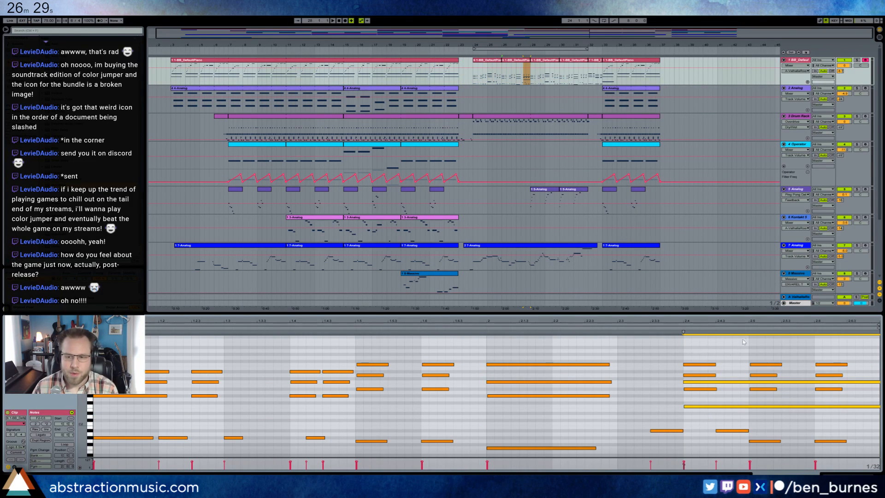
Step: Try moving the pasted brass notes earlier in the piano clip and transposing them up an octave
{"action": "key", "text": "Left"}
{"action": "key", "text": "Left"}
{"action": "key", "text": "Left"}
{"action": "key", "text": "Left"}
{"action": "key", "text": "Left"}
{"action": "key", "text": "Left"}
{"action": "key", "text": "Left"}
{"action": "key", "text": "Left"}
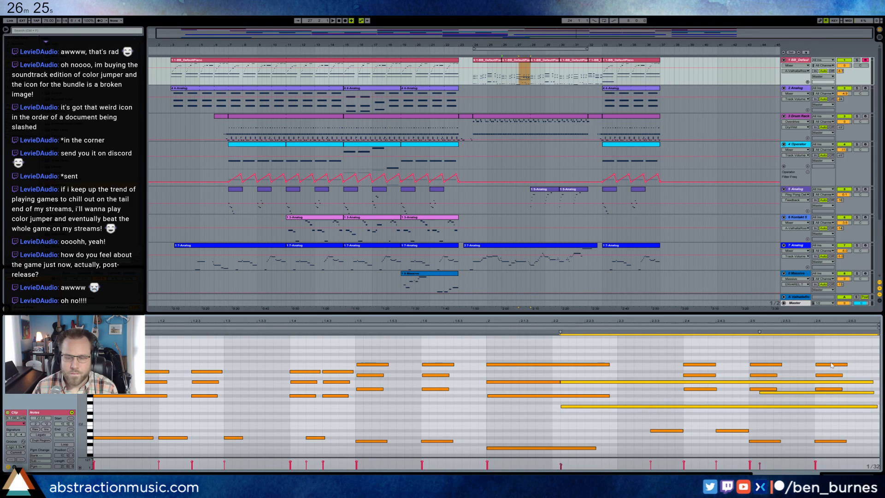
{"action": "key", "text": "shift+Up"}
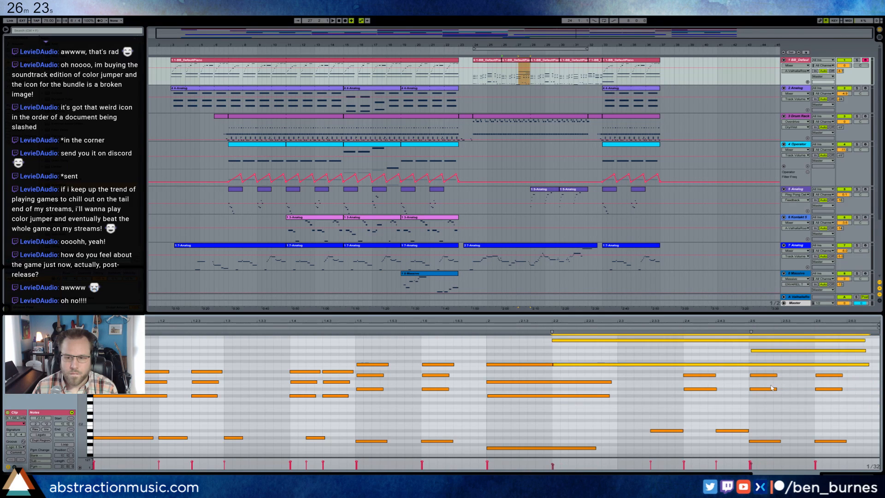
Step: Undo the pasted notes, and lower the third note from the top in the last two piano chords by a semitone
{"action": "key", "text": "ctrl+z"}
{"action": "key", "text": "ctrl+z"}
{"action": "key", "text": "ctrl+z"}
{"action": "key", "text": "ctrl+z"}
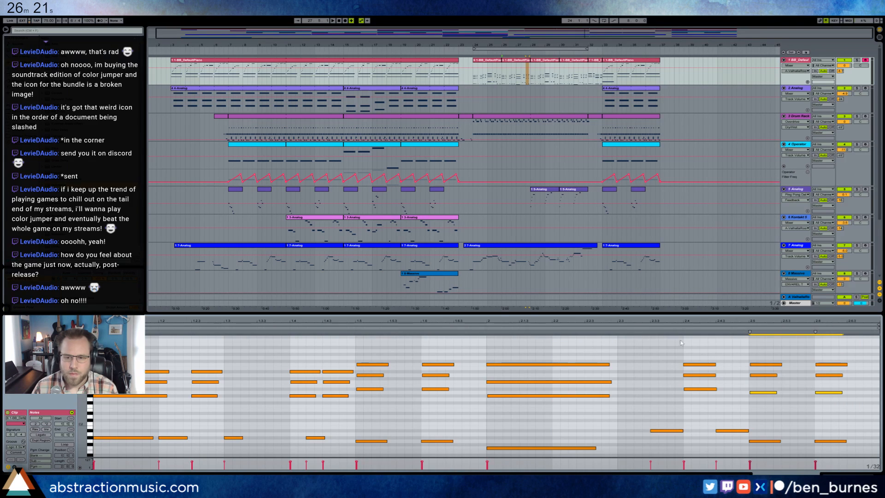
{"action": "left_click", "coordinate": [610, 326]}
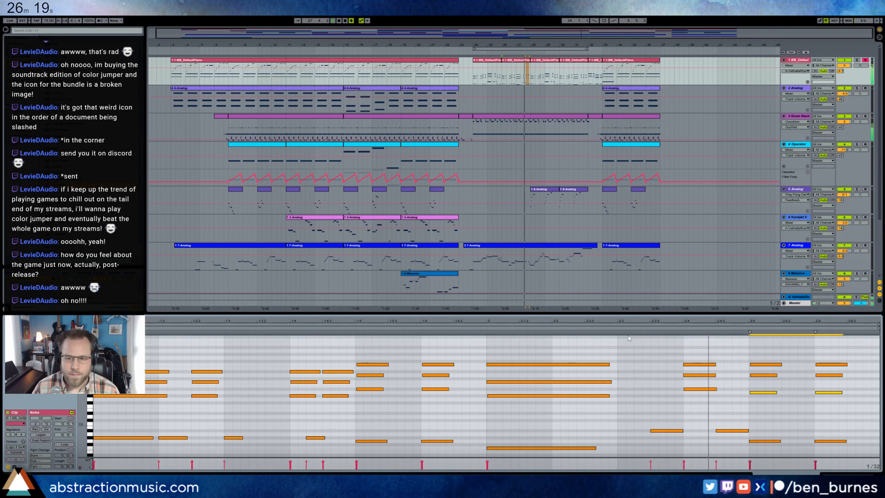
Step: Try lowering the third note from the top in the third-to-last piano chord by a semitone and restore its pitch
{"action": "left_click", "coordinate": [694, 391]}
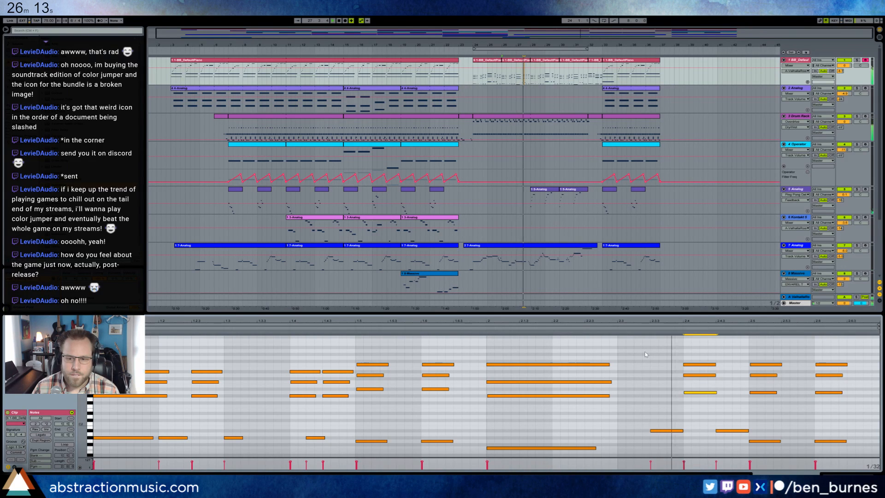
{"action": "key", "text": "Up"}
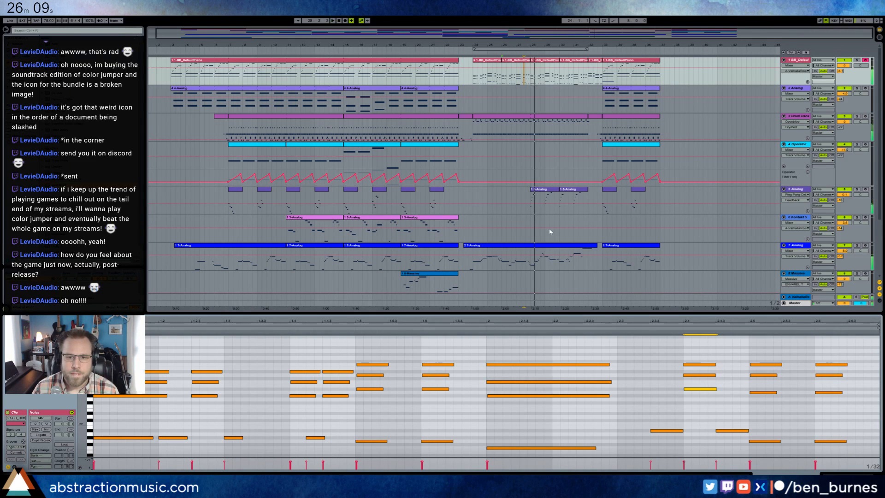
Step: In the brass clip at bar 24, start the short inner note later and lower the final chord's second note by a semitone
{"action": "scroll", "coordinate": [532, 226], "scroll_direction": "down", "scroll_amount": 5}
{"action": "left_click", "coordinate": [524, 223]}
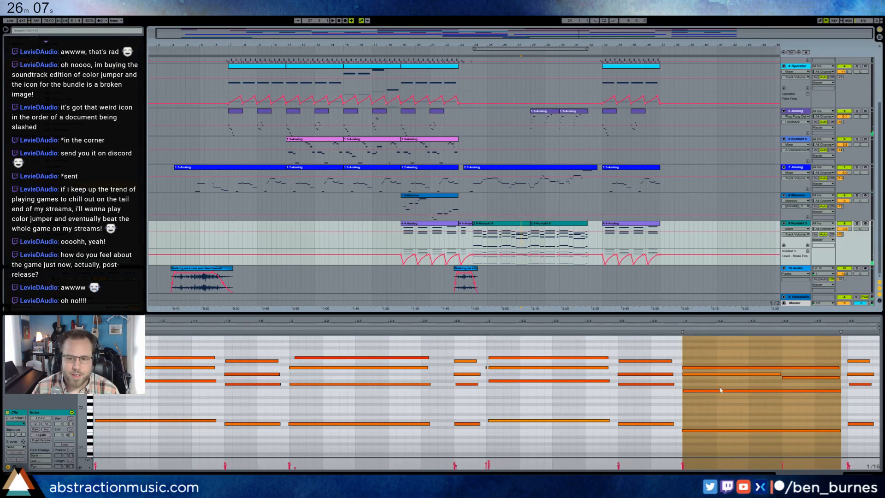
{"action": "left_click", "coordinate": [779, 382]}
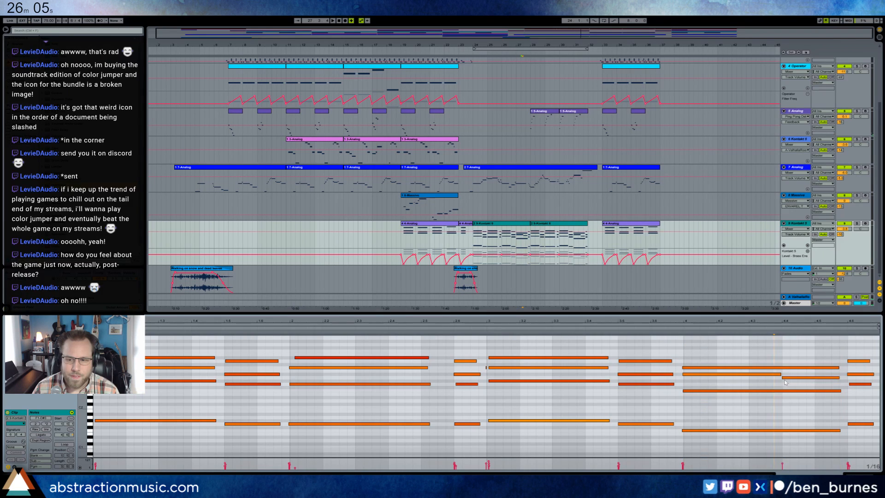
{"action": "left_click_drag", "start_coordinate": [852, 375], "coordinate": [852, 379]}
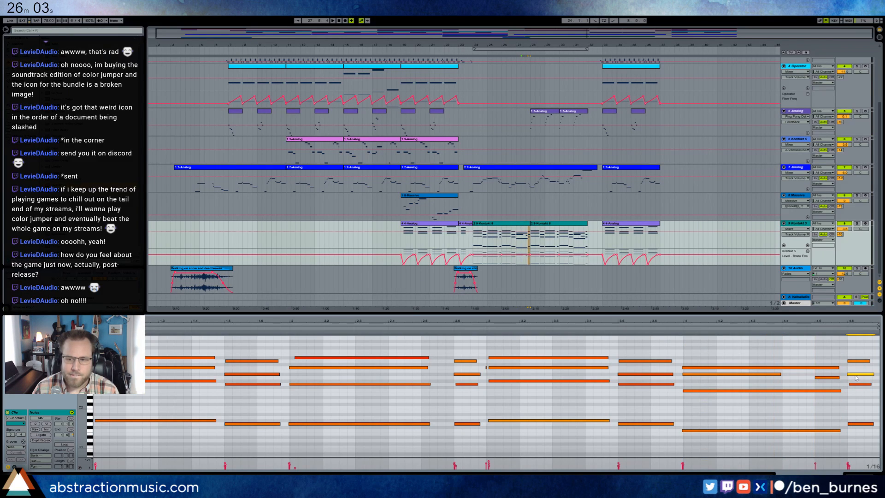
{"action": "left_click", "coordinate": [673, 330]}
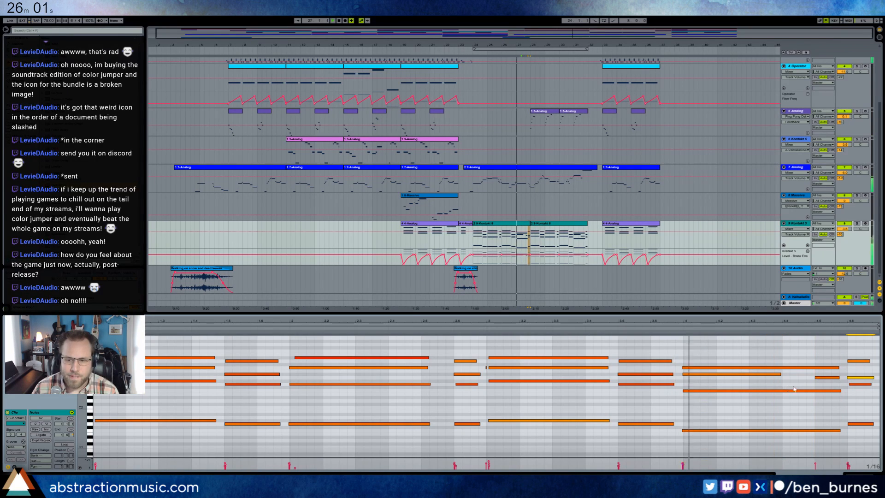
{"action": "mouse_move", "coordinate": [780, 374]}
{"action": "left_mouse_down"}
{"action": "mouse_move", "coordinate": [806, 379]}
{"action": "mouse_move", "coordinate": [782, 375]}
{"action": "left_mouse_up"}
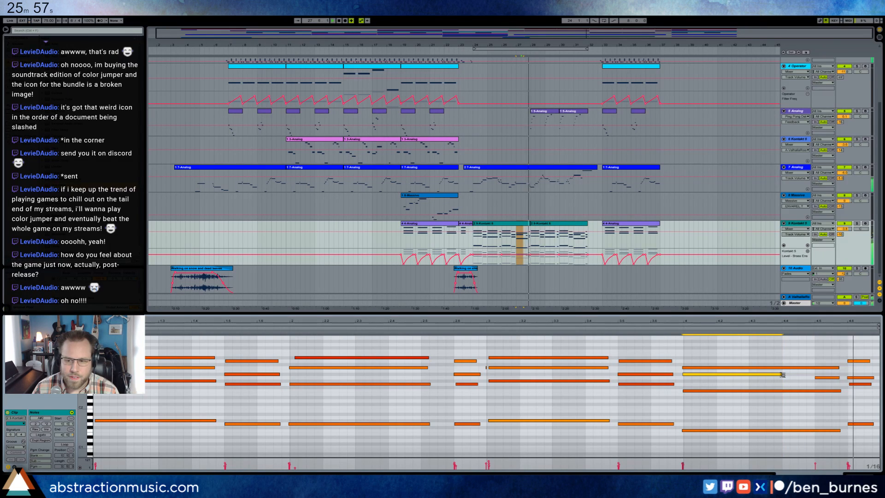
{"action": "left_click", "coordinate": [860, 384]}
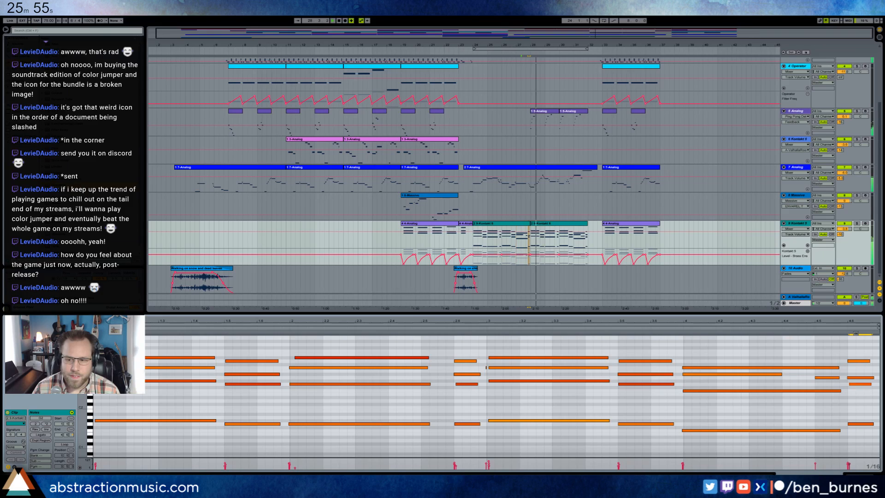
{"action": "left_click", "coordinate": [679, 330]}
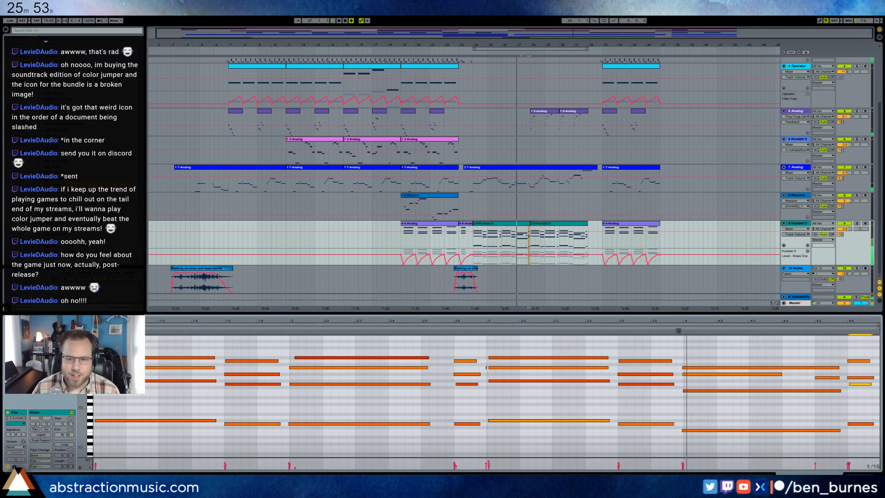
Step: Listen through the brass clip at bar 28 and the piano clip at bar 30, and show the piano track's devices
{"action": "left_click", "coordinate": [515, 227]}
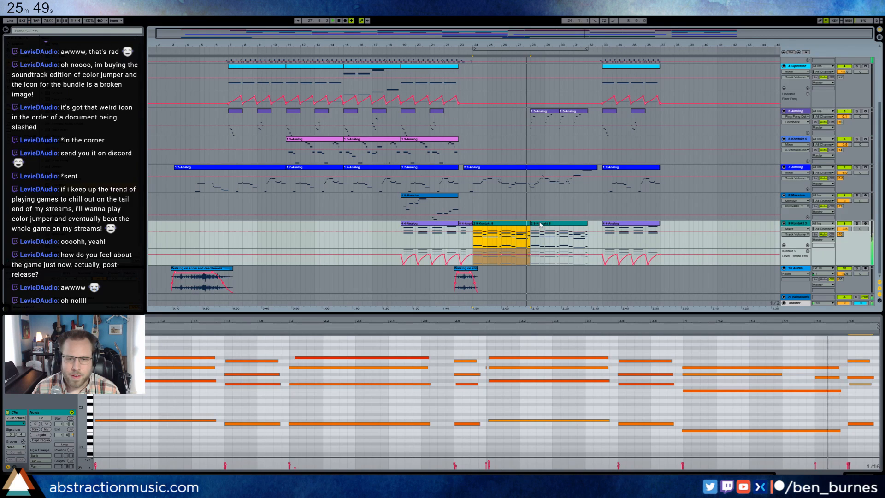
{"action": "left_click", "coordinate": [540, 225]}
{"action": "scroll", "coordinate": [592, 240], "scroll_direction": "up", "scroll_amount": 2}
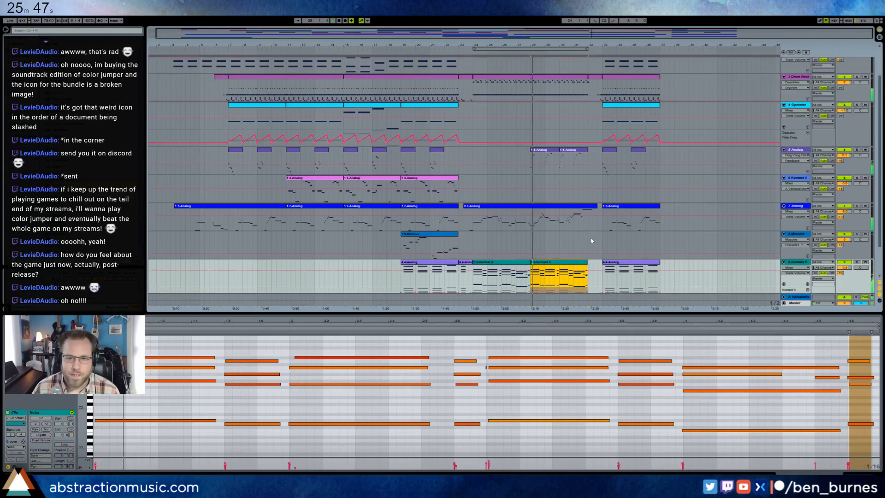
{"action": "scroll", "coordinate": [592, 240], "scroll_direction": "up", "scroll_amount": 2}
{"action": "left_click", "coordinate": [575, 65]}
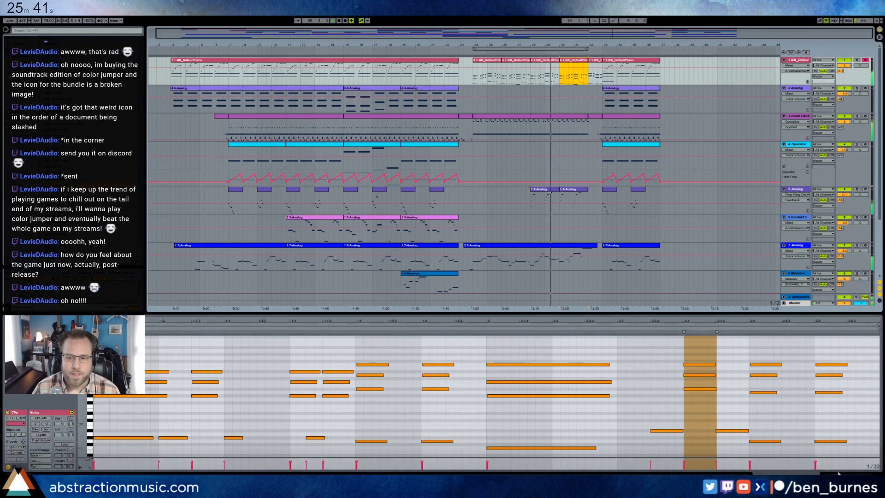
{"action": "key", "text": "shift+Tab"}
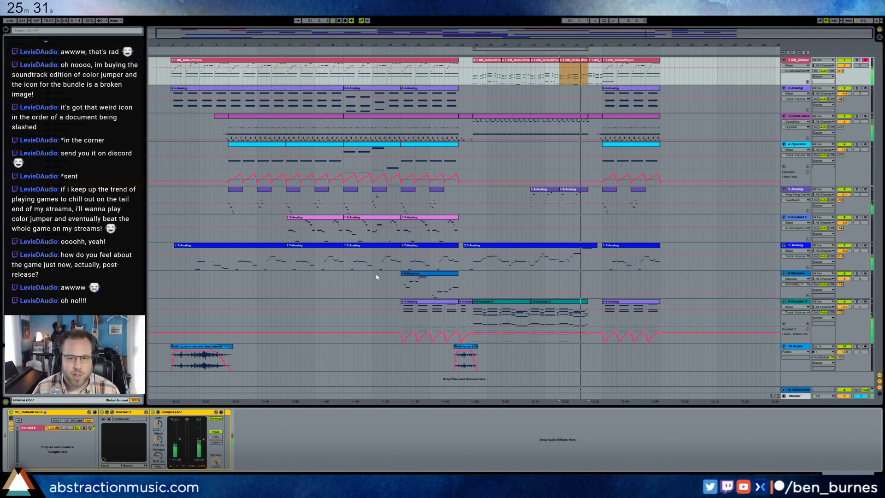
Step: Record a brass ending phrase on the Kontakt brass track from the end of bar 31 through bar 32
{"action": "left_click", "coordinate": [590, 320]}
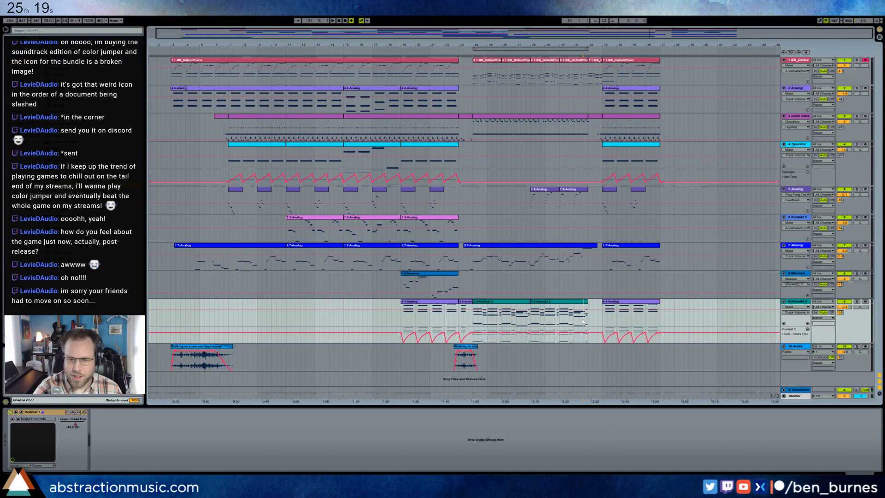
{"action": "key", "text": "F9"}
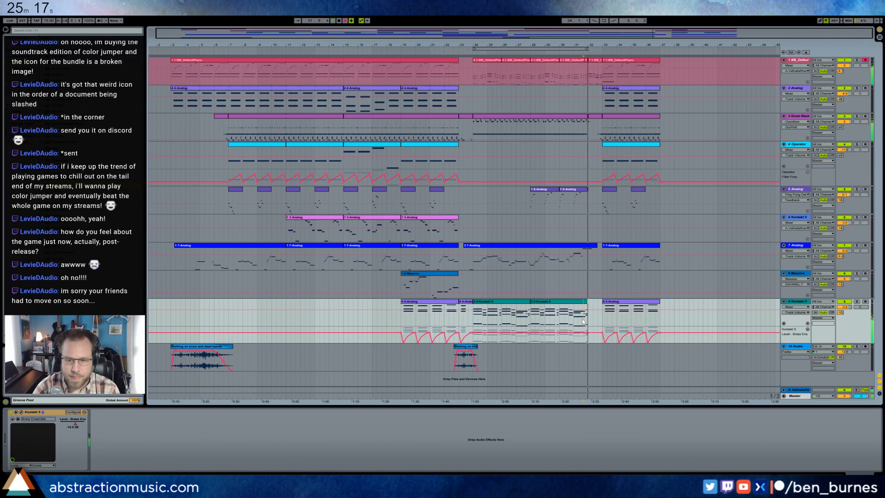
{"action": "key", "text": "F9"}
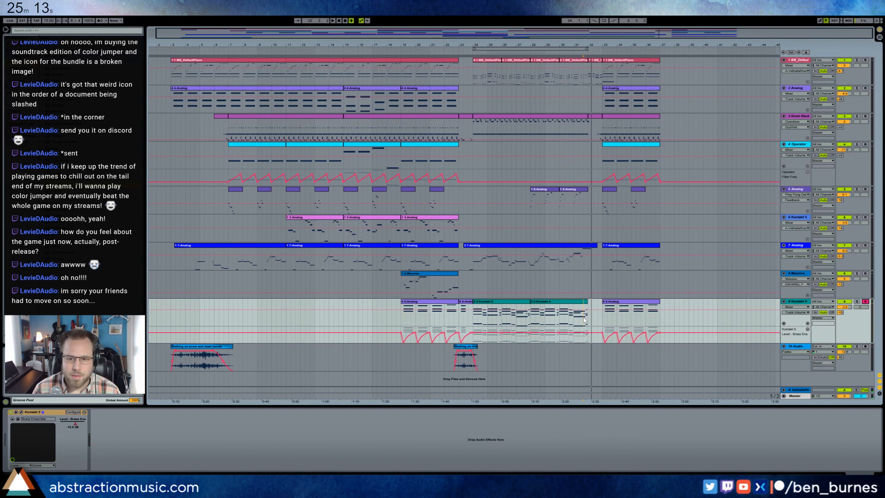
{"action": "key", "text": "F9"}
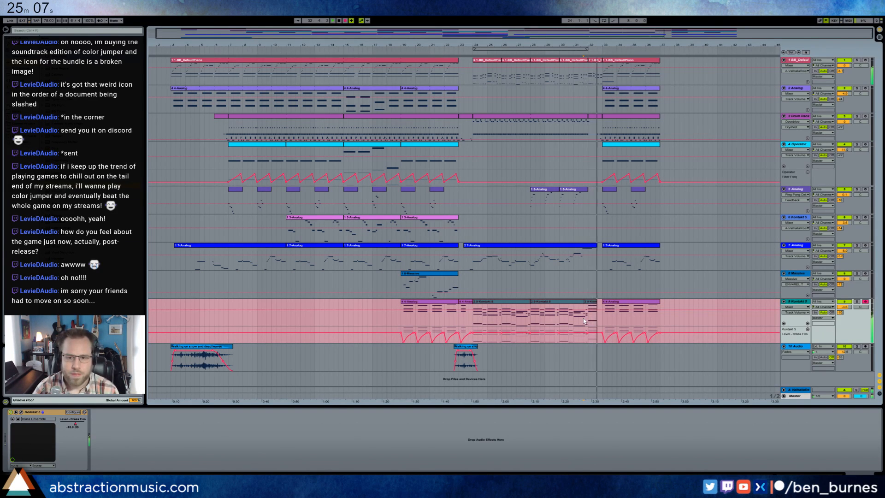
{"action": "key", "text": "F9"}
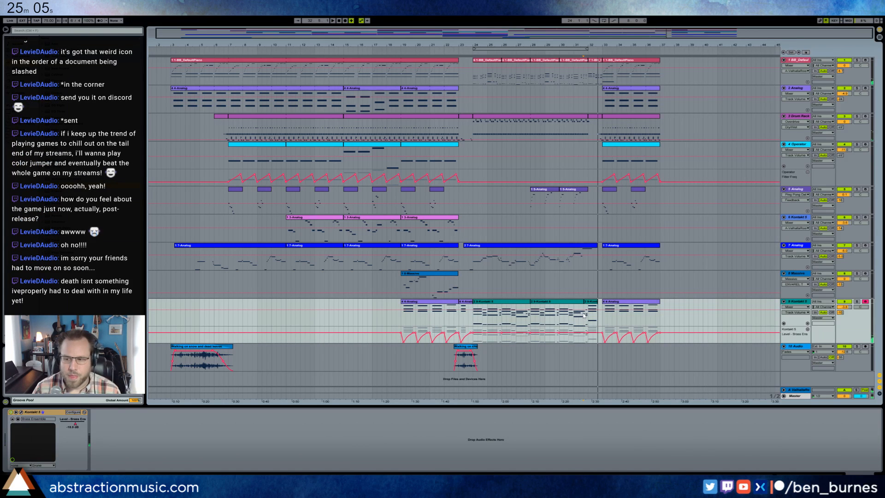
Step: Open the recorded brass clip at bar 32, try its held chord an octave lower, and restore the original octave
{"action": "double_click", "coordinate": [586, 304]}
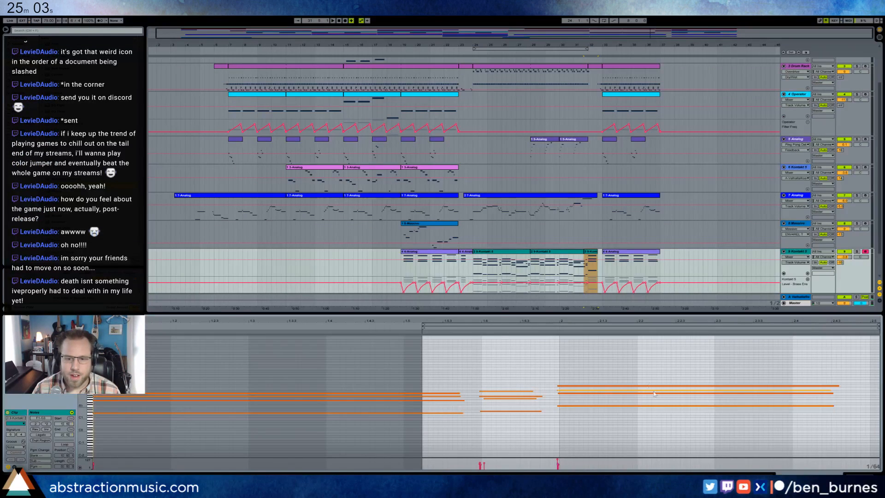
{"action": "left_click_drag", "start_coordinate": [641, 376], "coordinate": [647, 422]}
{"action": "key", "text": "shift+Down"}
{"action": "left_click", "coordinate": [581, 377]}
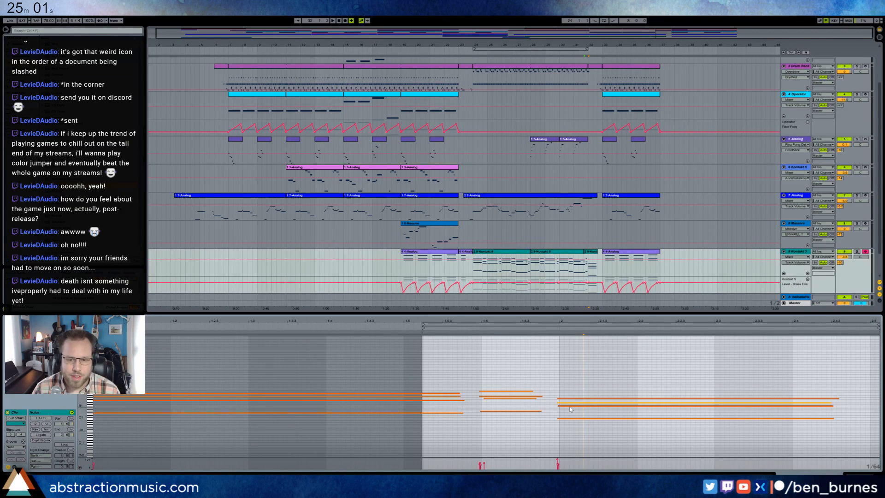
{"action": "left_click", "coordinate": [571, 403]}
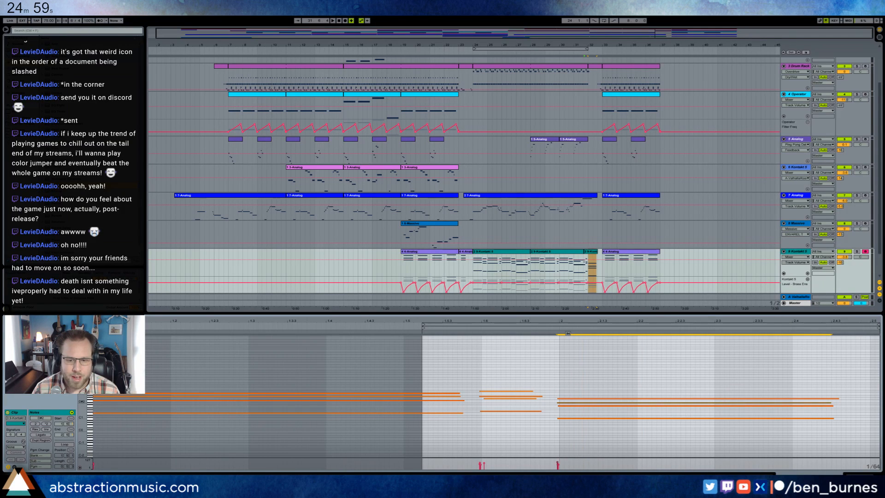
{"action": "left_click", "coordinate": [570, 418]}
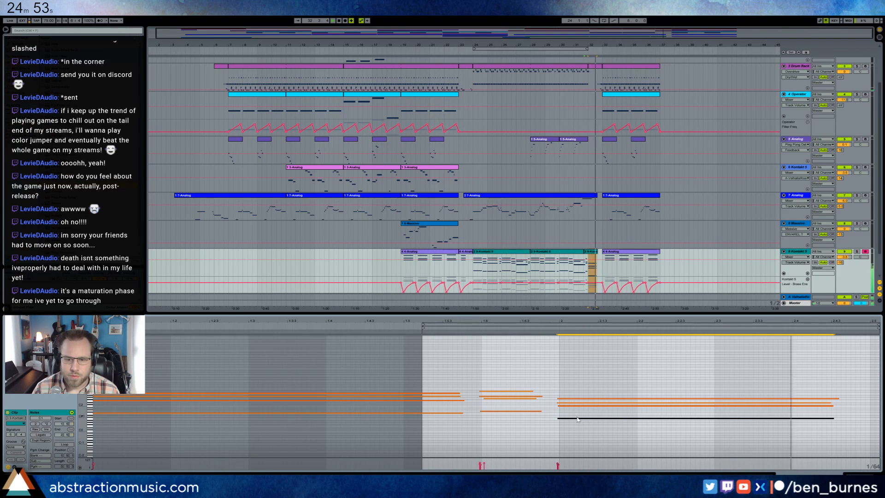
{"action": "left_click", "coordinate": [579, 424]}
{"action": "left_click_drag", "start_coordinate": [578, 422], "coordinate": [580, 424]}
{"action": "left_click_drag", "start_coordinate": [577, 383], "coordinate": [593, 427]}
{"action": "key", "text": "shift+Up"}
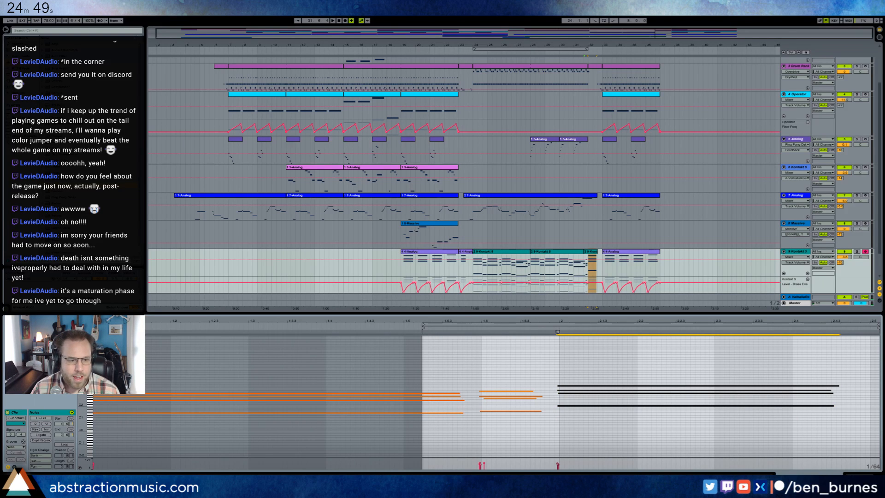
{"action": "left_click_drag", "start_coordinate": [82, 405], "coordinate": [97, 414]}
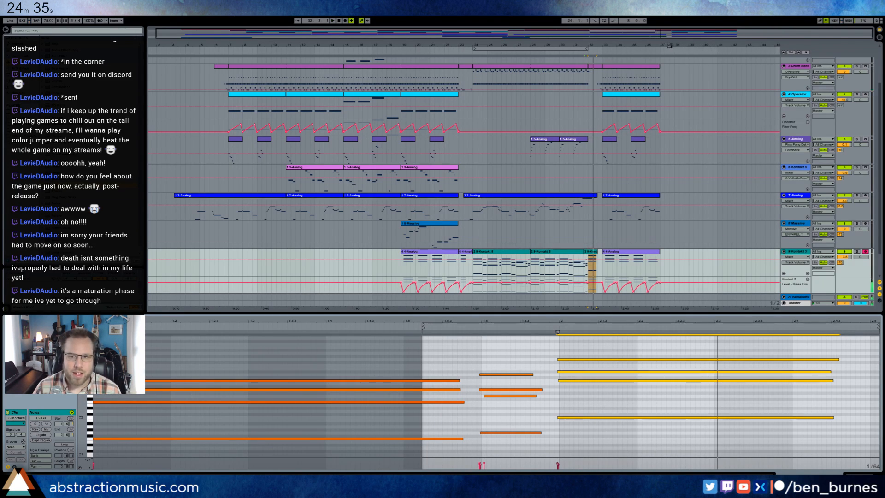
Step: Shape the brass level automation under the held bar 32 chord into a gradual dip that rises back before bar 33
{"action": "left_click_drag", "start_coordinate": [669, 46], "coordinate": [548, 274]}
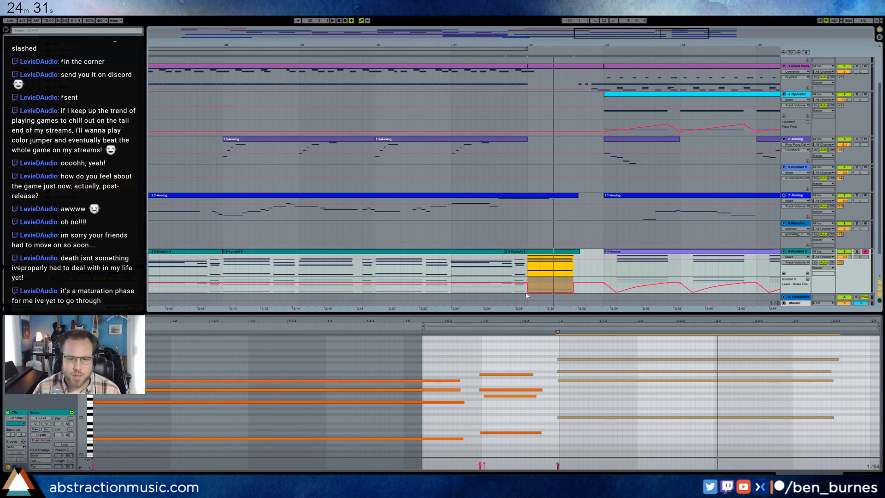
{"action": "left_click", "coordinate": [560, 288]}
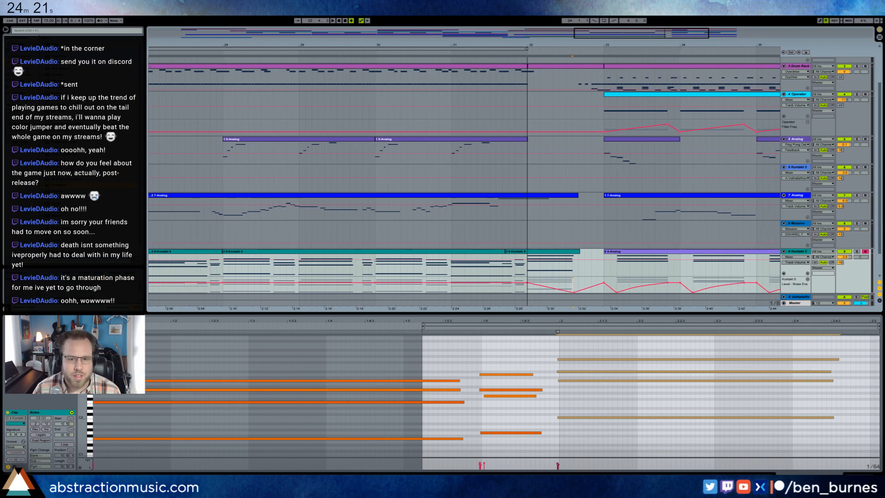
{"action": "key", "text": "minus"}
{"action": "key", "text": "minus"}
{"action": "key", "text": "minus"}
Step: Consolidate the brass clip at bar 28 and the recorded ending clip into one clip
{"action": "left_click", "coordinate": [538, 252]}
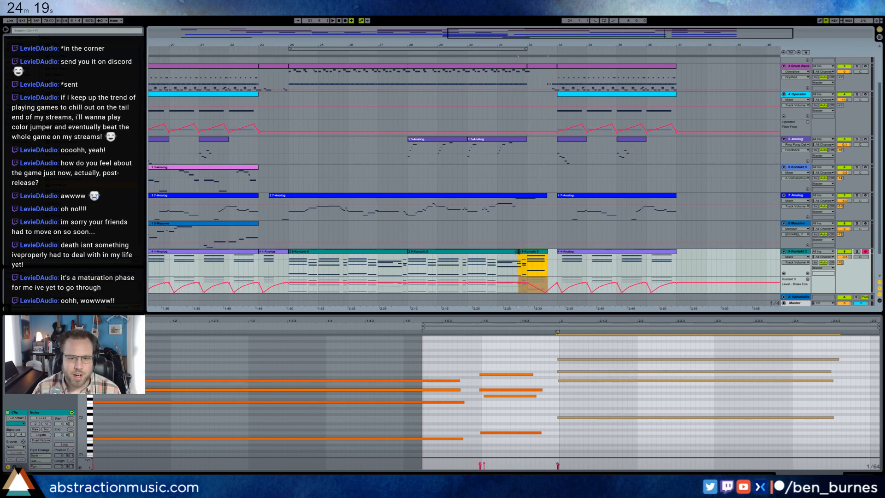
{"action": "left_click", "coordinate": [513, 252], "text": "shift"}
{"action": "key", "text": "ctrl+j"}
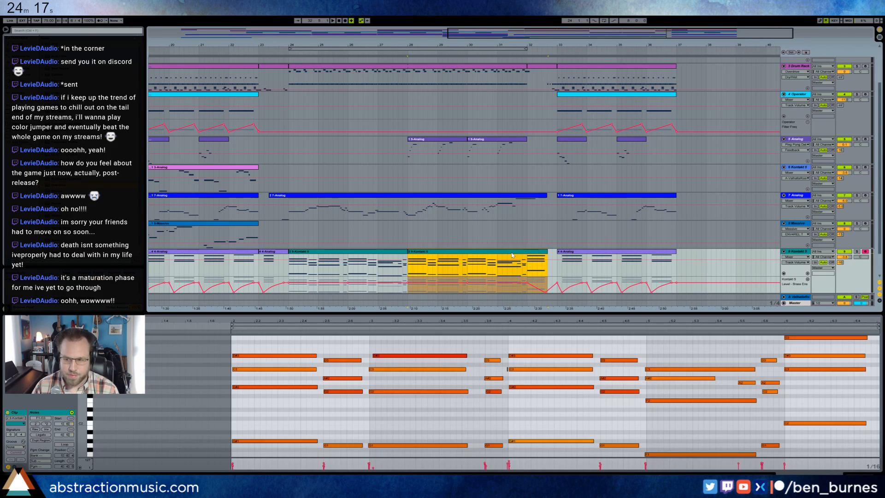
Step: Listen to the full-band theme leading into the bar 24 section, checking the brass and Massive tracks
{"action": "left_click", "coordinate": [716, 351]}
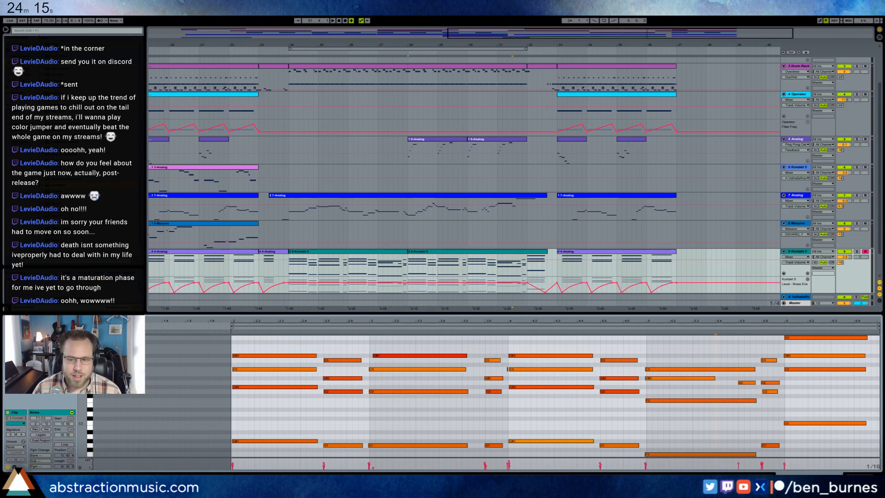
{"action": "key", "text": "shift+Tab"}
{"action": "left_click", "coordinate": [336, 302]}
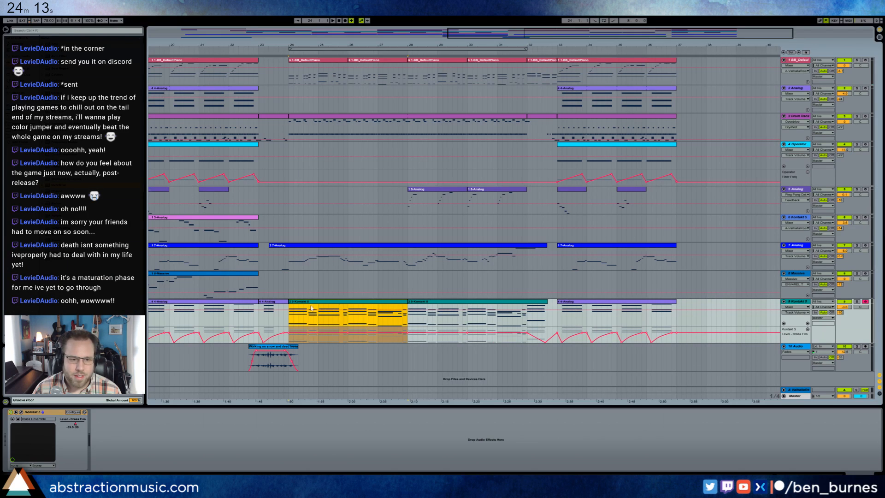
{"action": "left_click", "coordinate": [259, 317]}
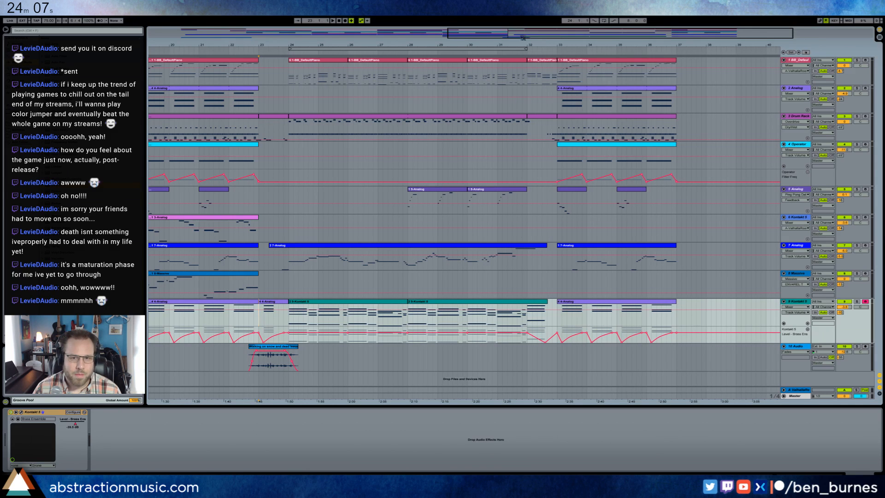
{"action": "left_click_drag", "start_coordinate": [335, 45], "coordinate": [442, 34]}
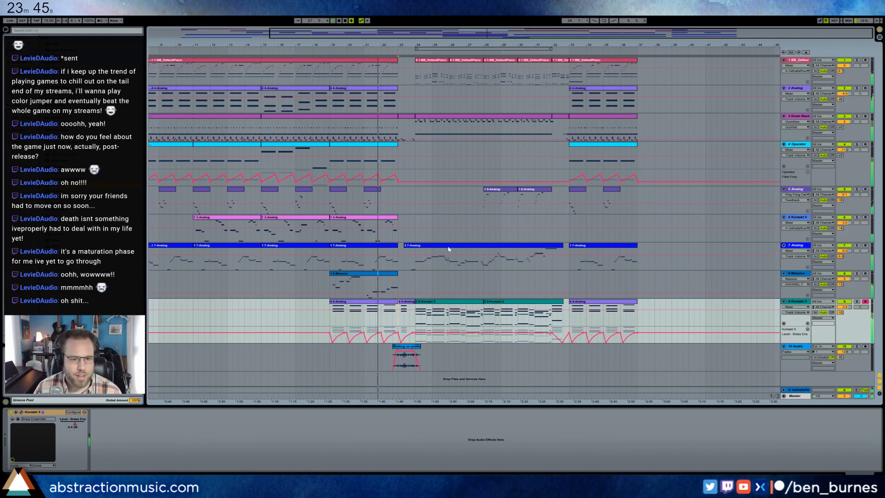
{"action": "left_click", "coordinate": [377, 276]}
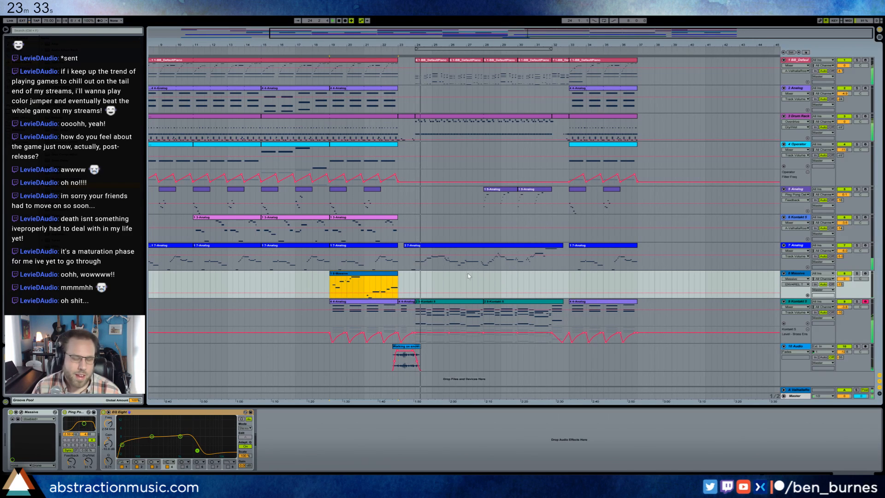
{"action": "left_click", "coordinate": [415, 281]}
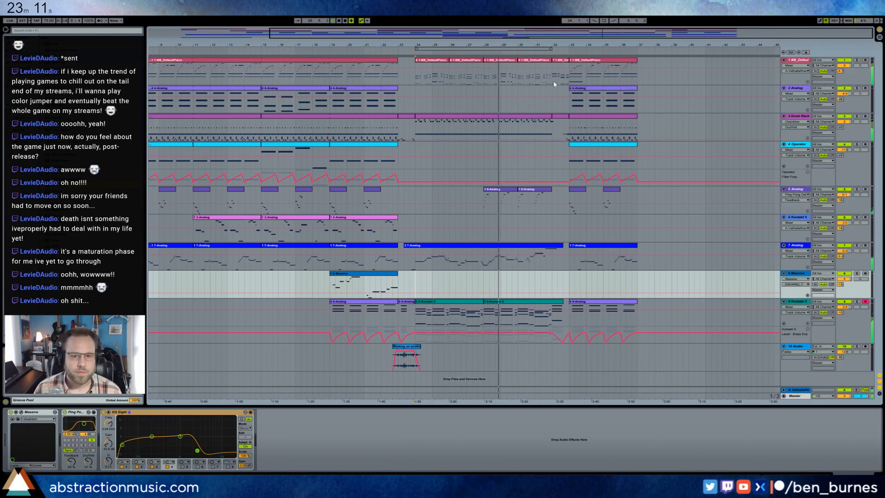
Step: Consolidate the two track 5 Analog clips at bars 28 and 30 into one clip and check its notes
{"action": "left_click", "coordinate": [498, 190]}
{"action": "left_click", "coordinate": [526, 190], "text": "shift"}
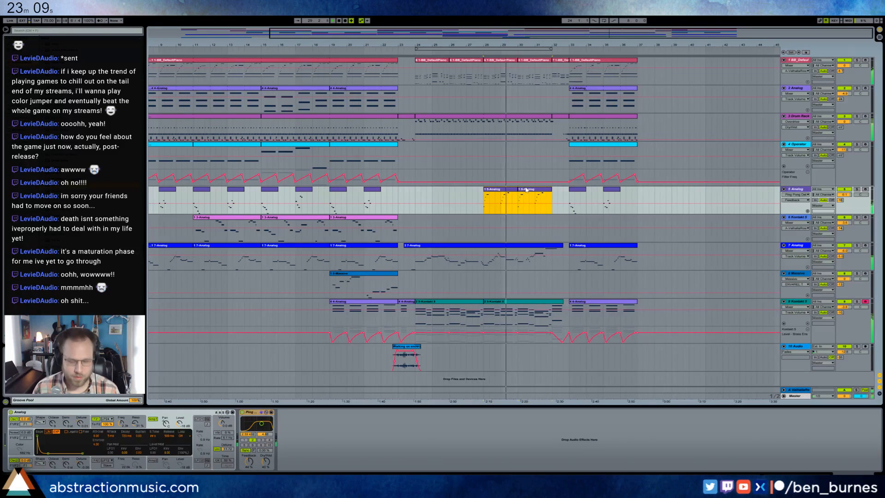
{"action": "key", "text": "ctrl+j"}
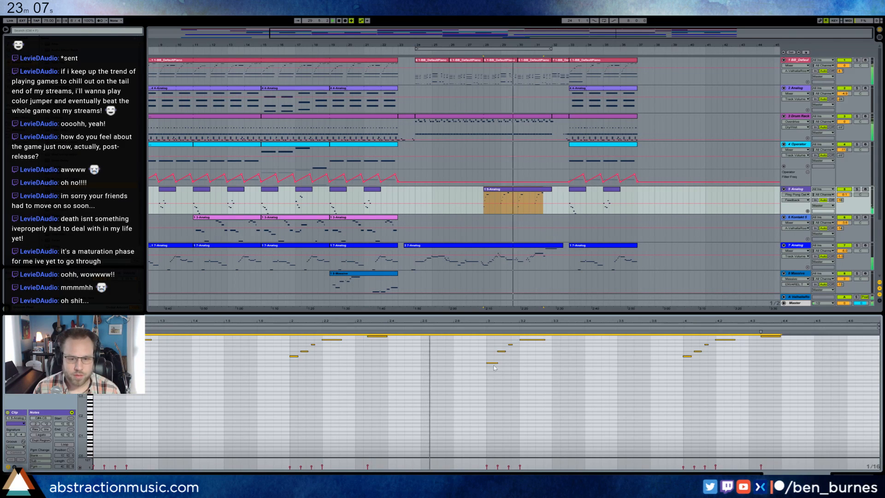
{"action": "left_click_drag", "start_coordinate": [490, 363], "coordinate": [491, 374]}
{"action": "left_click", "coordinate": [551, 383]}
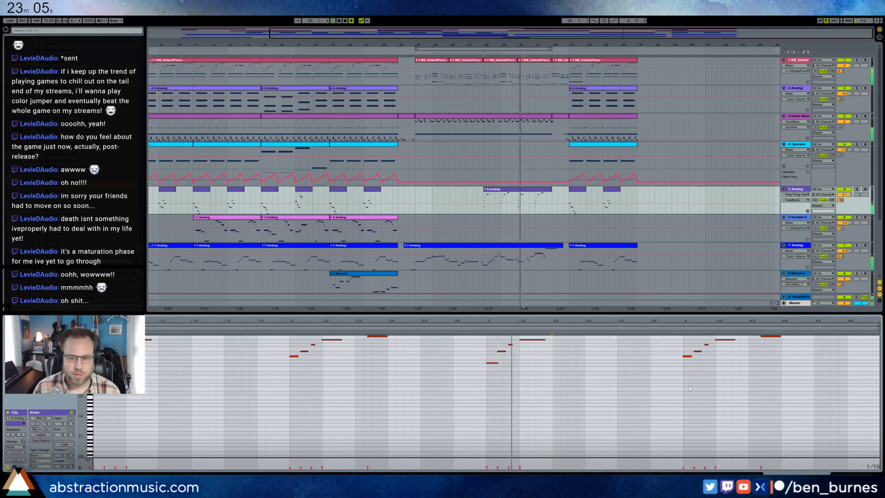
{"action": "key", "text": "shift+Tab"}
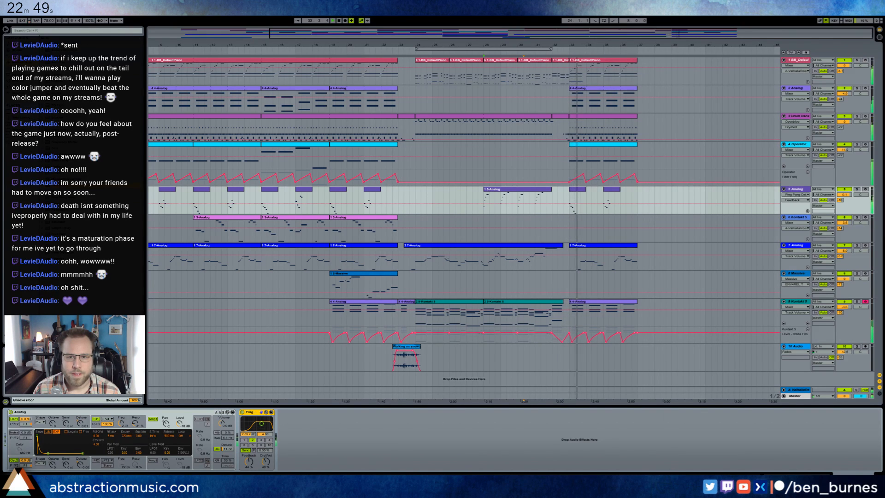
Step: Open the piano clip at bar 32 and check its chords and note velocities while listening to the lead into bar 33
{"action": "left_click_drag", "start_coordinate": [614, 31], "coordinate": [615, 33]}
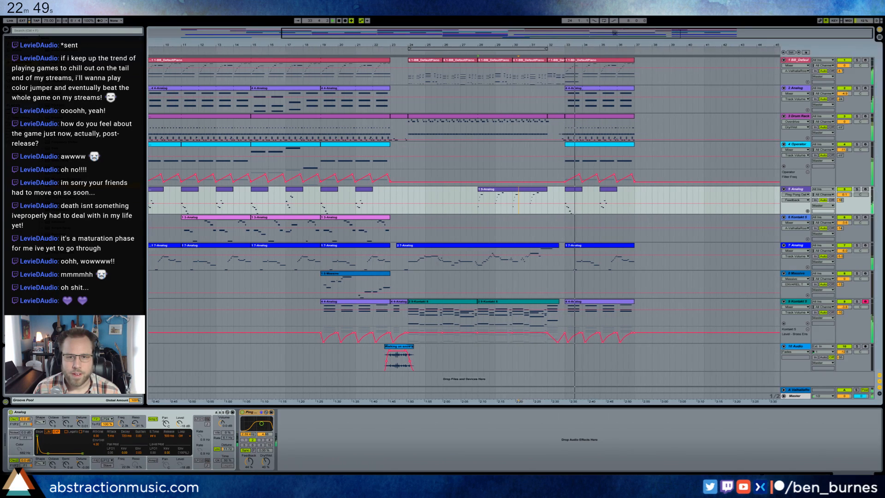
{"action": "left_click", "coordinate": [552, 63]}
{"action": "double_click", "coordinate": [553, 63]}
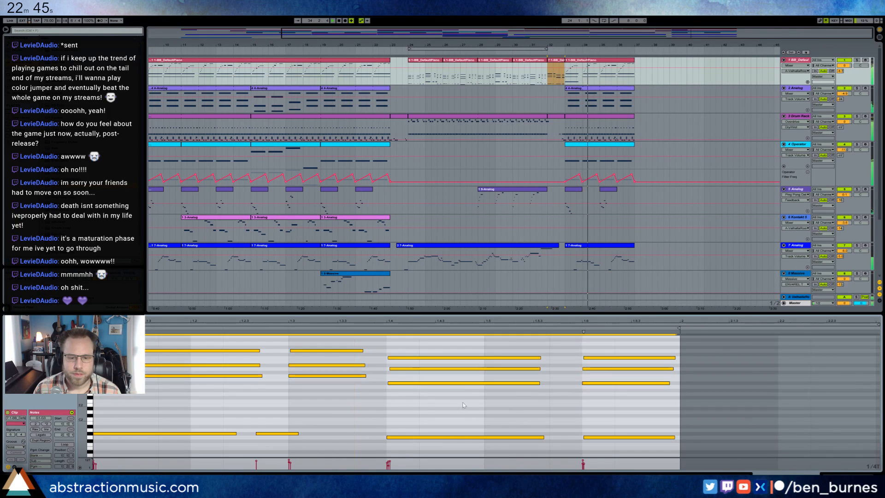
{"action": "left_click_drag", "start_coordinate": [451, 384], "coordinate": [451, 375]}
{"action": "left_click", "coordinate": [490, 406]}
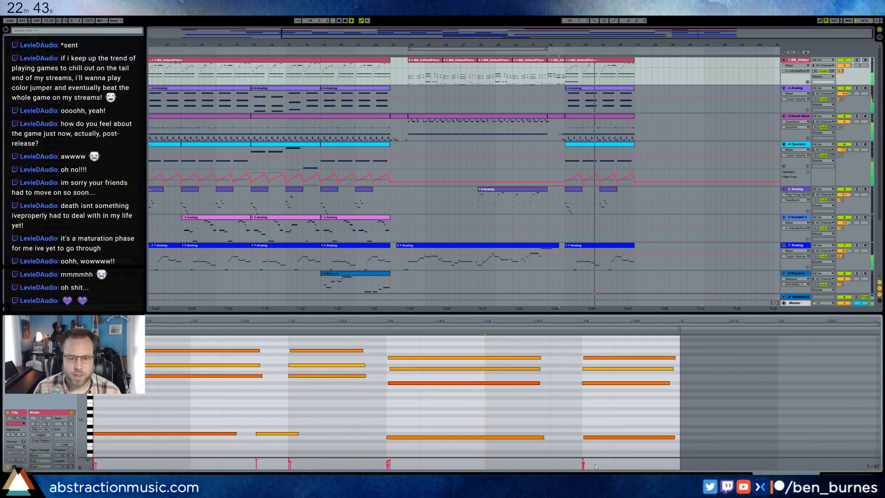
{"action": "left_click_drag", "start_coordinate": [594, 468], "coordinate": [93, 463]}
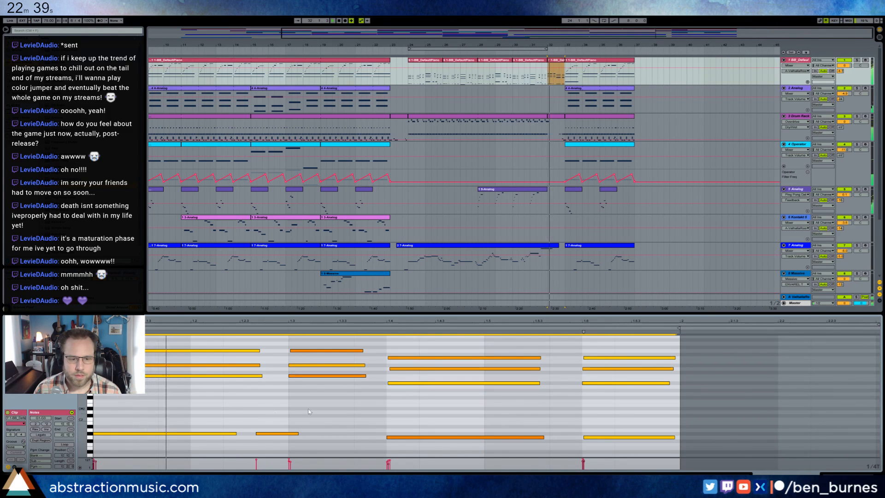
{"action": "left_click", "coordinate": [337, 408]}
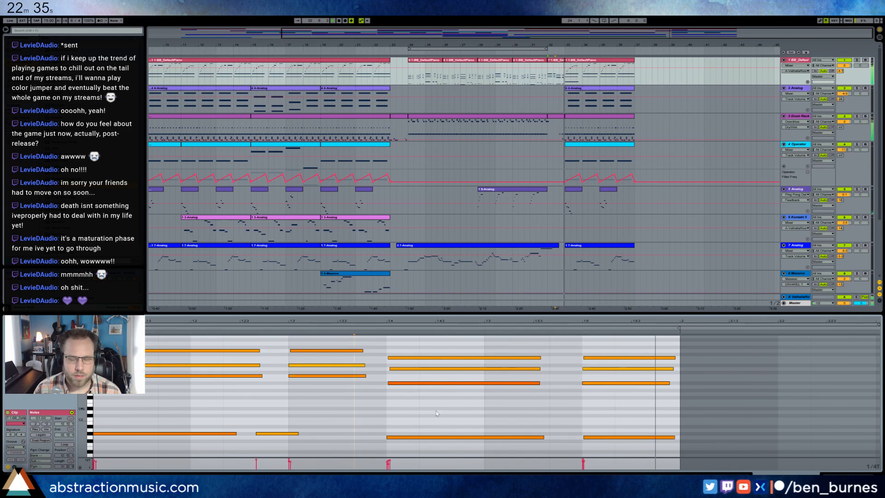
{"action": "left_click", "coordinate": [849, 477]}
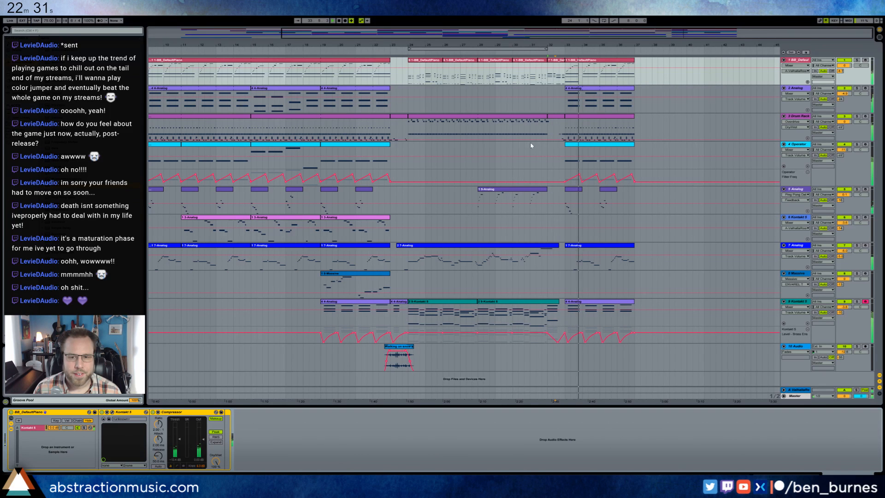
Step: Copy the bar 15 to 22 parts of the first seven tracks to bar 37
{"action": "left_click_drag", "start_coordinate": [685, 38], "coordinate": [685, 22]}
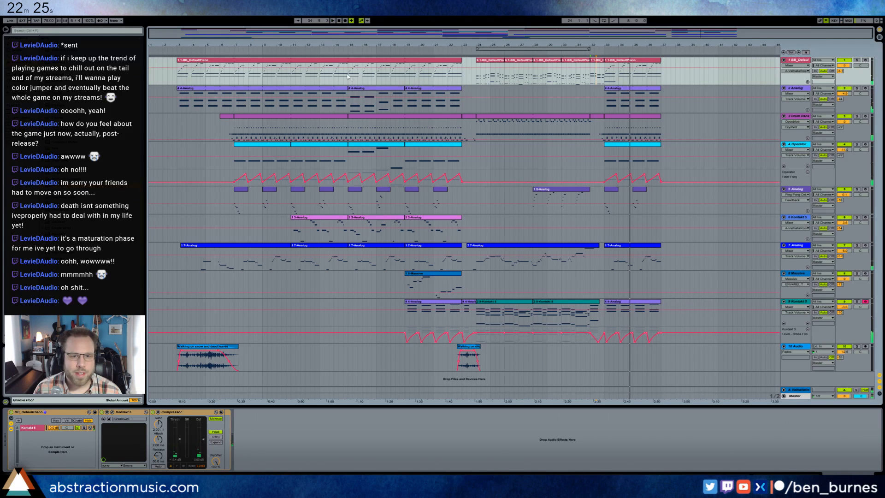
{"action": "left_click_drag", "start_coordinate": [348, 76], "coordinate": [463, 232]}
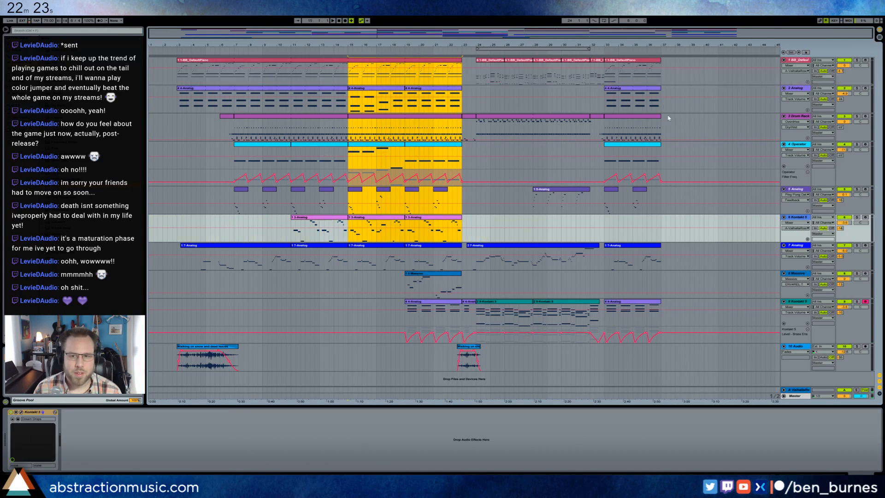
{"action": "left_click", "coordinate": [662, 80]}
{"action": "key", "text": "ctrl+v"}
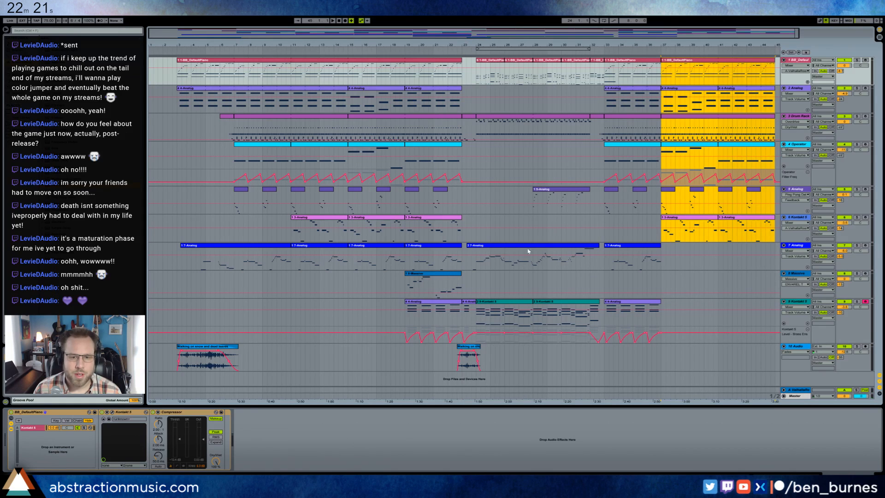
{"action": "left_click_drag", "start_coordinate": [361, 248], "coordinate": [405, 251]}
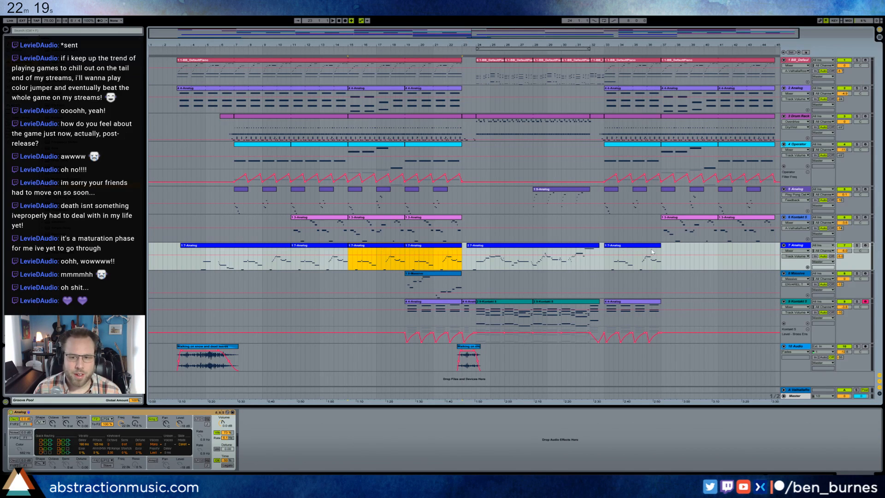
{"action": "key", "text": "ctrl+v"}
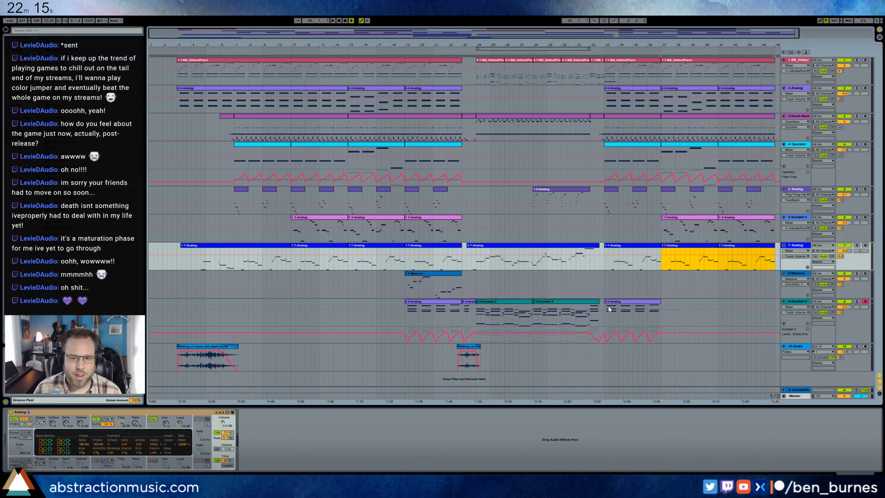
Step: Duplicate the brass clip at bar 33 twice so copies fill bars 37 to 44
{"action": "left_click", "coordinate": [625, 304]}
{"action": "key", "text": "ctrl+d"}
{"action": "key", "text": "ctrl+d"}
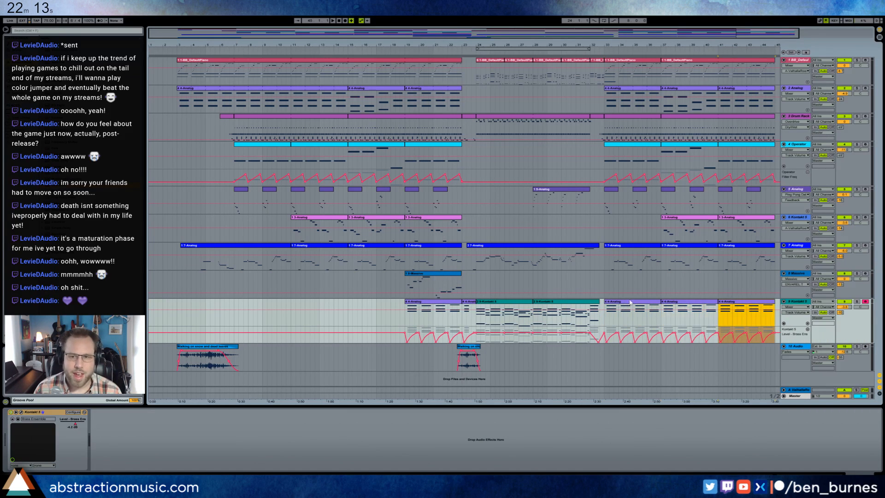
{"action": "left_click_drag", "start_coordinate": [688, 42], "coordinate": [767, 37]}
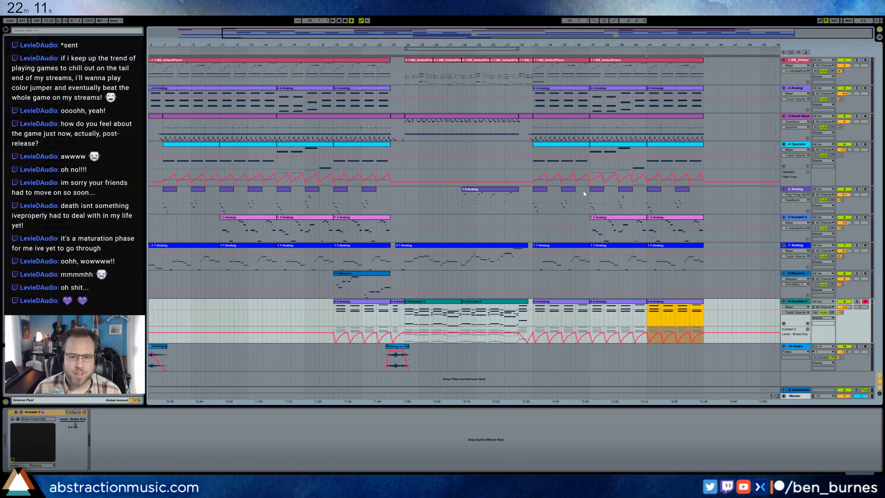
Step: Record a short Massive part starting at bar 37
{"action": "left_click", "coordinate": [385, 275]}
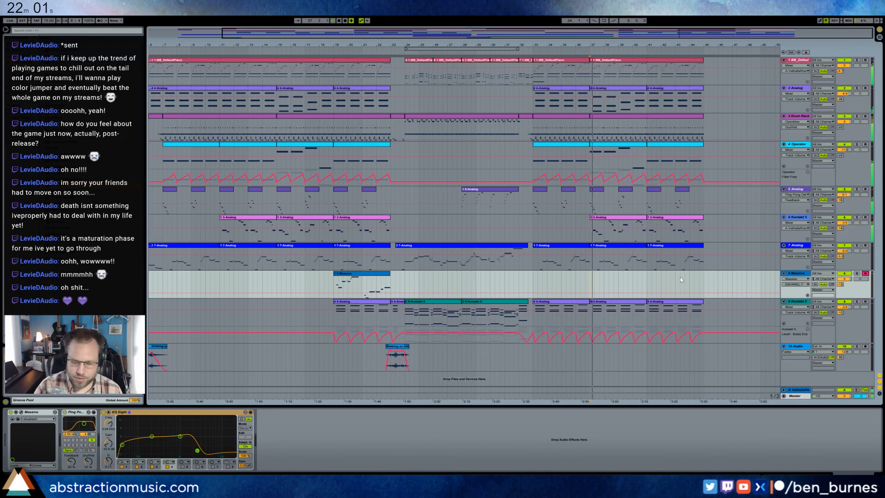
{"action": "key", "text": "F9"}
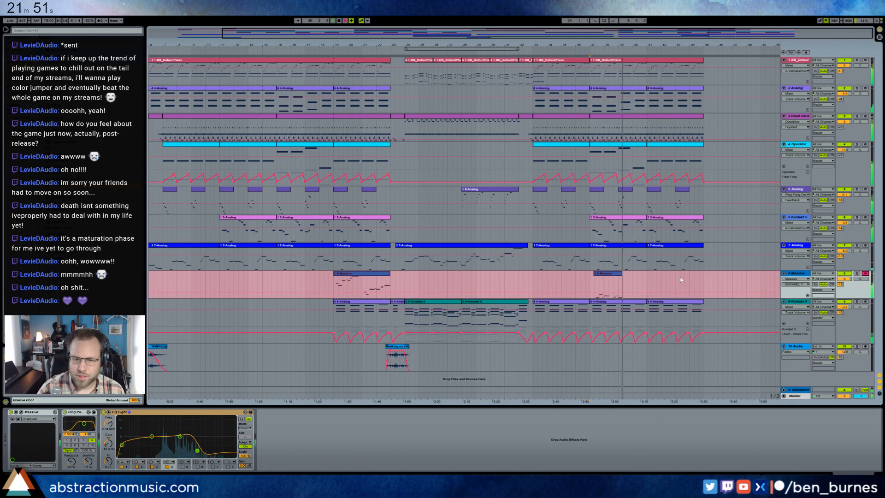
{"action": "key", "text": "F9"}
Step: Replace the Operator clip at bar 37 with a copy of its bar 19 clip, and delete the recorded Massive clip
{"action": "left_click", "coordinate": [366, 148]}
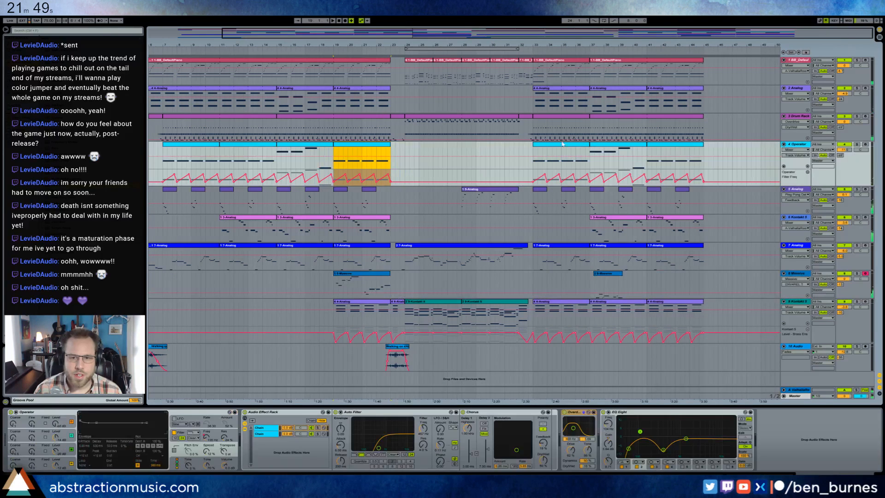
{"action": "left_click", "coordinate": [601, 145]}
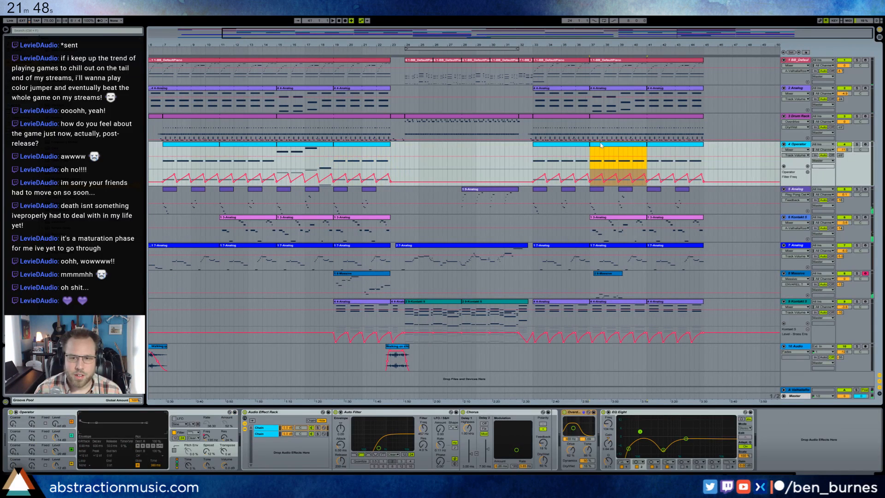
{"action": "left_click", "coordinate": [599, 281]}
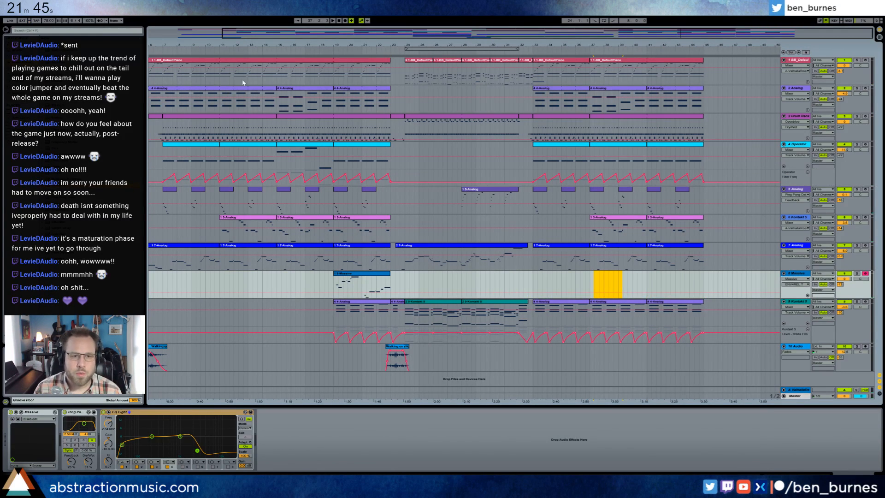
Step: Copy bars 11 to 18 of the first seven tracks over the parts starting at bar 37
{"action": "left_click_drag", "start_coordinate": [221, 264], "coordinate": [280, 66]}
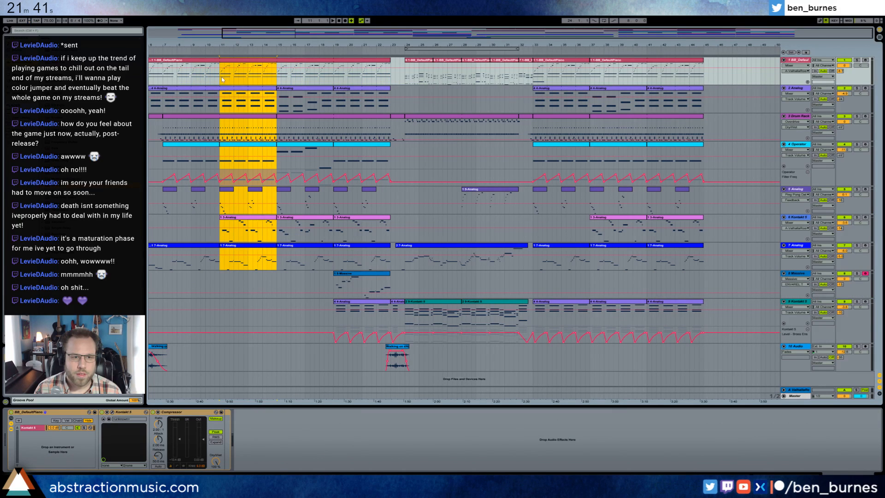
{"action": "left_click_drag", "start_coordinate": [222, 79], "coordinate": [333, 258]}
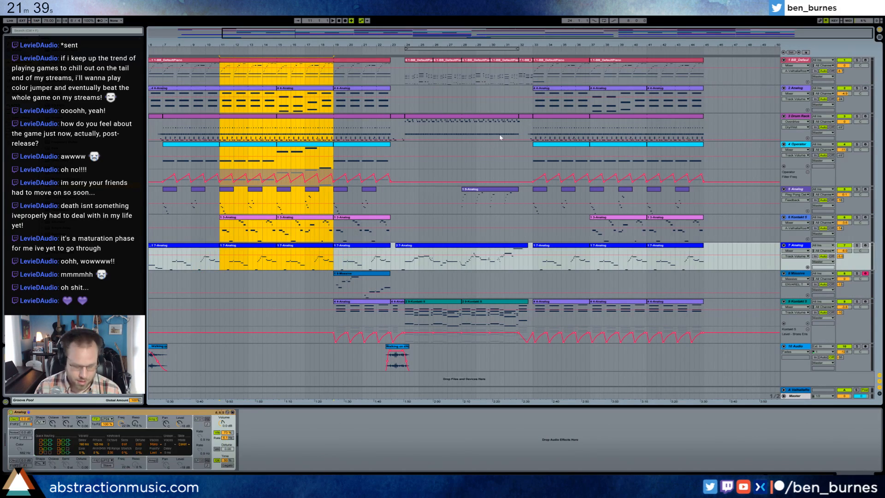
{"action": "left_click", "coordinate": [591, 78]}
{"action": "key", "text": "ctrl+v"}
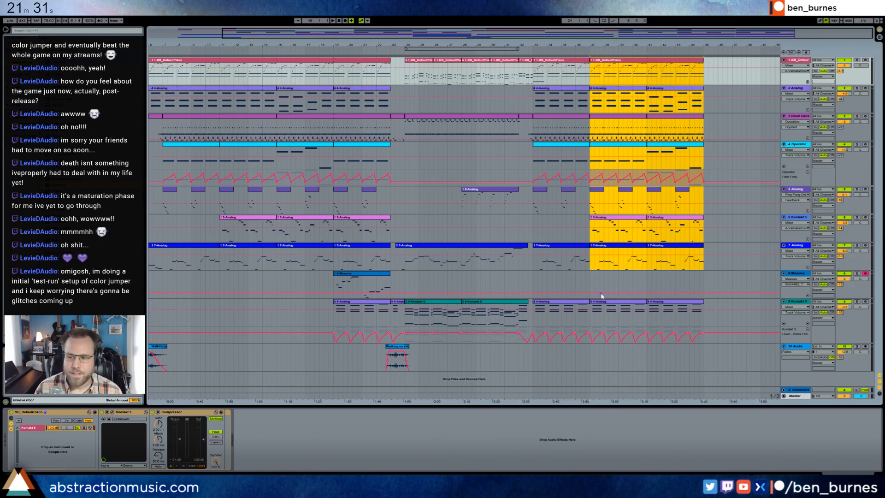
Step: Replace the brass clip at bar 41 with a copy of the track 2 Analog clip and transpose its chords down an octave
{"action": "left_click", "coordinate": [631, 303]}
{"action": "left_click", "coordinate": [666, 302]}
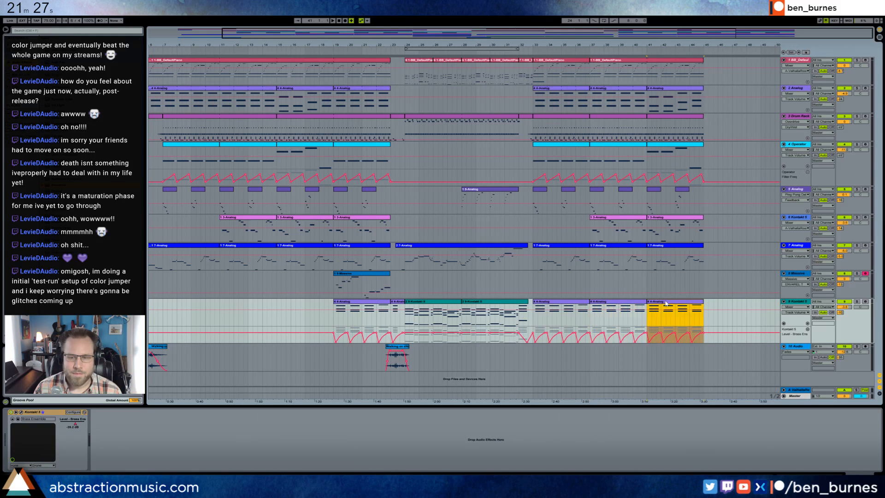
{"action": "left_click_drag", "start_coordinate": [665, 89], "coordinate": [672, 307]}
{"action": "double_click", "coordinate": [676, 302]}
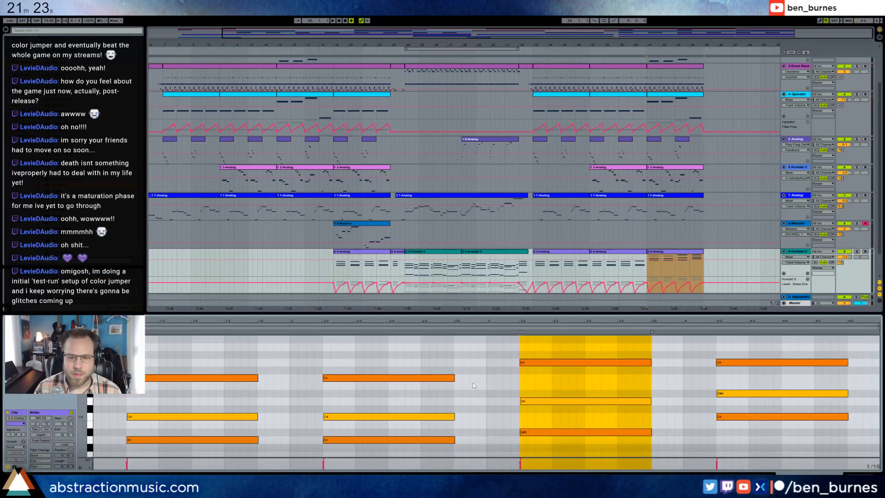
{"action": "key", "text": "shift+Down"}
{"action": "key", "text": "space"}
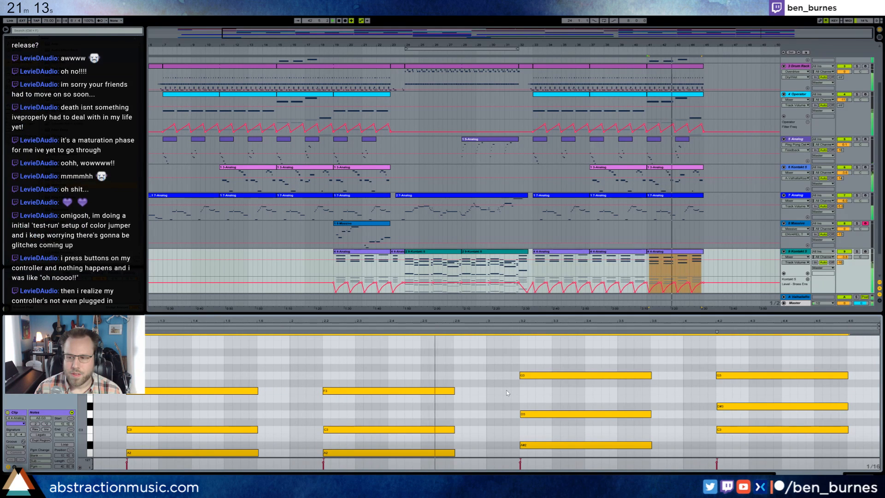
{"action": "key", "text": "shift+Tab"}
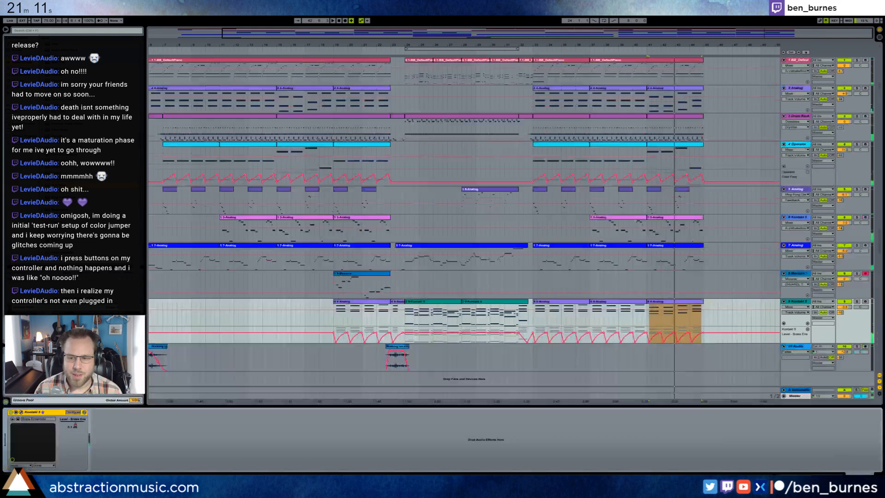
Step: Listen to the returning theme from bar 33, checking the brass clips and the level automation at bar 41
{"action": "left_click", "coordinate": [545, 302]}
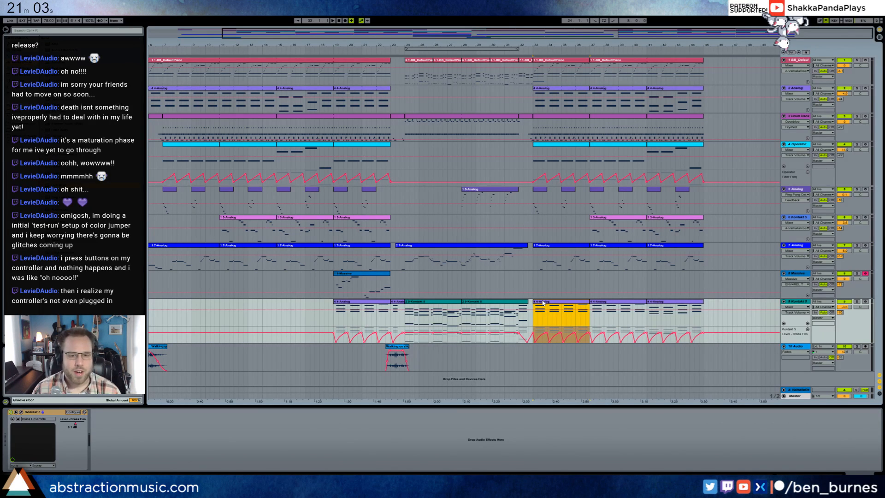
{"action": "left_click", "coordinate": [534, 314]}
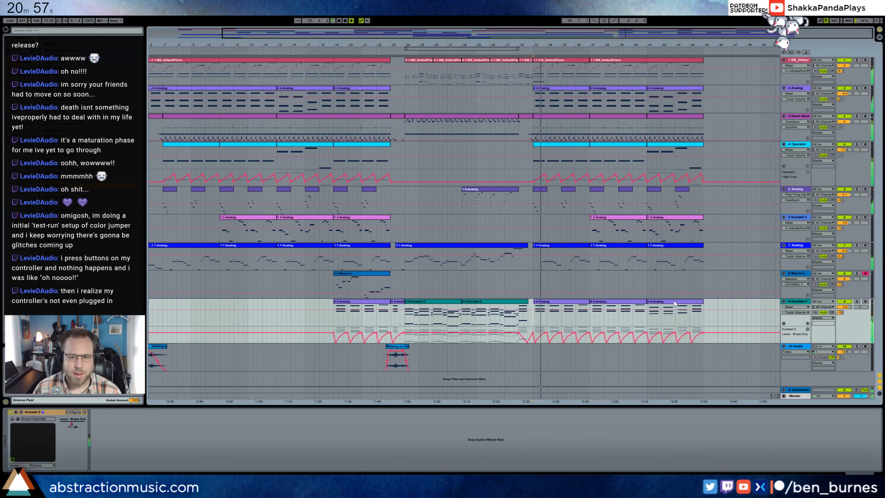
{"action": "left_click", "coordinate": [659, 337]}
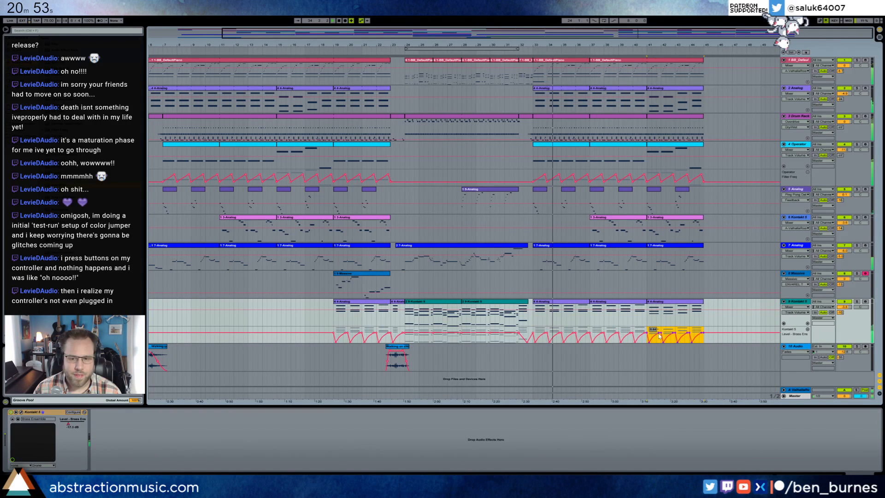
{"action": "left_click", "coordinate": [651, 323]}
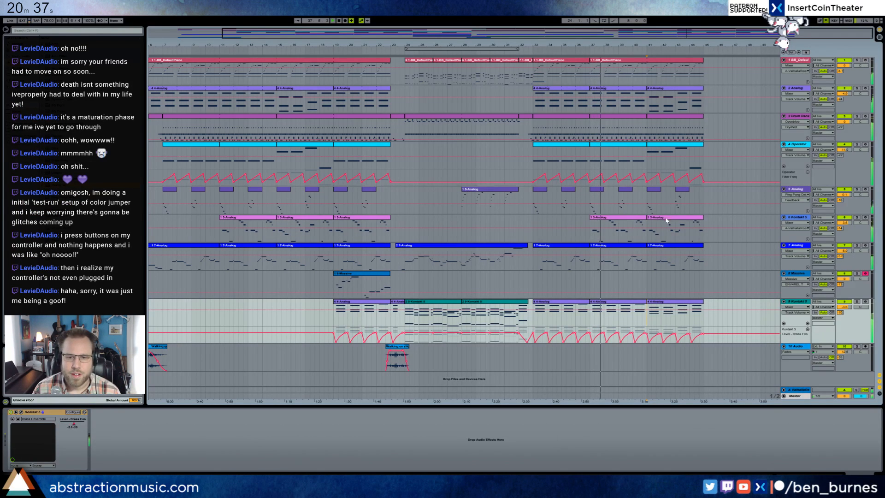
Step: Record a new melody on the Massive track from bar 41 to about bar 45, using the Kontakt melody at bar 37 as reference
{"action": "left_click", "coordinate": [437, 278]}
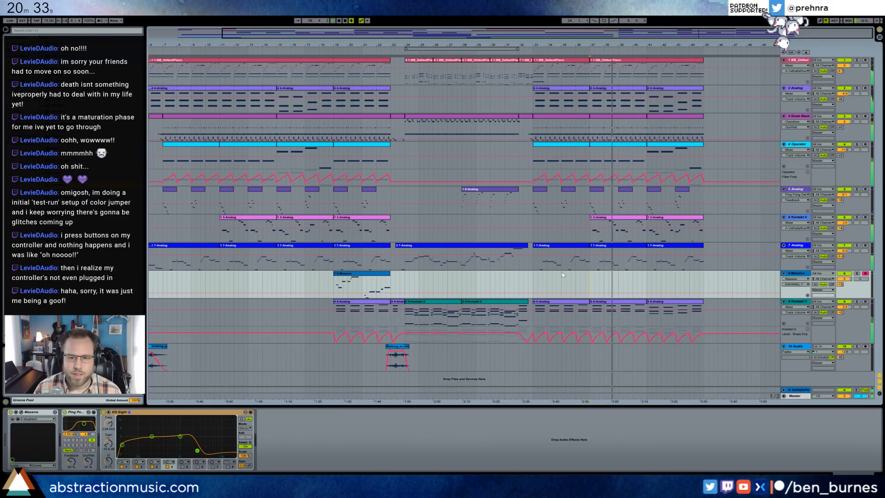
{"action": "double_click", "coordinate": [634, 233]}
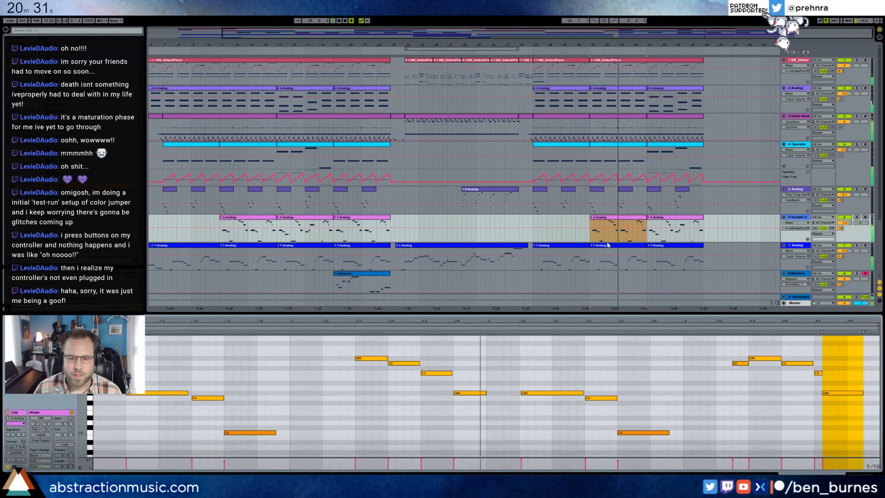
{"action": "left_click", "coordinate": [862, 478]}
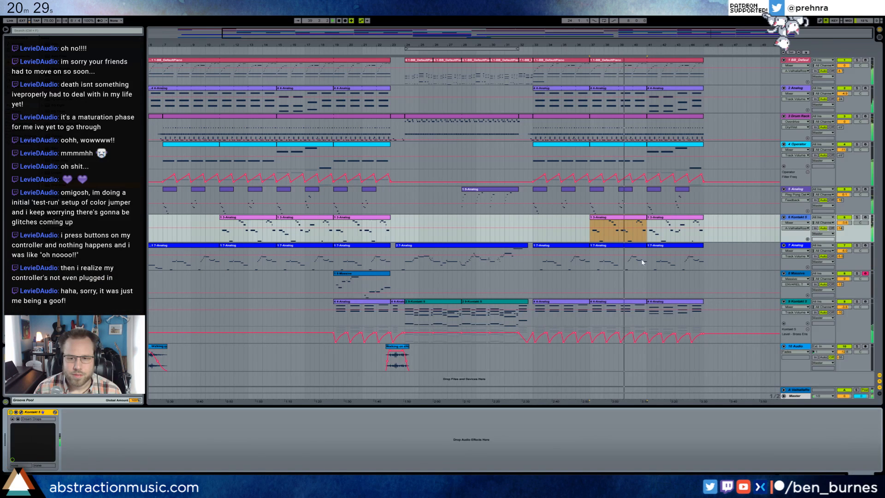
{"action": "left_click", "coordinate": [811, 286]}
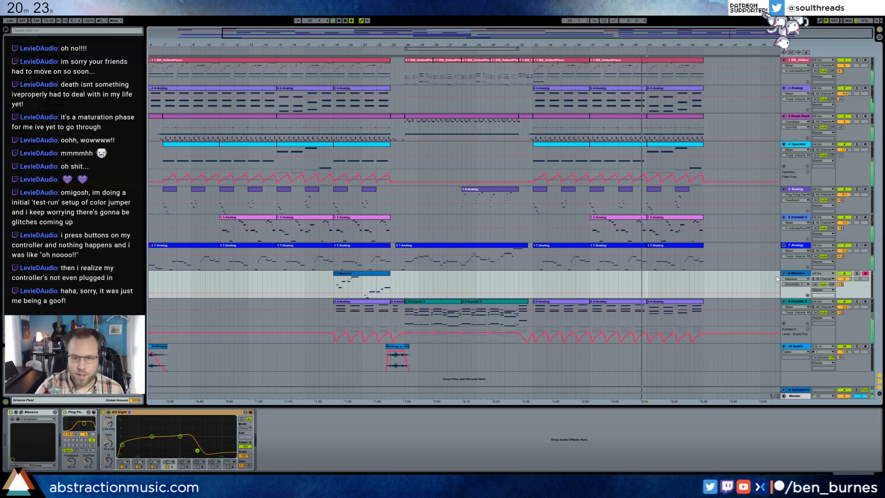
{"action": "key", "text": "F9"}
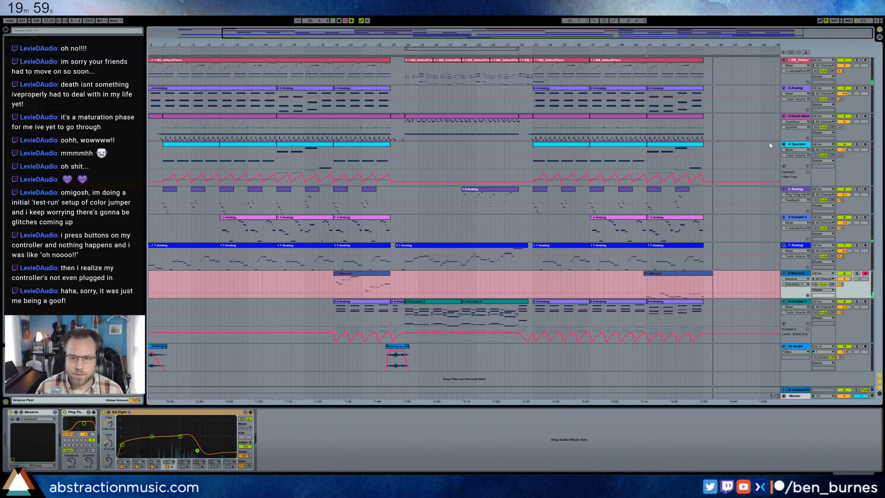
{"action": "key", "text": "space"}
Step: Transpose the new Massive clip's notes up an octave and add a long closing note at bar 45
{"action": "double_click", "coordinate": [675, 290]}
{"action": "left_click", "coordinate": [633, 371]}
{"action": "key", "text": "ctrl+a"}
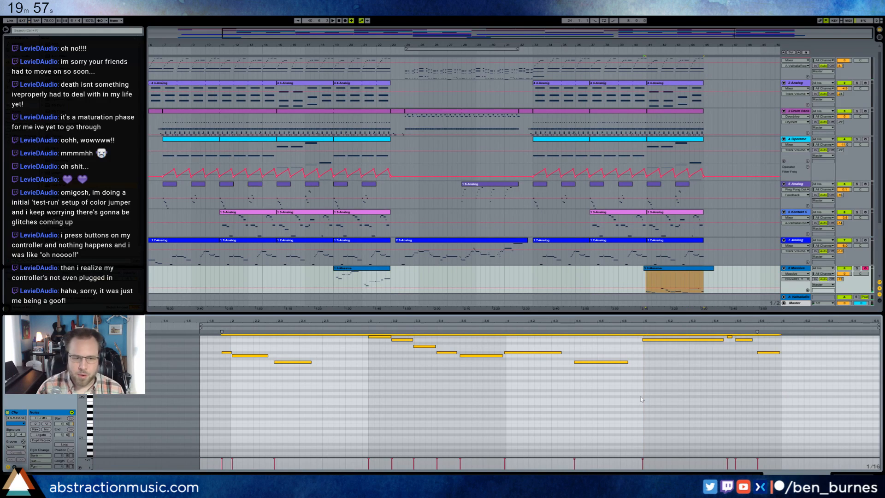
{"action": "key", "text": "shift+Up"}
{"action": "key", "text": "space"}
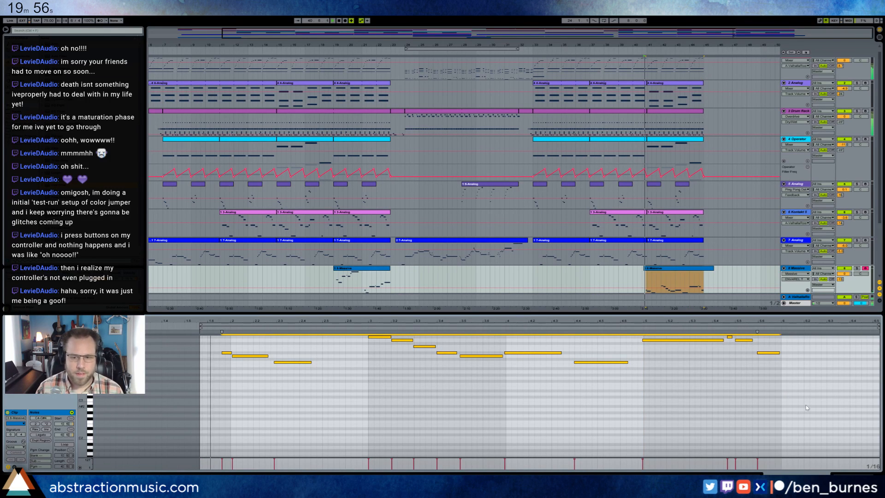
{"action": "left_click", "coordinate": [784, 363]}
{"action": "left_click_drag", "start_coordinate": [785, 363], "coordinate": [850, 363]}
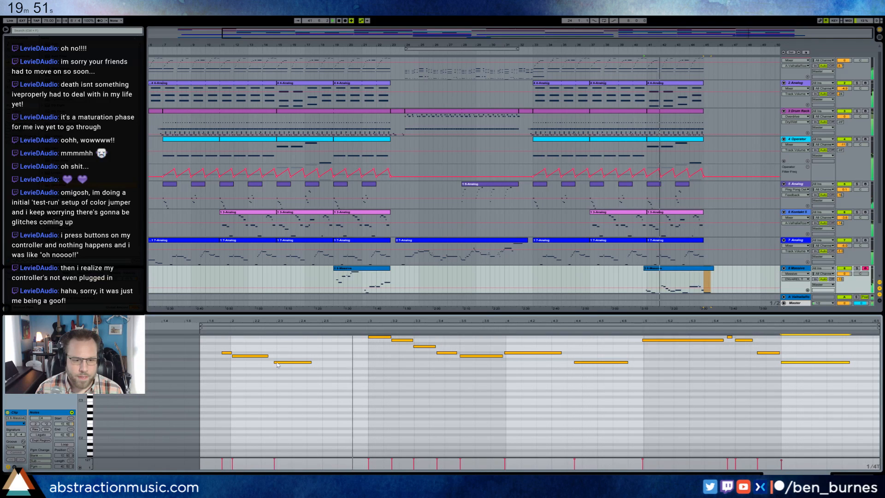
Step: Tighten the Massive melody's timing by moving the third note earlier, shifting the two bar 43 notes, and shortening the first of them
{"action": "left_click_drag", "start_coordinate": [284, 365], "coordinate": [271, 365]}
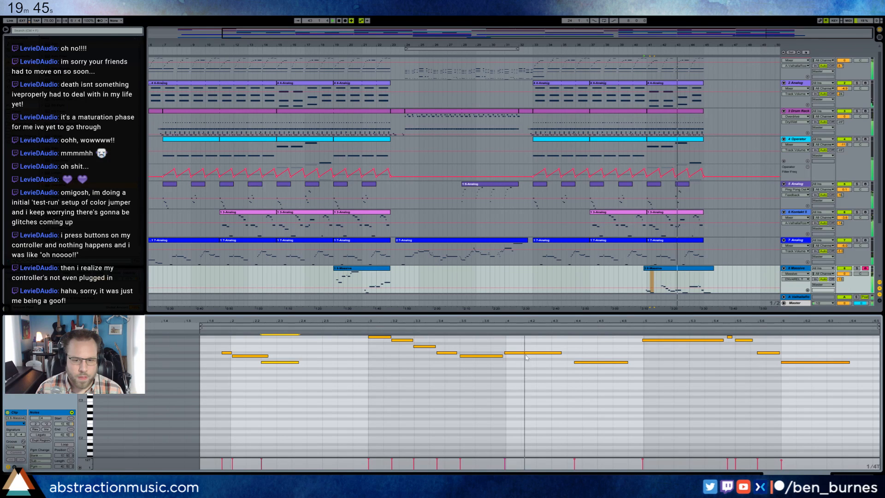
{"action": "left_click_drag", "start_coordinate": [512, 353], "coordinate": [542, 353]}
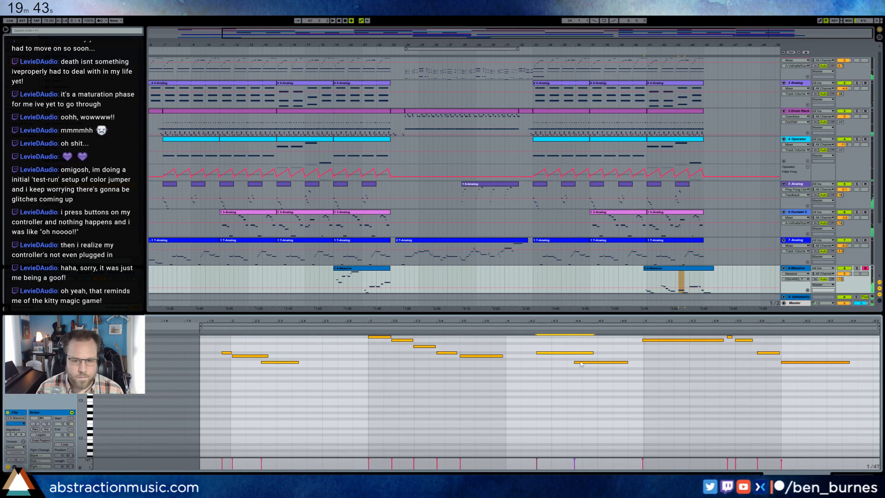
{"action": "left_click", "coordinate": [542, 373]}
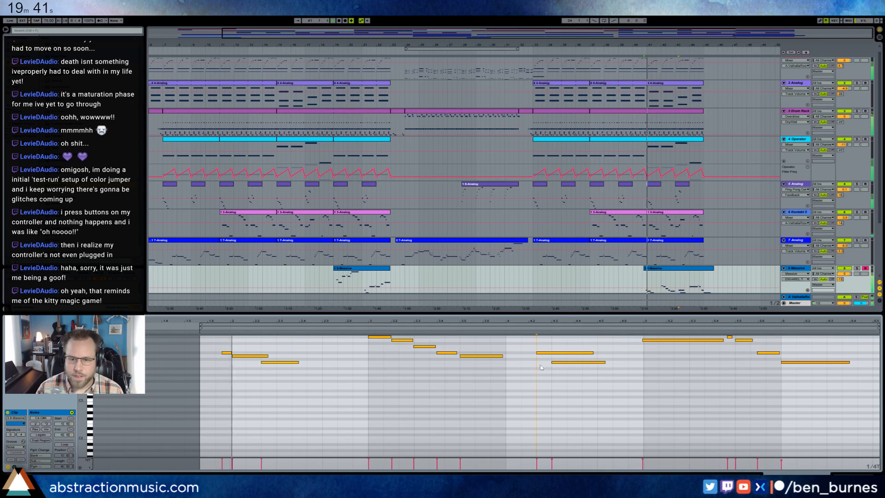
{"action": "left_click_drag", "start_coordinate": [593, 352], "coordinate": [560, 353]}
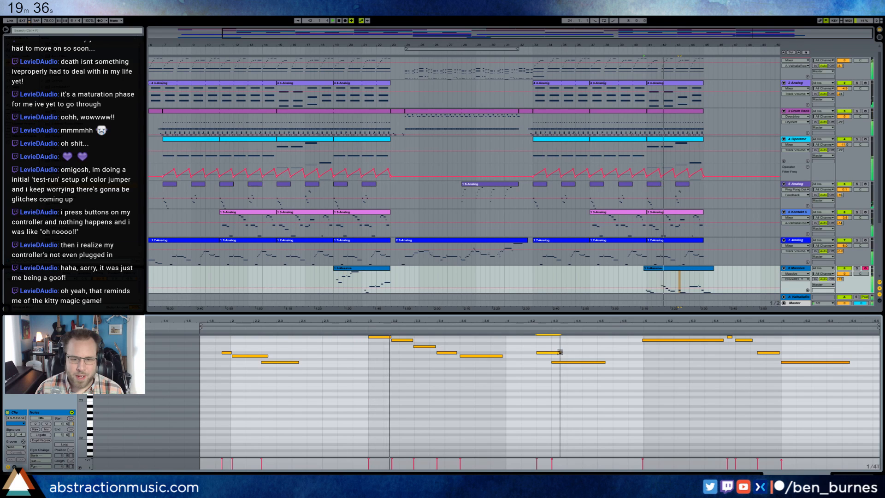
{"action": "left_click", "coordinate": [504, 381]}
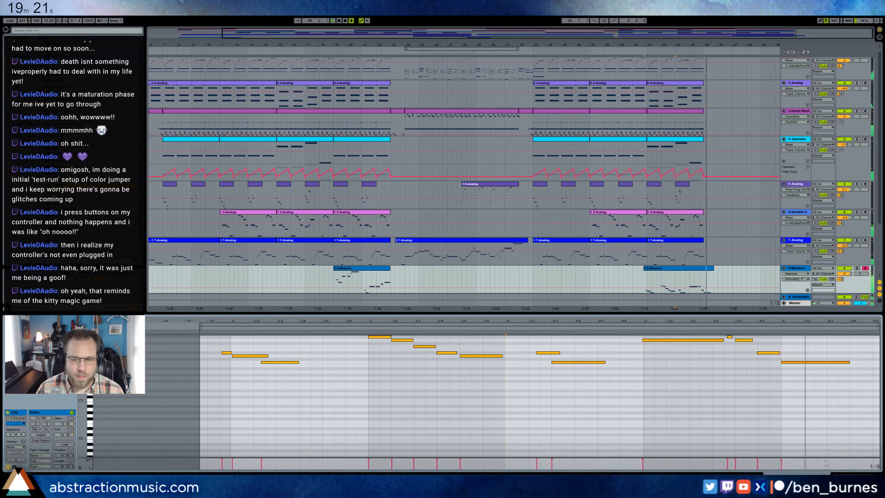
{"action": "key", "text": "space"}
{"action": "key", "text": "shift+Tab"}
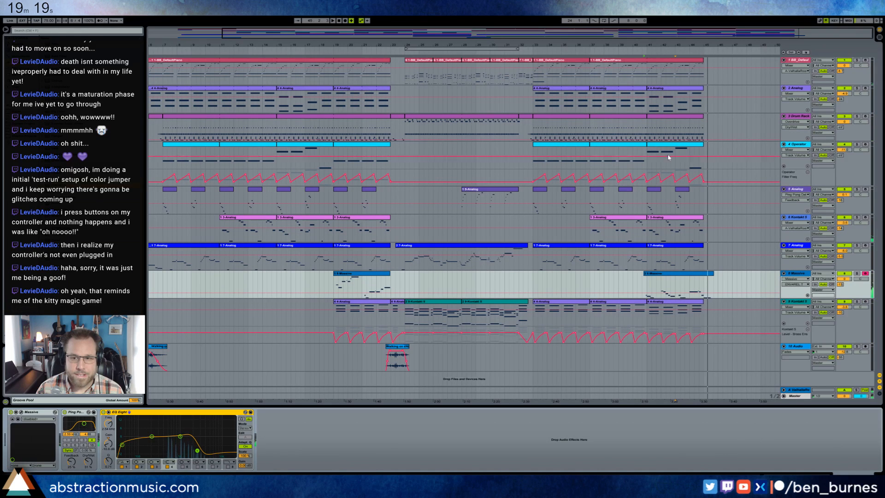
Step: Copy the Operator clip at bar 37 to bar 45
{"action": "left_click", "coordinate": [621, 145]}
{"action": "key", "text": "ctrl+c"}
{"action": "left_click", "coordinate": [704, 155]}
{"action": "key", "text": "ctrl+v"}
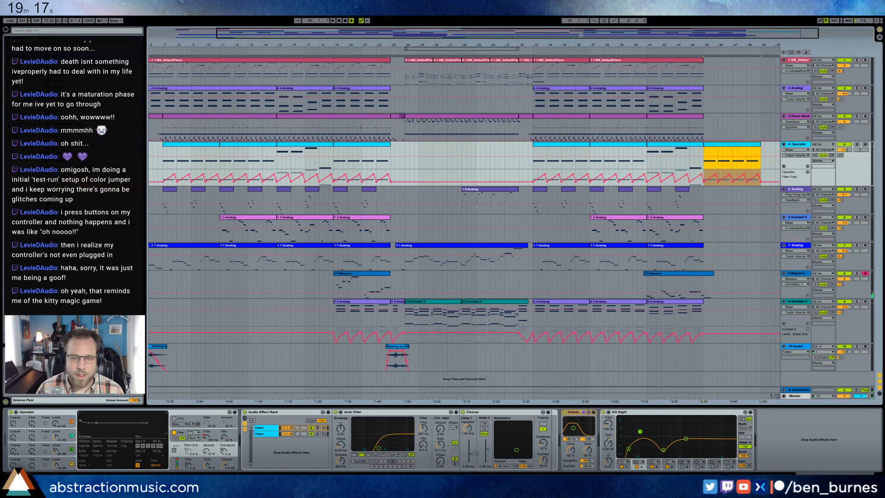
Step: Continue the piano, track 2 Analog and Drum Rack parts through bar 48, using the bar 33 clip for the Analog track
{"action": "left_click_drag", "start_coordinate": [509, 36], "coordinate": [509, 20]}
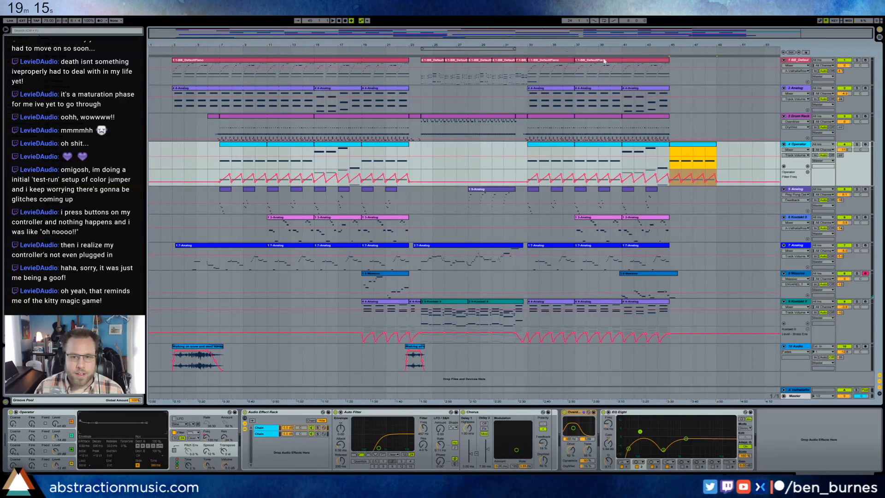
{"action": "left_click_drag", "start_coordinate": [668, 60], "coordinate": [715, 67]}
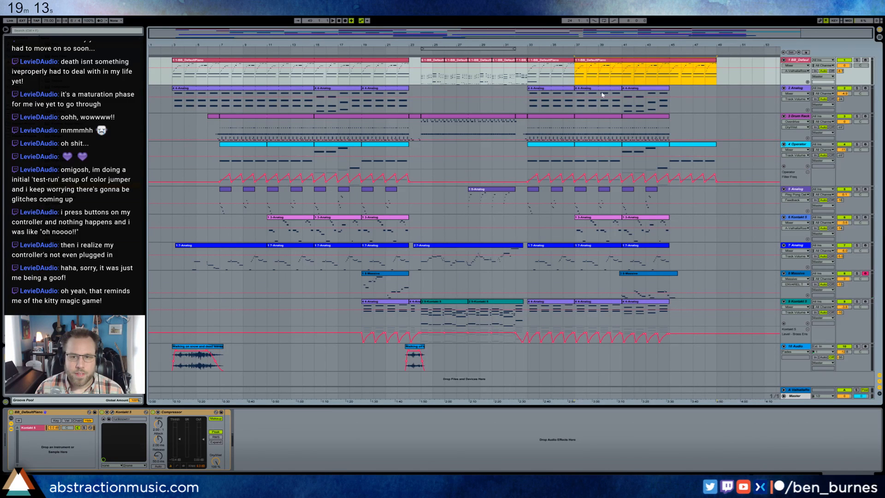
{"action": "left_click", "coordinate": [549, 92]}
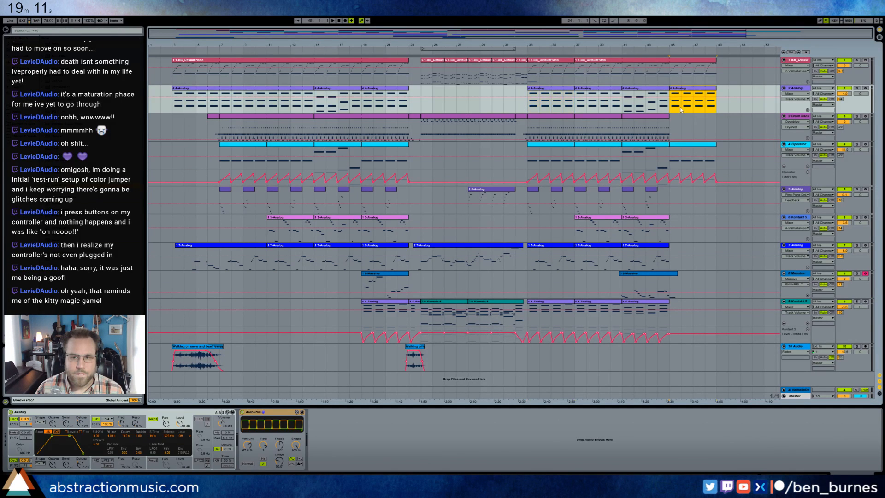
{"action": "left_click", "coordinate": [663, 121]}
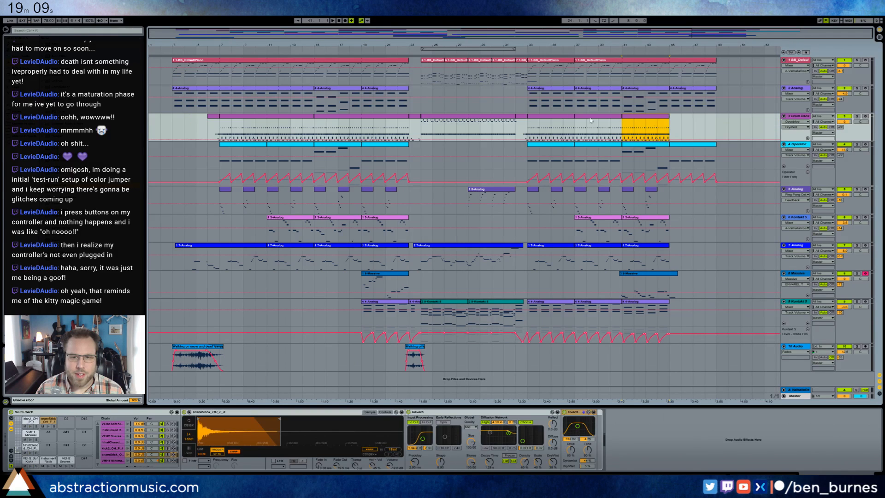
{"action": "left_click_drag", "start_coordinate": [658, 129], "coordinate": [716, 125]}
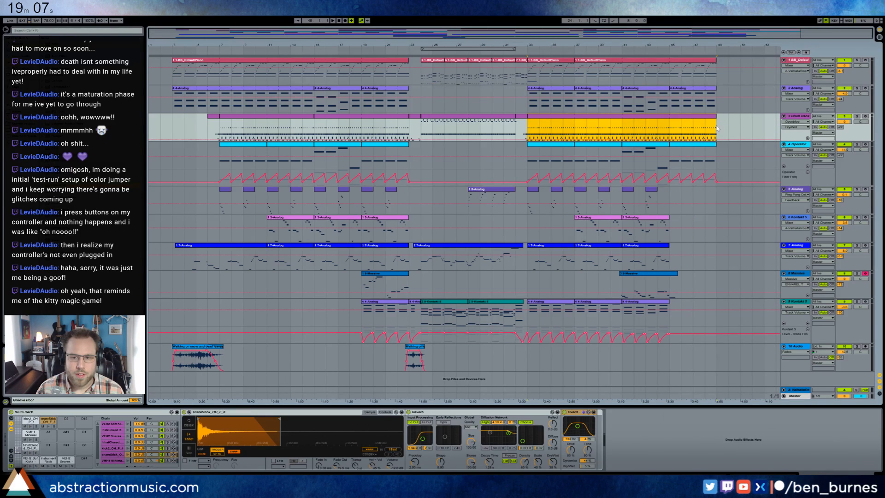
Step: Copy the track 5 Analog clips at bars 33 and 35 to bars 45 and 47, and listen to the extended section
{"action": "left_click", "coordinate": [535, 192]}
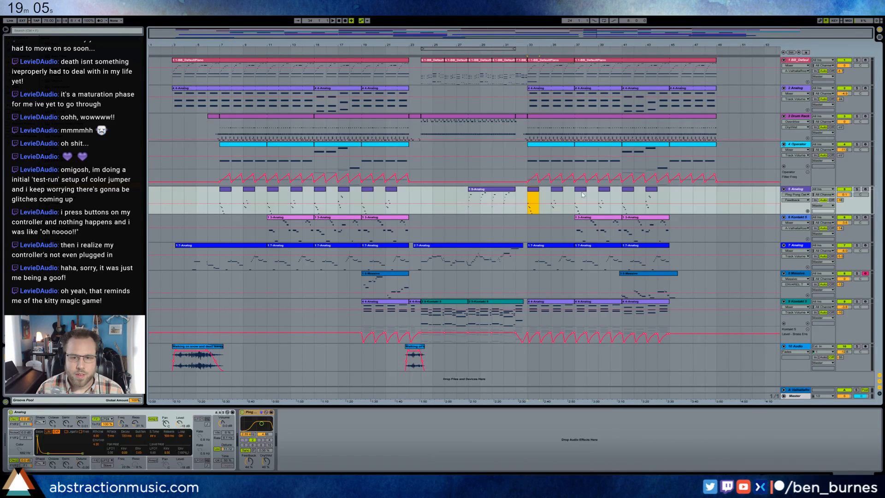
{"action": "left_click", "coordinate": [670, 195]}
{"action": "key", "text": "ctrl+v"}
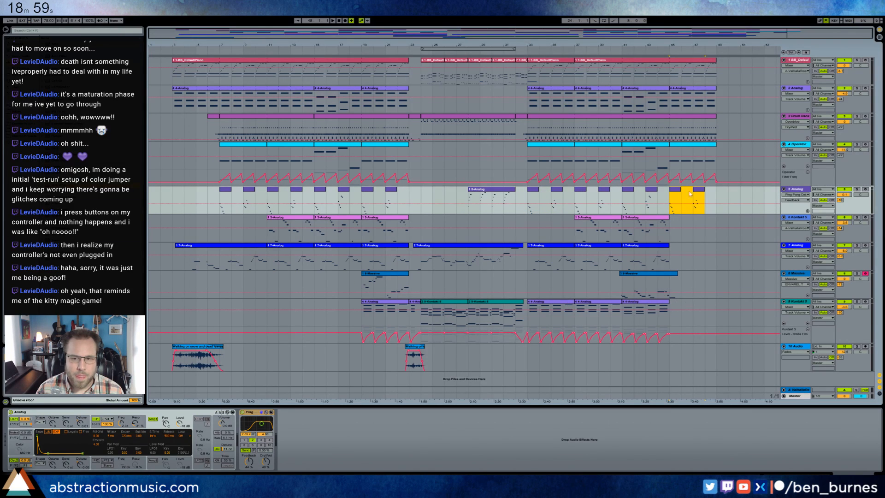
{"action": "left_click", "coordinate": [670, 170]}
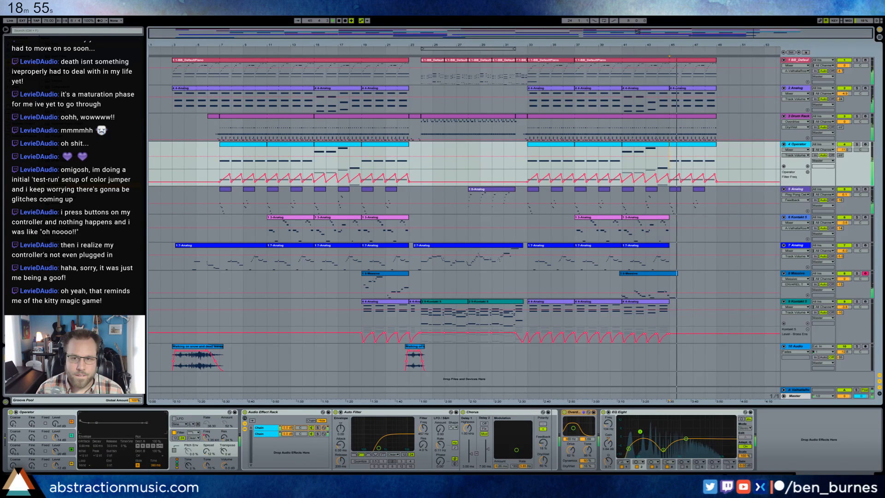
{"action": "left_click_drag", "start_coordinate": [637, 32], "coordinate": [682, 33]}
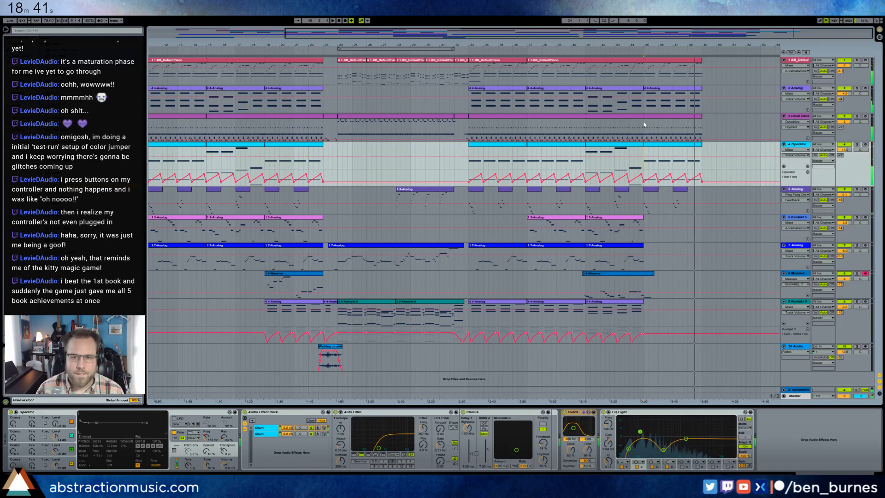
Step: Lower the velocity of the two lowest note rows in the Drum Rack clip at bar 45
{"action": "left_click_drag", "start_coordinate": [644, 124], "coordinate": [702, 124]}
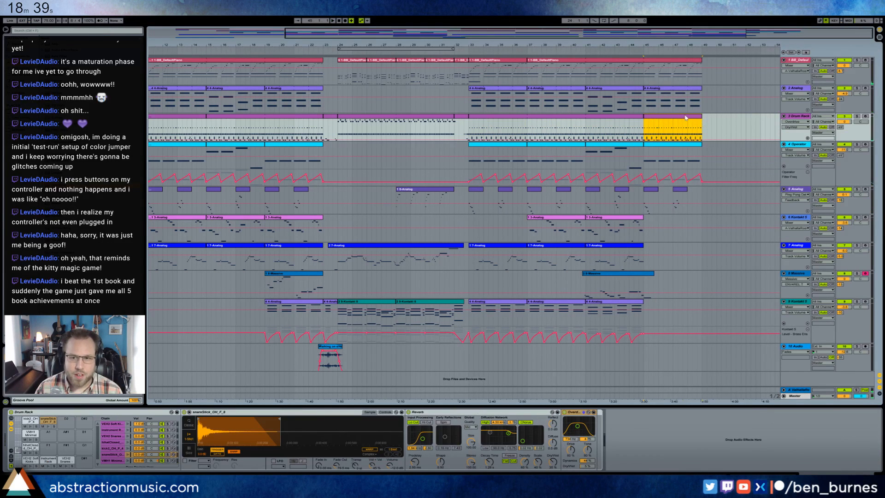
{"action": "double_click", "coordinate": [686, 116]}
{"action": "left_click", "coordinate": [99, 386]}
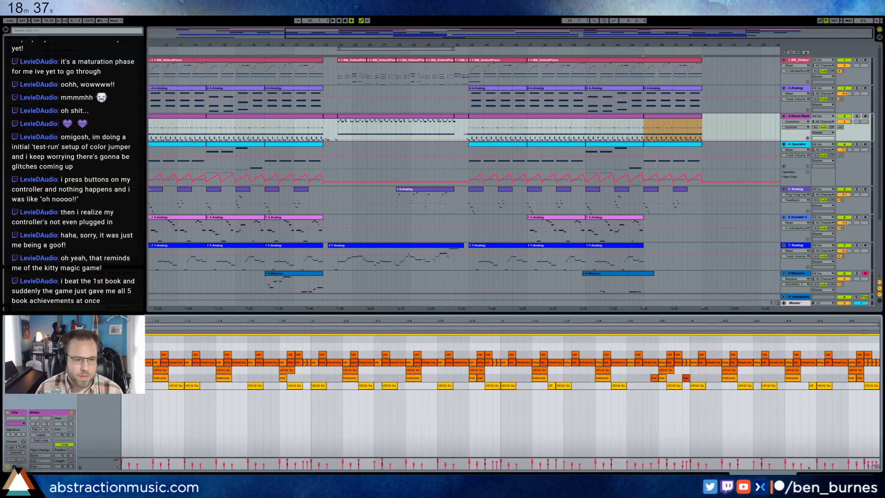
{"action": "left_click", "coordinate": [99, 378], "text": "shift"}
{"action": "left_click_drag", "start_coordinate": [122, 460], "coordinate": [122, 462]}
{"action": "key", "text": "space"}
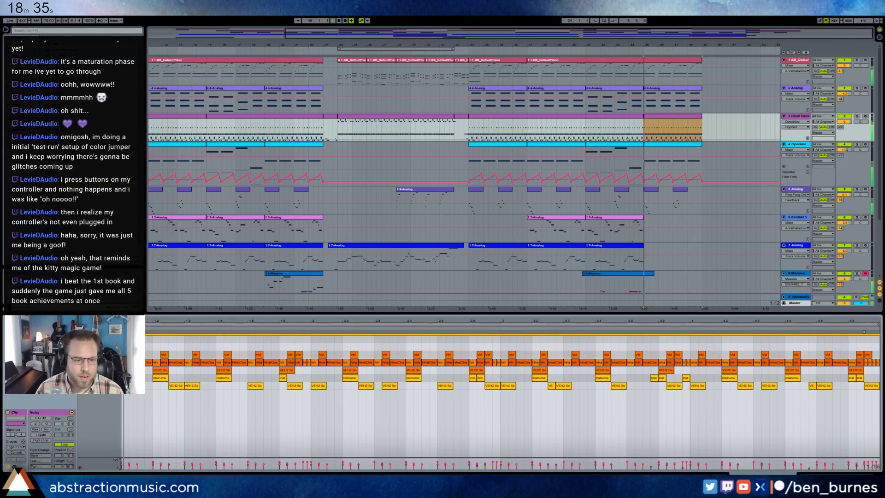
Step: Deactivate the notes in the top row of the Drum Rack clip at bar 45 while auditioning it
{"action": "left_click", "coordinate": [100, 362]}
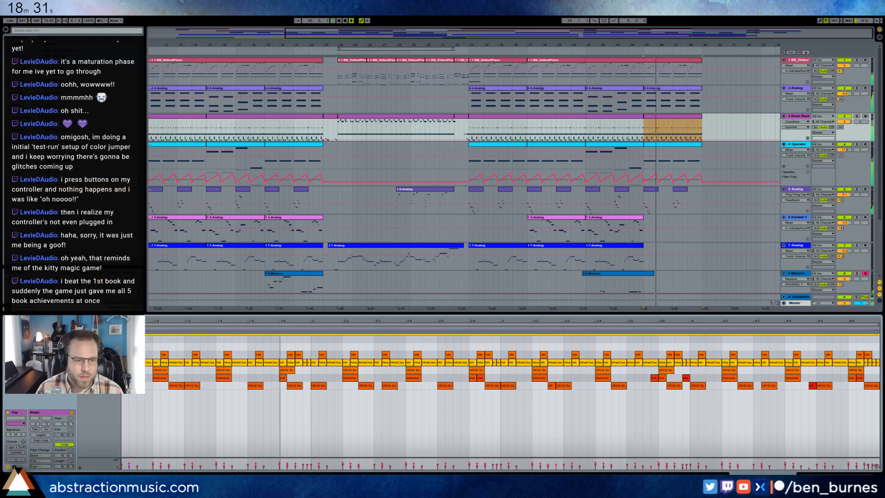
{"action": "left_click", "coordinate": [100, 355]}
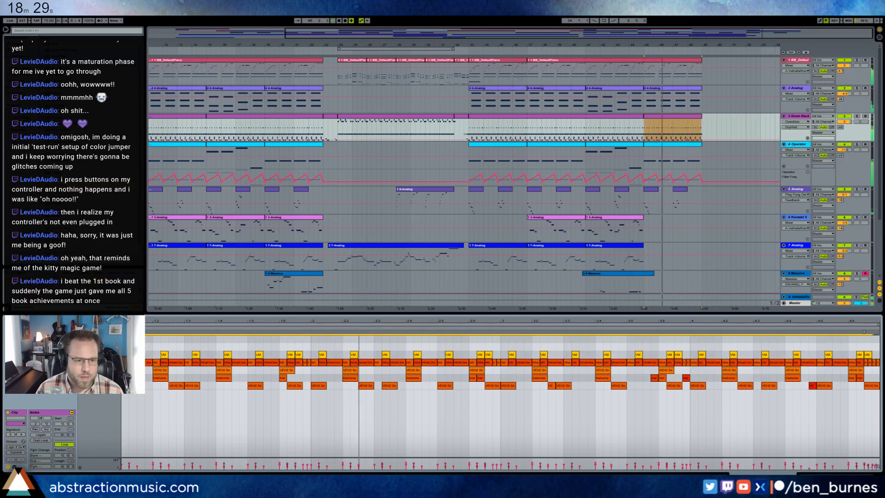
{"action": "key", "text": "0"}
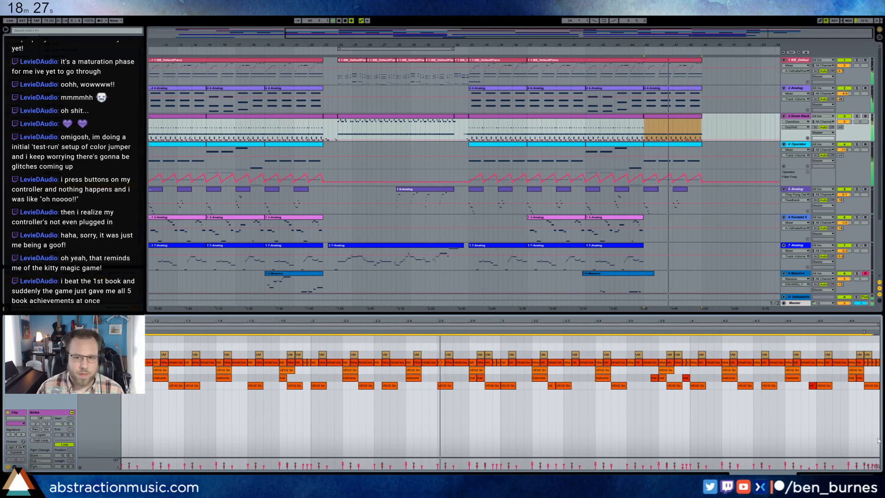
{"action": "key", "text": "shift+Tab"}
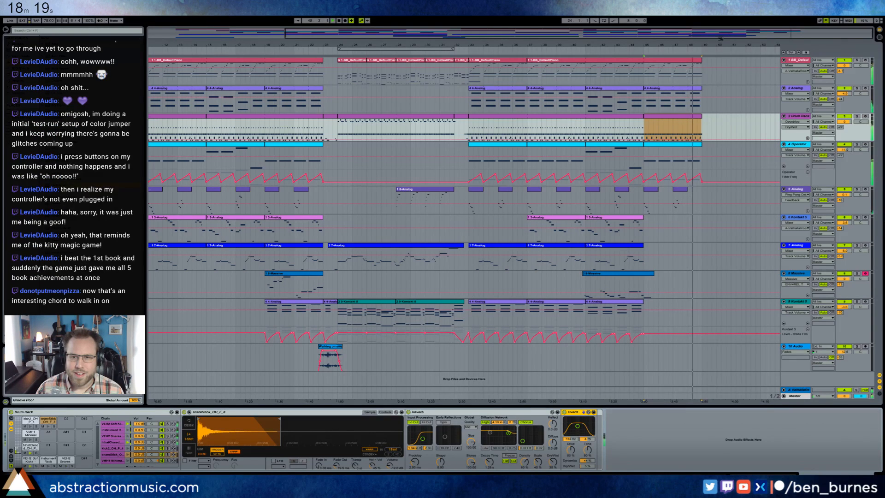
Step: Listen to the arrangement from bar 37 and extend the piano clip through bar 52
{"action": "left_click_drag", "start_coordinate": [720, 38], "coordinate": [733, 53]}
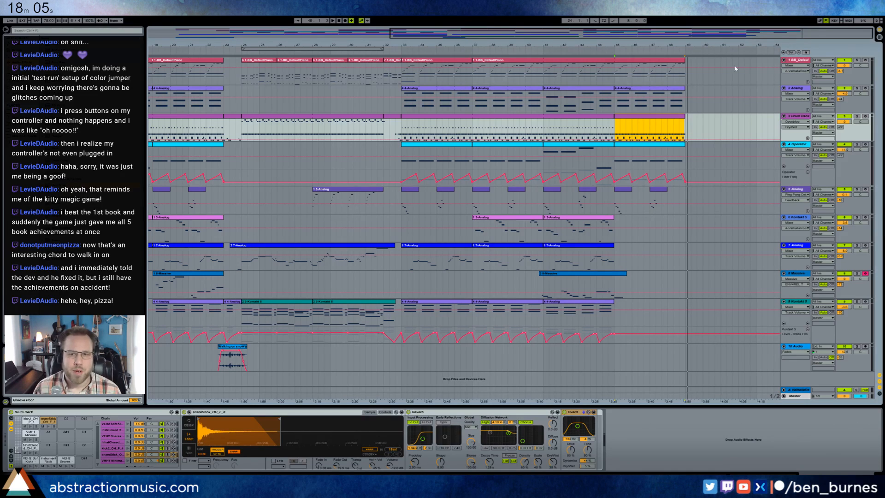
{"action": "left_click_drag", "start_coordinate": [737, 37], "coordinate": [756, 33]}
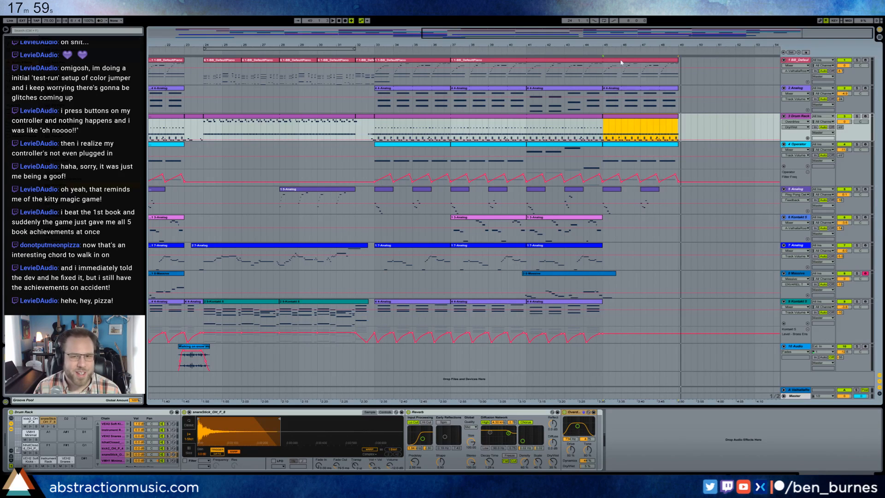
{"action": "left_click", "coordinate": [452, 77]}
{"action": "key", "text": "space"}
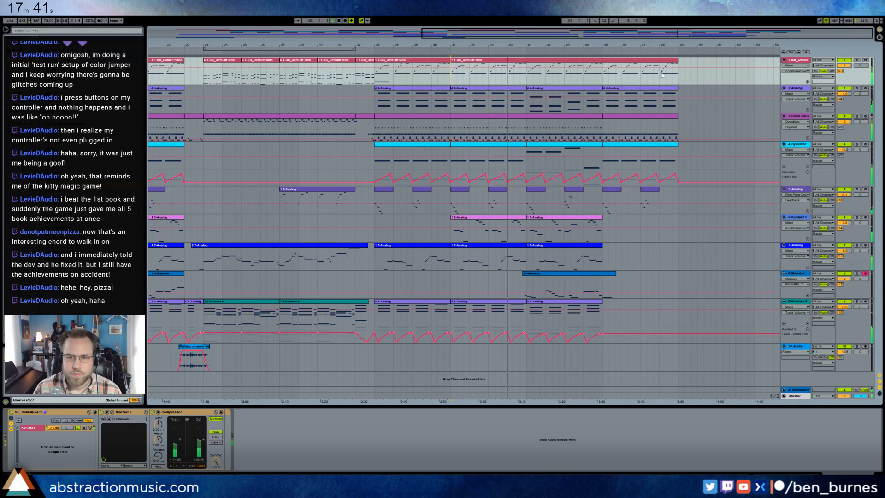
{"action": "left_click_drag", "start_coordinate": [678, 68], "coordinate": [755, 68]}
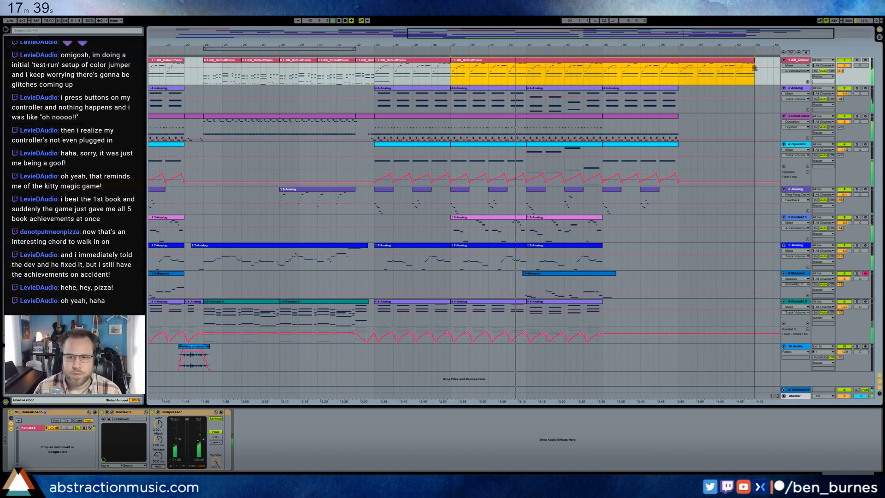
Step: Copy the opening walking sound clip on the track 10 Audio to just before bar 49
{"action": "double_click", "coordinate": [738, 34]}
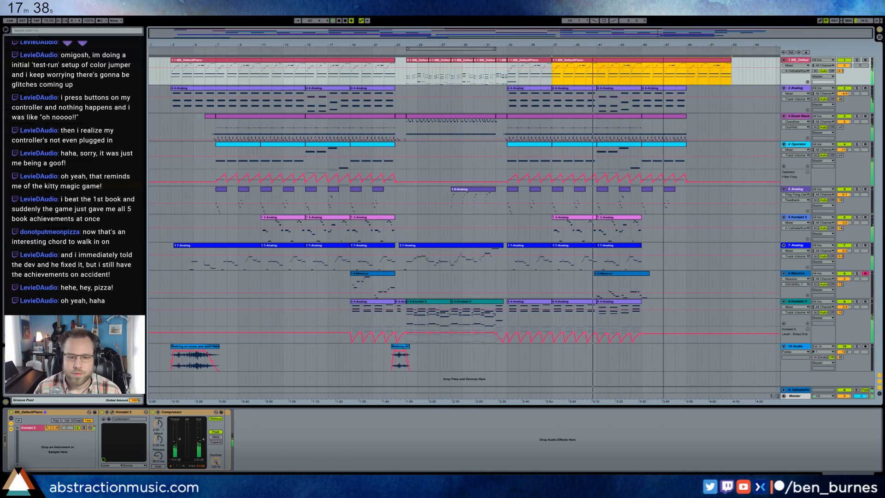
{"action": "left_click", "coordinate": [198, 348]}
{"action": "left_click", "coordinate": [685, 361]}
{"action": "key", "text": "ctrl+v"}
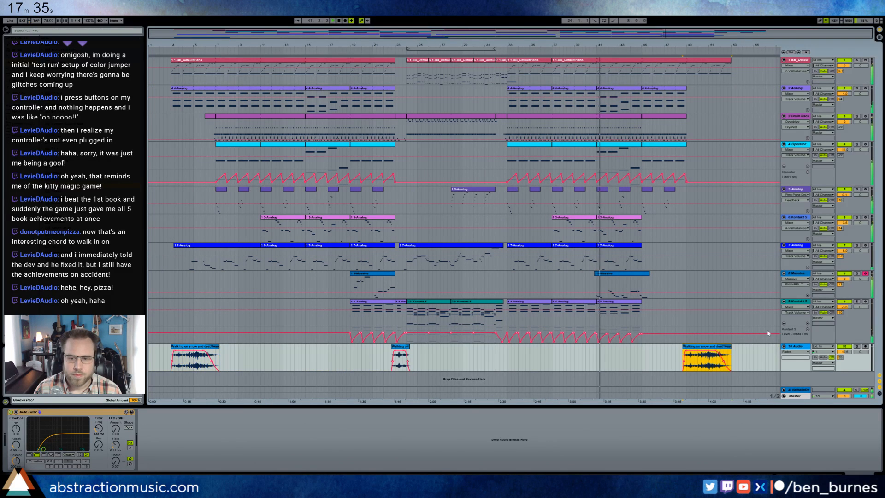
Step: Lengthen the copied walking clip to end past bar 53, keeping its start just before bar 49, and adjust its fade-out
{"action": "left_click_drag", "start_coordinate": [770, 44], "coordinate": [798, 83]}
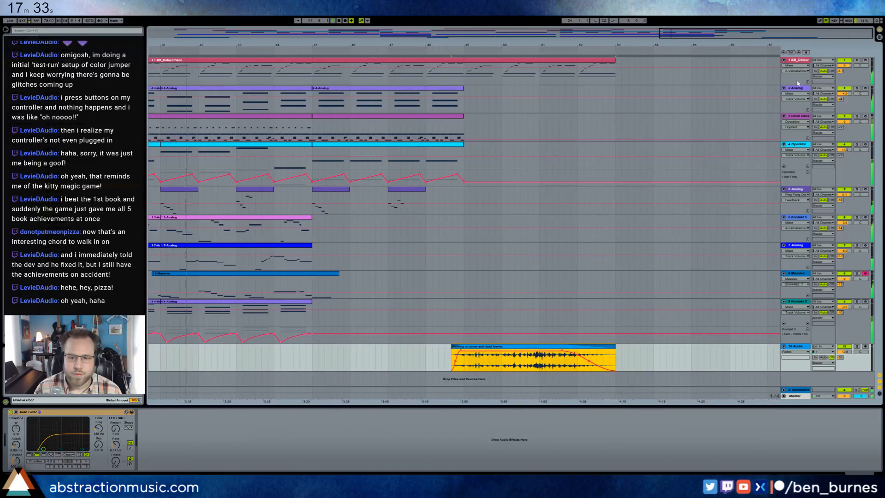
{"action": "left_click_drag", "start_coordinate": [560, 349], "coordinate": [579, 349]}
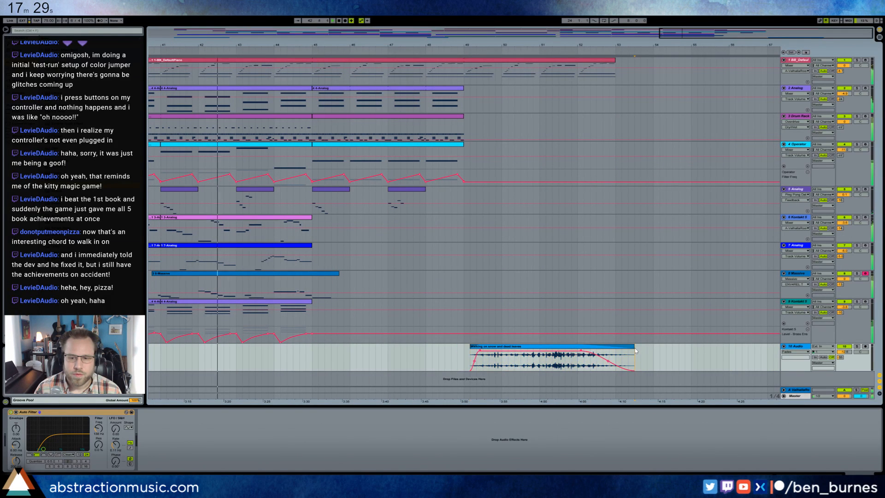
{"action": "left_click_drag", "start_coordinate": [635, 352], "coordinate": [659, 351]}
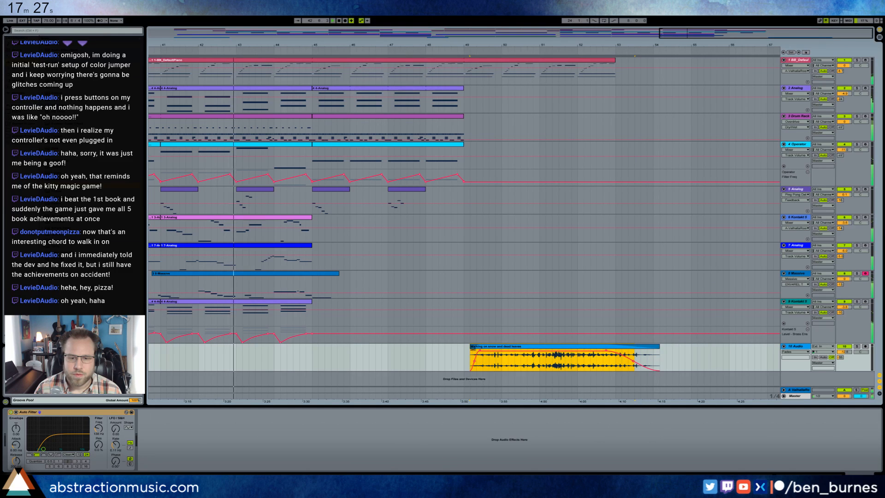
{"action": "left_click_drag", "start_coordinate": [480, 349], "coordinate": [461, 349]}
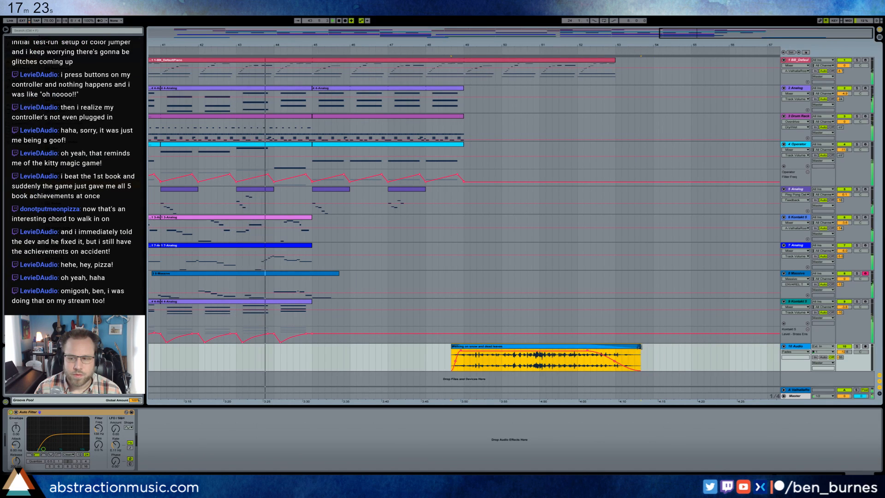
{"action": "left_click_drag", "start_coordinate": [641, 346], "coordinate": [593, 351]}
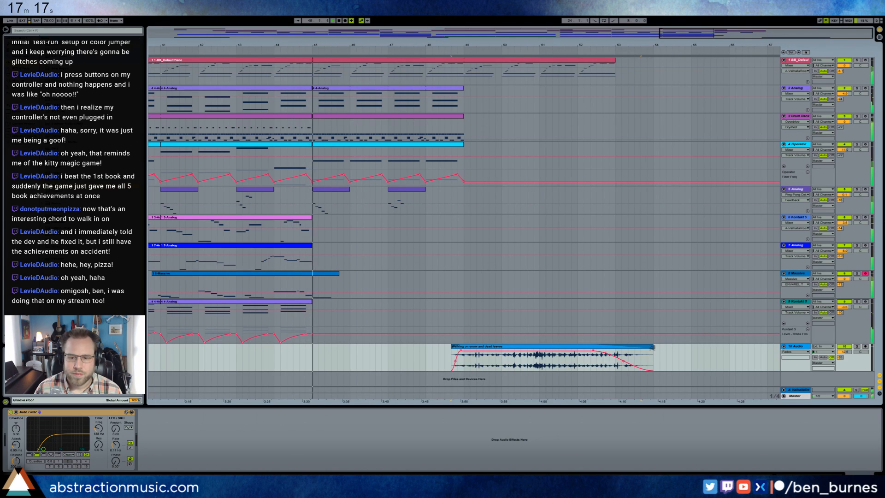
{"action": "left_click", "coordinate": [646, 346]}
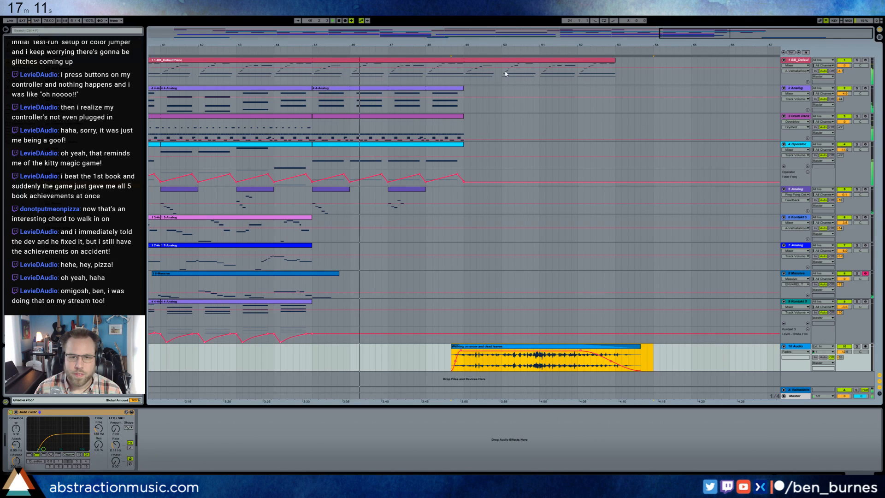
Step: Automate the piano Compressor's Output Gain with a curved fade-out from bar 49 to bar 53
{"action": "left_click", "coordinate": [518, 65]}
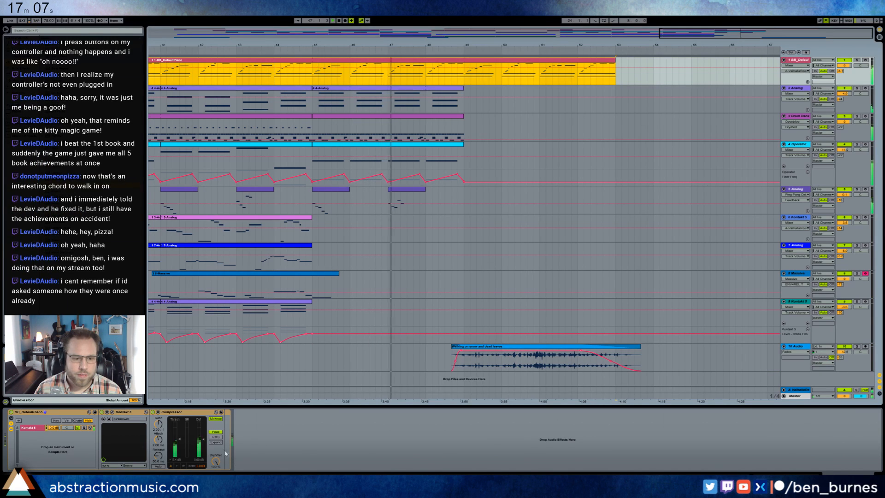
{"action": "left_click", "coordinate": [203, 439]}
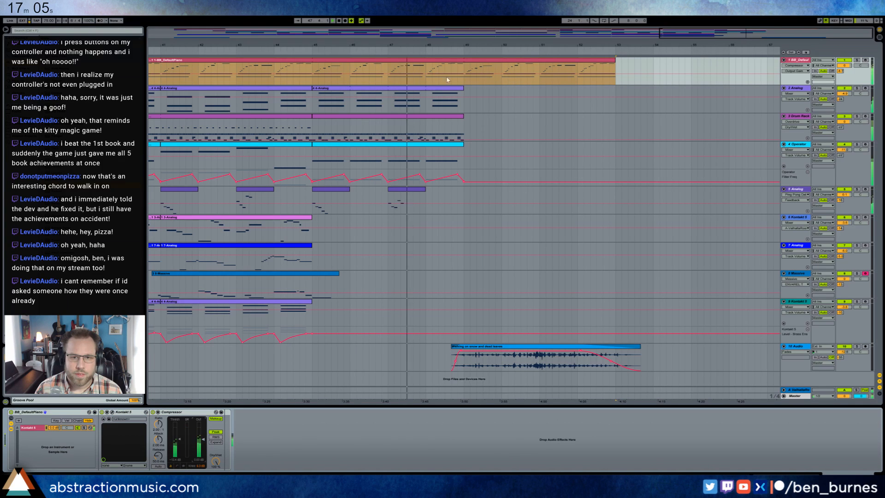
{"action": "left_click_drag", "start_coordinate": [464, 83], "coordinate": [514, 84]}
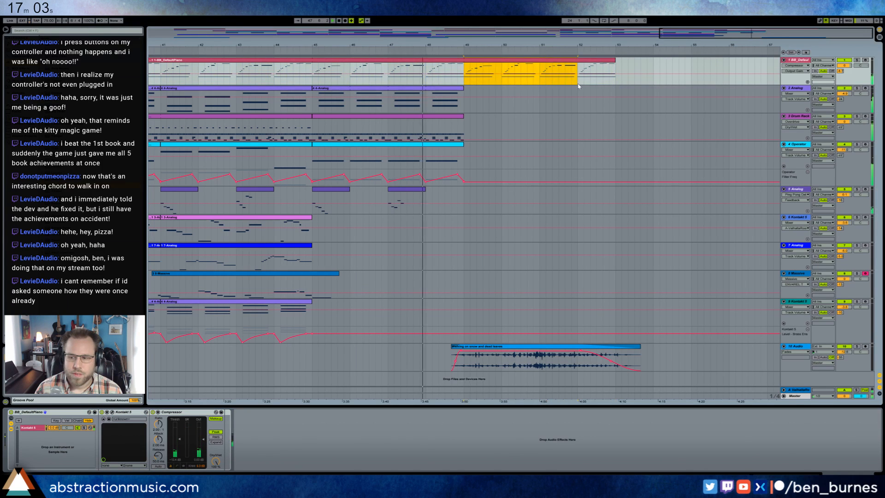
{"action": "left_click_drag", "start_coordinate": [578, 86], "coordinate": [604, 85]}
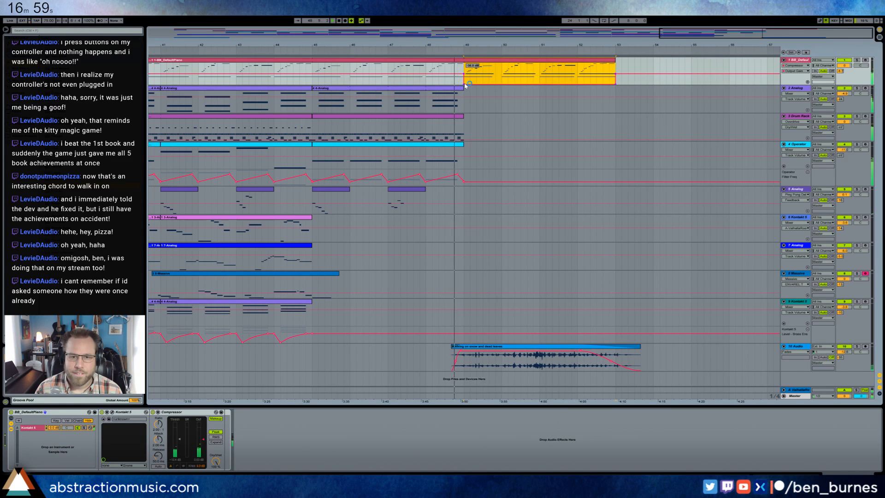
{"action": "left_click", "coordinate": [465, 85]}
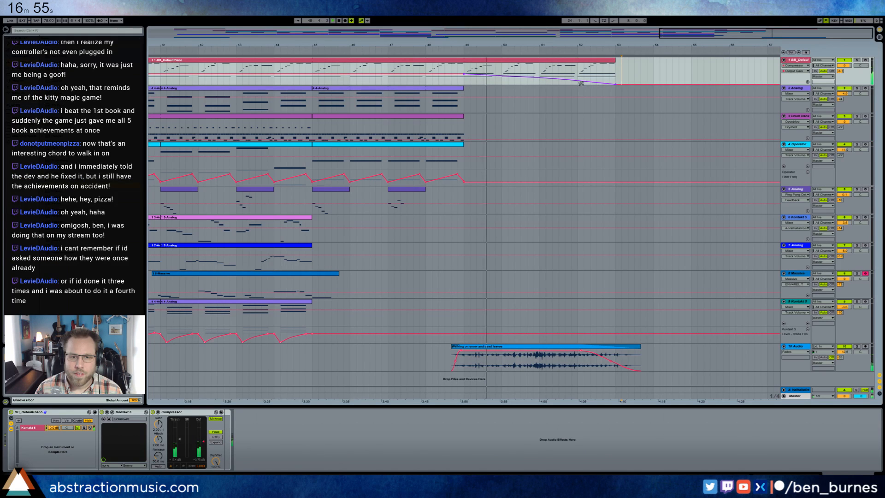
Step: Duplicate the four-bar Operator clip to bar 49 and add a Utility to the track with its Gain automation shown
{"action": "left_click", "coordinate": [431, 146]}
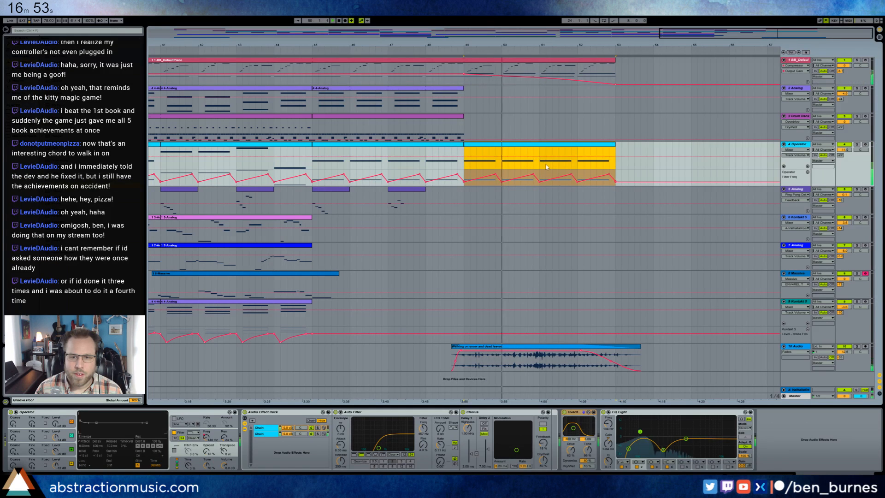
{"action": "left_click", "coordinate": [799, 147]}
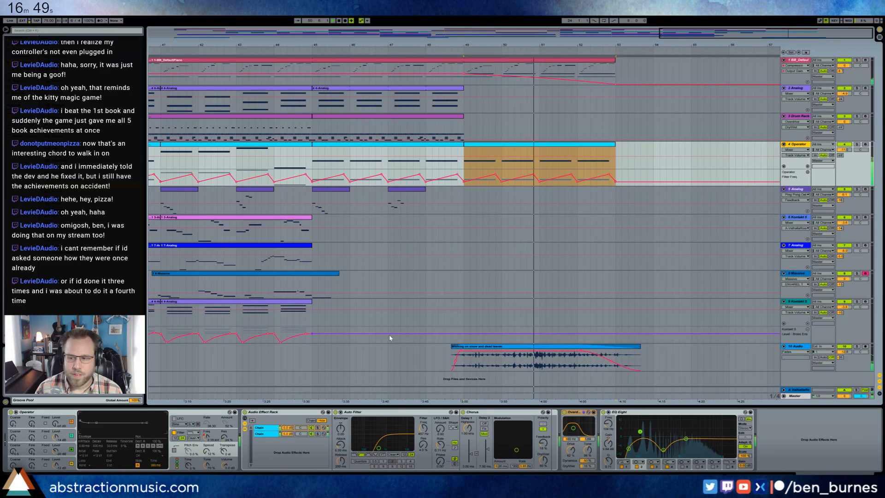
{"action": "left_click_drag", "start_coordinate": [78, 248], "coordinate": [802, 440]}
{"action": "left_click", "coordinate": [773, 432]}
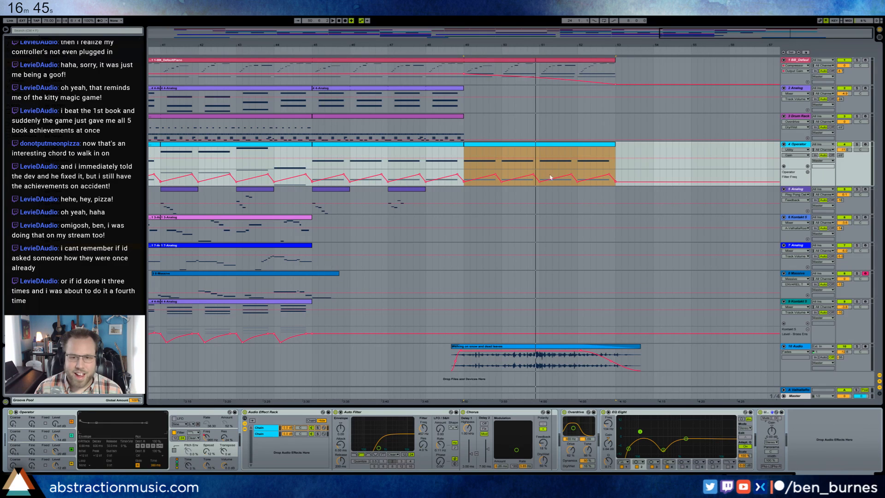
Step: Draw a curved Gain fade-out on the Operator track from bar 49 to just past bar 52, and trim its last clip to bar 52
{"action": "left_click_drag", "start_coordinate": [548, 158], "coordinate": [551, 169]}
{"action": "left_click", "coordinate": [616, 159]}
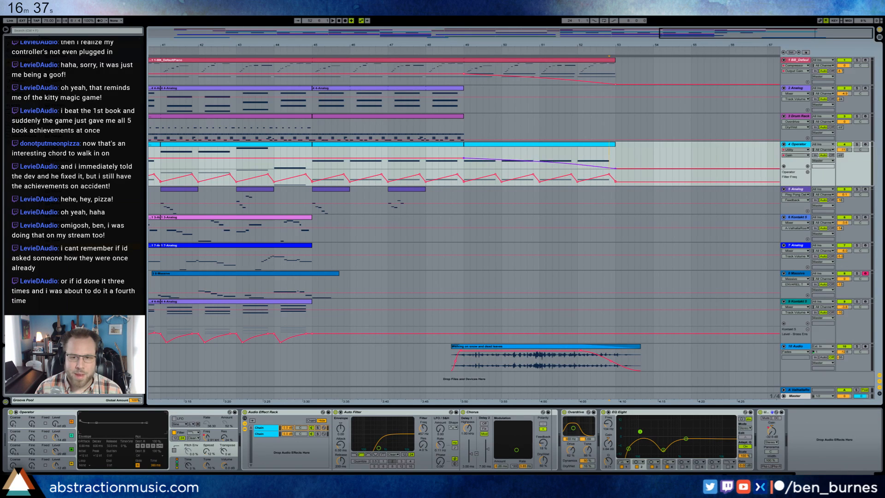
{"action": "key", "text": "space"}
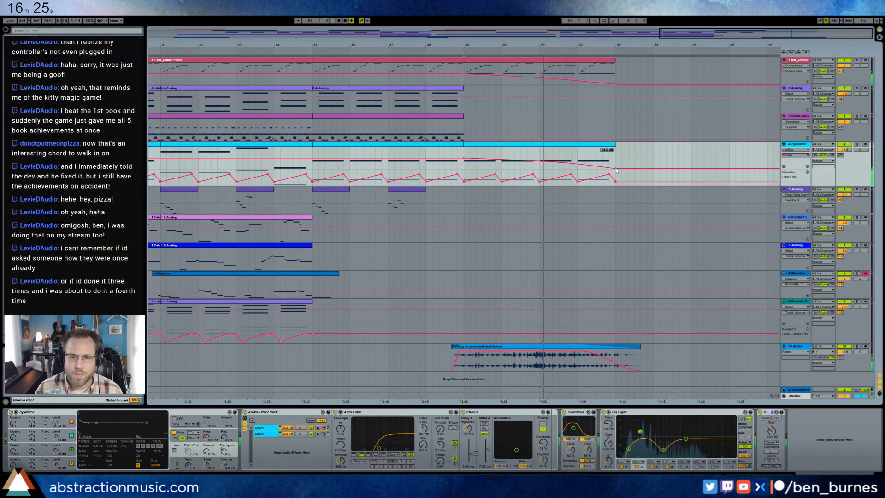
{"action": "left_click_drag", "start_coordinate": [616, 169], "coordinate": [589, 168]}
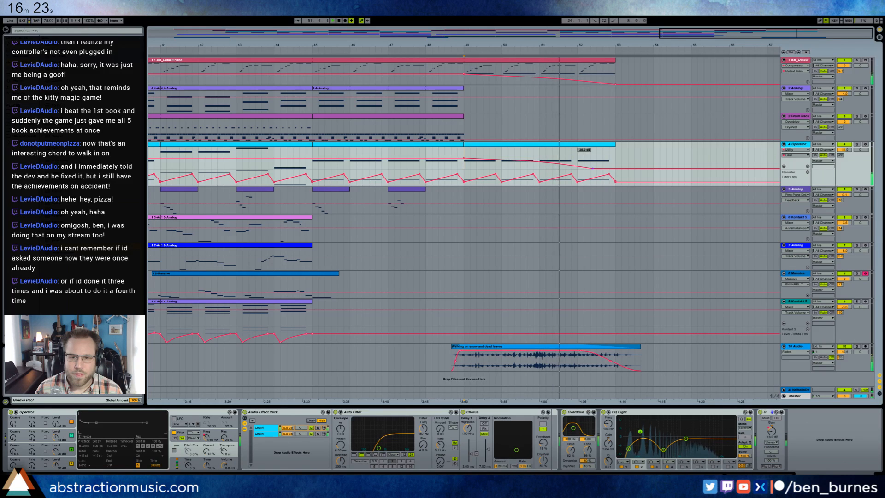
{"action": "left_click_drag", "start_coordinate": [615, 144], "coordinate": [580, 145]}
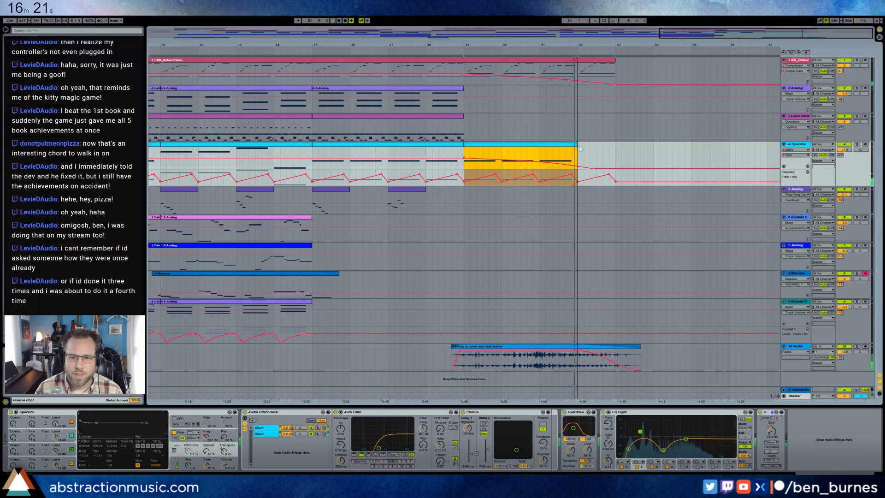
{"action": "left_click", "coordinate": [603, 156]}
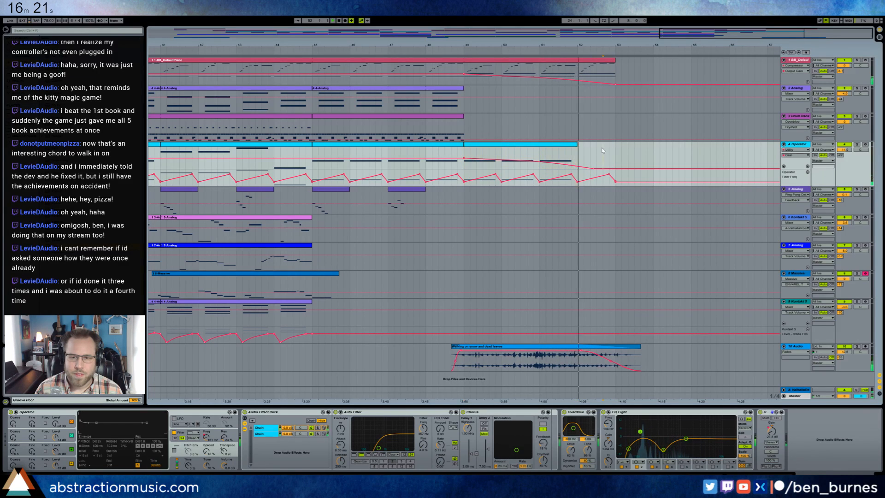
Step: Start the last walking clip's fade-out earlier, around bar 51, and shorten the clip to end shortly after bar 53
{"action": "left_click", "coordinate": [625, 346]}
{"action": "left_click_drag", "start_coordinate": [581, 351], "coordinate": [537, 351]}
{"action": "mouse_move", "coordinate": [639, 346]}
{"action": "left_mouse_down"}
{"action": "mouse_move", "coordinate": [618, 345]}
{"action": "mouse_move", "coordinate": [629, 345]}
{"action": "left_mouse_up"}
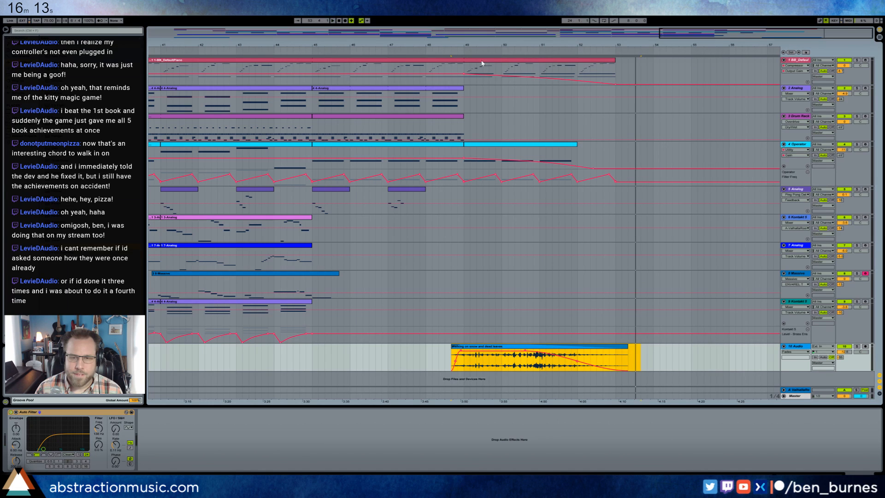
Step: Play the song from its opening while adjusting the master's EQ Eight and Multiband Dynamics and lowering its Glue Compressor threshold
{"action": "double_click", "coordinate": [583, 33]}
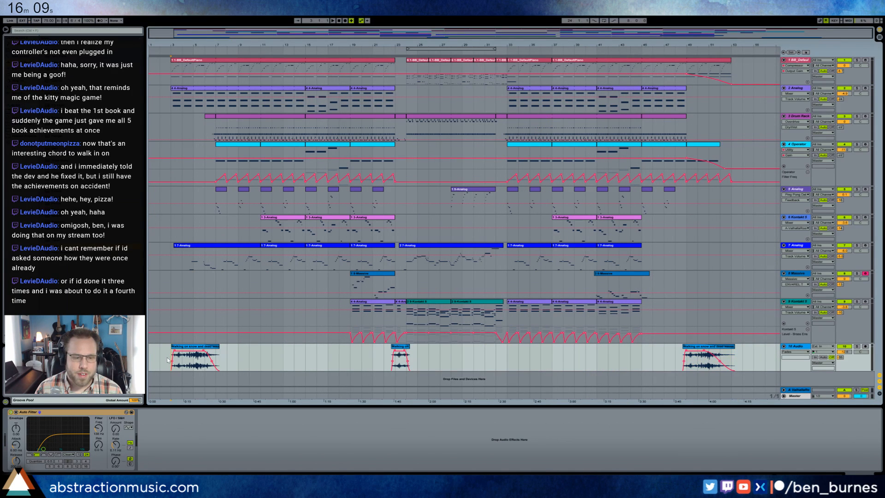
{"action": "key", "text": "space"}
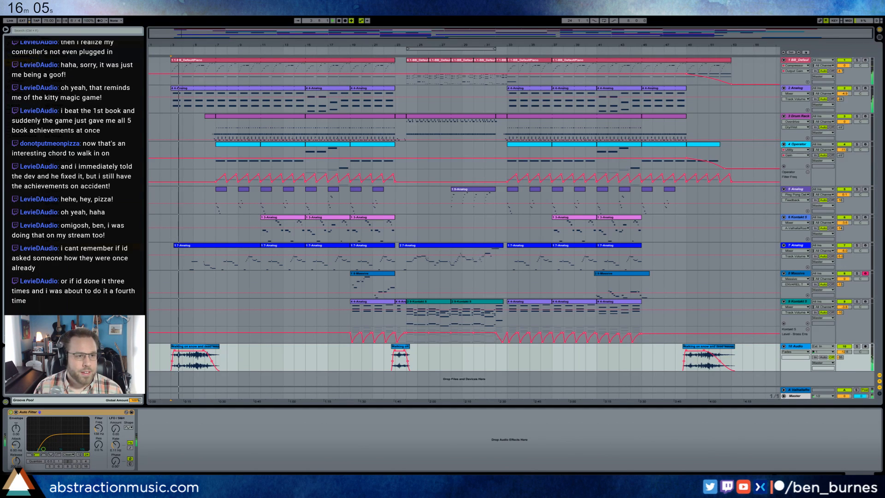
{"action": "left_click", "coordinate": [795, 396]}
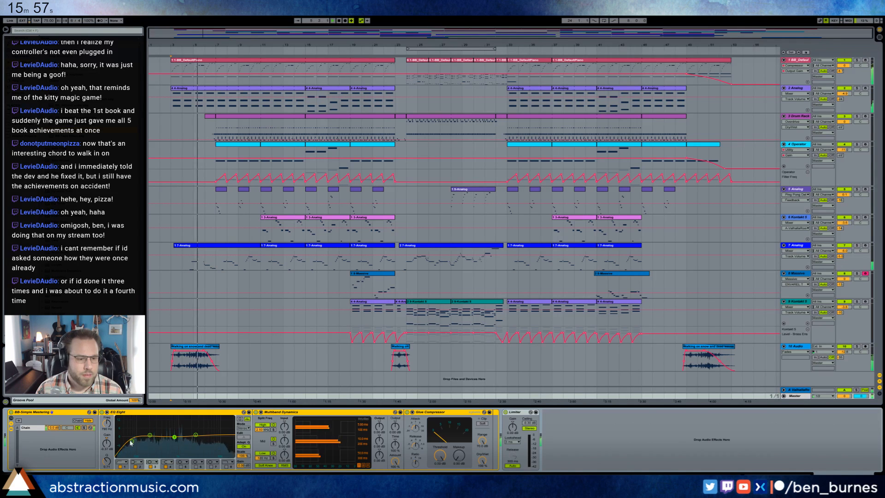
{"action": "left_click_drag", "start_coordinate": [132, 441], "coordinate": [131, 440]}
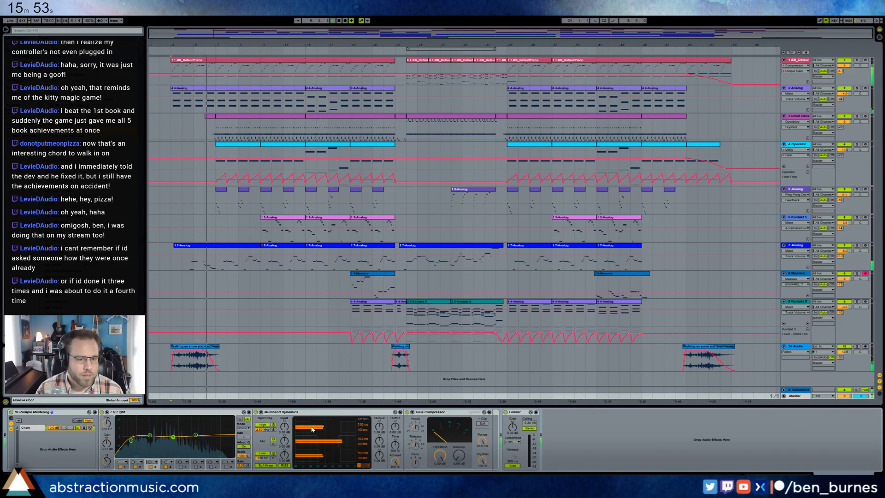
{"action": "left_click_drag", "start_coordinate": [309, 425], "coordinate": [309, 424]}
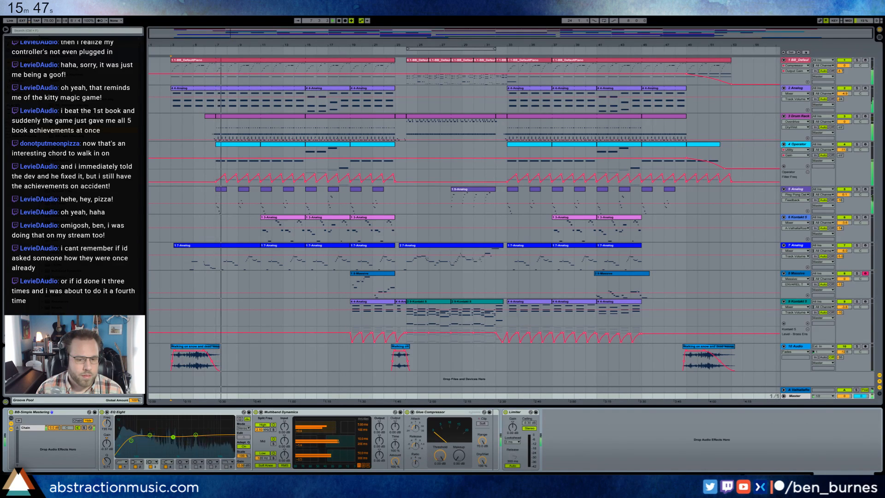
{"action": "left_click_drag", "start_coordinate": [439, 455], "coordinate": [439, 475]}
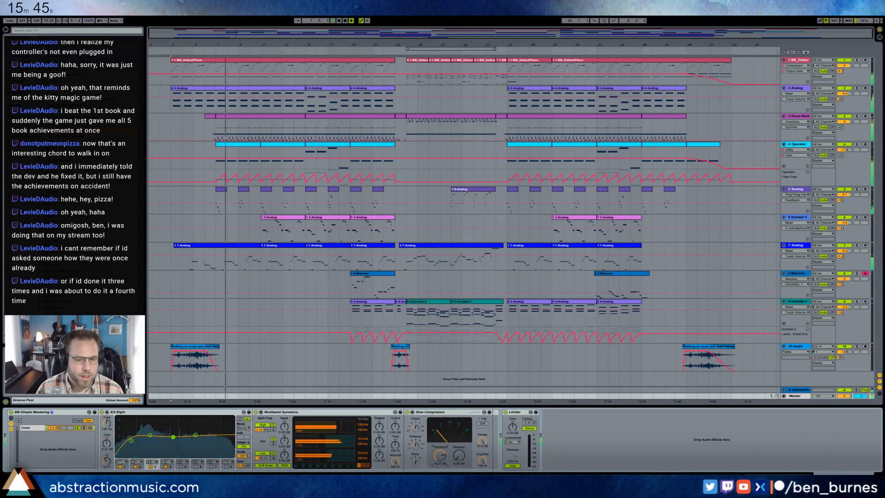
Step: Add a Glue Compressor at the end of the Drum Rack track's device chain and adjust its threshold and makeup gain
{"action": "left_click_drag", "start_coordinate": [217, 128], "coordinate": [304, 128]}
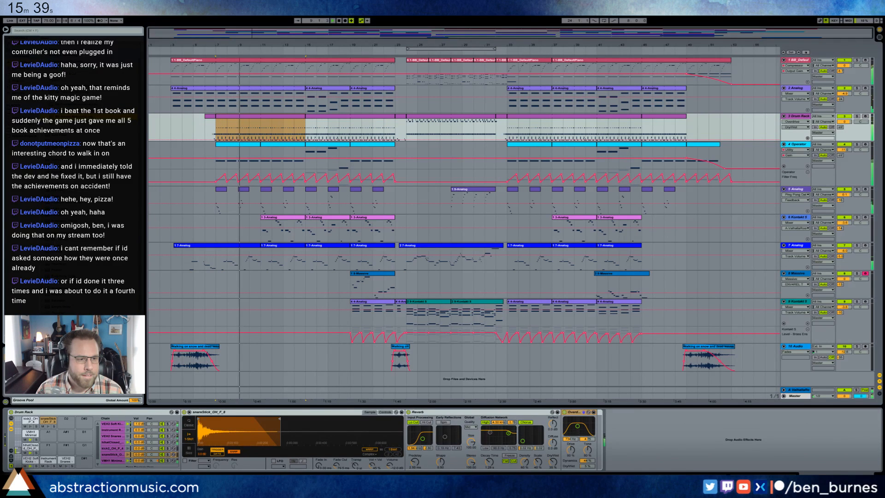
{"action": "left_click_drag", "start_coordinate": [64, 233], "coordinate": [641, 471]}
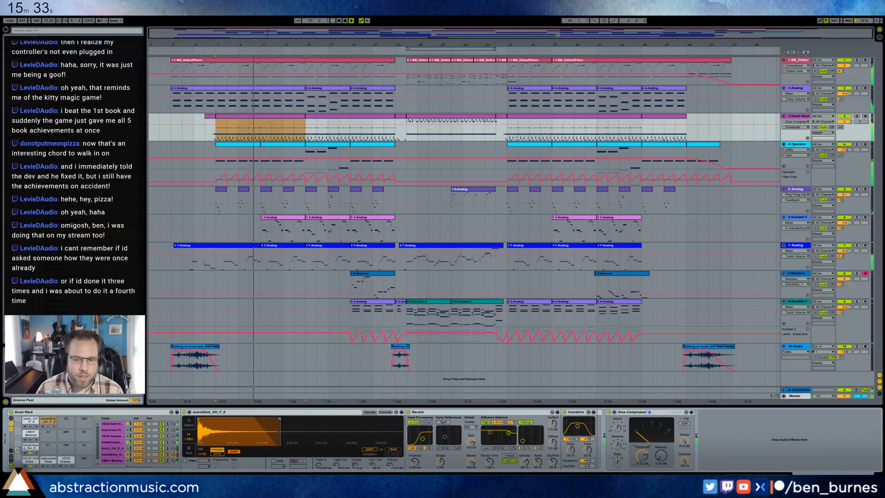
{"action": "left_click_drag", "start_coordinate": [661, 456], "coordinate": [660, 452]}
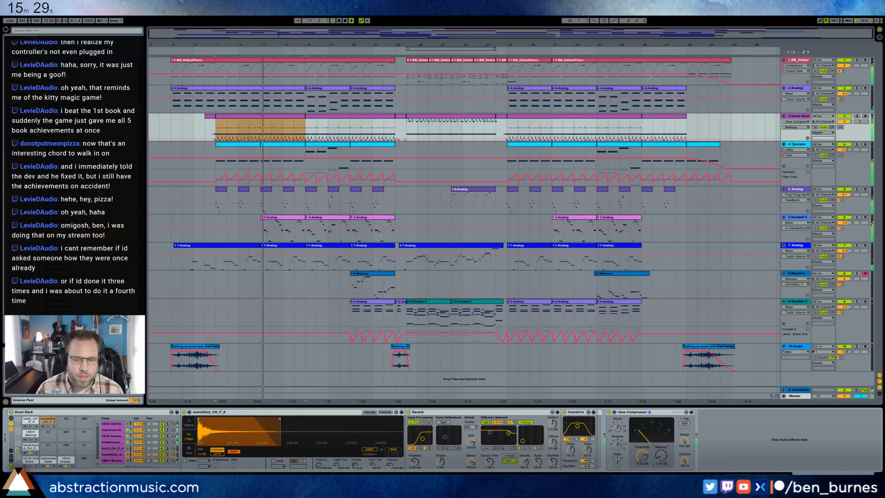
Step: Check the track levels in an enlarged mixer and inspect the Drum Rack pad that holds the Instrument Rack
{"action": "key", "text": "Tab"}
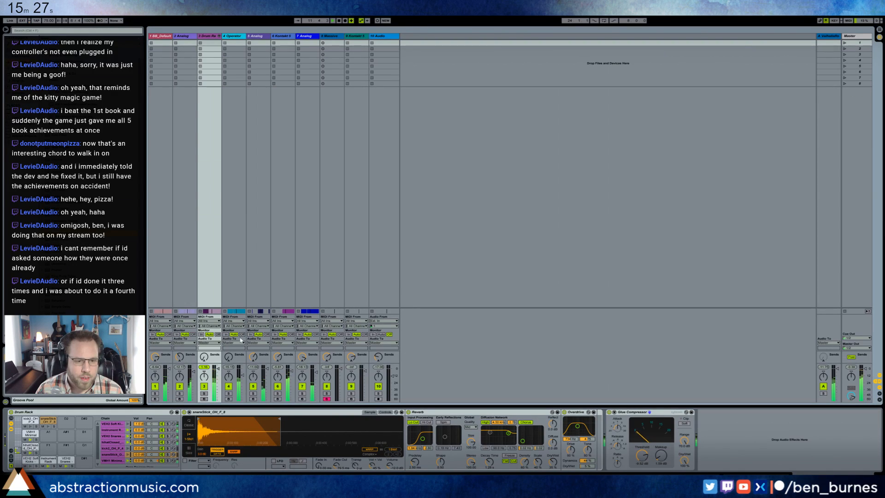
{"action": "left_click_drag", "start_coordinate": [241, 365], "coordinate": [245, 306]}
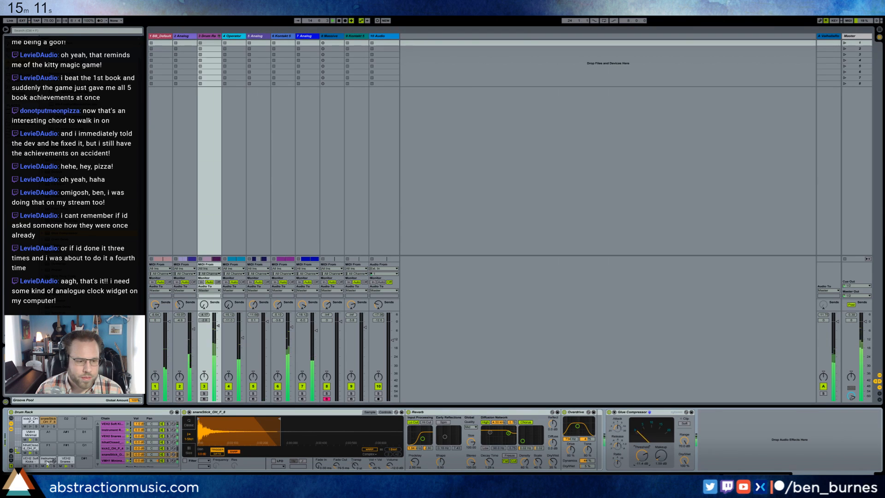
{"action": "left_click", "coordinate": [48, 461]}
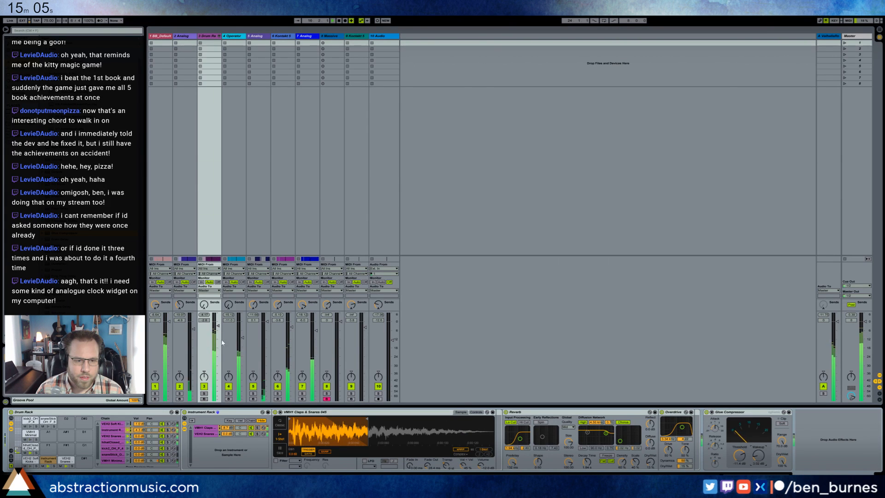
{"action": "key", "text": "Tab"}
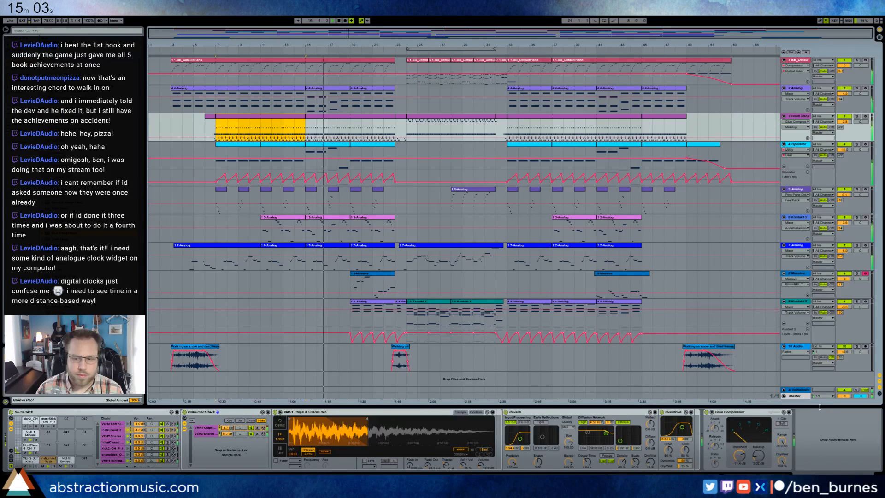
{"action": "left_click", "coordinate": [800, 395]}
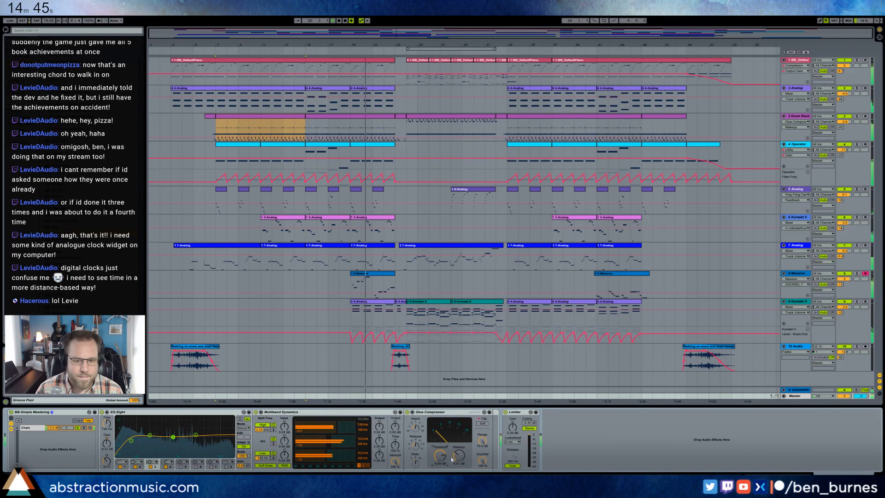
{"action": "double_click", "coordinate": [367, 282]}
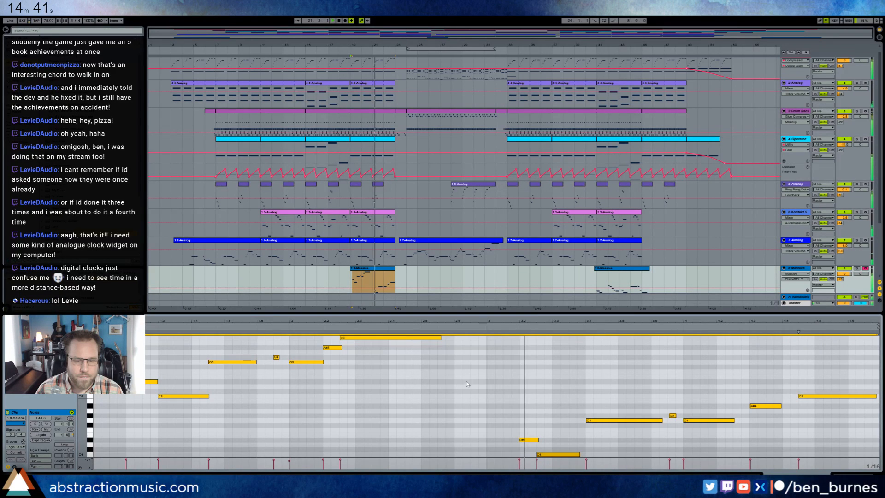
{"action": "left_click", "coordinate": [620, 438]}
{"action": "key", "text": "shift+Tab"}
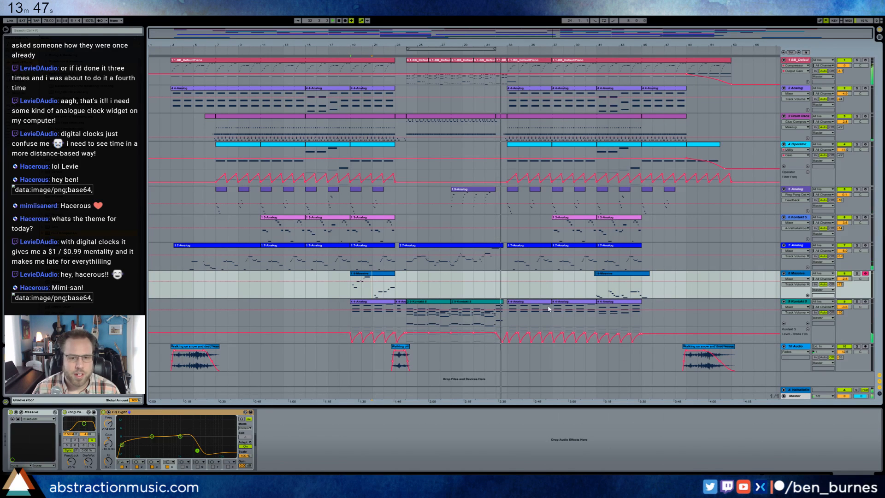
Step: Examine the notes of the 7 Analog track's middle clip, up to its high final note
{"action": "double_click", "coordinate": [501, 251]}
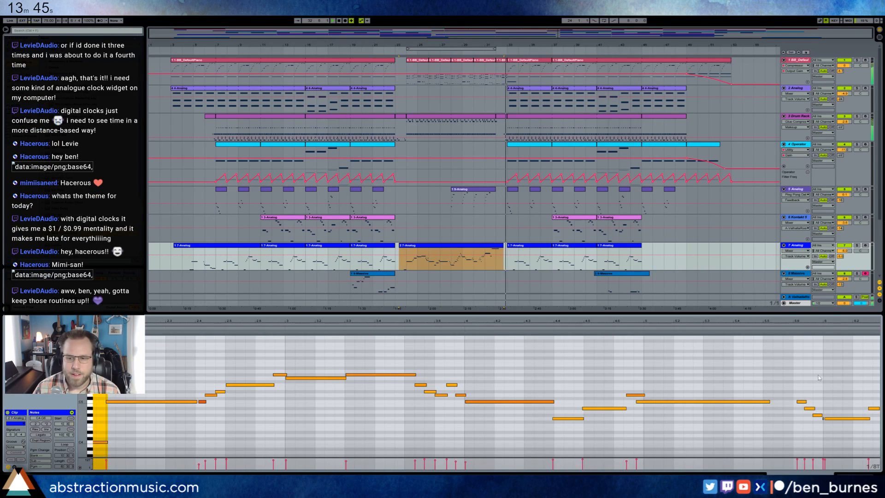
{"action": "left_click_drag", "start_coordinate": [815, 319], "coordinate": [494, 347]}
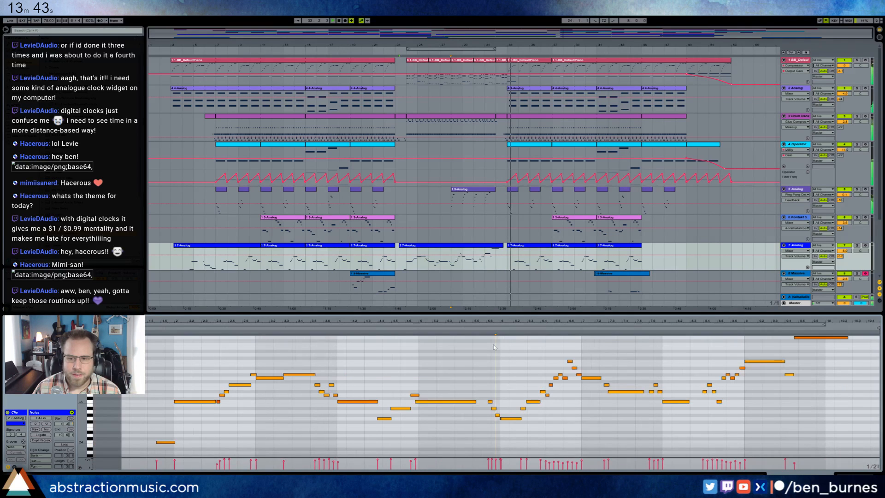
{"action": "left_click", "coordinate": [818, 338]}
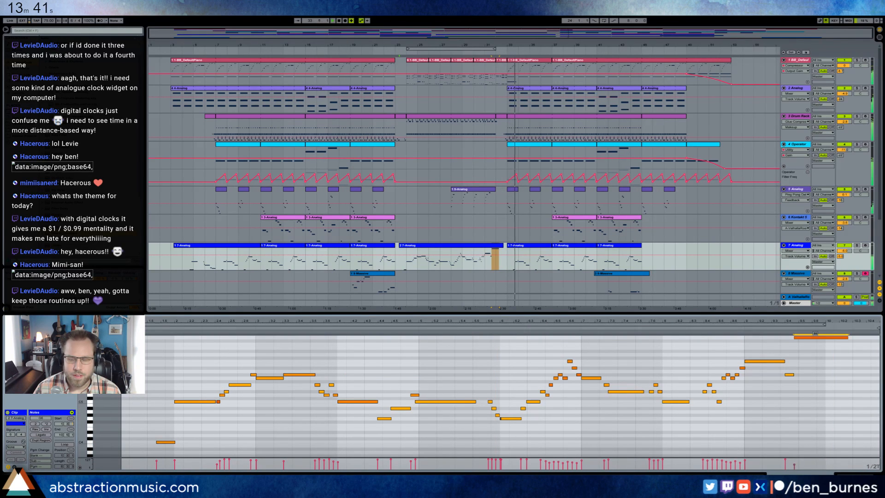
{"action": "left_click", "coordinate": [835, 359]}
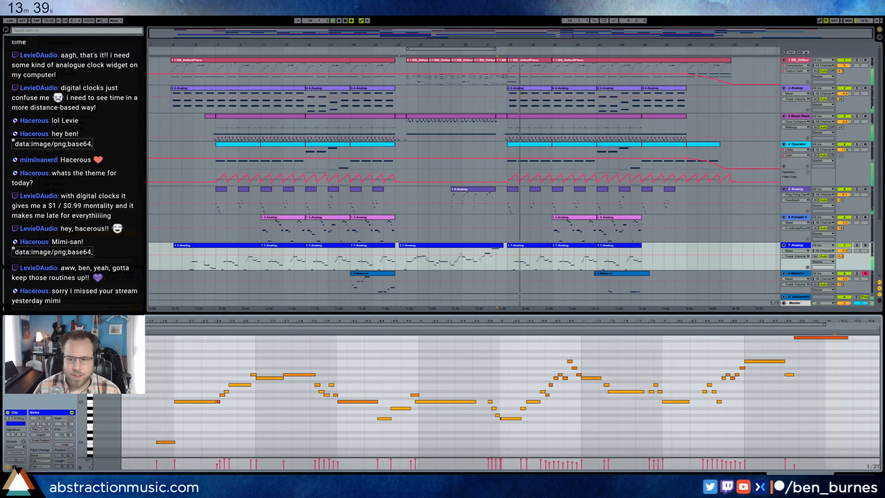
{"action": "left_click", "coordinate": [861, 481]}
{"action": "left_click", "coordinate": [727, 428]}
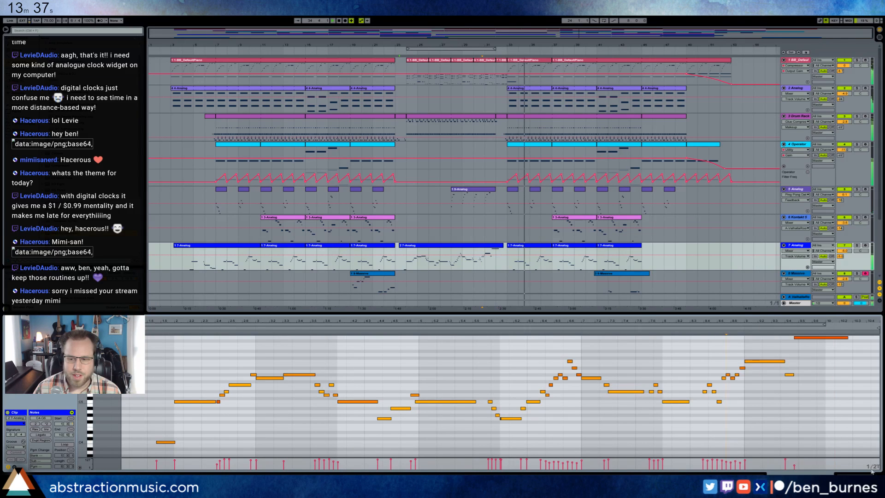
{"action": "key", "text": "shift+Tab"}
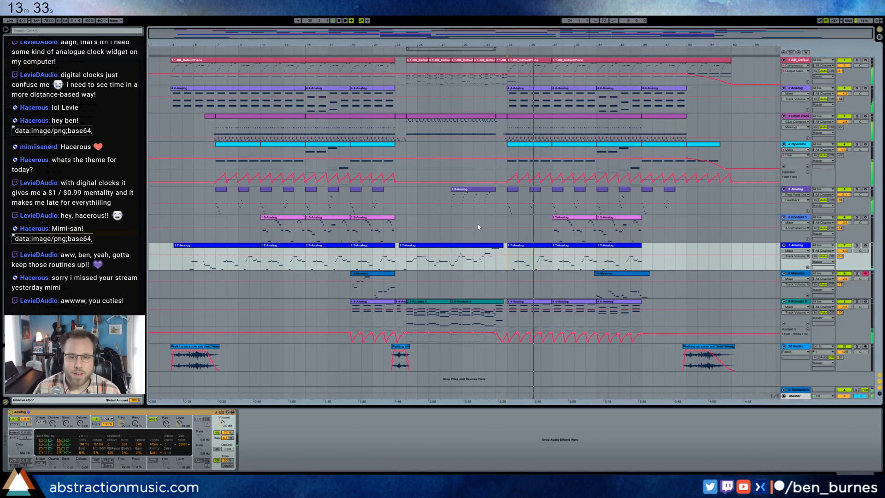
Step: Adjust the 5 Analog track's volume, and enable and tune the filter on the Drum Rack's VEH2 Snares sample
{"action": "left_click_drag", "start_coordinate": [842, 194], "coordinate": [842, 201]}
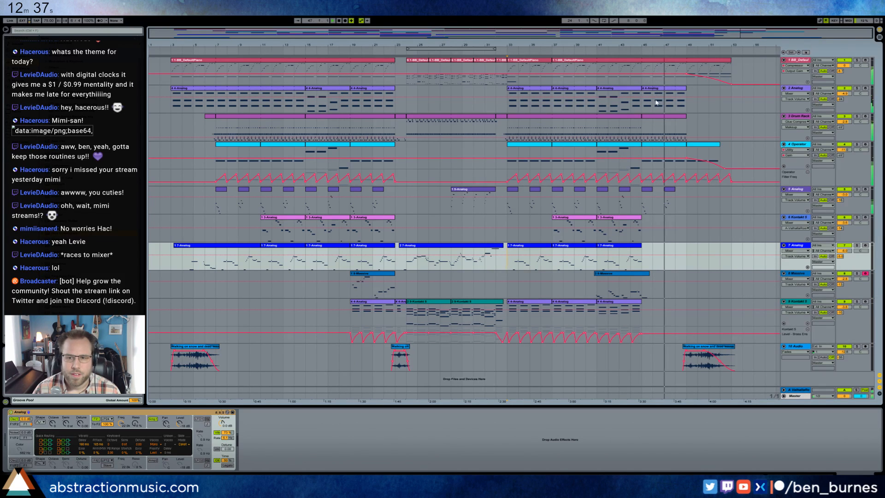
{"action": "left_click", "coordinate": [676, 116]}
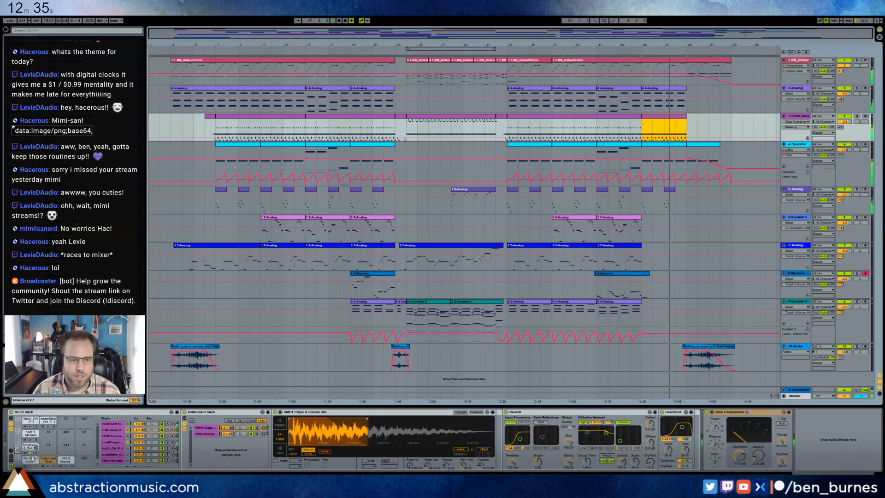
{"action": "left_click", "coordinate": [65, 465]}
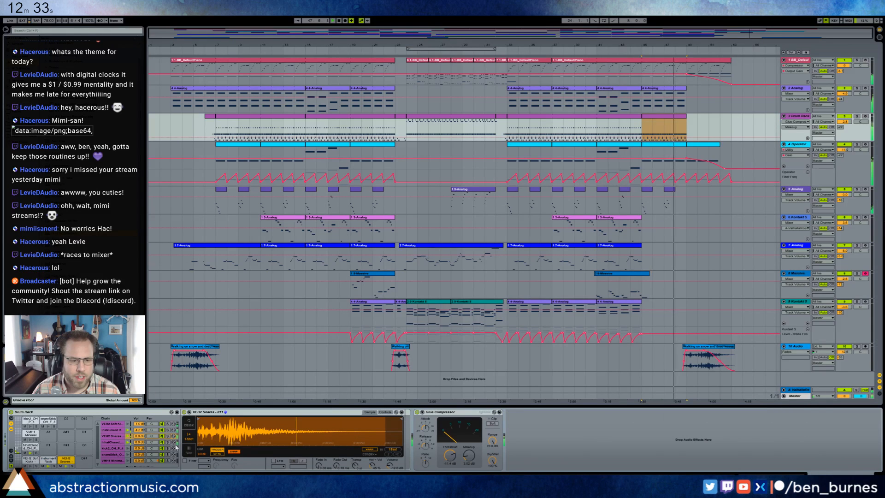
{"action": "left_click", "coordinate": [185, 460]}
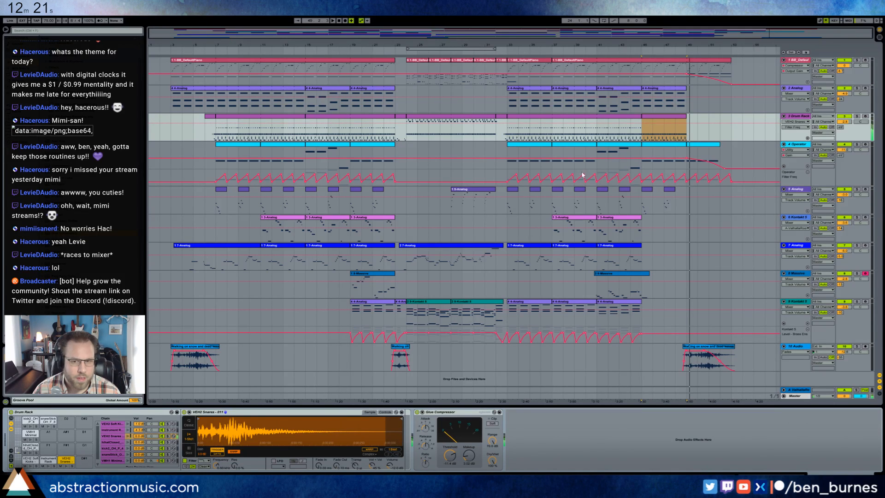
Step: Replay from bar 45 while lowering the VEH2 Snares chain's volume and shortening the sample's end
{"action": "left_click", "coordinate": [643, 117]}
{"action": "key", "text": "space"}
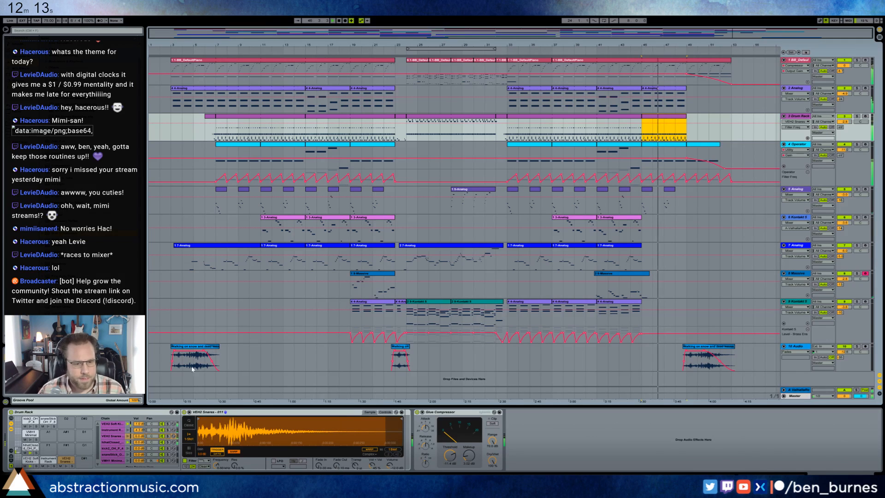
{"action": "left_click_drag", "start_coordinate": [139, 435], "coordinate": [138, 445]}
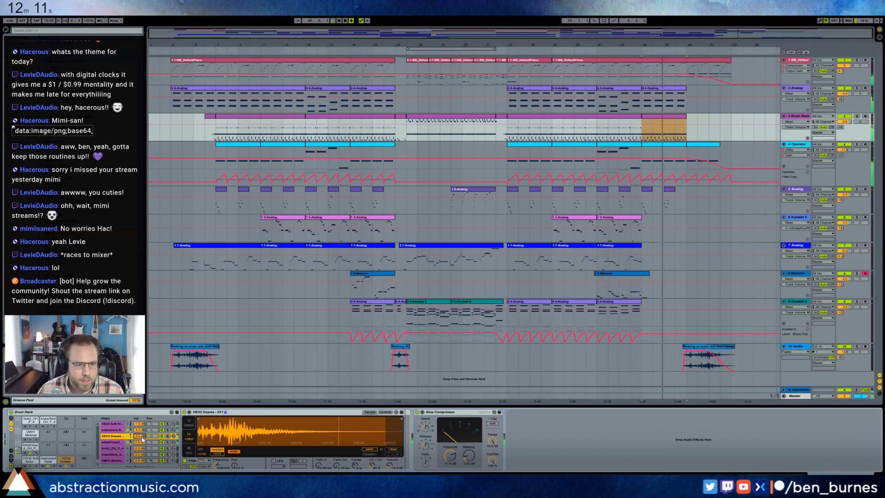
{"action": "left_click", "coordinate": [402, 419]}
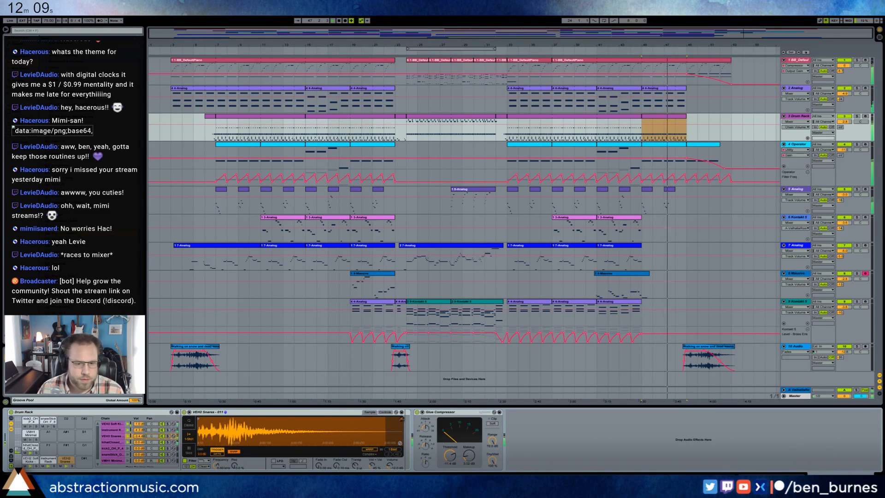
{"action": "left_click_drag", "start_coordinate": [402, 419], "coordinate": [275, 418]}
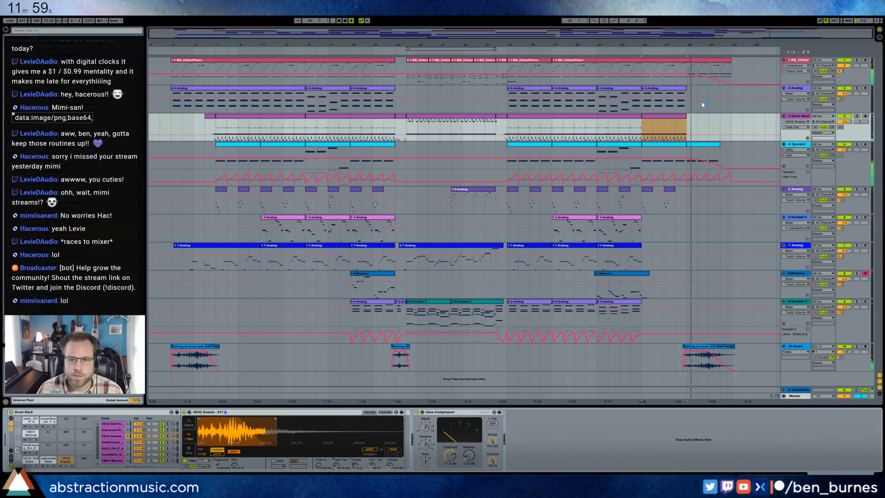
Step: Add a one-bar Drum Rack clip at bar 49, deactivate its notes after the opening hit, and play back the ending
{"action": "double_click", "coordinate": [692, 118]}
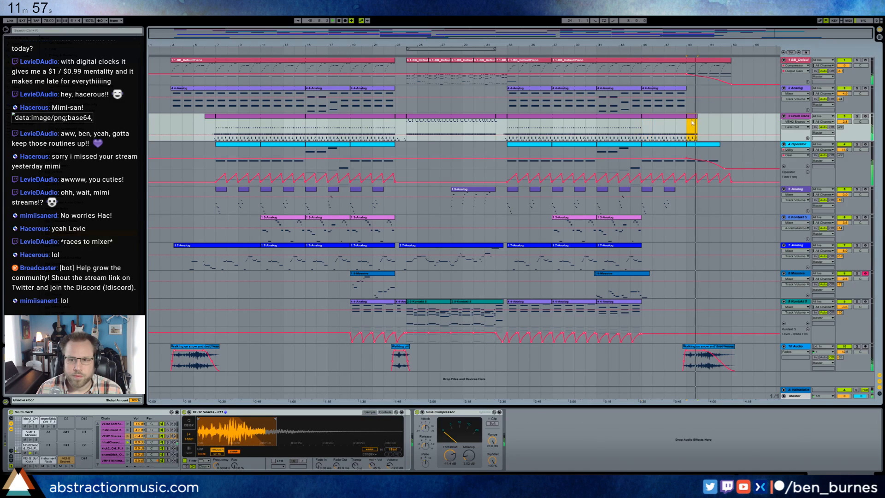
{"action": "left_click", "coordinate": [103, 363]}
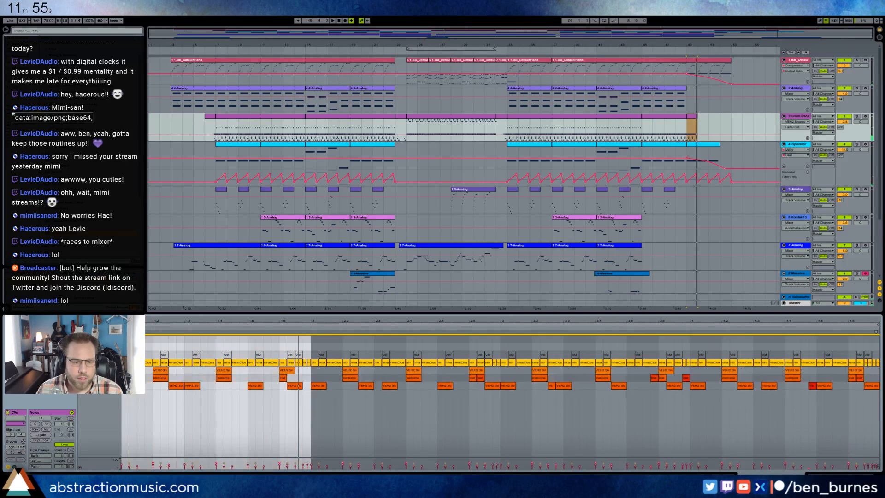
{"action": "key", "text": "0"}
{"action": "left_click", "coordinate": [102, 370]}
{"action": "left_click", "coordinate": [102, 378], "text": "shift"}
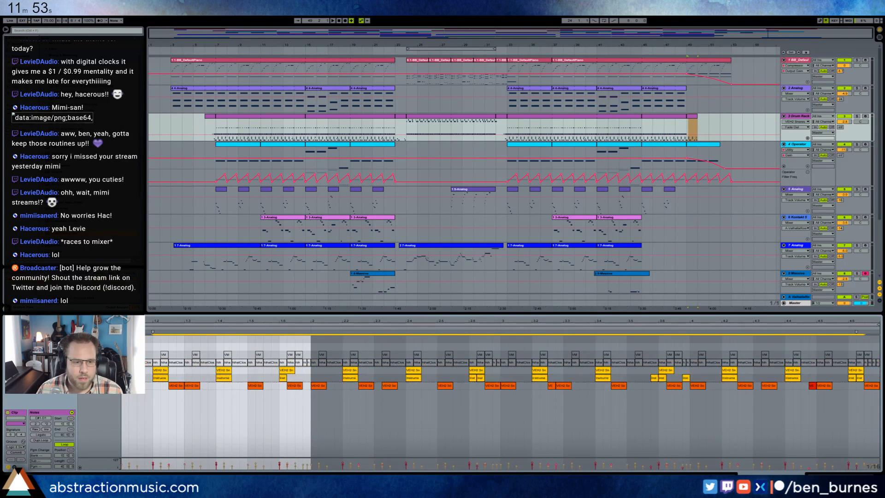
{"action": "key", "text": "0"}
{"action": "left_click_drag", "start_coordinate": [153, 387], "coordinate": [352, 392]}
{"action": "key", "text": "0"}
{"action": "left_click", "coordinate": [153, 397]}
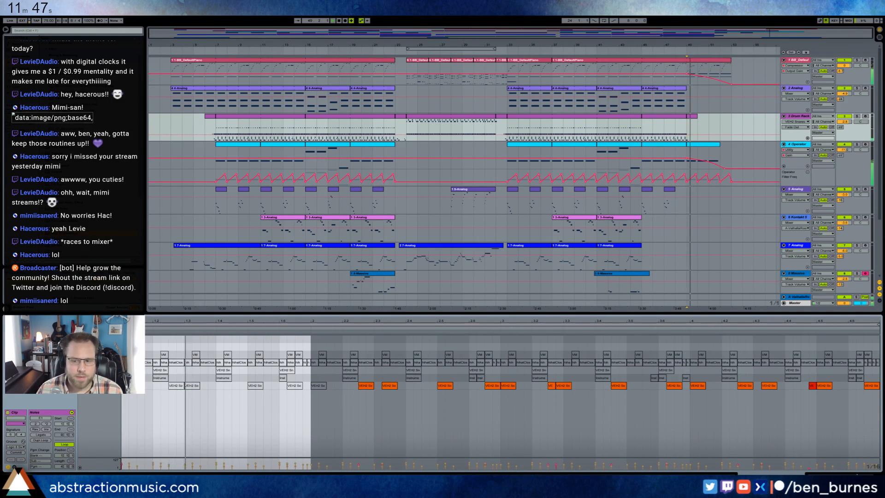
{"action": "left_click", "coordinate": [854, 469]}
{"action": "left_click", "coordinate": [672, 52]}
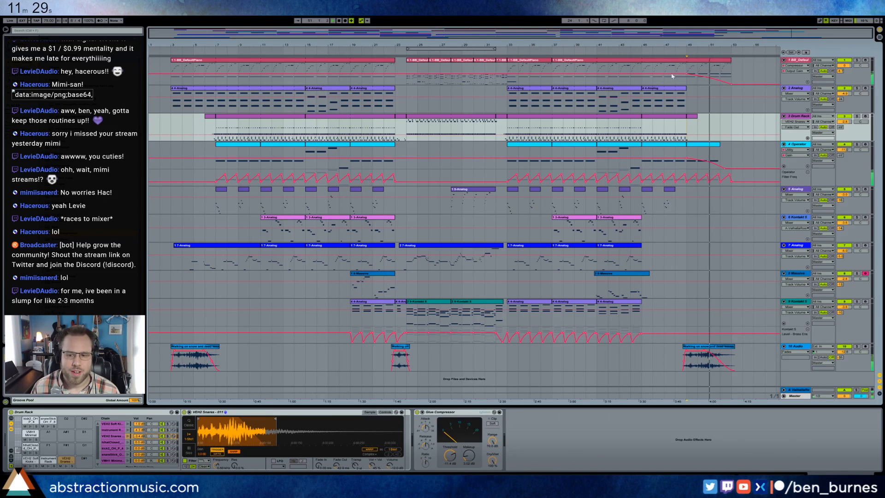
Step: Examine the waveform and sample settings of the last walking clip on the audio track
{"action": "left_click", "coordinate": [722, 347]}
{"action": "double_click", "coordinate": [723, 347]}
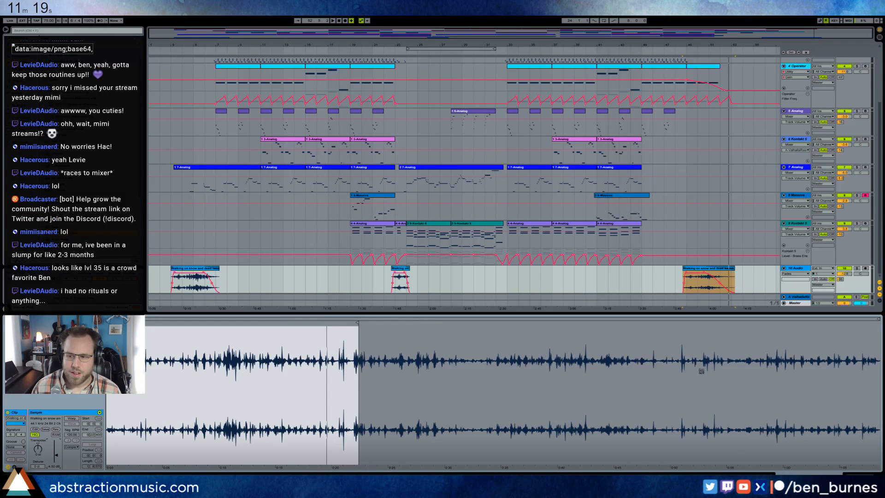
{"action": "key", "text": "shift+Tab"}
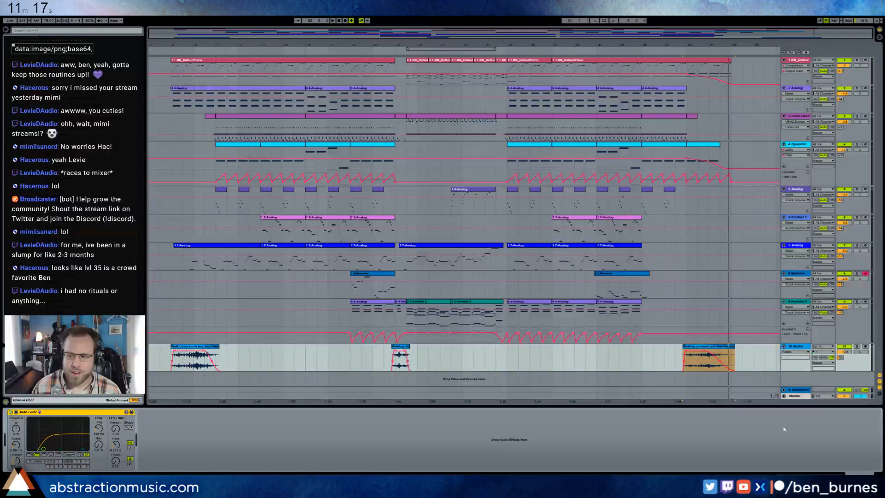
Step: Arm the 7 Analog track and record a new melody clip from bar 45 to bar 53
{"action": "left_click", "coordinate": [170, 266]}
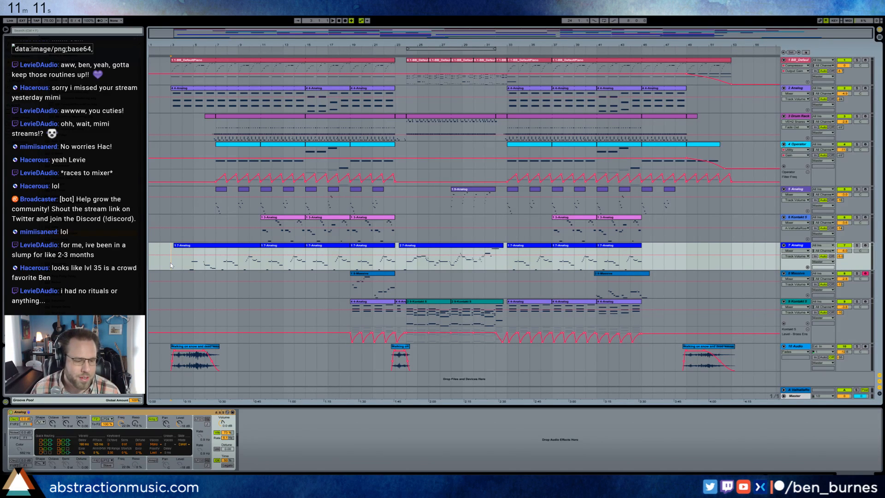
{"action": "key", "text": "space"}
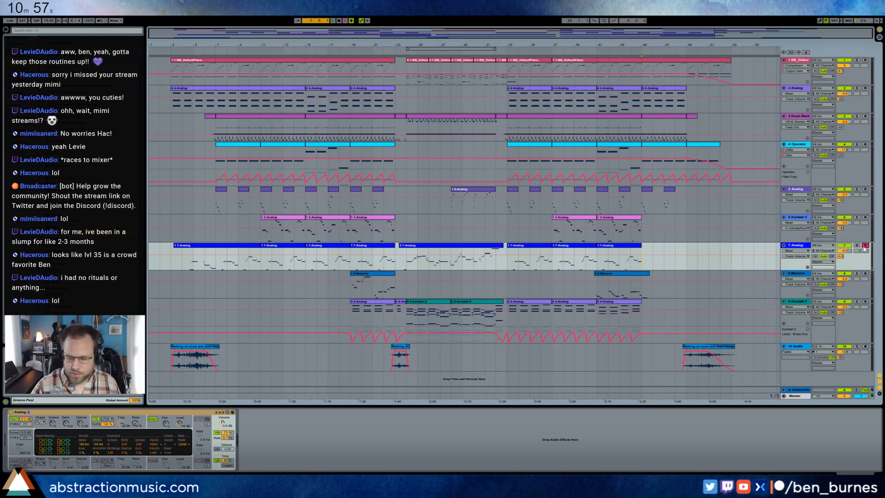
{"action": "left_click", "coordinate": [865, 245]}
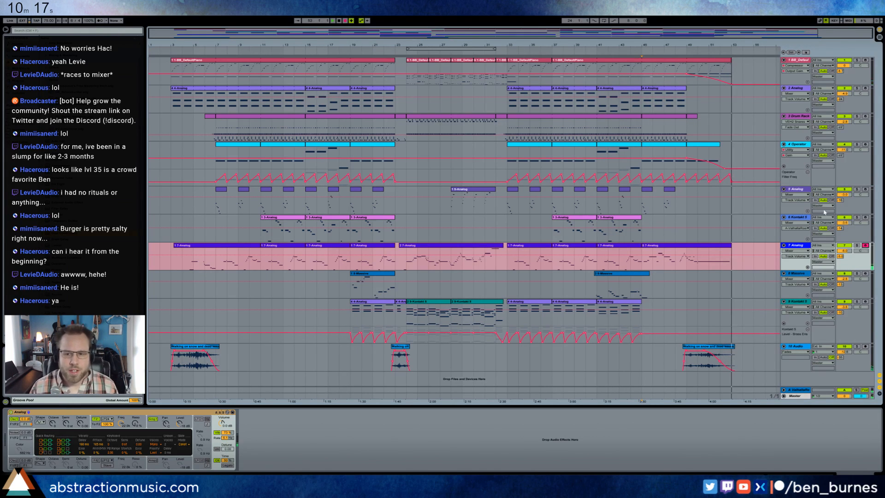
{"action": "key", "text": "space"}
Step: Automate the Analog device's Volume on track 7 with a curved fade-out from about bar 51 to bar 53
{"action": "left_click", "coordinate": [226, 426]}
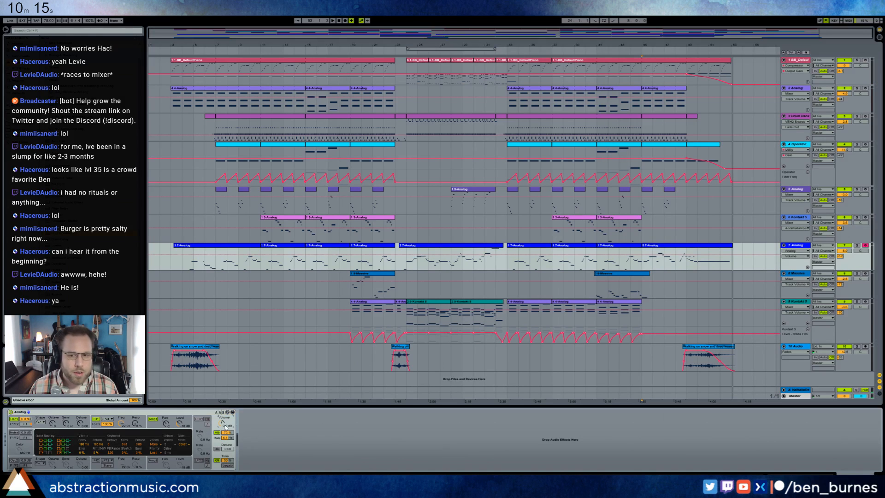
{"action": "left_click_drag", "start_coordinate": [712, 264], "coordinate": [722, 264]}
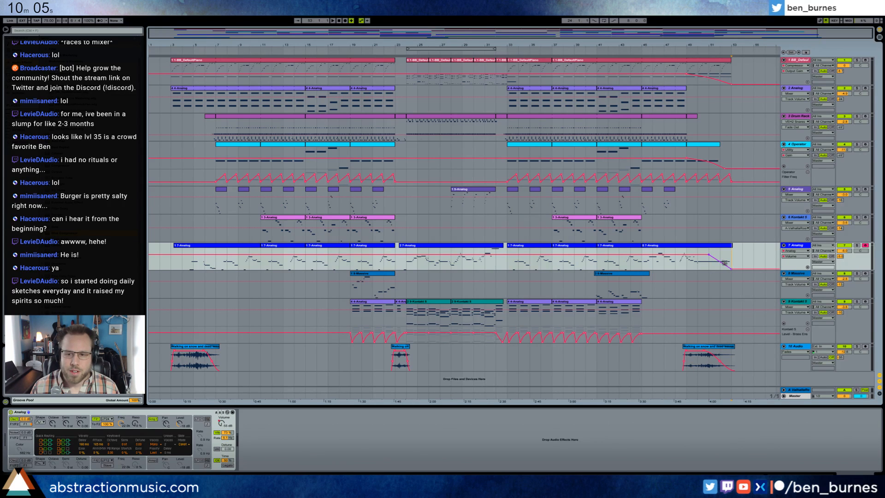
{"action": "left_click_drag", "start_coordinate": [725, 263], "coordinate": [726, 258]}
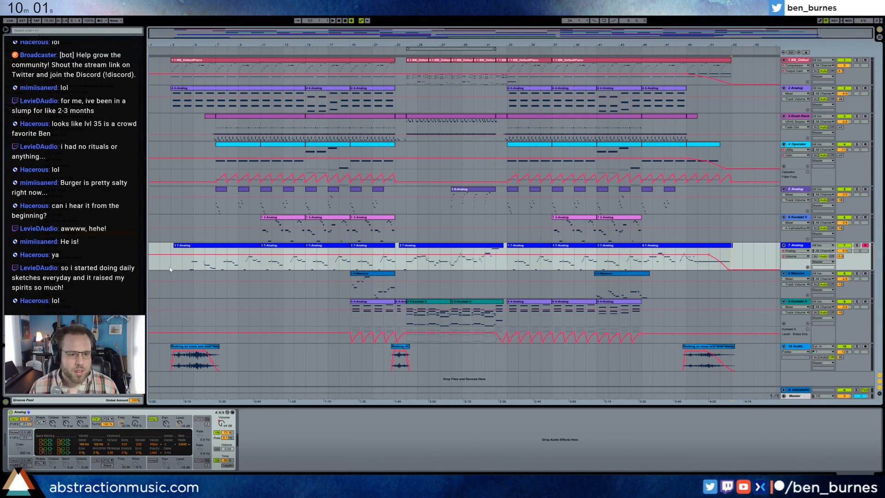
Step: Play the song from the opening, and switch to the browser to close the countdown timer
{"action": "key", "text": "space"}
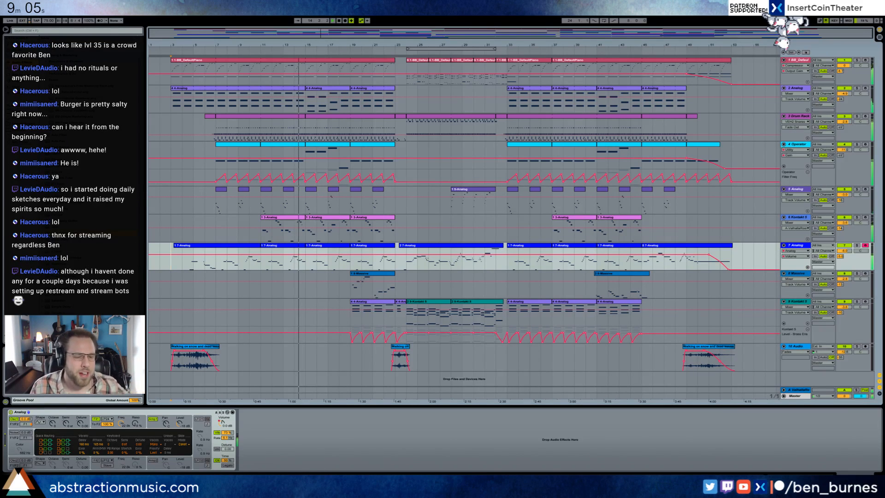
{"action": "key", "text": "alt+Tab"}
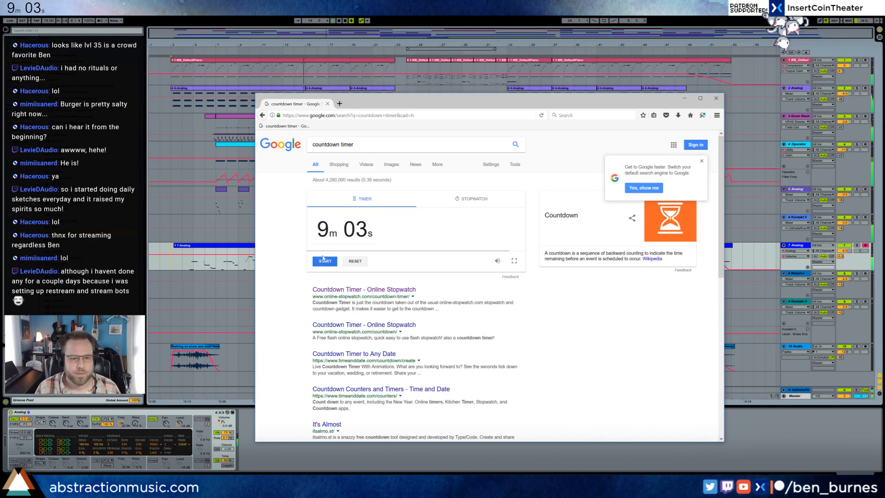
{"action": "left_click", "coordinate": [327, 103]}
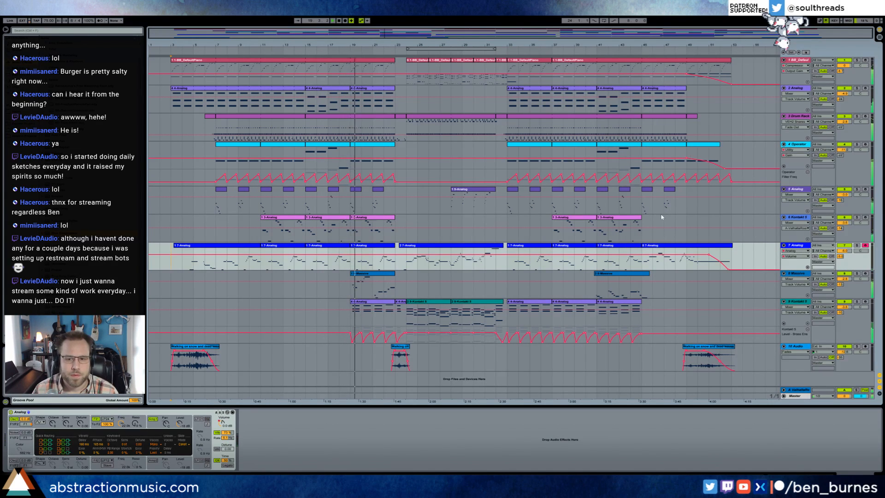
Step: Copy the one-bar opening of the bar 37 clip on the 6 Kontakt 5 track to bar 45 and open its notes
{"action": "left_click", "coordinate": [555, 234]}
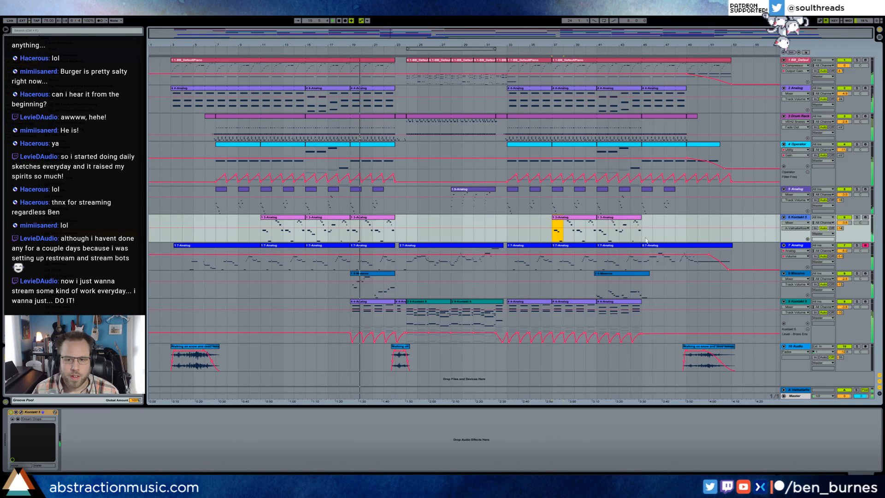
{"action": "key", "text": "ctrl+v"}
{"action": "double_click", "coordinate": [647, 218]}
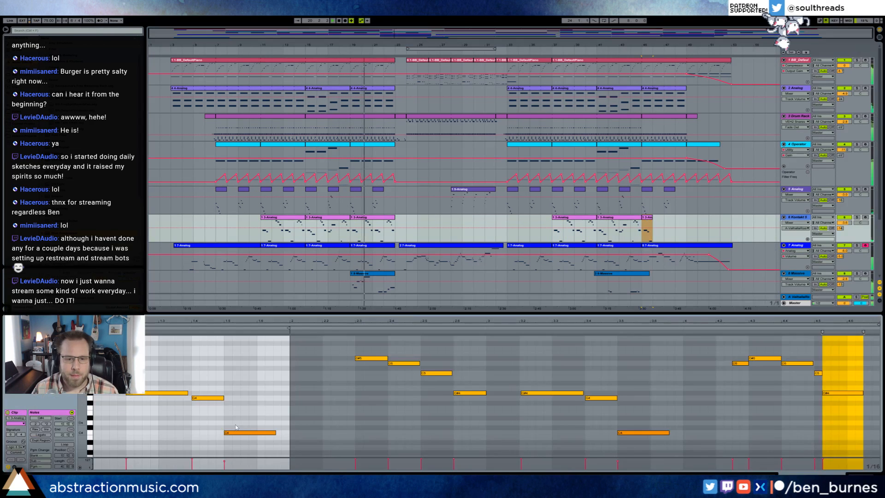
Step: Edit the bar 45 Kontakt clip down to one note: move it to the clip's start, delete the others, and lower its pitch slightly
{"action": "left_click", "coordinate": [161, 407]}
{"action": "left_click_drag", "start_coordinate": [156, 394], "coordinate": [127, 397]}
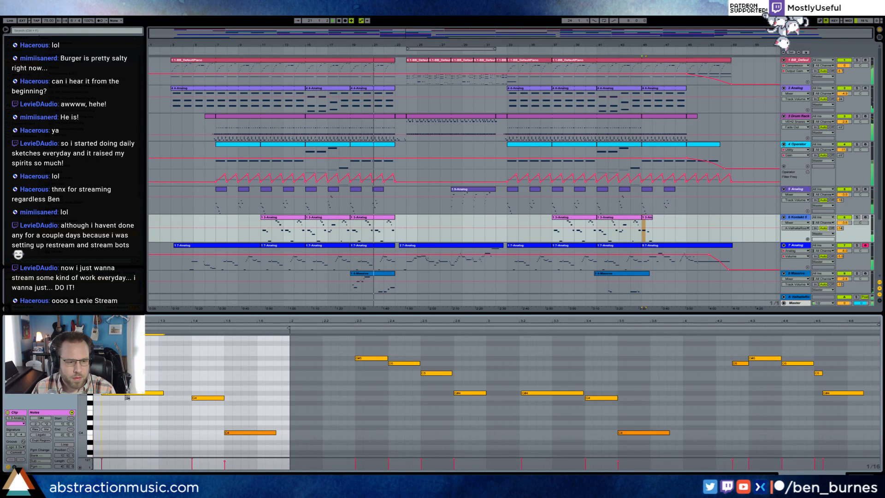
{"action": "left_click_drag", "start_coordinate": [229, 446], "coordinate": [232, 449]}
{"action": "key", "text": "Delete"}
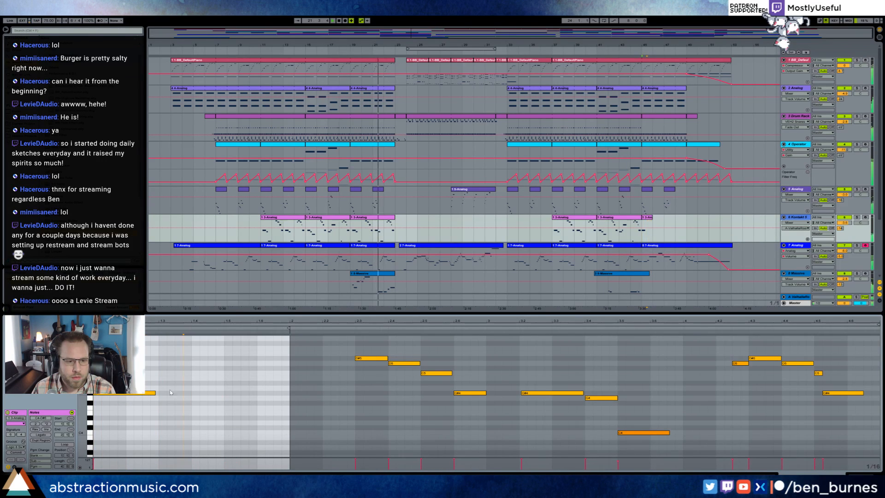
{"action": "left_click_drag", "start_coordinate": [140, 394], "coordinate": [142, 399]}
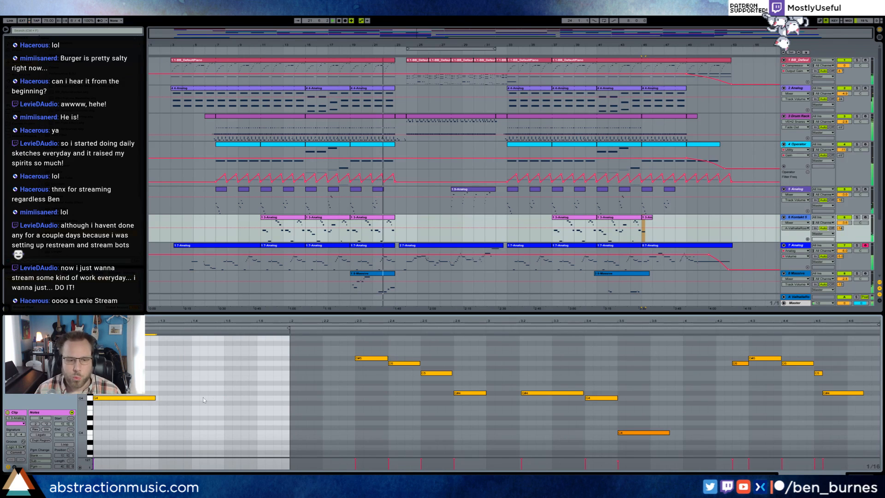
{"action": "left_click", "coordinate": [853, 471]}
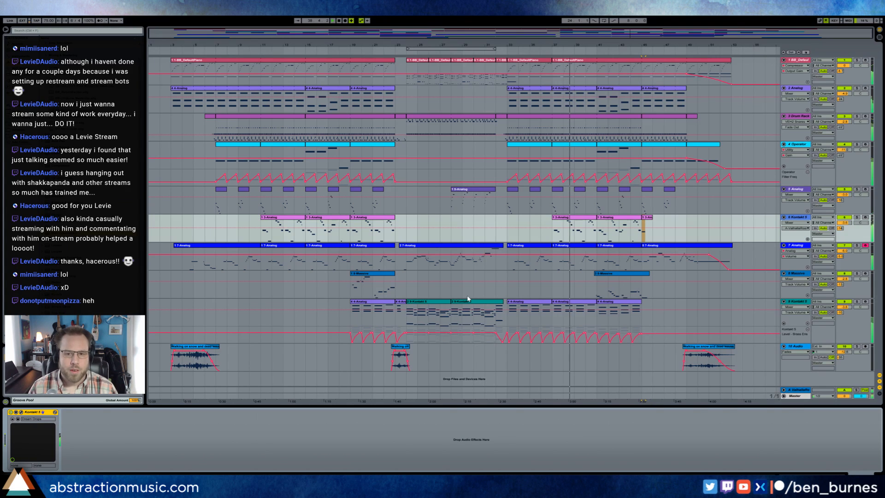
Step: Adjust the volume of the closed hi-hat chain in the Drum Rack on track 3
{"action": "left_click", "coordinate": [799, 117]}
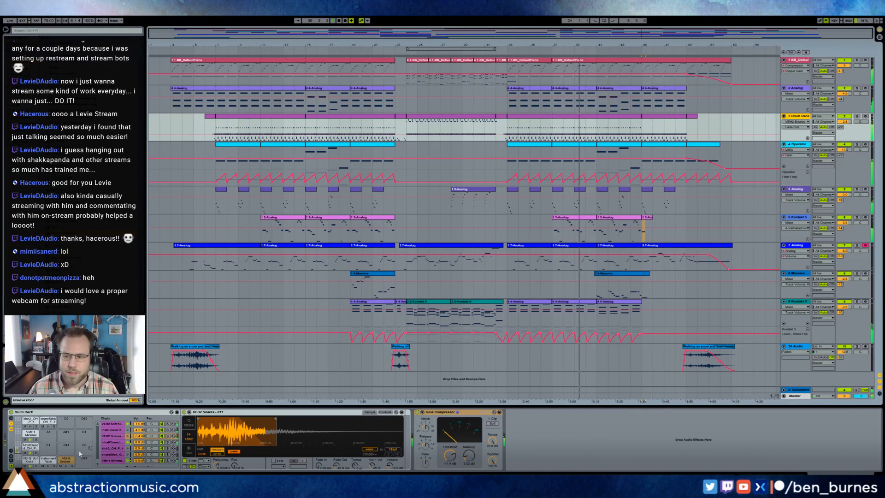
{"action": "left_click", "coordinate": [110, 442]}
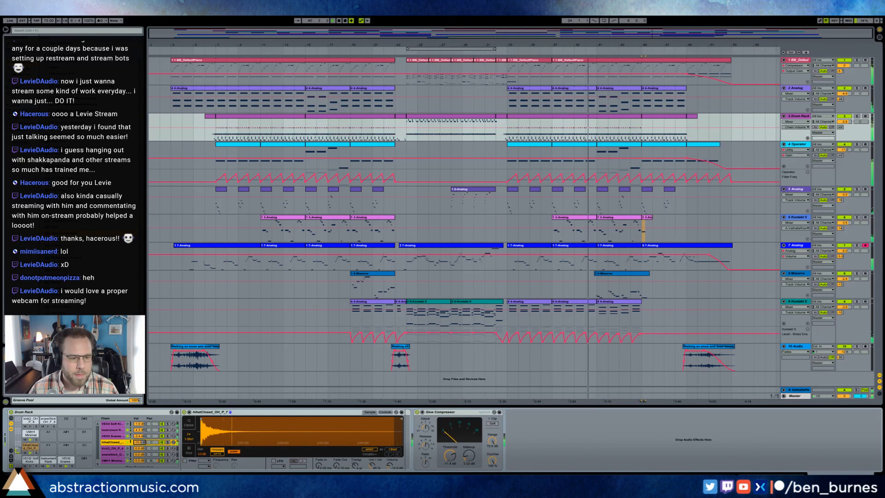
{"action": "left_click_drag", "start_coordinate": [140, 442], "coordinate": [139, 432]}
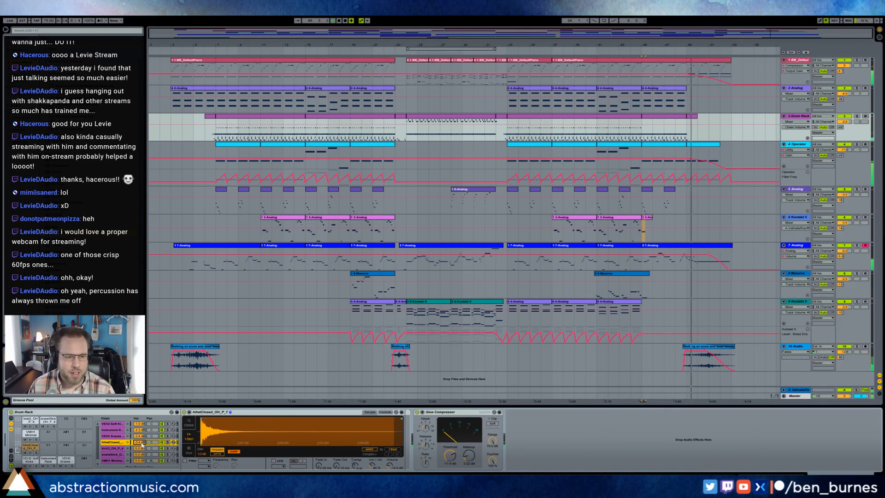
{"action": "left_click_drag", "start_coordinate": [141, 442], "coordinate": [141, 443]}
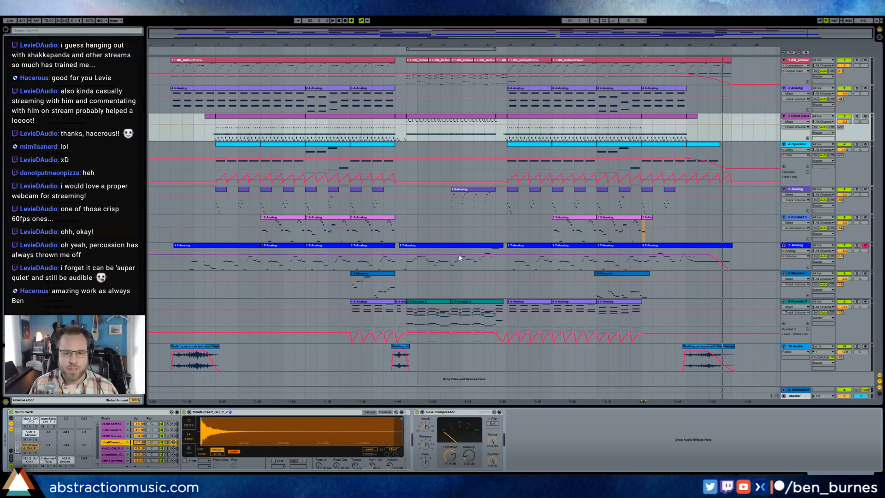
Step: Open the bar 23 melody clip on the 7 Analog track and play back its long final high note
{"action": "double_click", "coordinate": [477, 250]}
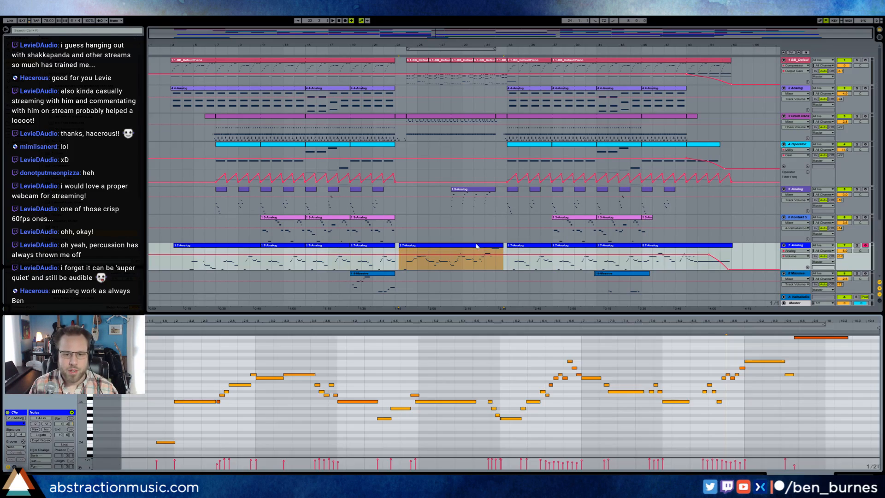
{"action": "left_click", "coordinate": [823, 338]}
{"action": "left_click", "coordinate": [829, 372]}
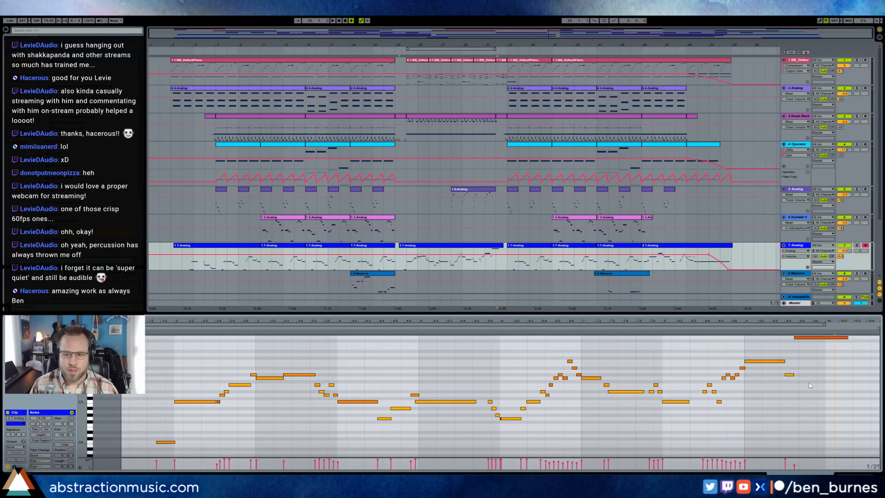
{"action": "left_click", "coordinate": [737, 329]}
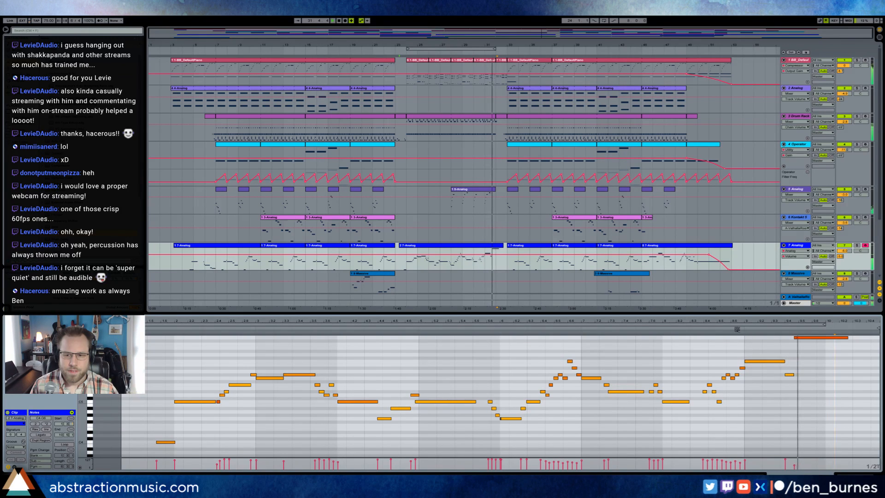
{"action": "key", "text": "space"}
{"action": "left_click", "coordinate": [805, 351]}
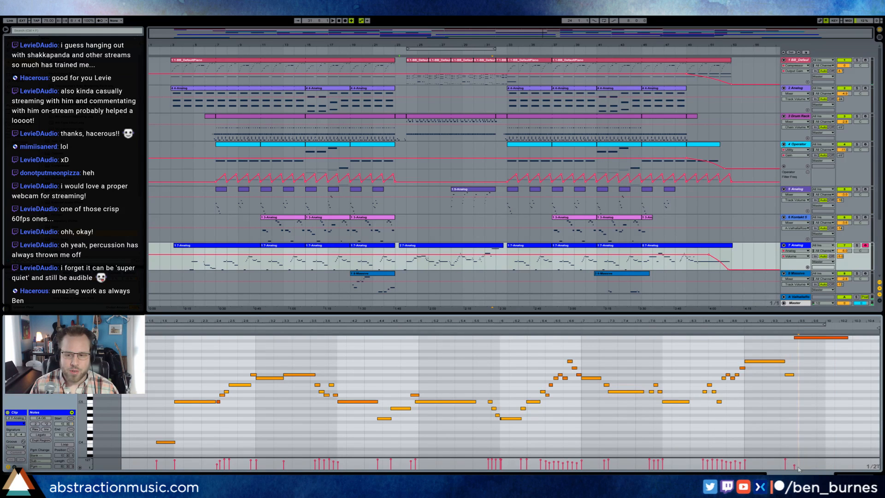
{"action": "left_click", "coordinate": [816, 402]}
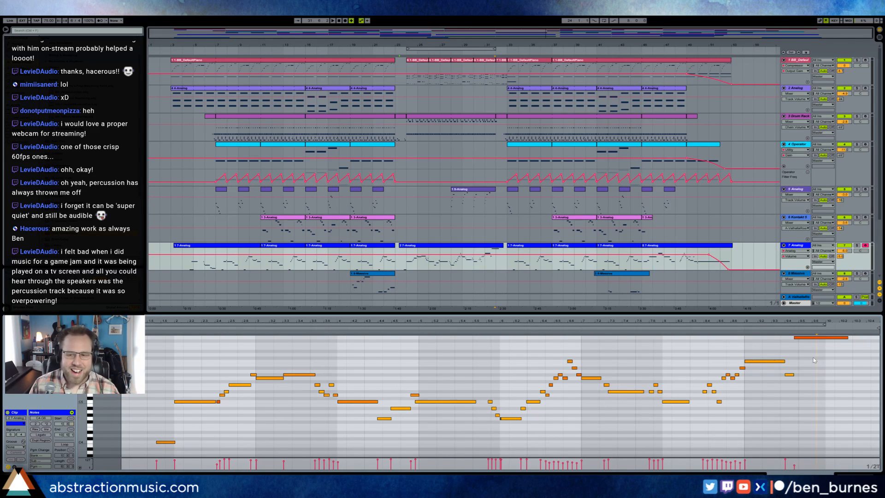
Step: Try shifting the melody clip's long final note upward, and play back the phrase leading into it
{"action": "left_click", "coordinate": [806, 337]}
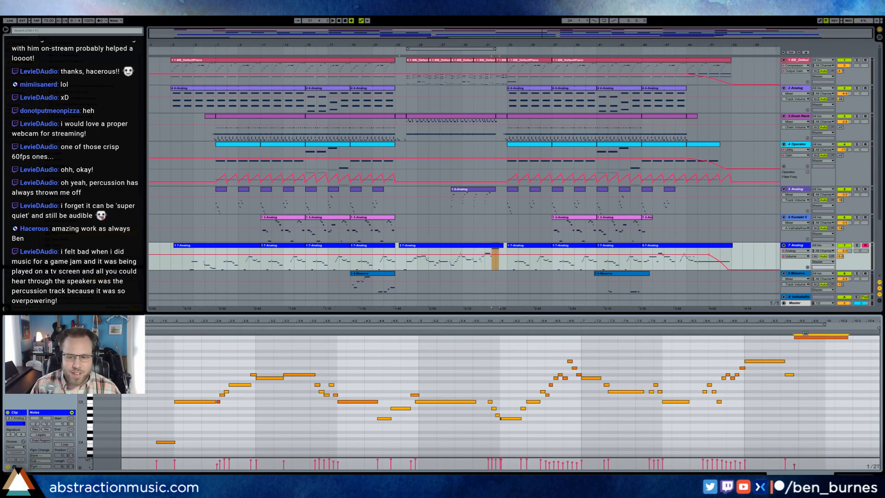
{"action": "left_click", "coordinate": [741, 330]}
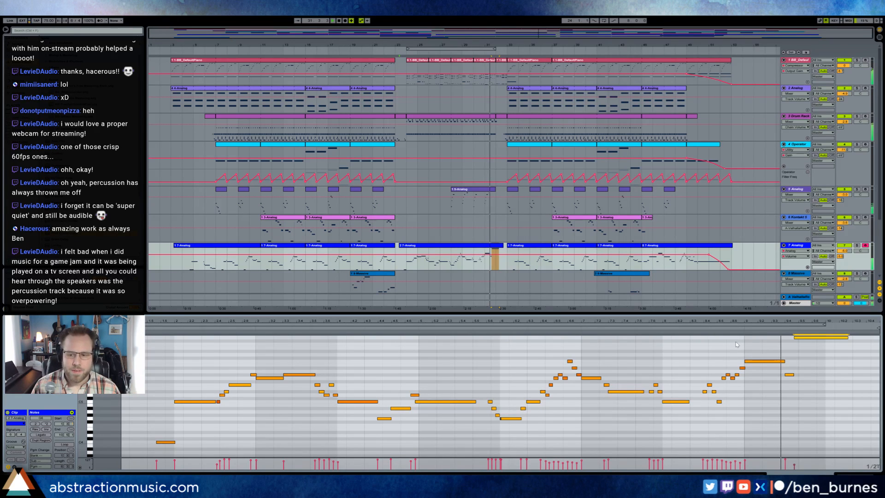
{"action": "left_click", "coordinate": [827, 363]}
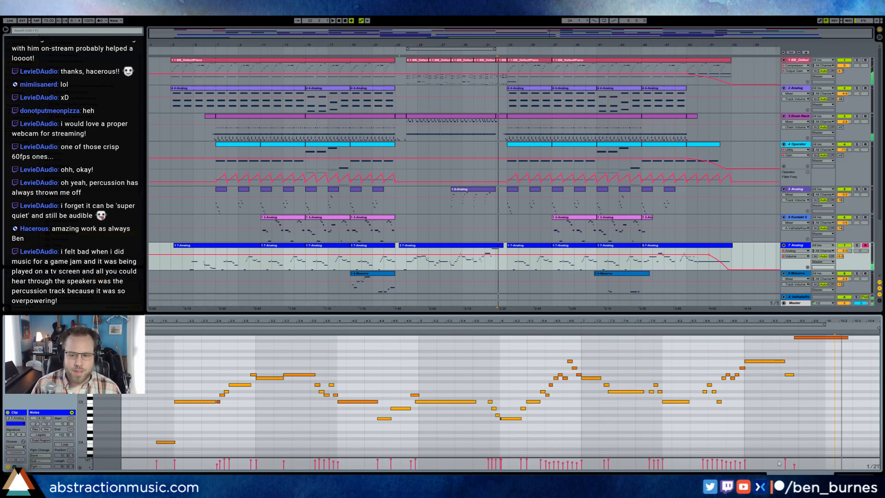
{"action": "left_click", "coordinate": [815, 338]}
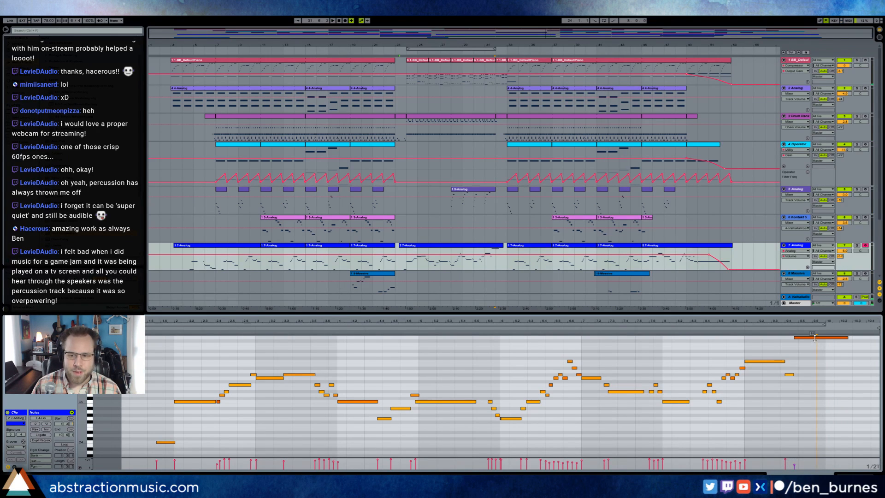
{"action": "left_click_drag", "start_coordinate": [815, 337], "coordinate": [815, 305]}
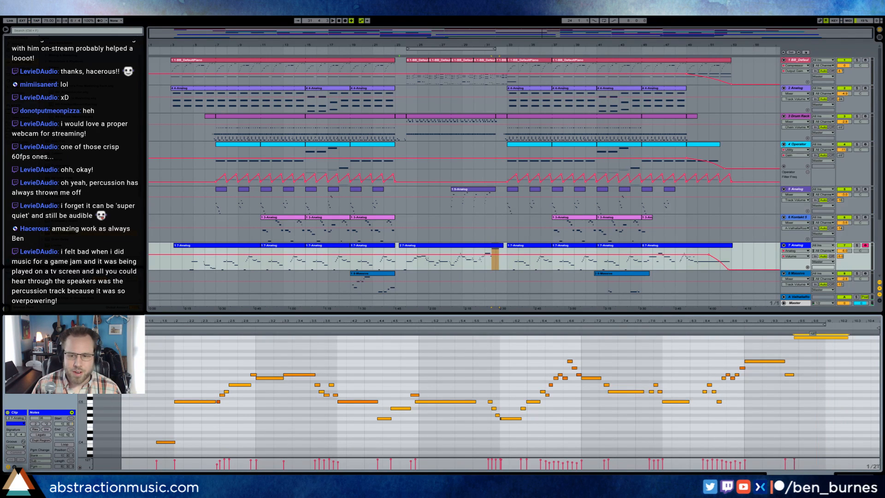
{"action": "key", "text": "space"}
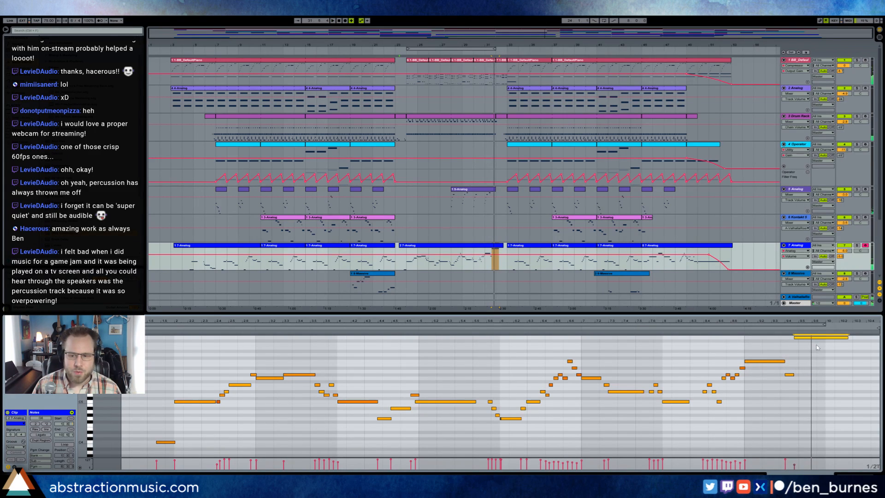
Step: Lower the velocity of the melody clip's long final note, and set the playback position to bar 23
{"action": "left_click", "coordinate": [852, 417]}
{"action": "left_click_drag", "start_coordinate": [795, 459], "coordinate": [794, 465]}
{"action": "key", "text": "shift+Tab"}
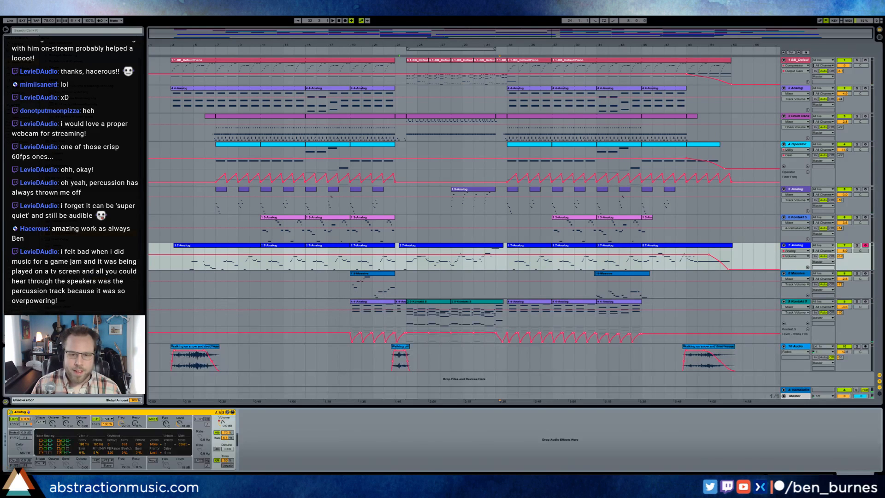
{"action": "left_click", "coordinate": [399, 270]}
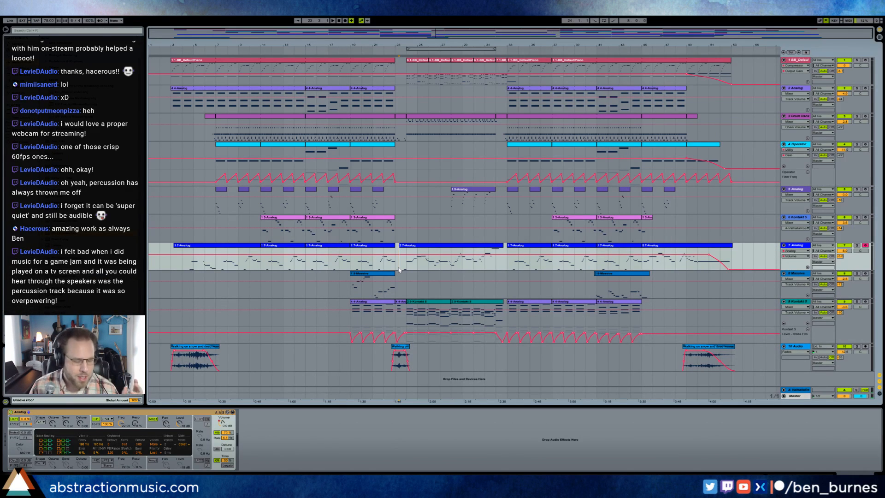